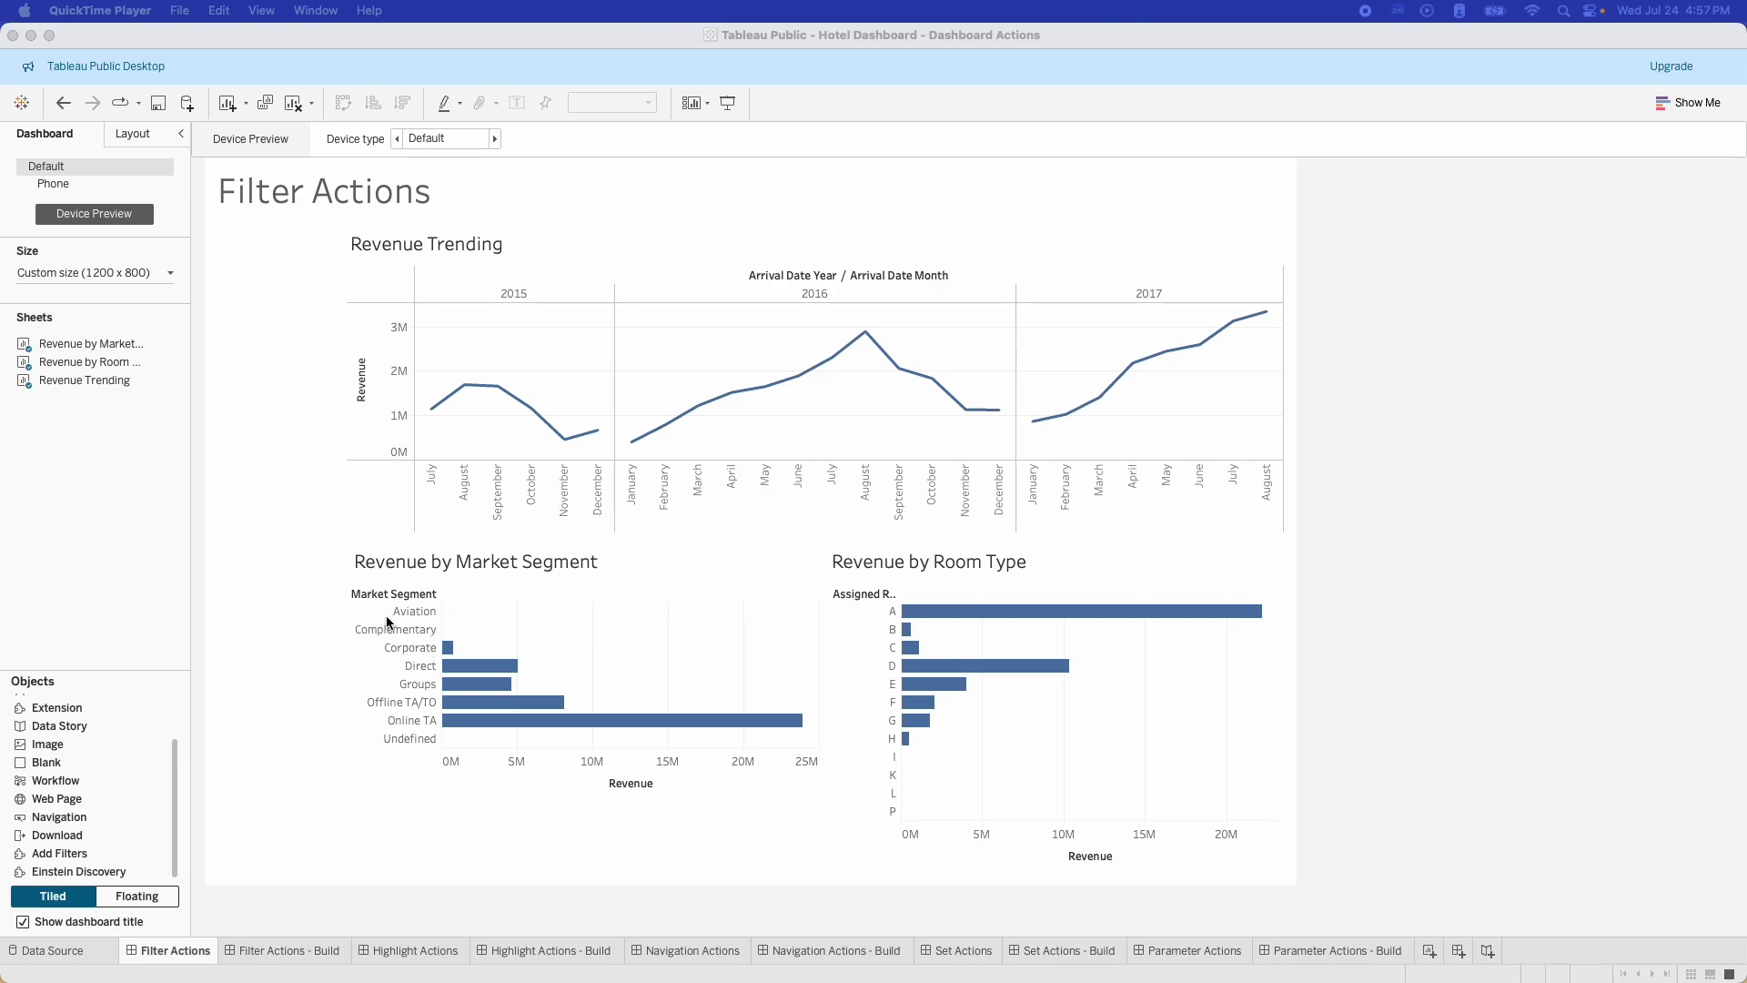
Step: Test the Revenue by Market Segment filter with the Groups and Offline TA/TO segments, and clear the selection
click(397, 702)
click(405, 720)
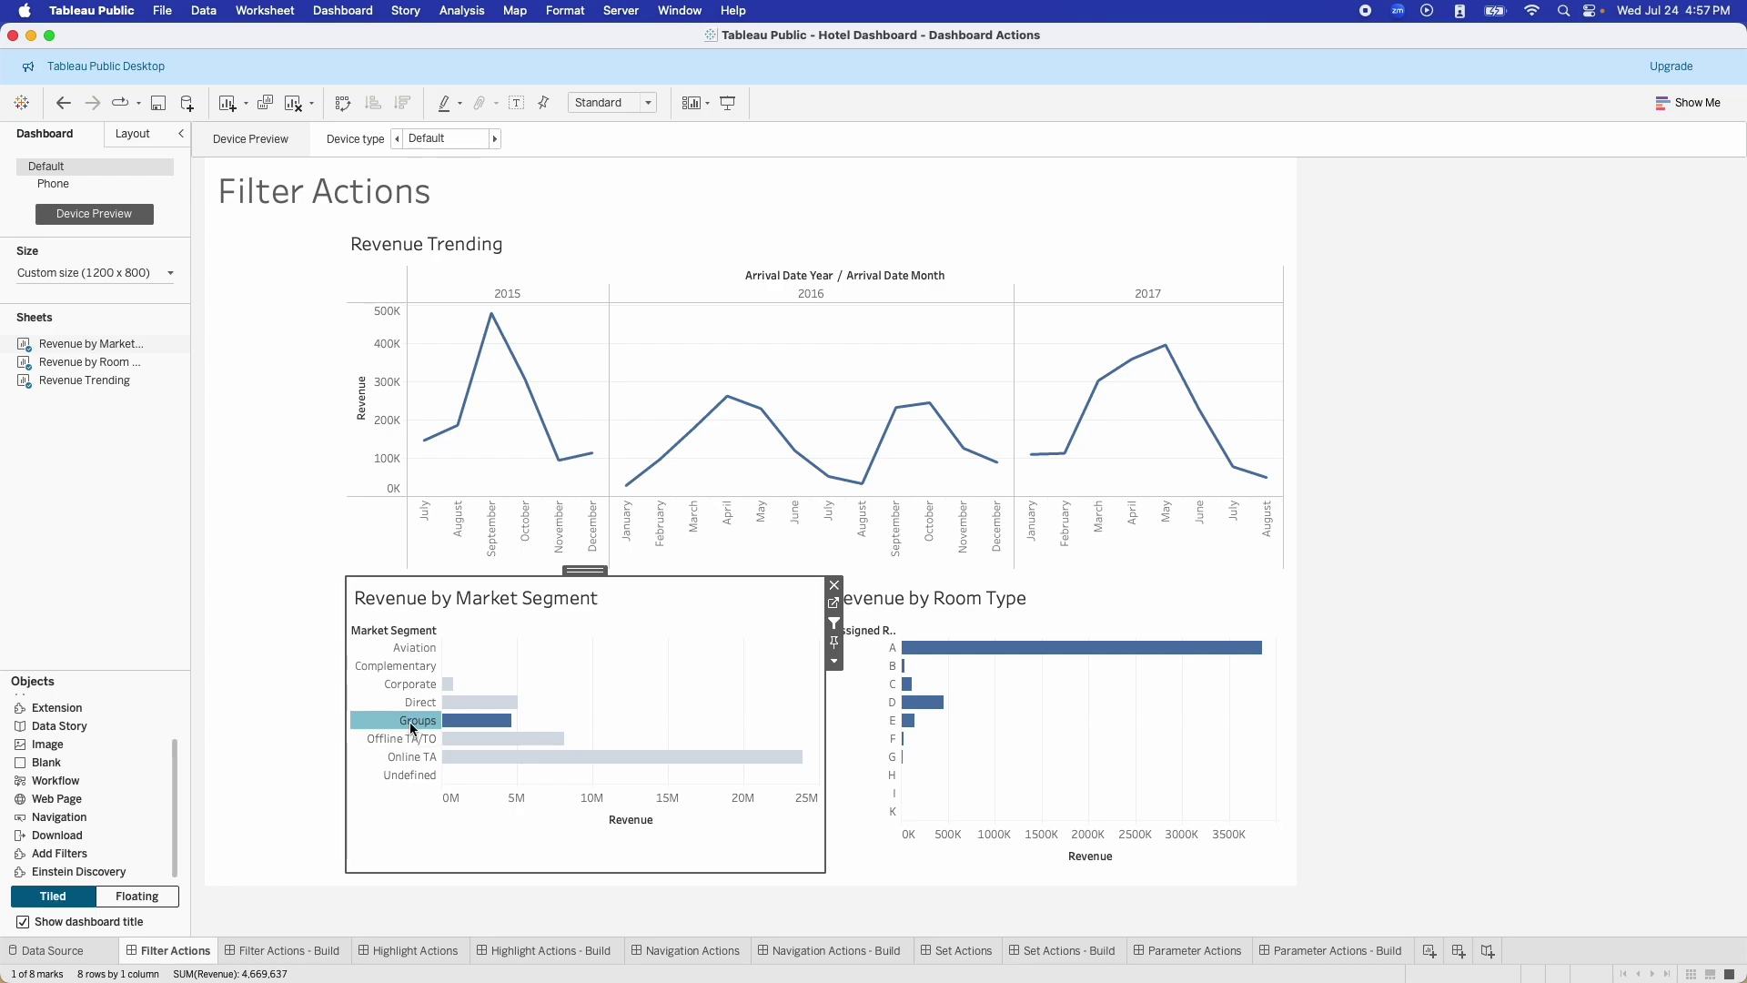
click(412, 742)
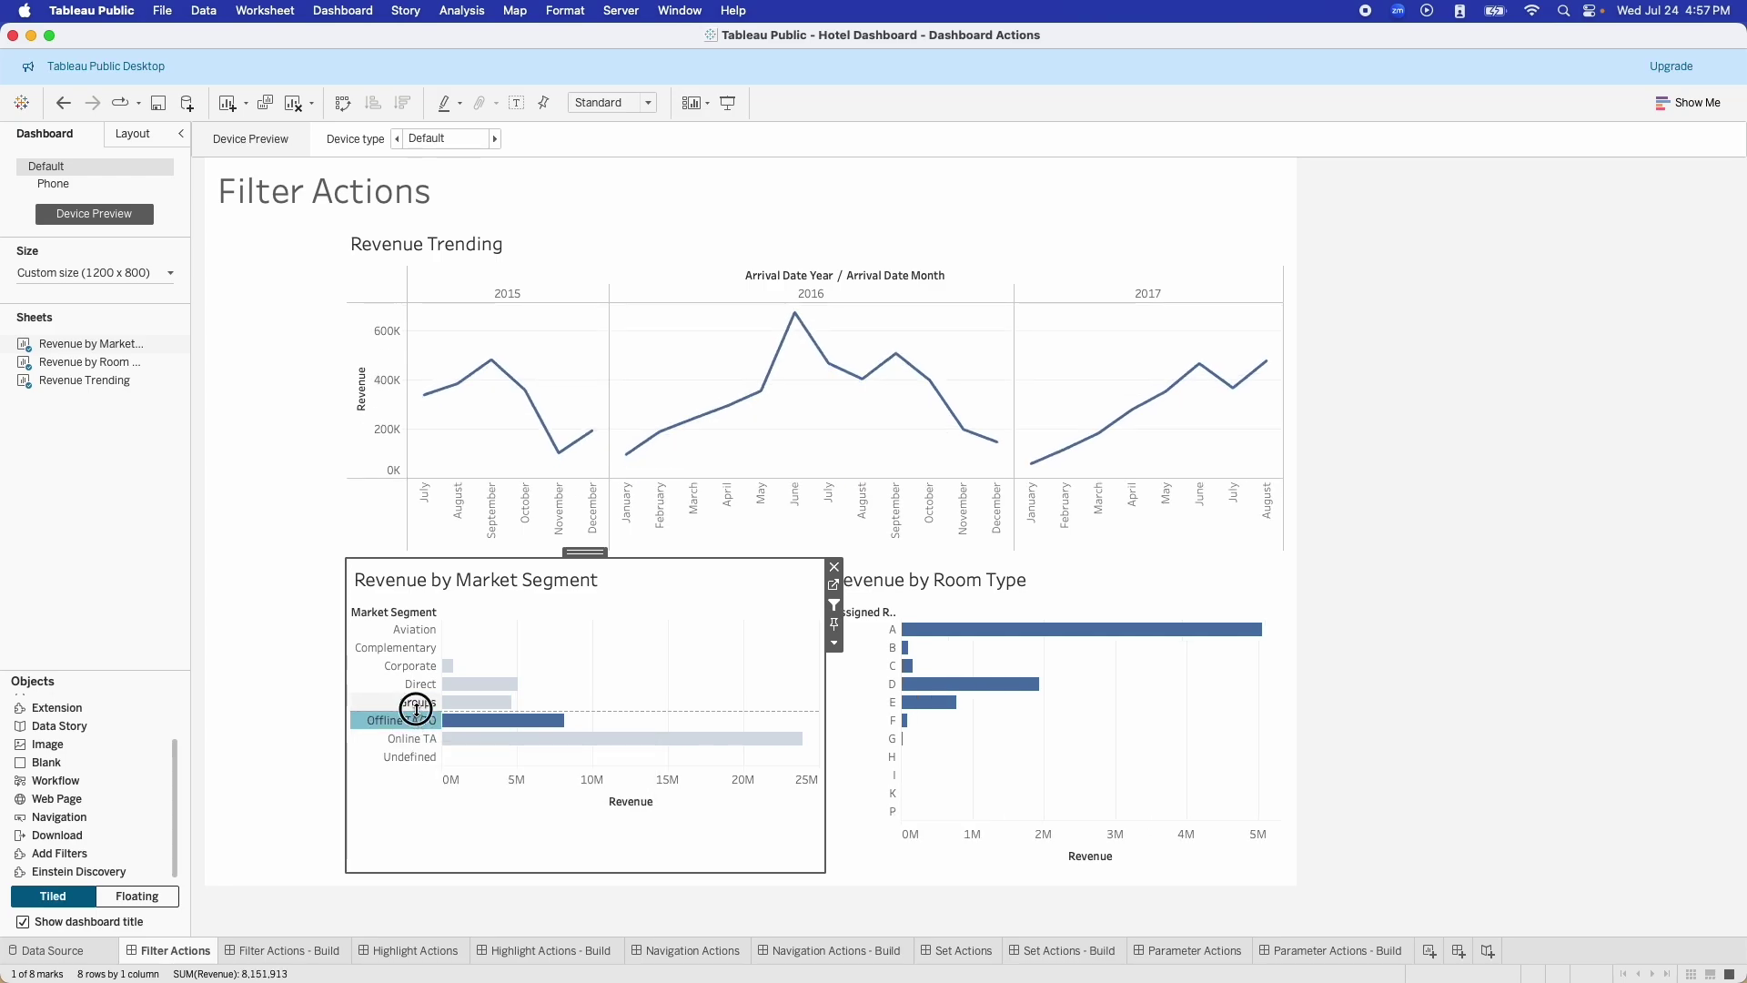
key(super+z)
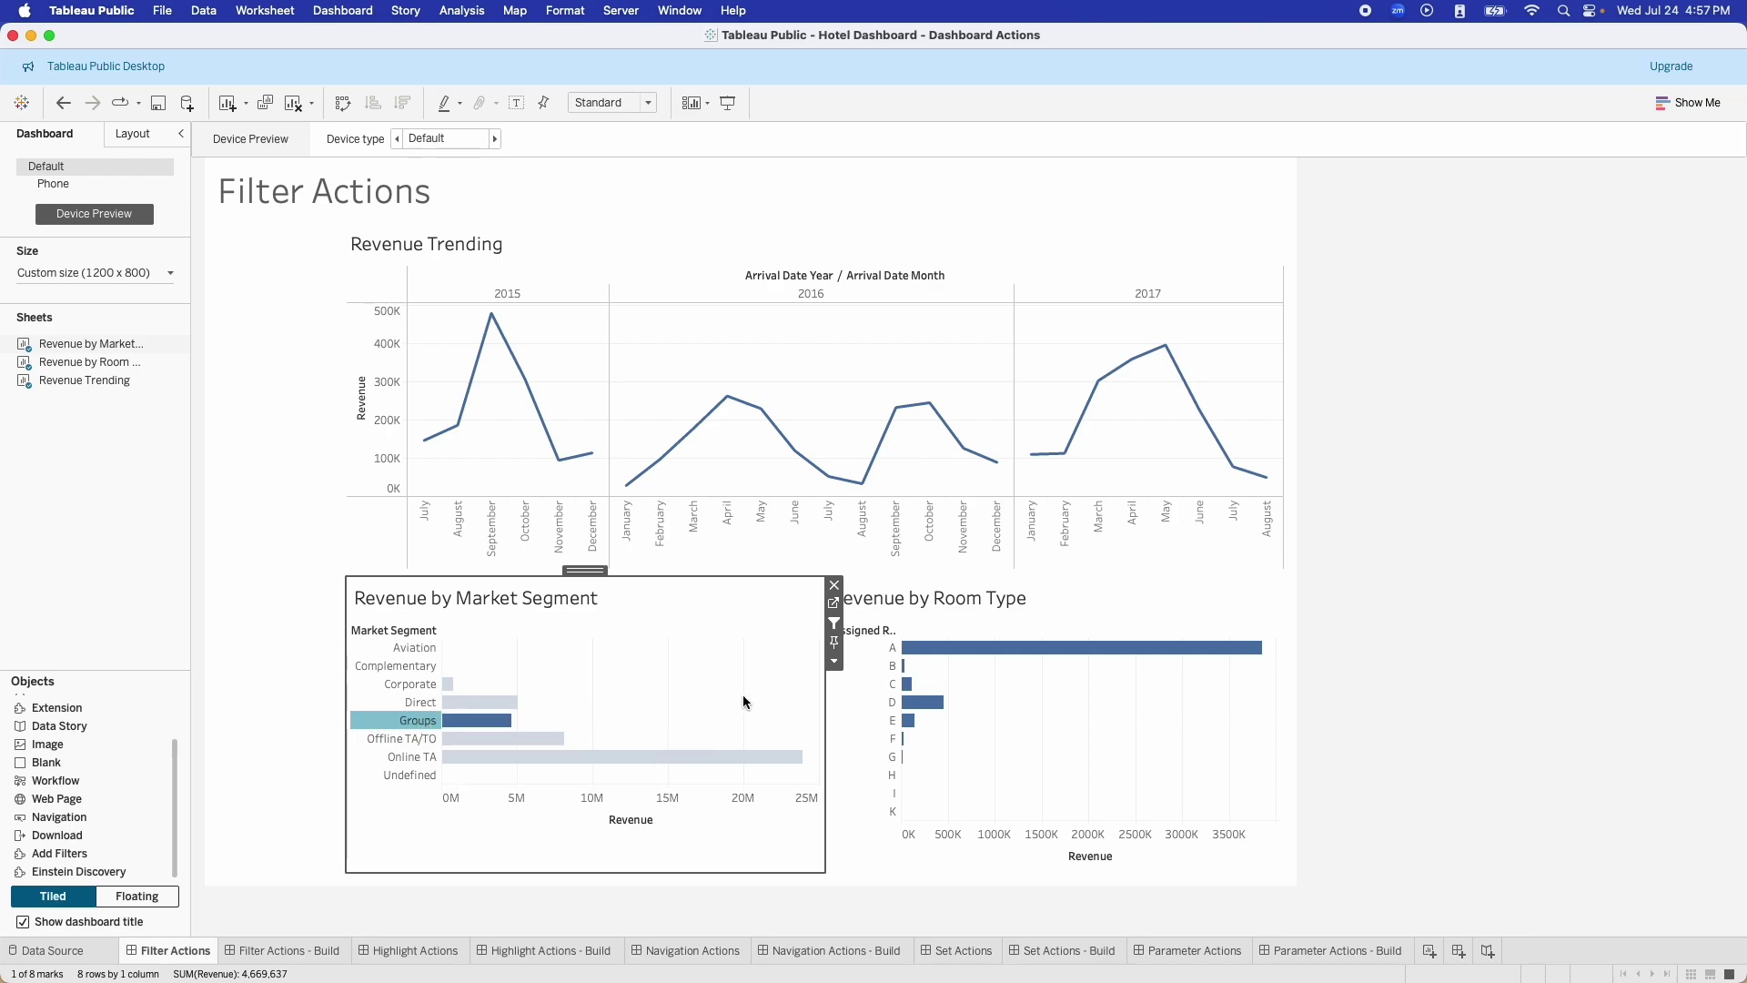
click(412, 722)
Step: Select individual room types such as F, G, E and A in Revenue by Room Type to test its filtering, and clear the selection
click(890, 663)
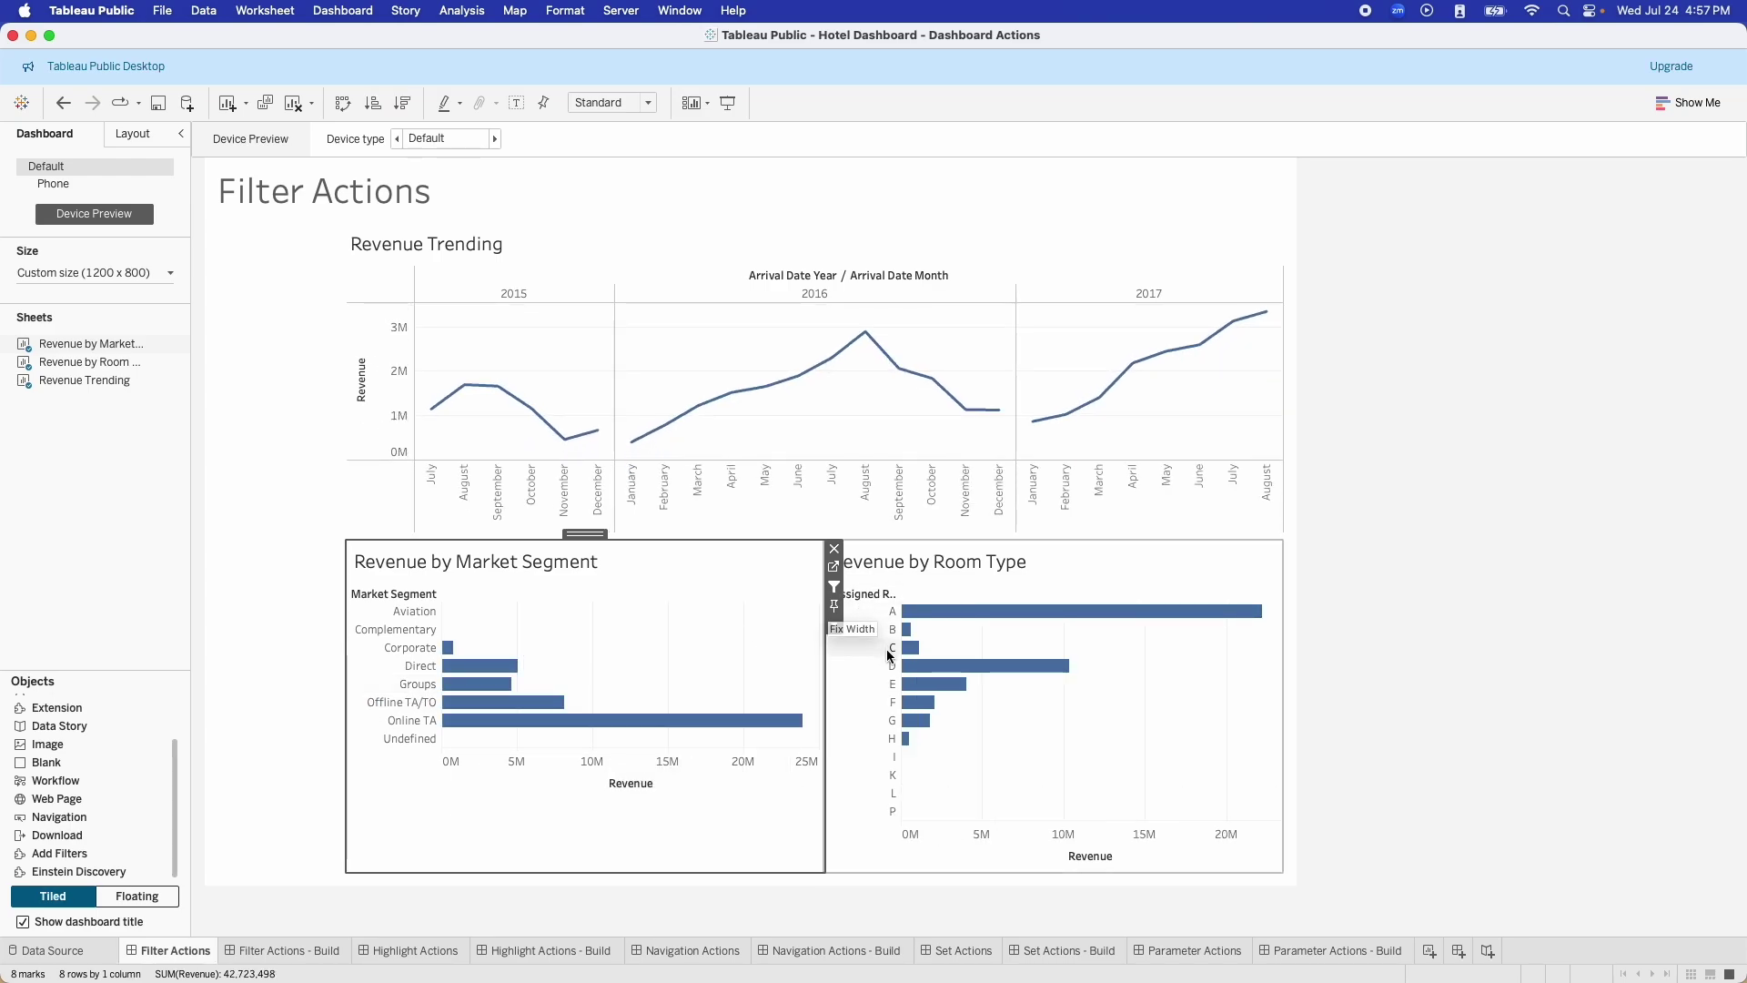
click(893, 686)
click(890, 702)
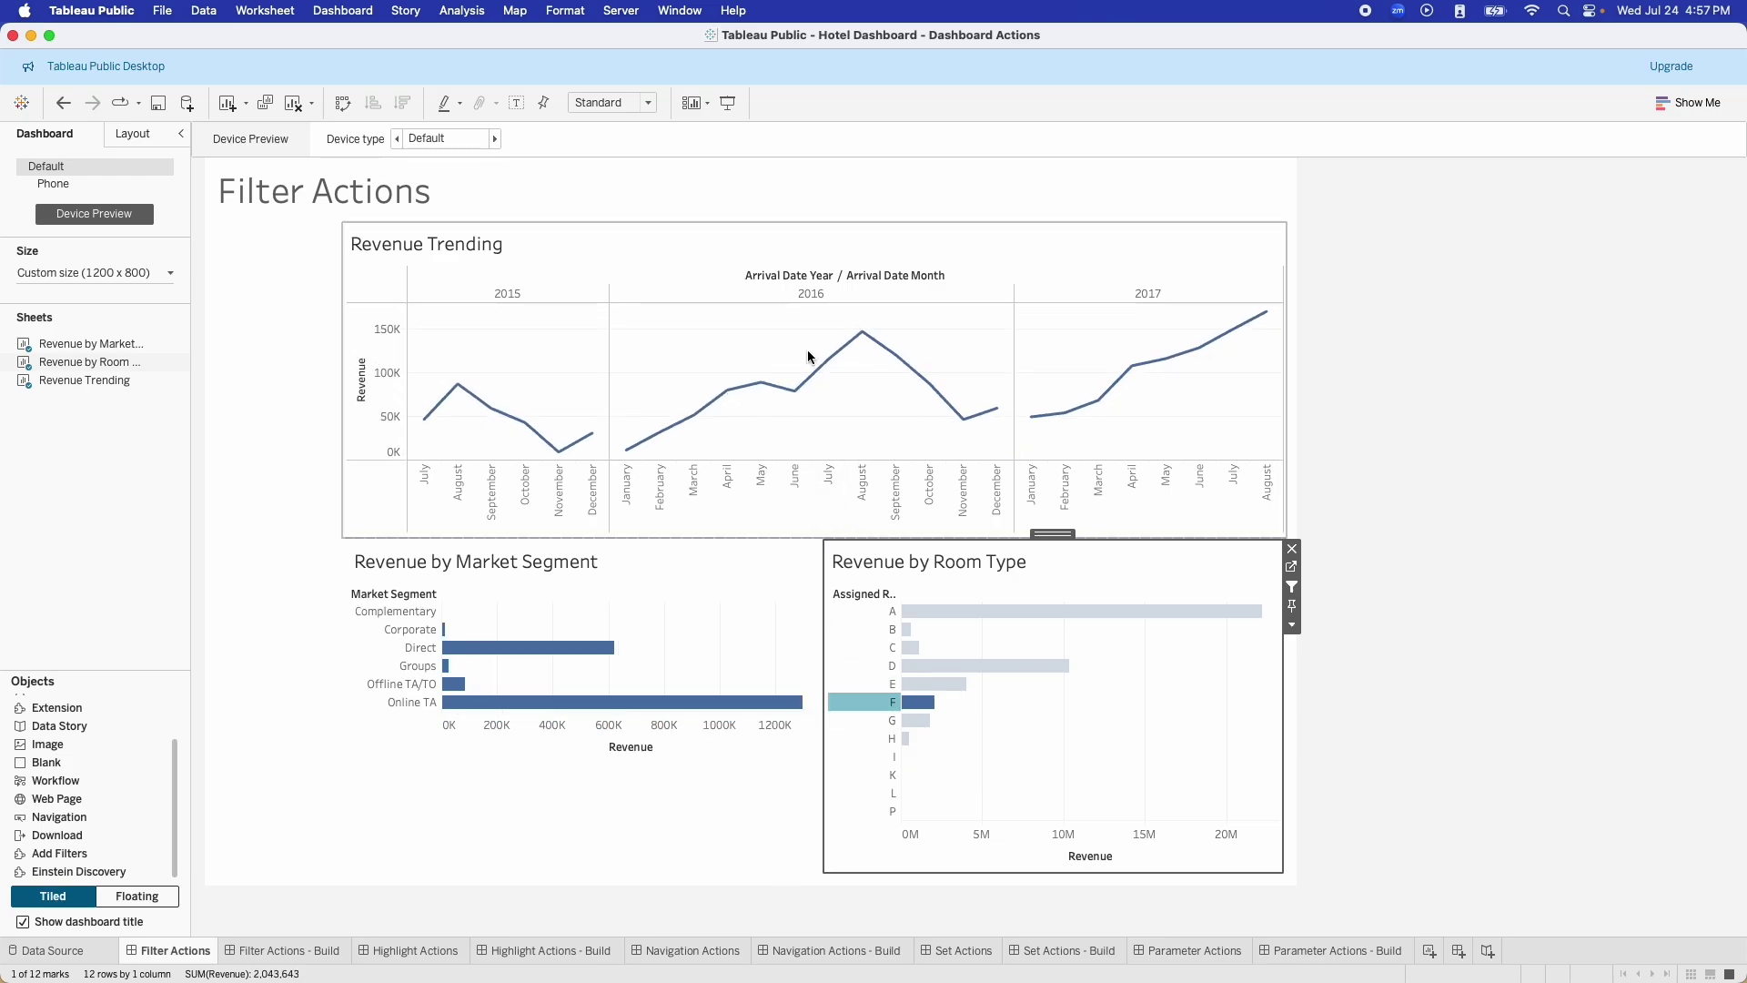
click(889, 723)
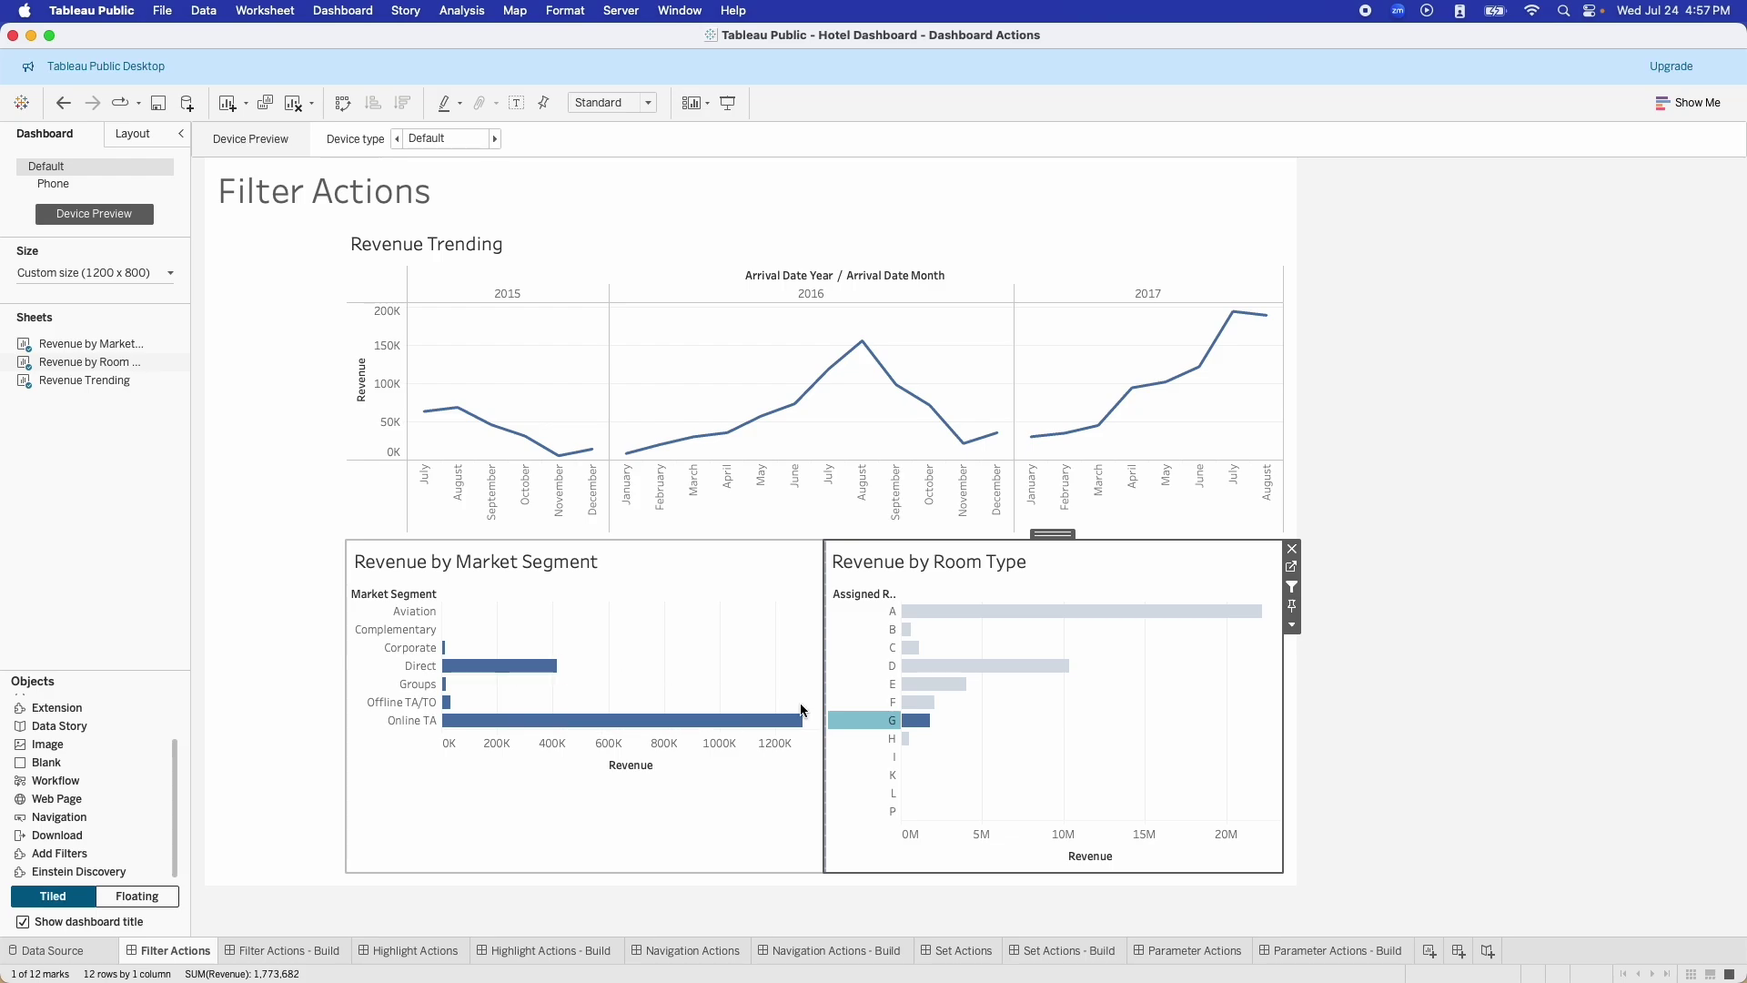
click(872, 702)
click(881, 680)
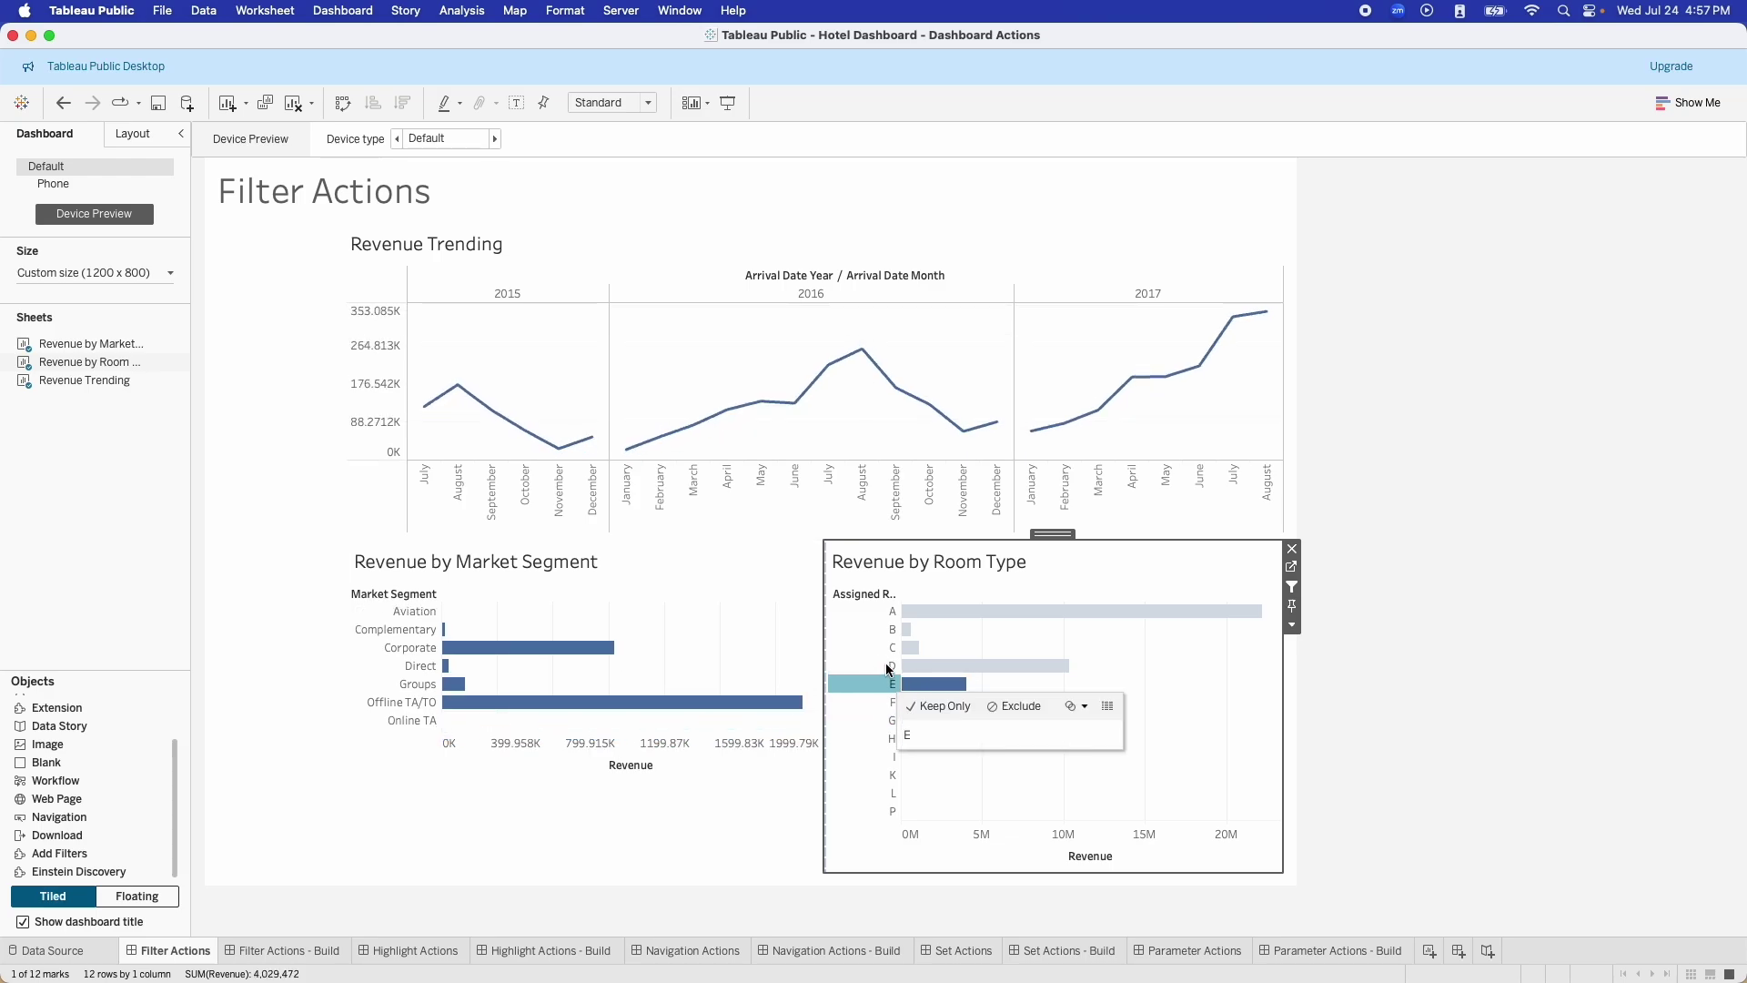
click(885, 665)
click(949, 618)
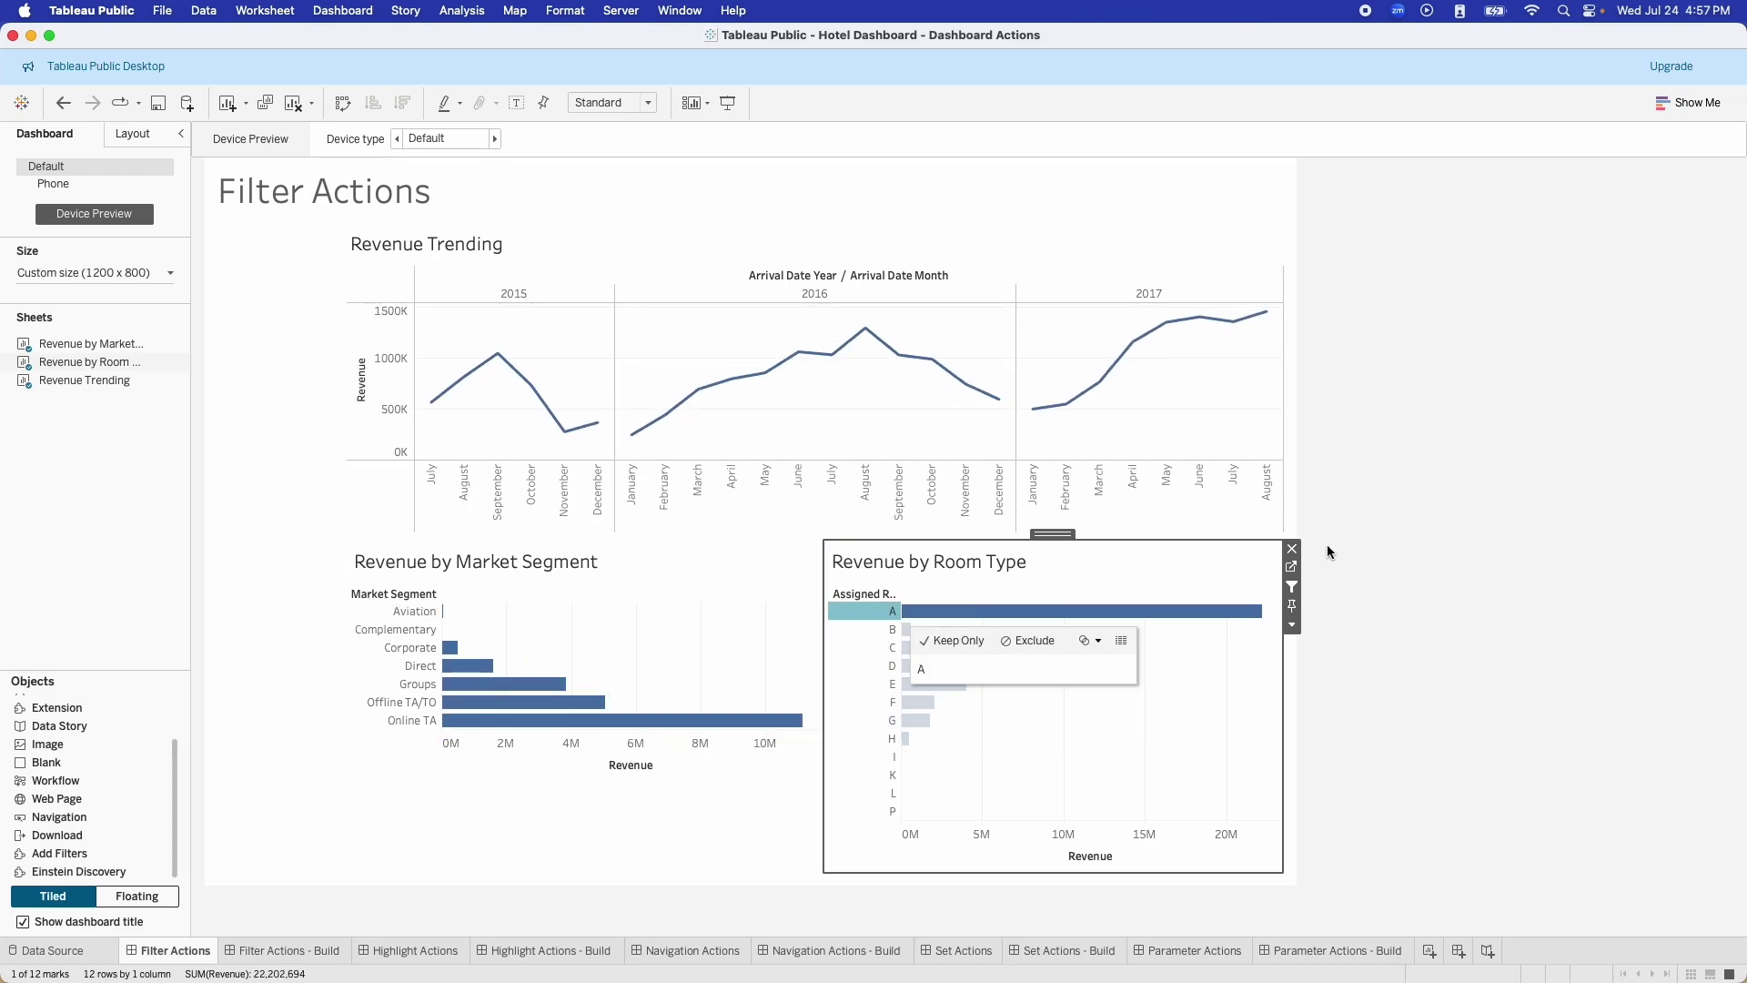
click(937, 581)
Step: Select single months and whole years in Revenue Trending, including May 2016, 2016 and February 2017, to test its filtering, and clear the selection
click(862, 482)
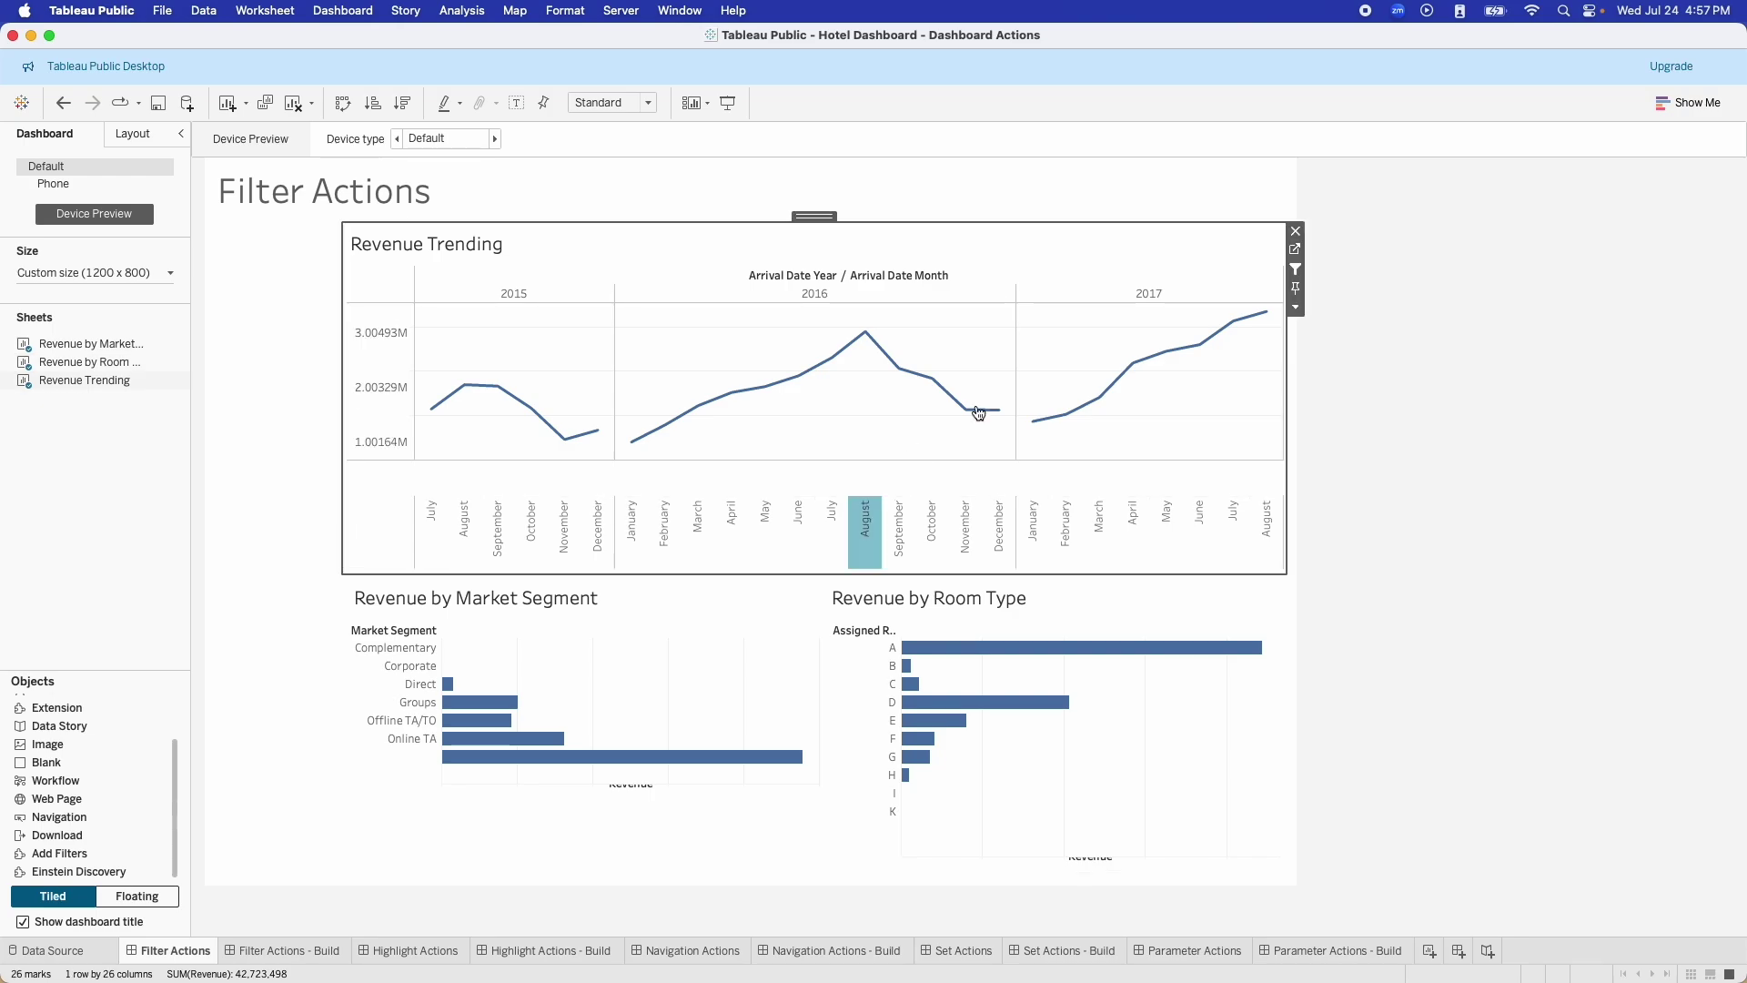
click(753, 514)
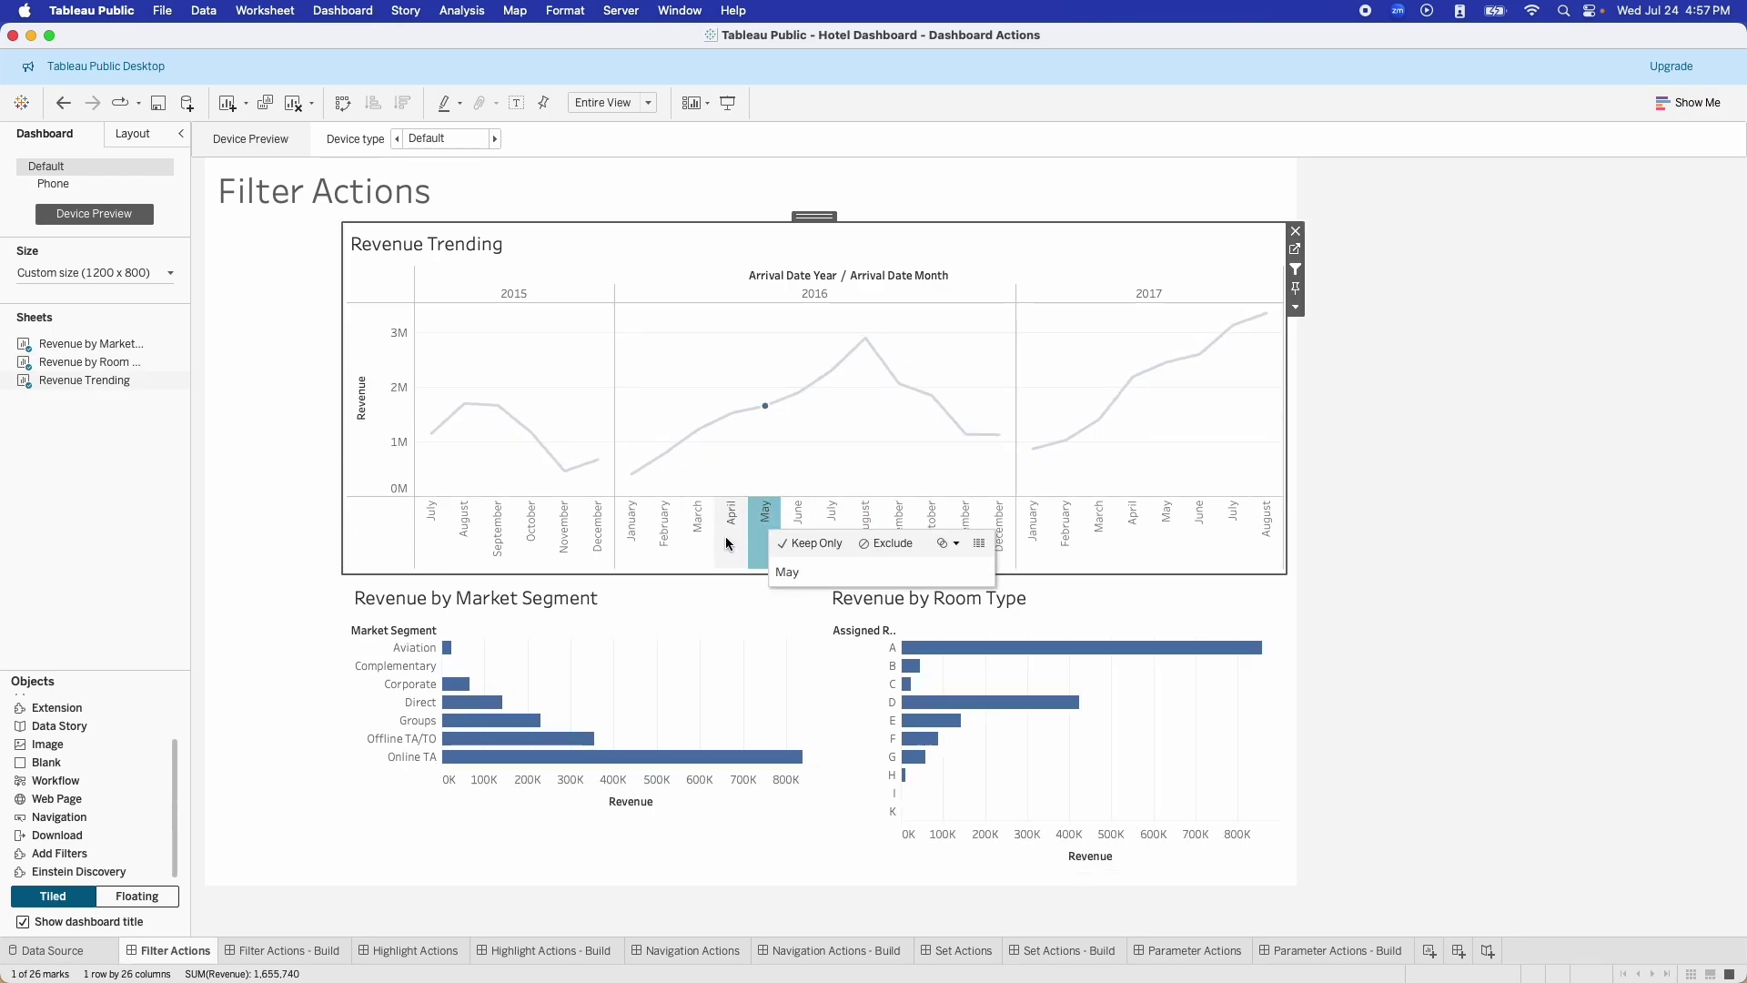
click(726, 535)
click(784, 288)
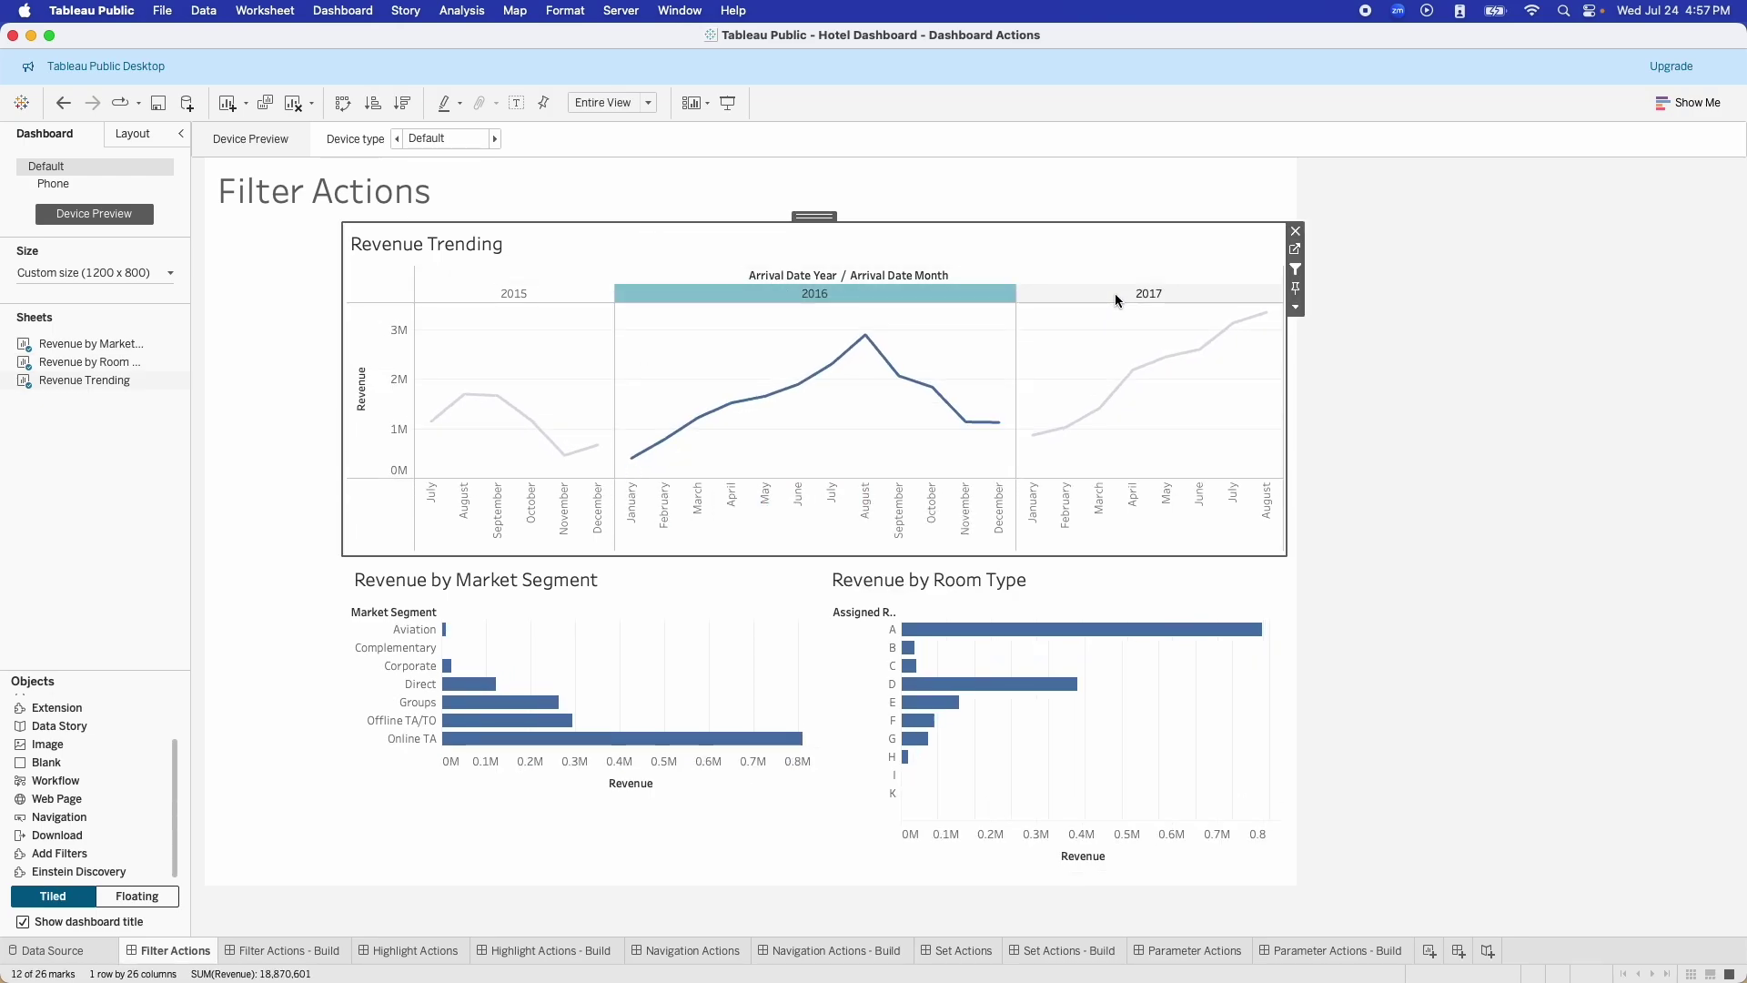
click(1116, 293)
click(1067, 517)
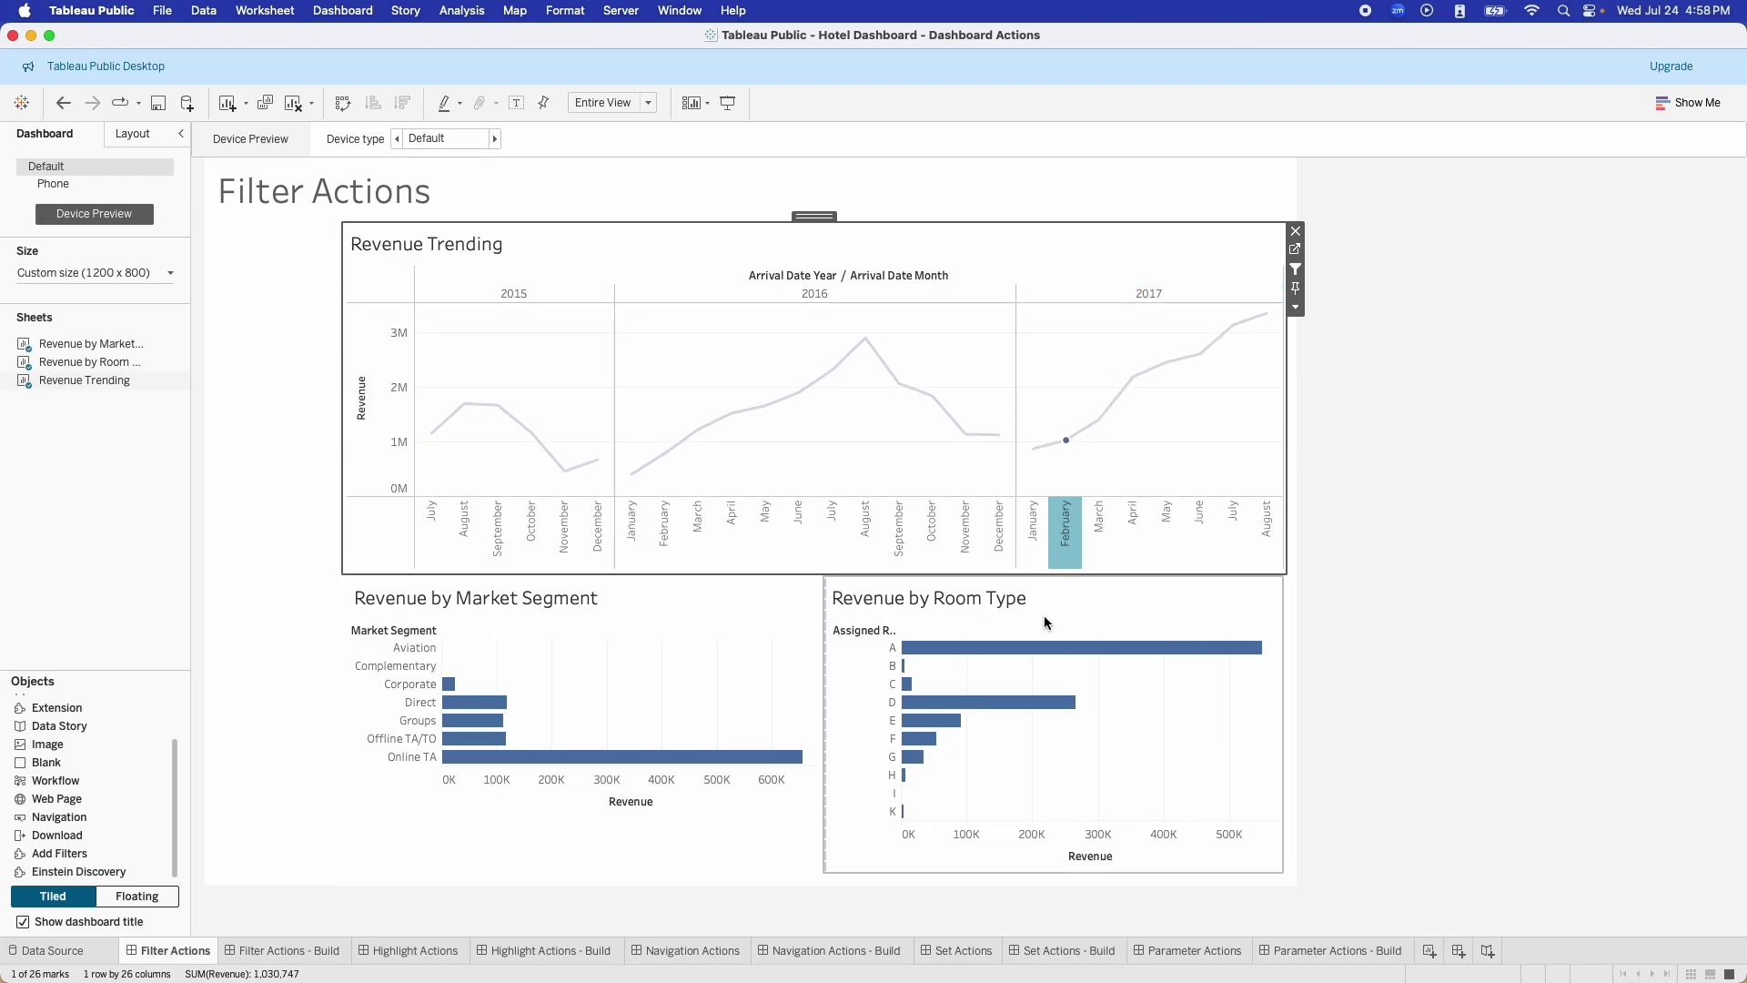
click(1058, 549)
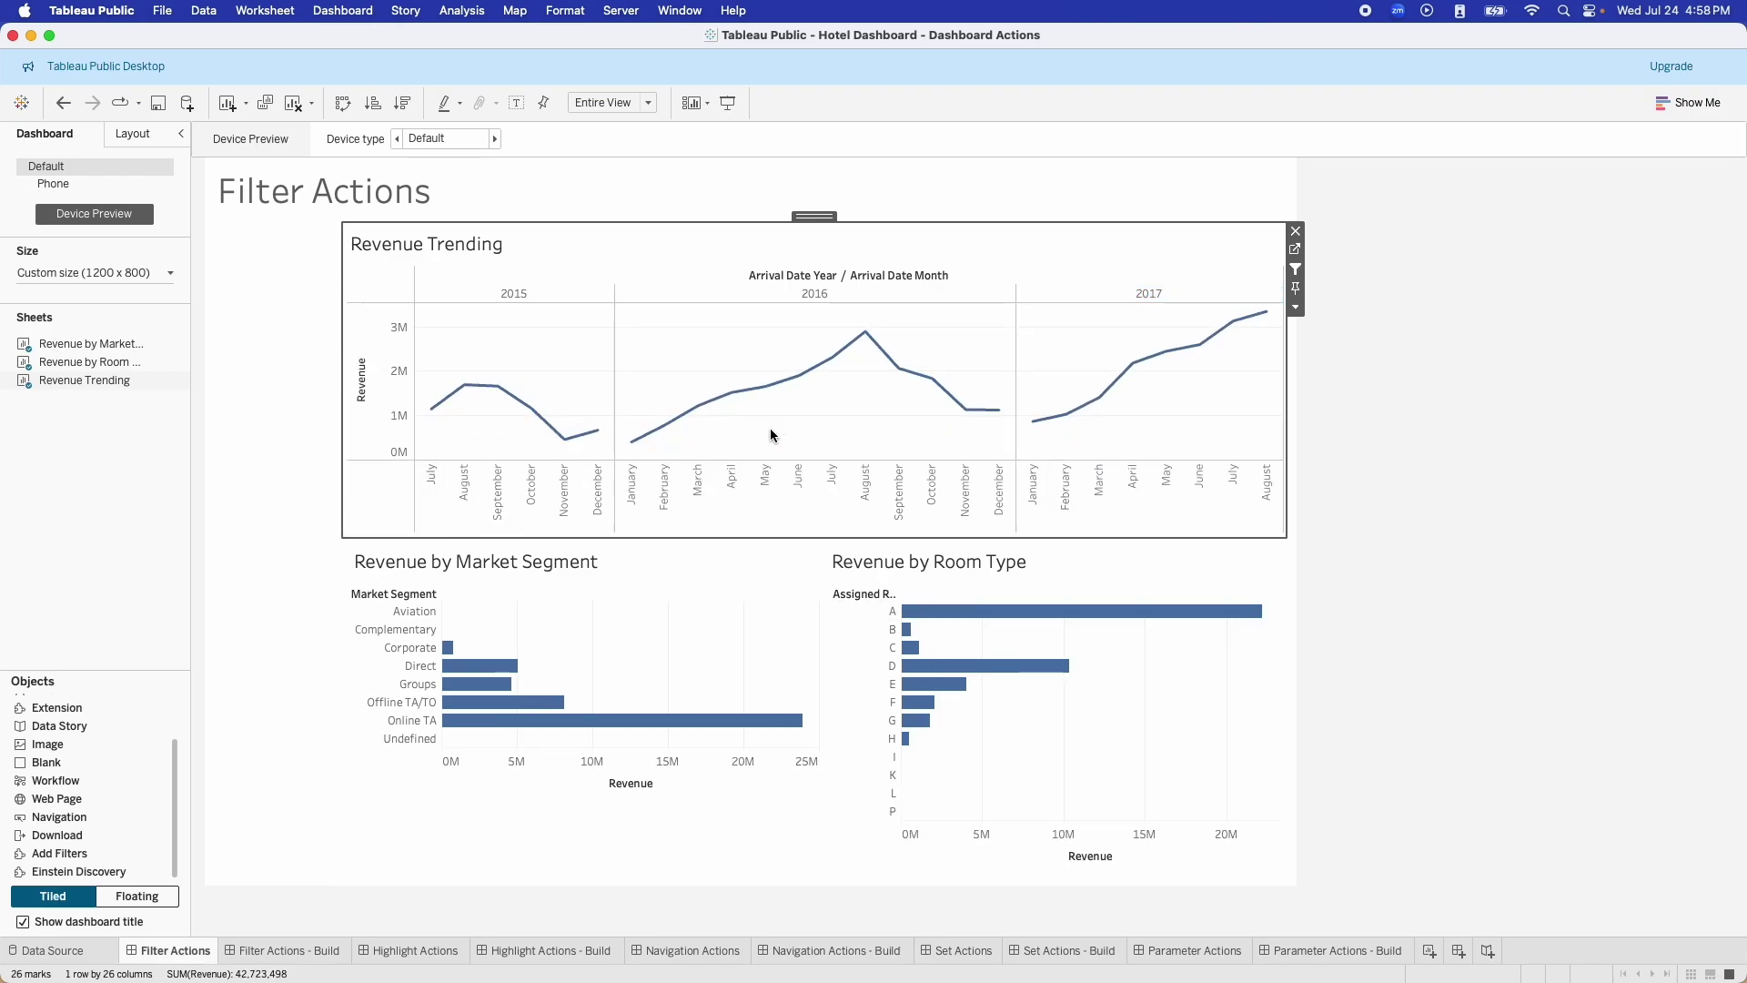
click(302, 439)
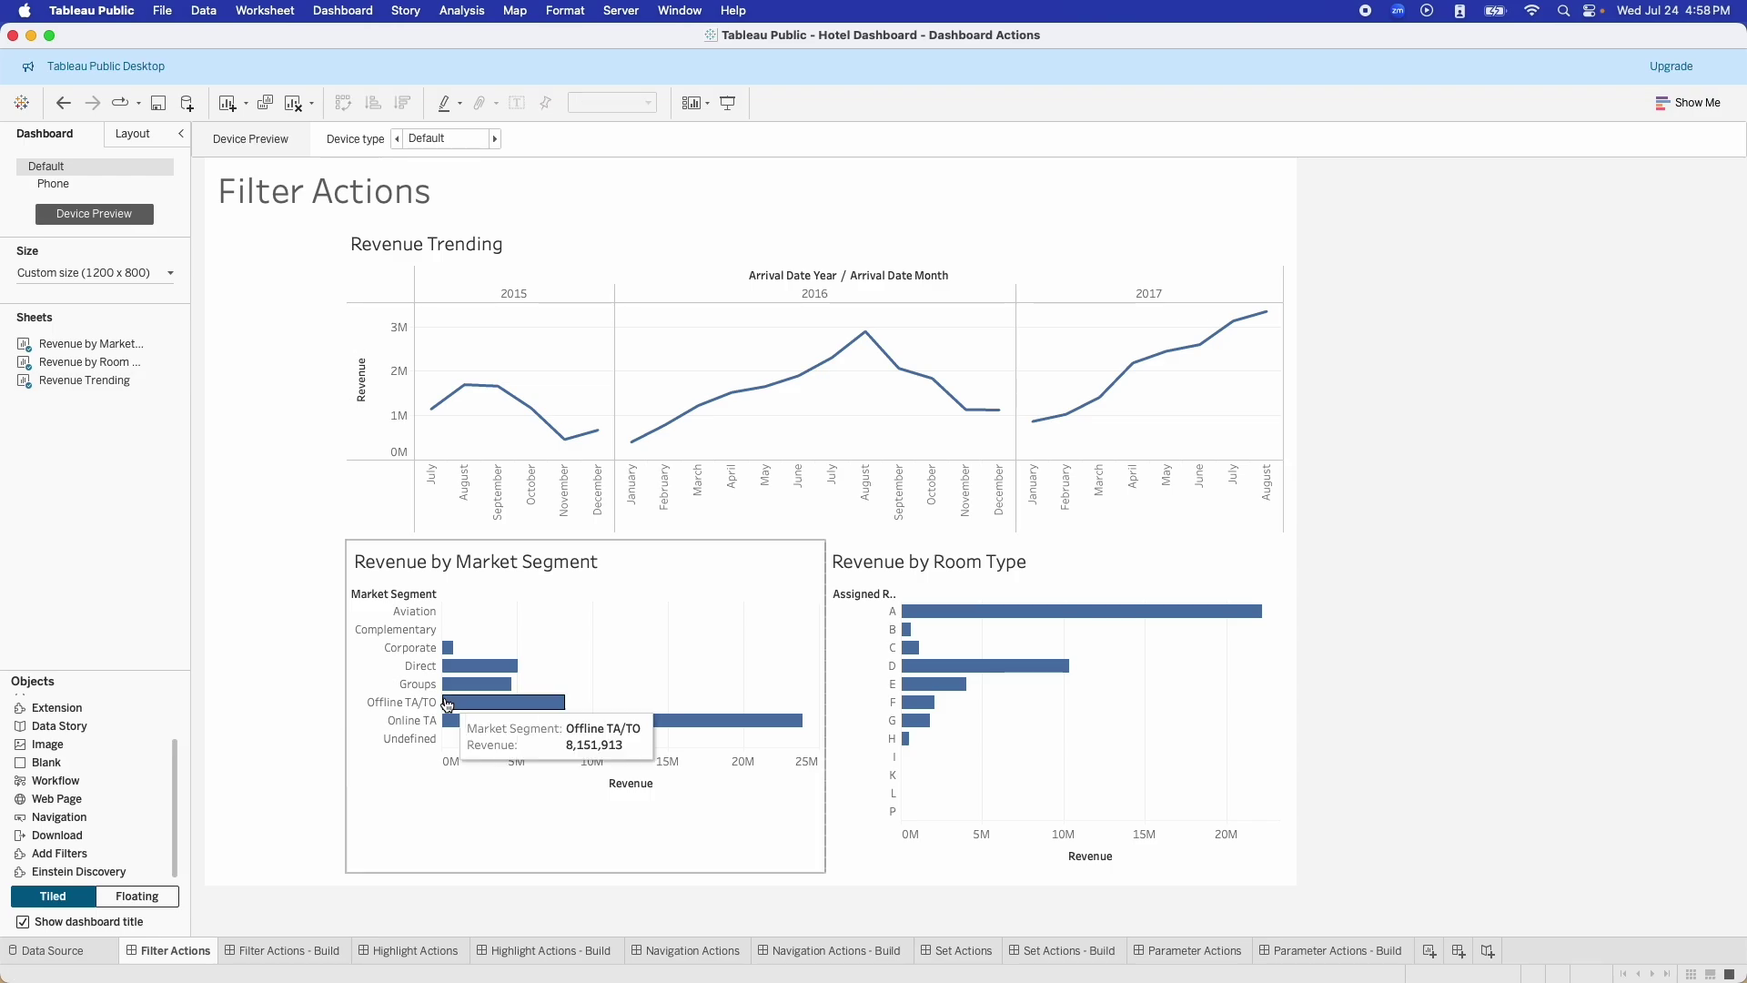
Step: On the Filter Actions - Build dashboard, use Revenue by Market Segment, Revenue by Room Type and Revenue Trending as filters
click(329, 950)
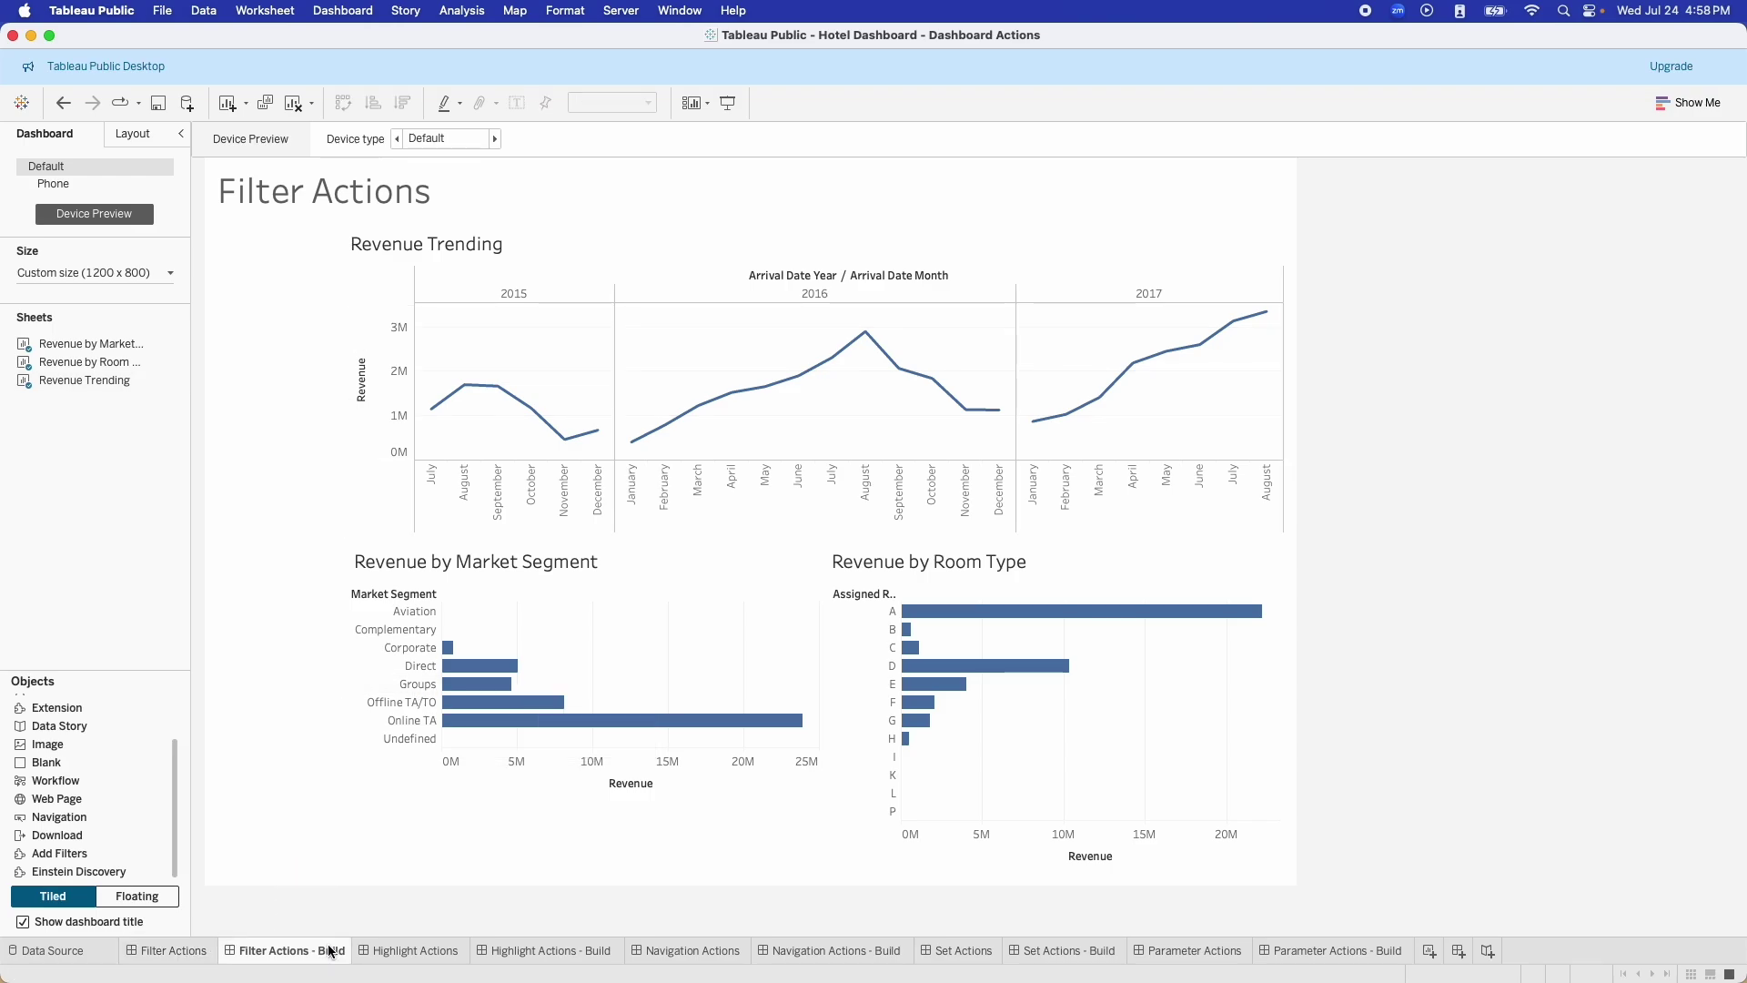
click(683, 561)
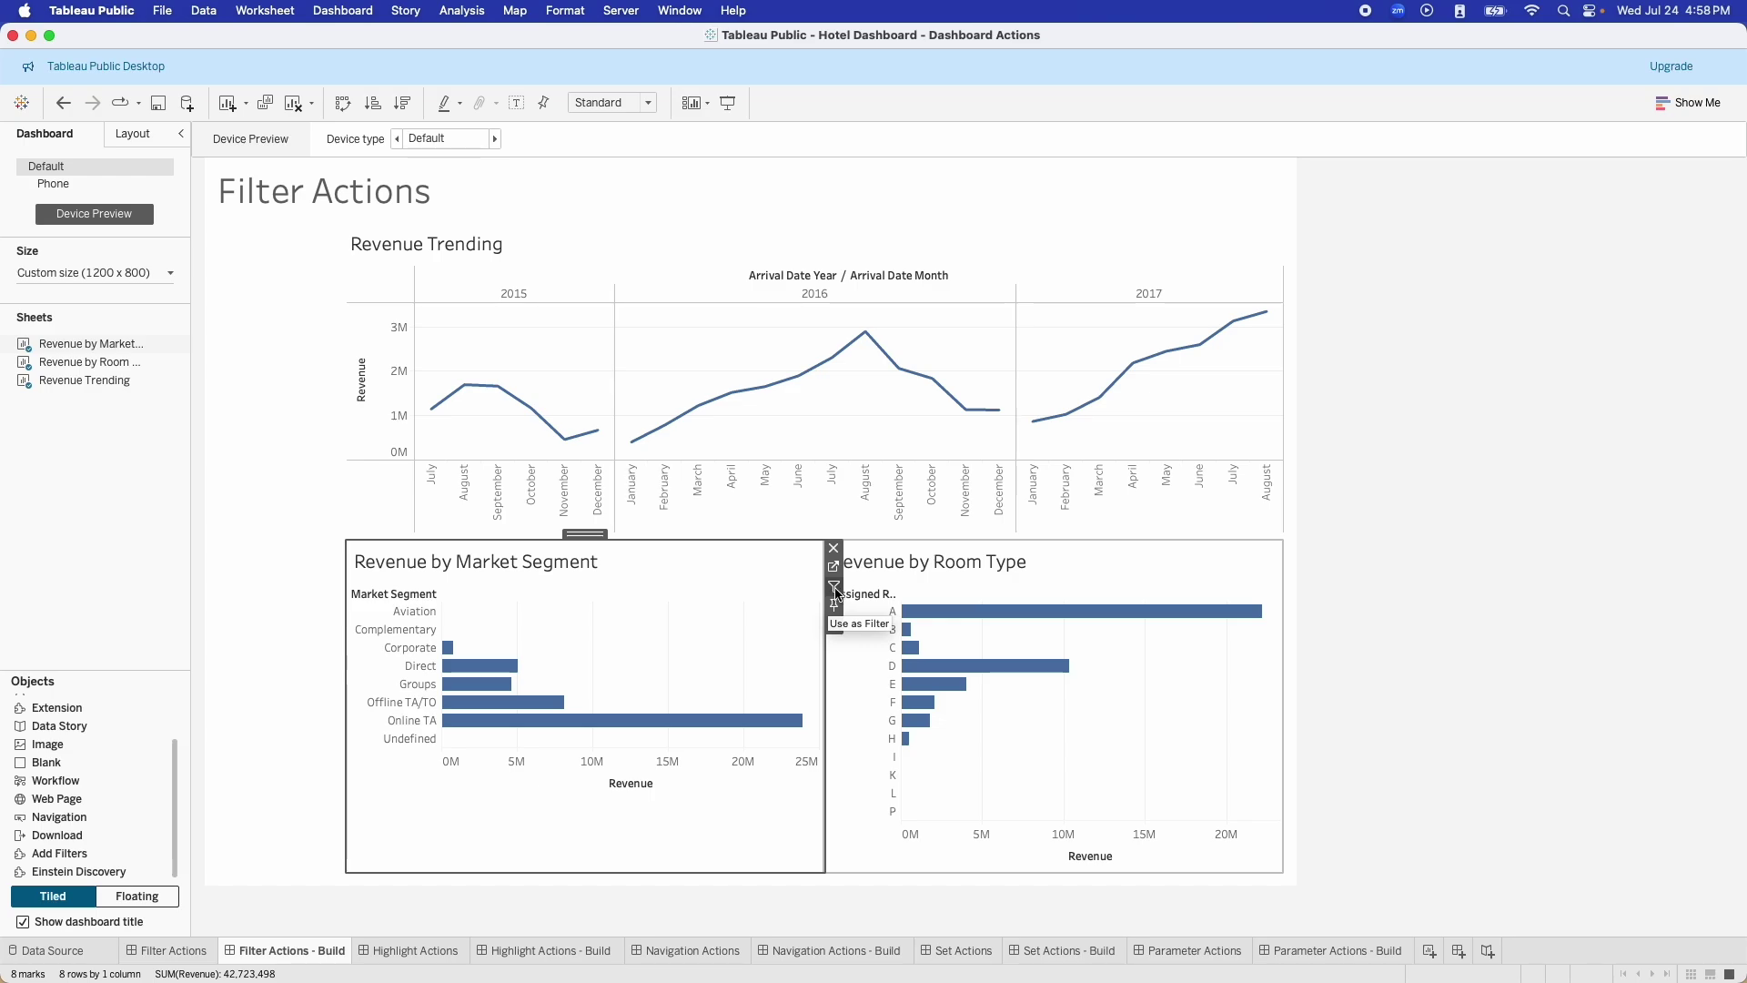
click(834, 587)
click(1110, 569)
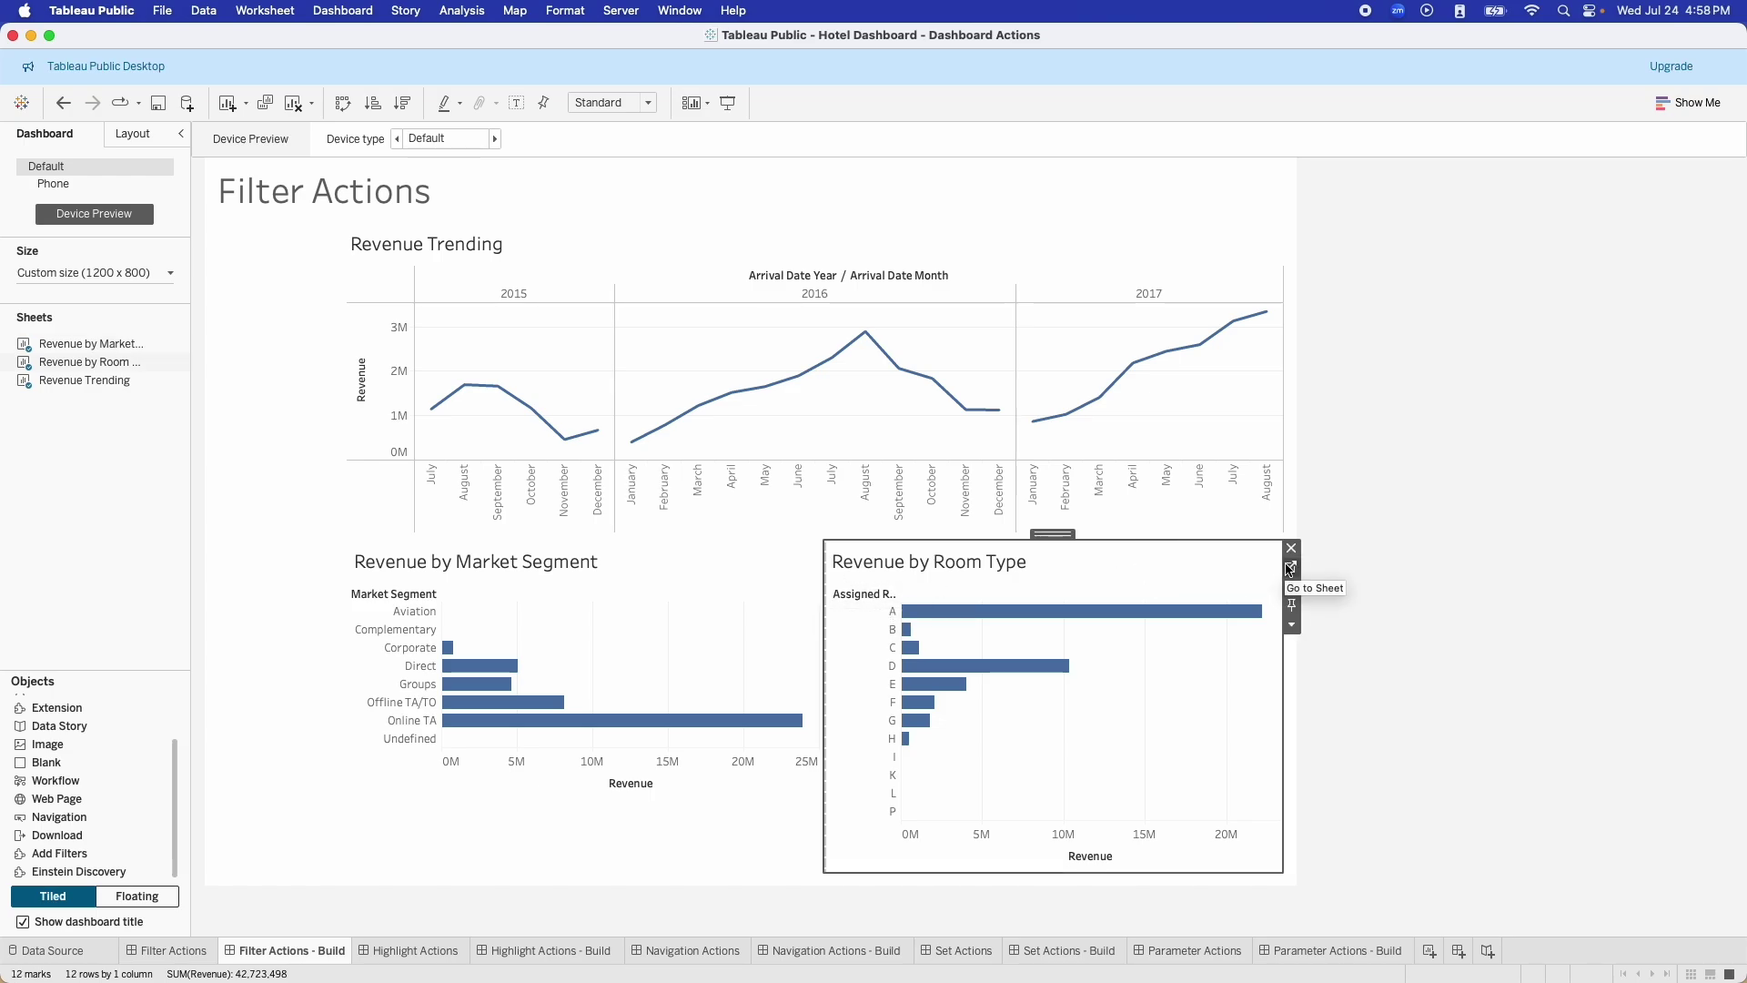
click(1292, 586)
click(1170, 249)
click(1295, 271)
Step: Test the new filters by selecting the Corporate segment, room type B and the Offline TA/TO segment
click(411, 612)
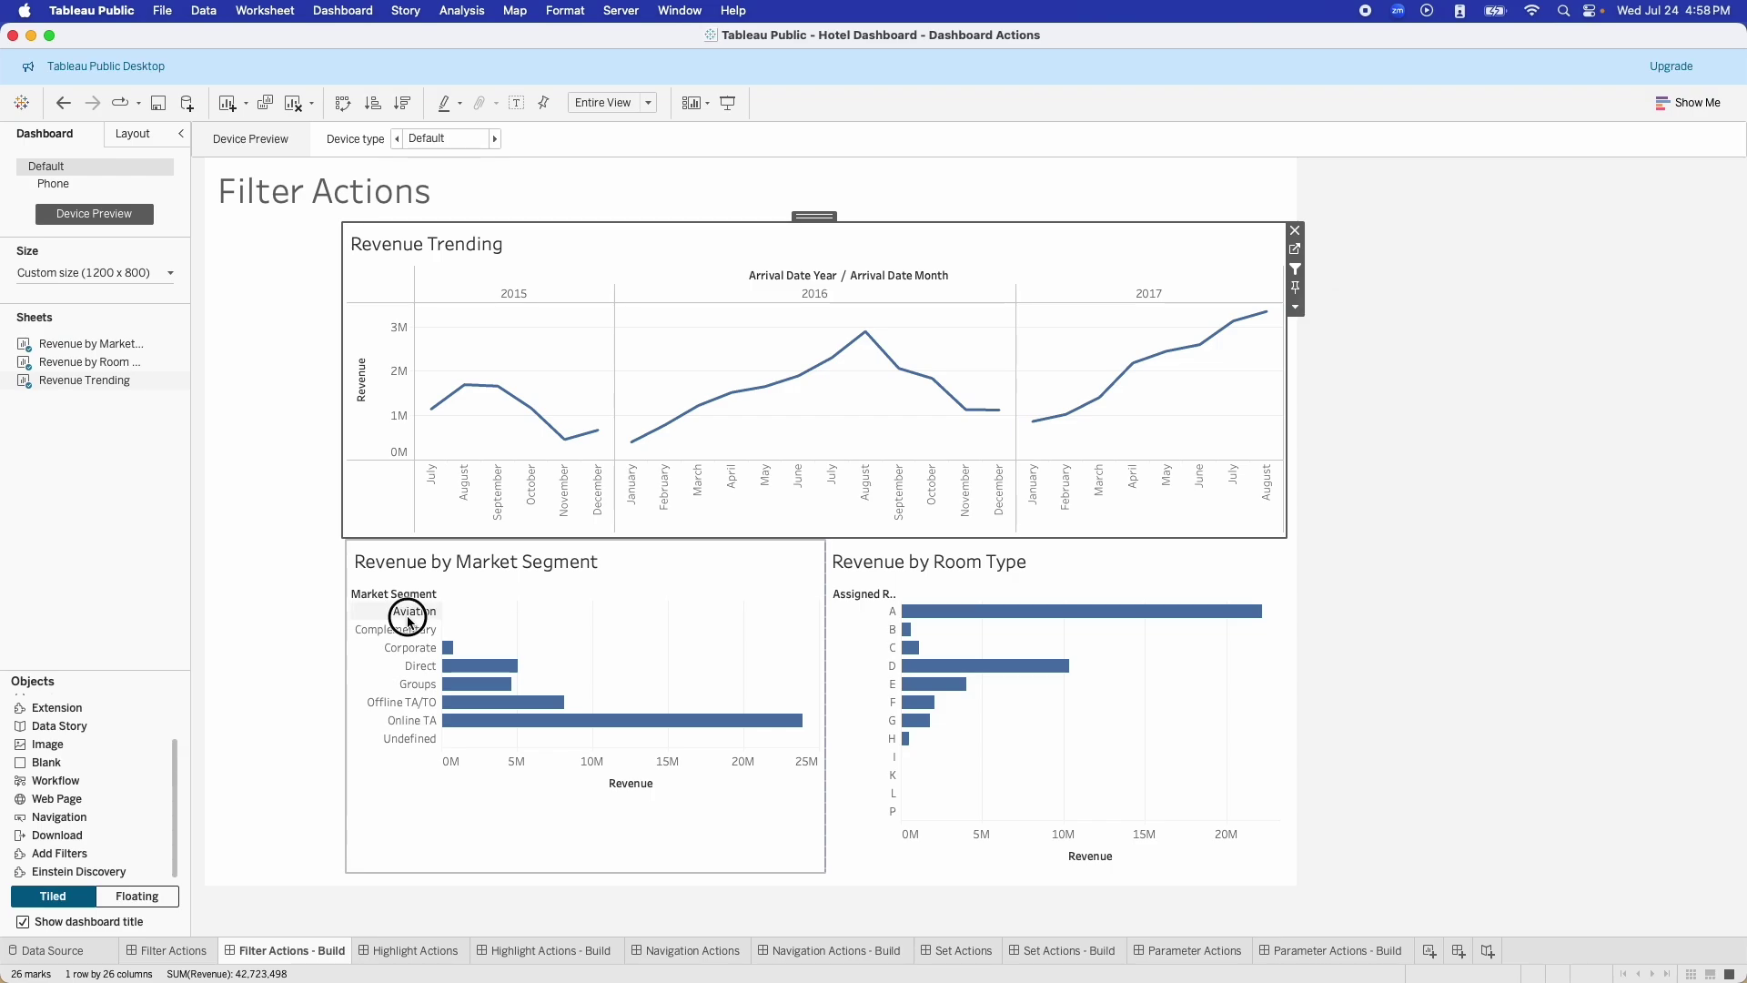
click(410, 720)
click(890, 657)
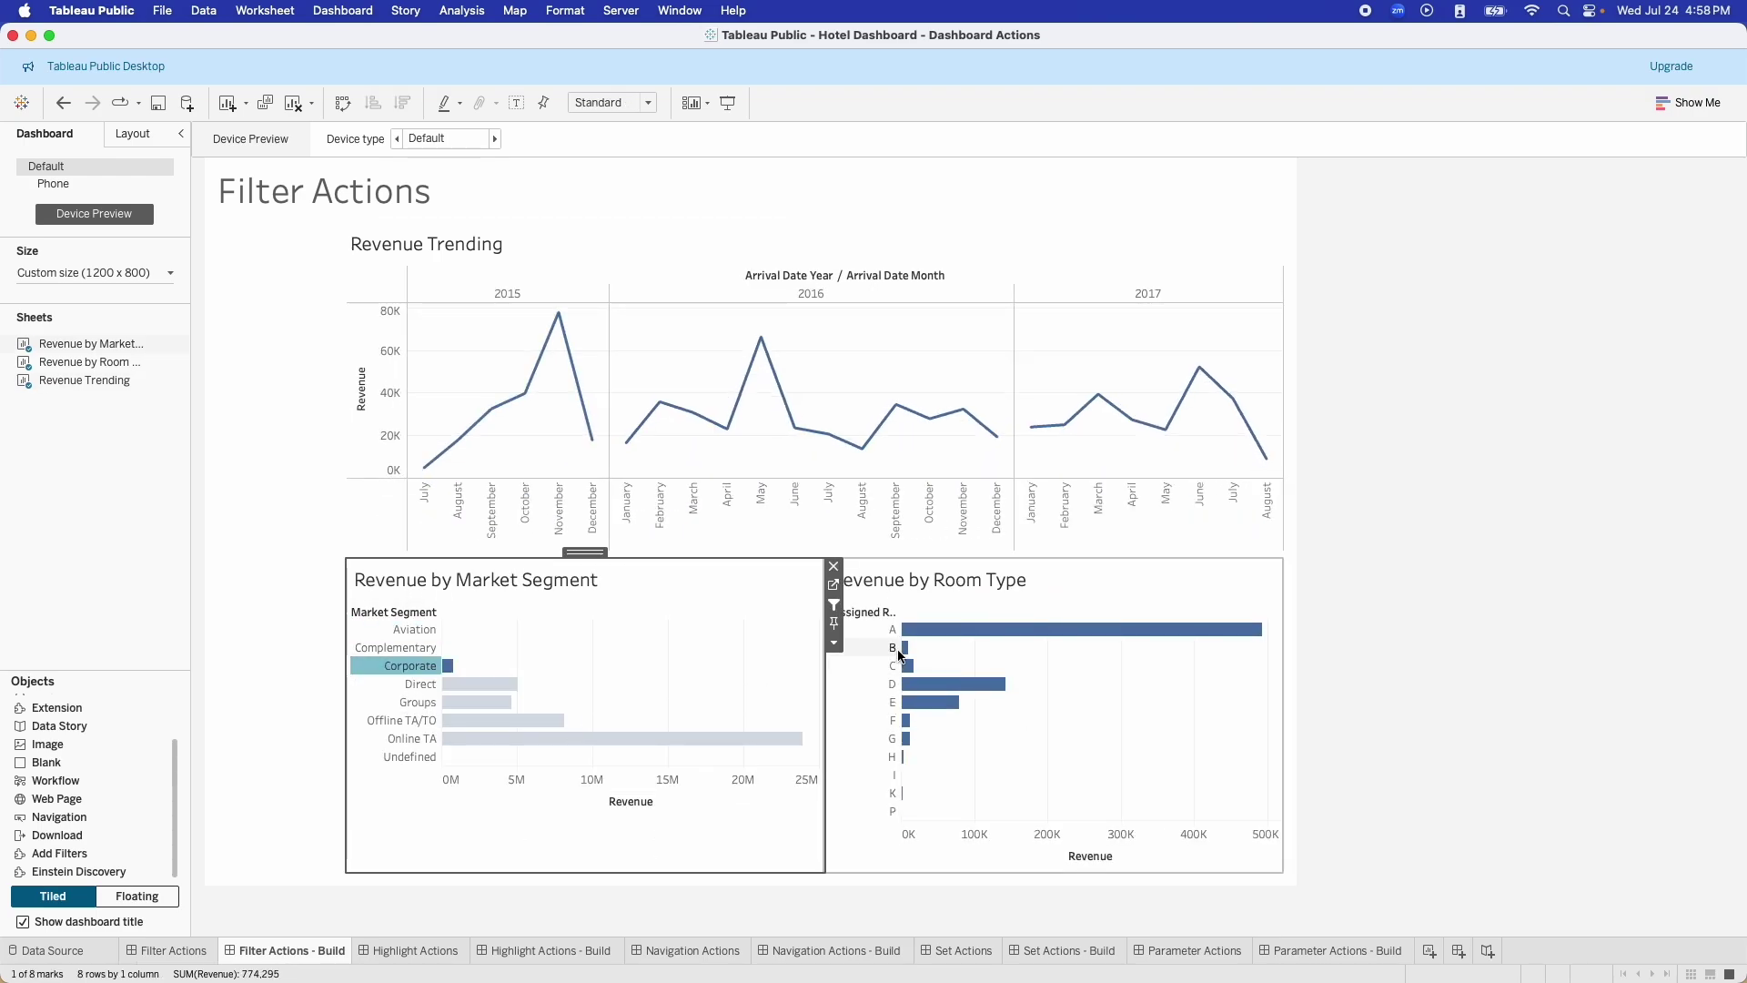
click(889, 651)
click(410, 719)
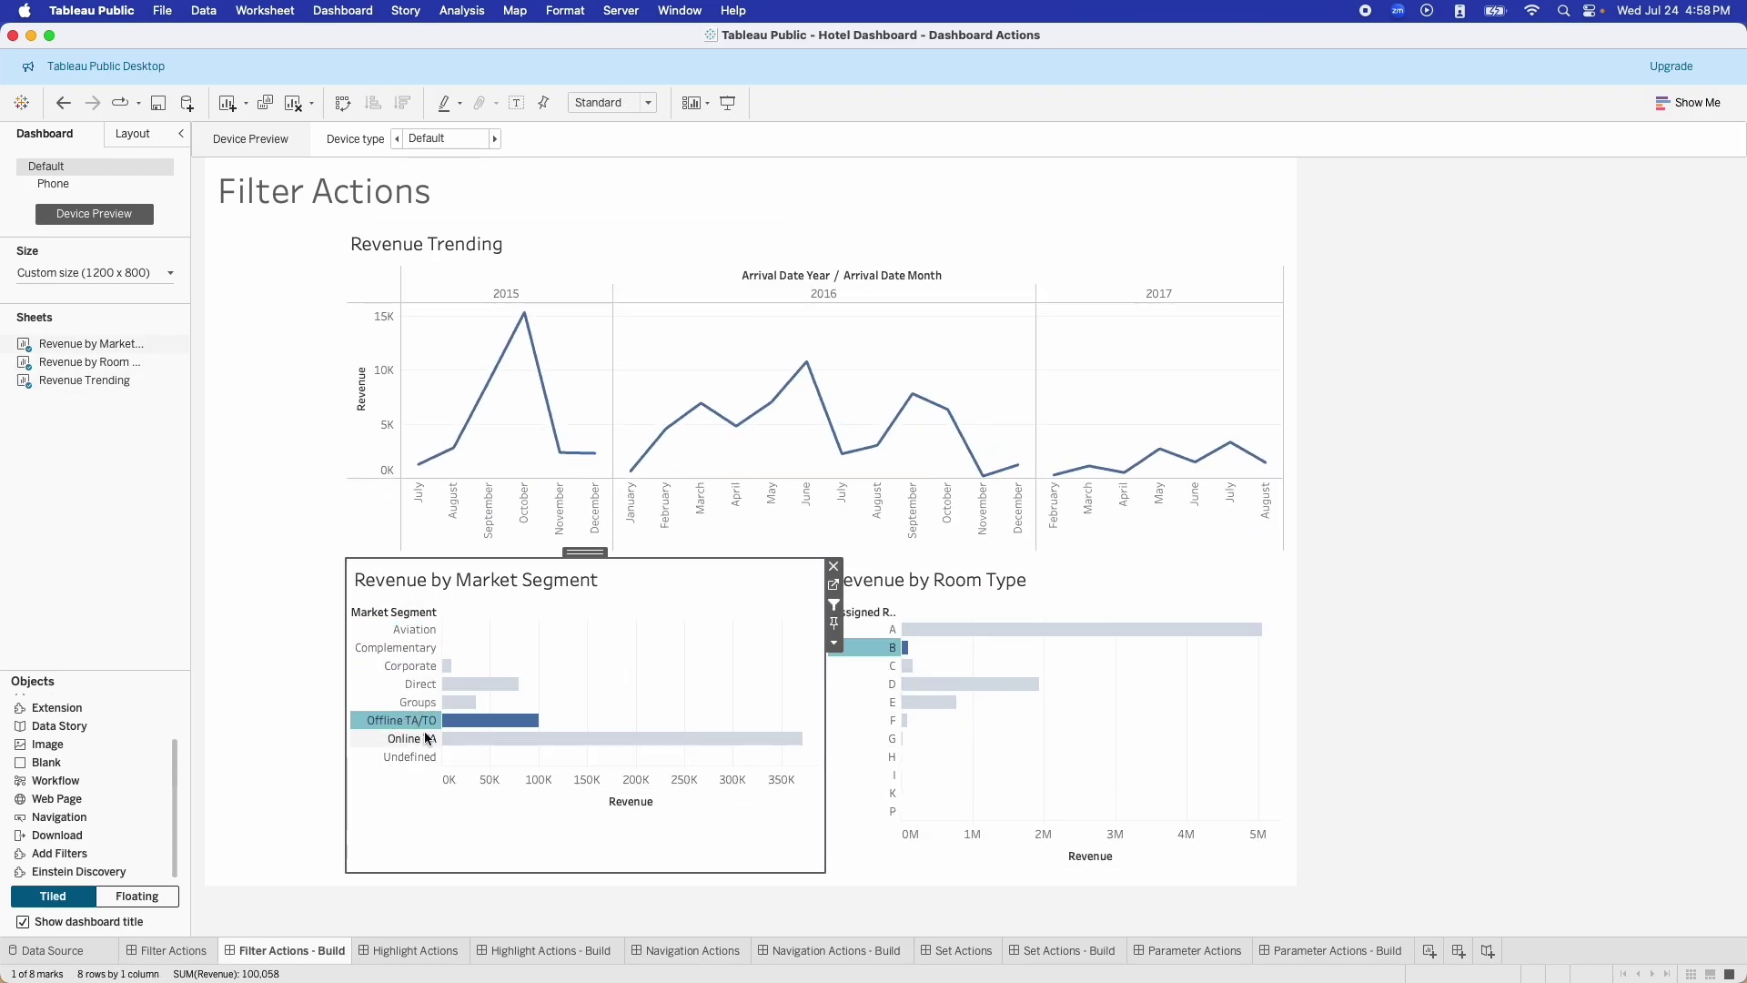
Step: Stop using Revenue by Market Segment as a filter and select the Direct segment to compare the behavior
click(614, 702)
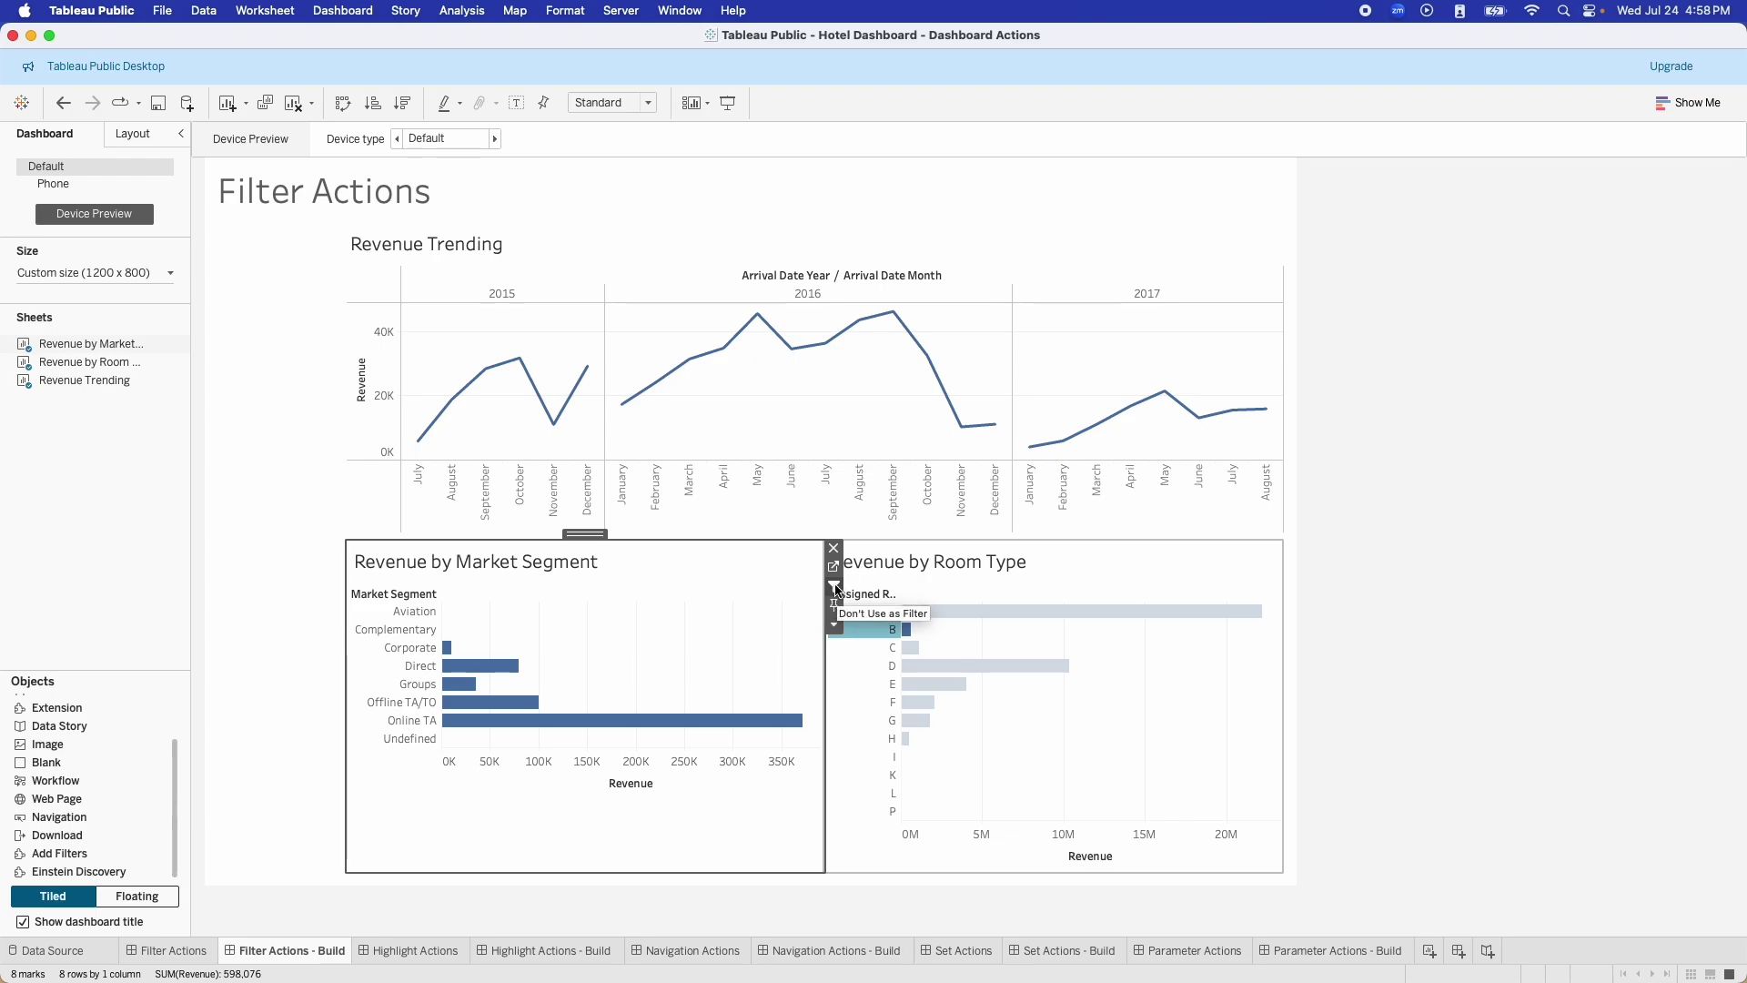
click(421, 683)
click(424, 629)
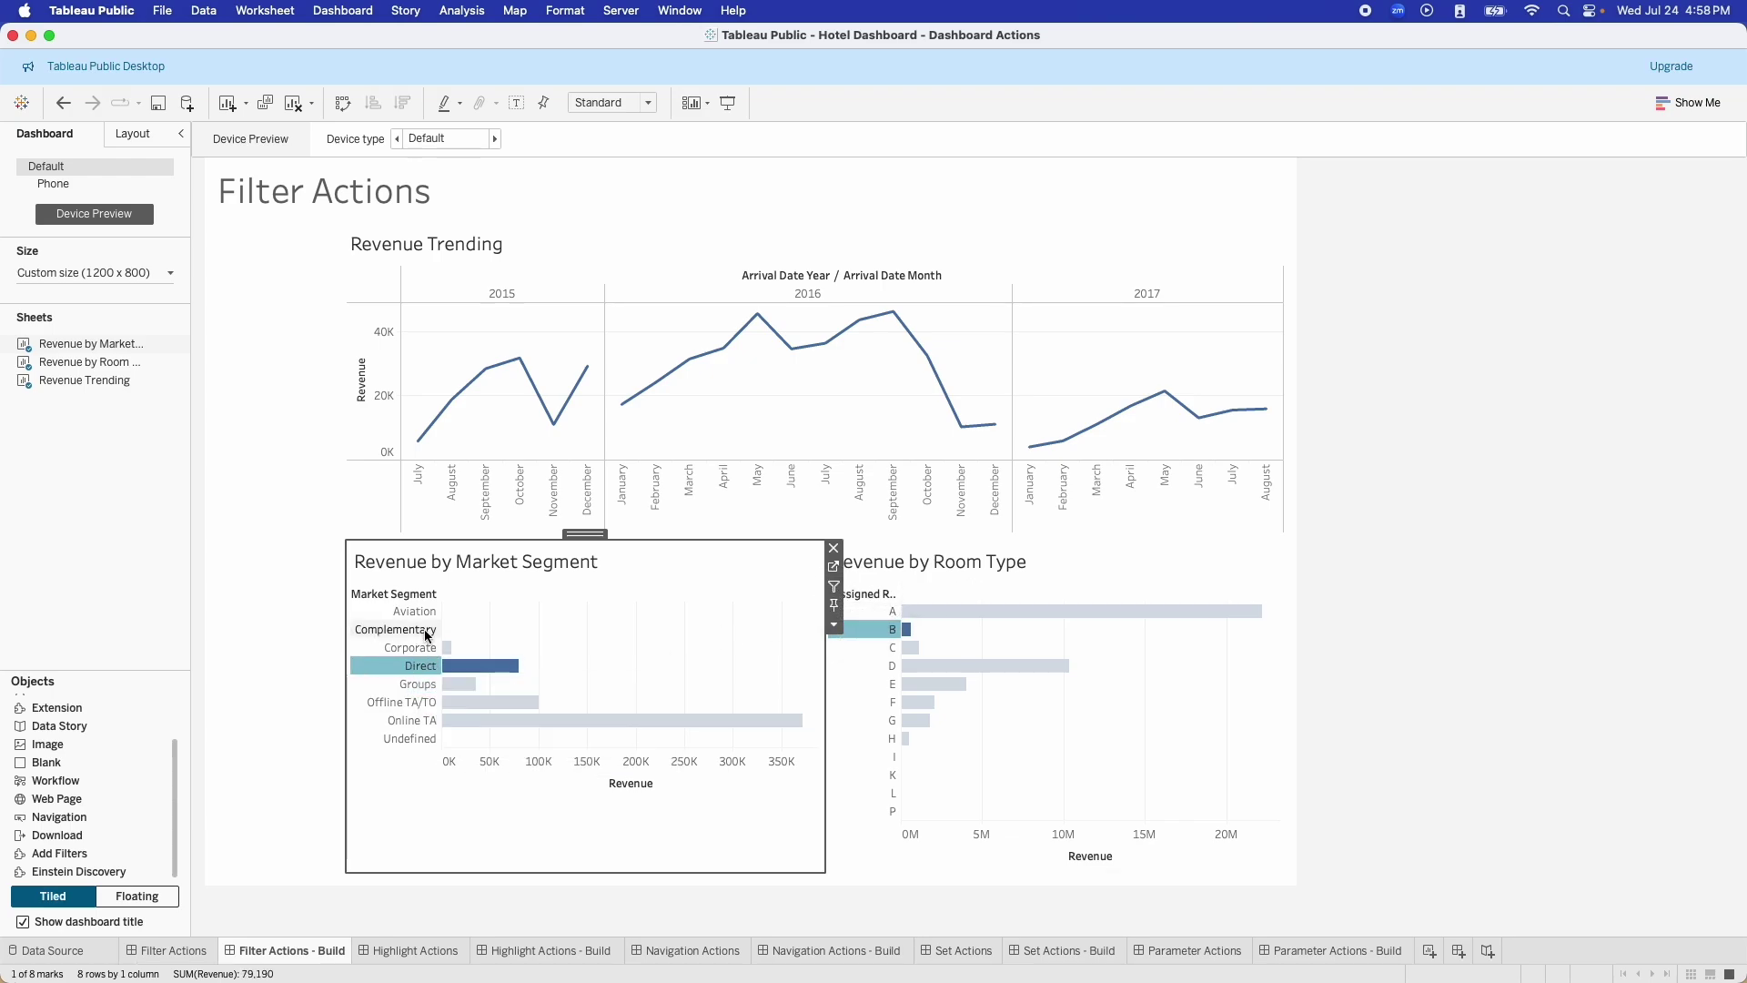
click(421, 666)
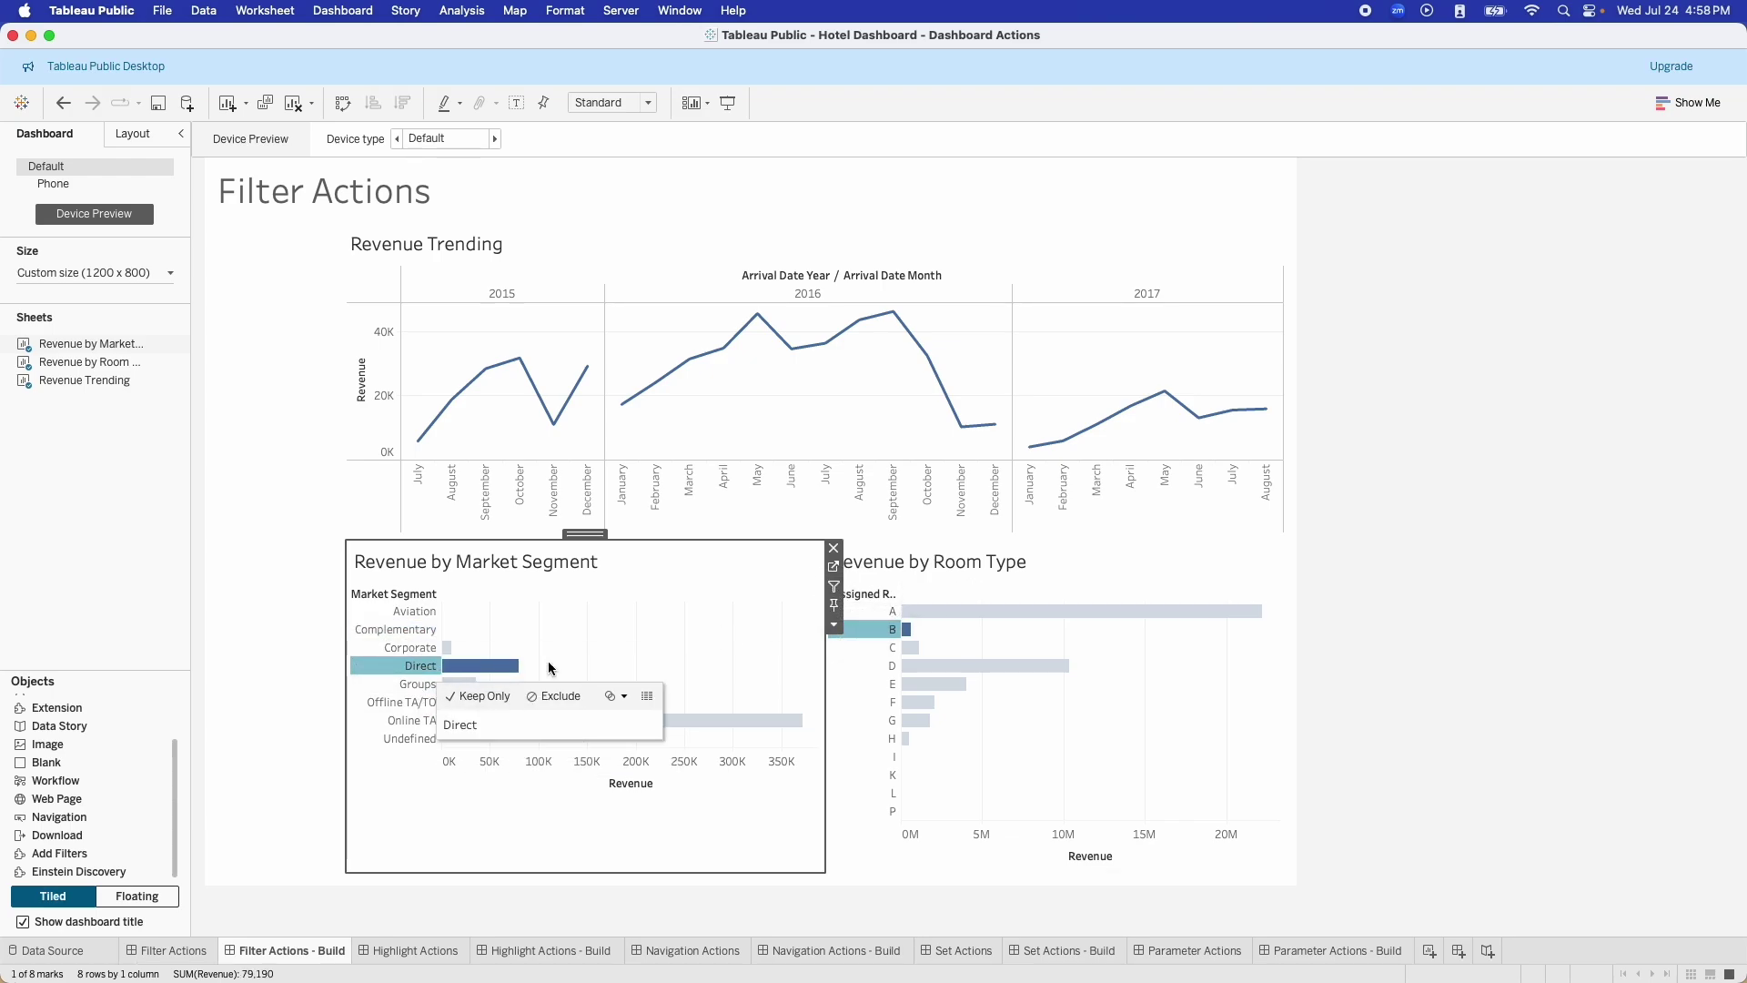
Step: Use Revenue by Market Segment as a filter again and clear the Direct and room type B selections
click(834, 588)
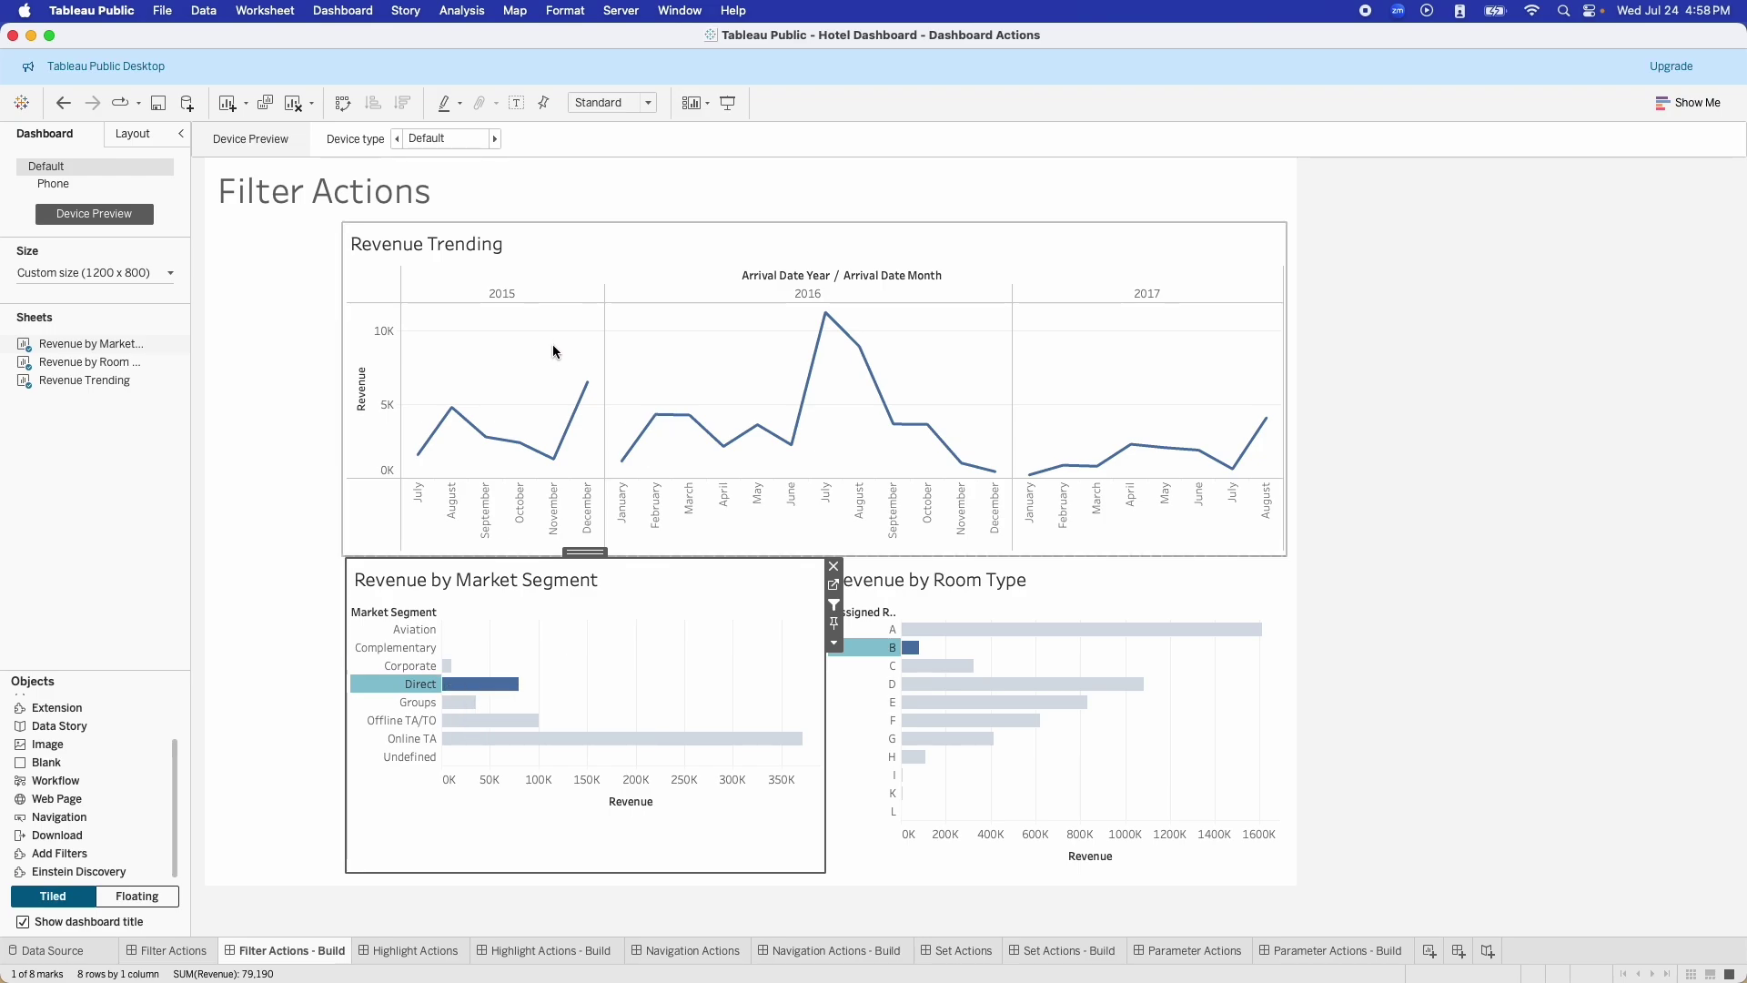
click(493, 688)
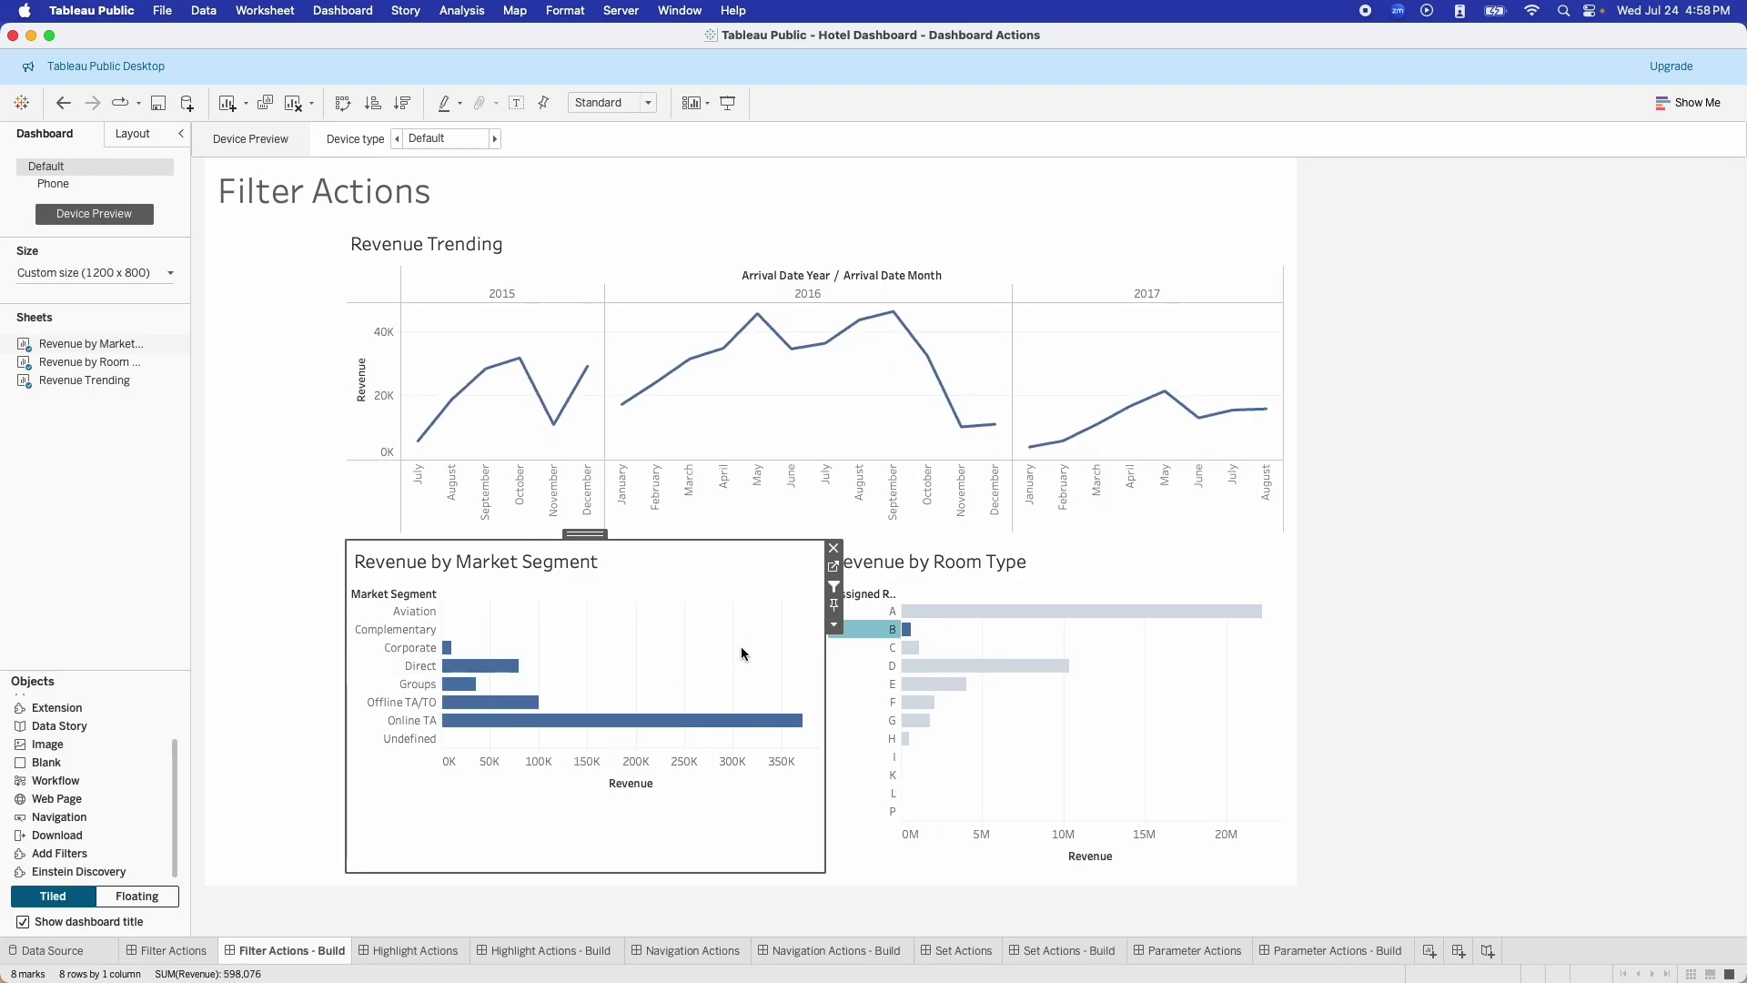
click(878, 629)
Step: Open the dashboard's list of actions, look through the workbook's actions, and show only those for this sheet
click(343, 11)
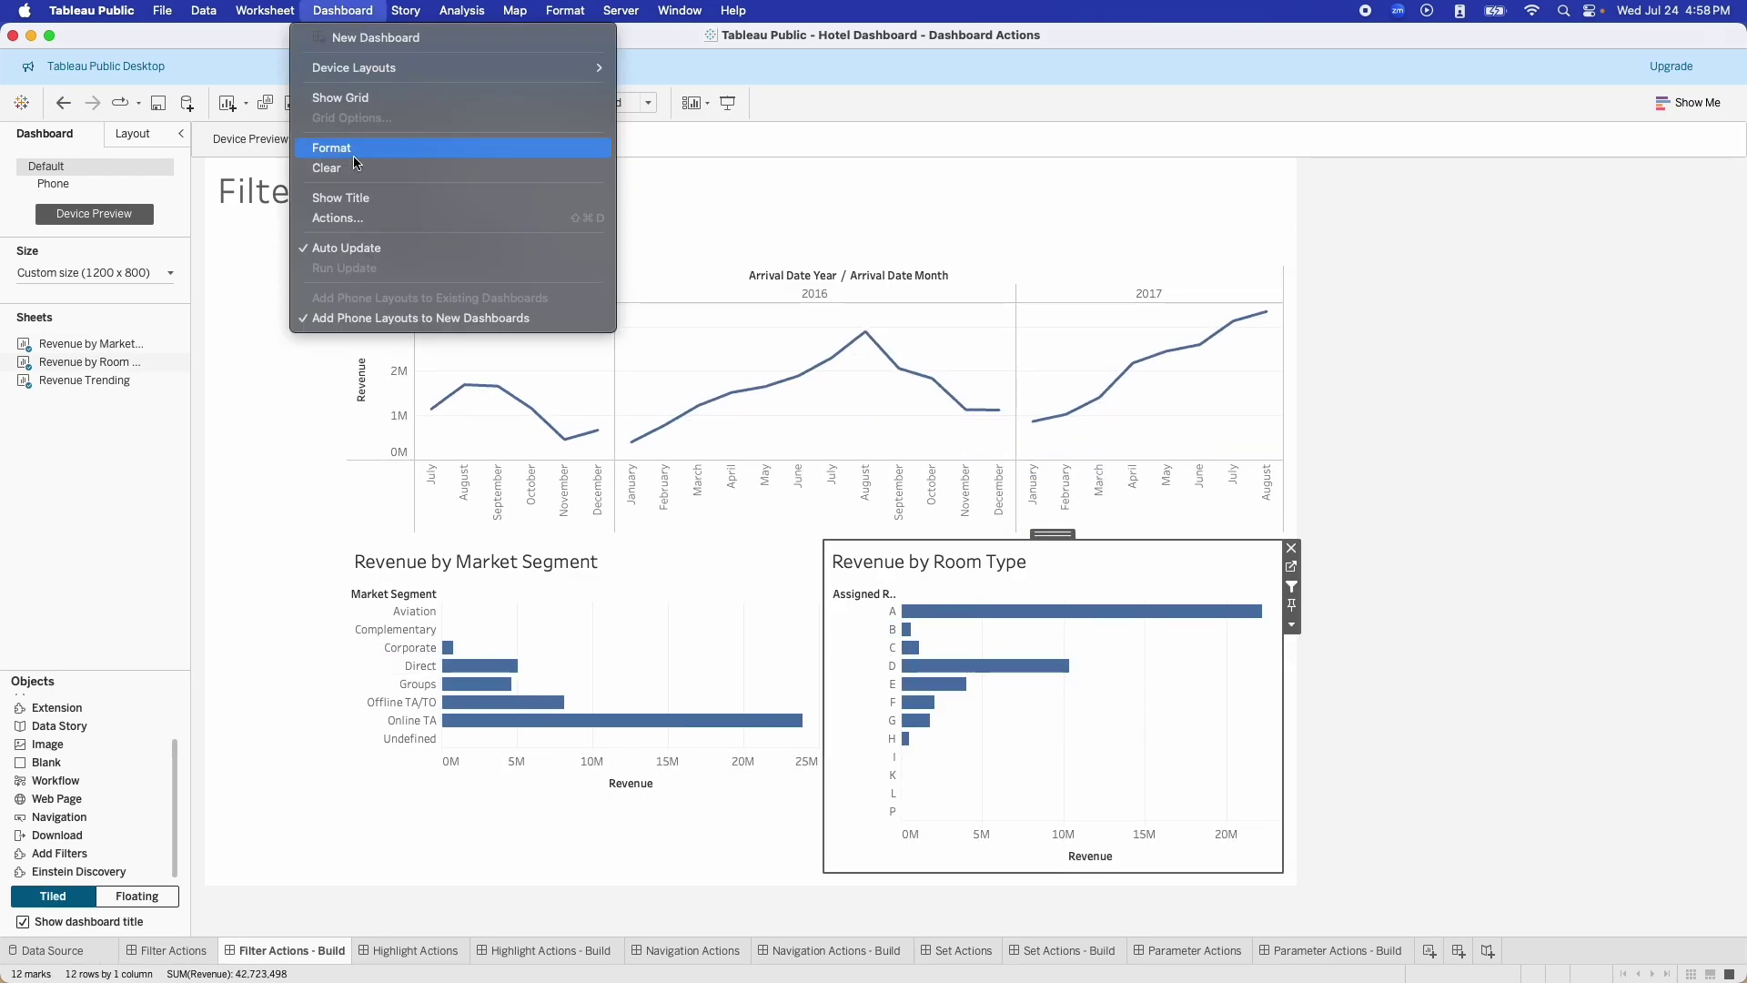
click(359, 219)
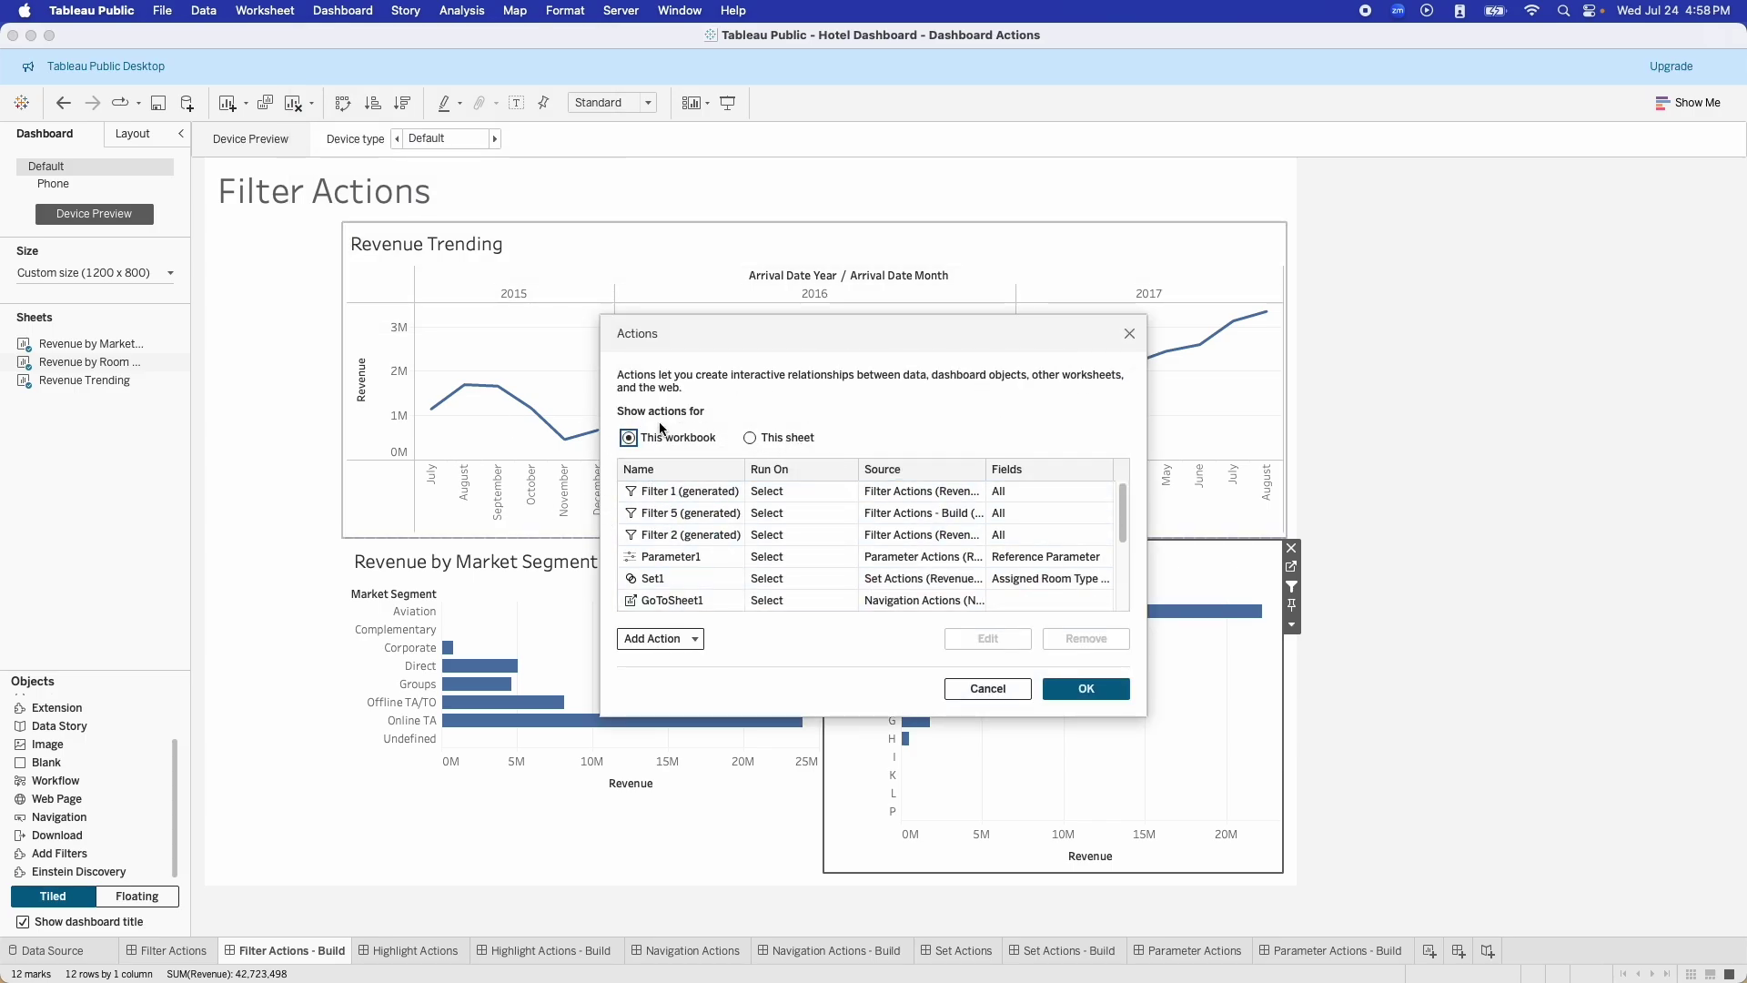
scroll(819, 537, down, 3)
scroll(727, 510, up, 3)
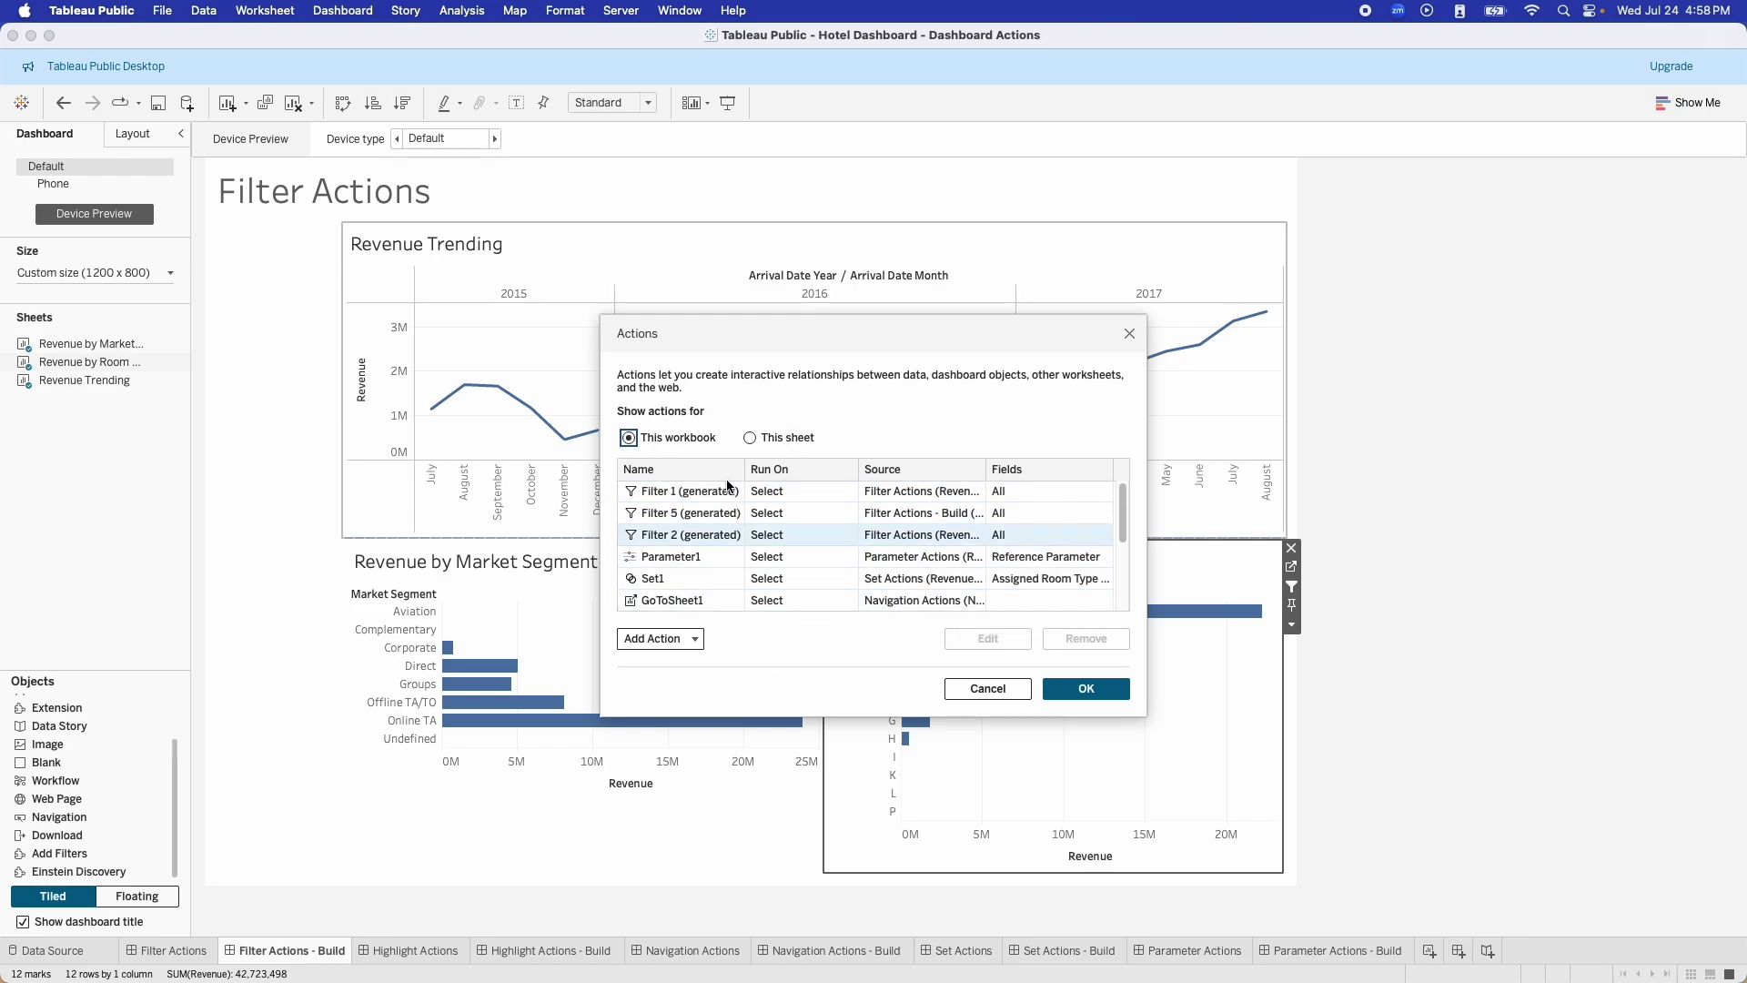
click(788, 438)
Step: Open the Filter 5 (generated) action for editing and view the dashboards and data sources available as its source
click(720, 492)
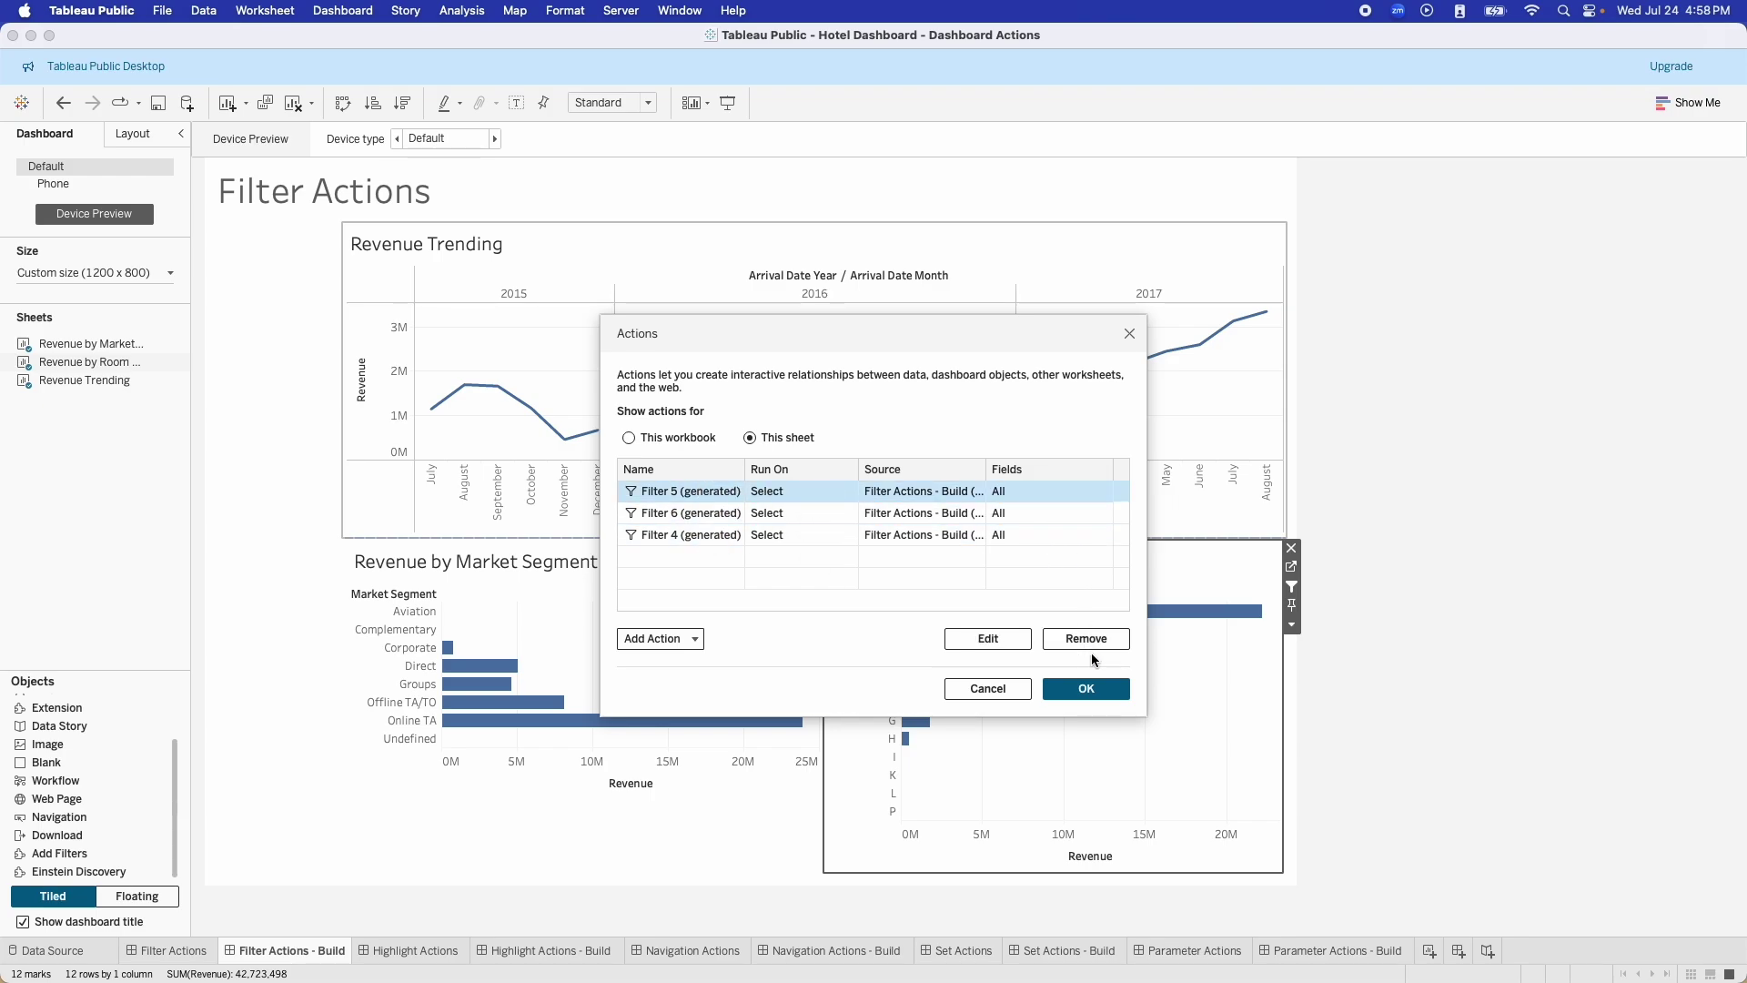
drag(872, 333, 731, 219)
click(847, 526)
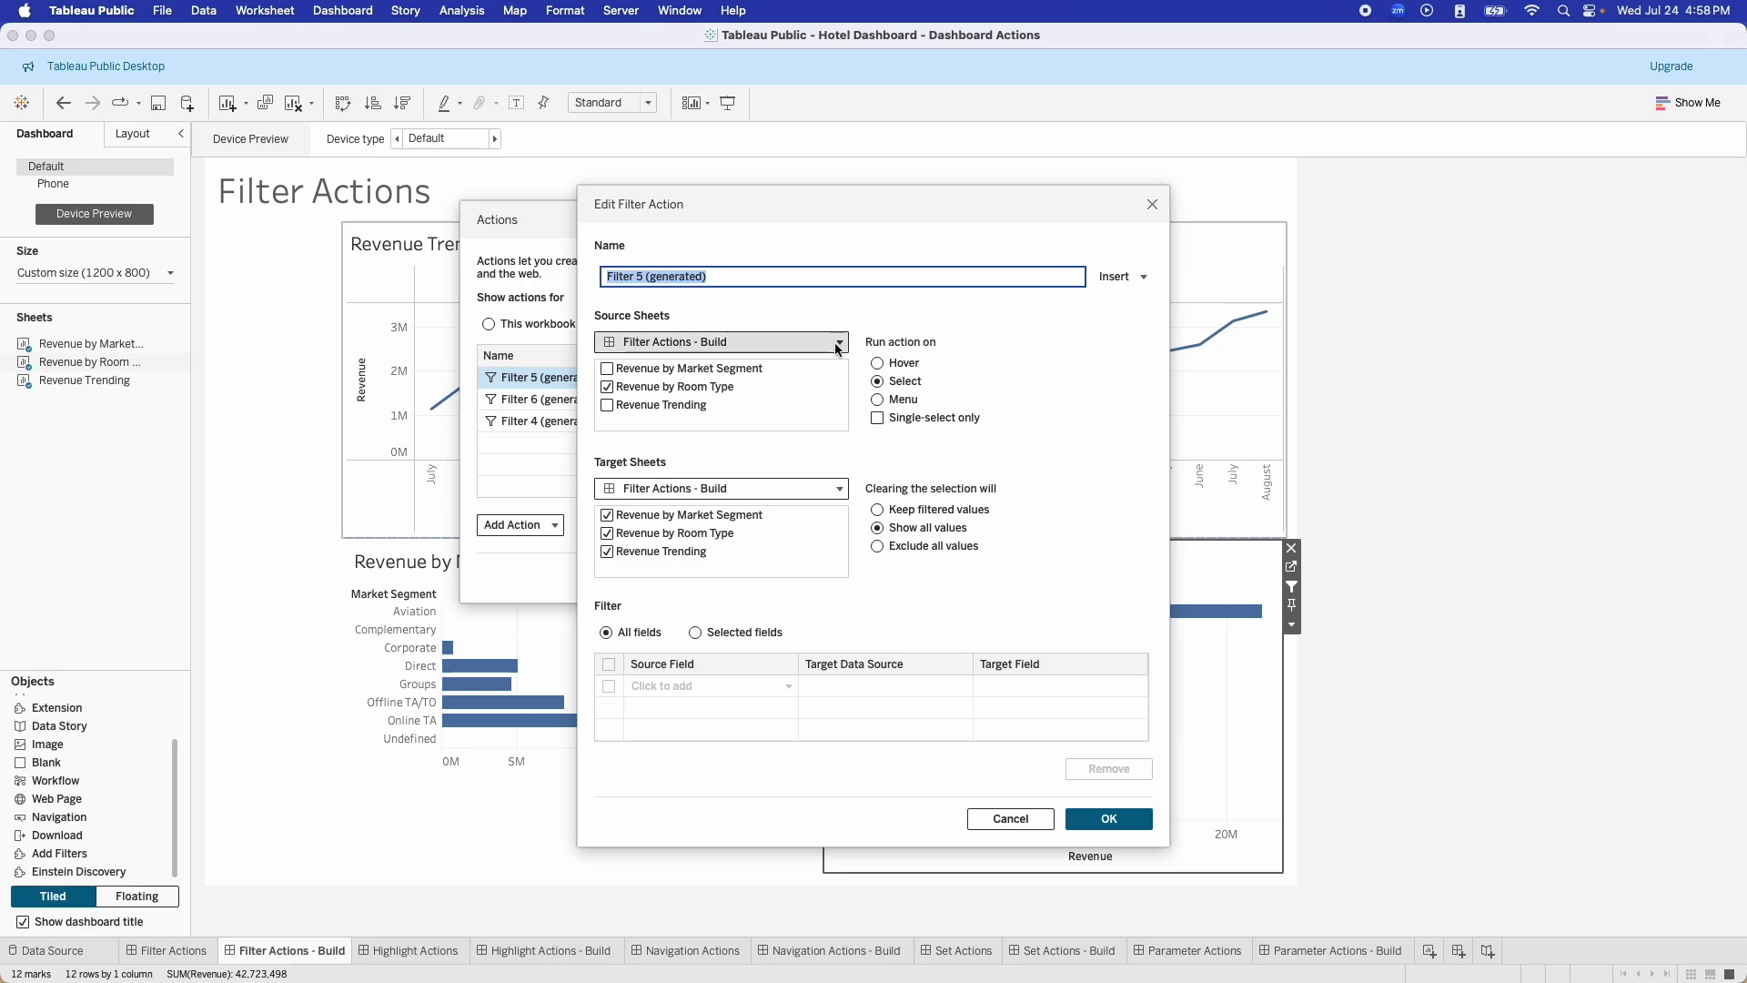
click(752, 337)
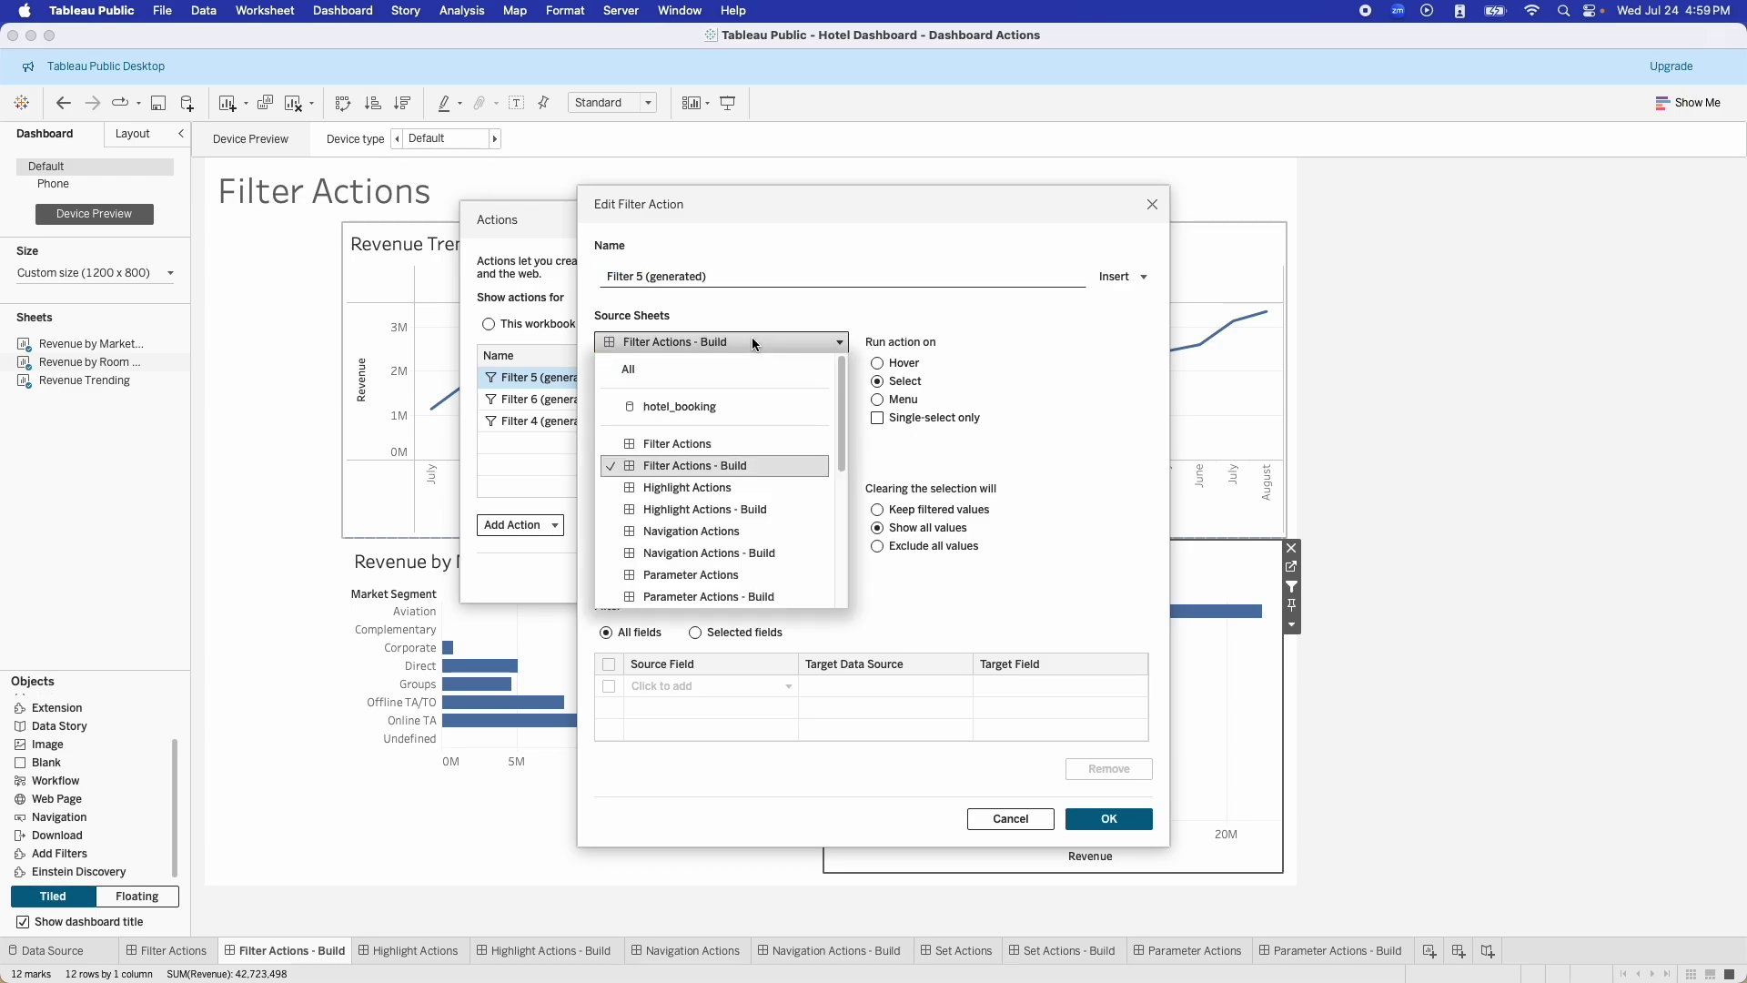
click(792, 315)
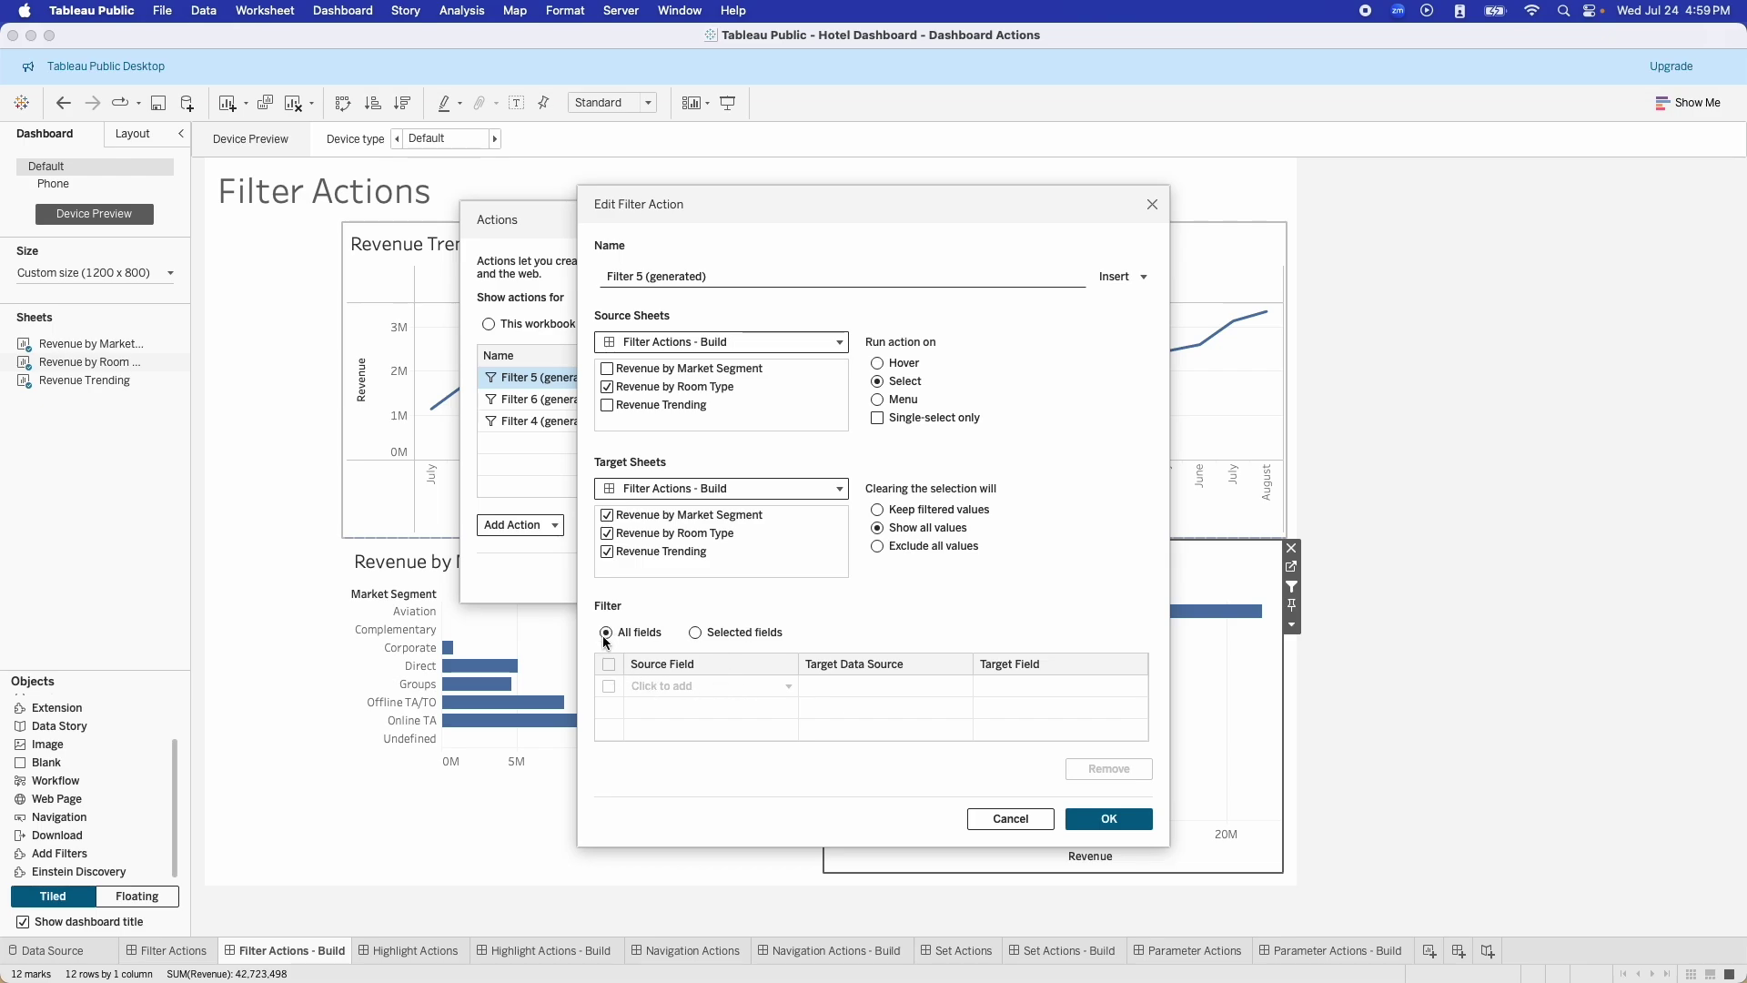
Step: Switch the action's filter to selected fields, view the source fields that can be added, and close the action dialogs
click(695, 631)
click(763, 687)
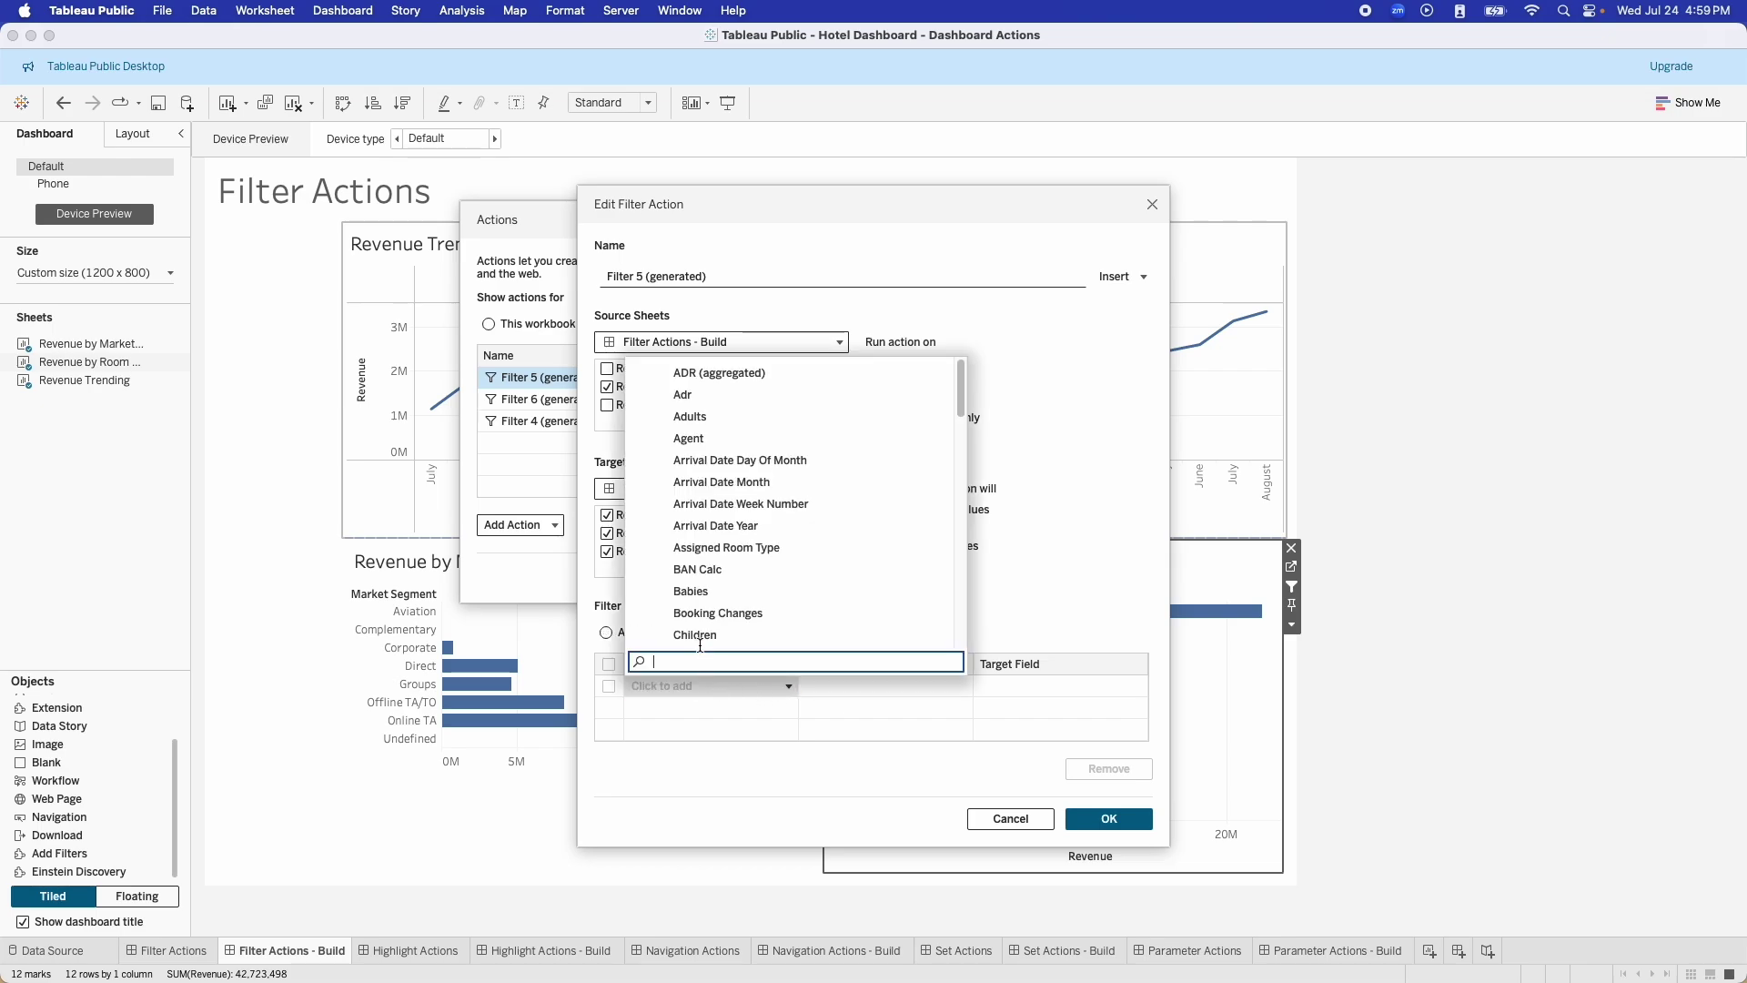
click(1042, 508)
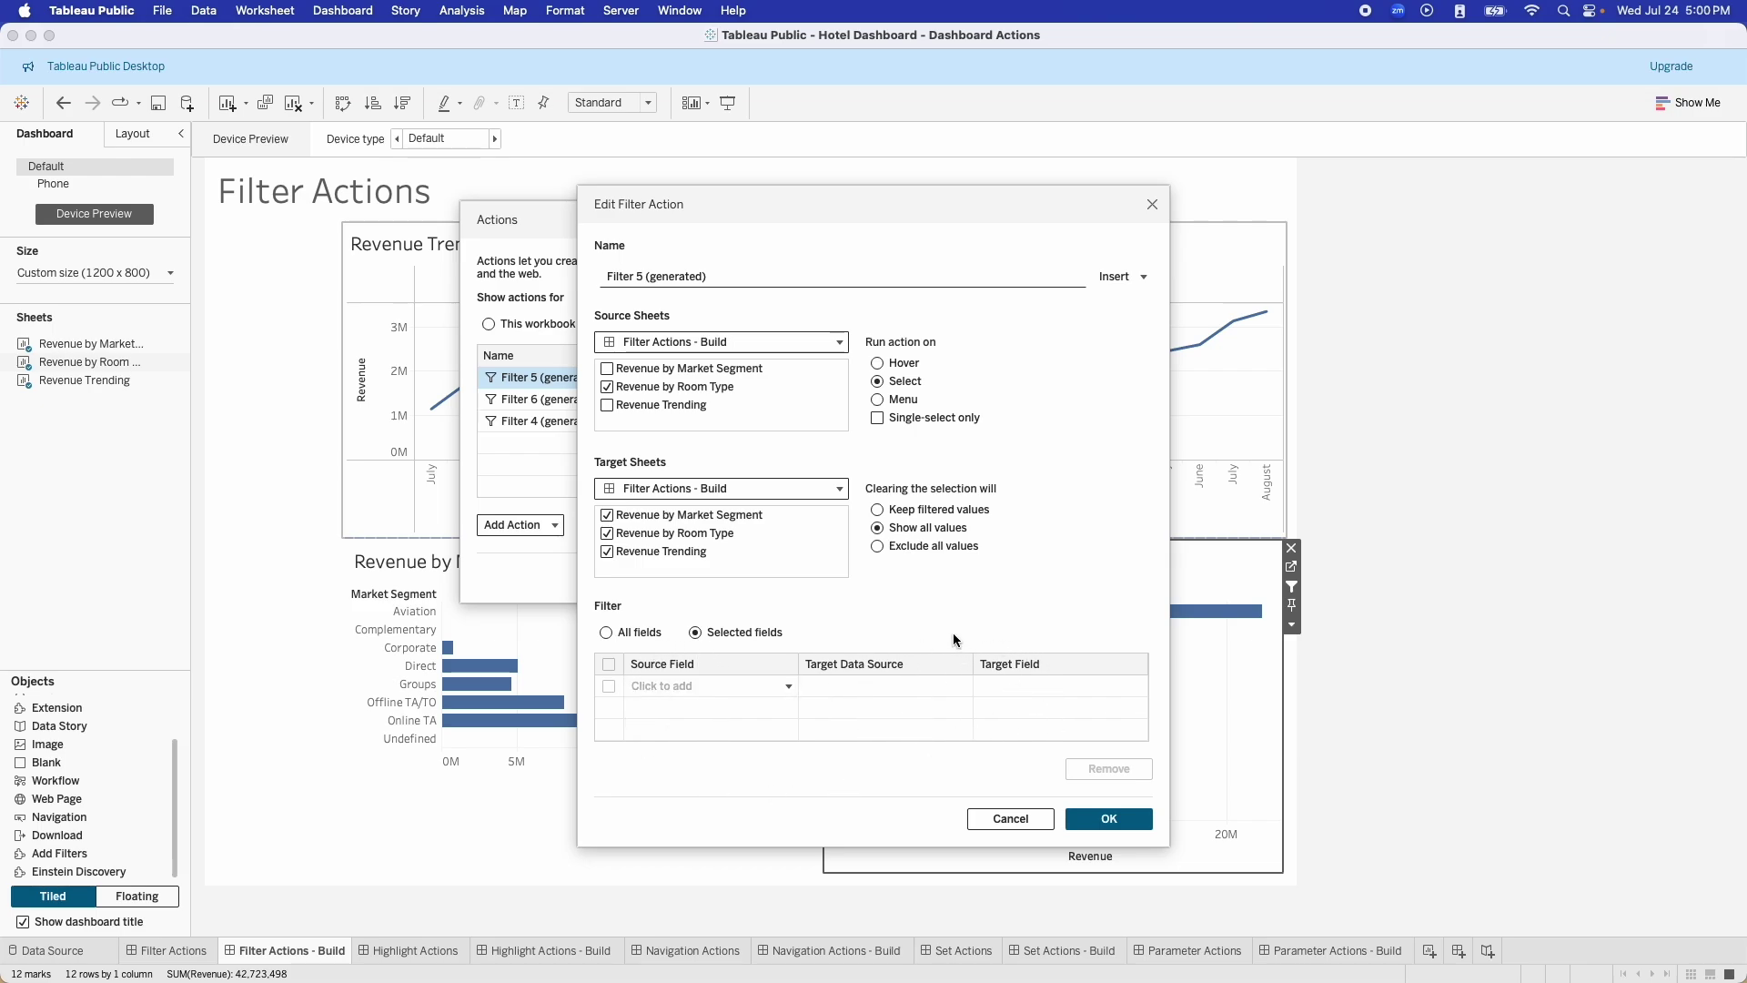
key(Return)
key(Return)
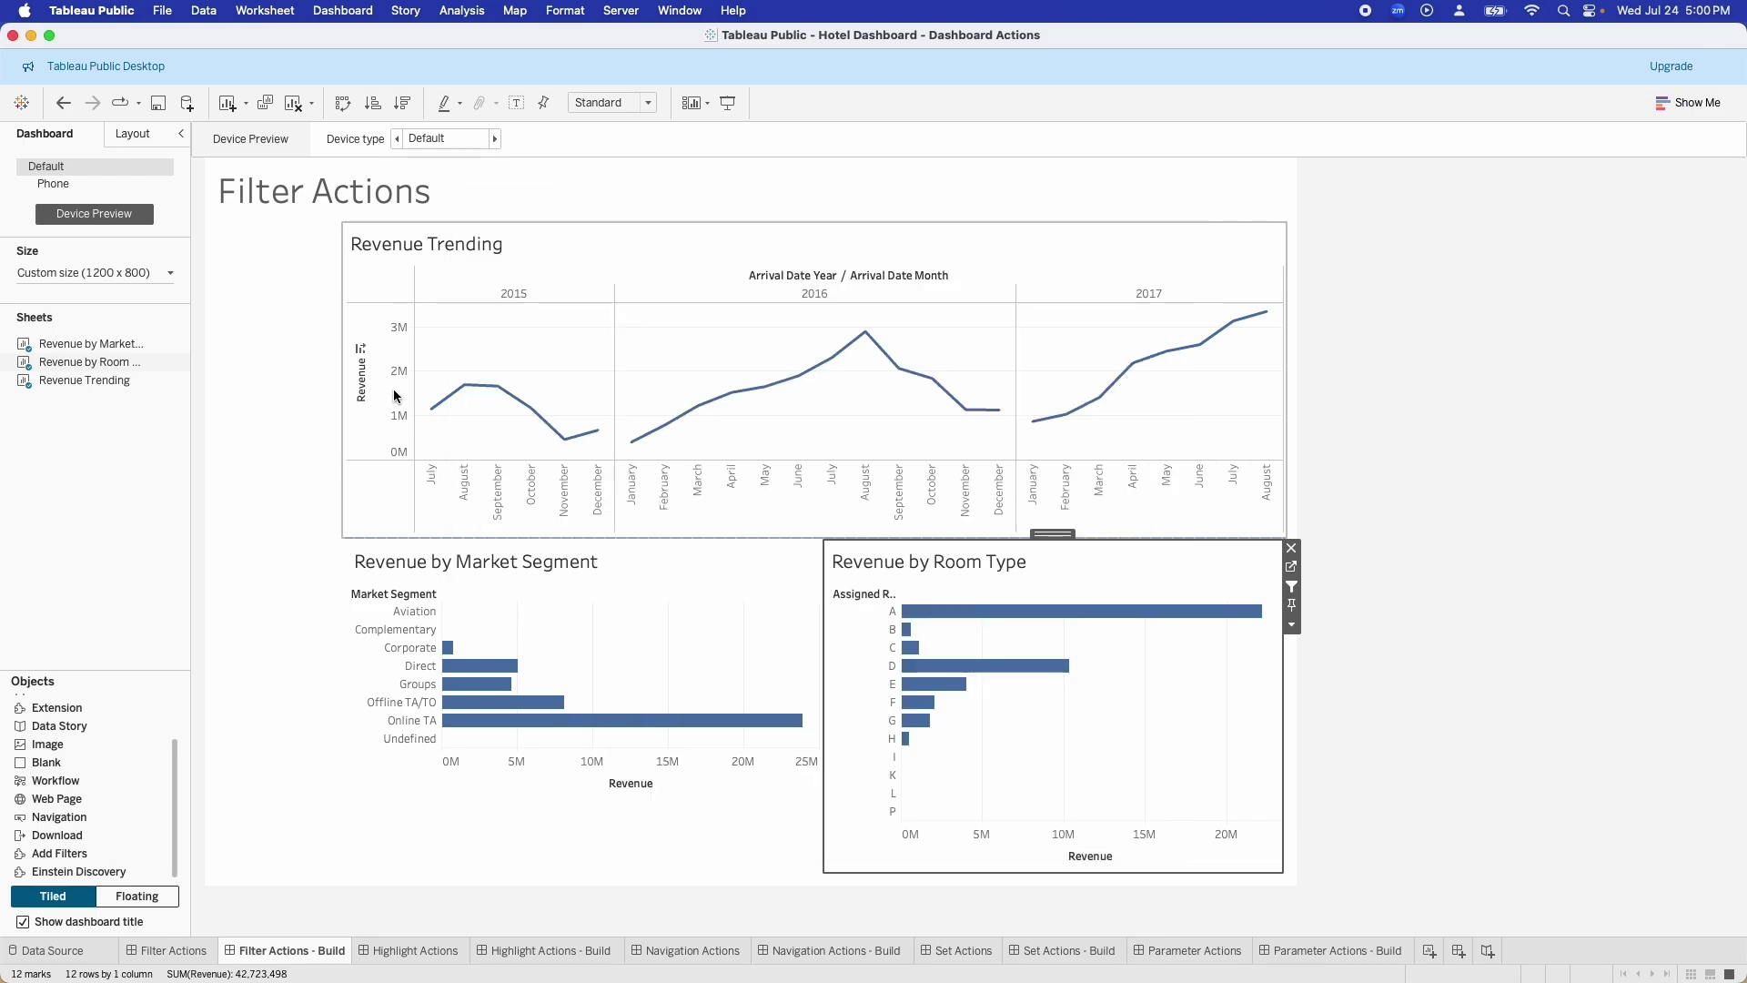
Step: Select the Revenue Trending sheet and check whether it is used as a filter in its options
click(615, 244)
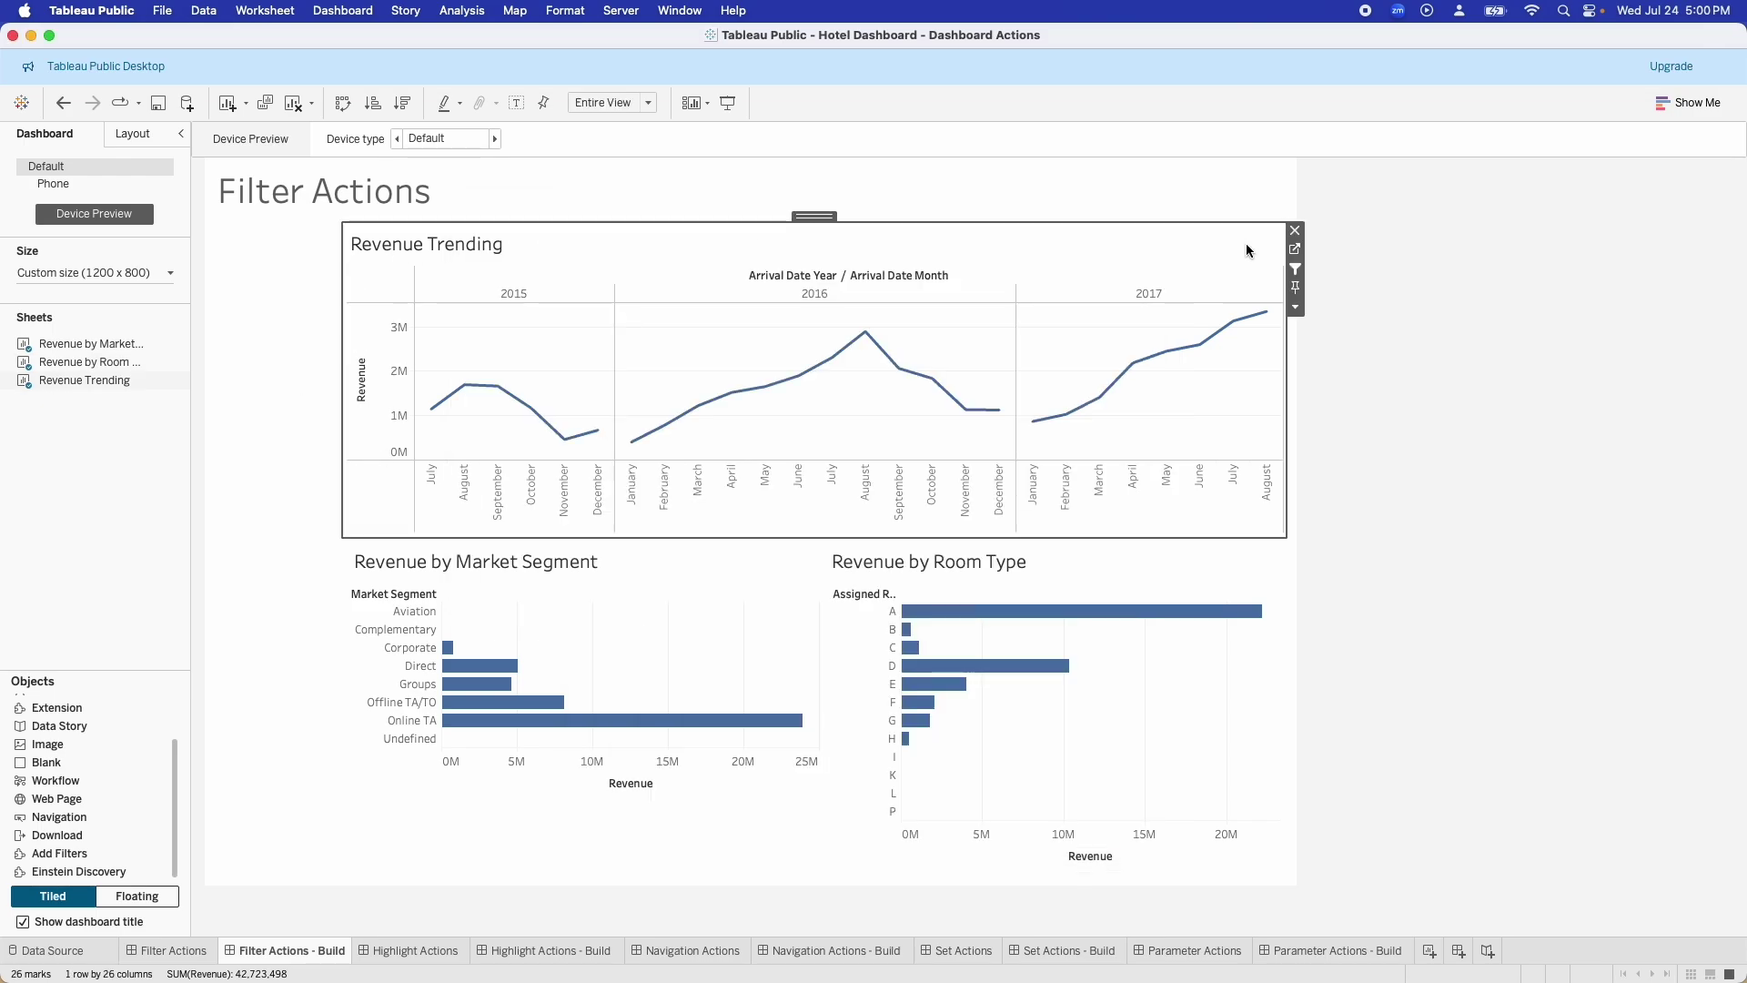
click(1294, 306)
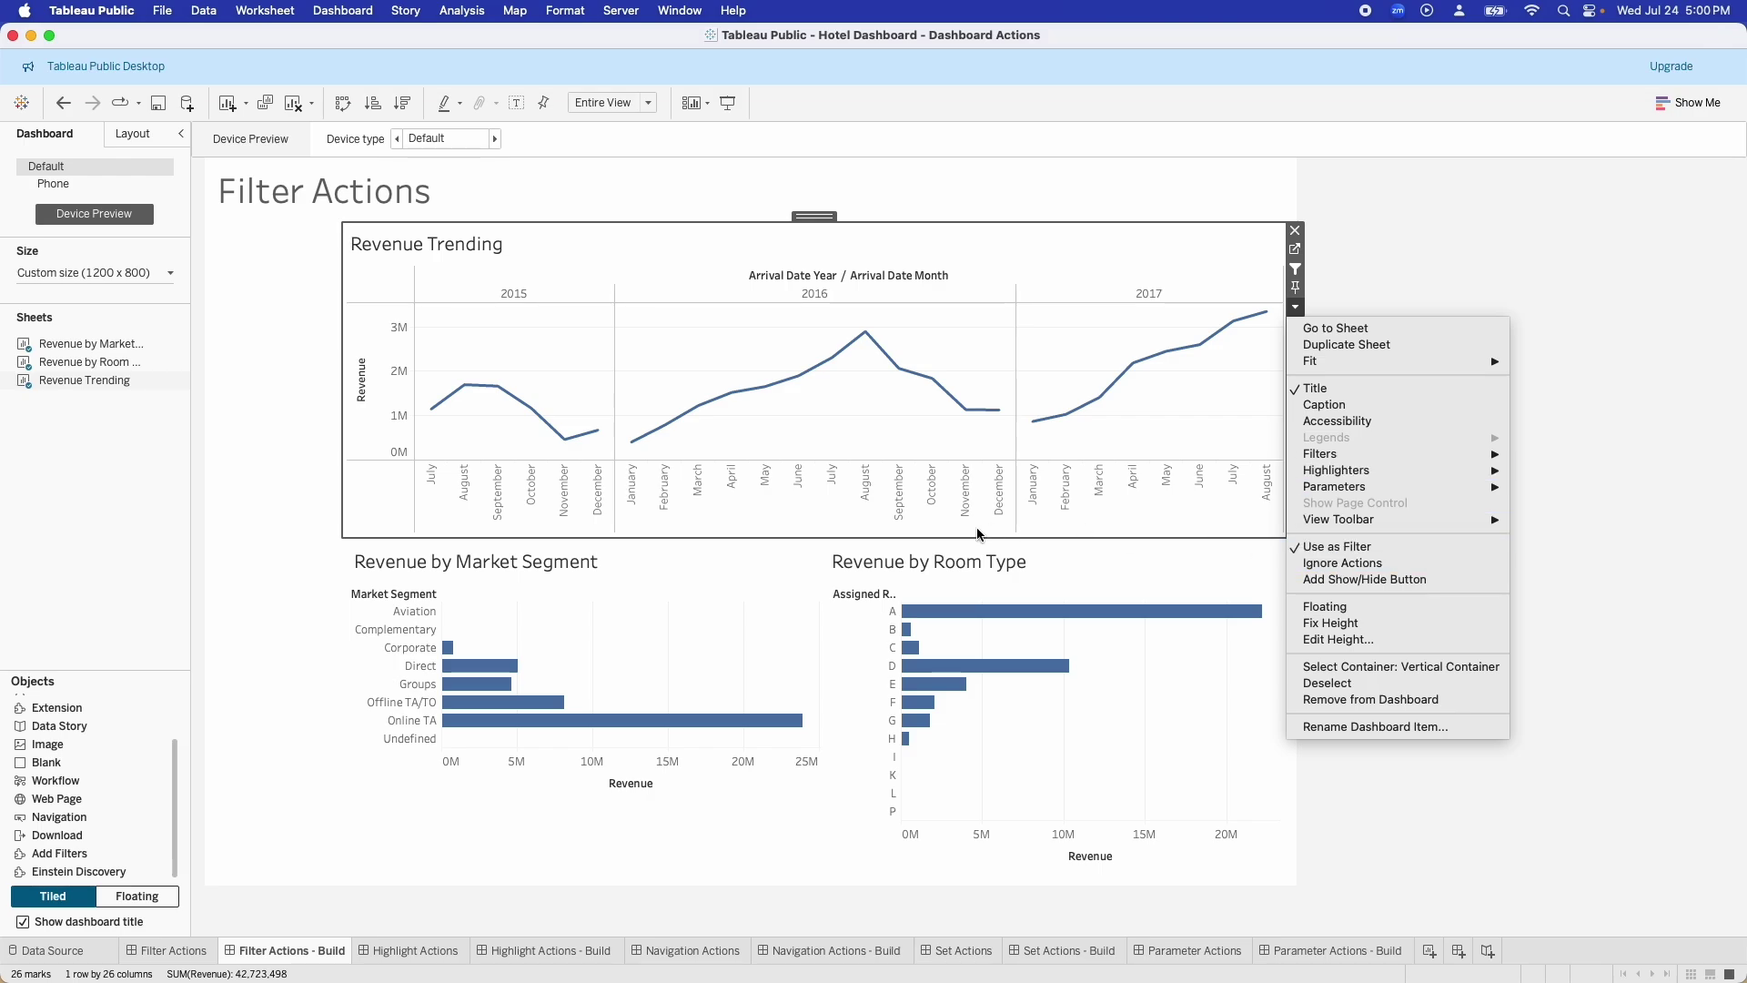
click(1037, 568)
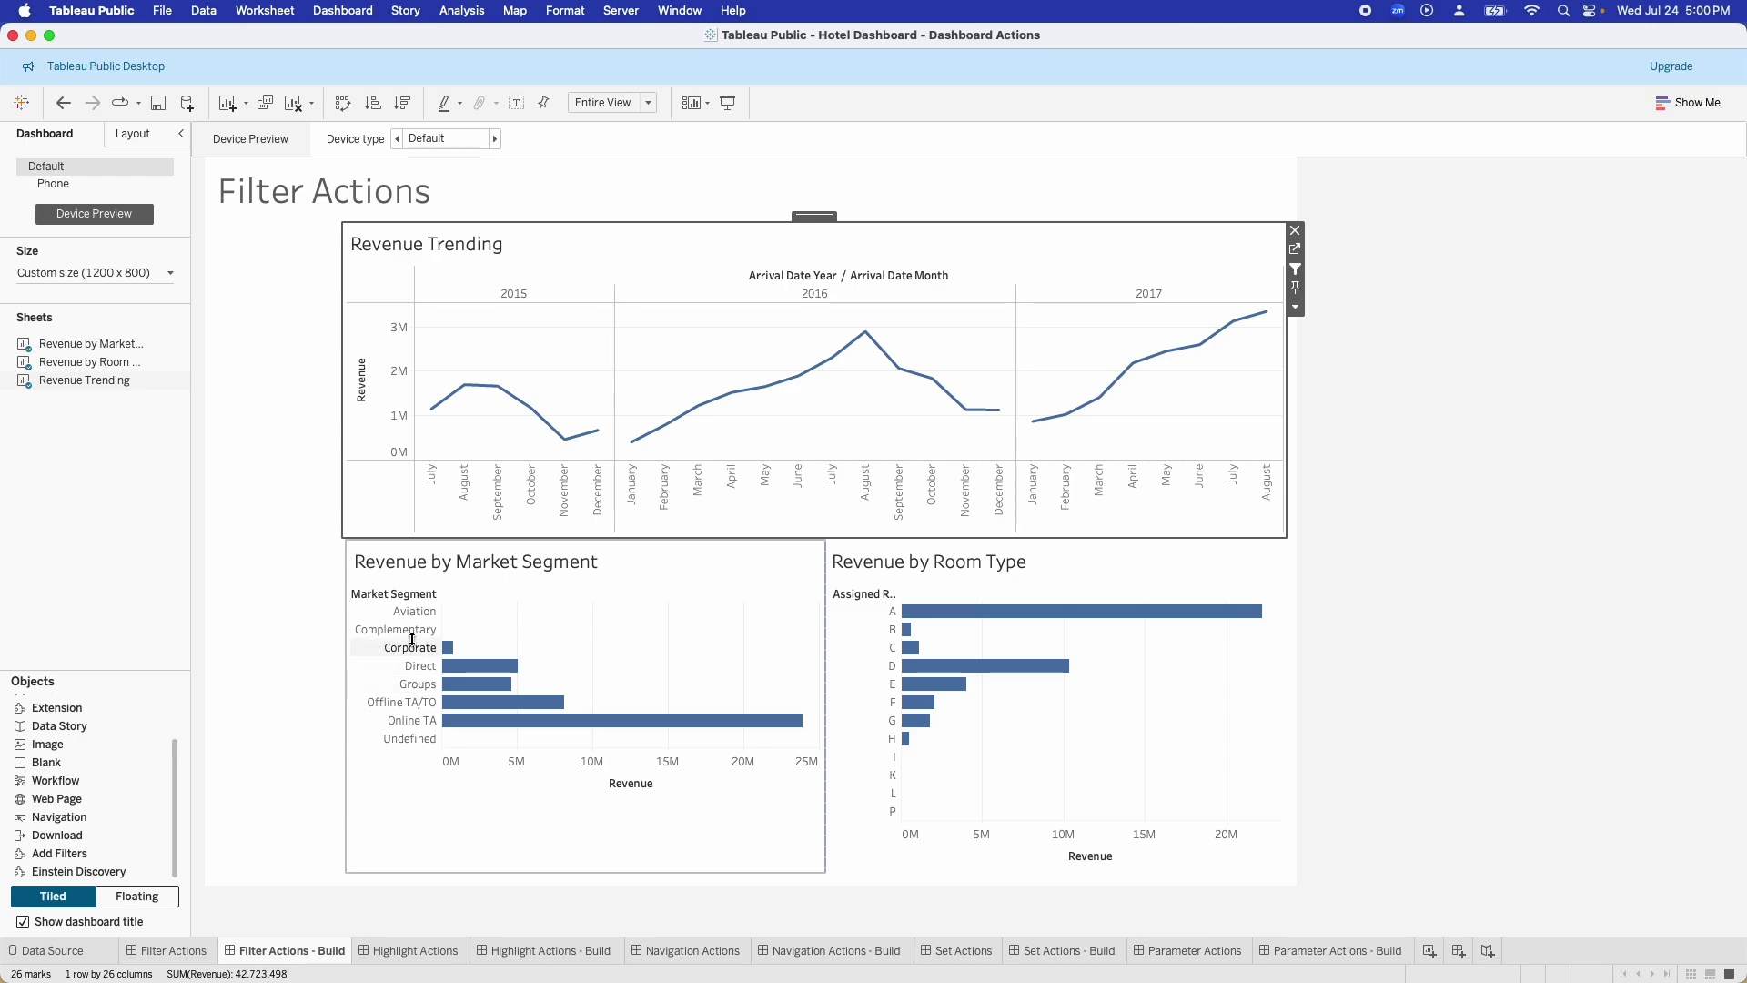
Step: Filter the dashboard by the Aviation market segment and set Revenue by Room Type to ignore actions
click(415, 617)
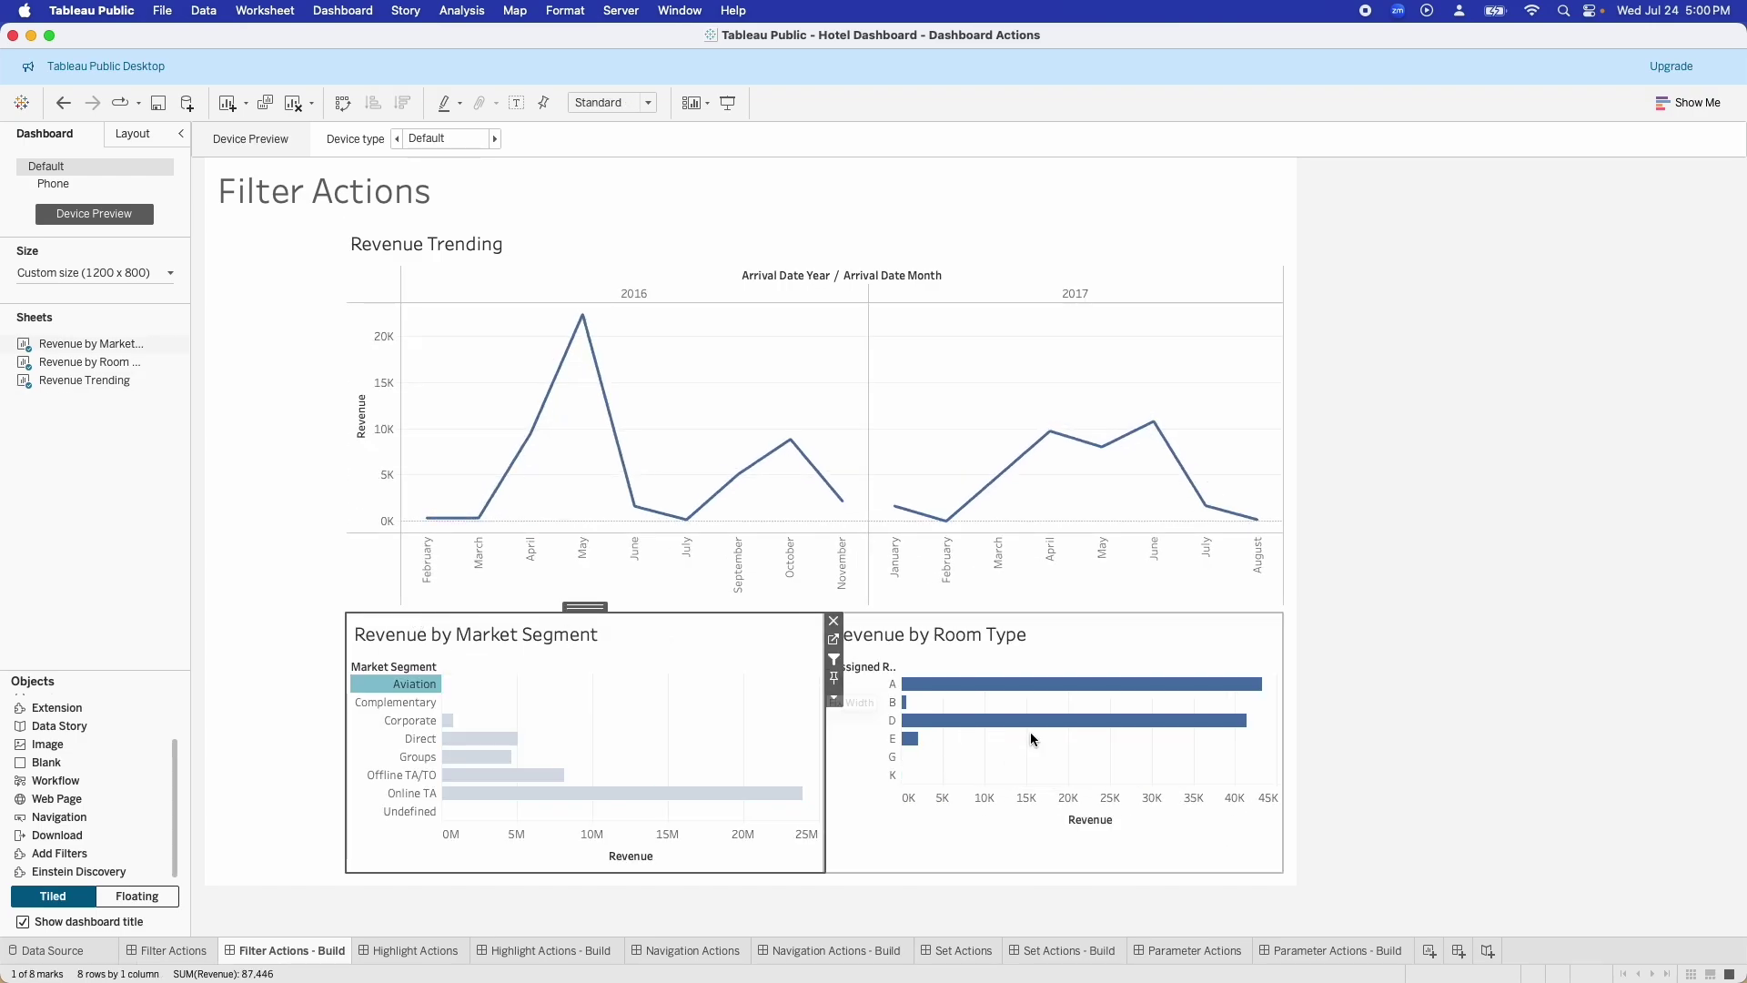
click(1174, 635)
click(1290, 701)
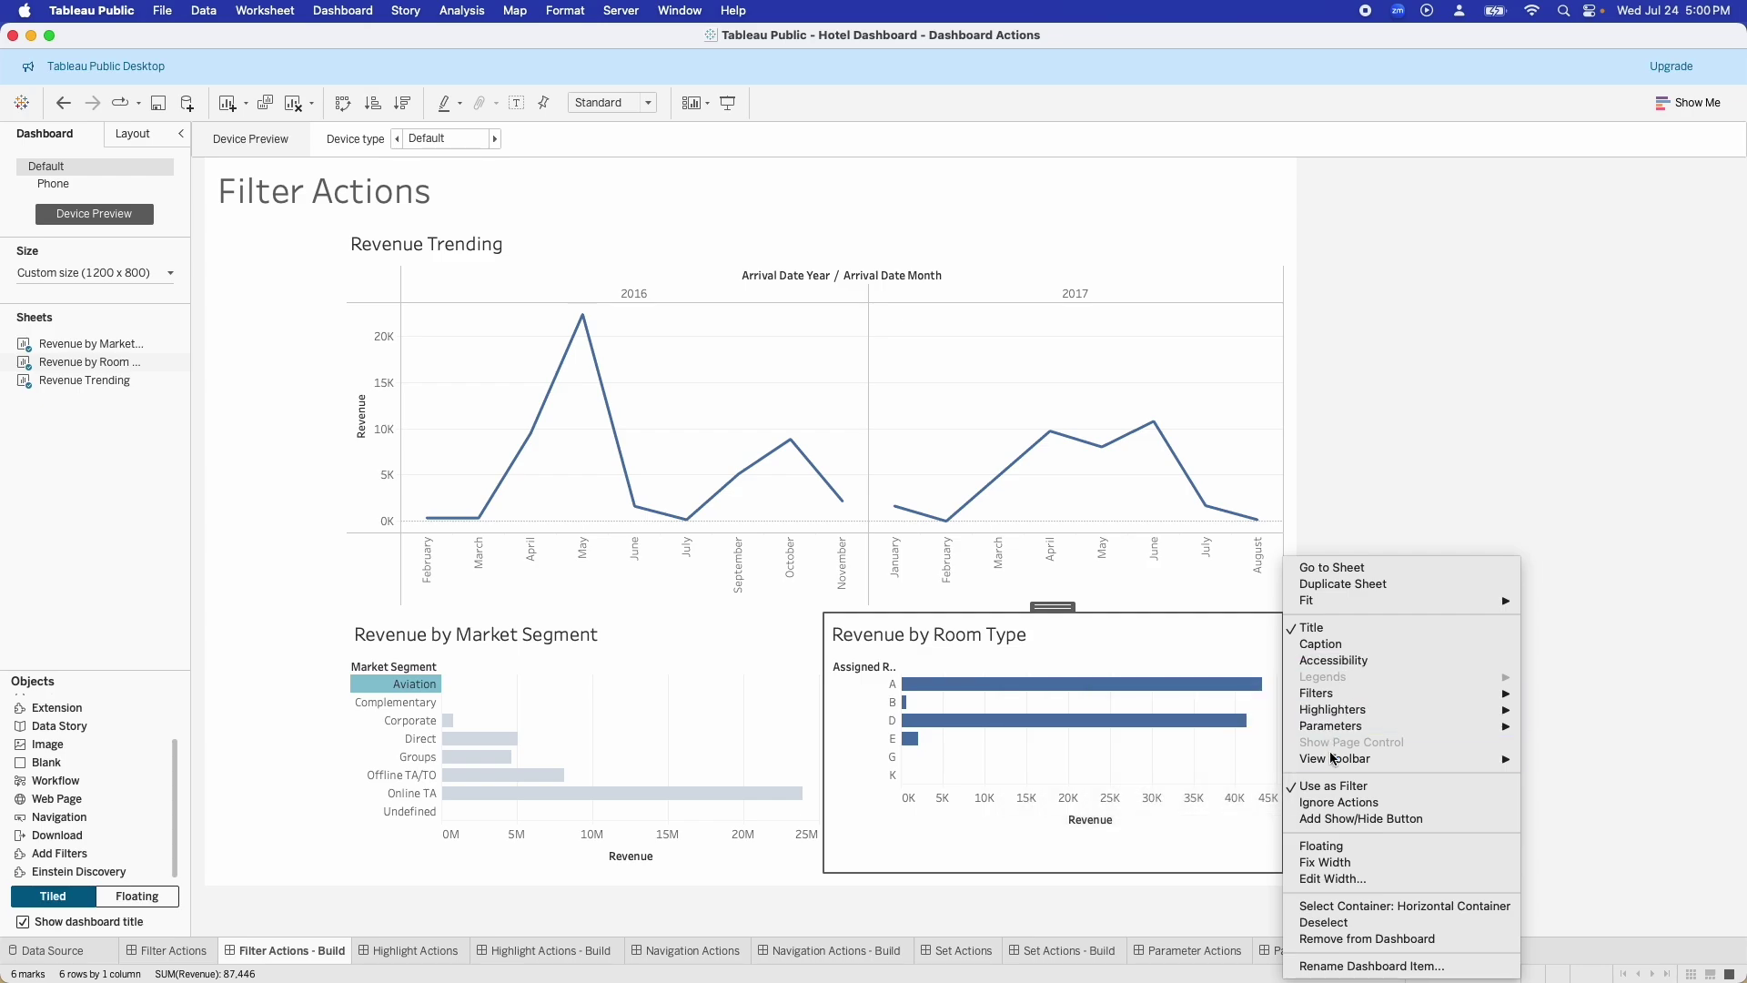
click(1131, 648)
click(1292, 699)
click(1385, 800)
Step: Test the filter by selecting several segments in Revenue by Market Segment in turn, ending with Offline TA/TO
click(774, 657)
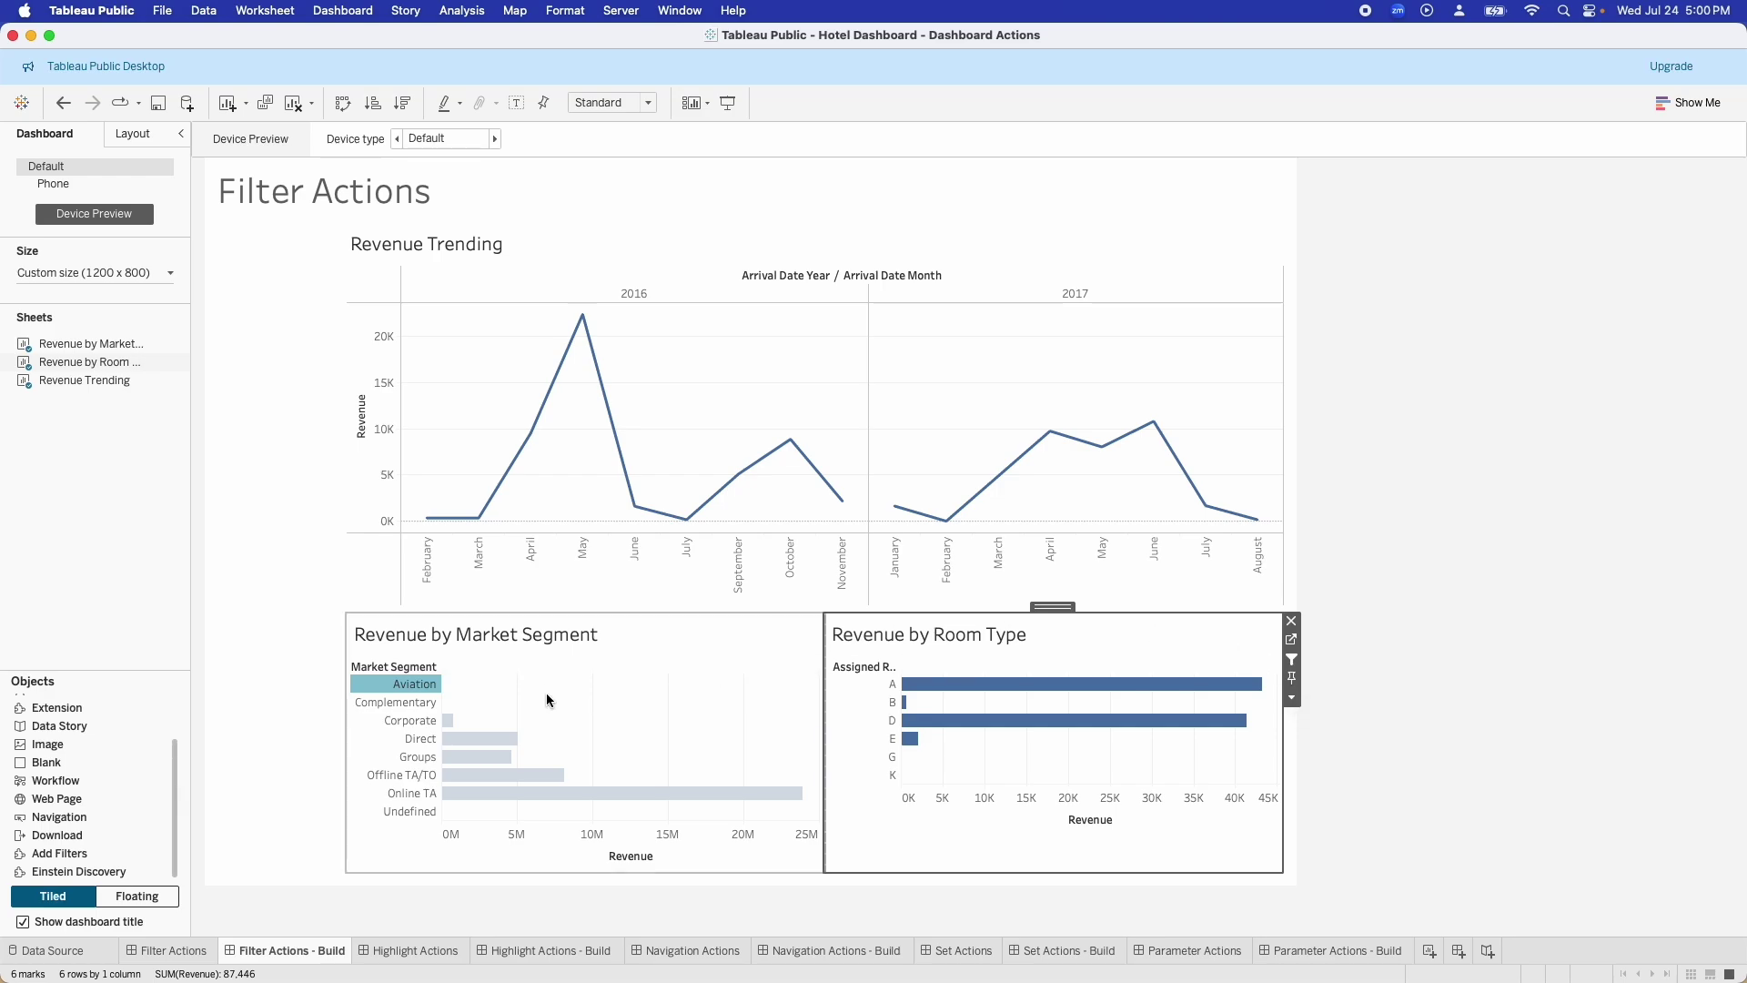
click(397, 689)
click(398, 703)
click(405, 720)
click(411, 685)
click(421, 738)
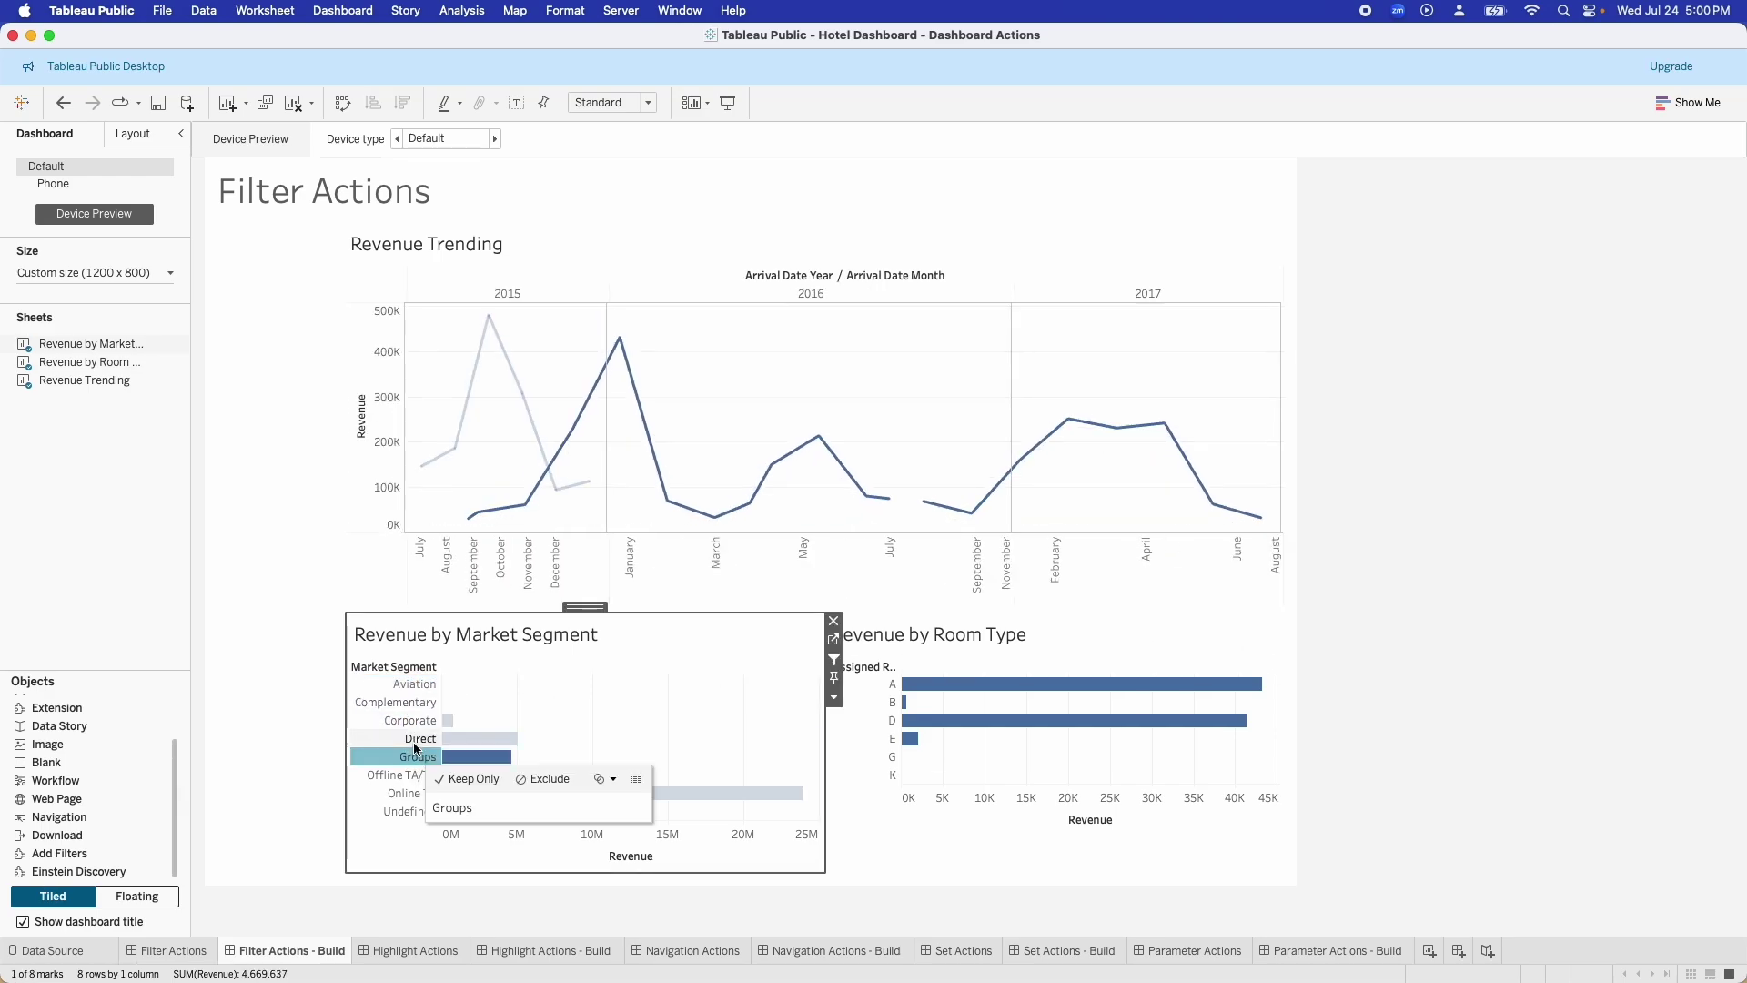
click(420, 774)
Step: Open the dashboard's actions list, inspect the source and target sheets of Filter 1 (generated), and cancel its editing
click(1183, 652)
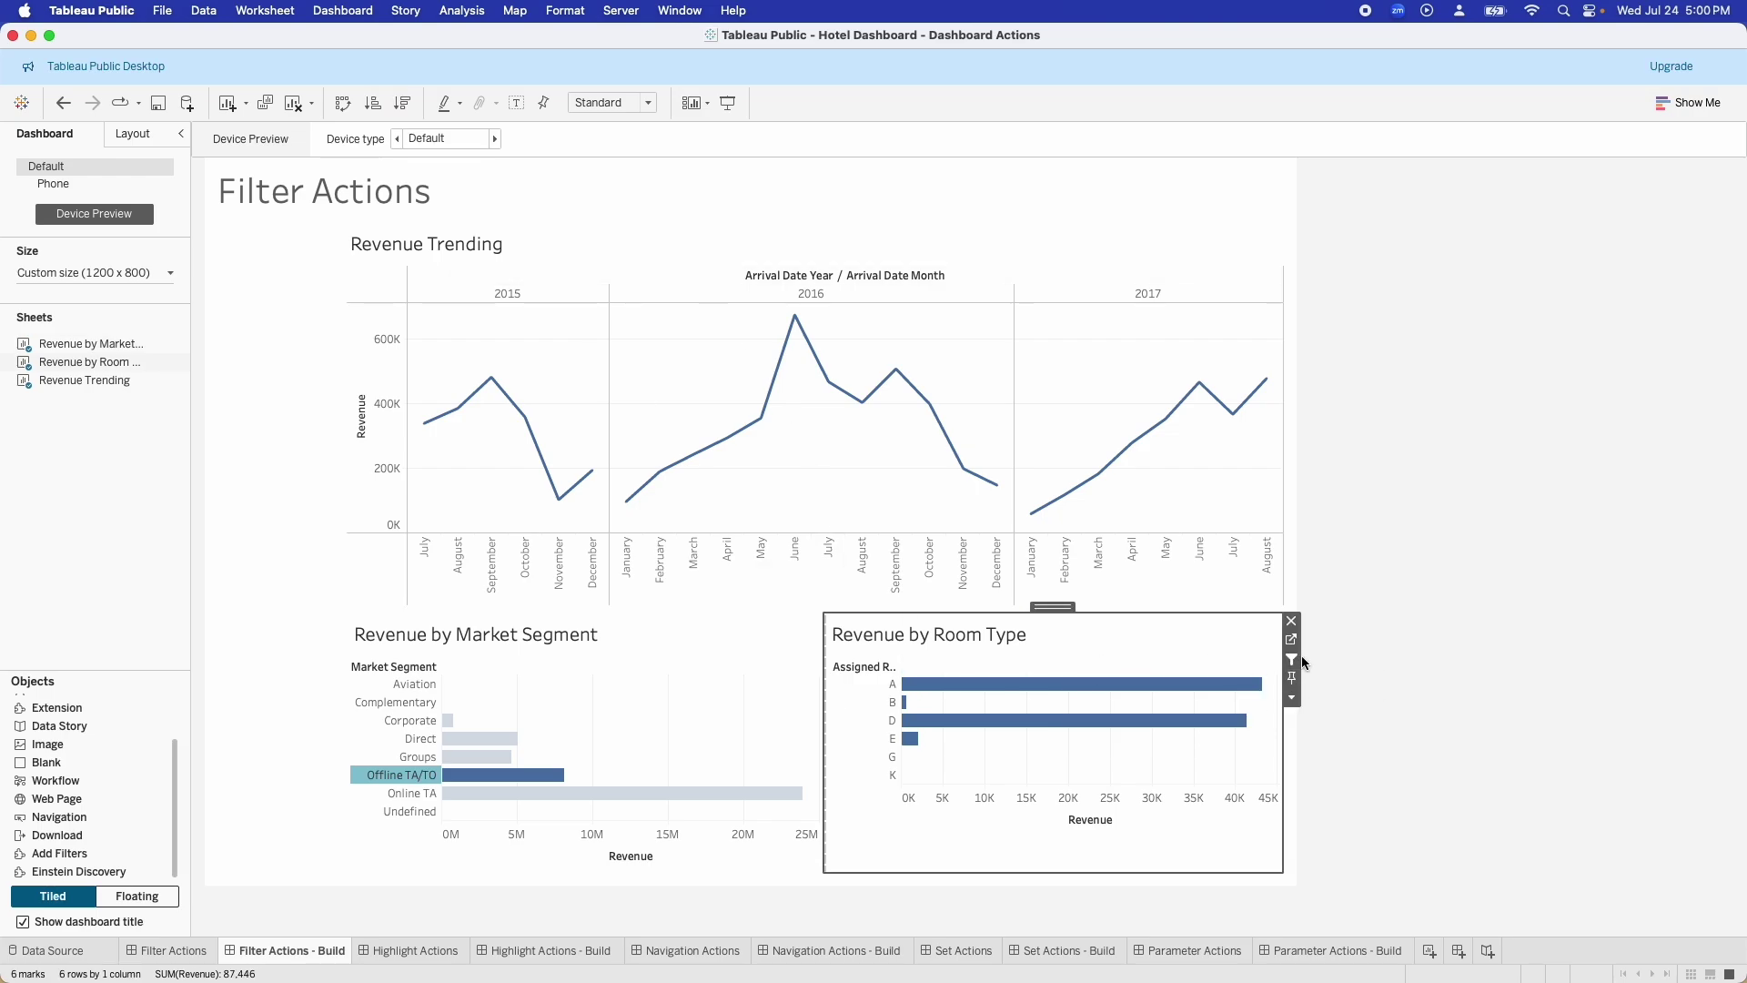
click(342, 11)
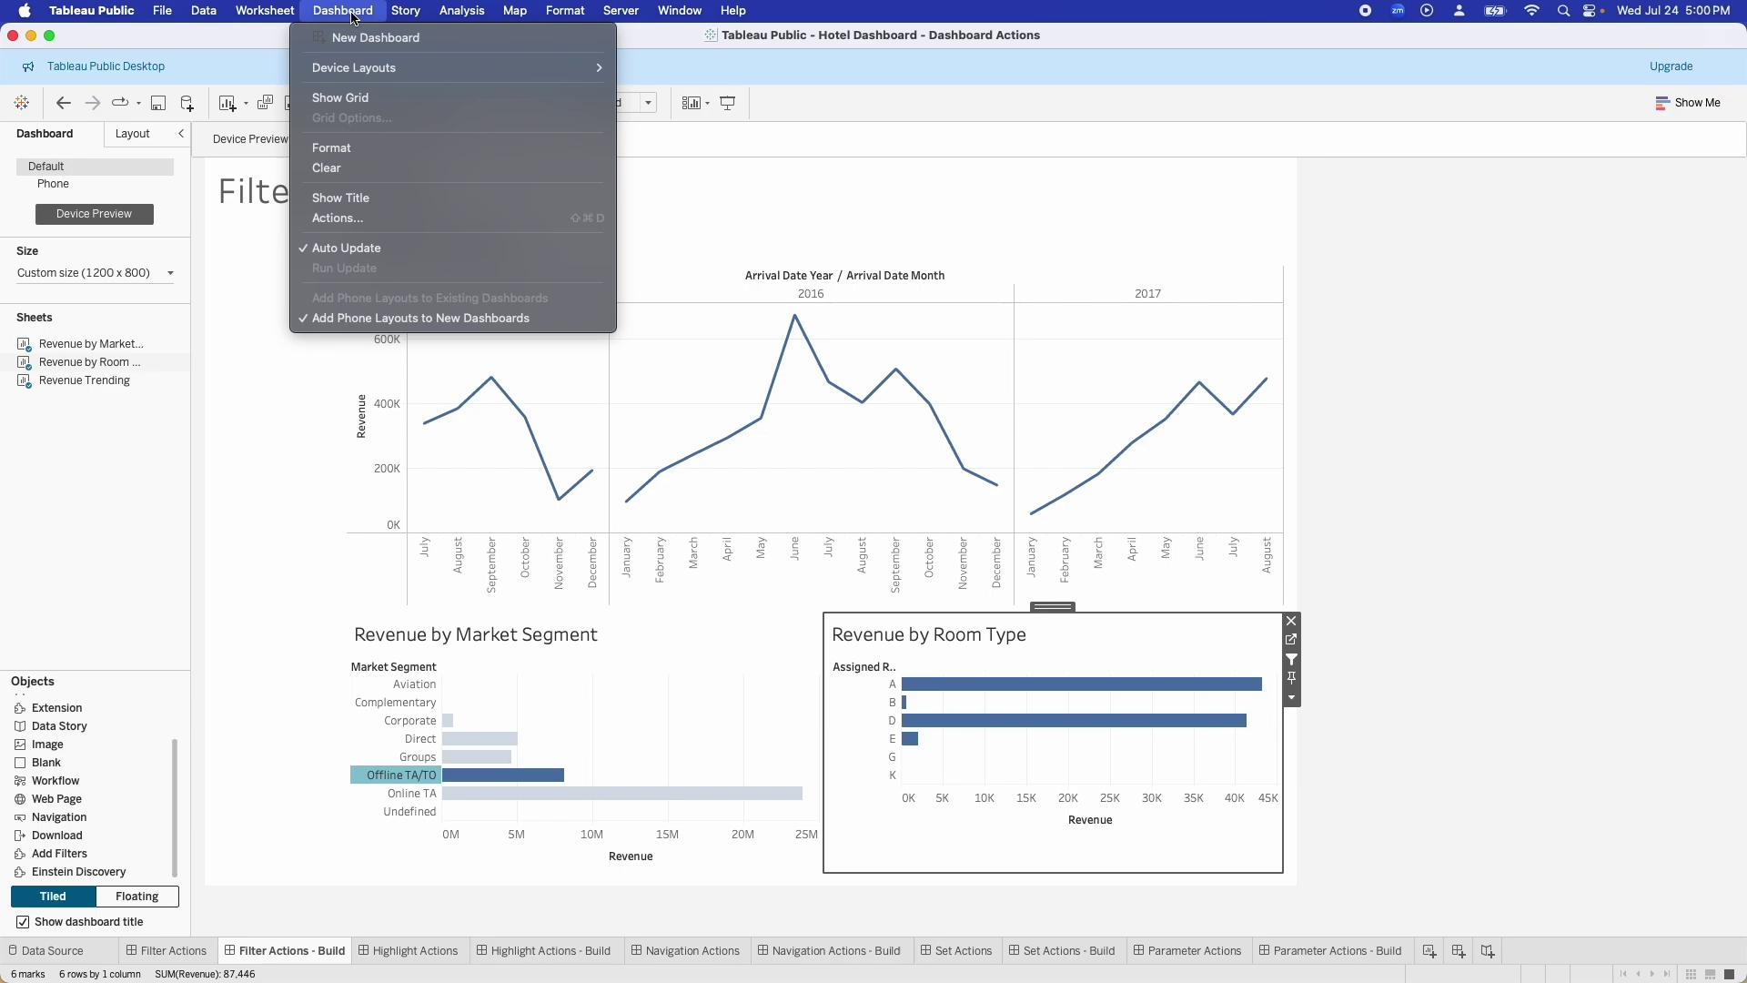
click(356, 219)
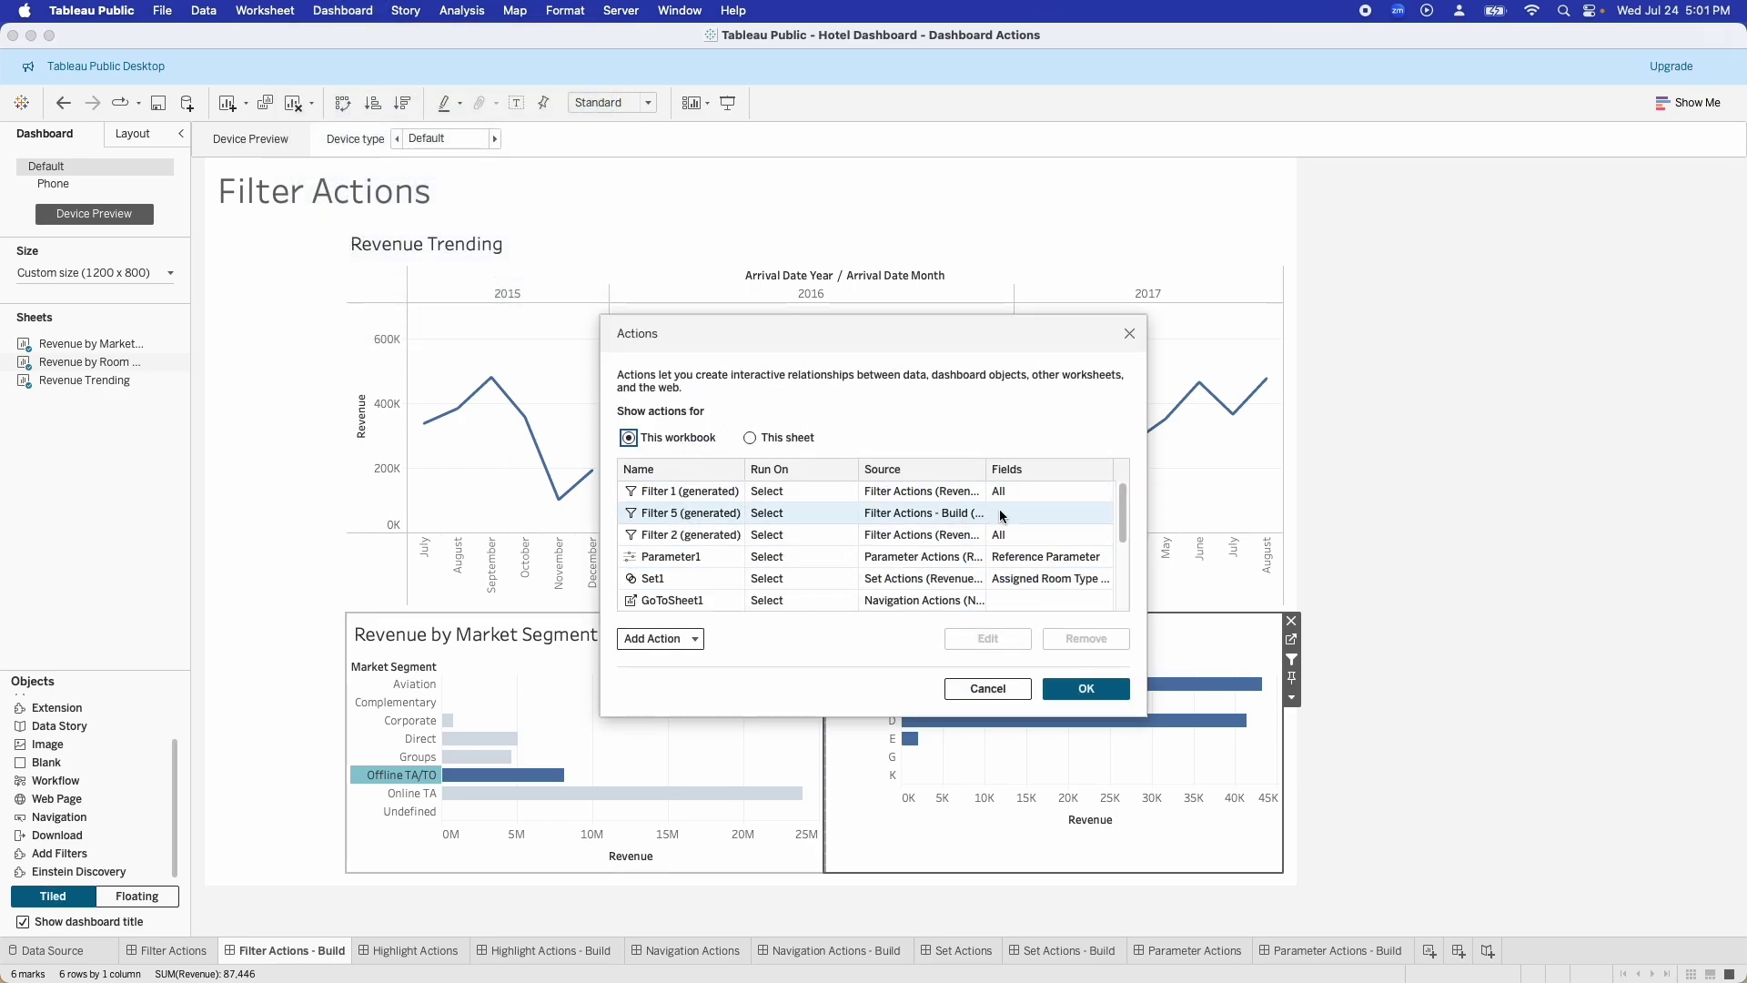
click(926, 512)
click(693, 488)
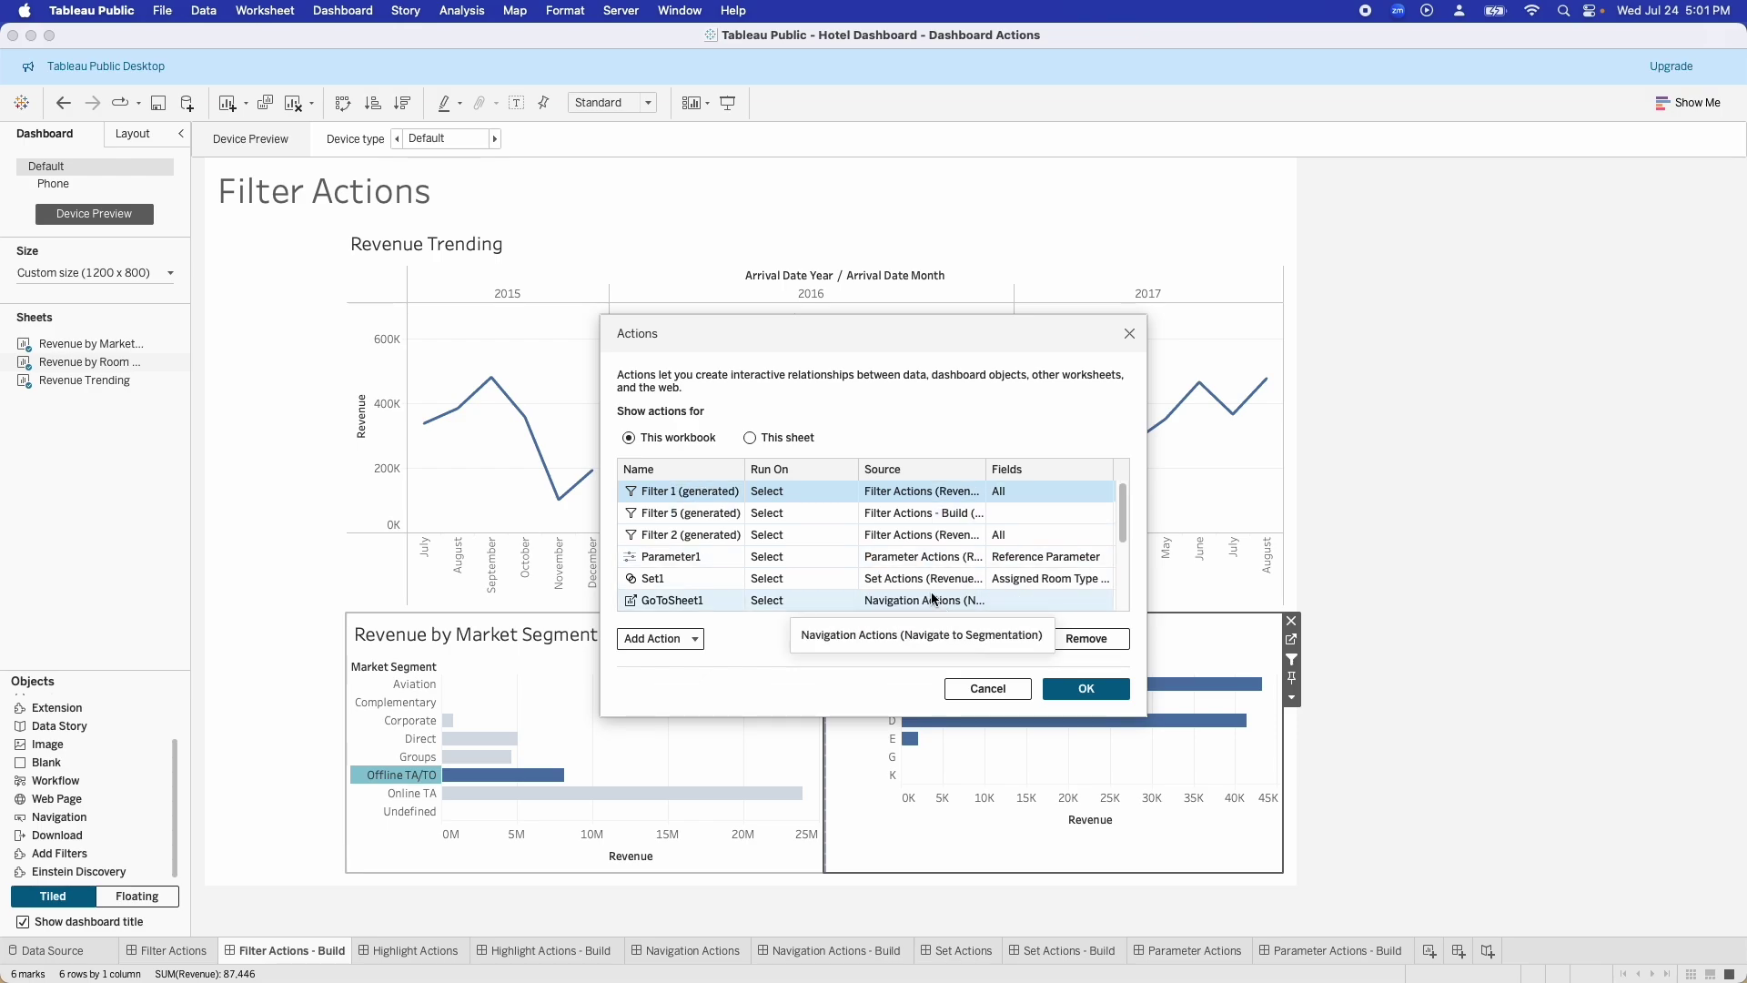
click(1023, 642)
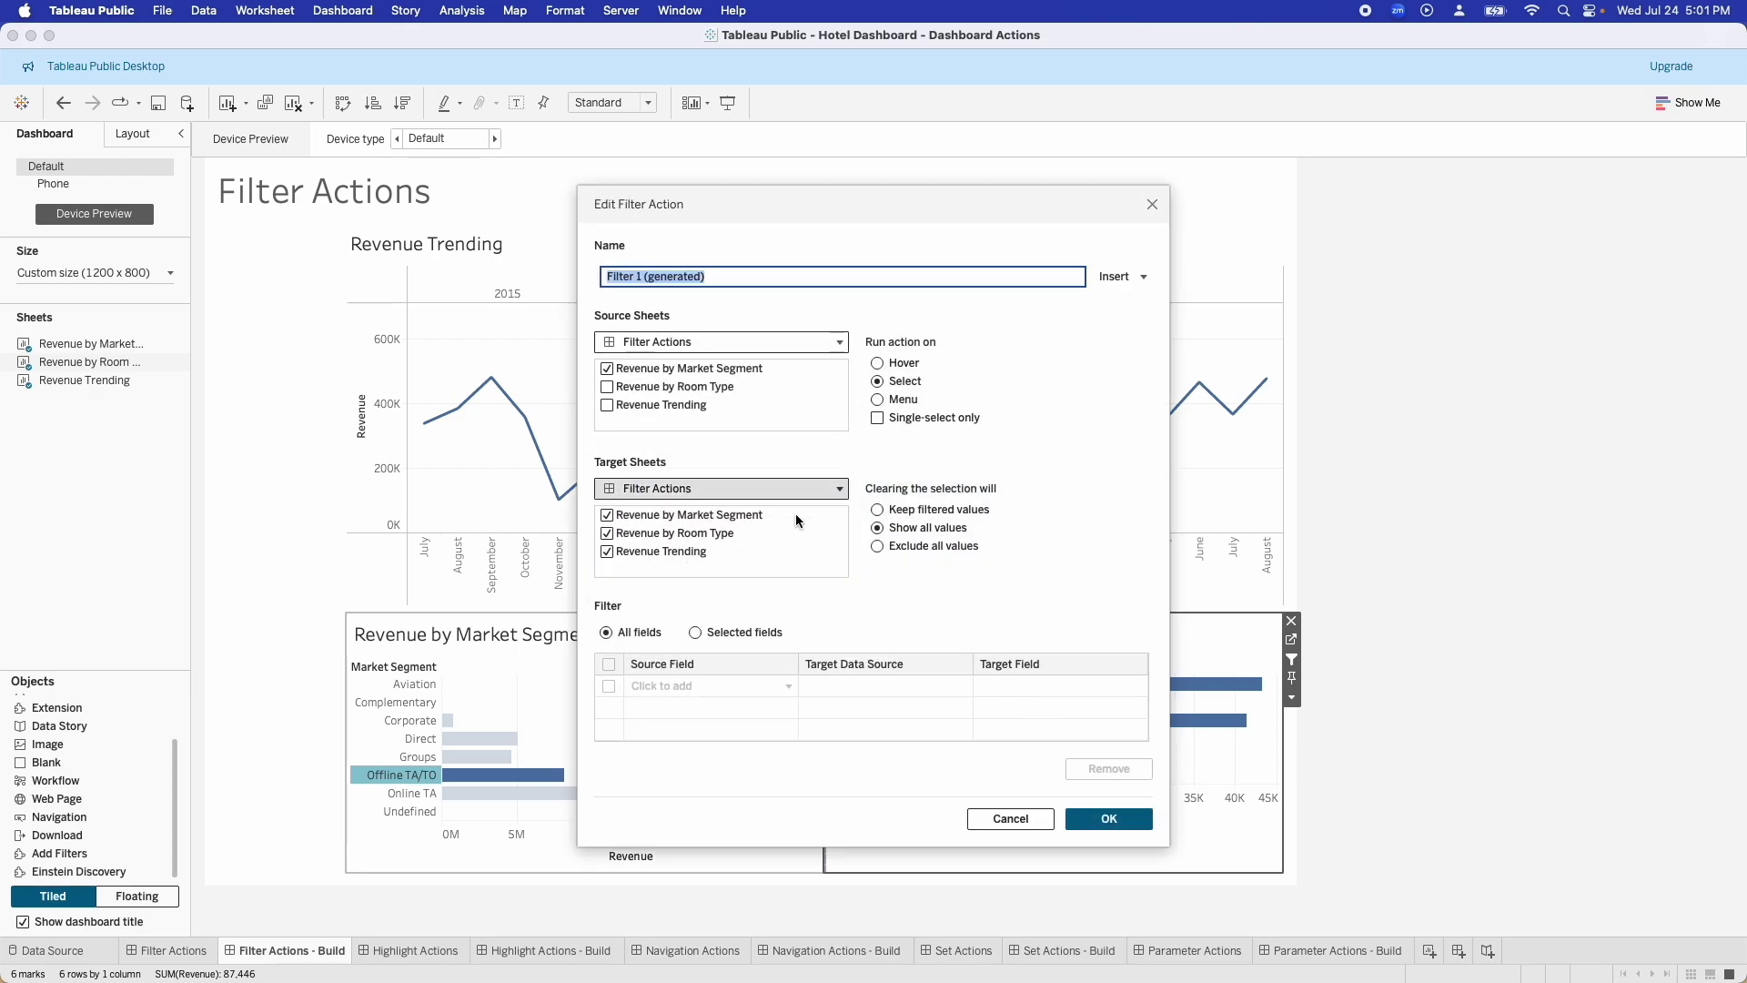
click(1032, 825)
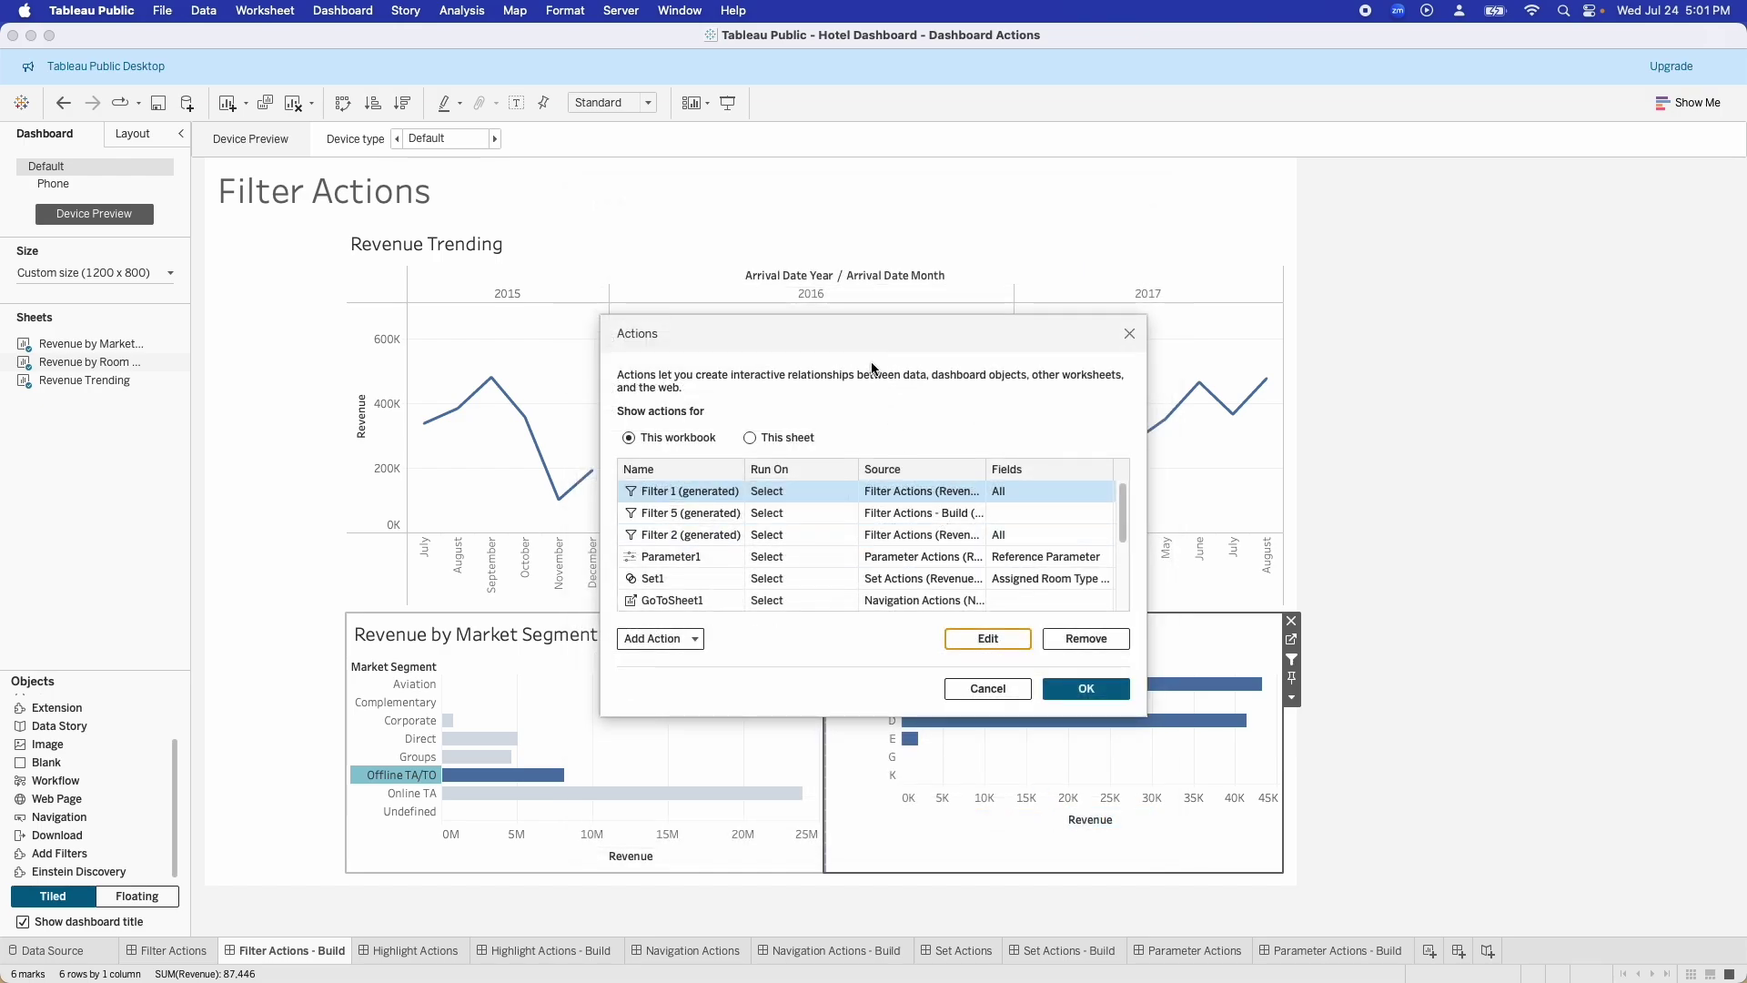
Step: Show only this sheet's actions and add Revenue by Room Type to the target sheets of Filter 5 (generated)
click(860, 442)
click(691, 491)
click(1021, 646)
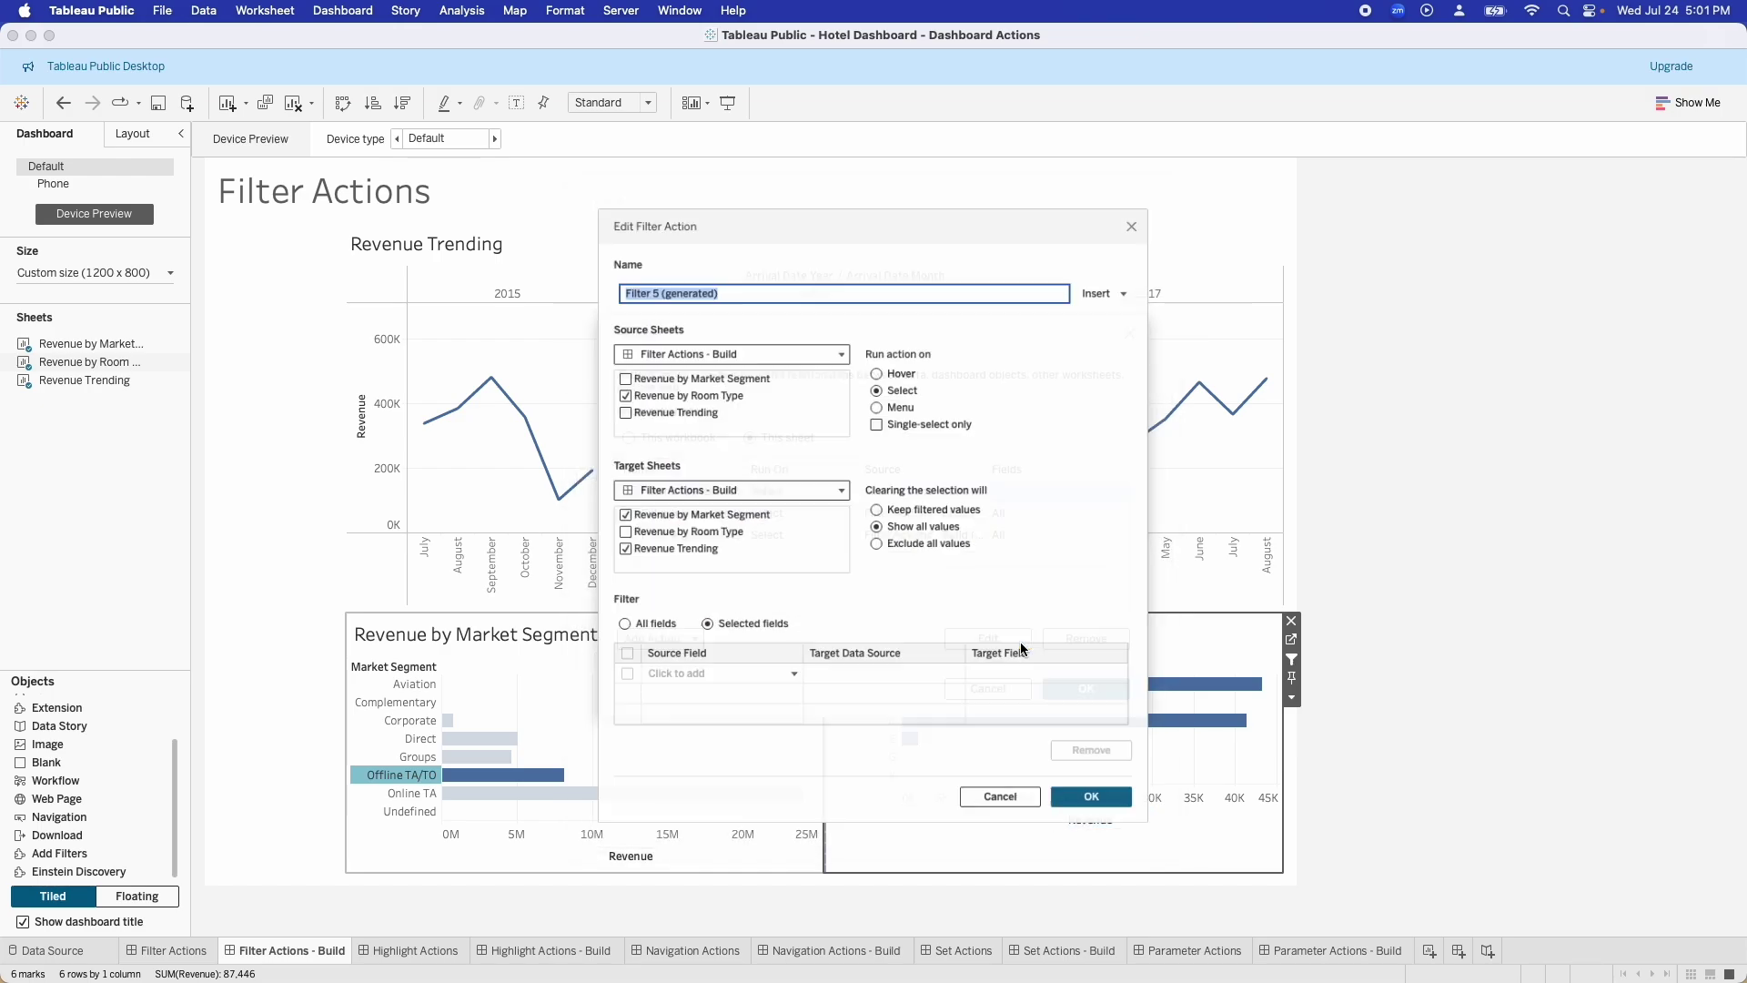
click(613, 535)
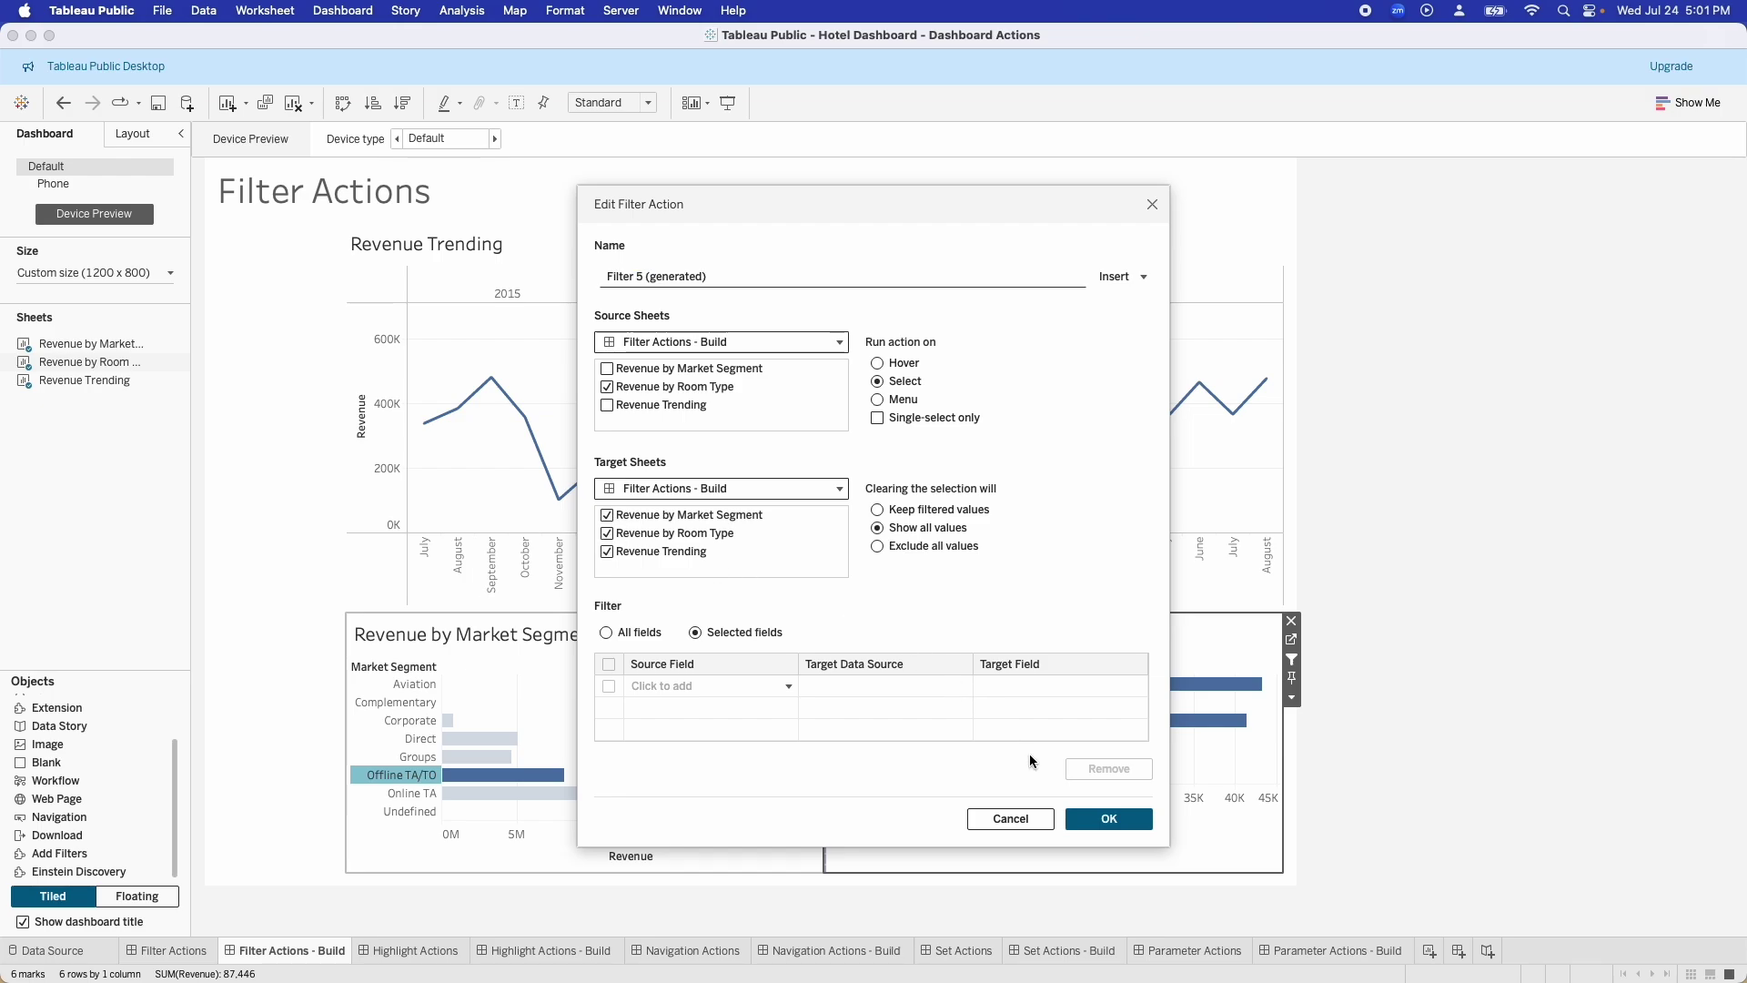
click(1107, 828)
Step: Add Revenue by Room Type to the target sheets of Filter 6 (generated)
click(881, 515)
click(987, 636)
click(675, 533)
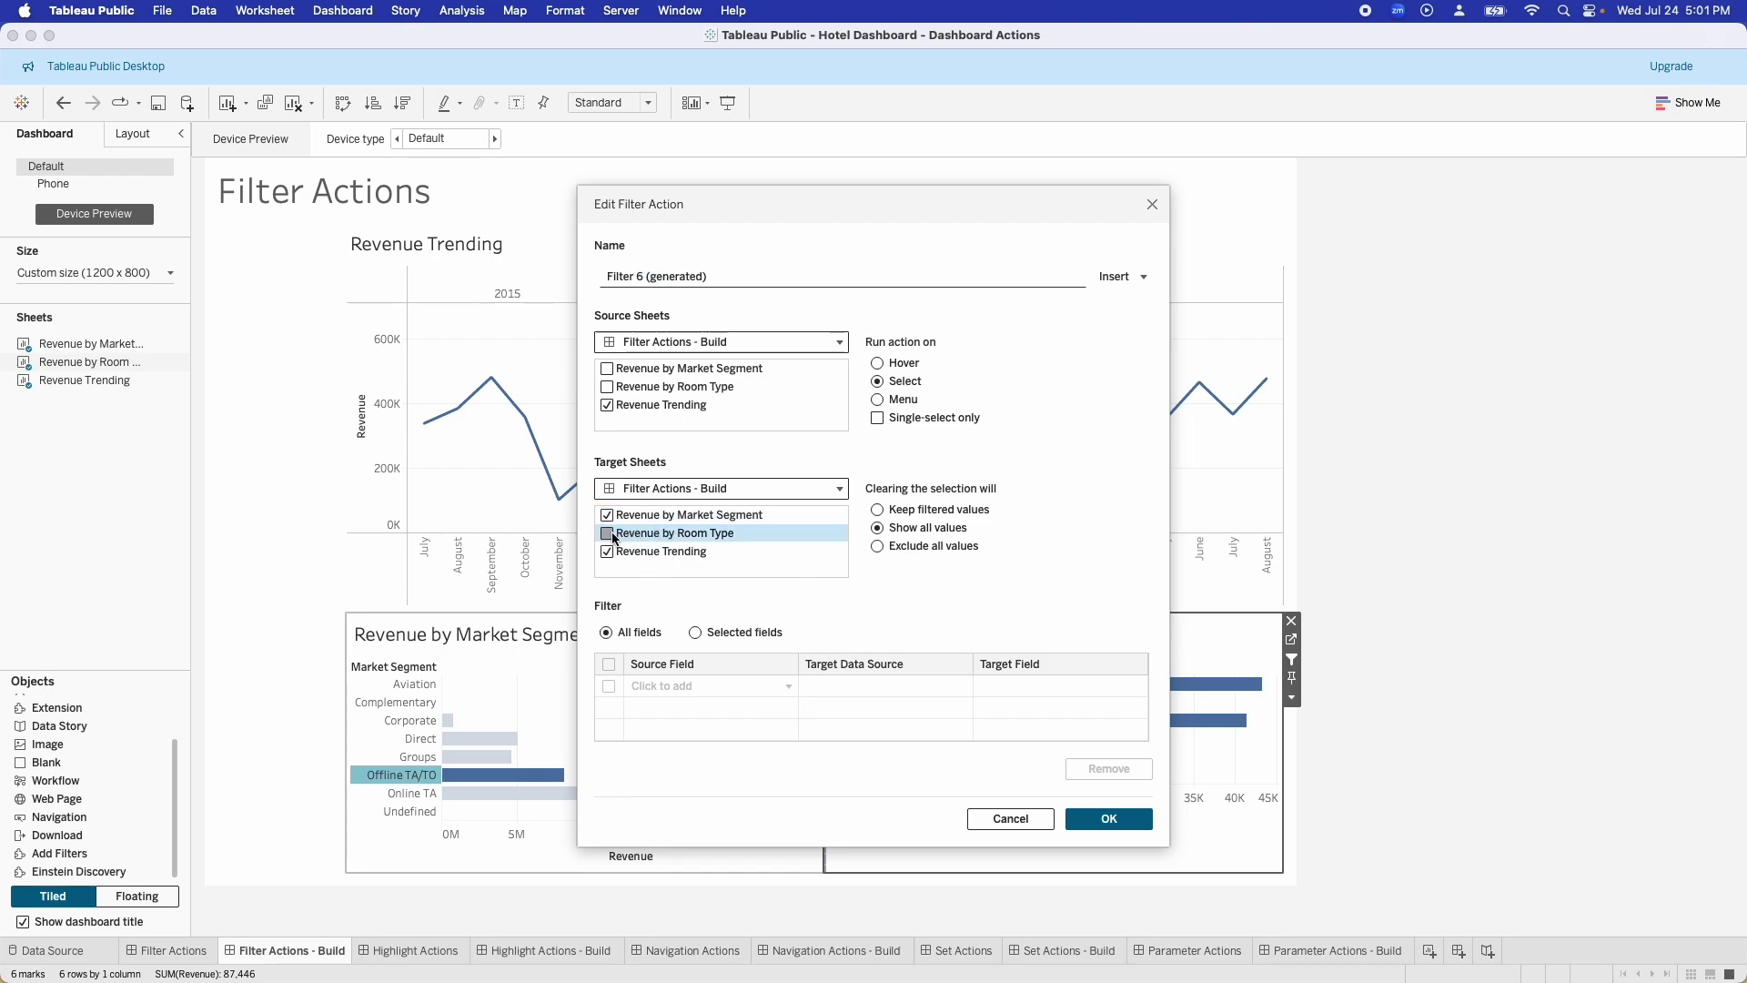
click(1109, 818)
Step: Add Revenue by Room Type to the target sheets of Filter 4 (generated) and apply the action changes
click(823, 537)
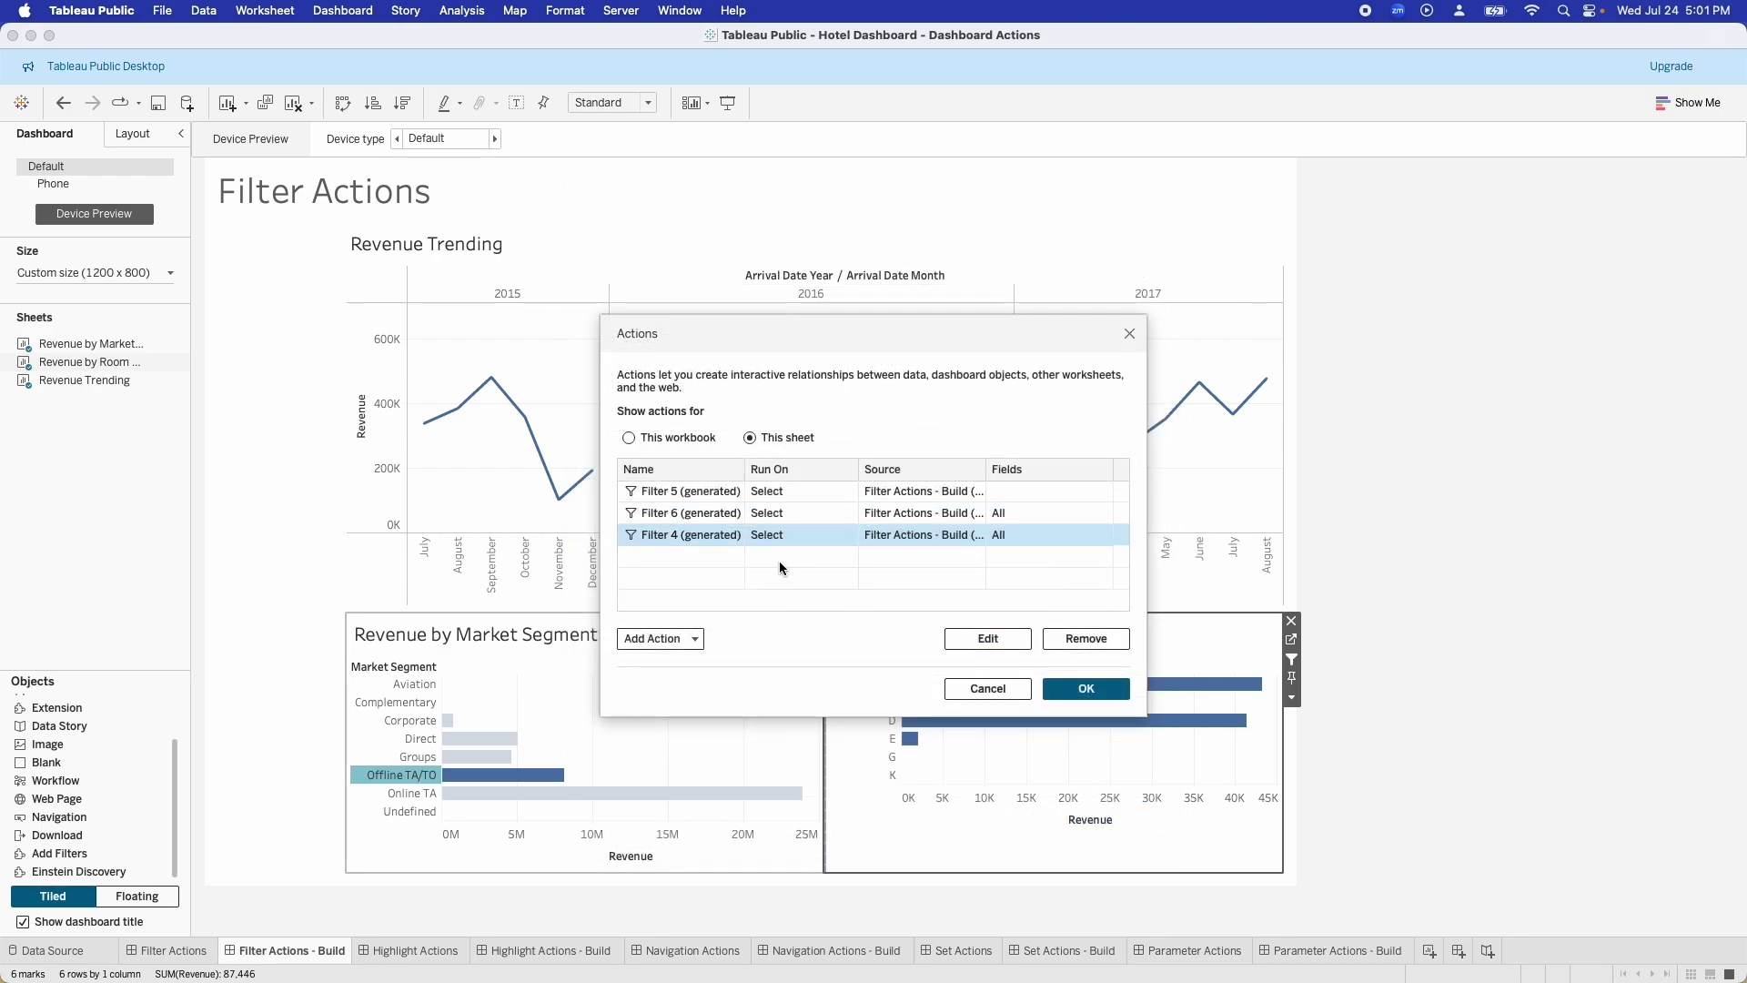
click(1005, 644)
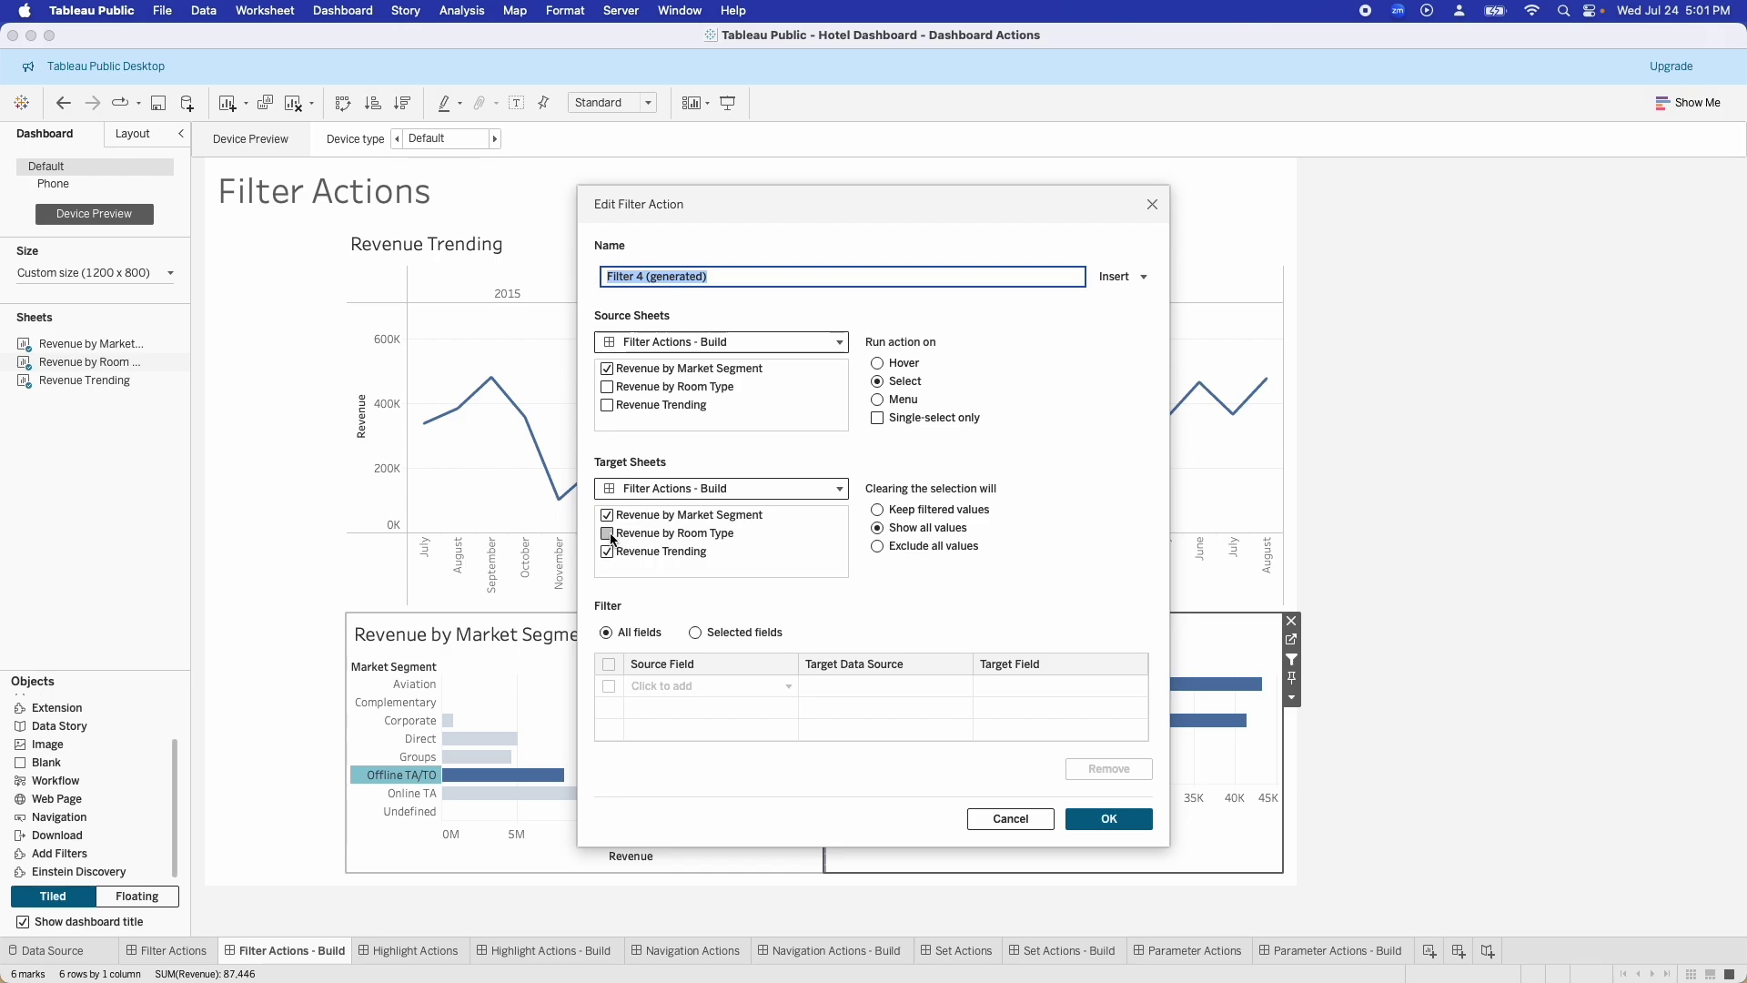
click(608, 535)
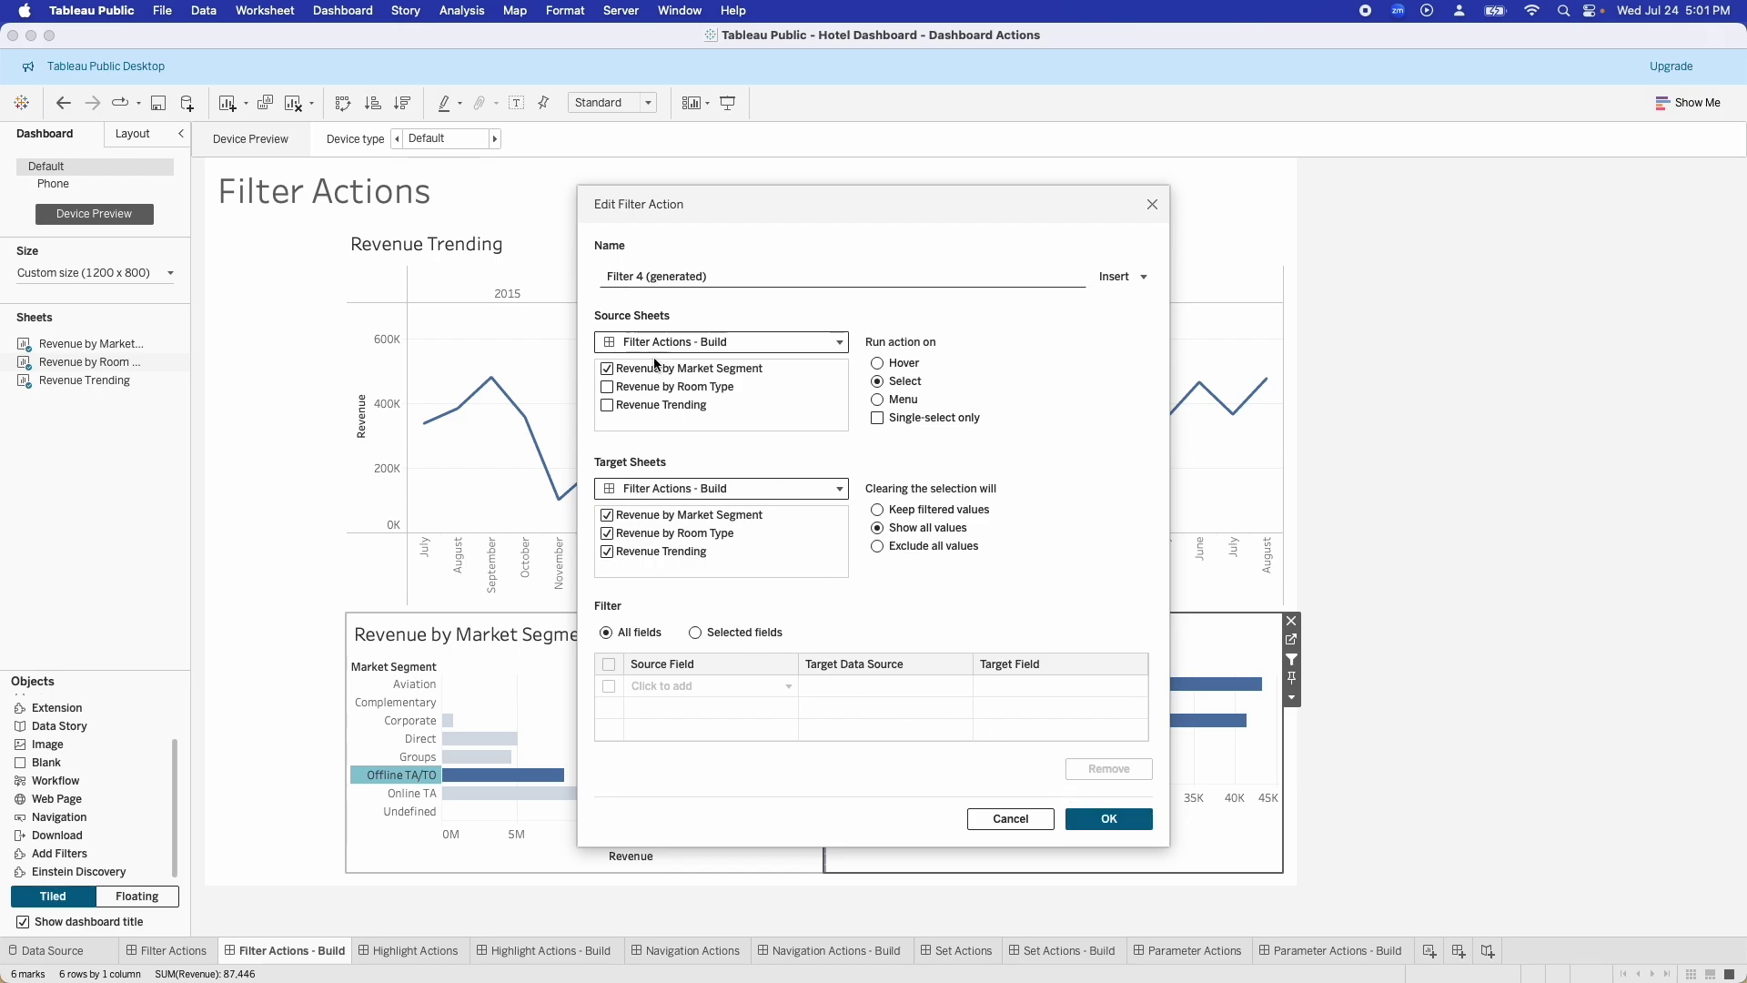
click(1108, 818)
click(1085, 688)
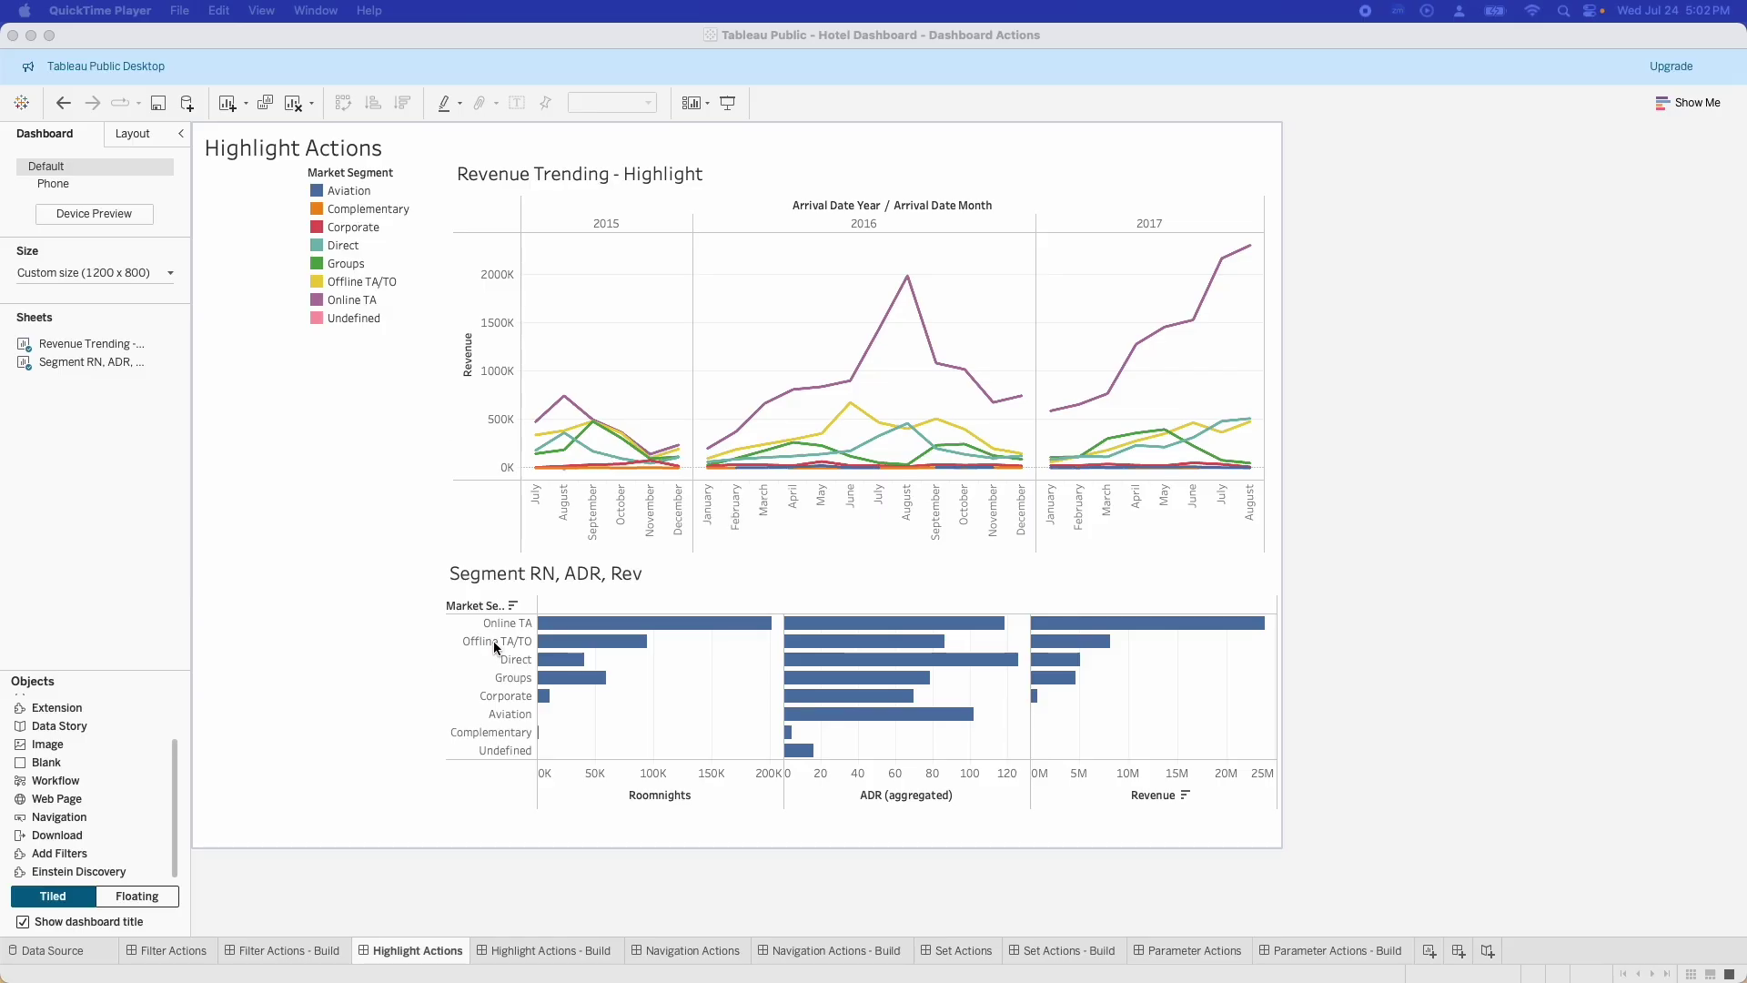
Step: On the Highlight Actions dashboard, highlight Offline TA/TO, Complementary and Groups in Segment RN, ADR, Rev, and clear the selection
click(487, 678)
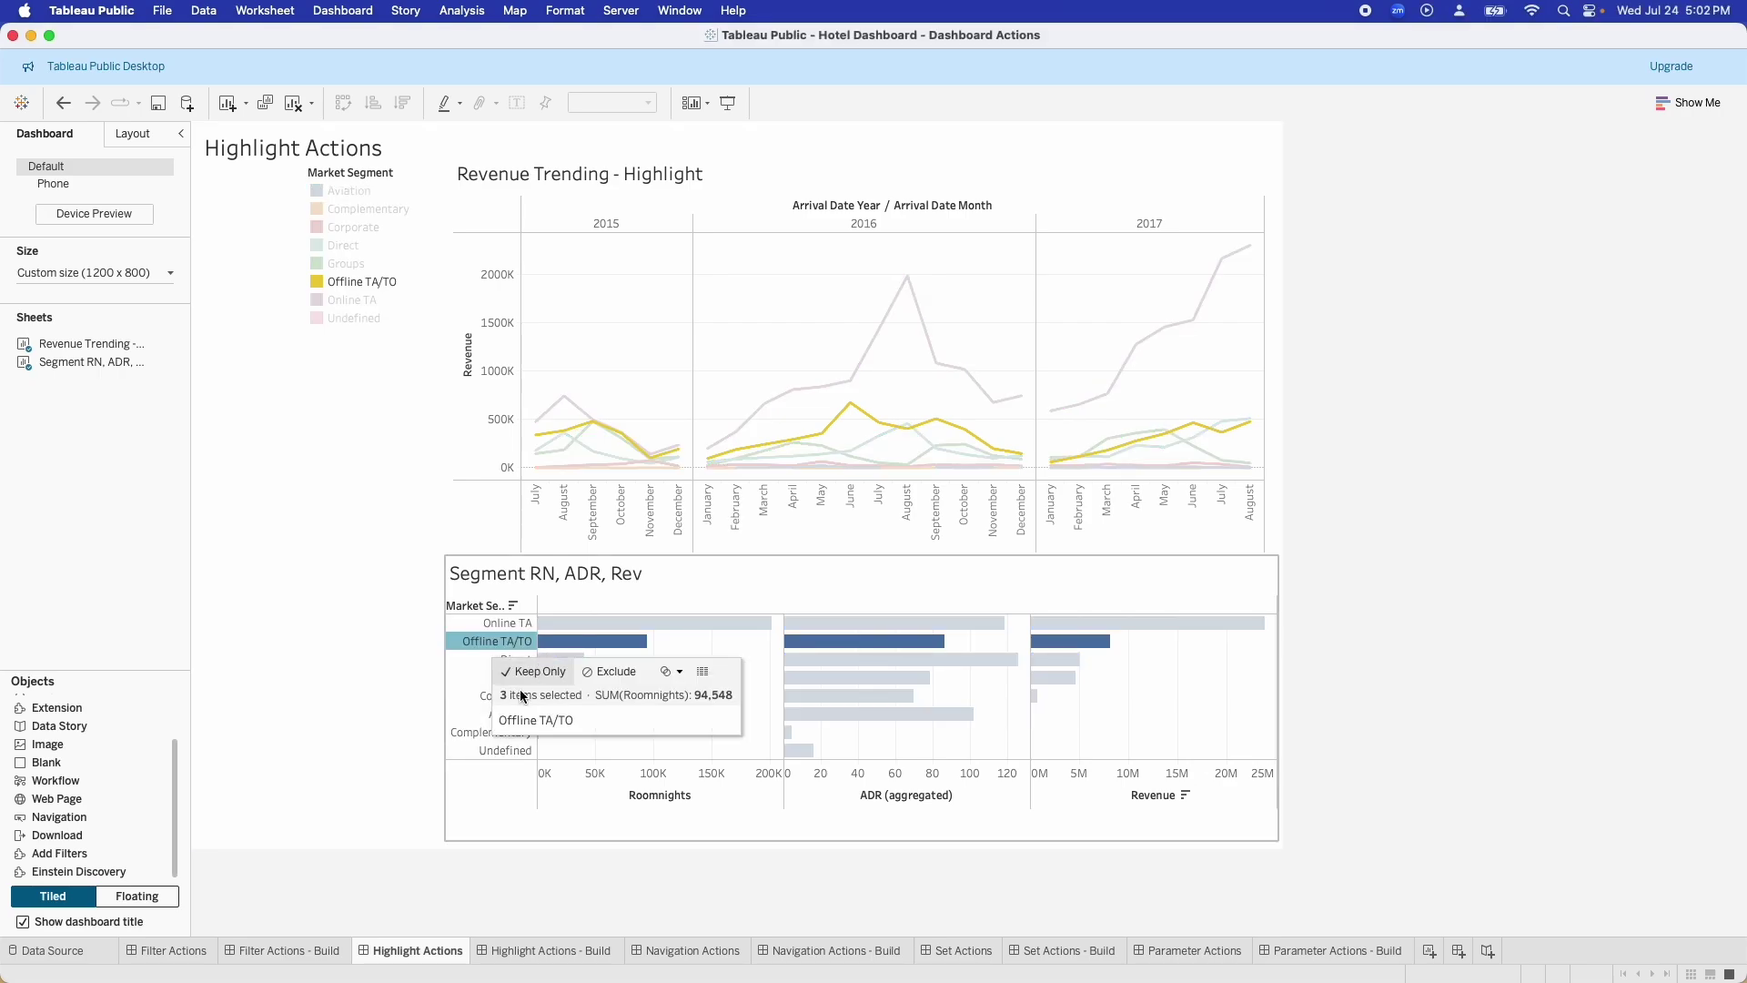
click(500, 732)
click(507, 747)
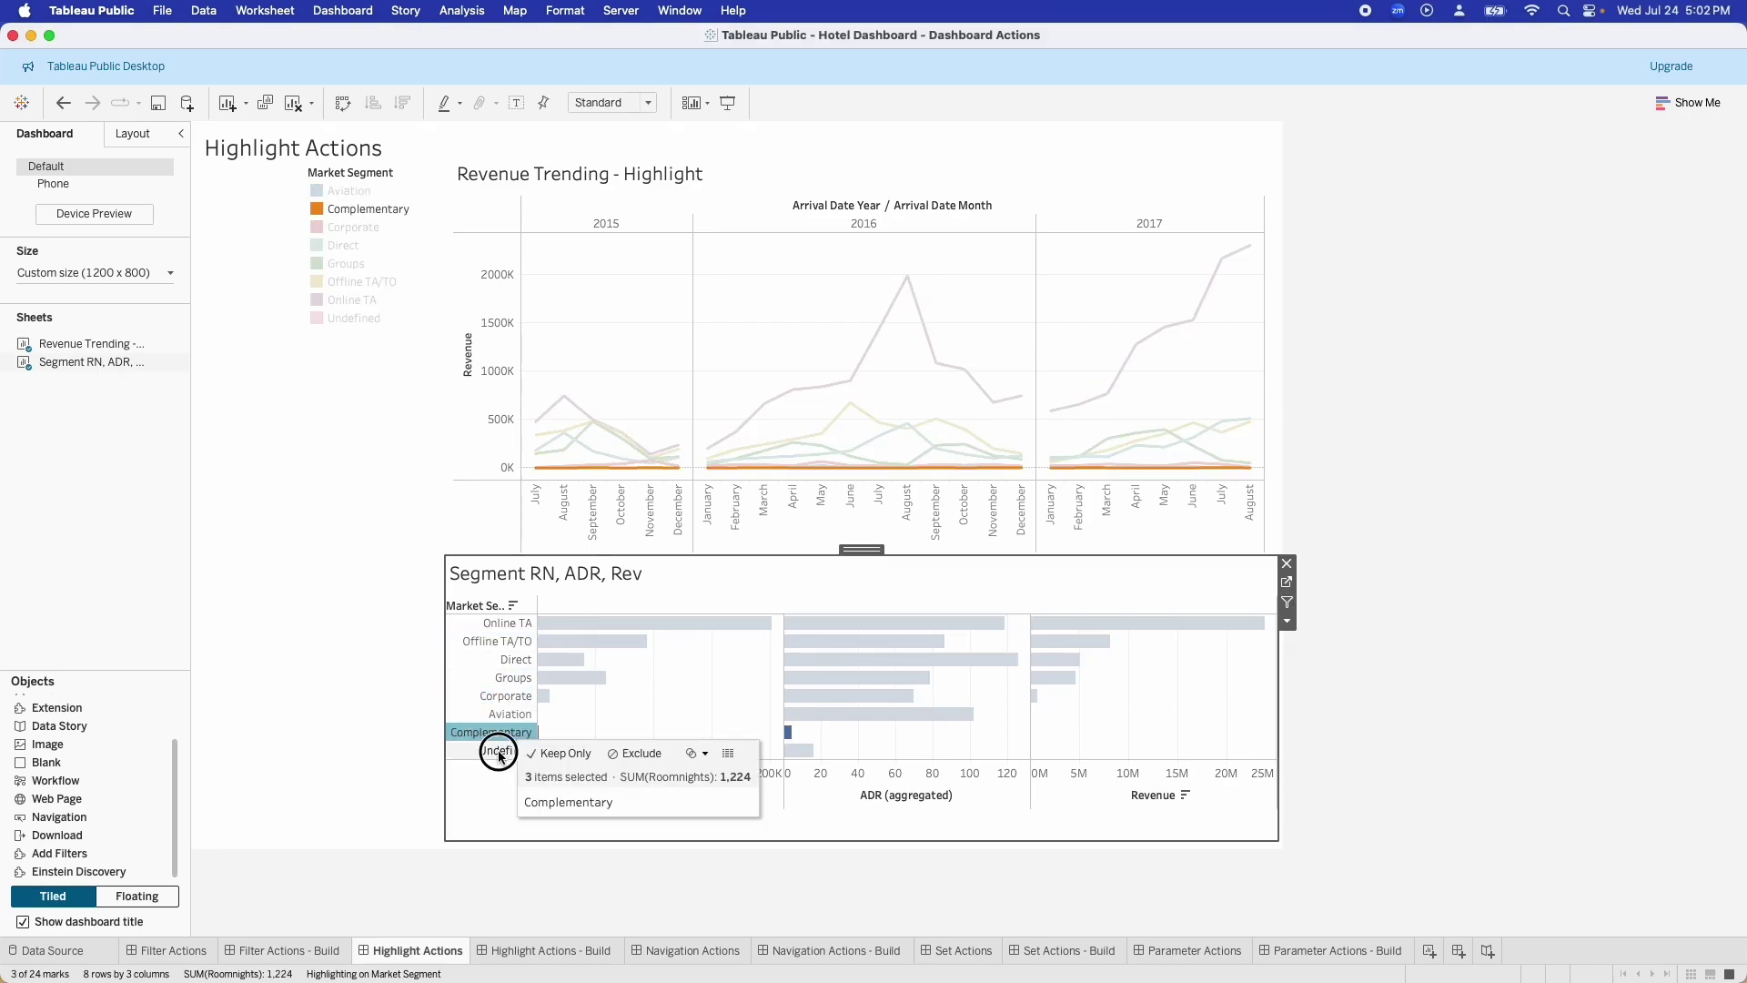
click(505, 678)
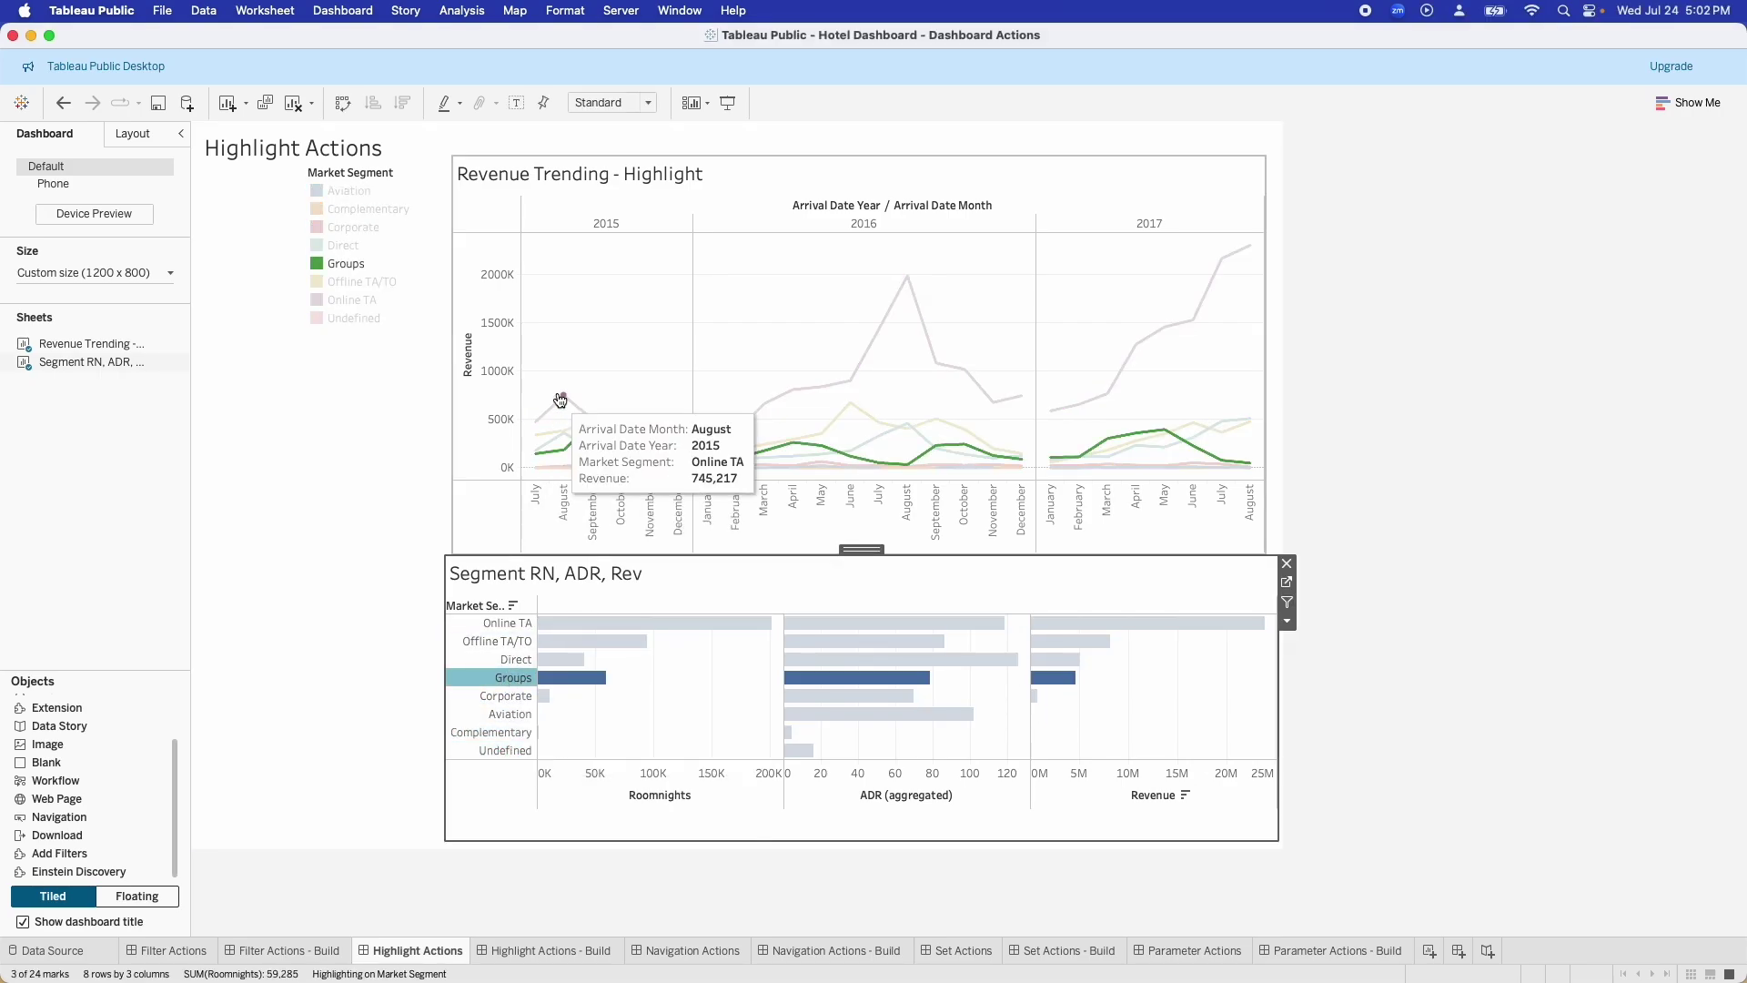
click(499, 642)
click(512, 676)
click(512, 676)
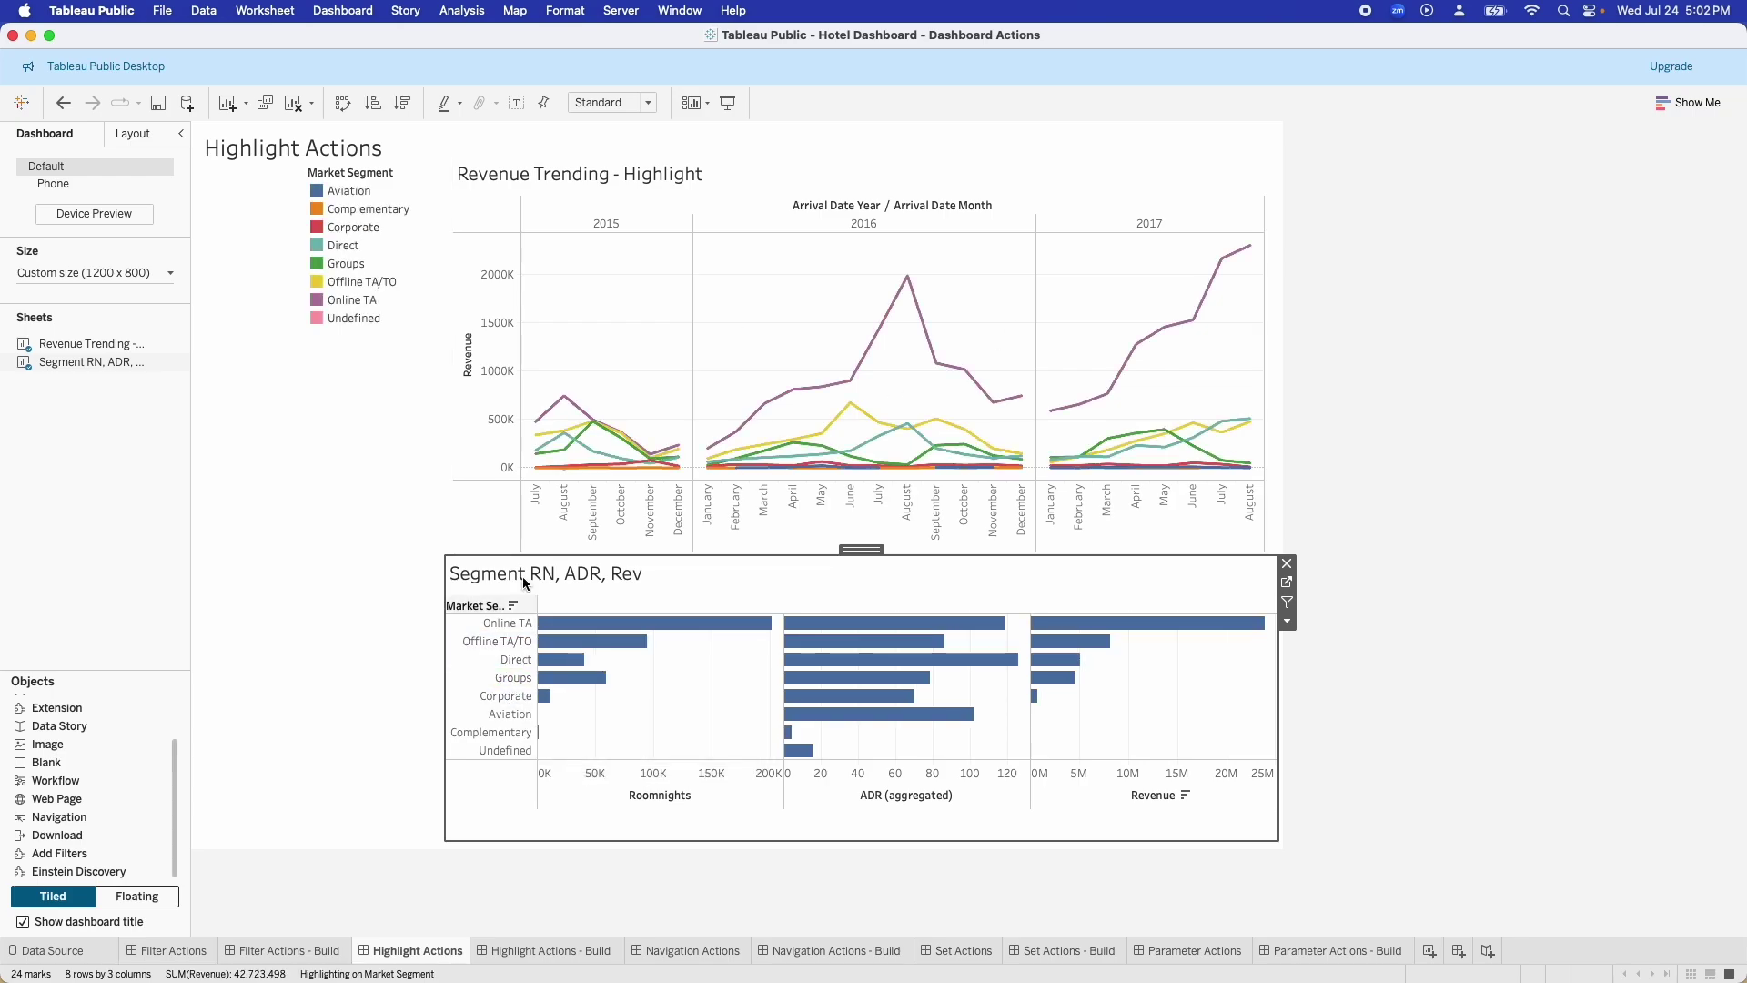
Step: Highlight Online TA from its August 2015 point and several segments from the Market Segment legend, and clear the selections
click(563, 400)
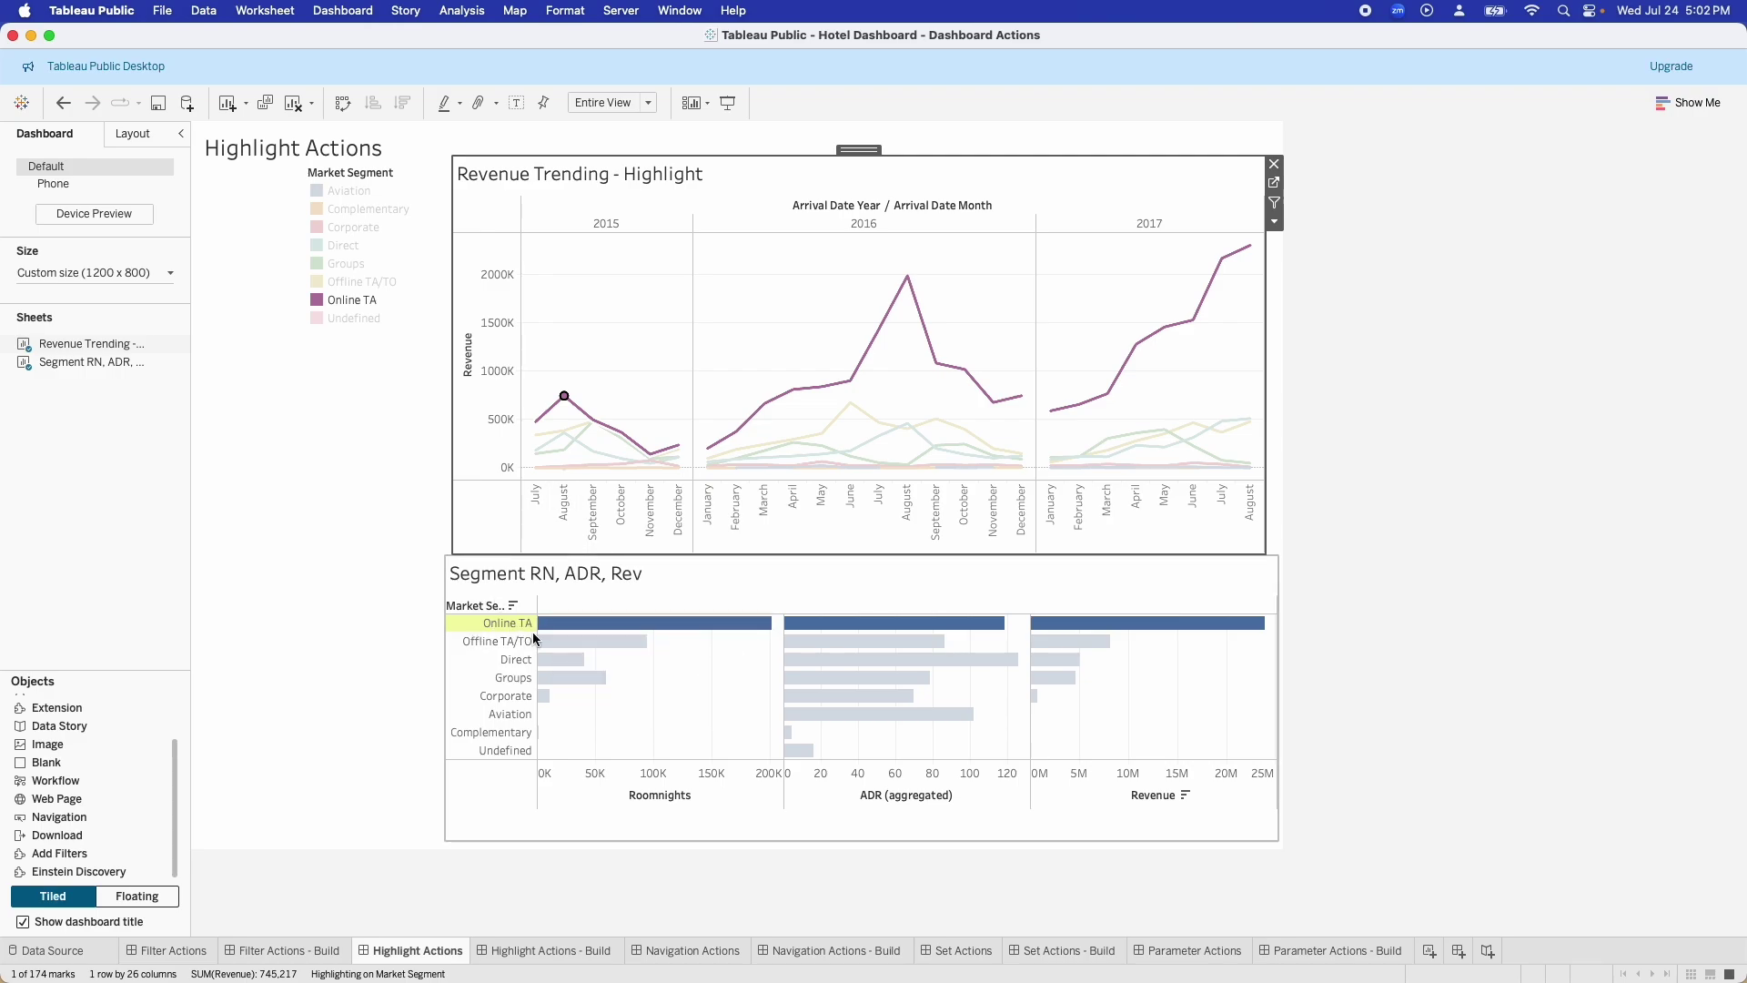
click(564, 397)
click(349, 190)
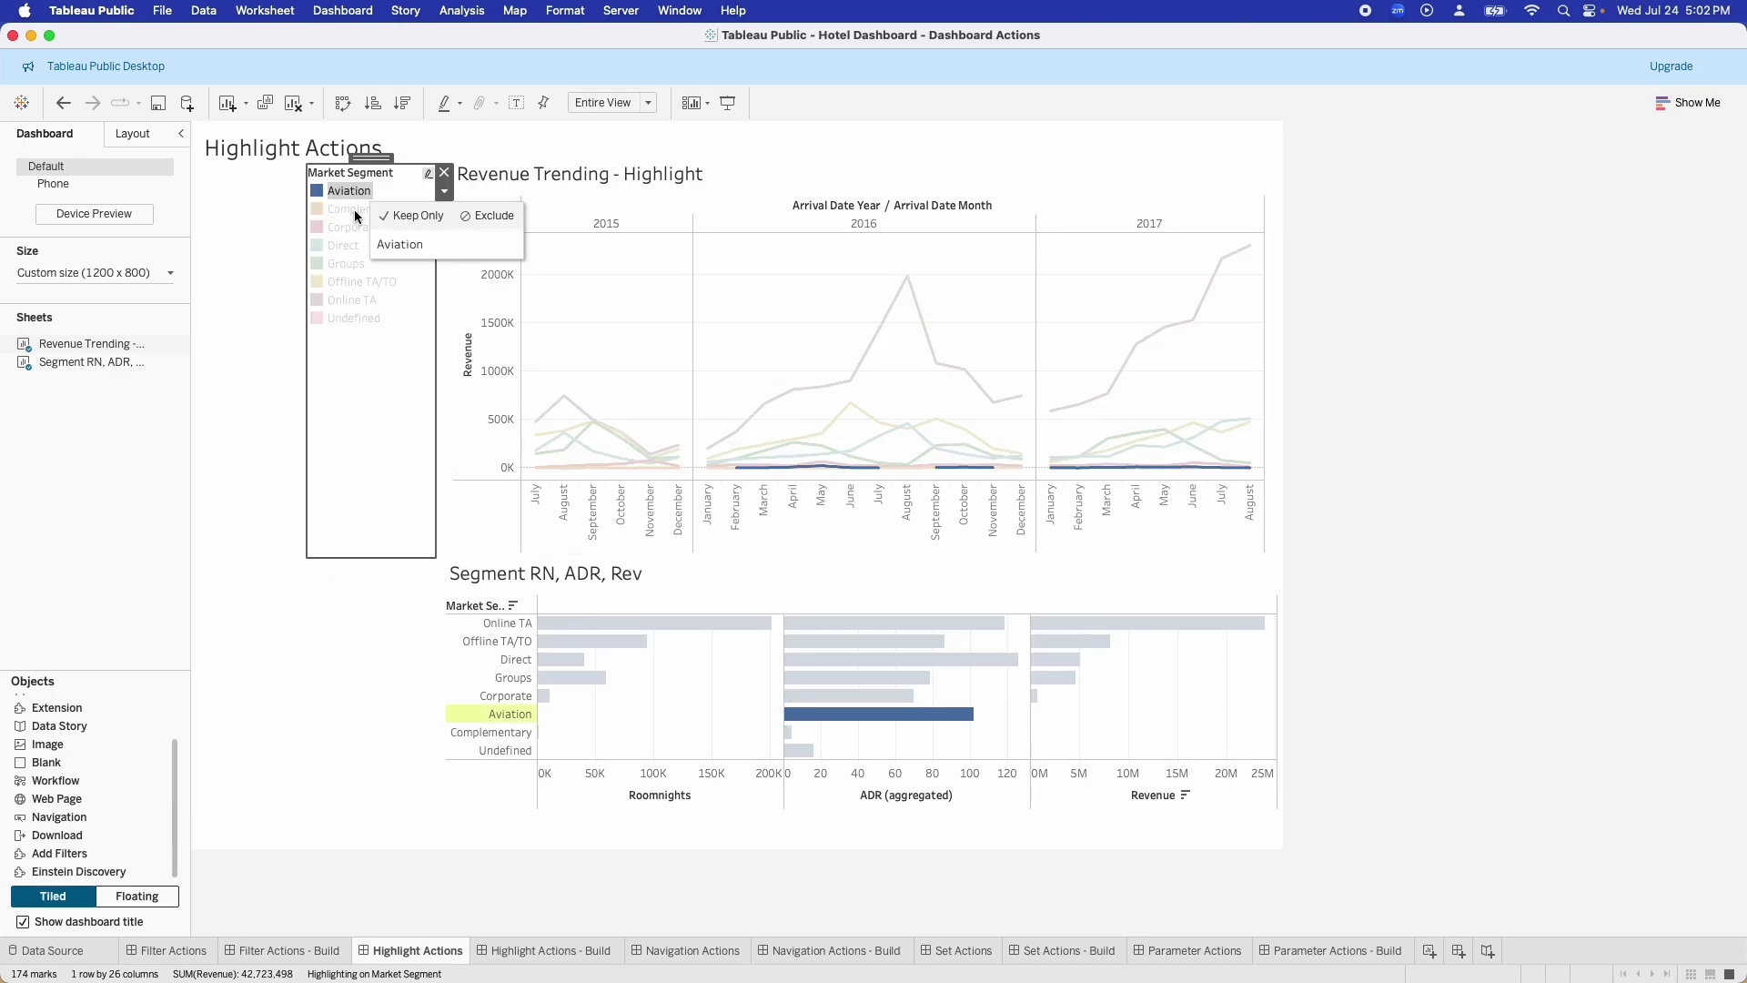
click(353, 209)
click(351, 226)
click(351, 245)
click(351, 244)
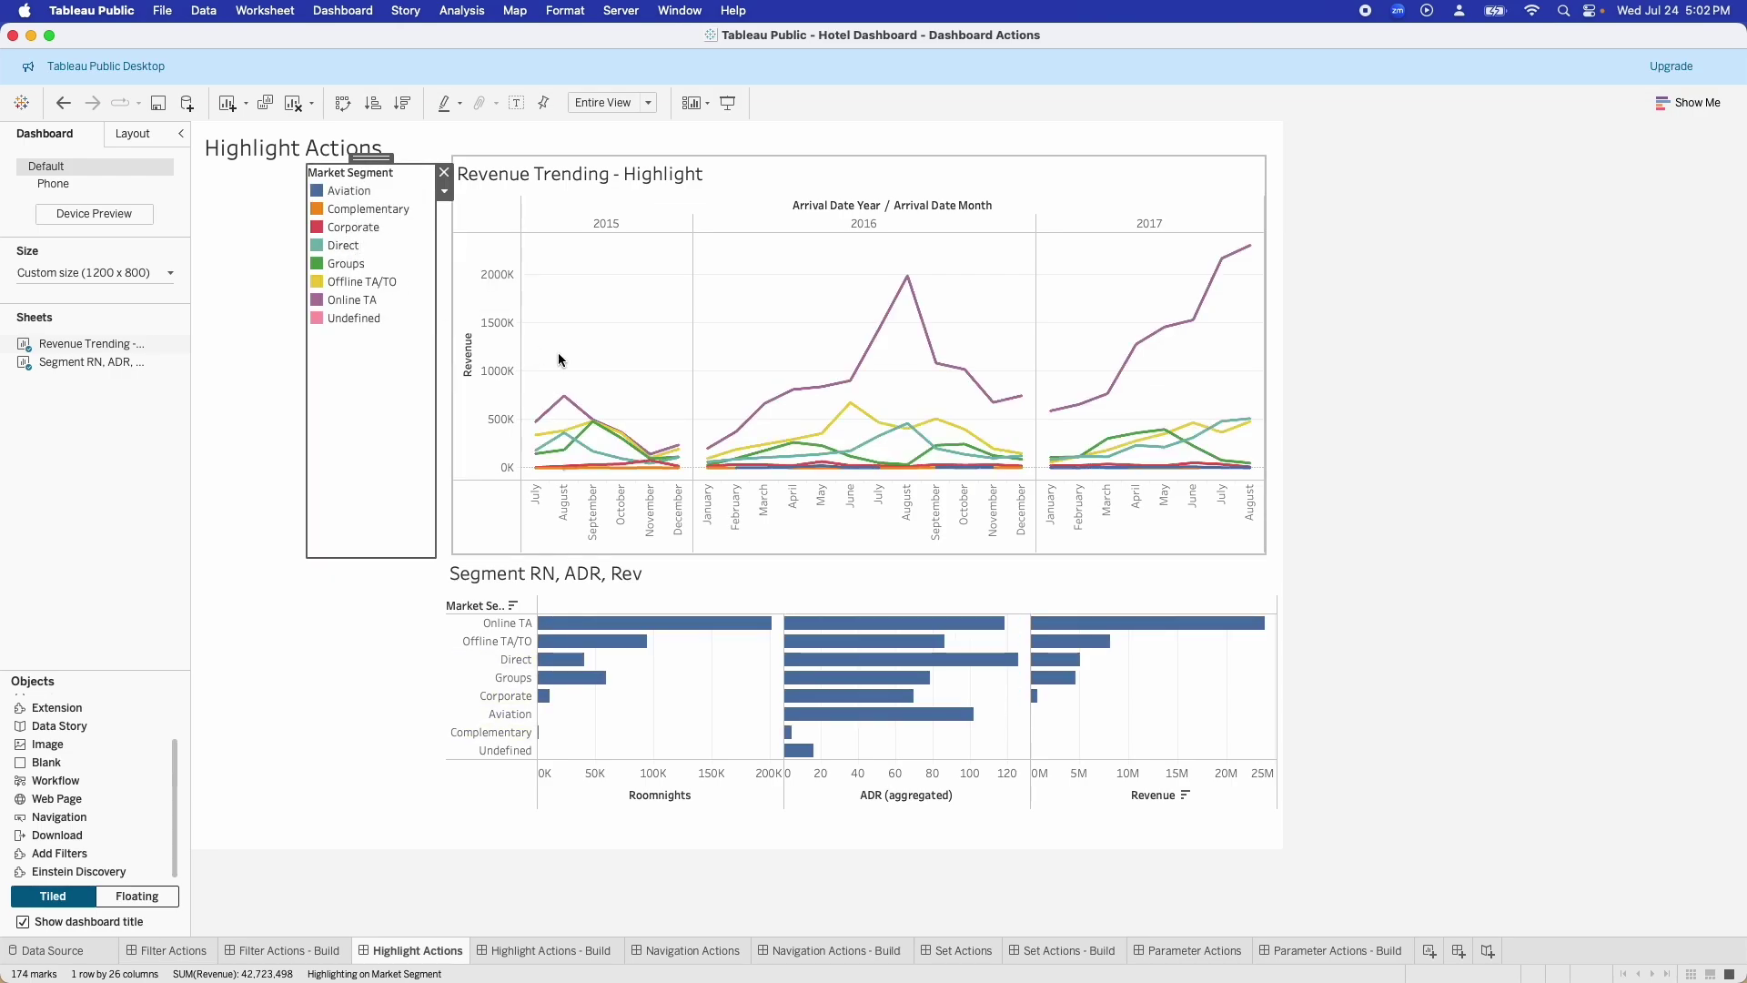
click(430, 663)
click(1458, 748)
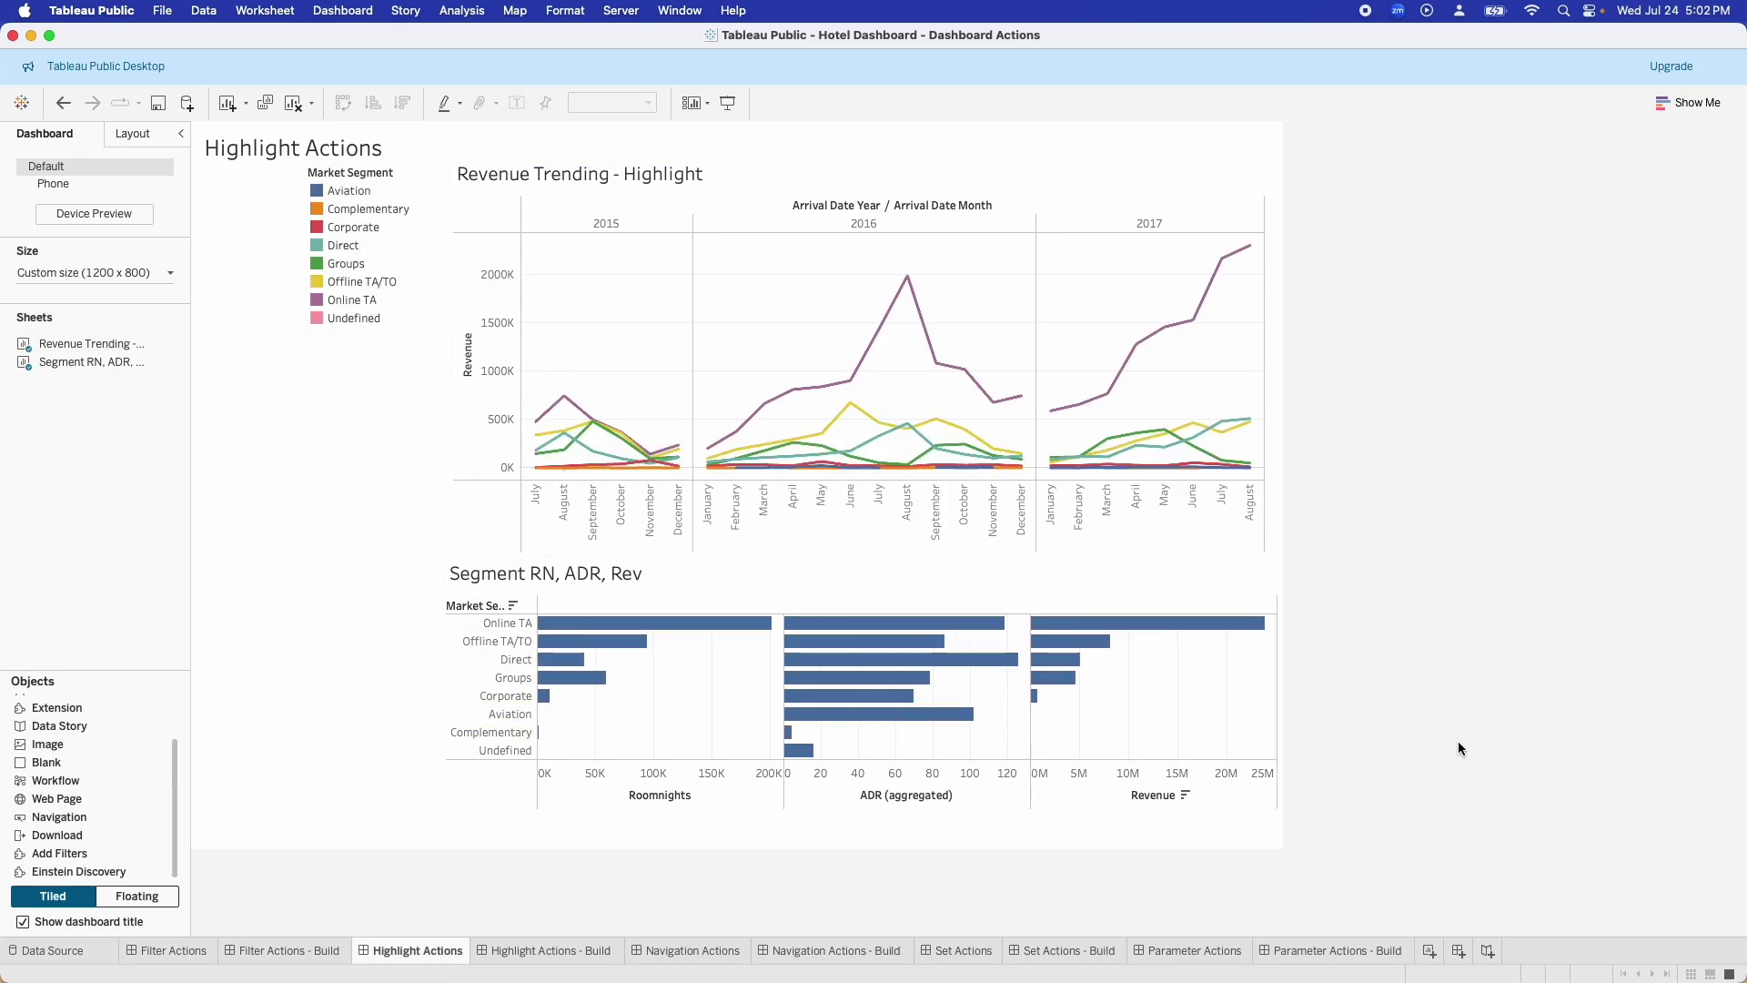
Step: Open the Highlight Actions - Build dashboard and test selecting the Direct row and Online TA trend points, clearing the selection
click(517, 951)
mouse_move(585, 634)
click(516, 659)
click(563, 395)
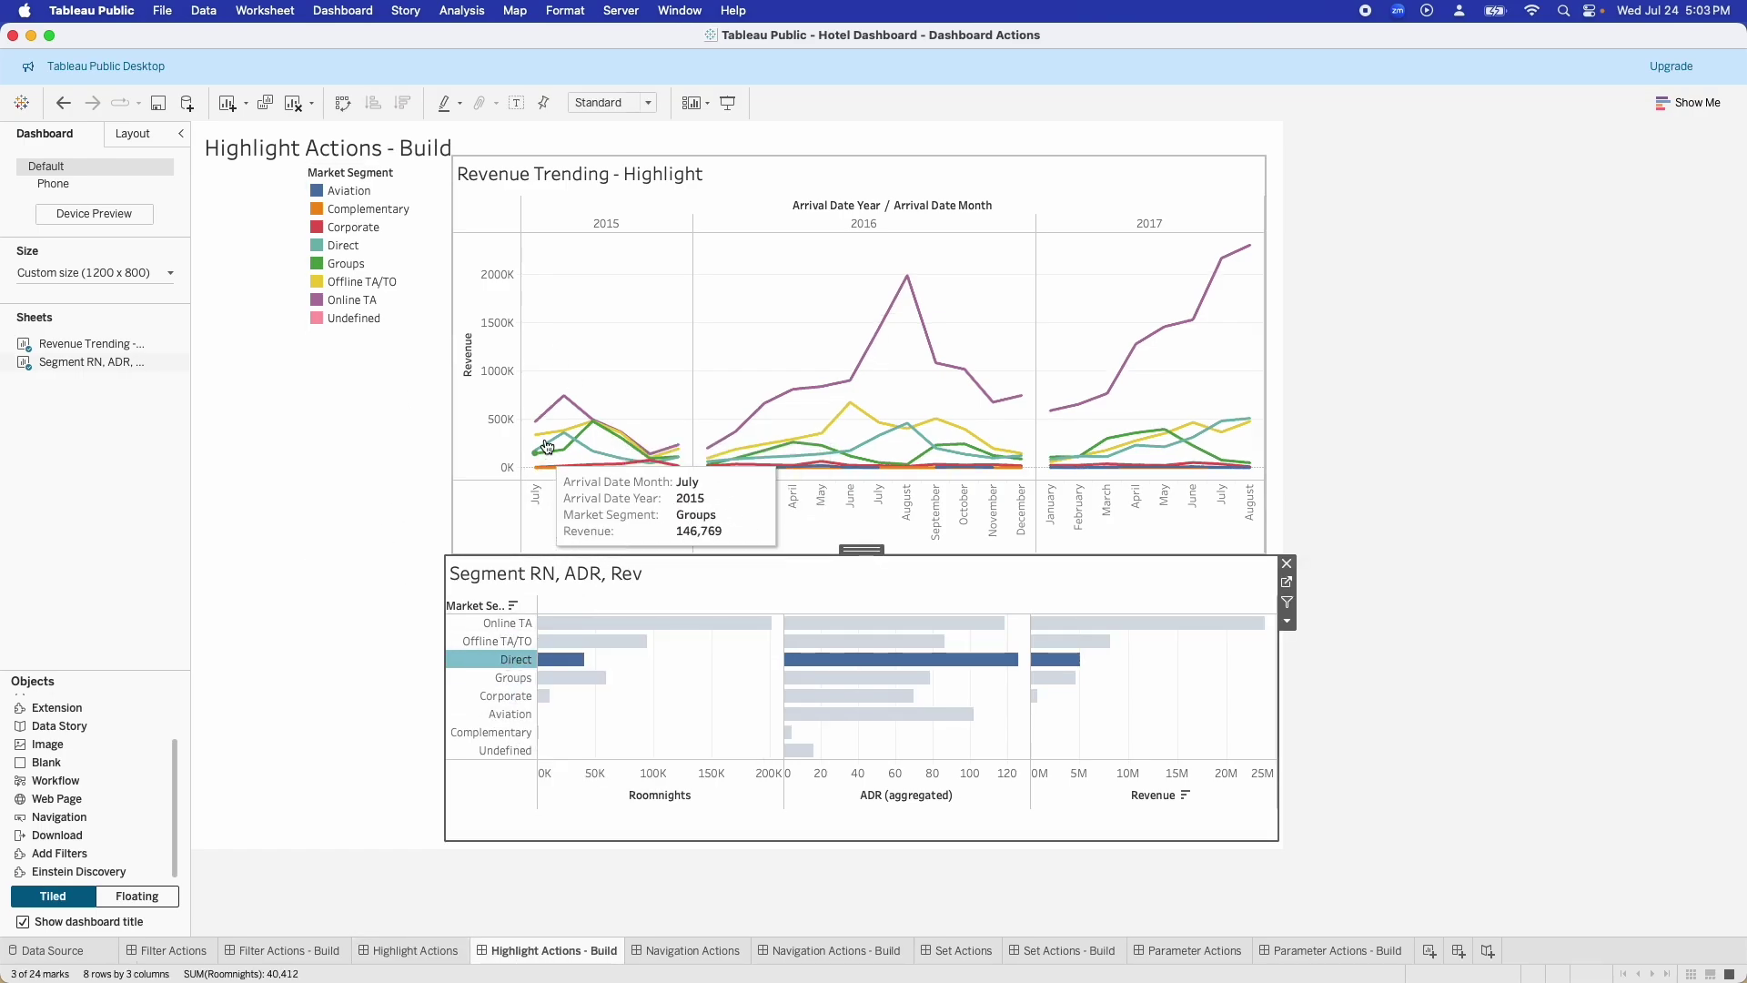
click(964, 369)
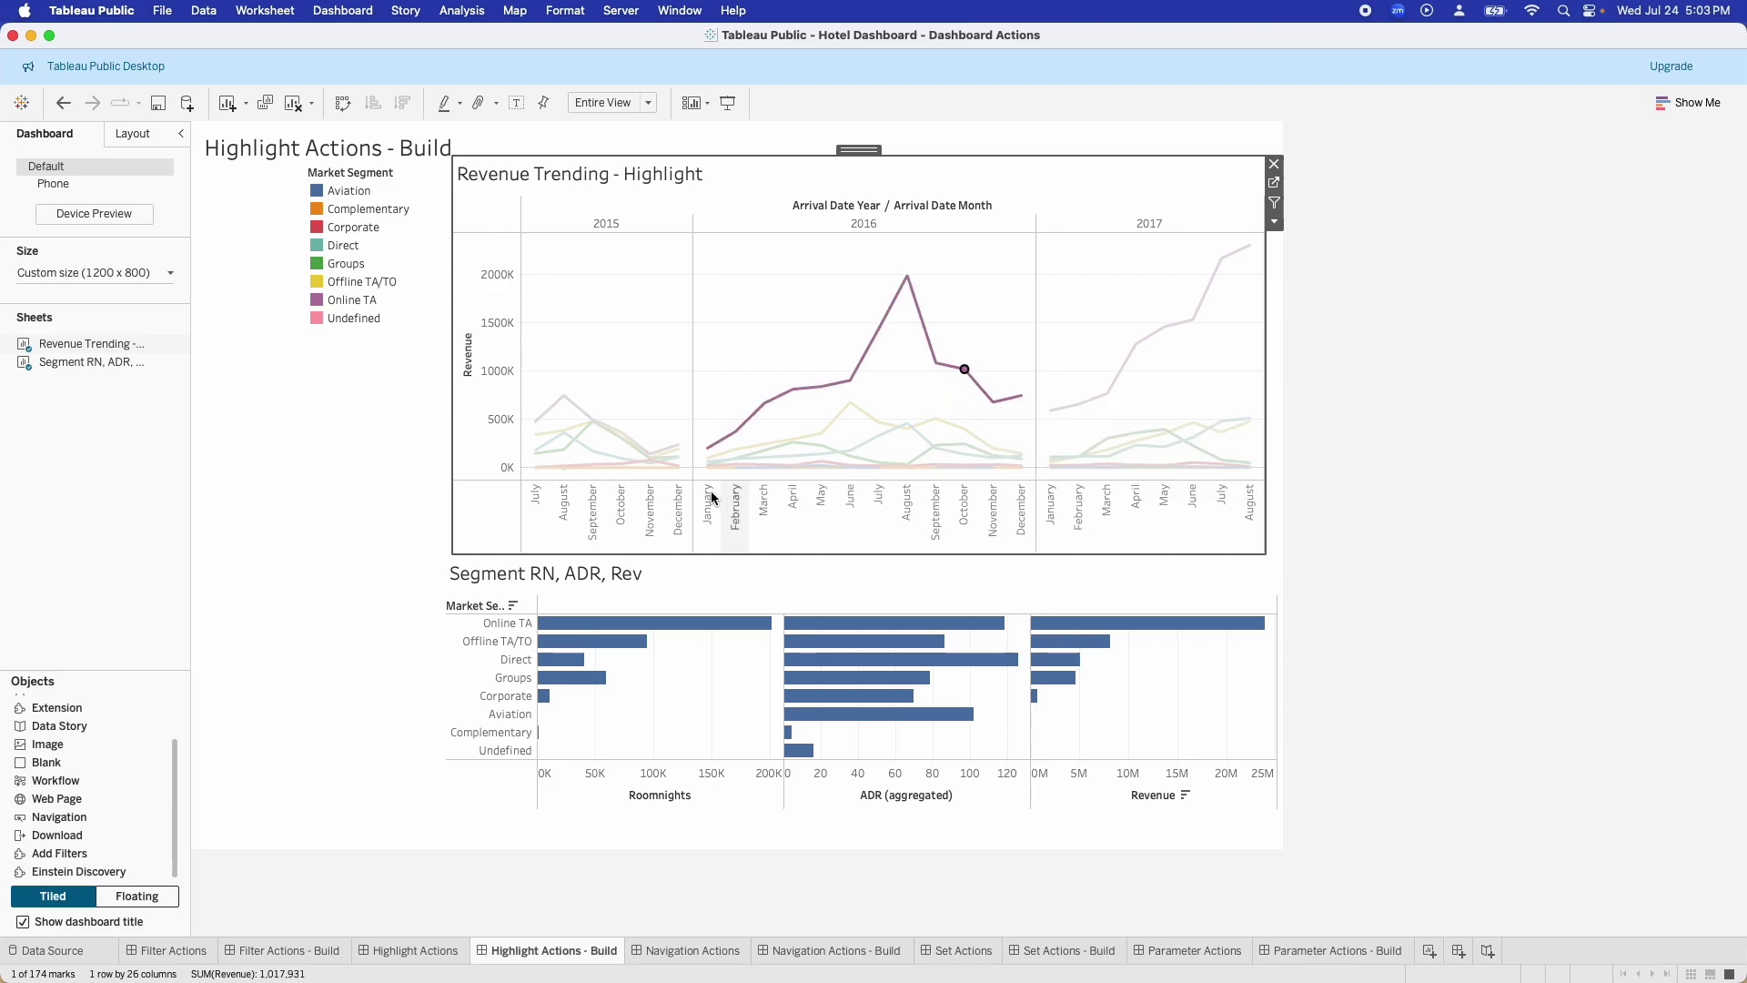
click(959, 390)
Step: Test selecting a segment in the Market Segment legend of the build dashboard and clear all selections
click(401, 285)
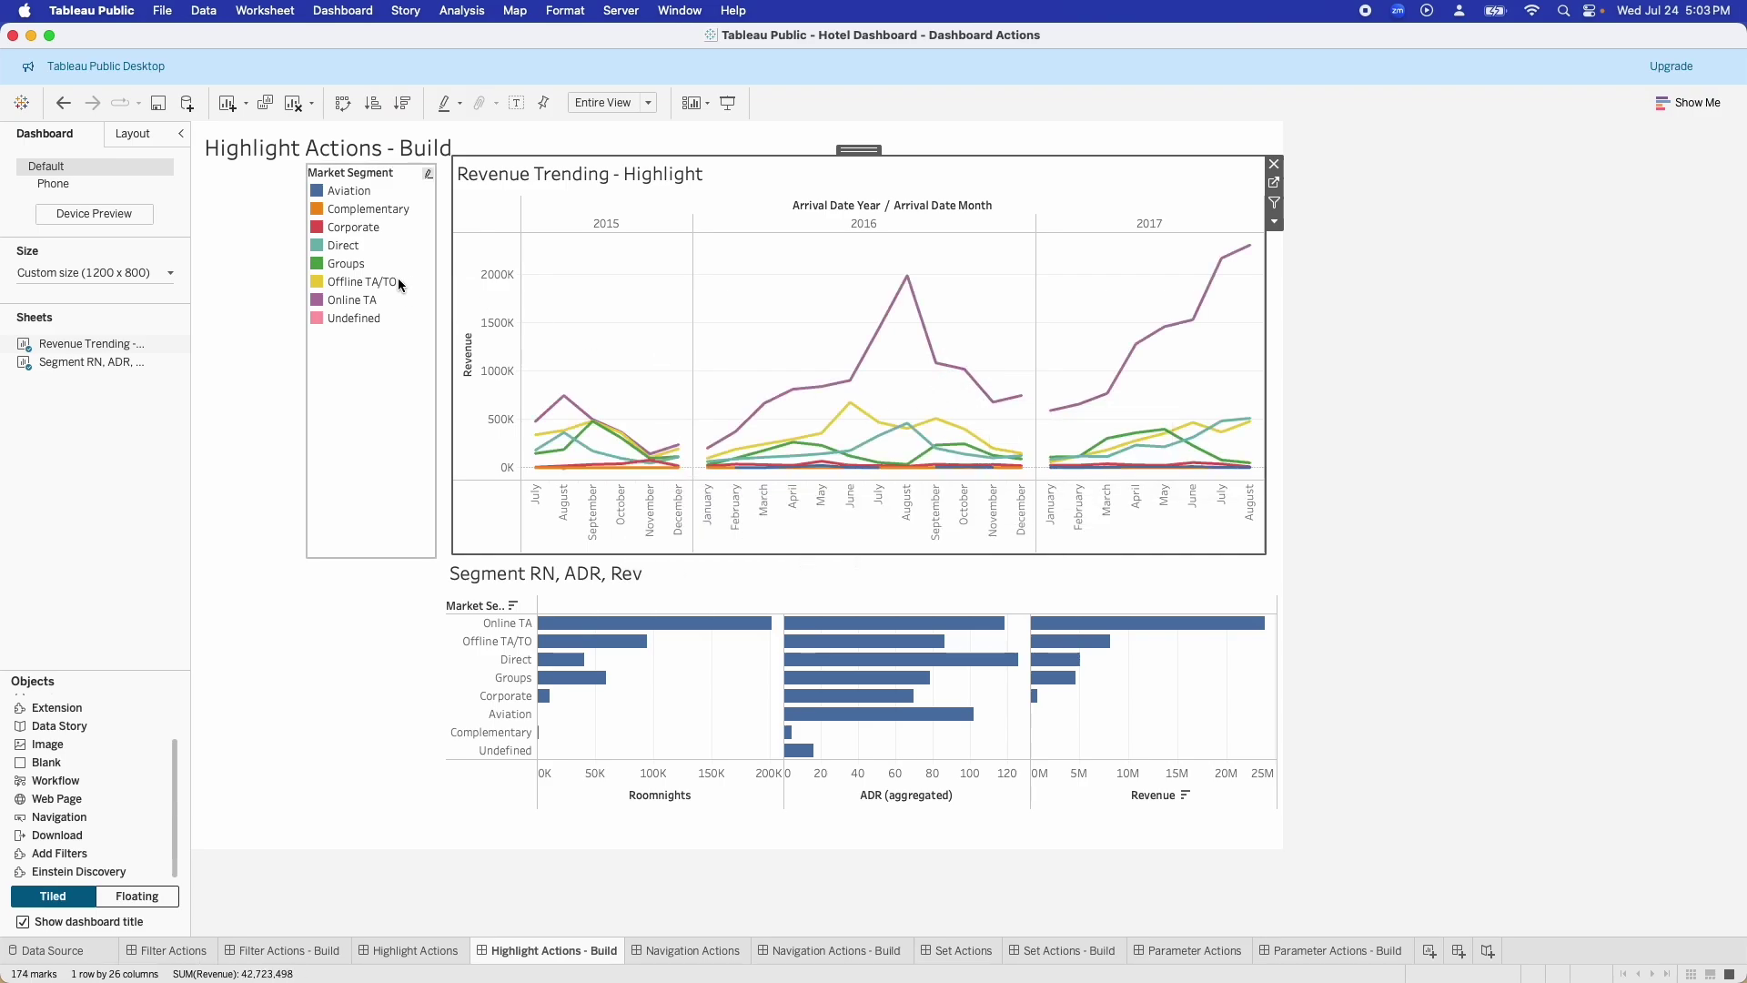
click(344, 240)
click(333, 377)
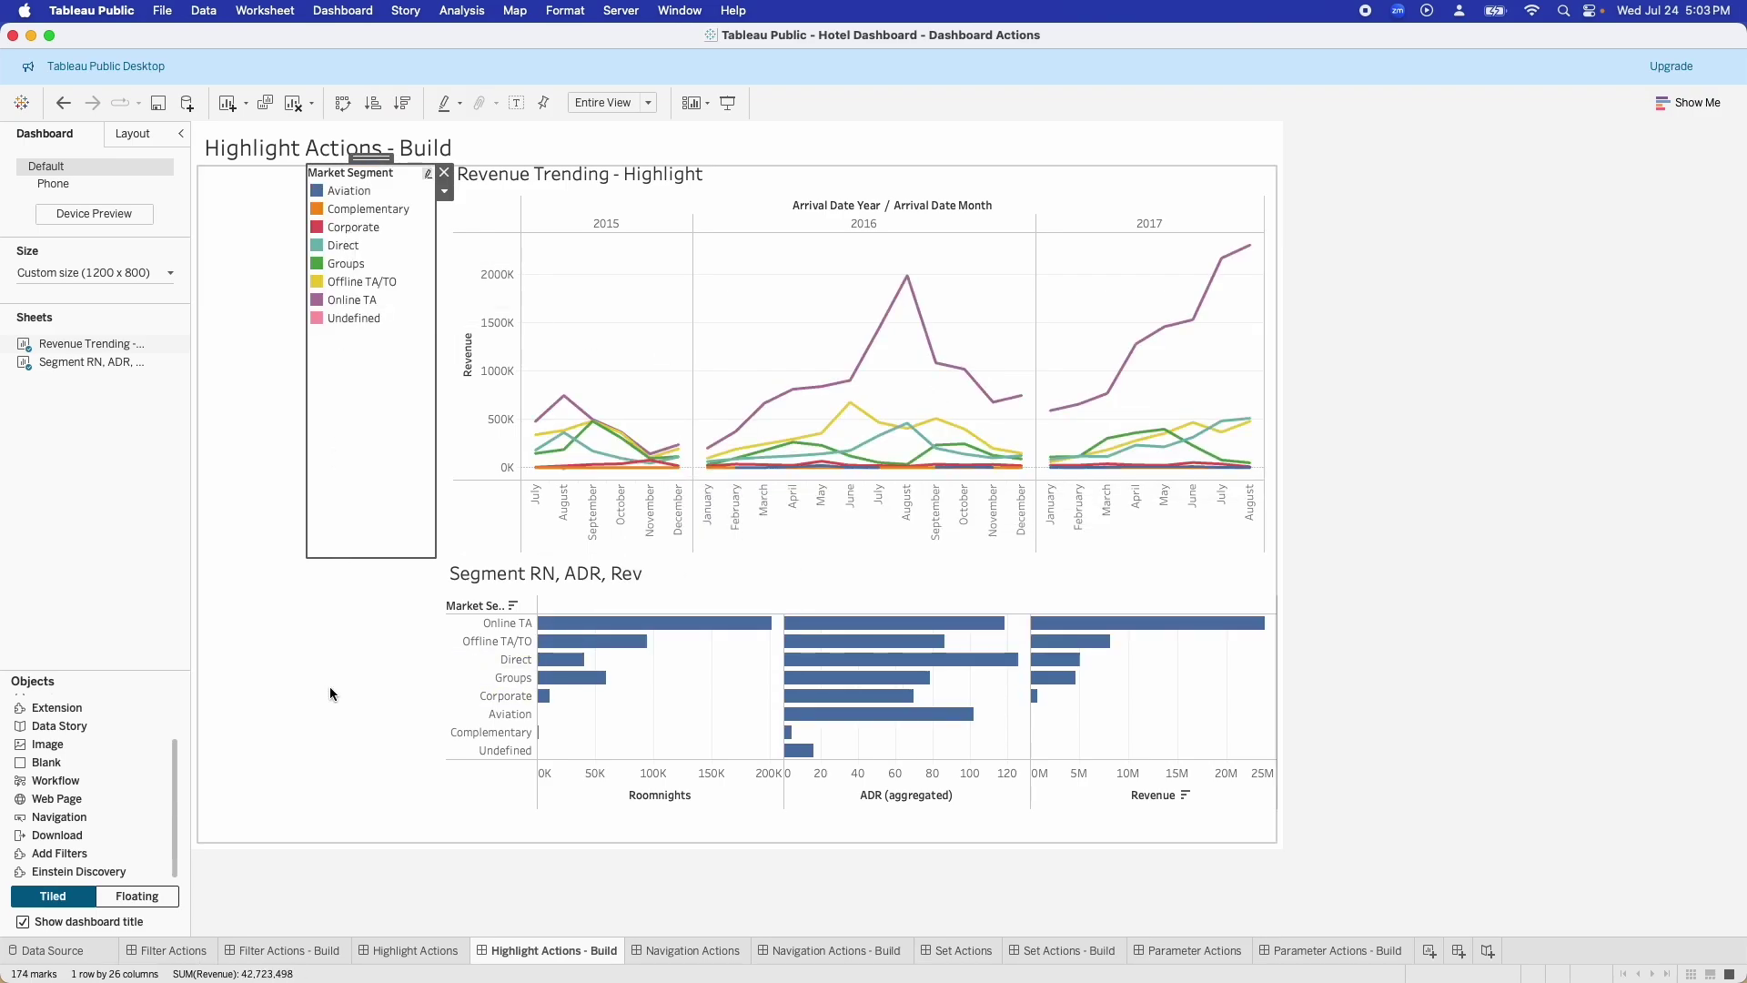
click(341, 639)
click(564, 712)
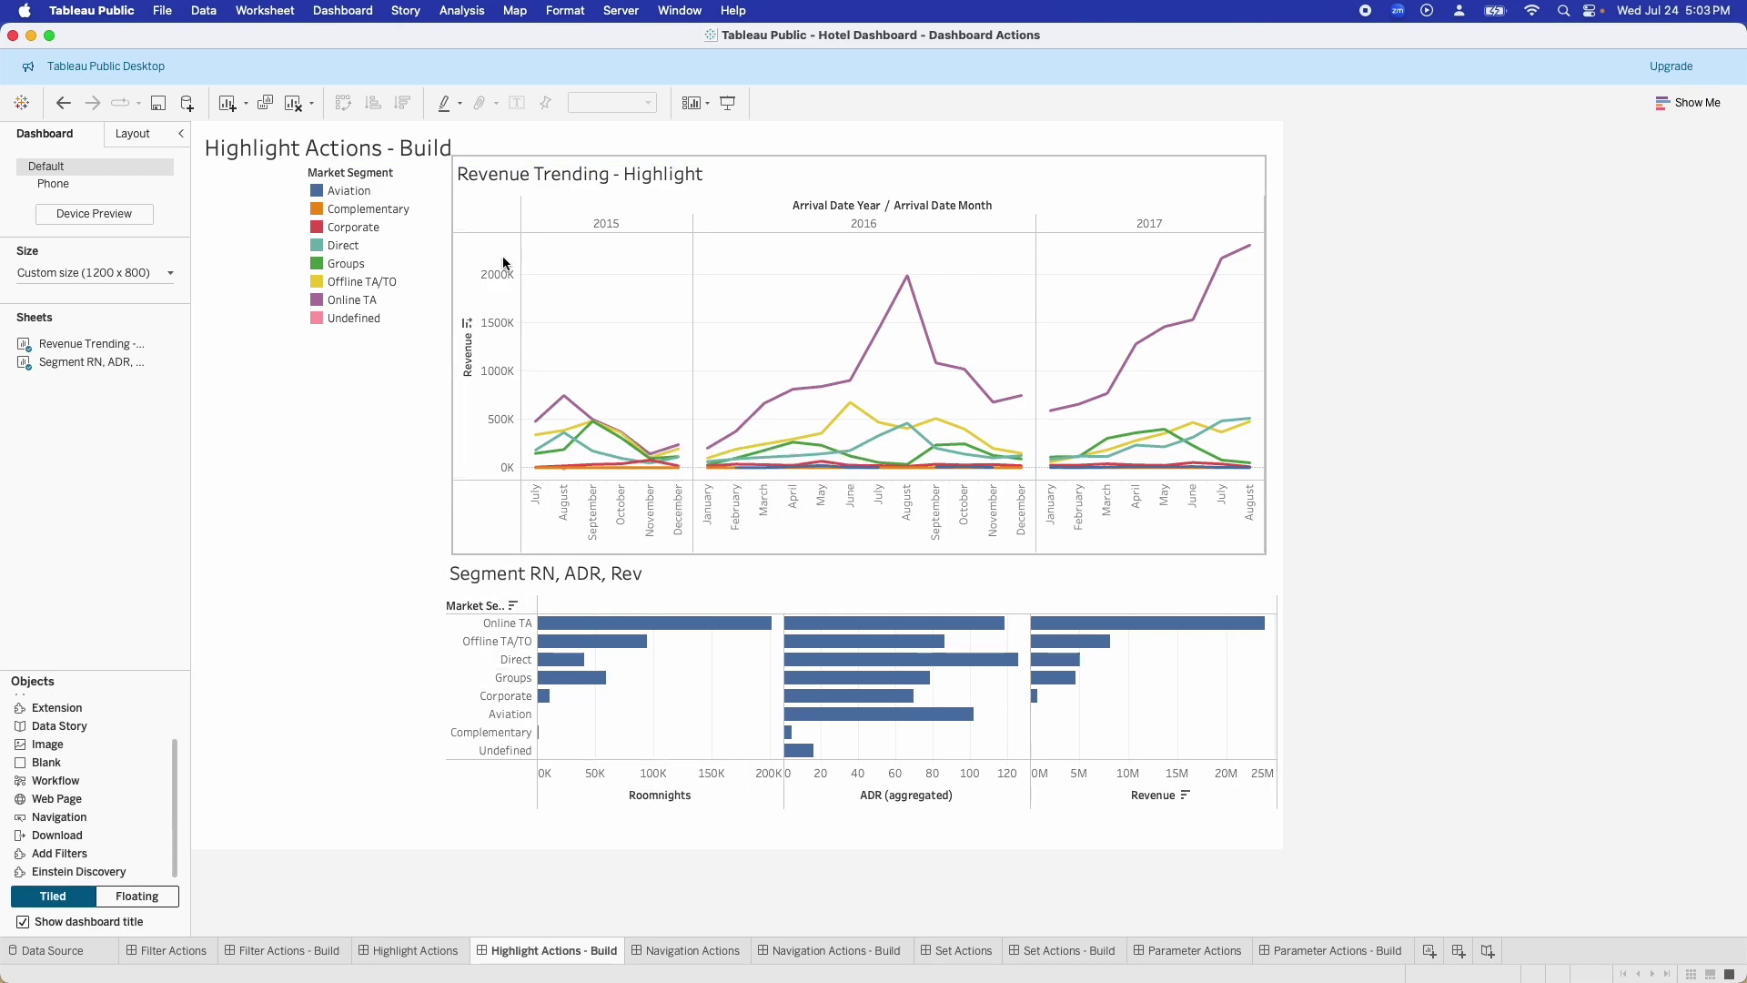
Step: Open the dashboard actions for this sheet only and start a new highlight action on the Highlight Actions - Build dashboard
click(351, 11)
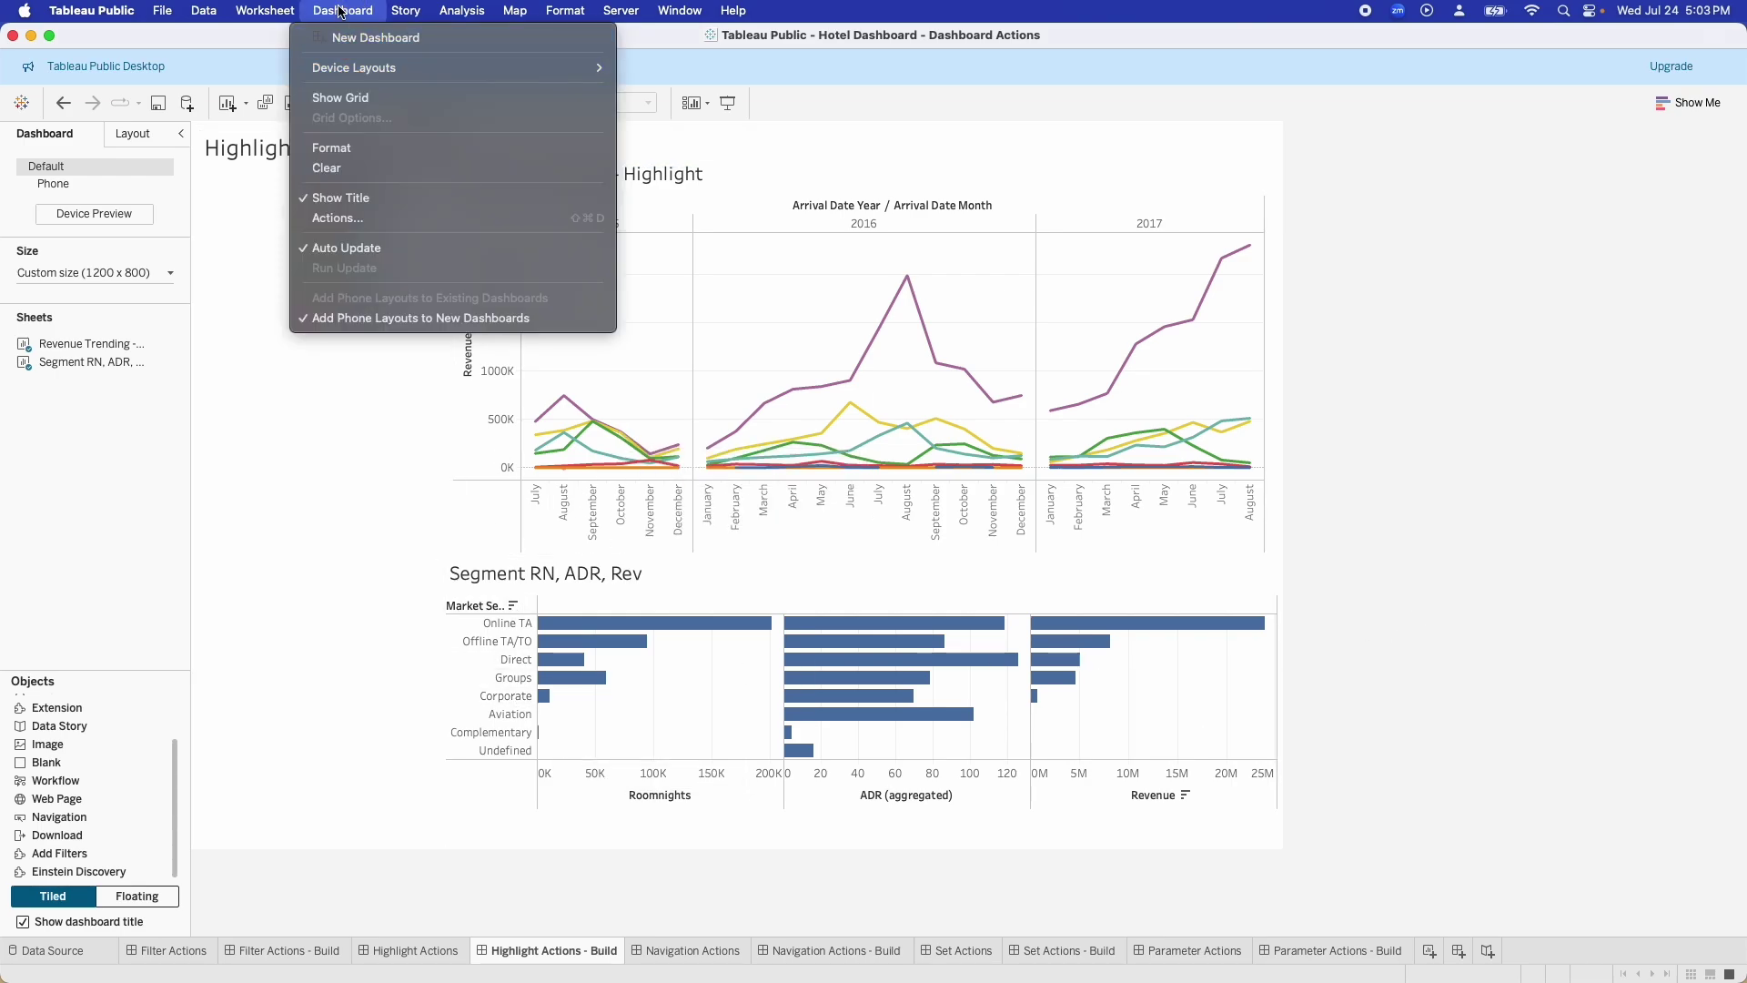
click(357, 219)
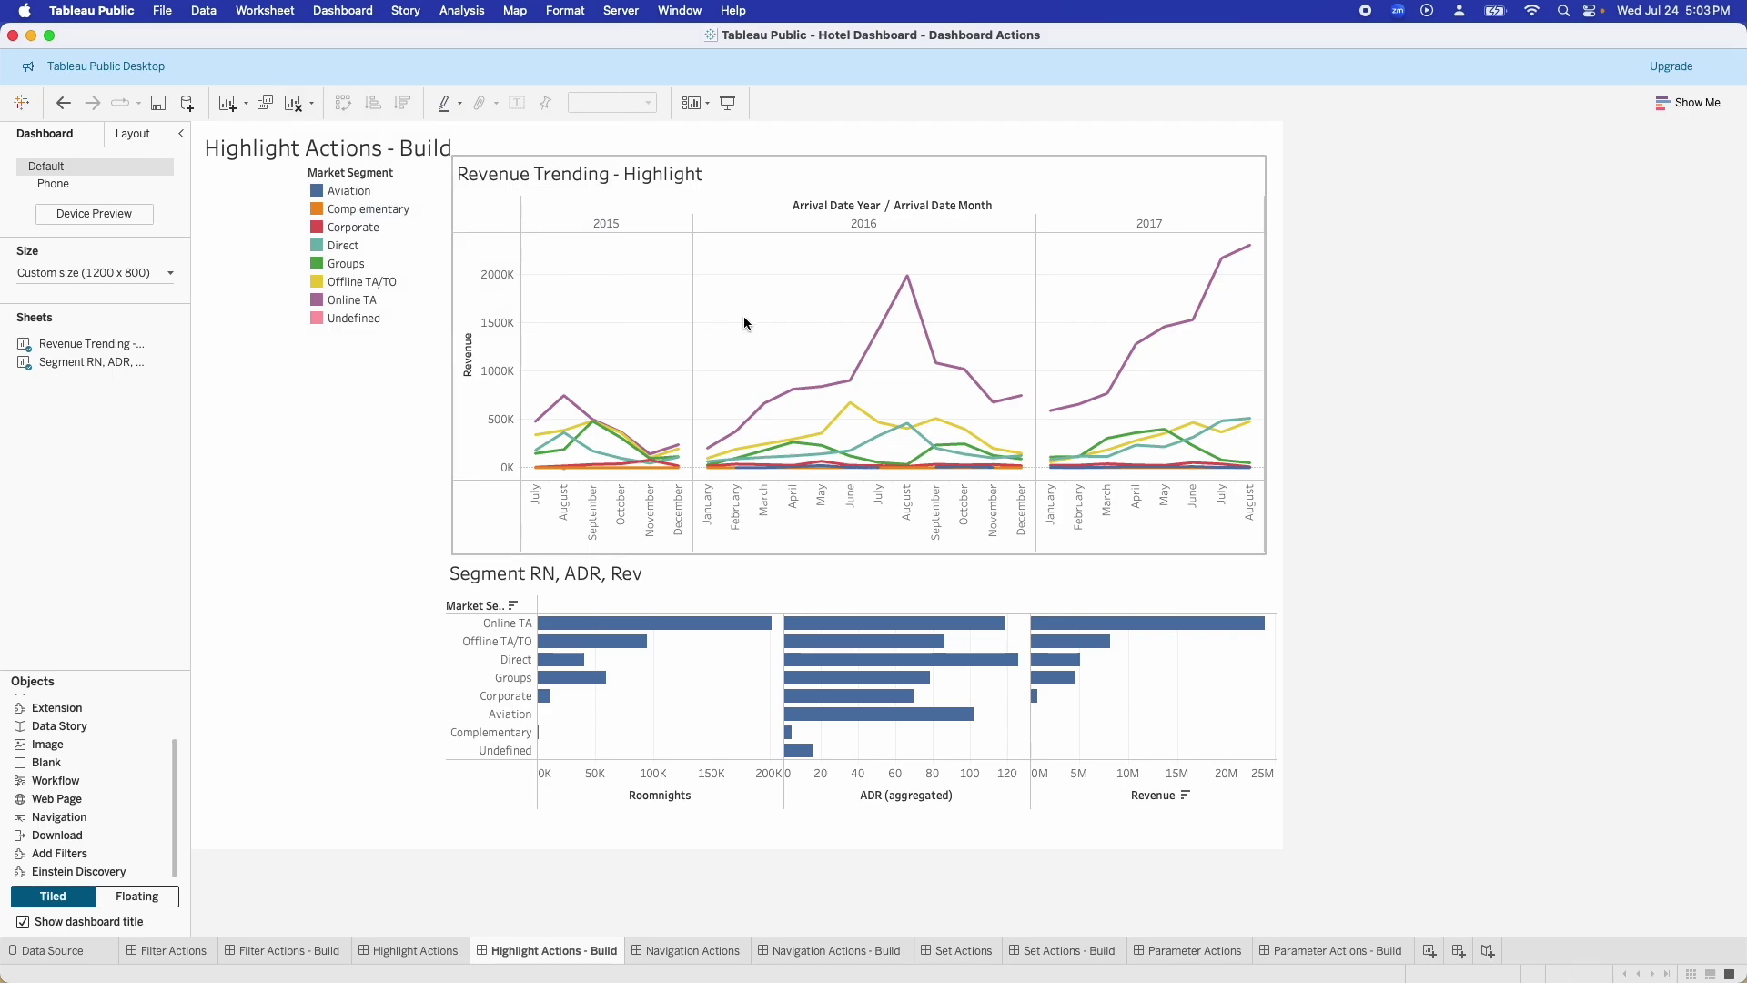
click(784, 438)
drag(866, 343, 660, 294)
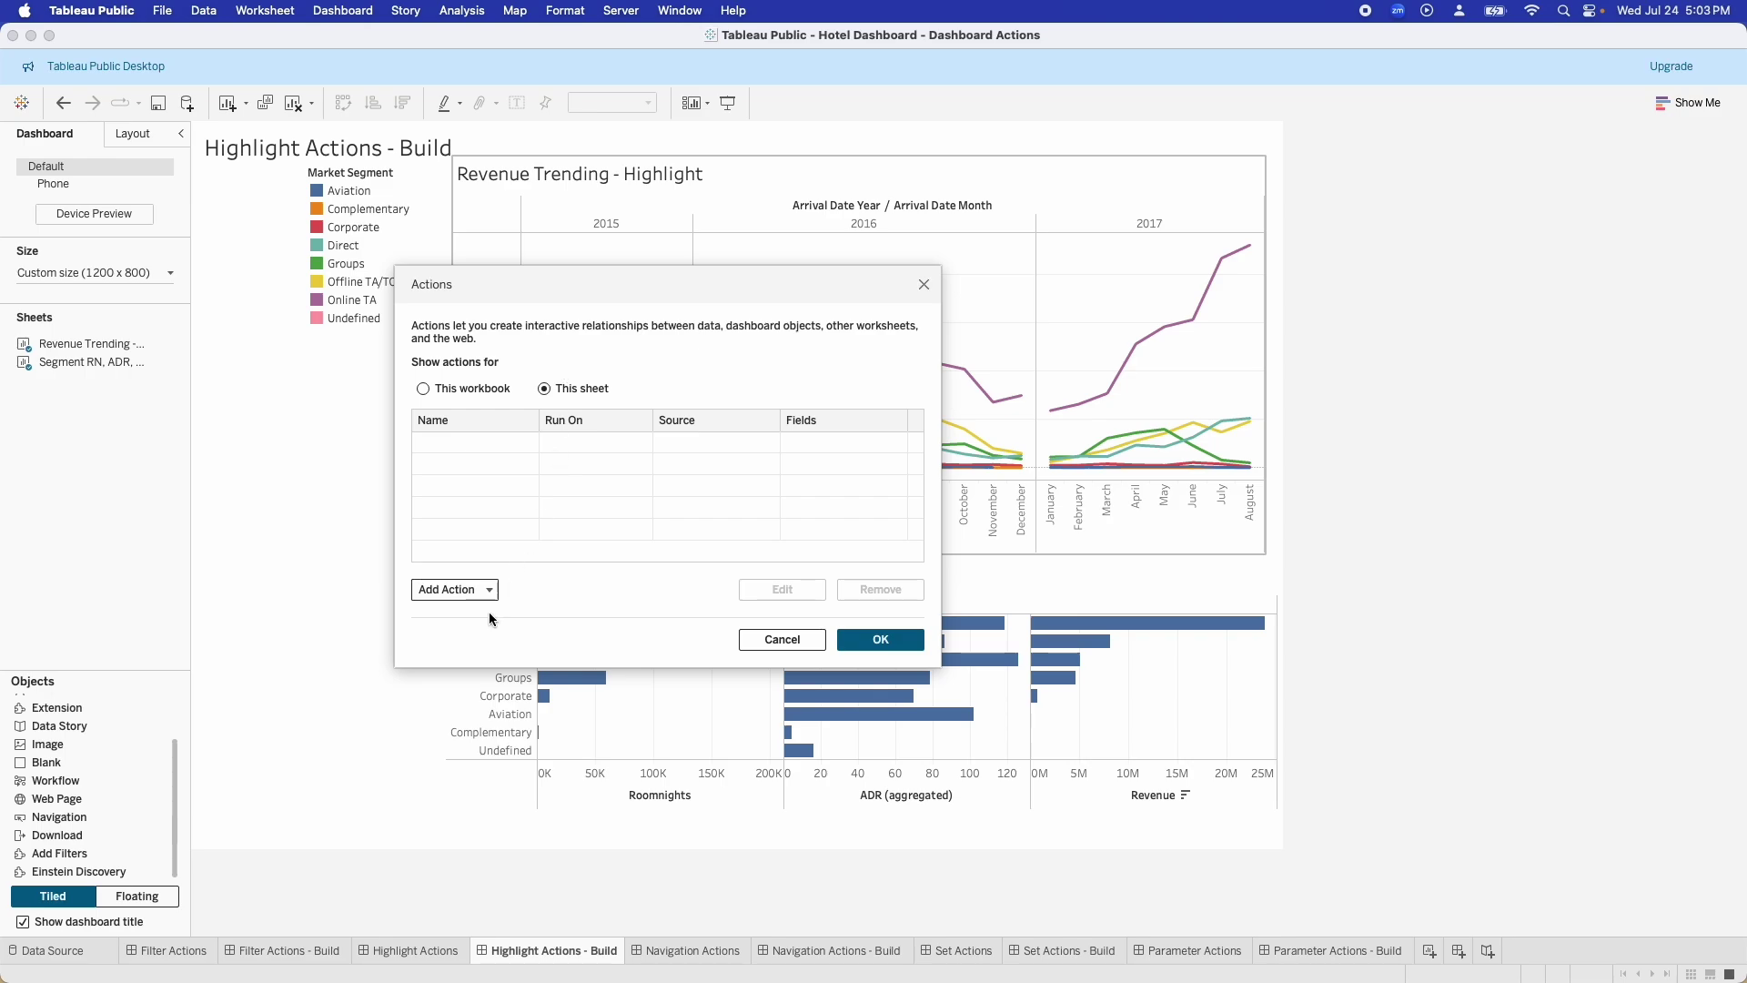
click(440, 589)
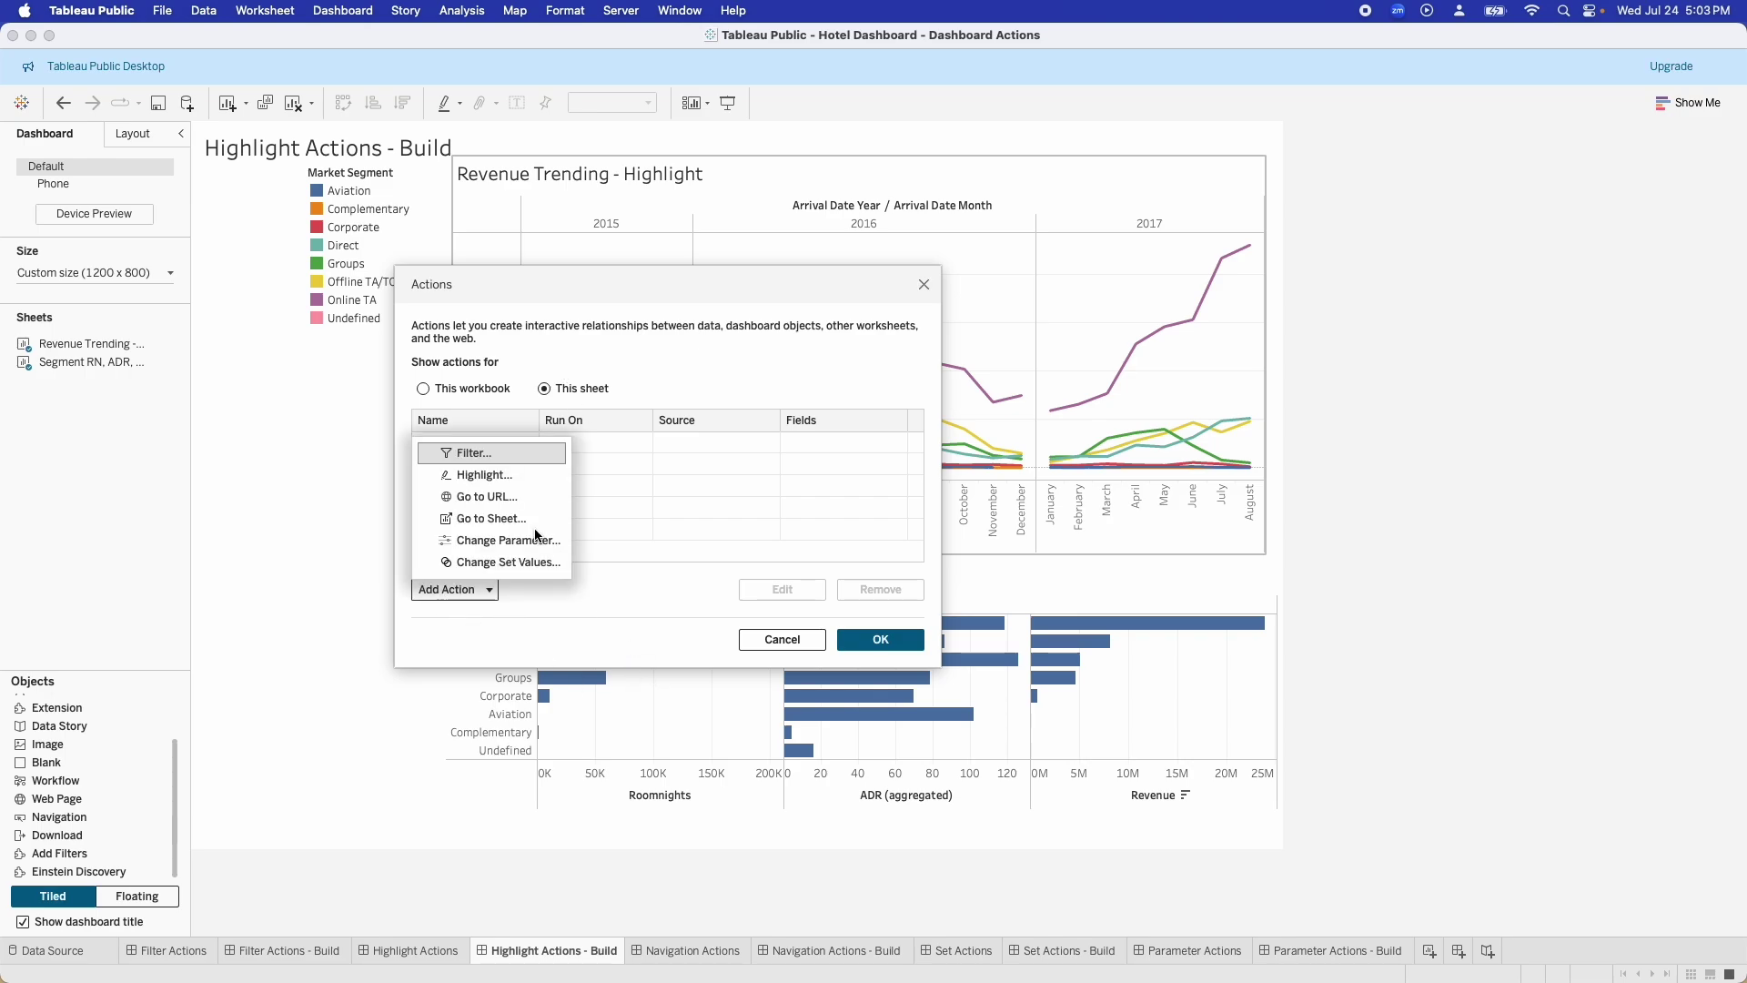
click(490, 482)
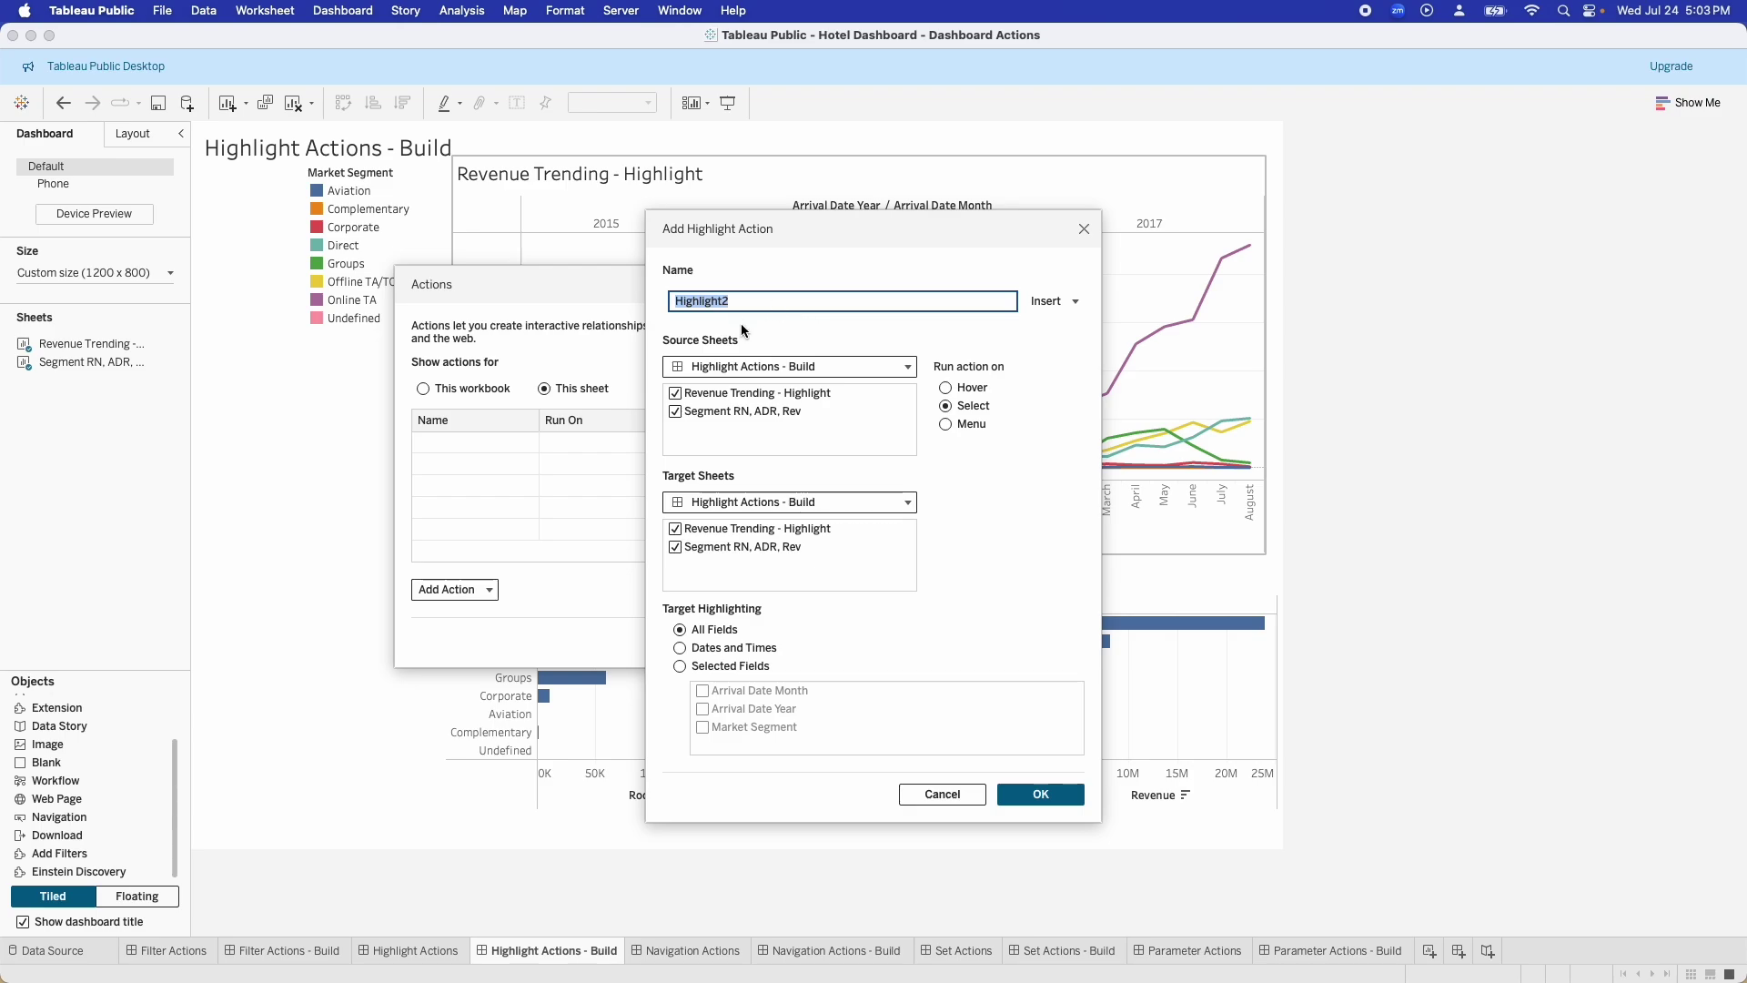
click(804, 336)
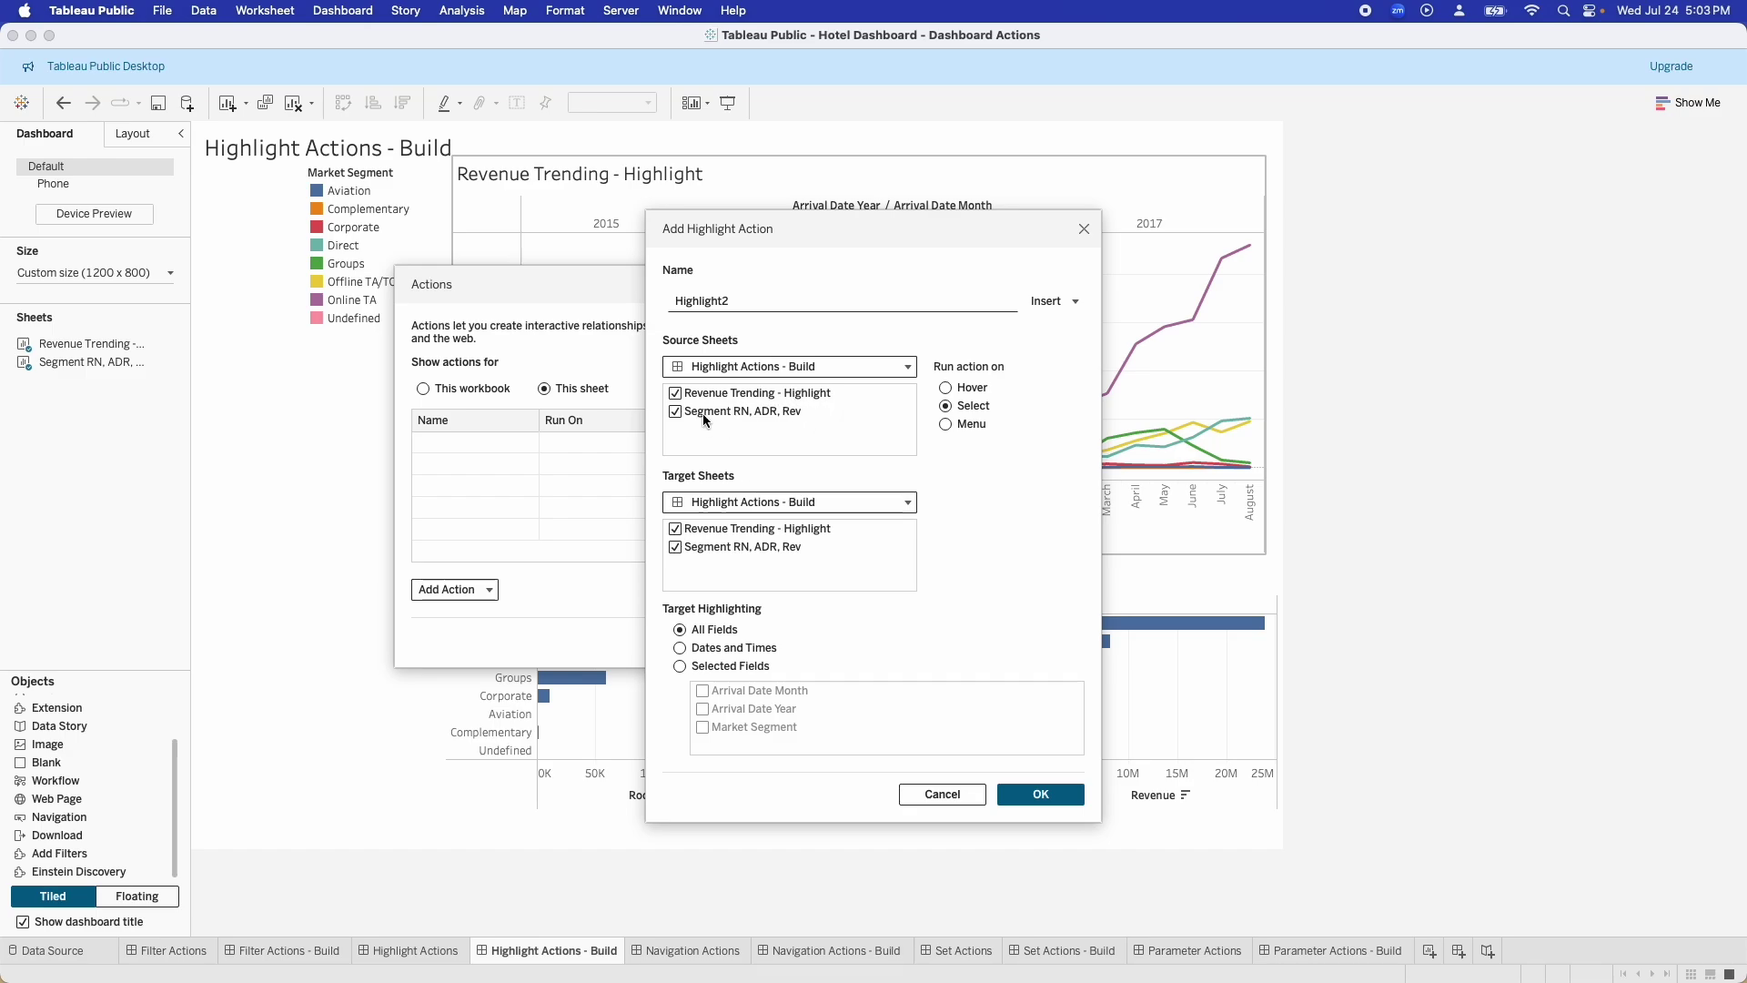
drag(776, 222, 973, 136)
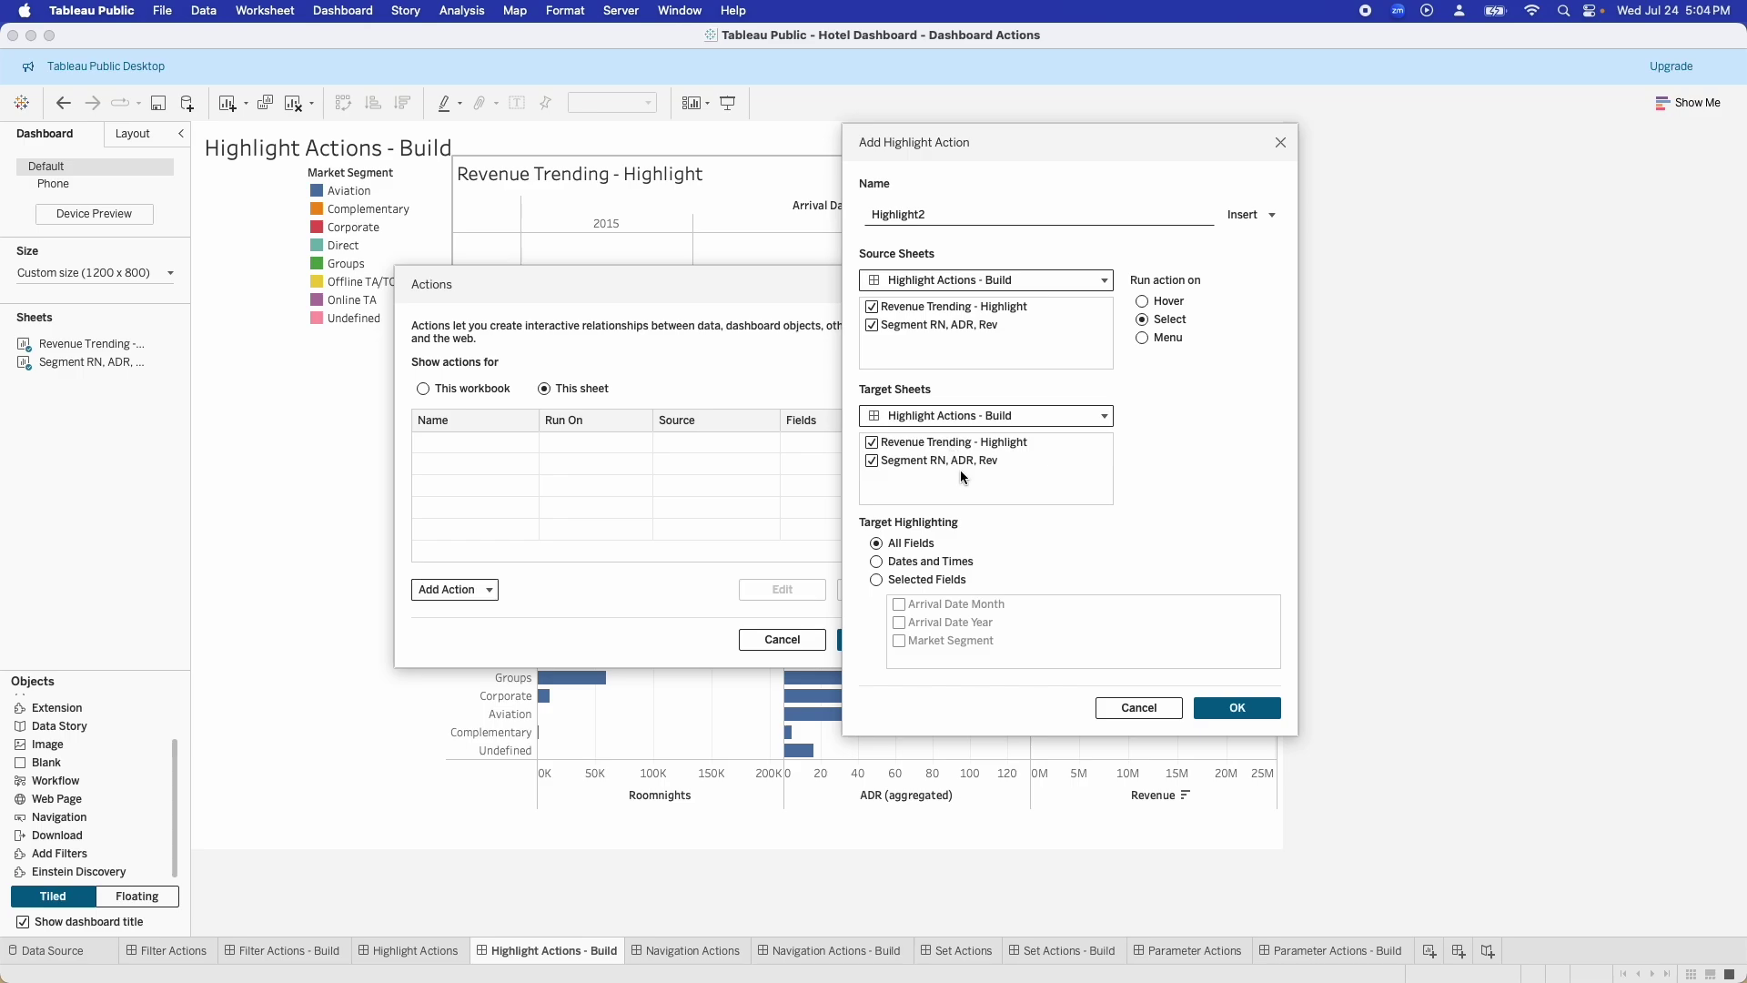
Step: Limit the highlight action's target highlighting to the selected field Market Segment and save the action
click(927, 581)
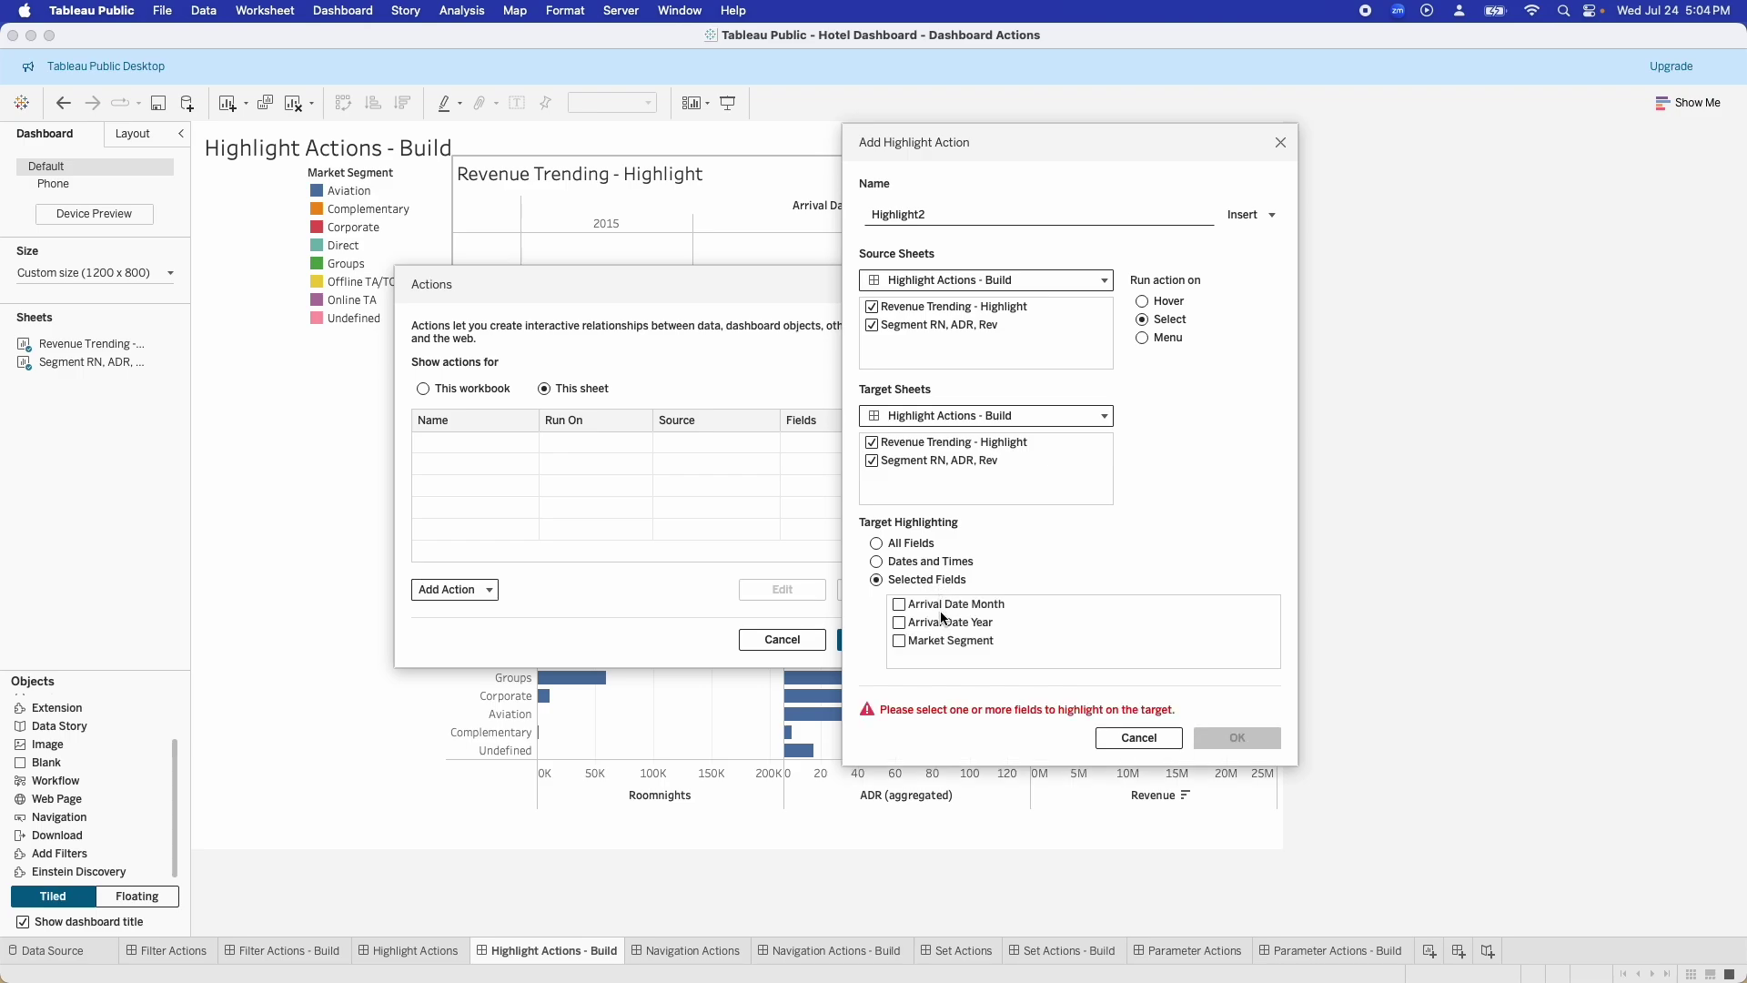
click(900, 641)
click(900, 605)
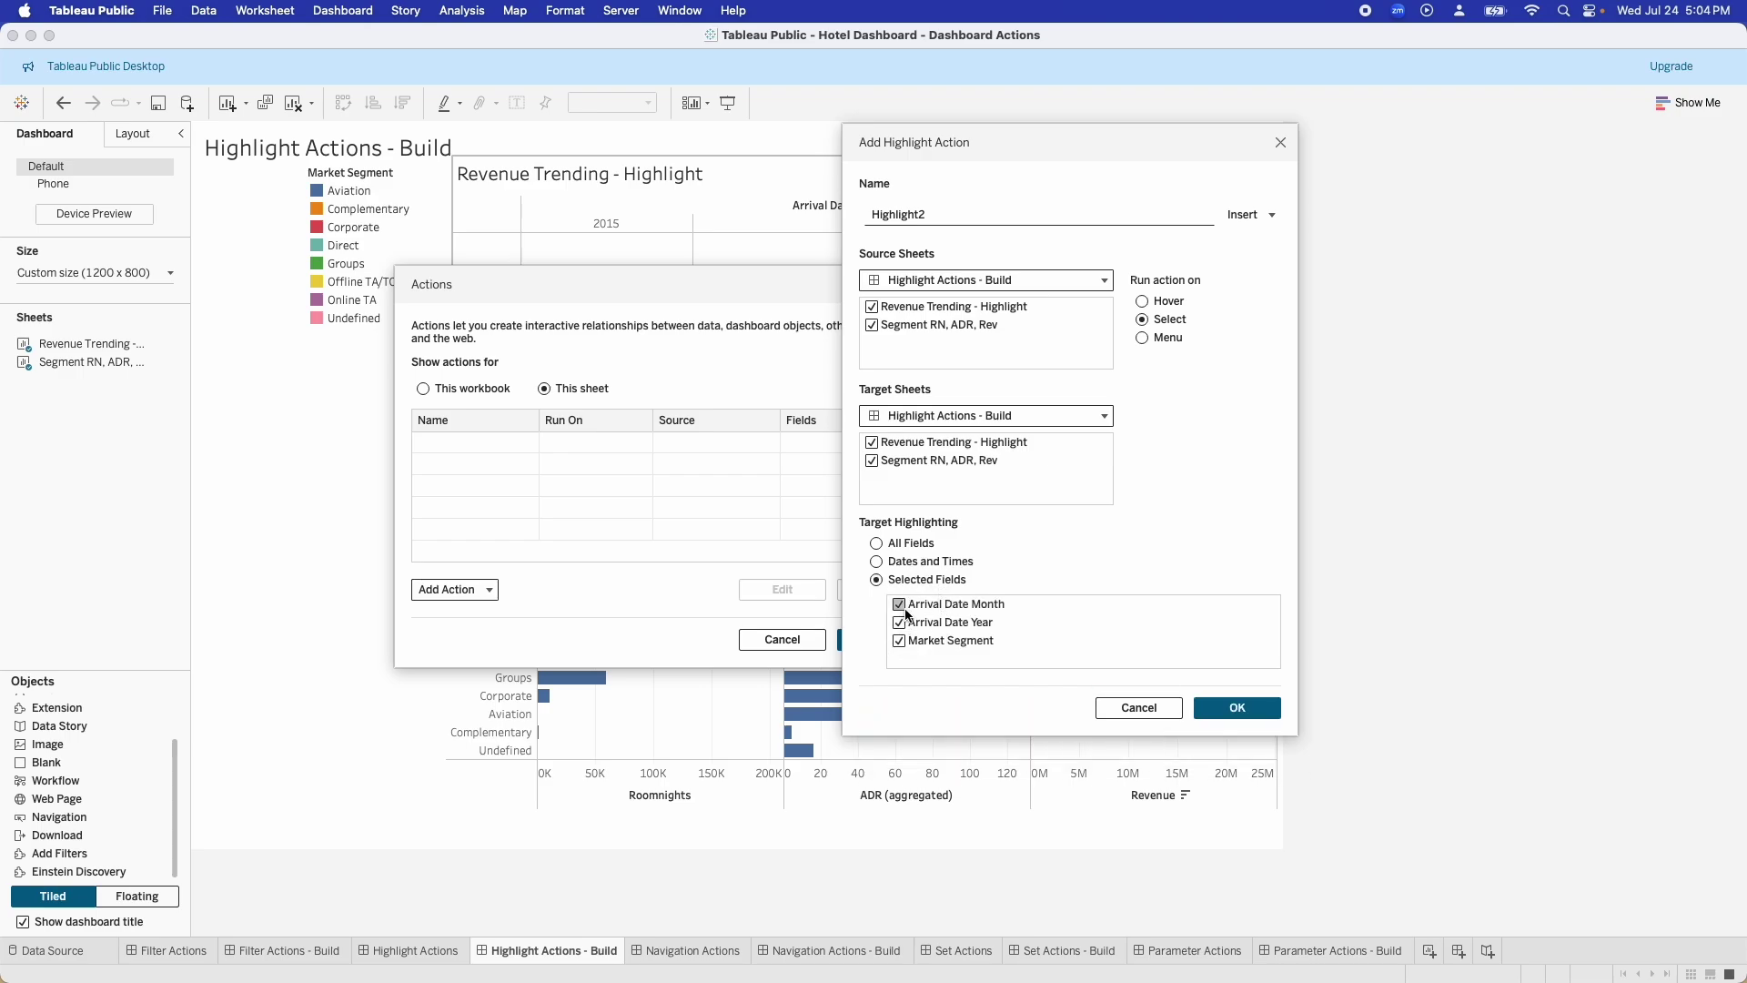
click(900, 606)
click(900, 641)
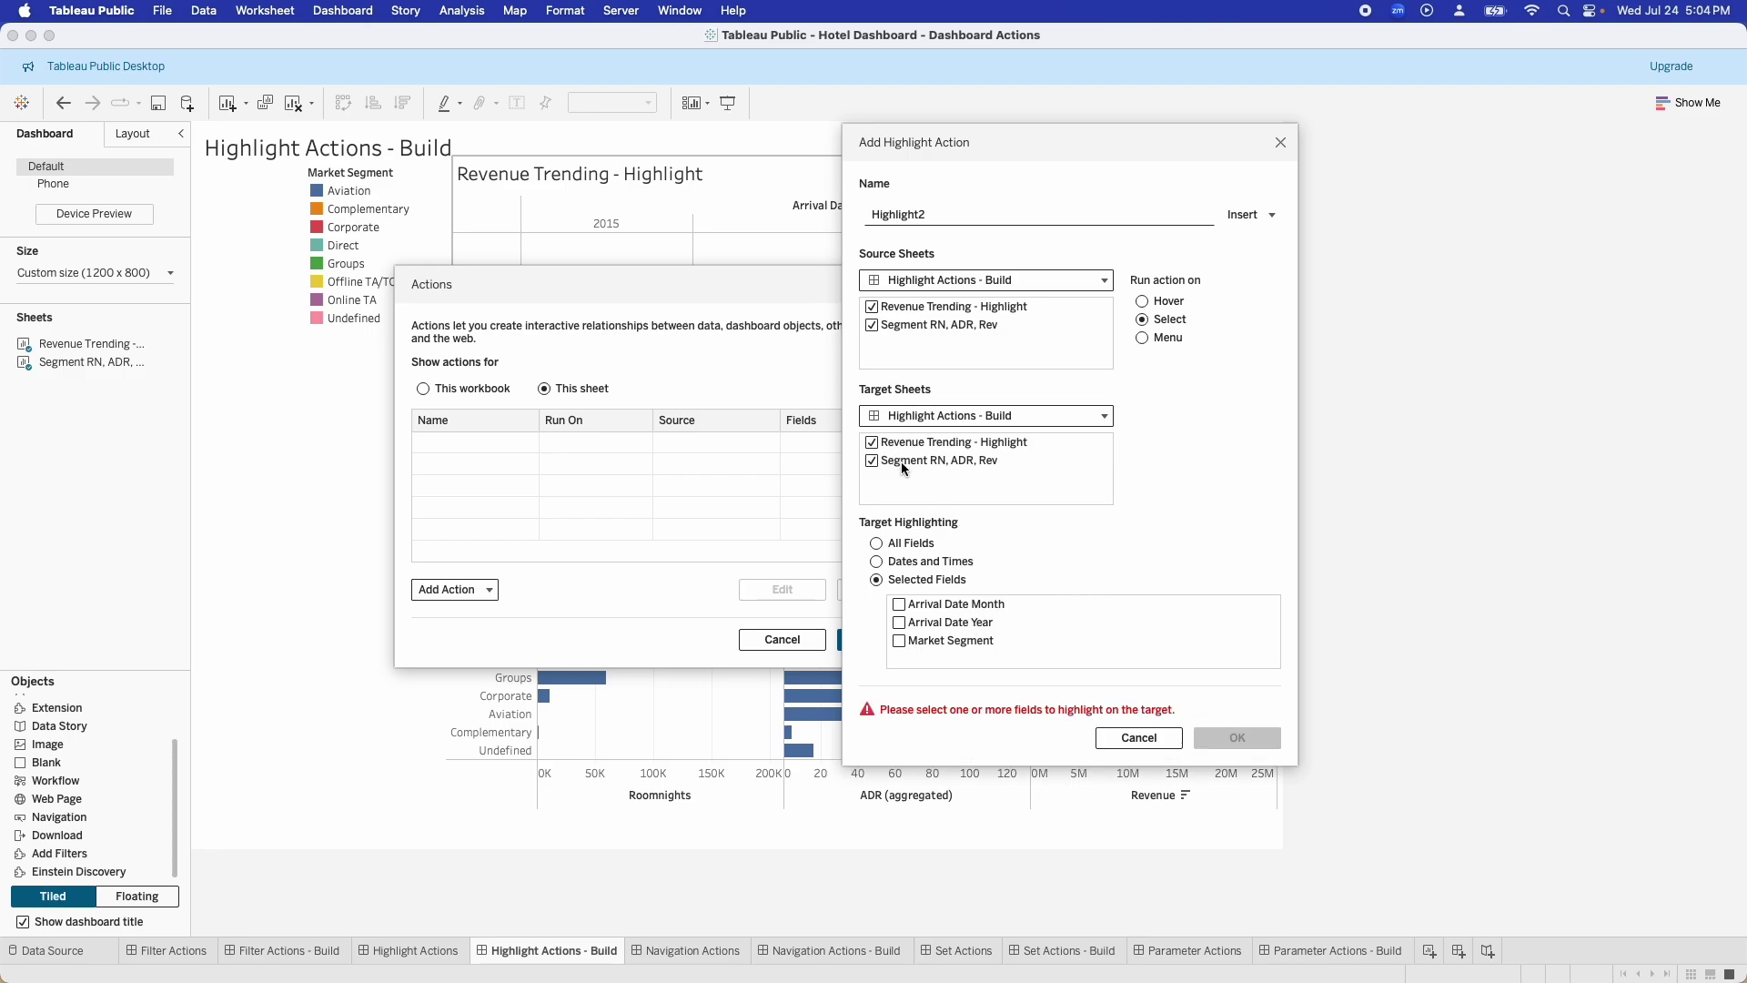
click(899, 641)
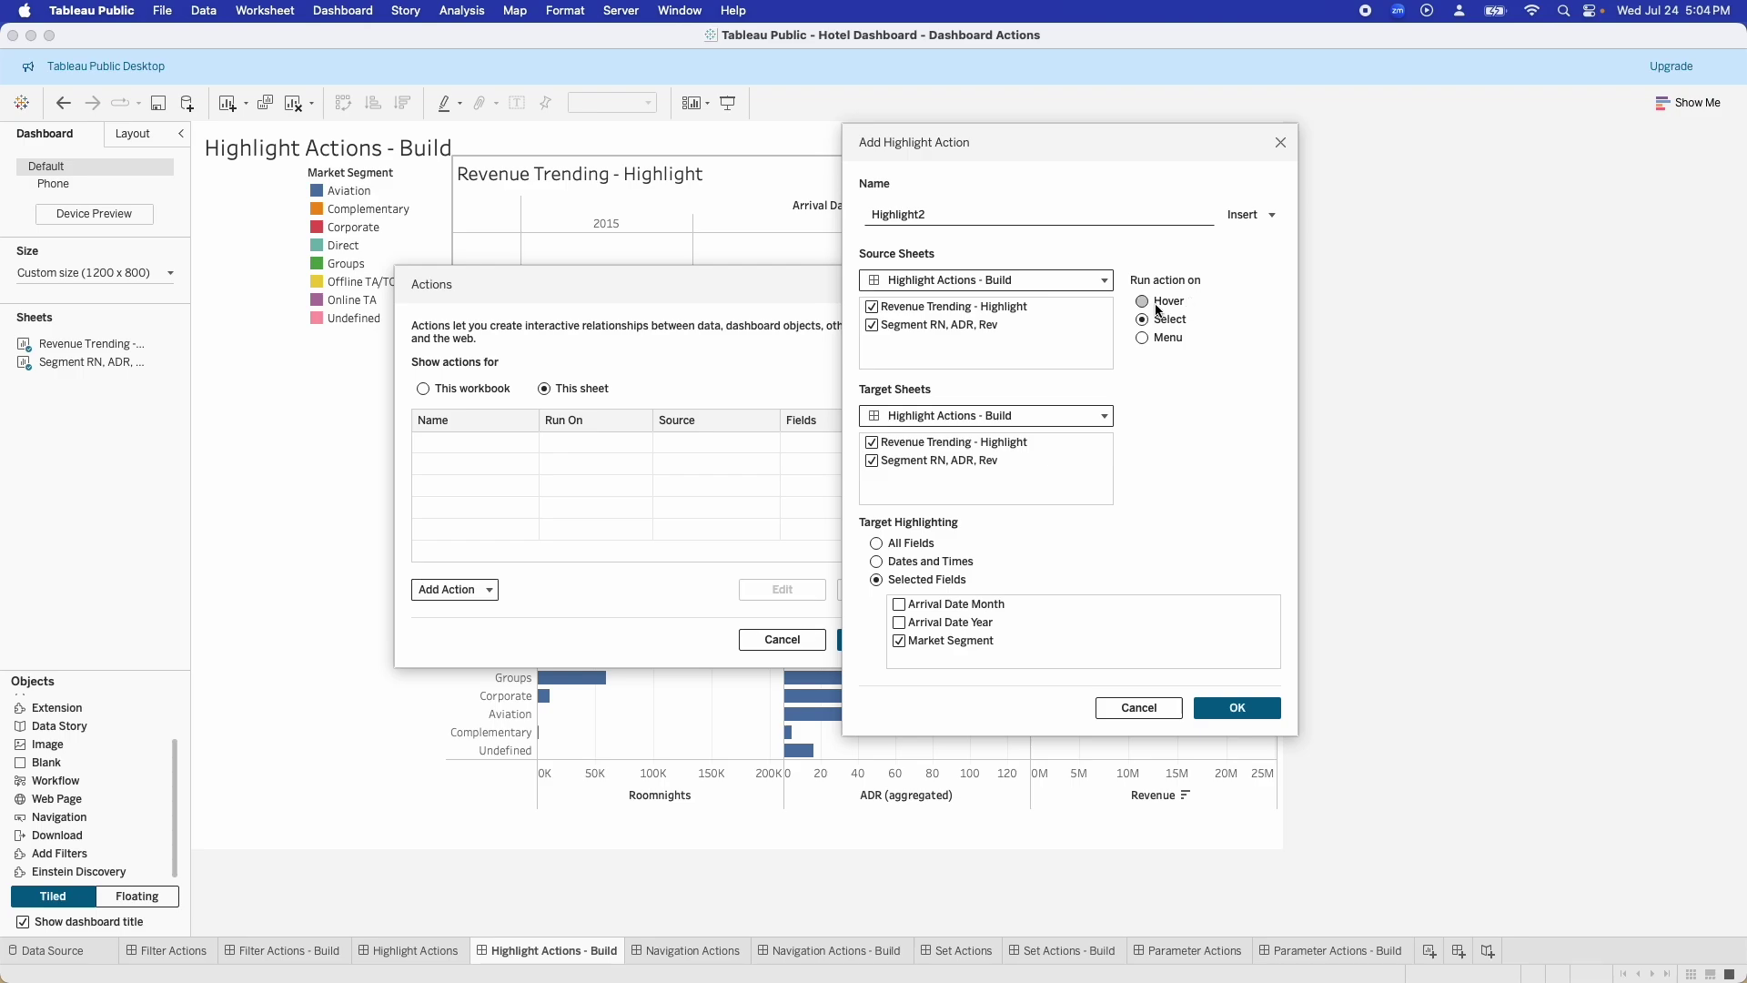
click(1224, 709)
click(890, 639)
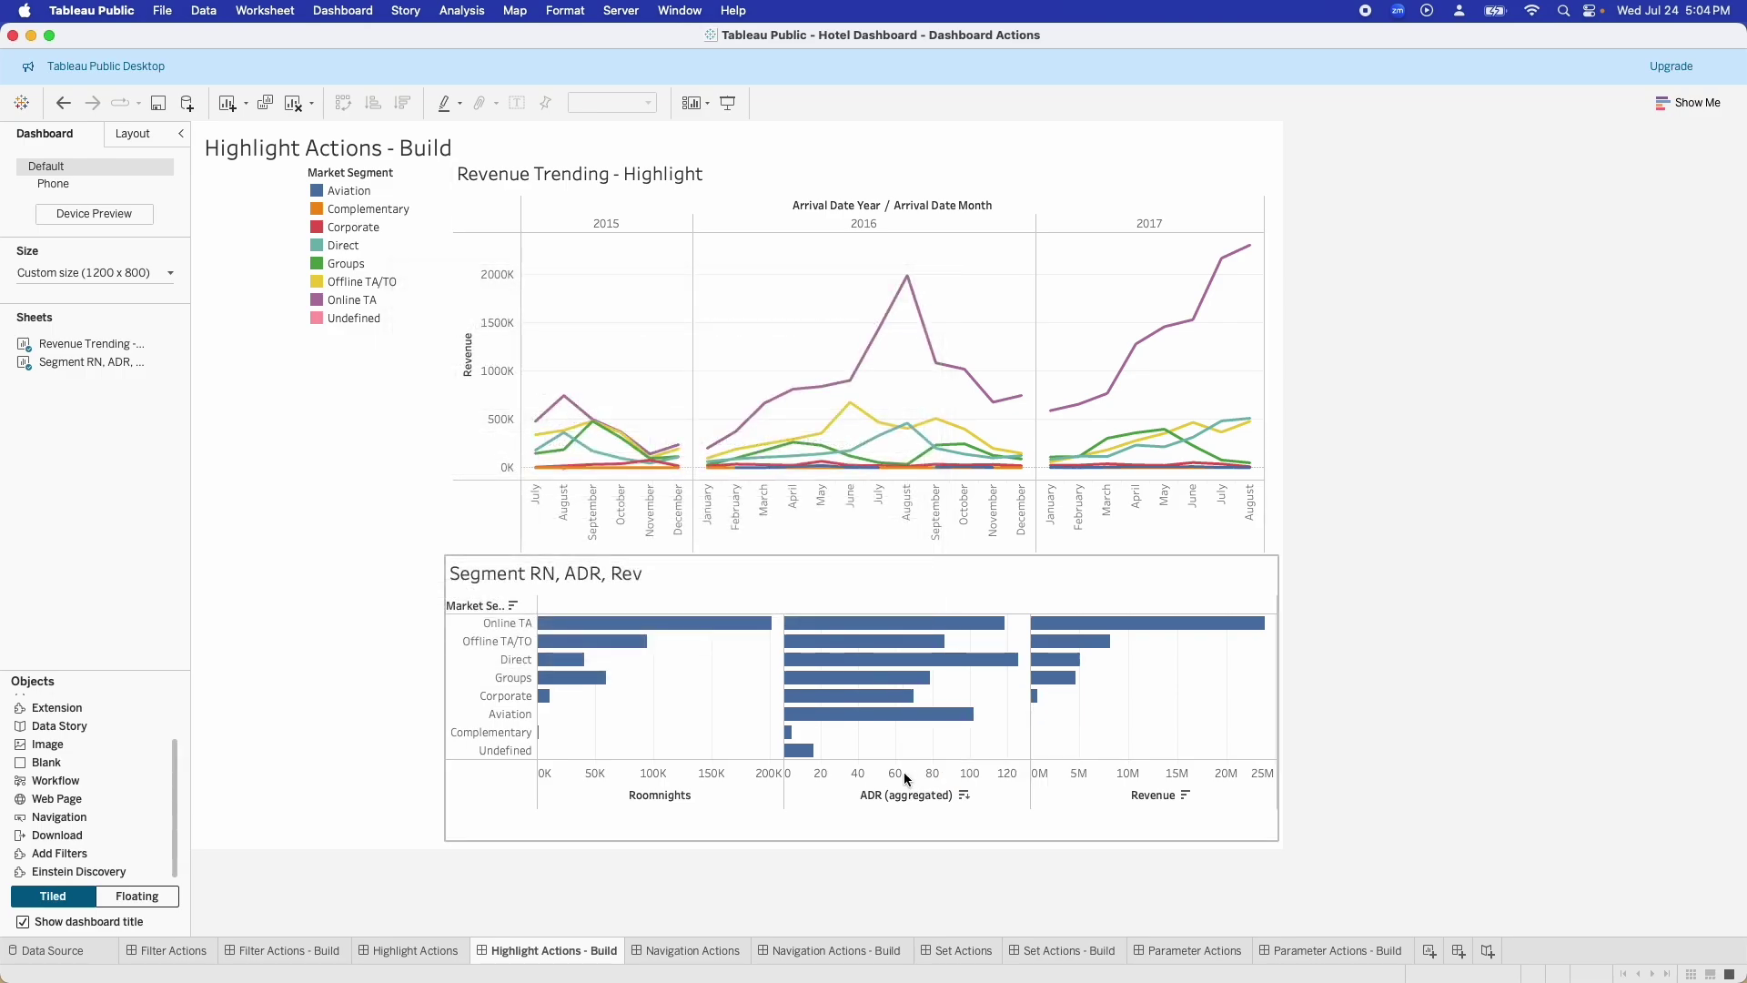
Step: Test the highlighting with the Online TA August 2015 point, the Corporate row and the Online TA August 2016 peak, clearing the selection
click(565, 396)
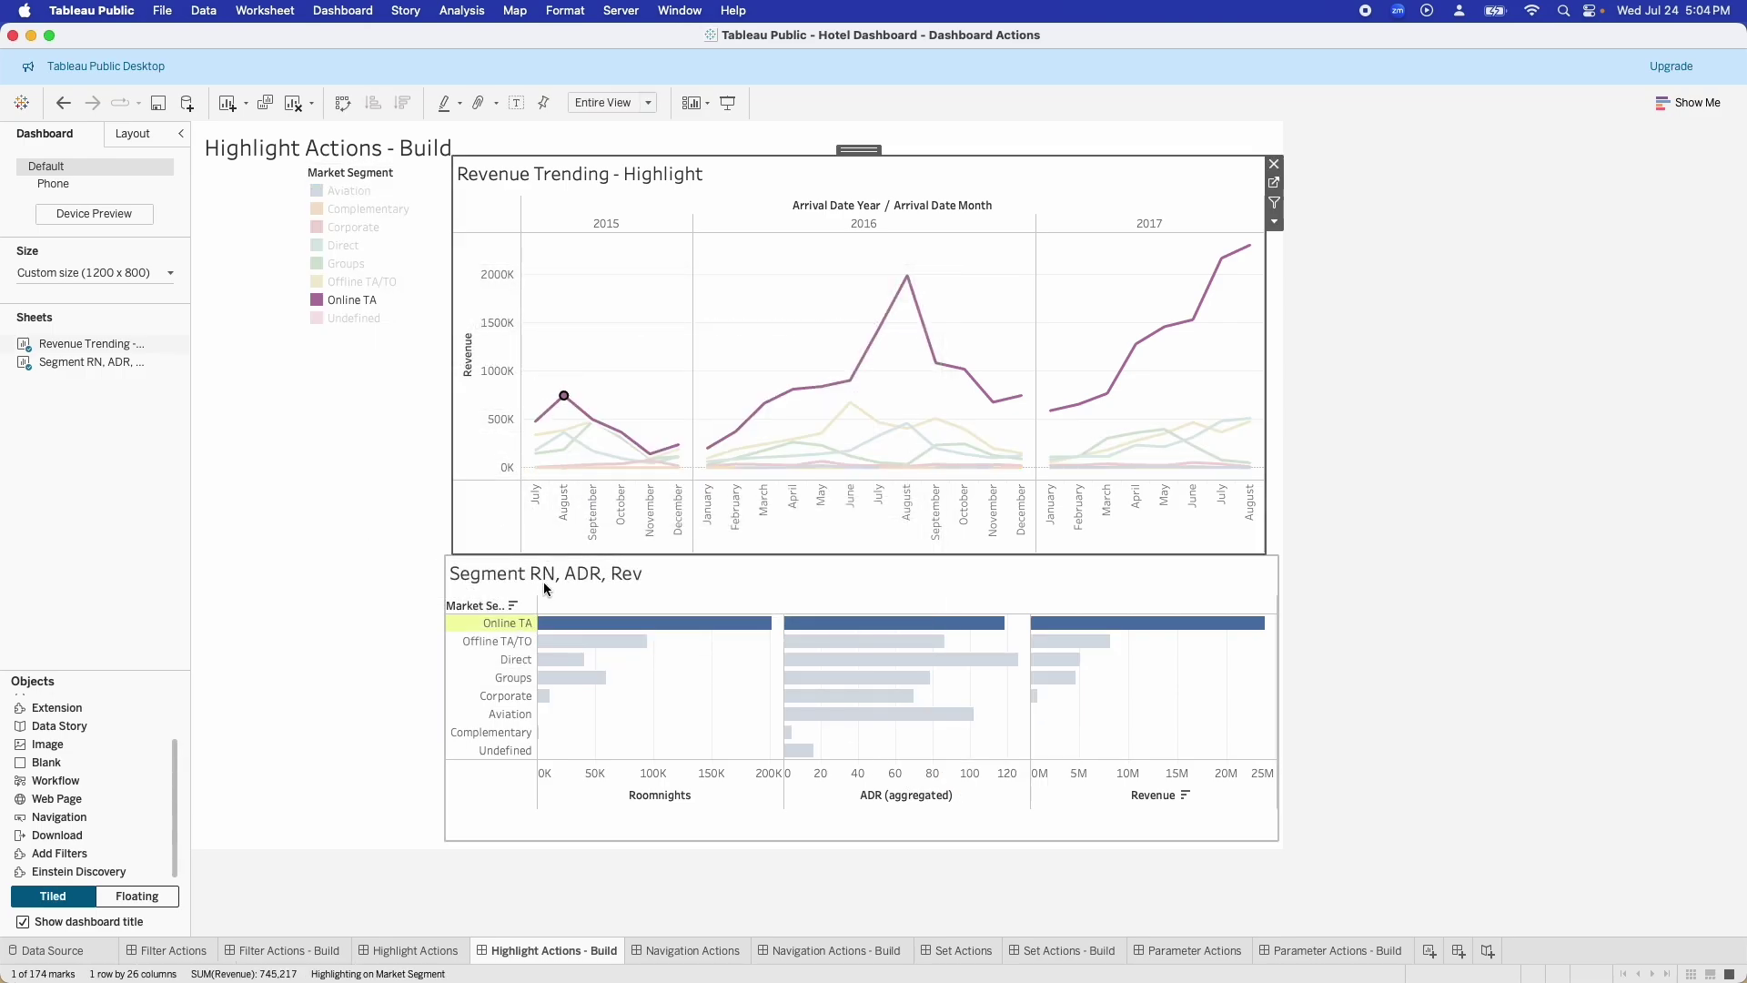
click(505, 696)
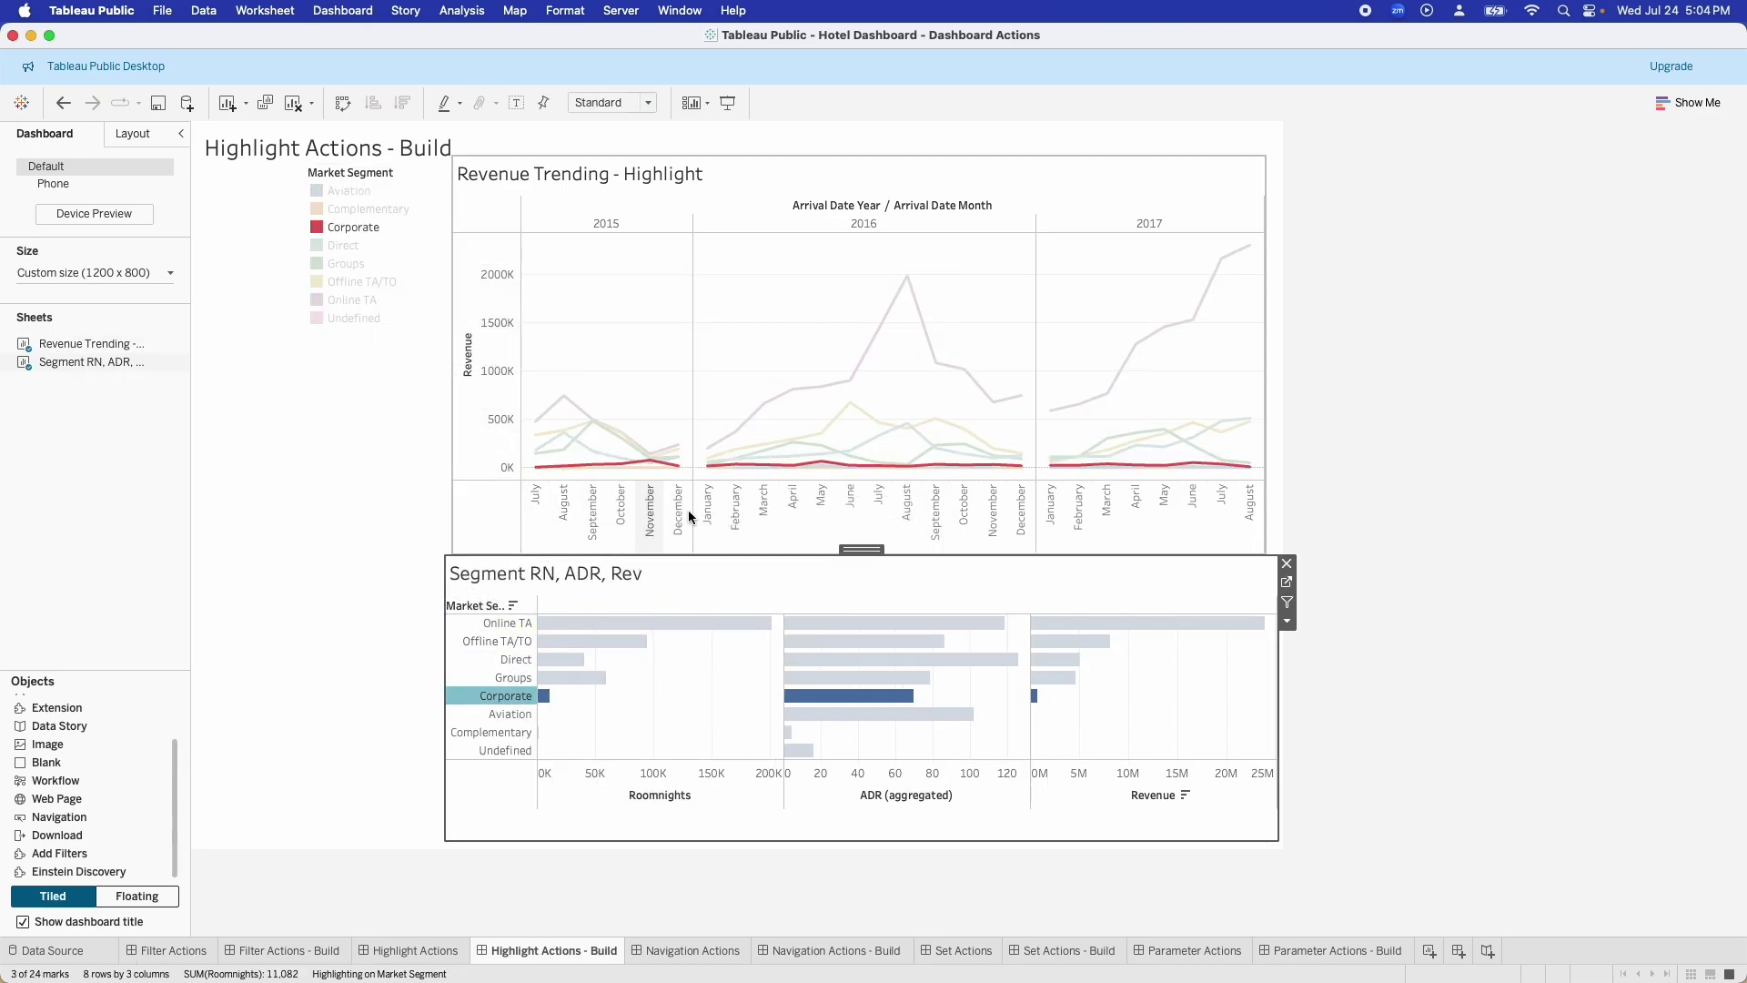
click(850, 384)
click(906, 278)
click(884, 363)
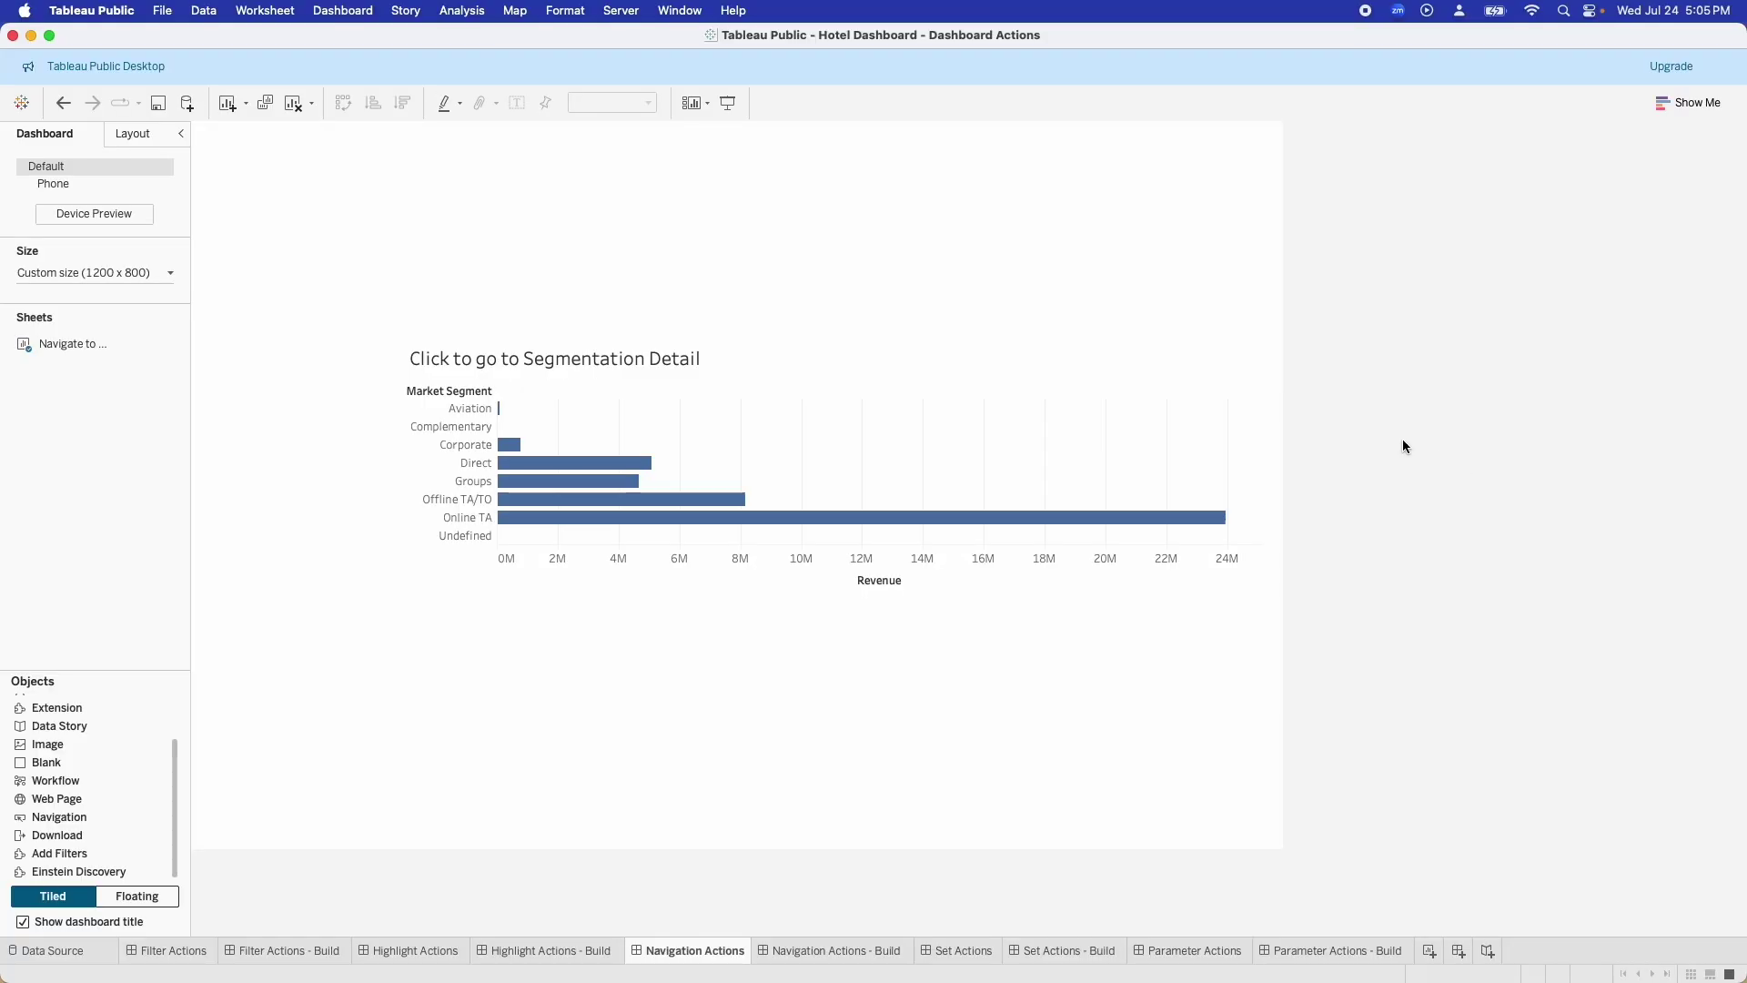
Step: On the Navigation Actions dashboard, test the jump to Highlight Actions twice from the Corporate segment, returning and clearing the selection each time
click(470, 446)
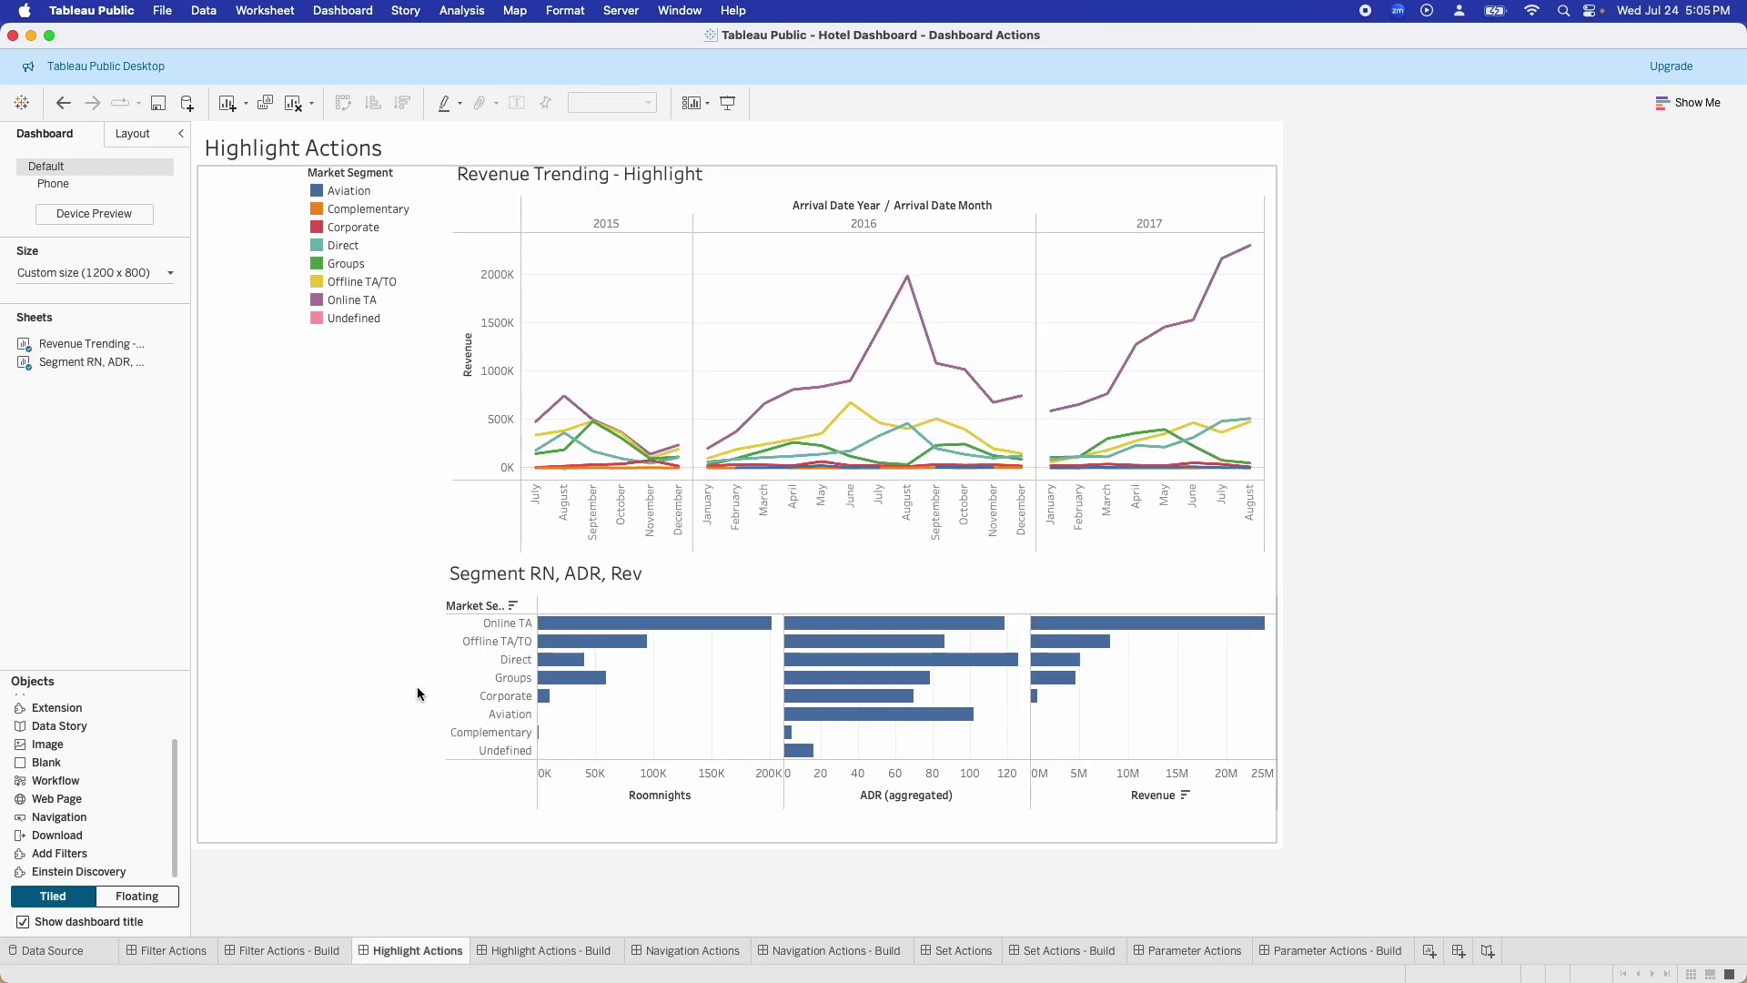
click(675, 955)
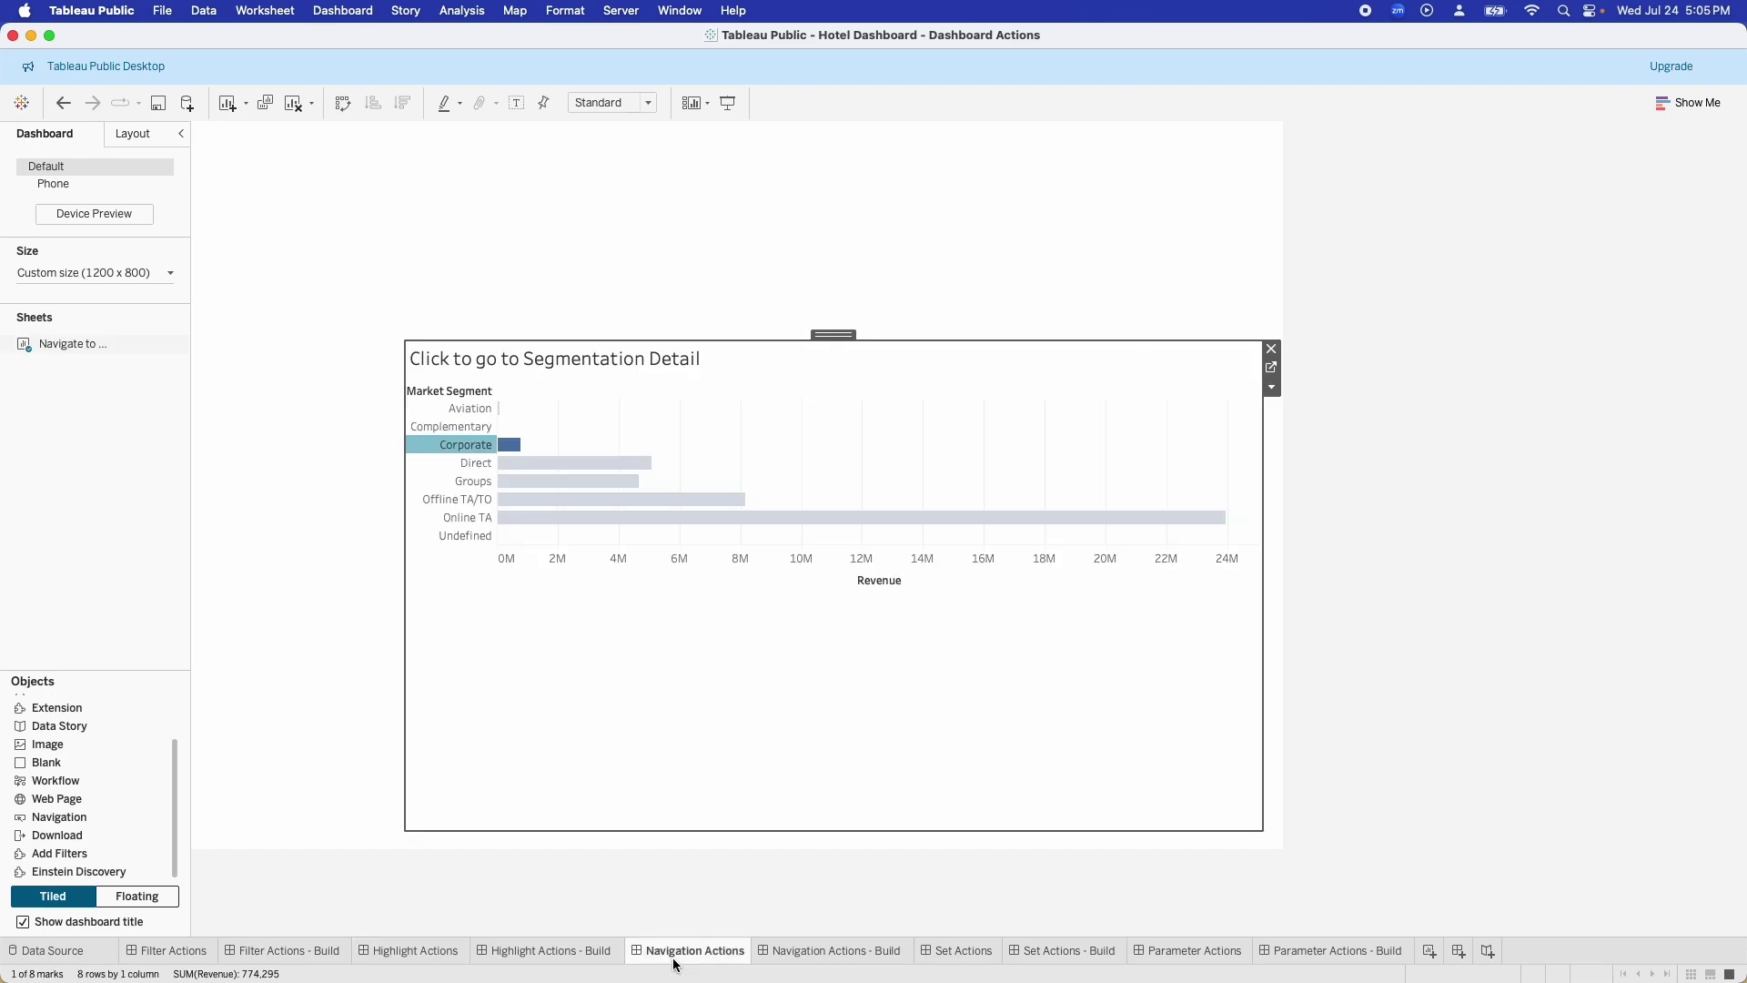
click(452, 451)
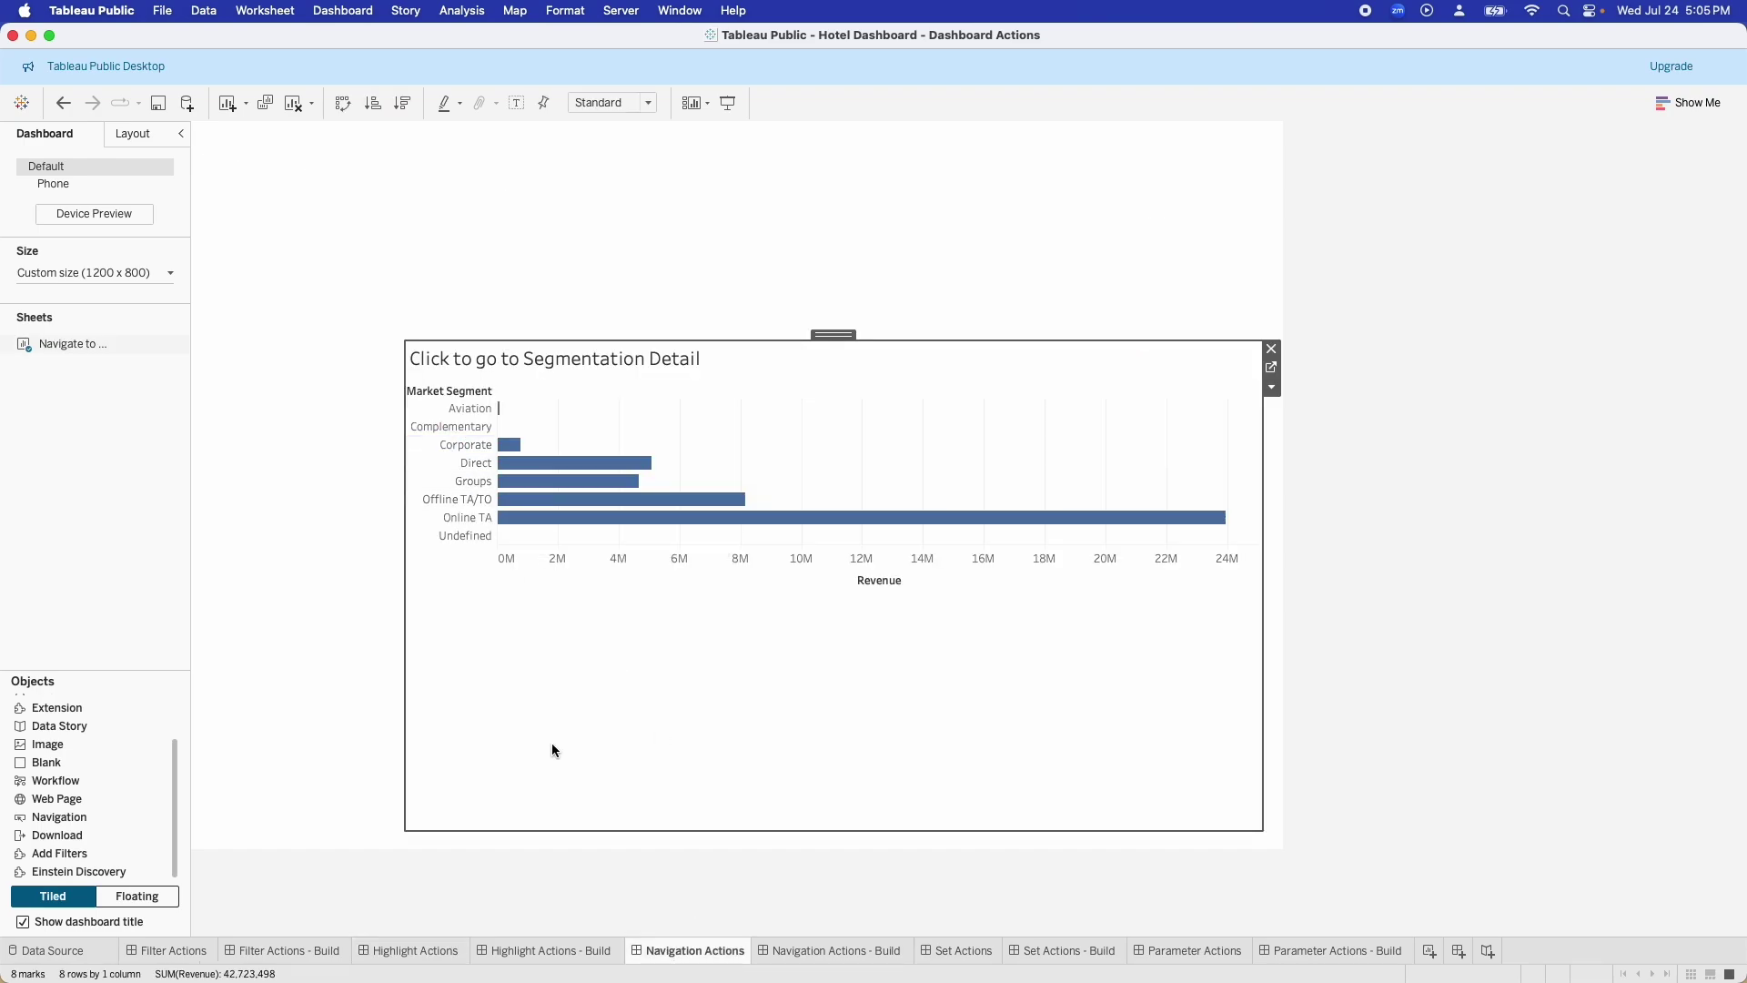
click(469, 453)
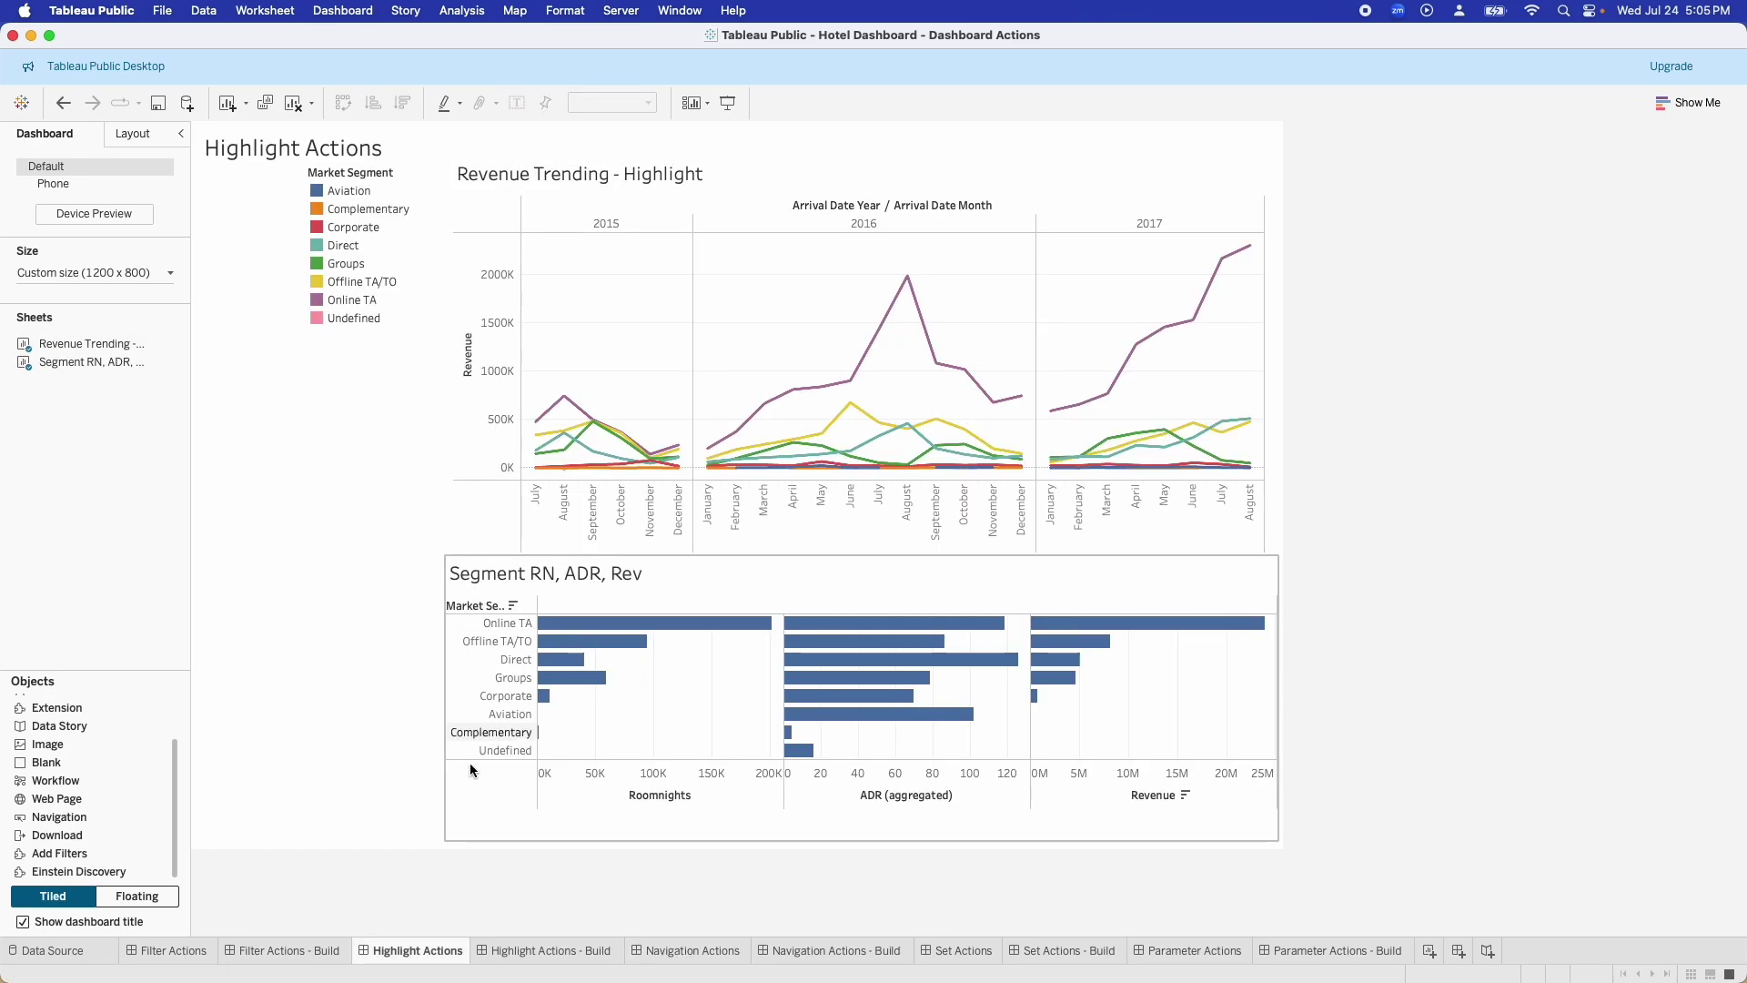
click(699, 955)
click(466, 437)
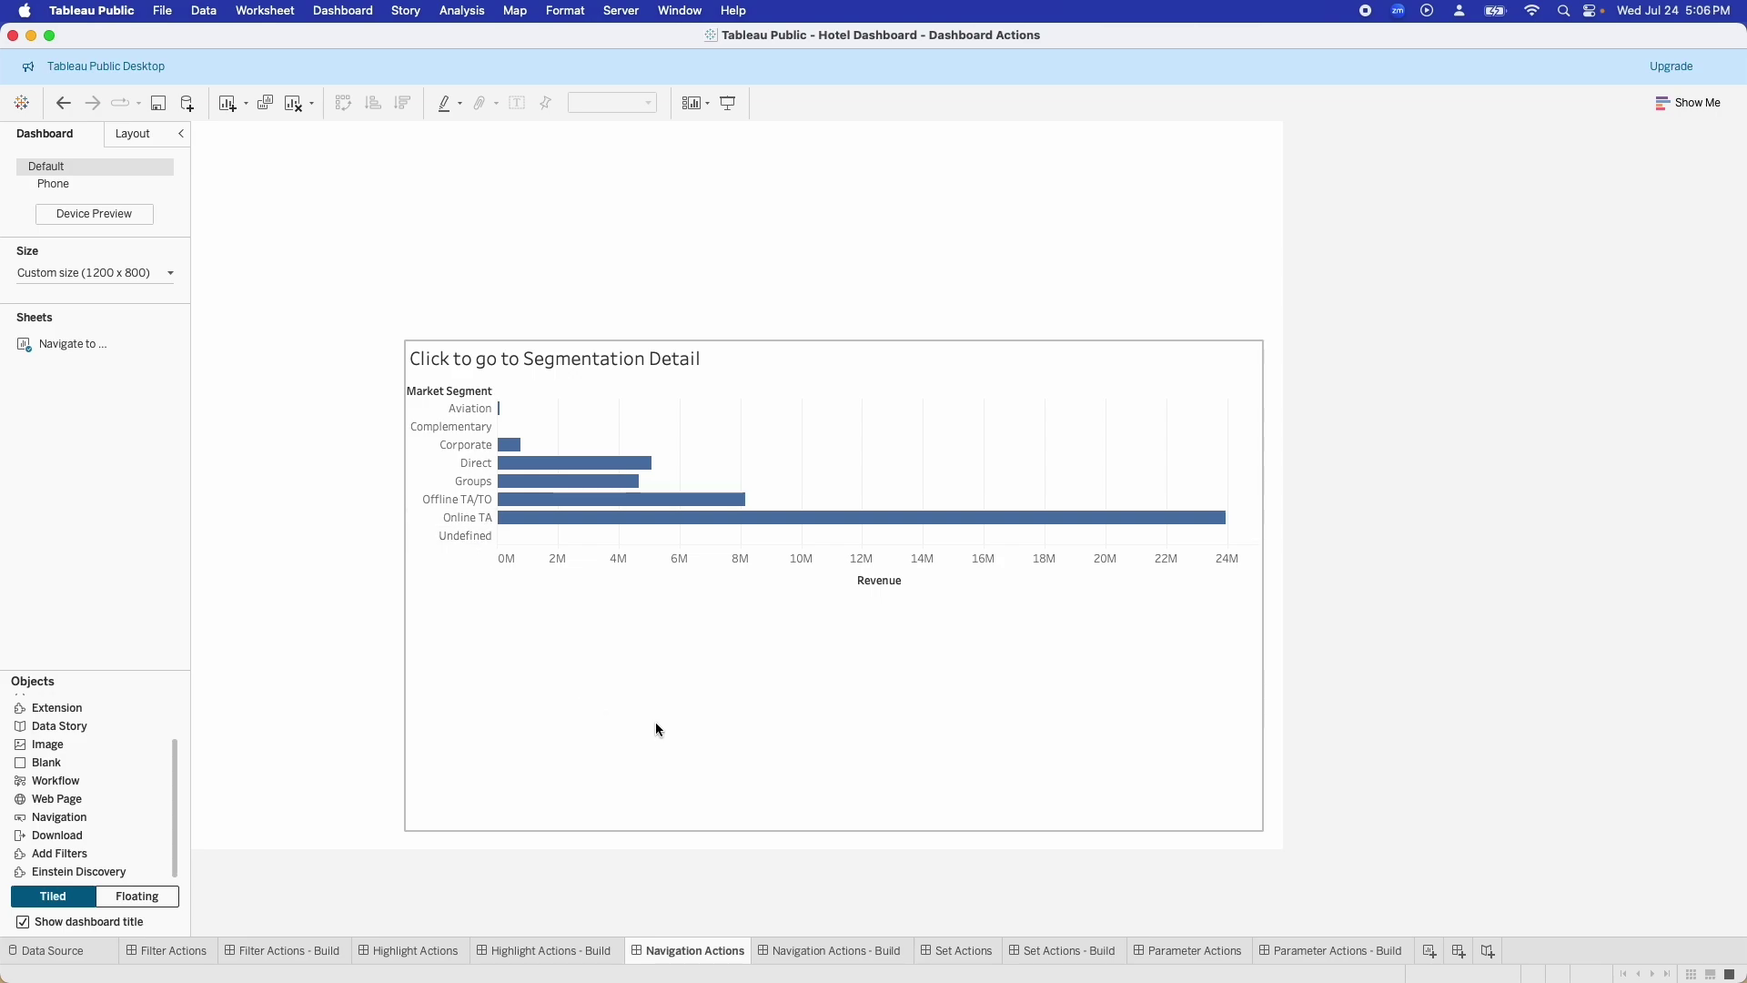
Step: Test the navigation from the Groups segment, return to the Navigation Actions dashboard and clear the selection
click(464, 499)
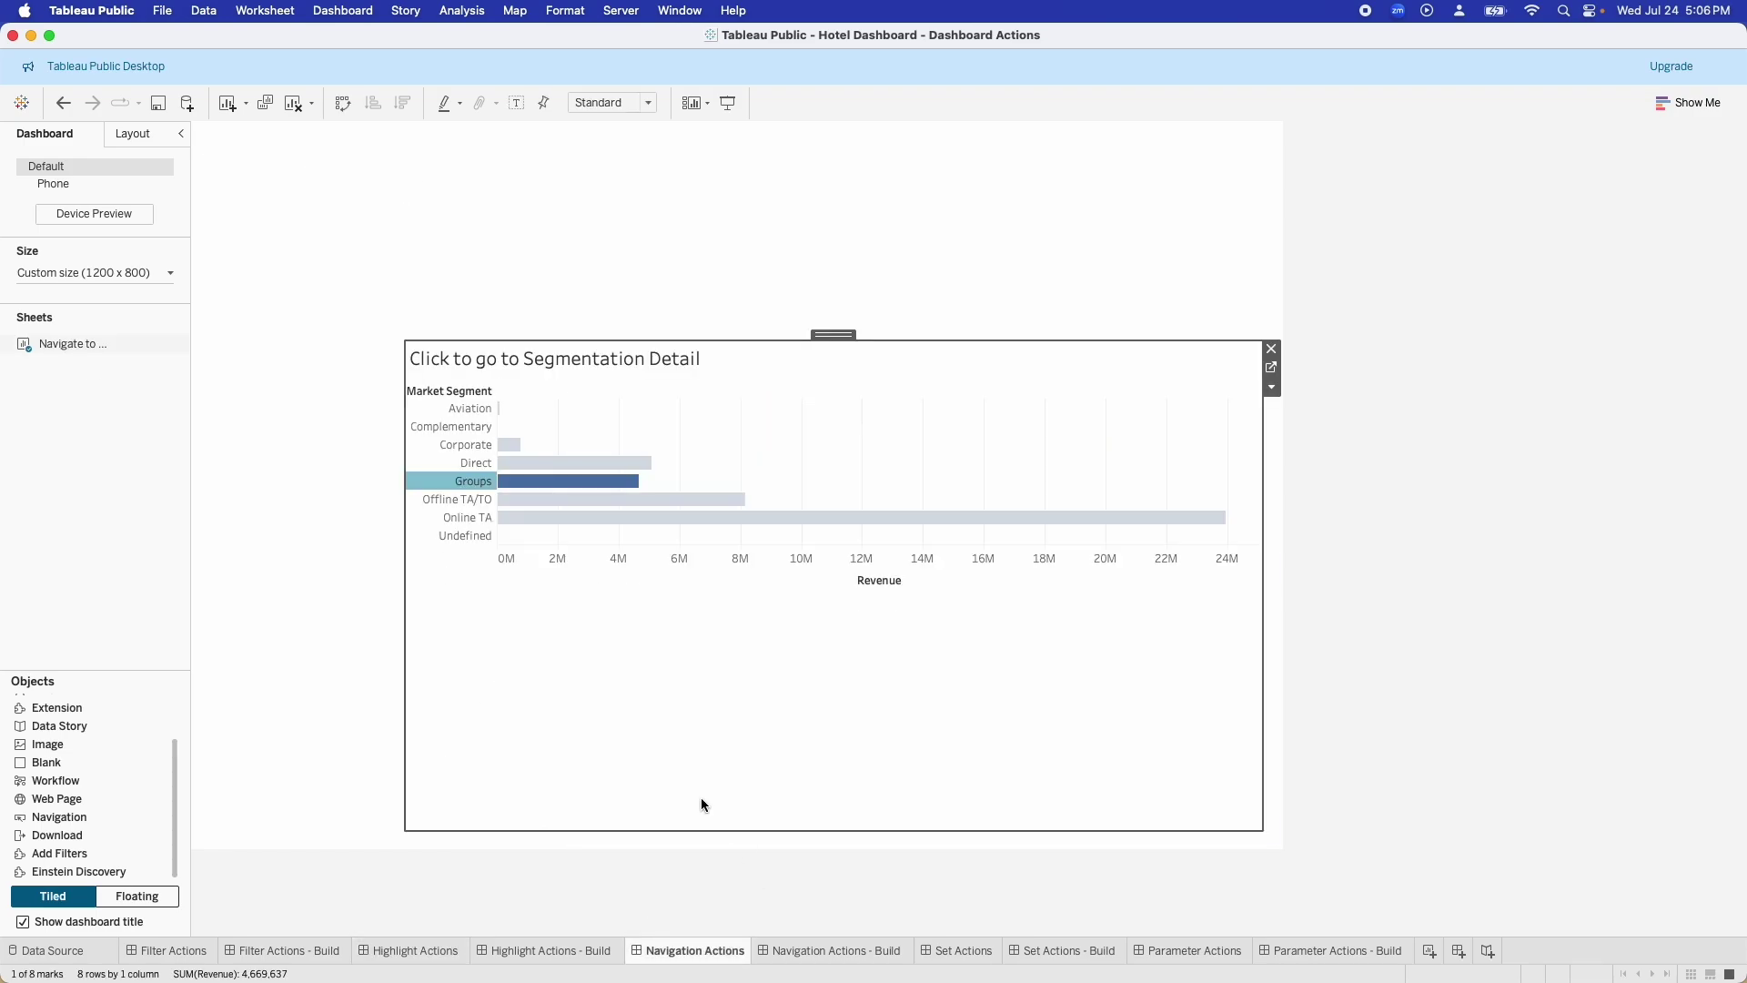
click(471, 484)
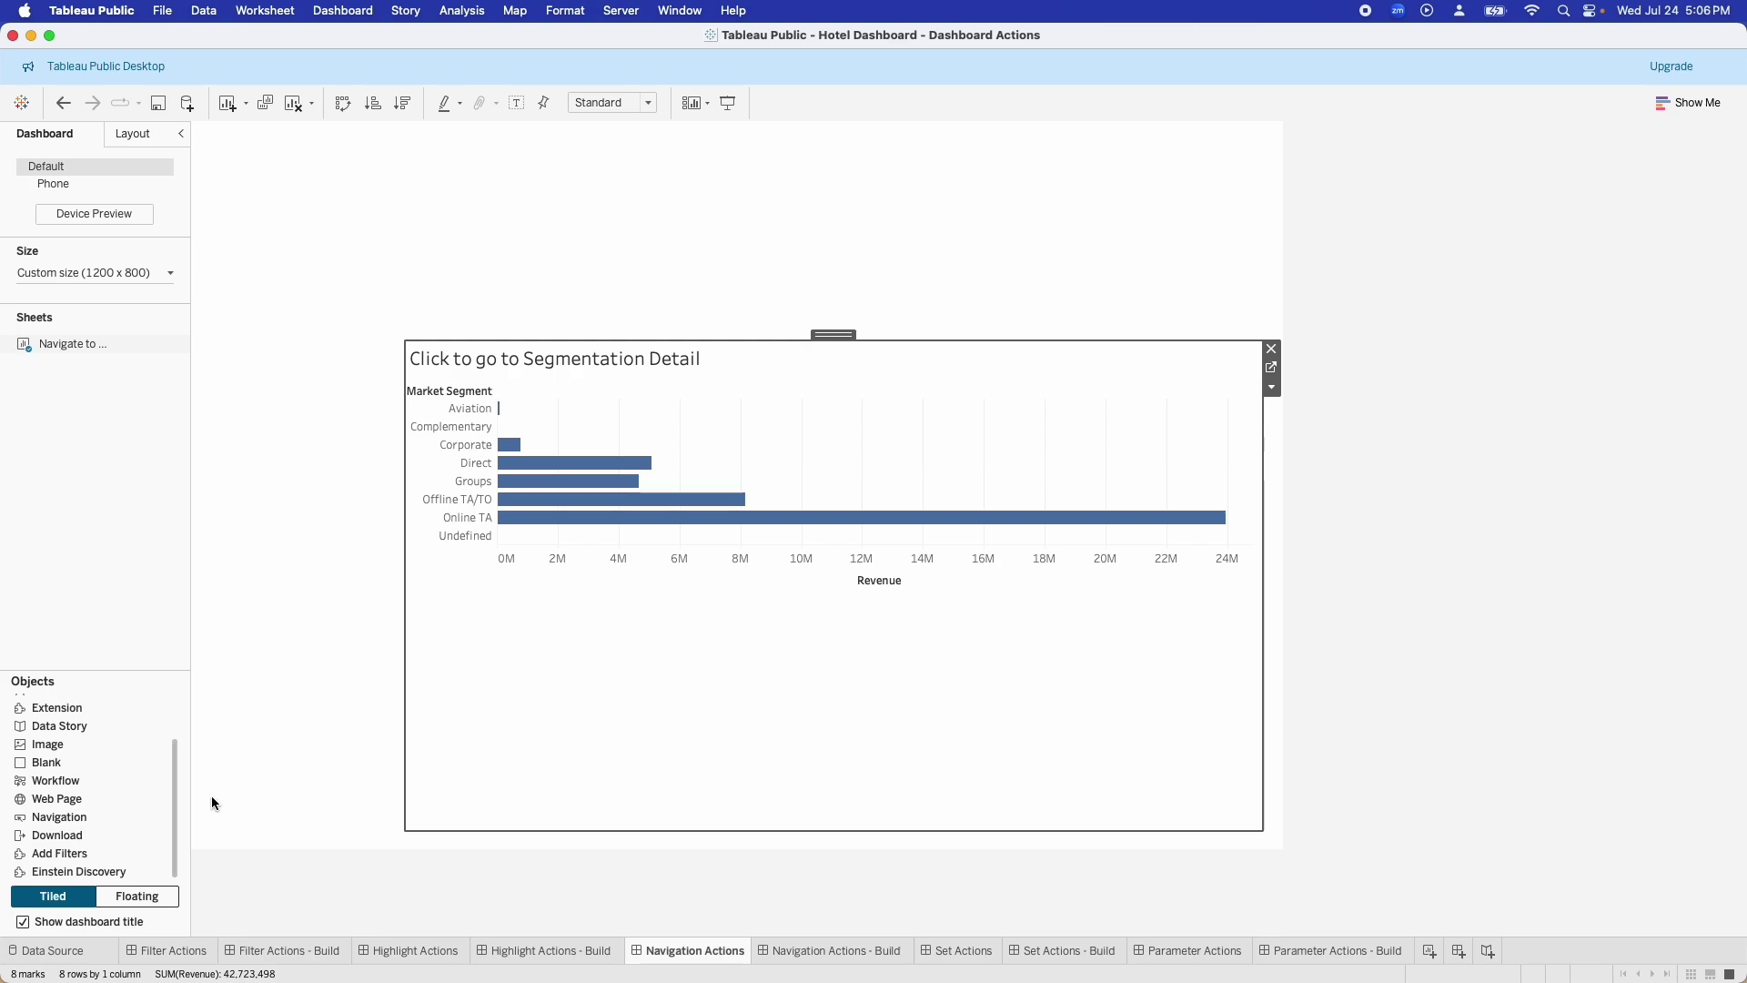
click(503, 239)
Step: On the Navigation Actions - Build dashboard, show actions for this sheet only and start a new Go to Sheet action
click(820, 952)
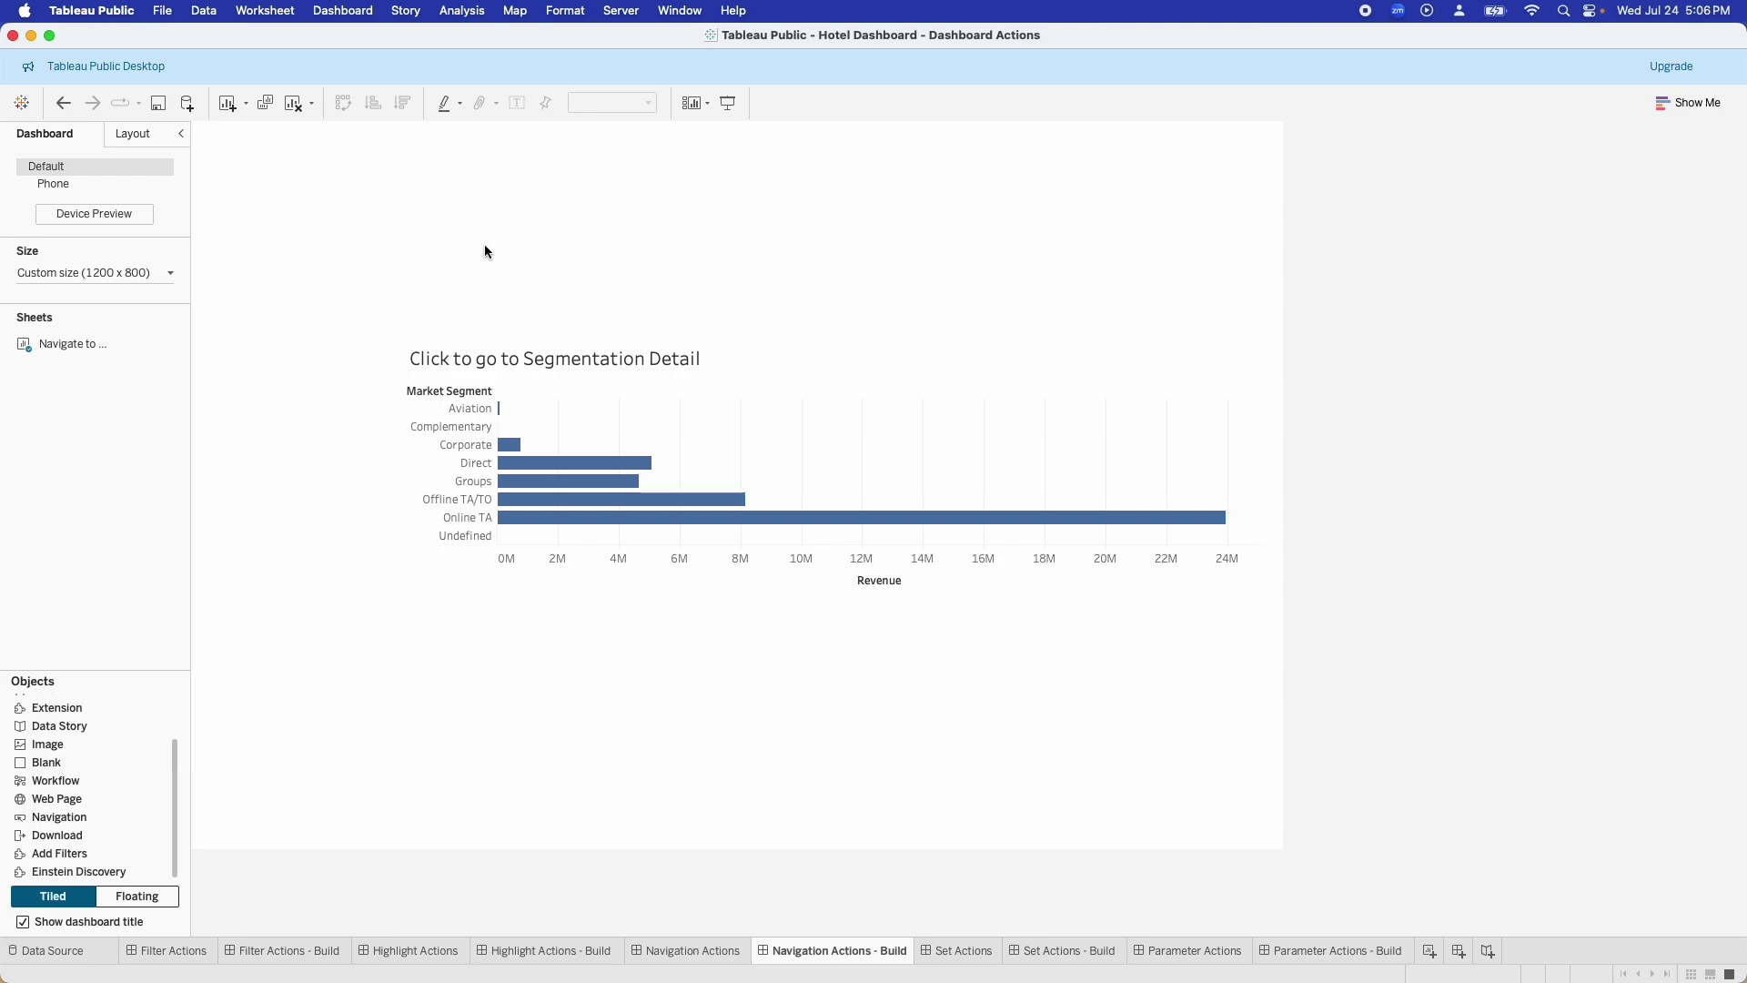
click(344, 11)
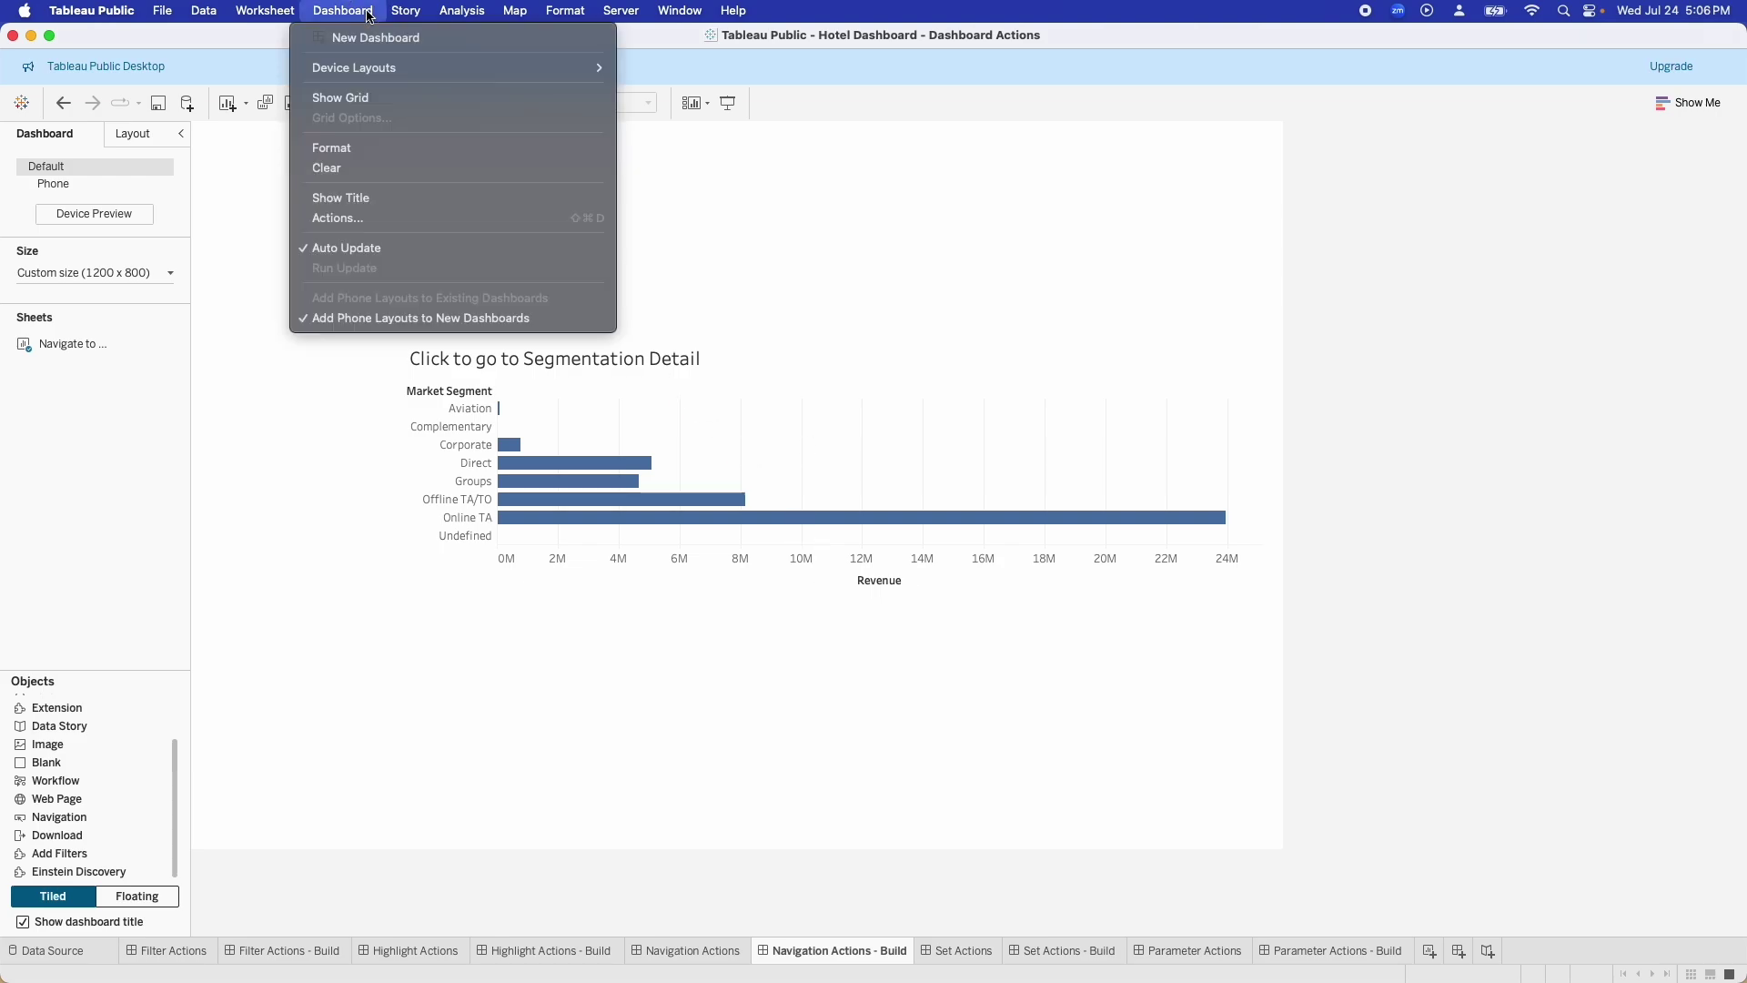
click(352, 224)
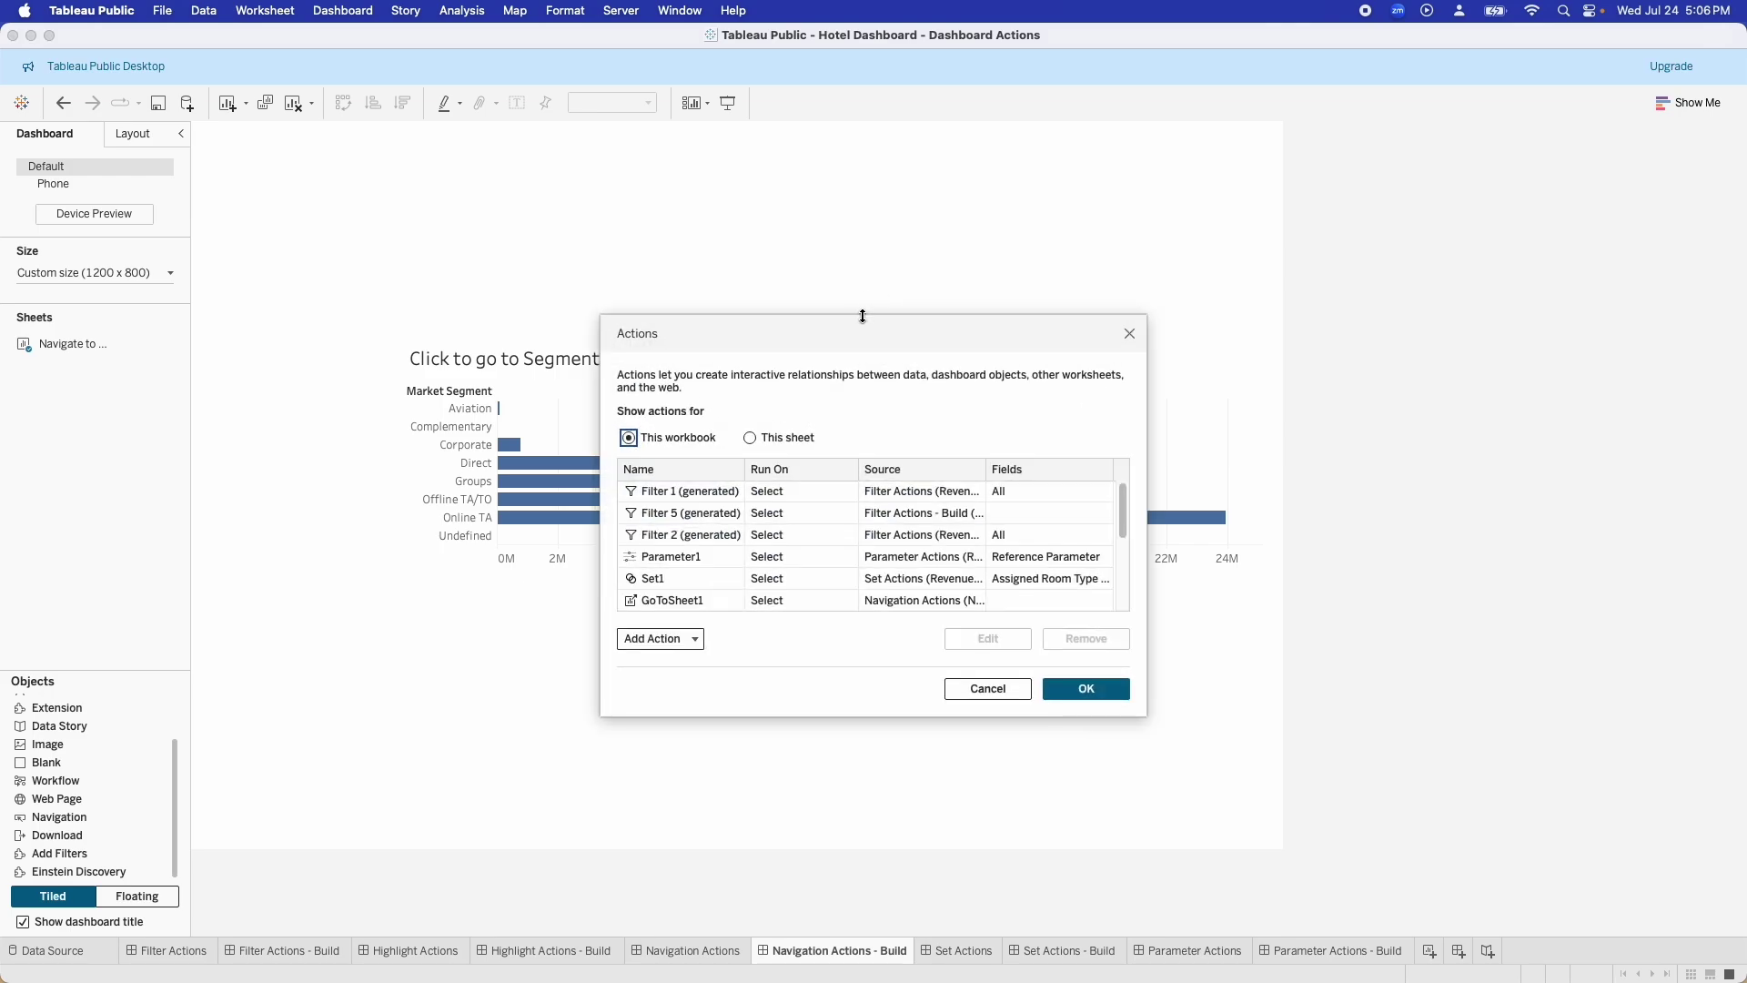
click(775, 437)
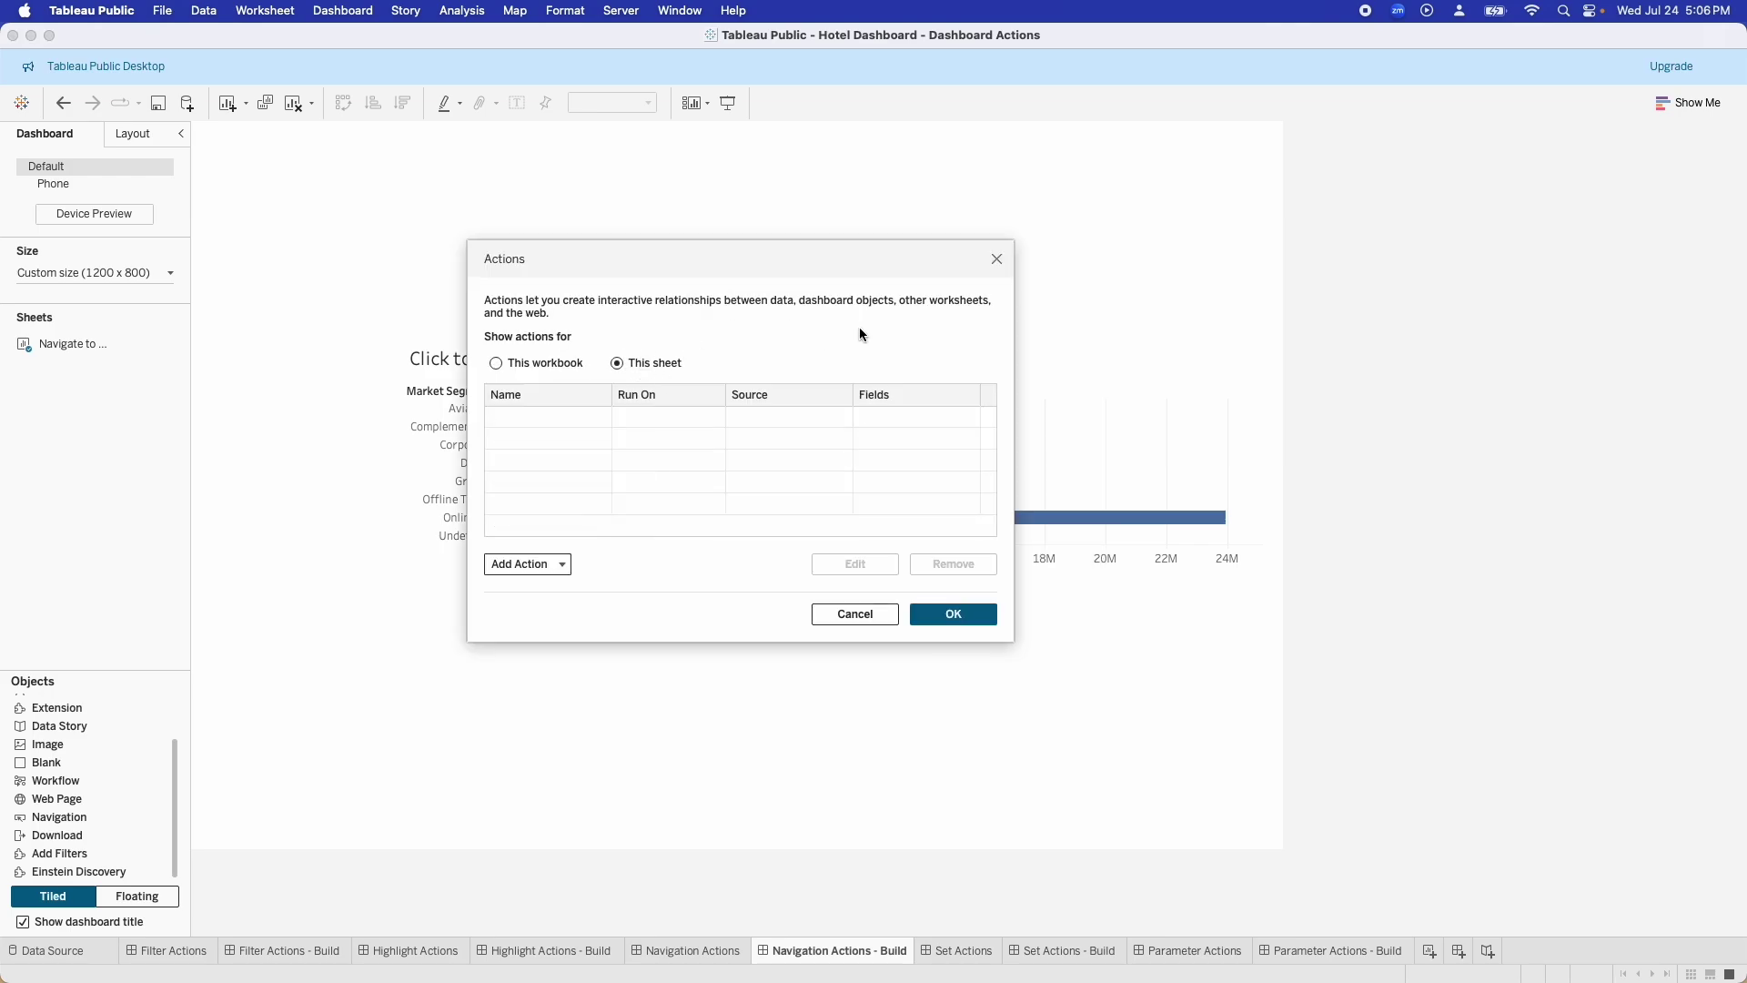
click(558, 565)
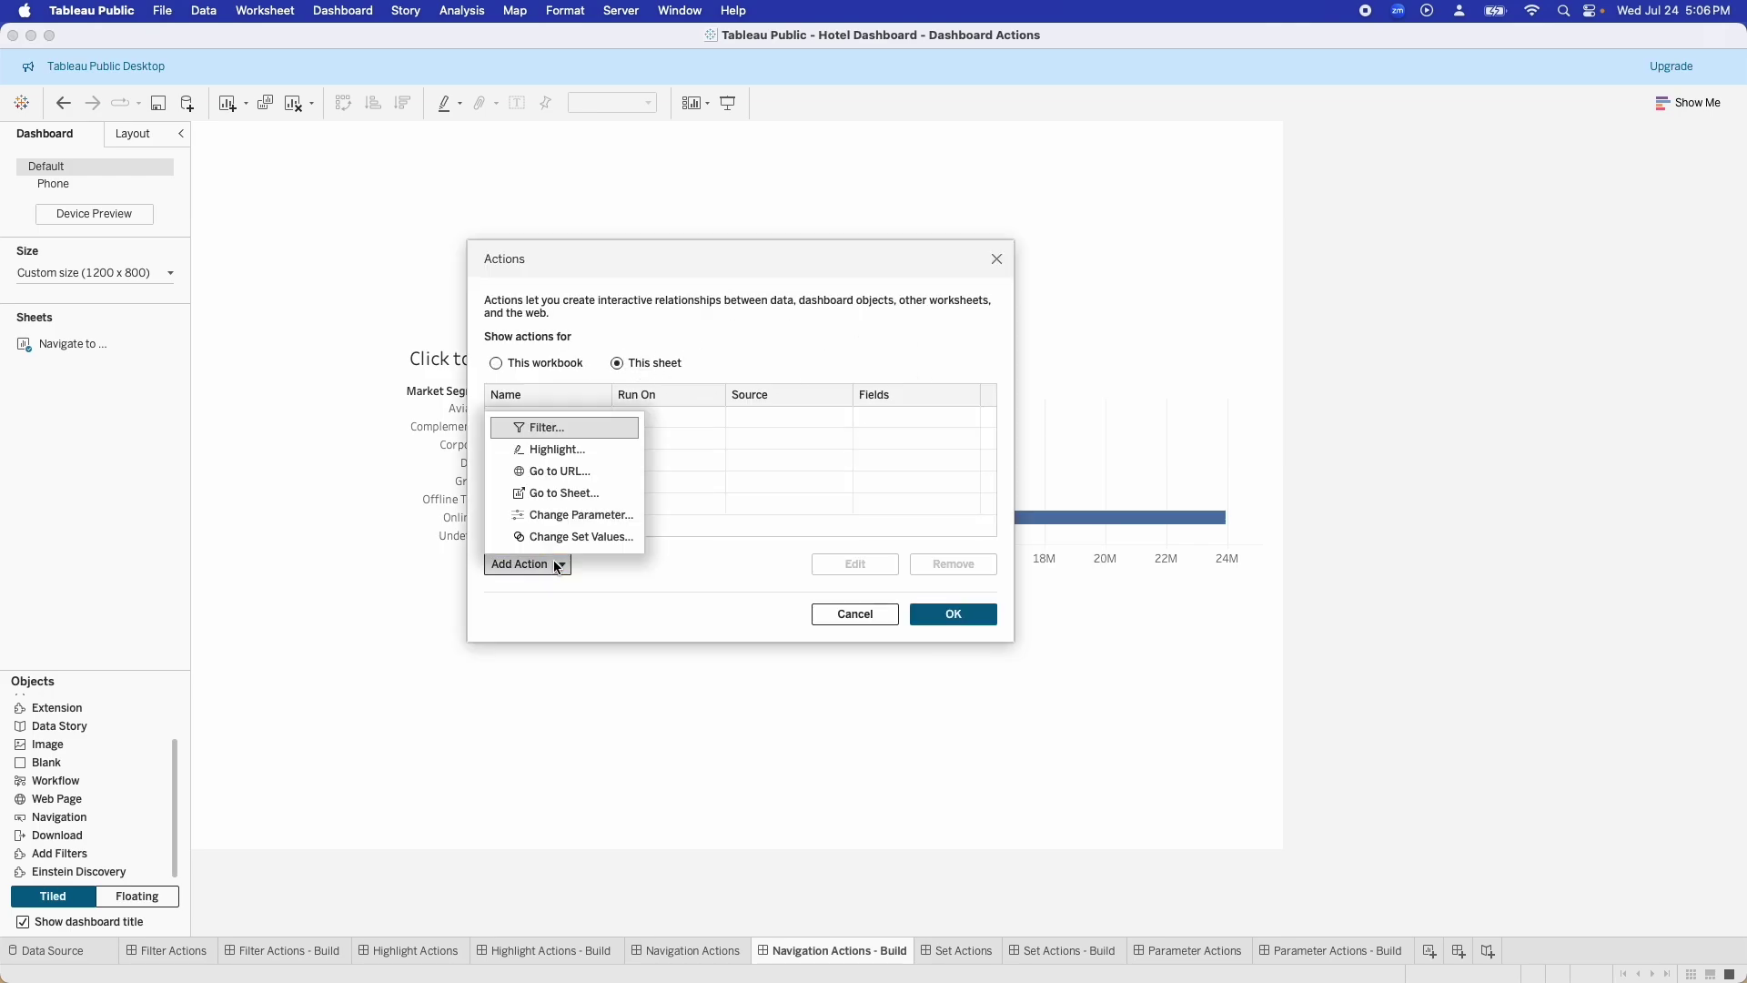
click(559, 493)
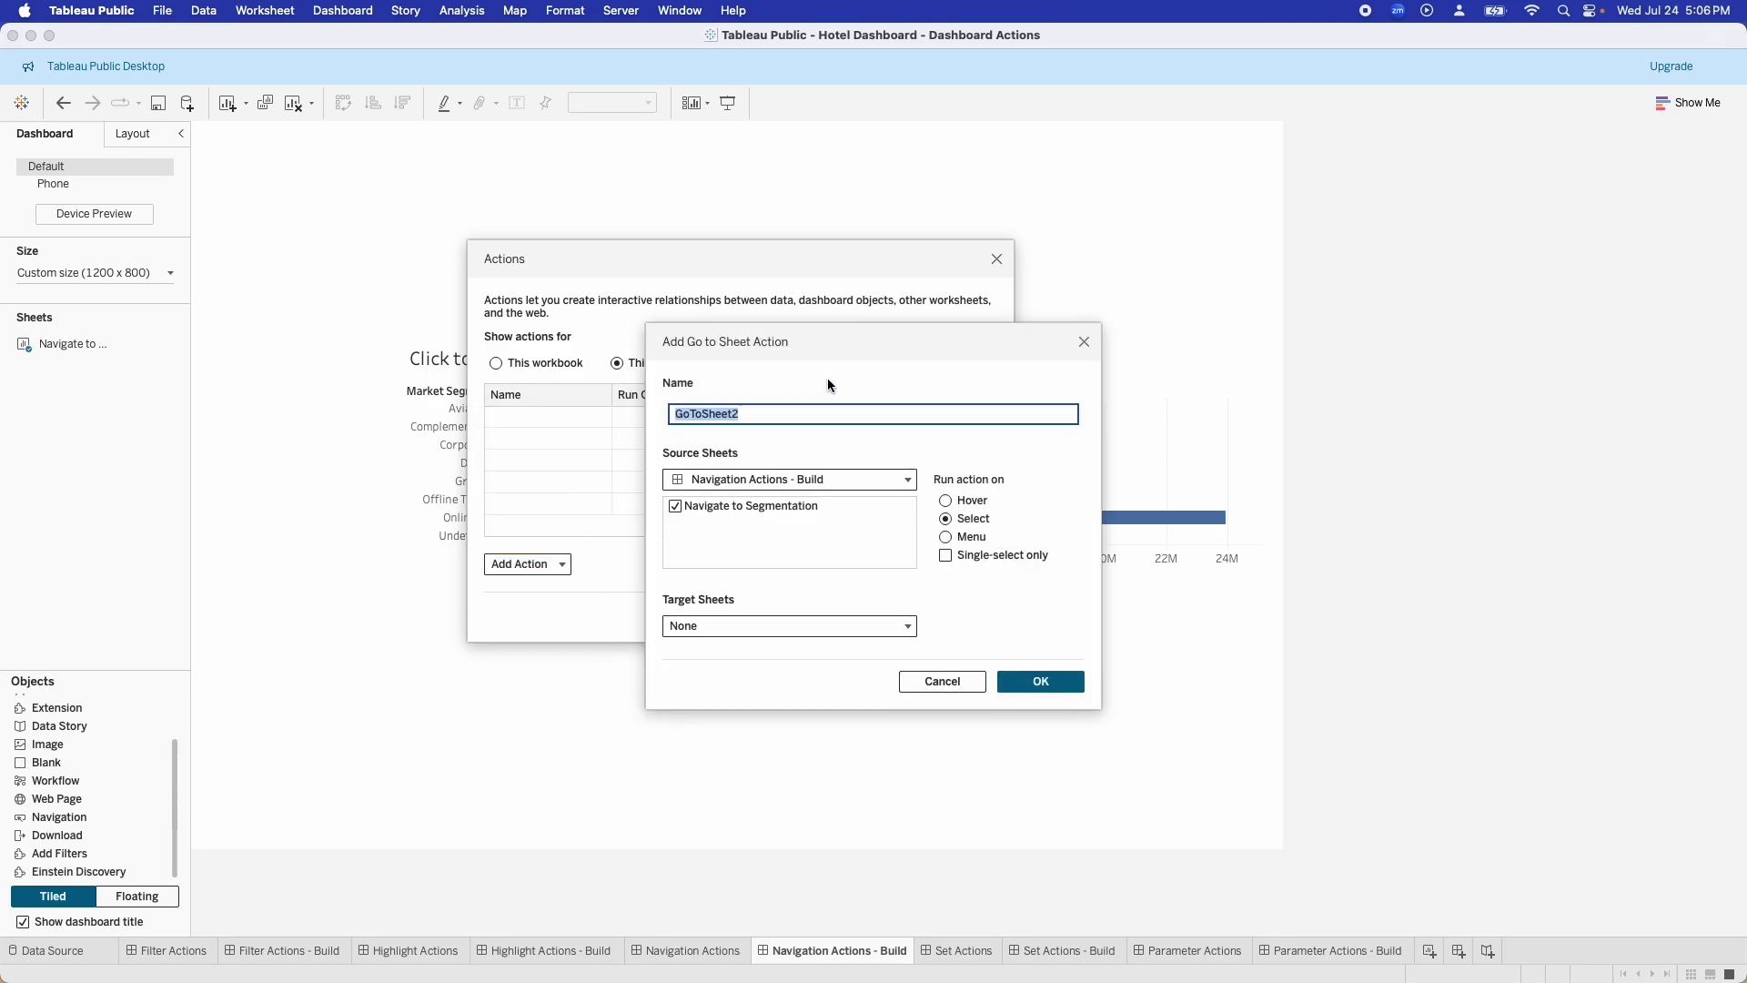
drag(850, 355, 625, 229)
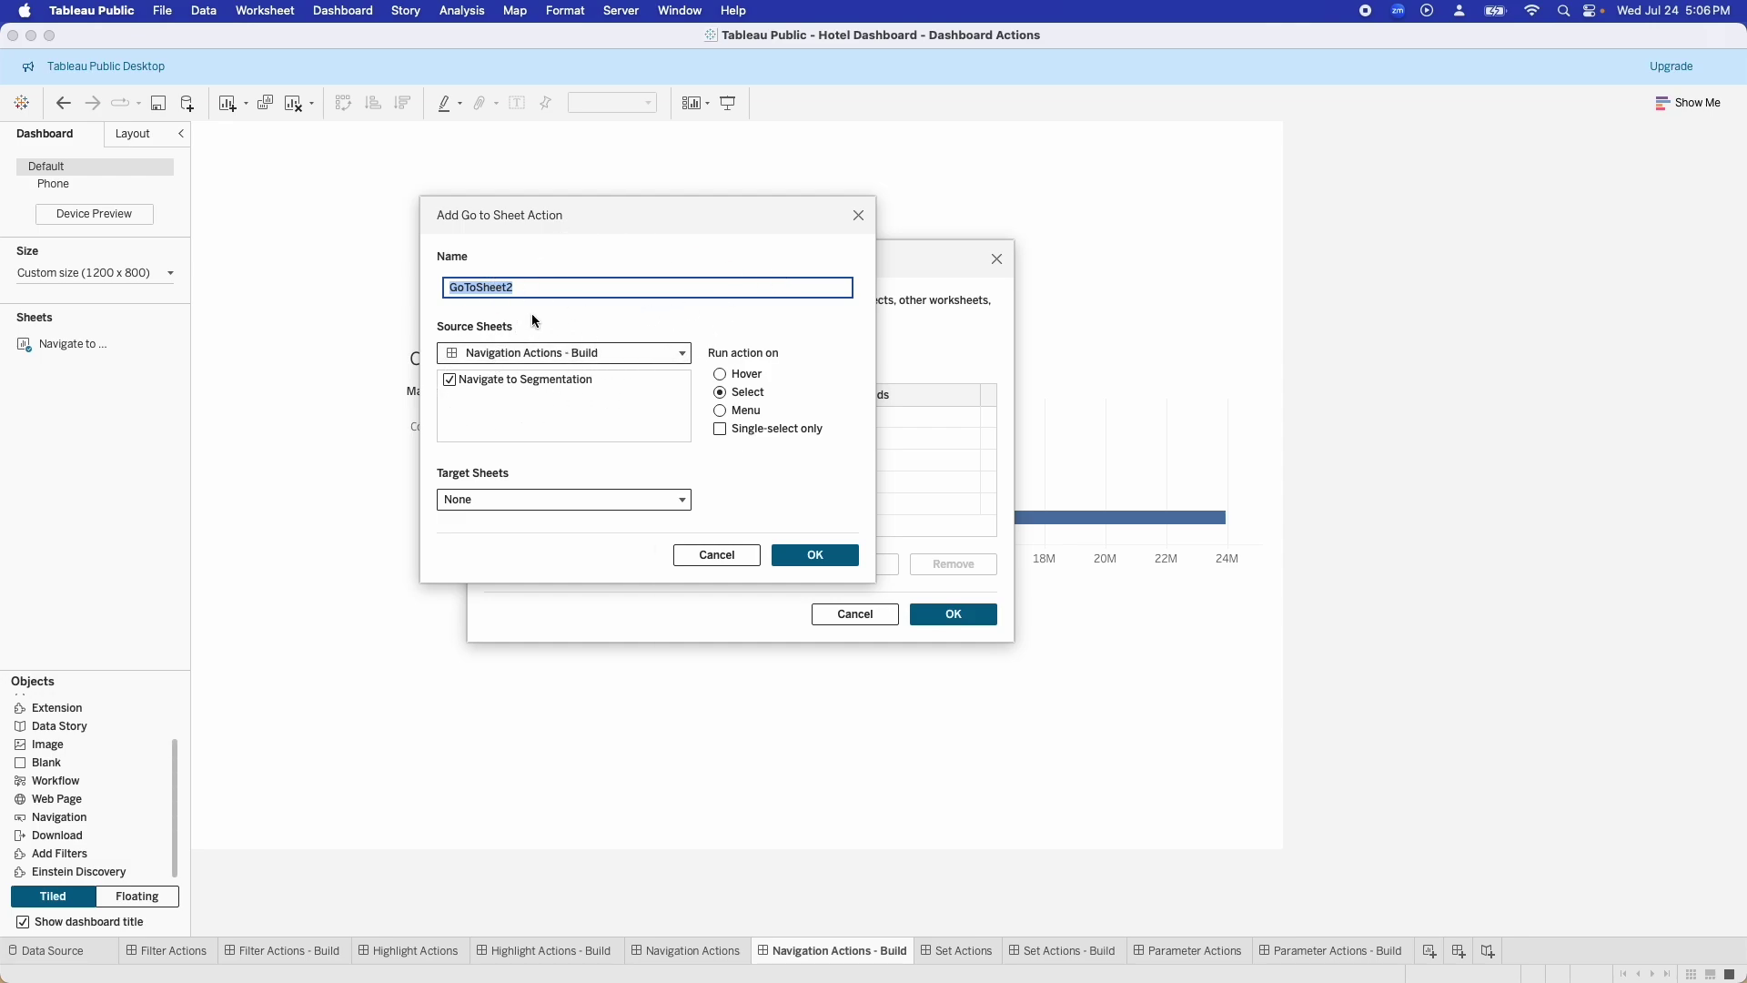
Step: Set the Go to Sheet action's target to Highlight Actions, restrict it to single-select only and save the action
click(547, 491)
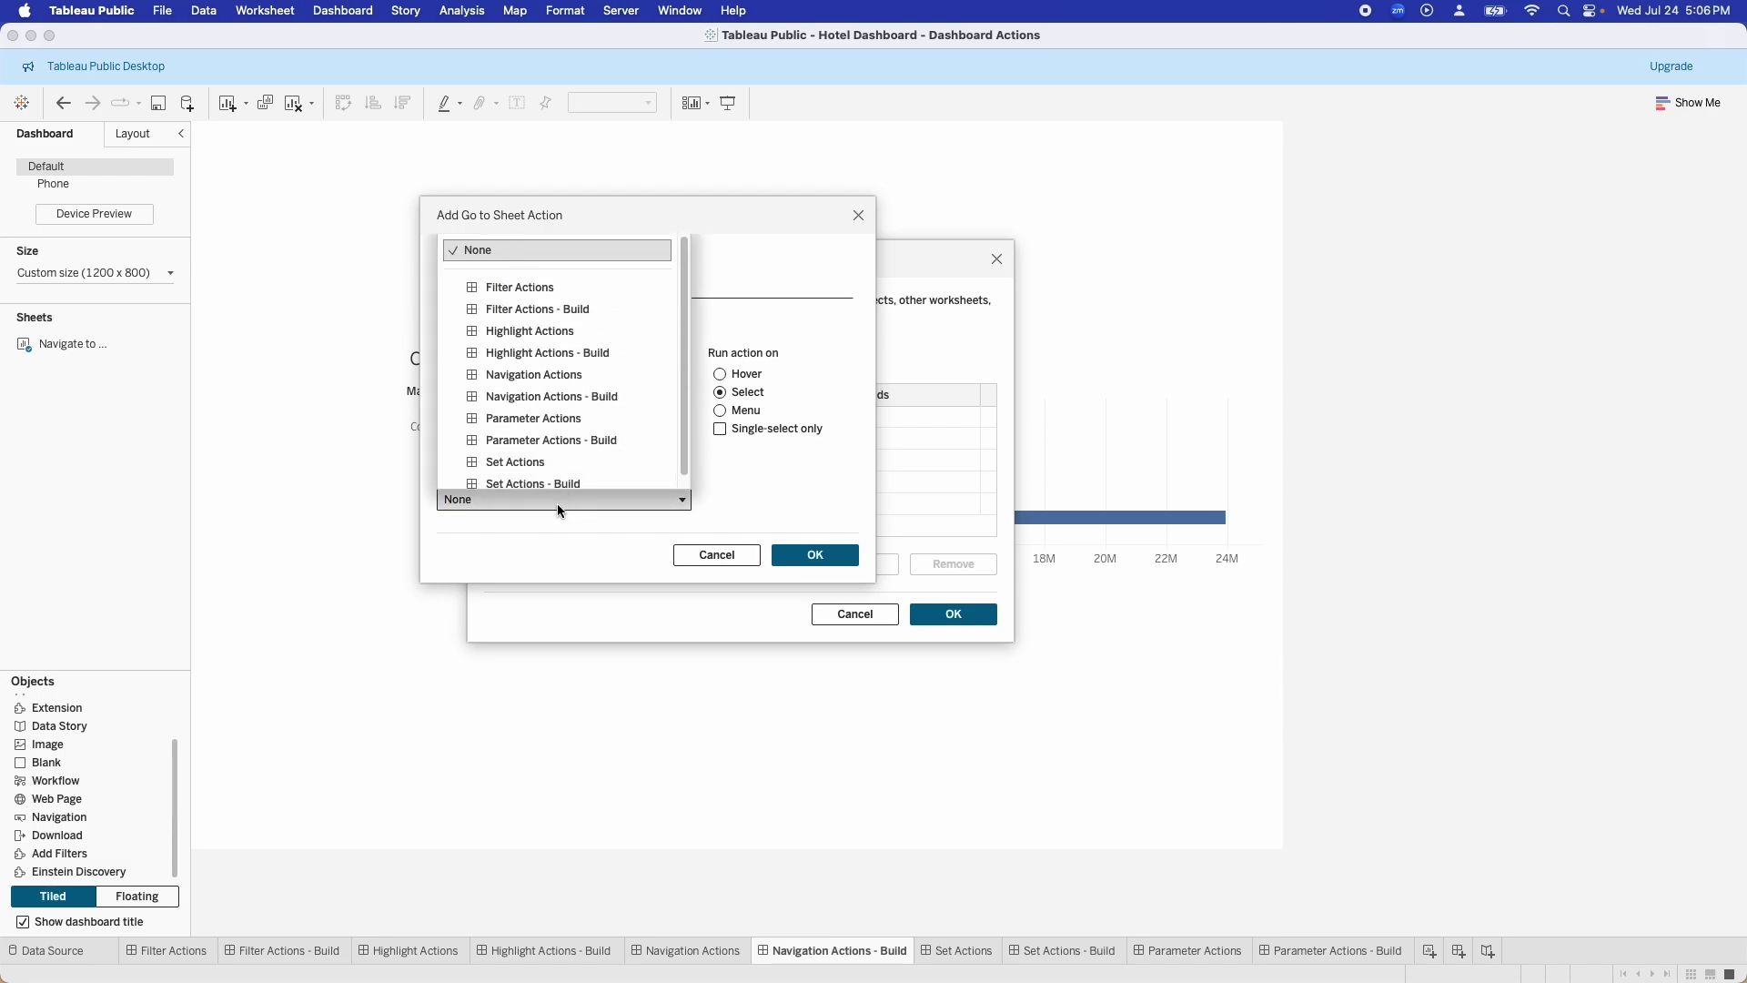
click(561, 331)
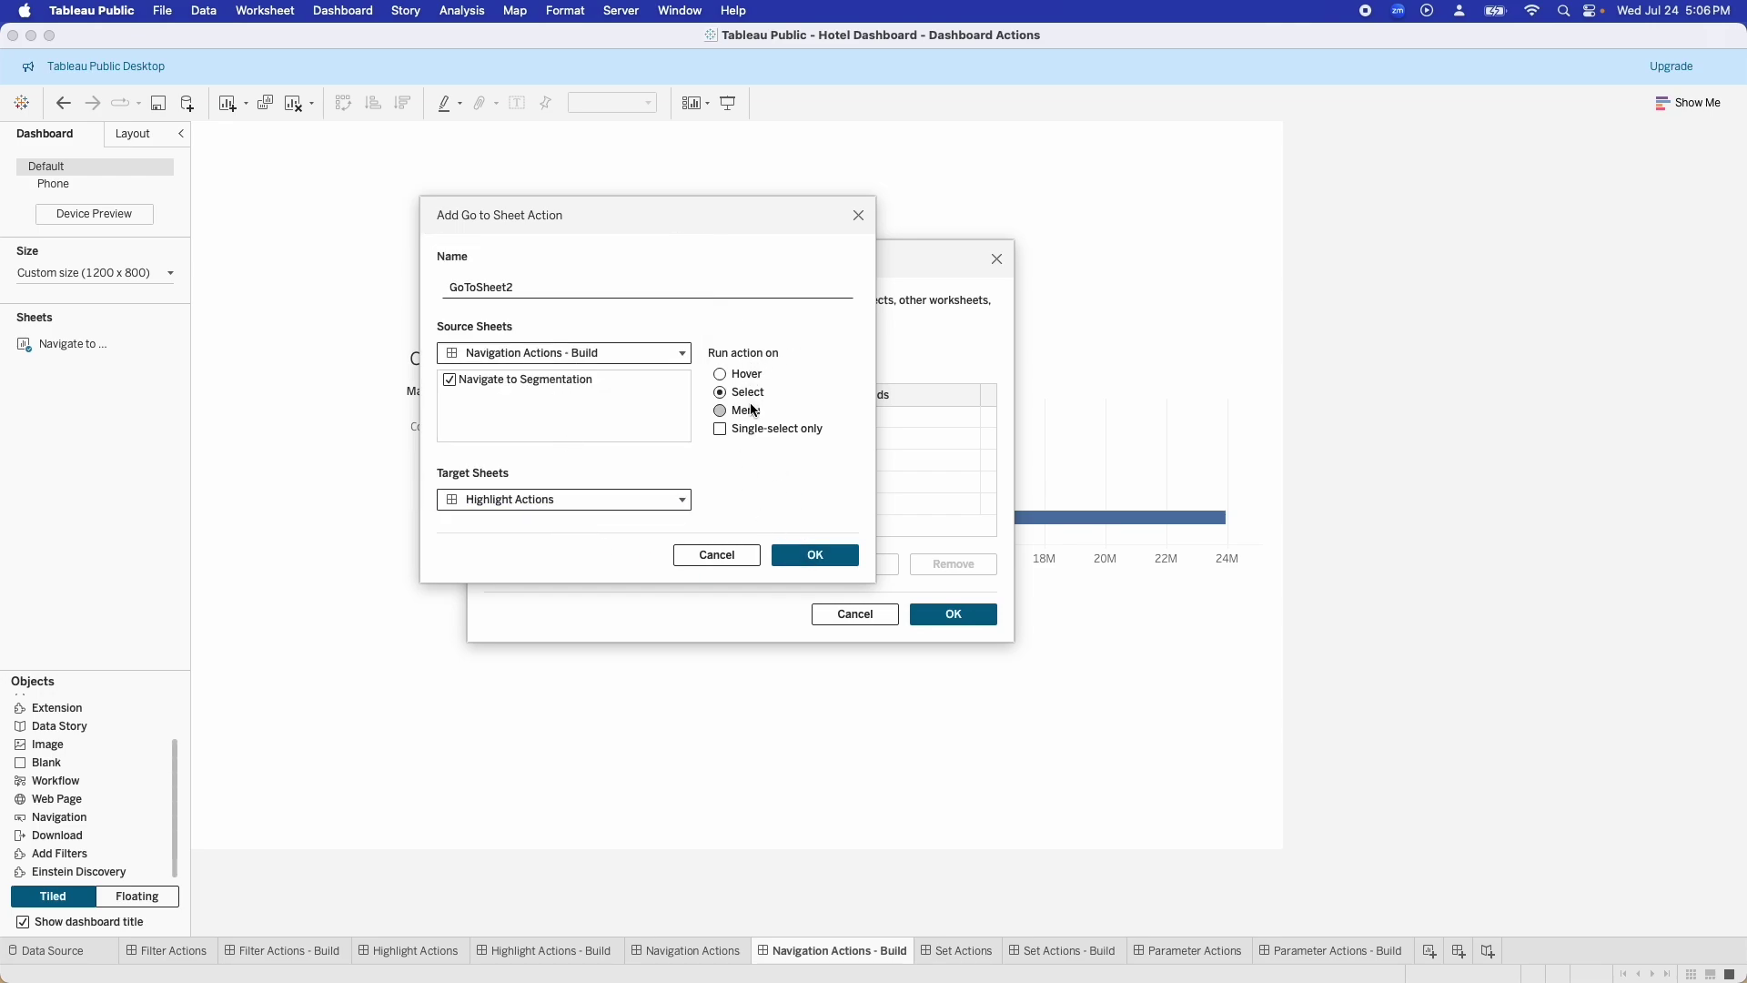
click(789, 430)
click(816, 556)
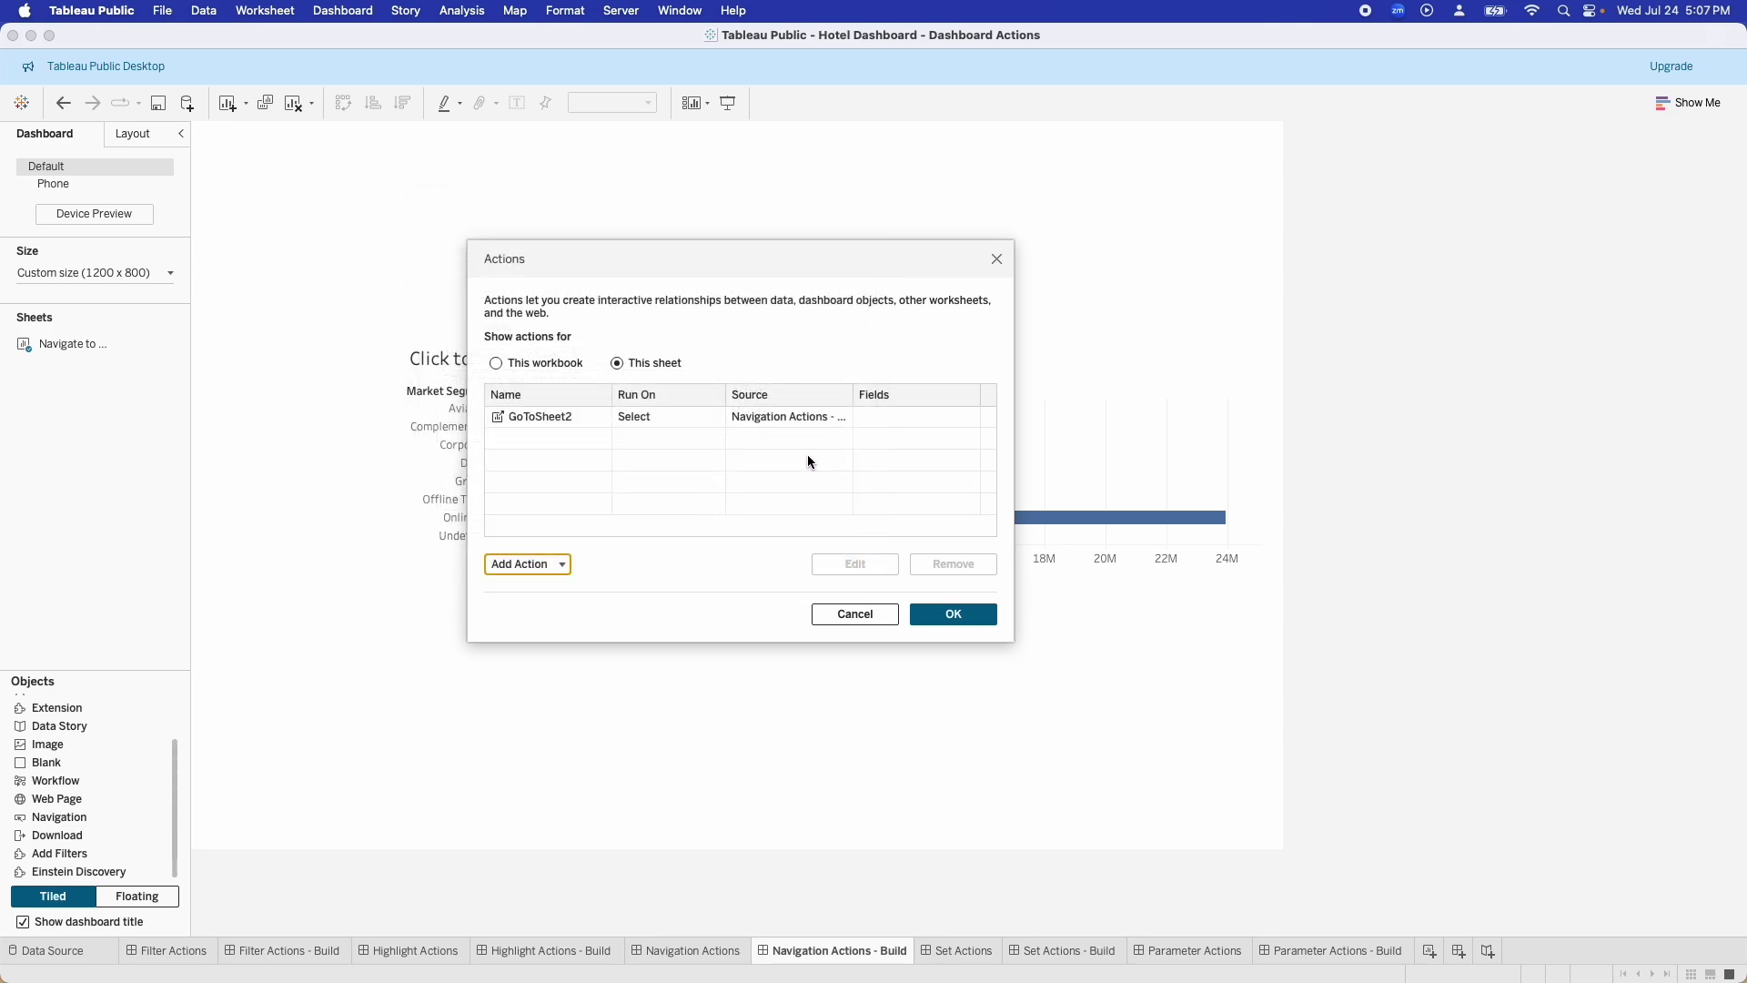
click(952, 613)
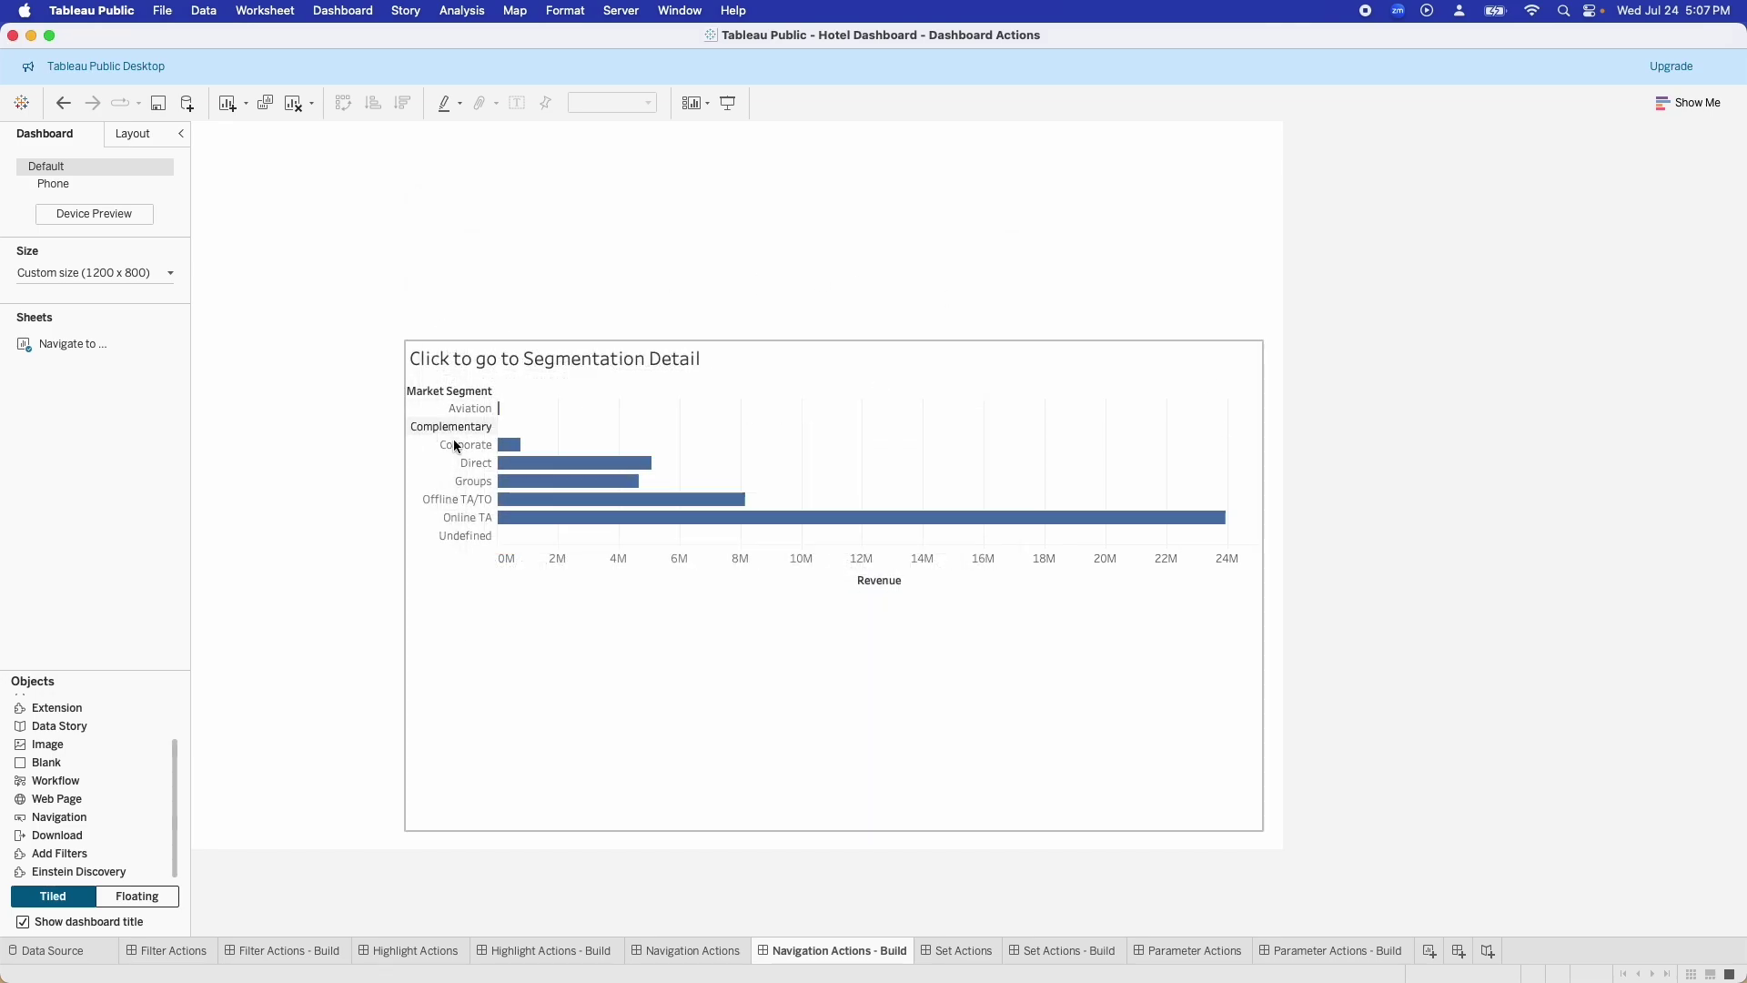
Step: Test the new navigation action from the Groups segment, return to Navigation Actions - Build and clear the selection
click(466, 481)
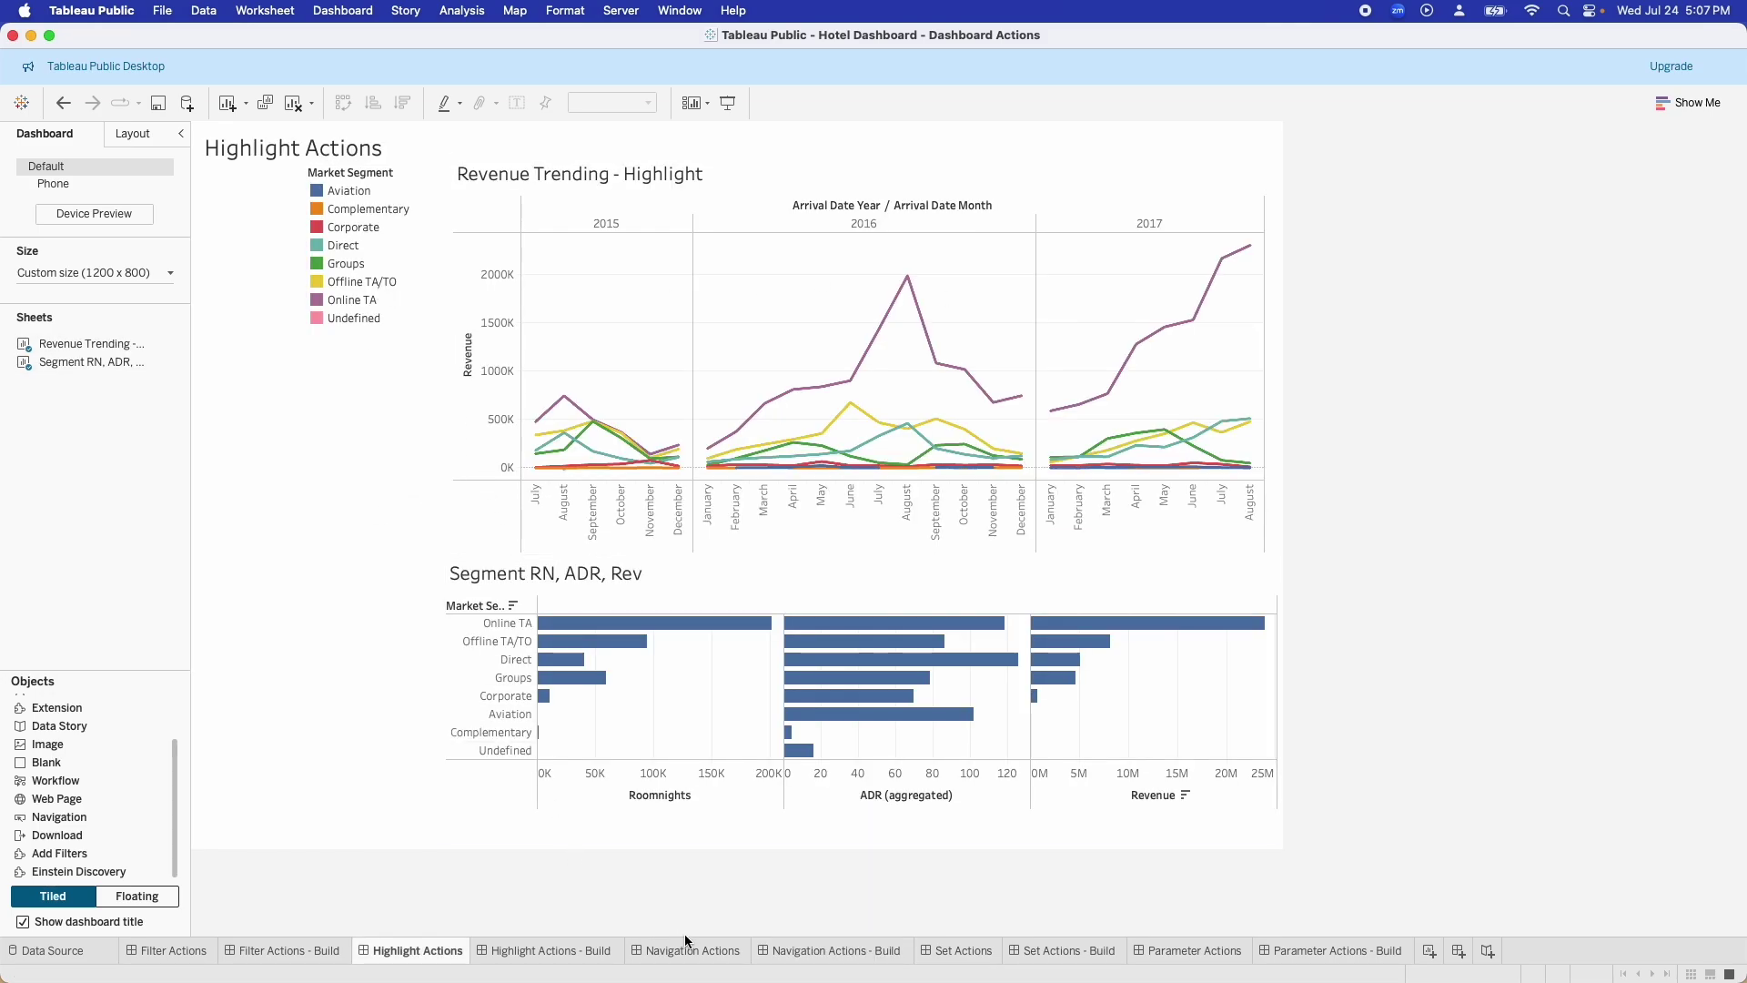
click(828, 961)
click(451, 480)
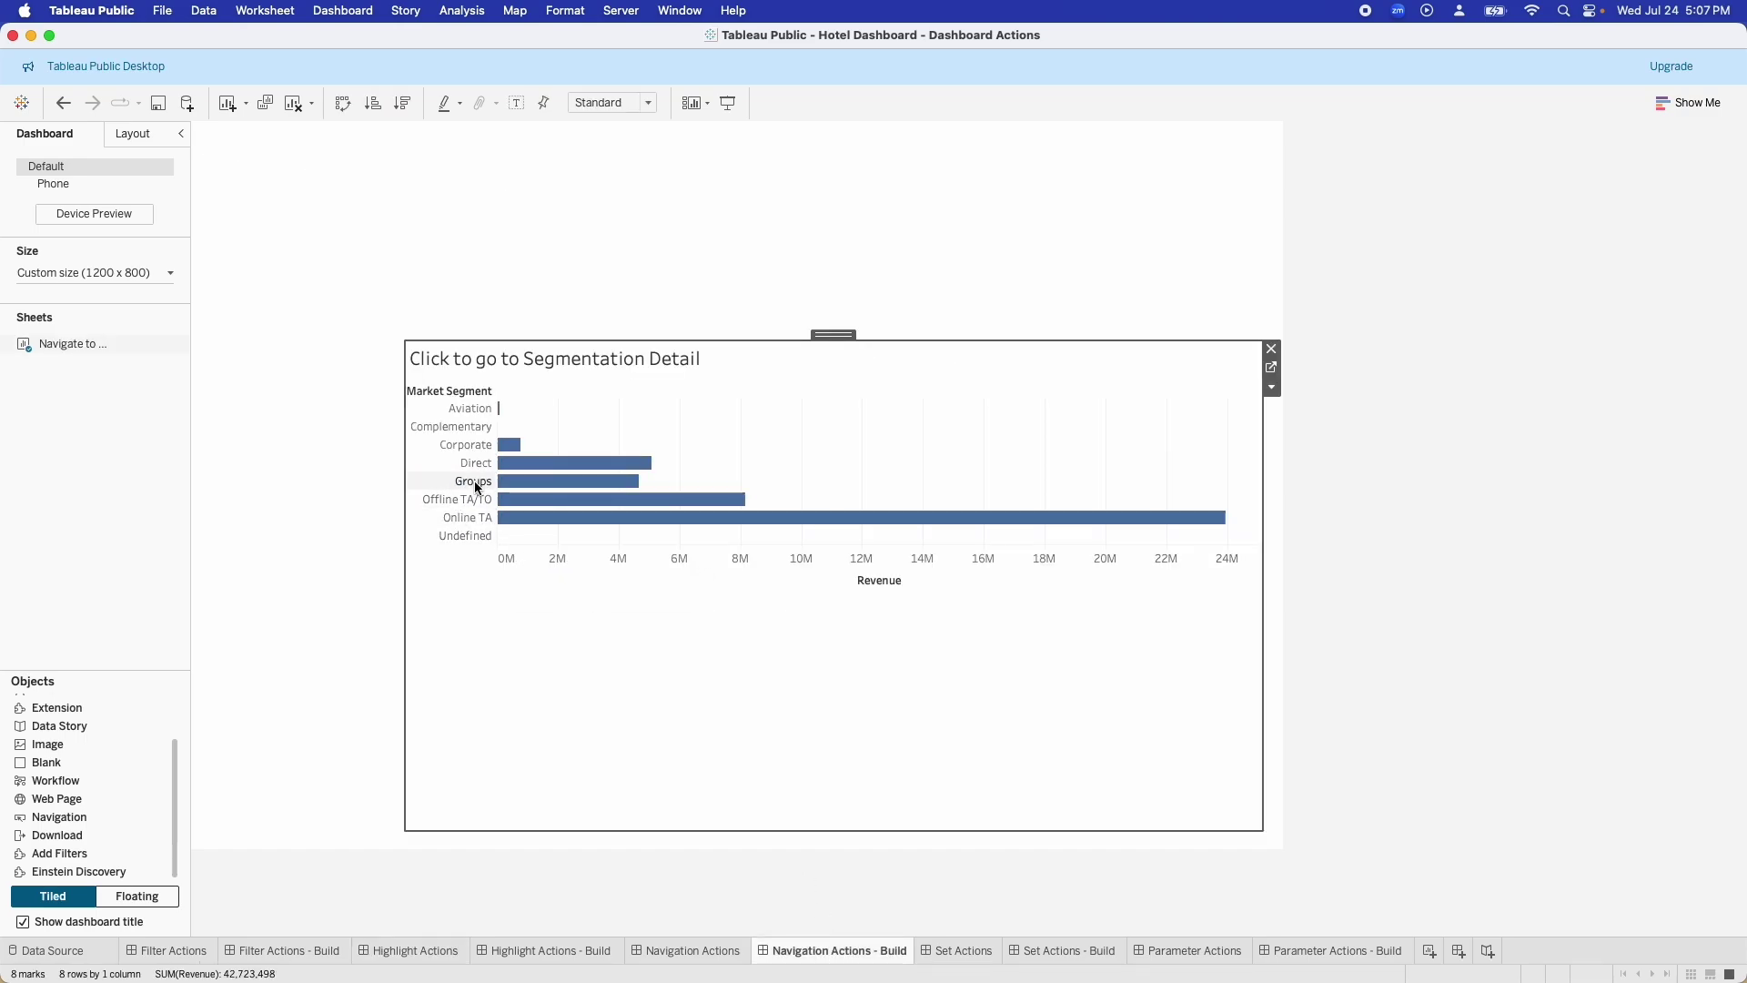
Step: Return to the Navigation Actions - Build dashboard and clear the Corporate selection
click(832, 950)
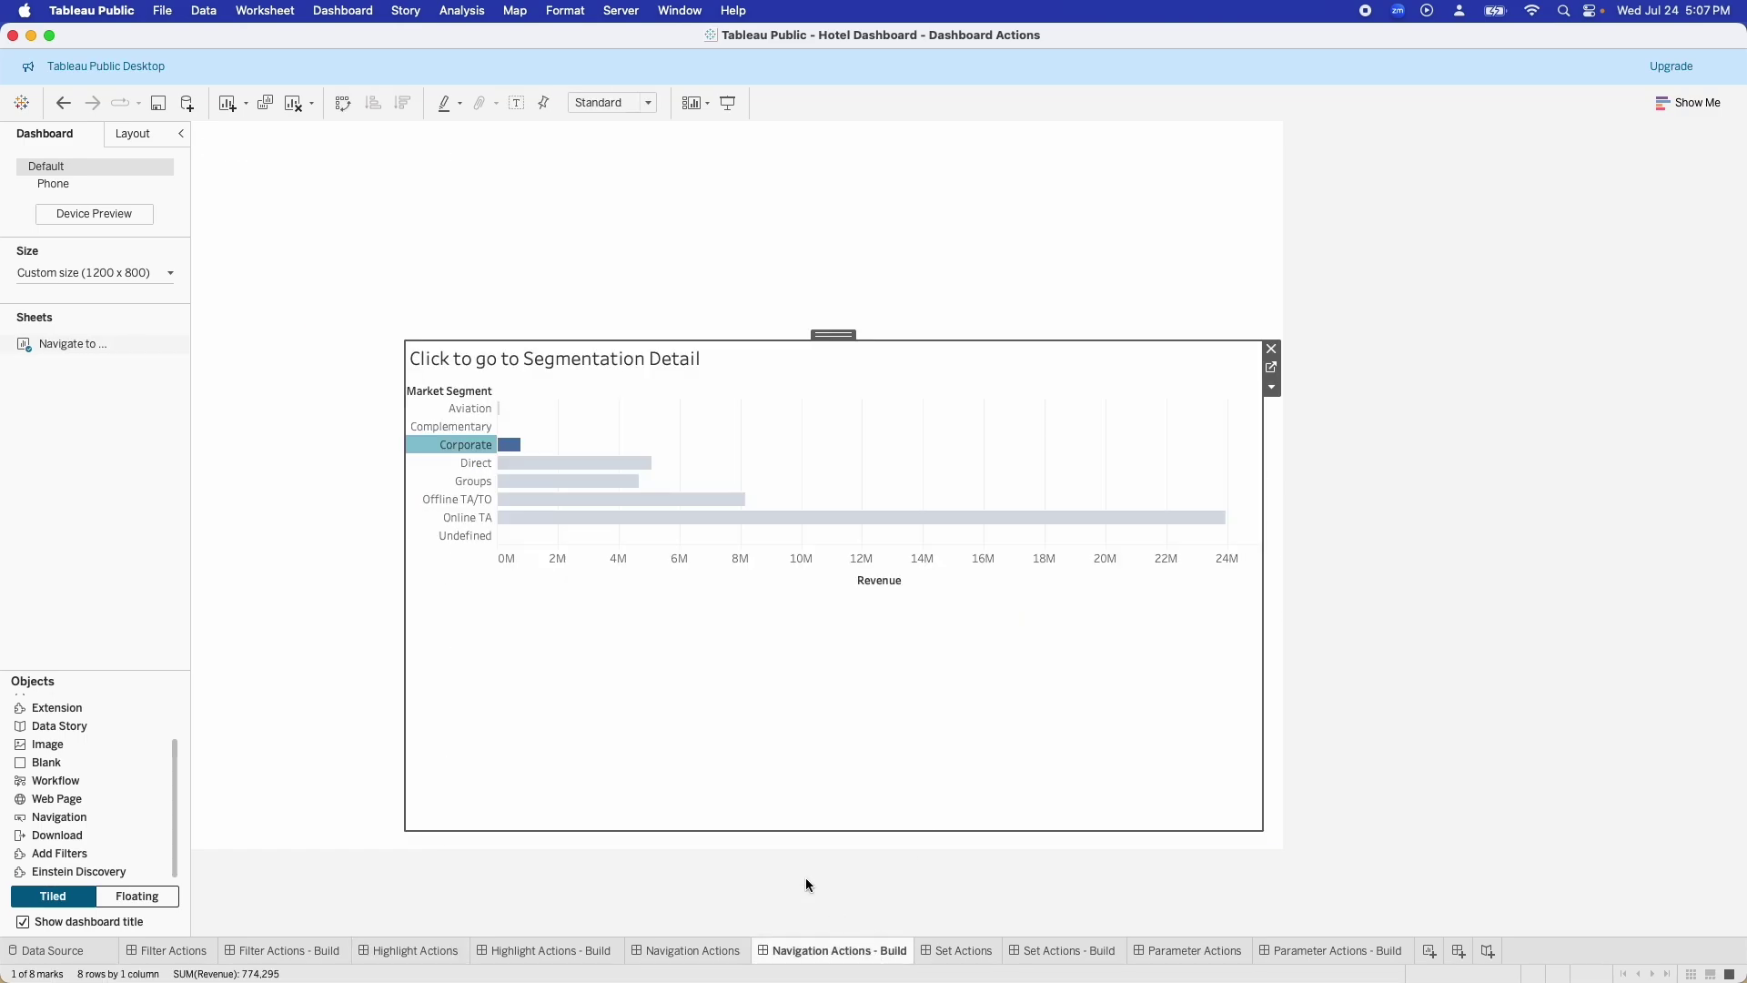
click(490, 618)
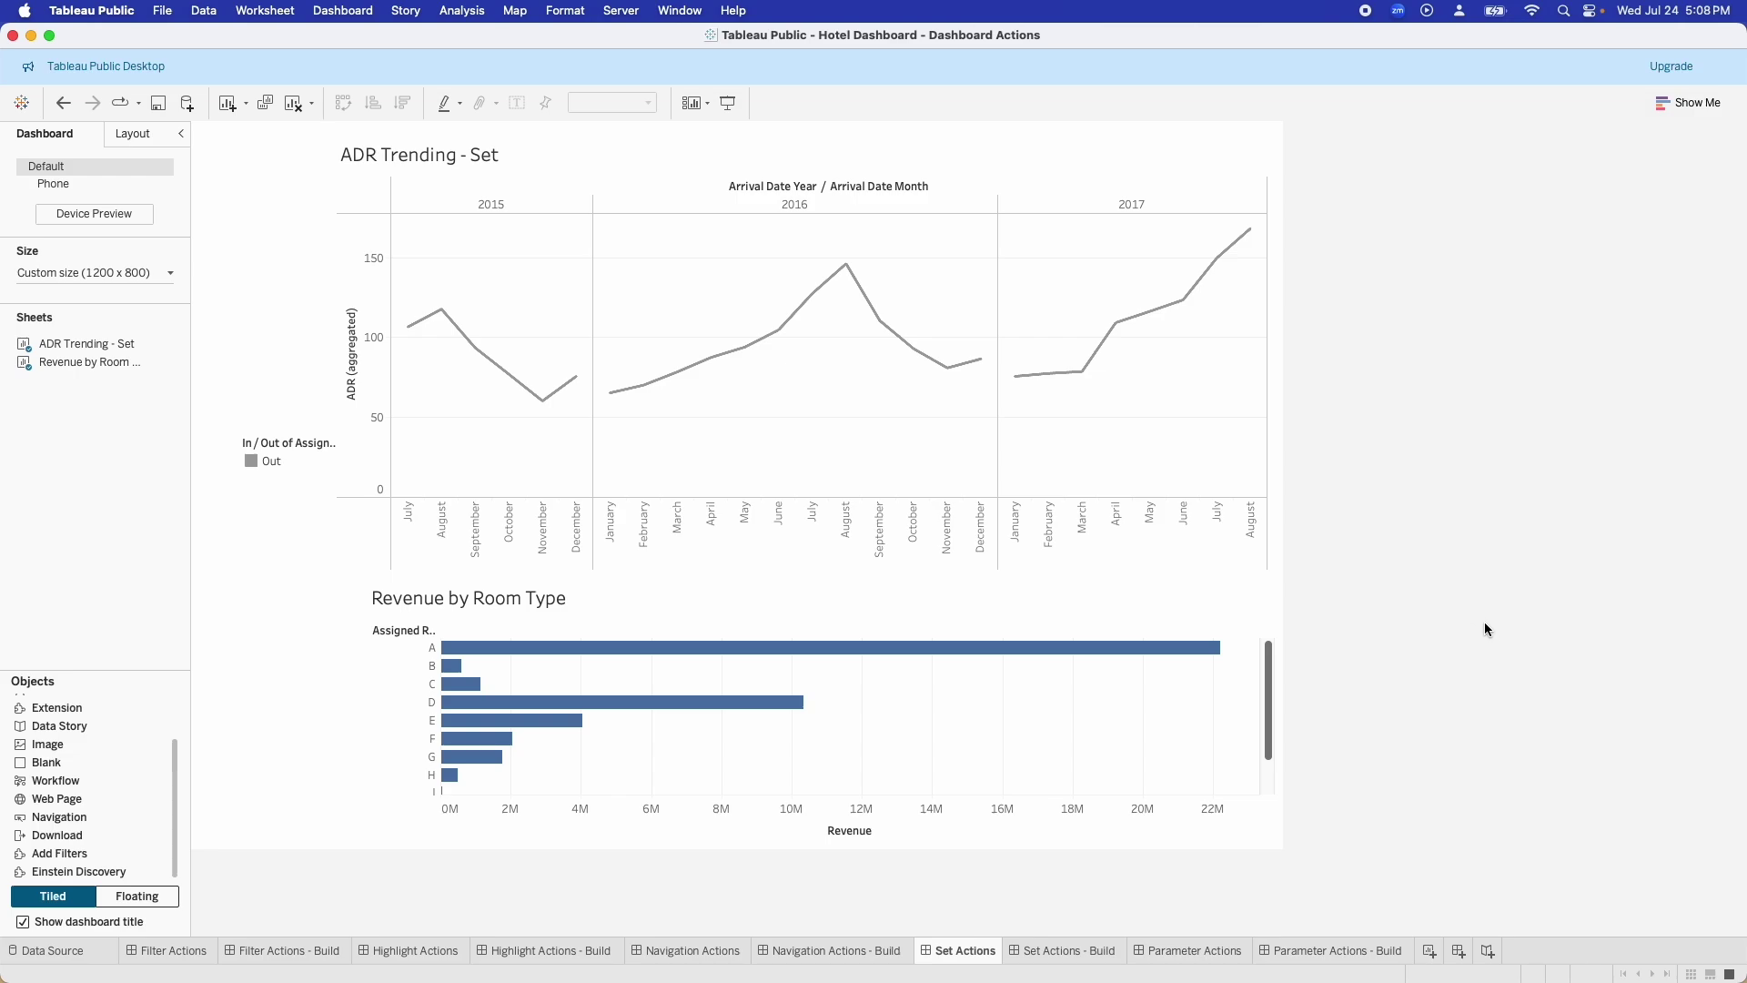
Step: On the Set Actions dashboard, test the set action with room type A, then C through G together, then C and D individually
click(423, 650)
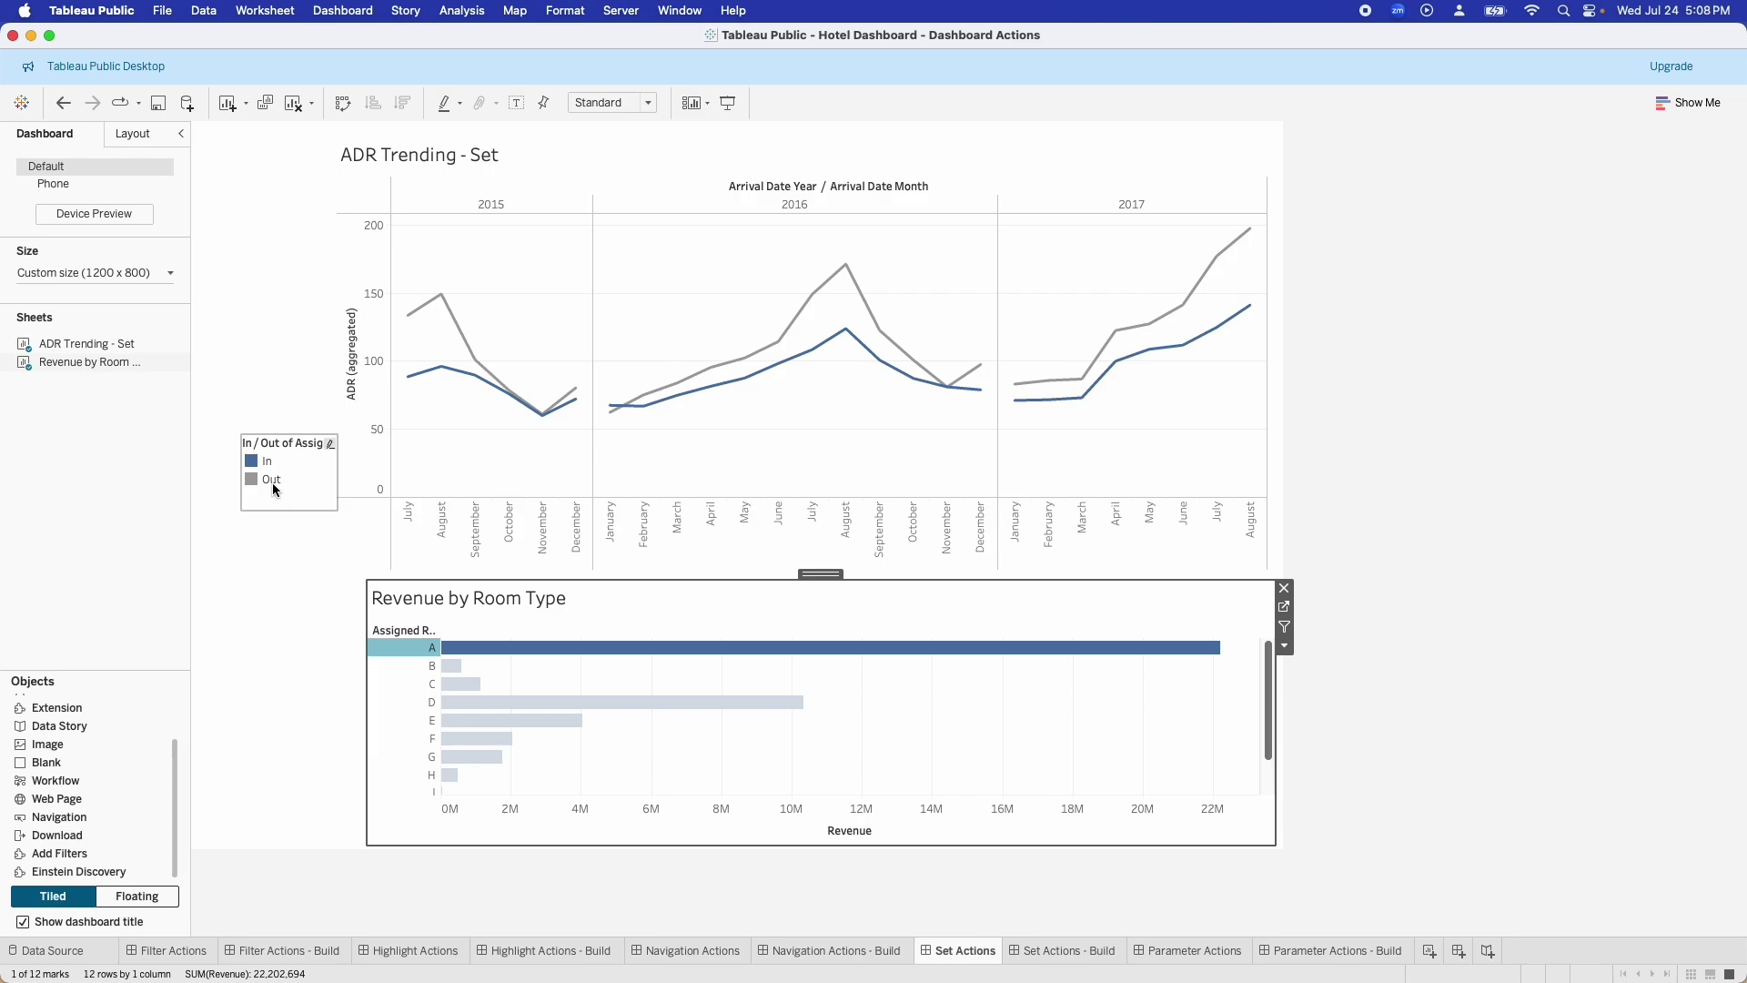
click(421, 650)
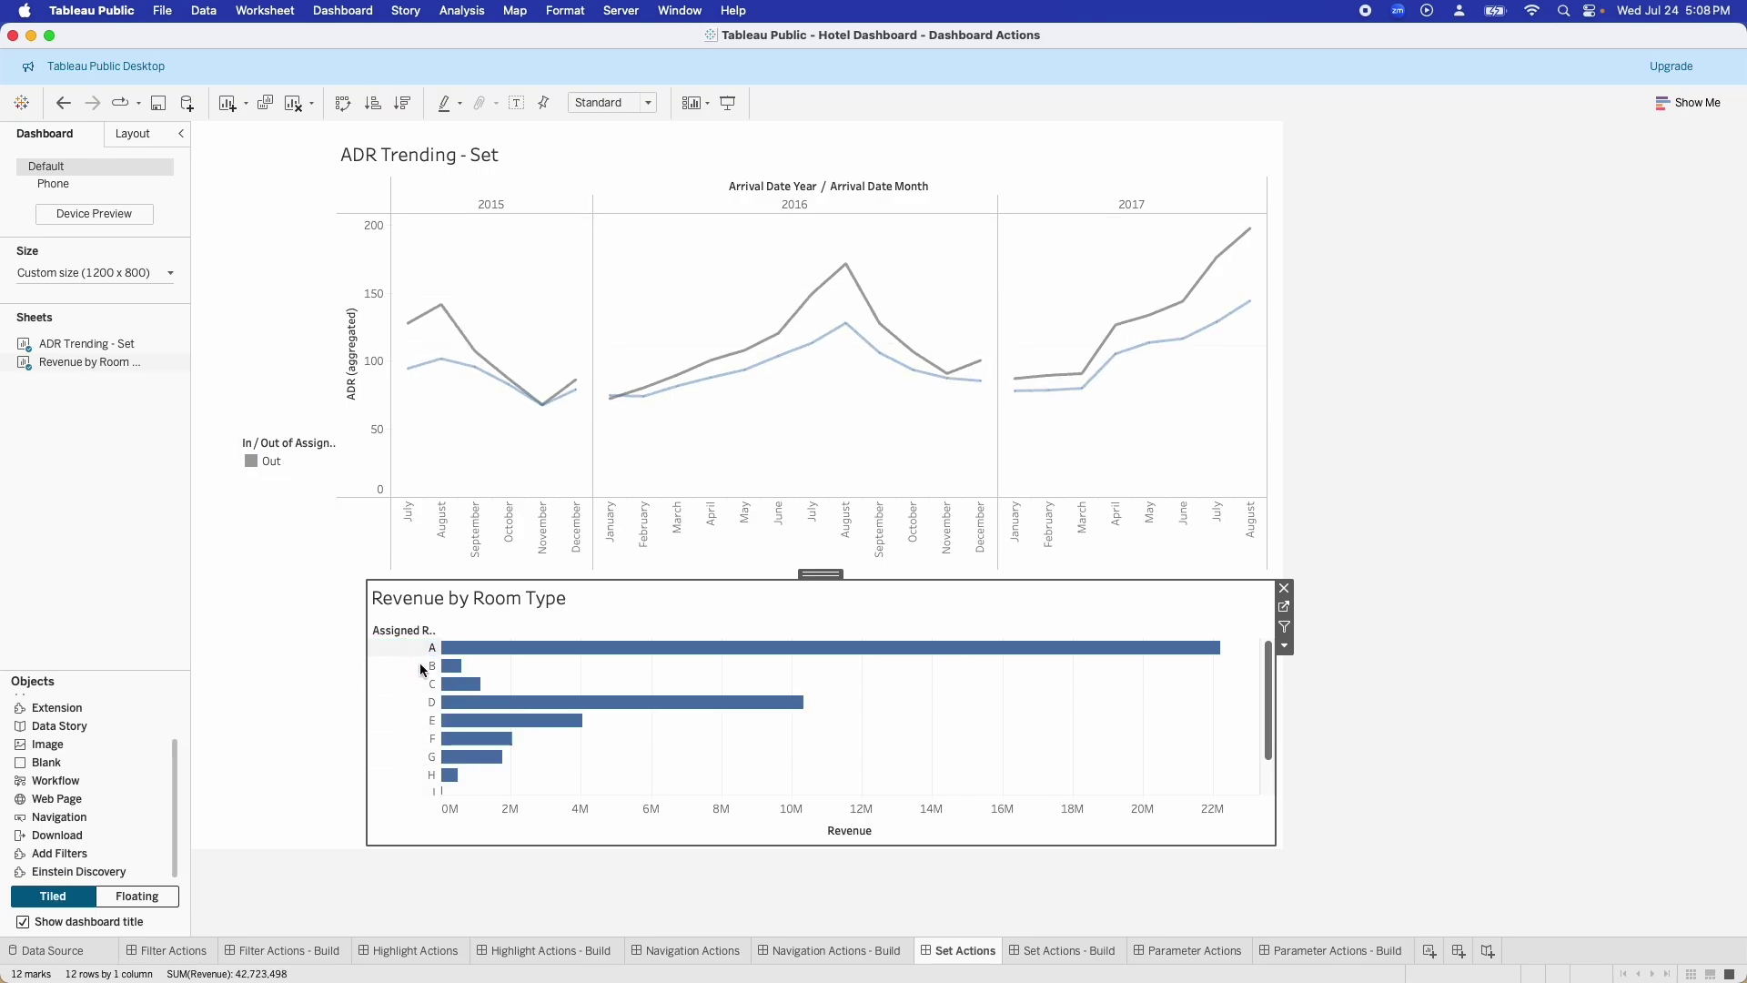
drag(421, 702, 418, 776)
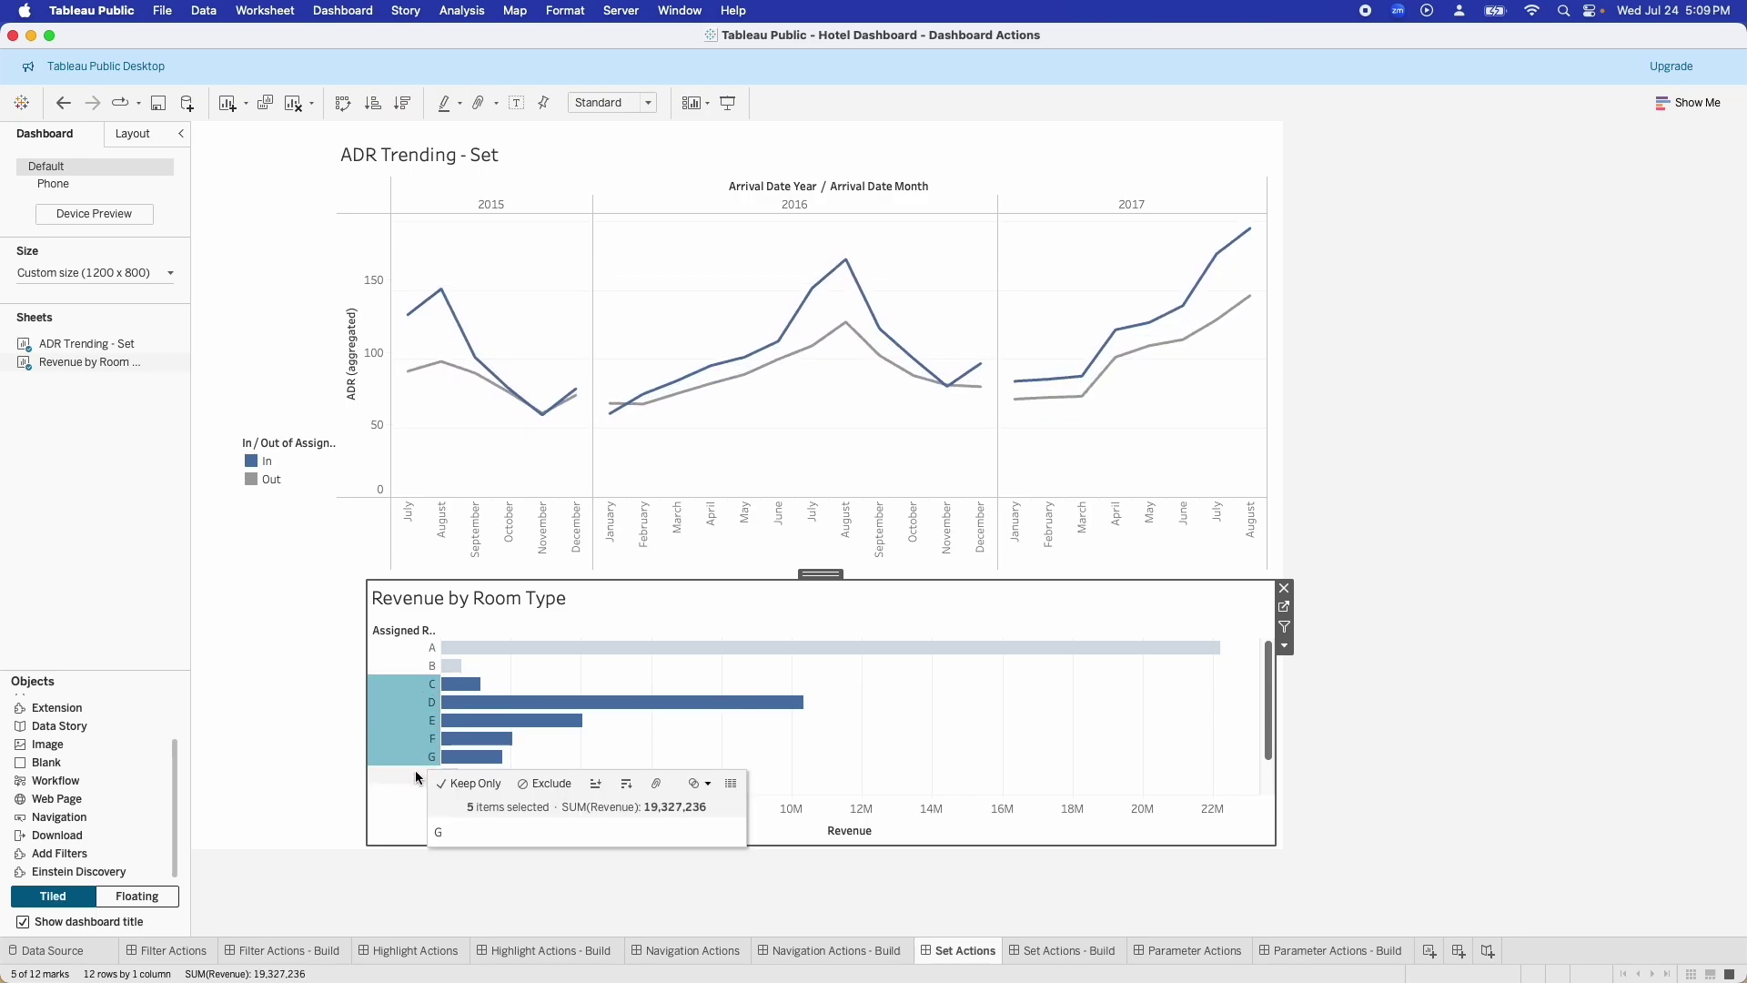
click(408, 685)
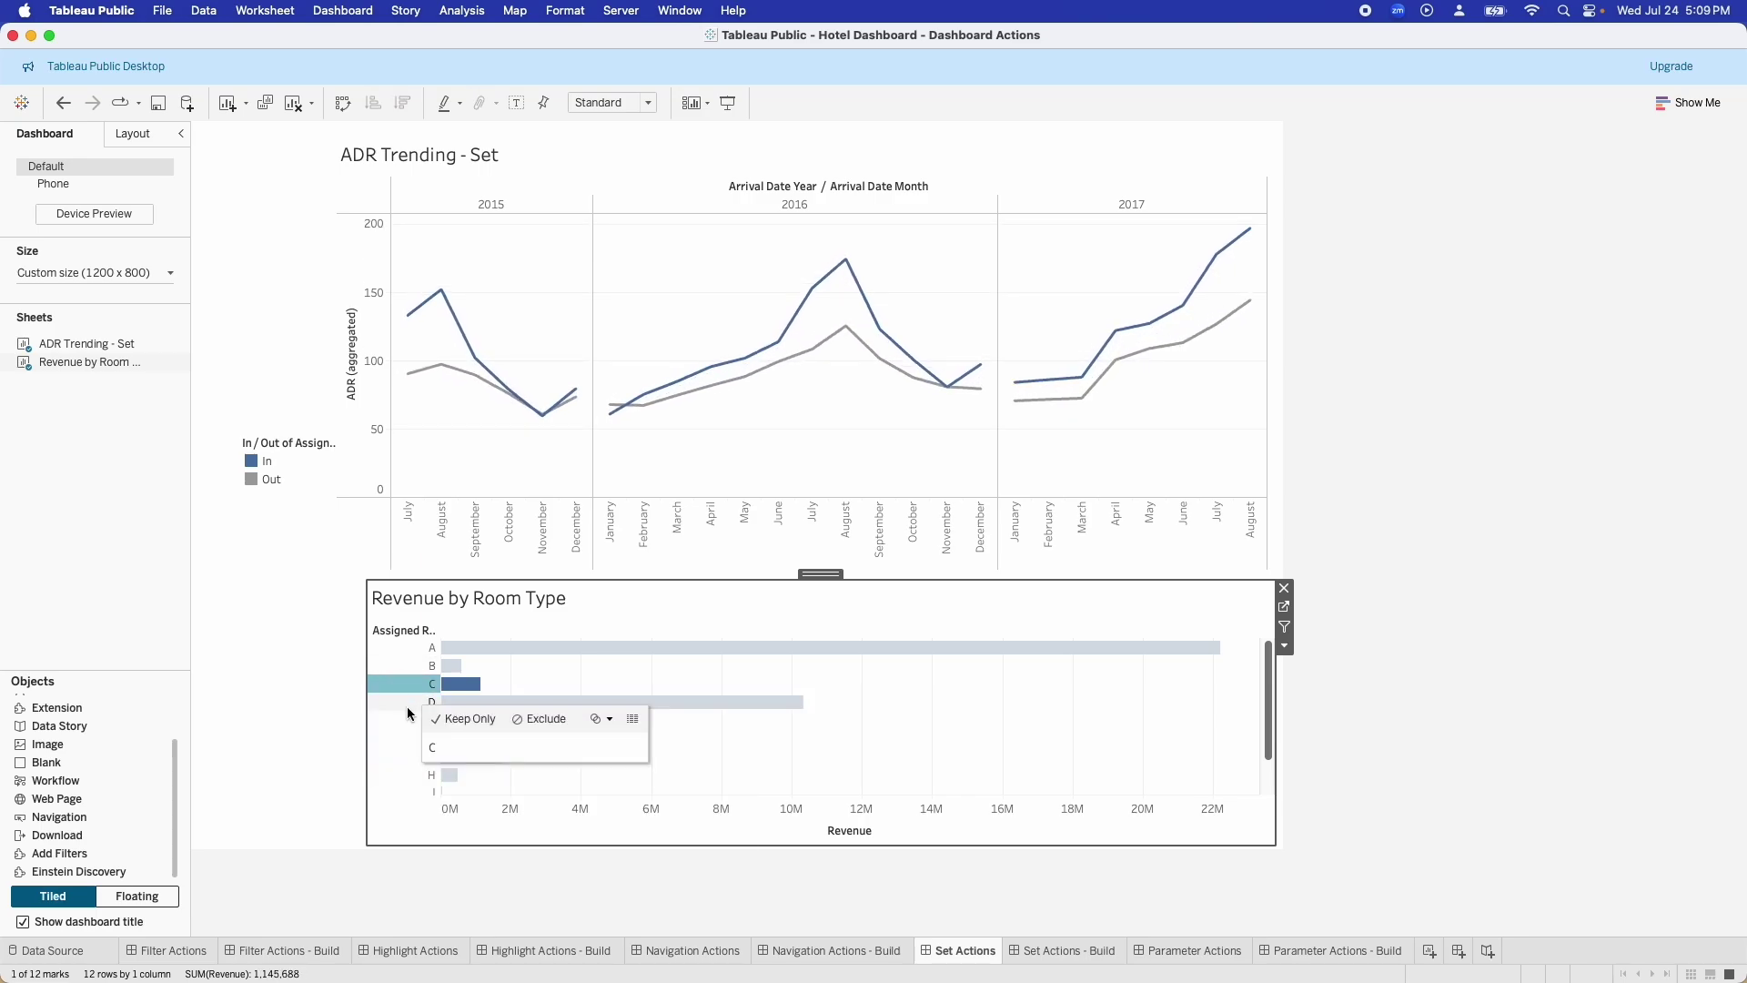
click(407, 702)
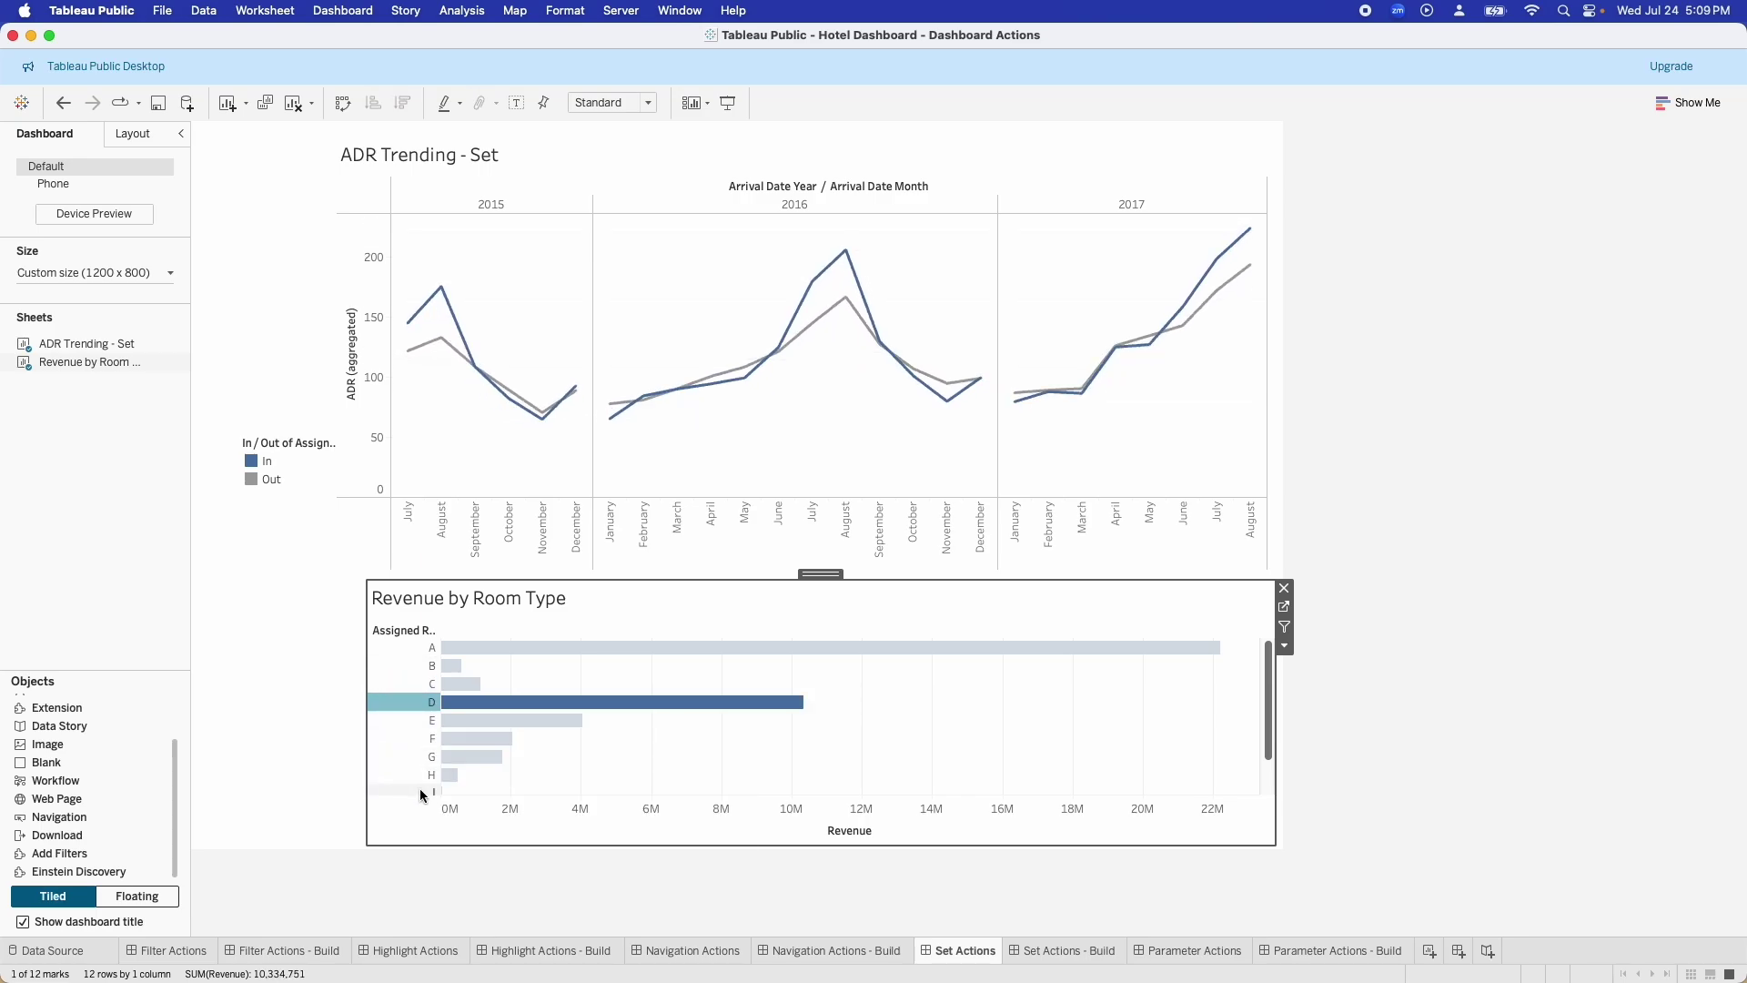
click(415, 709)
Step: Test the set action with room types D, E and F selected together, reduce the selection to single types and clear it
click(421, 703)
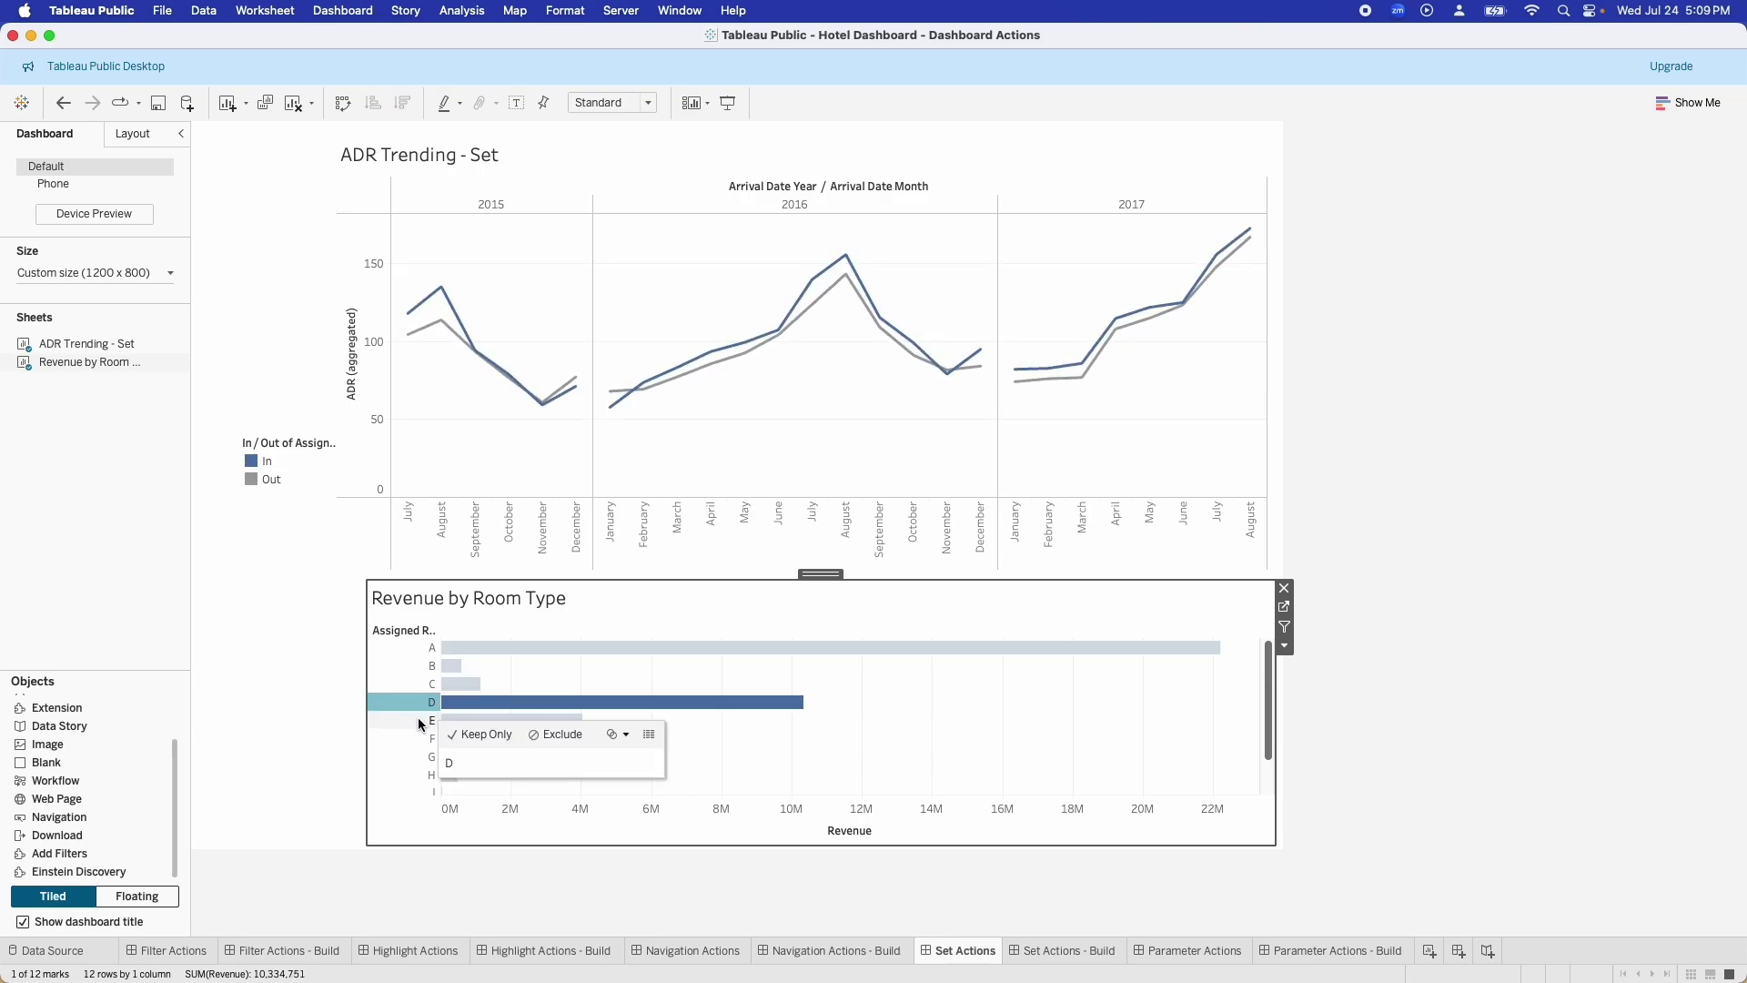
super+click(421, 721)
super+click(428, 738)
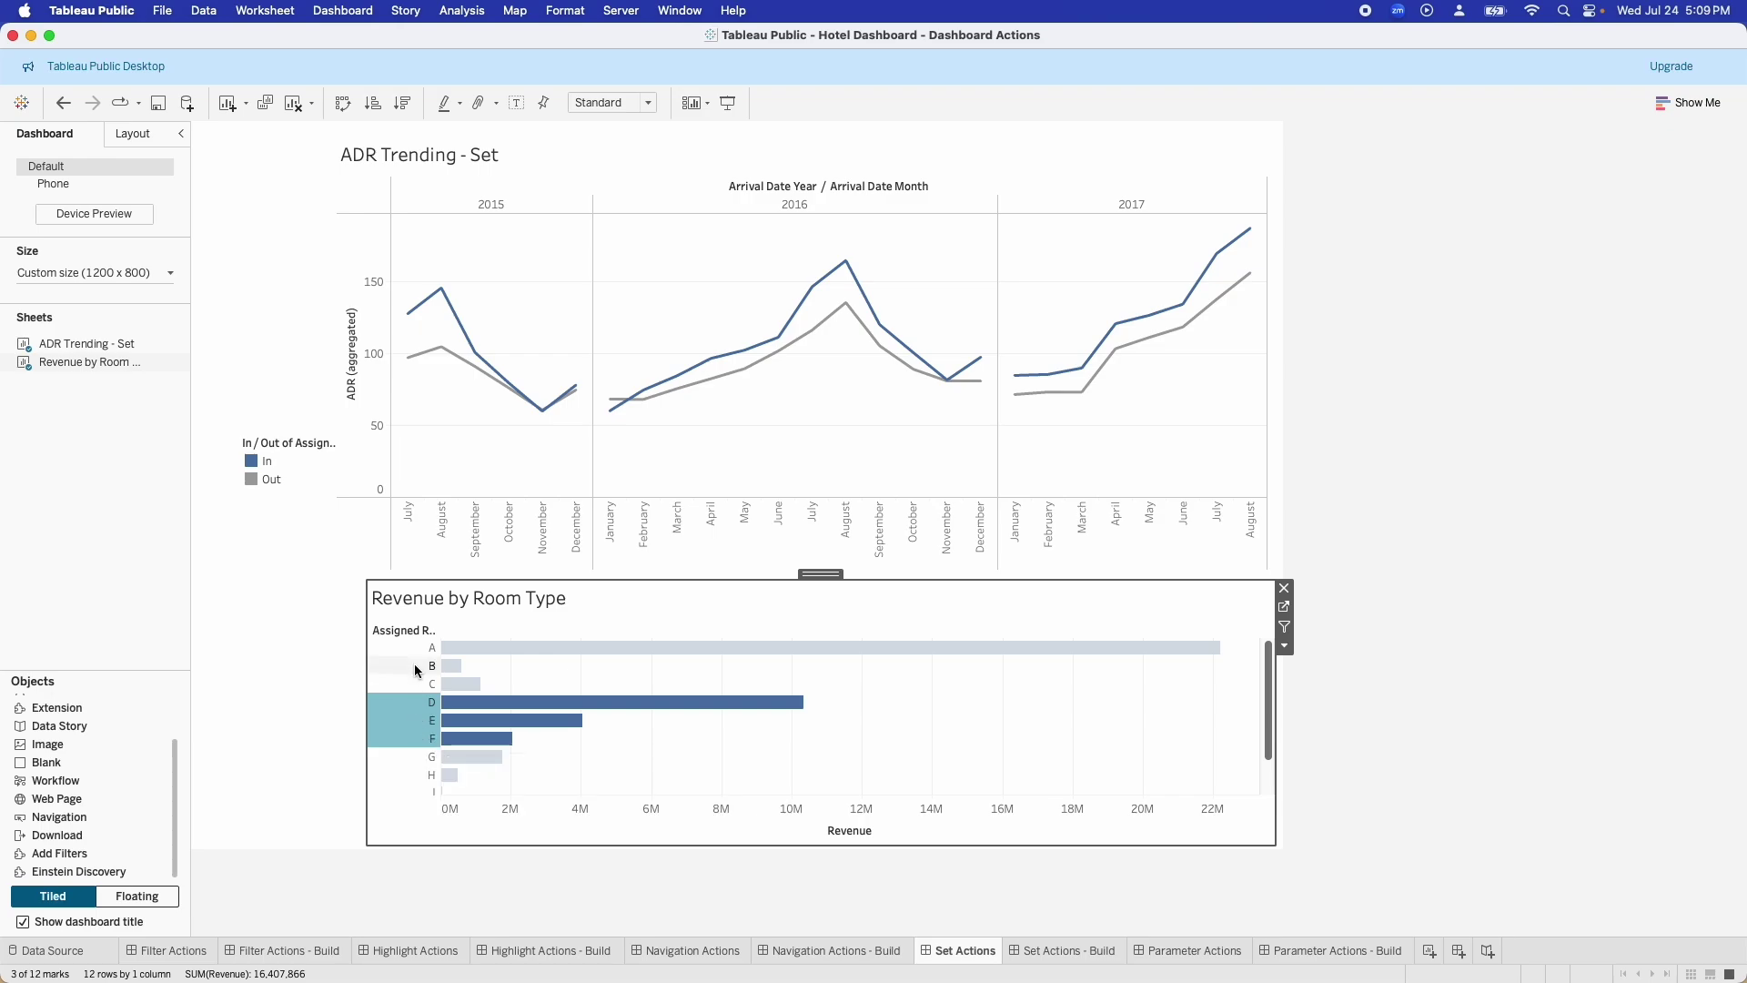
click(411, 695)
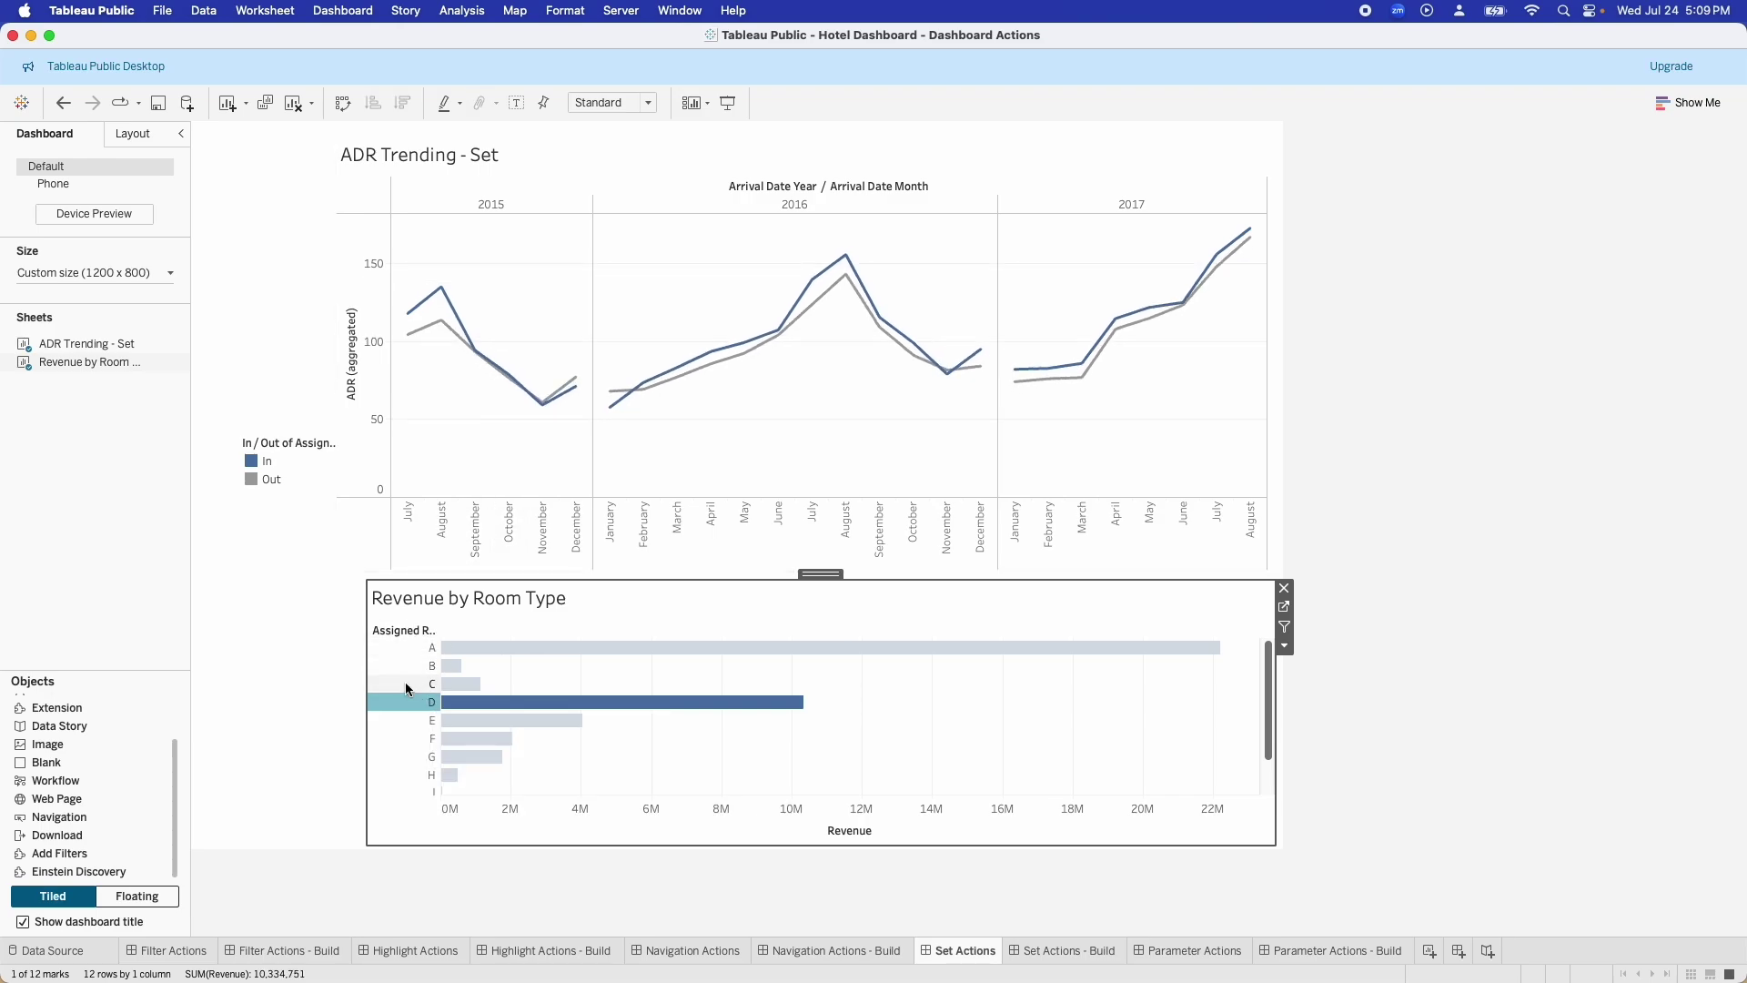
click(428, 689)
click(1413, 581)
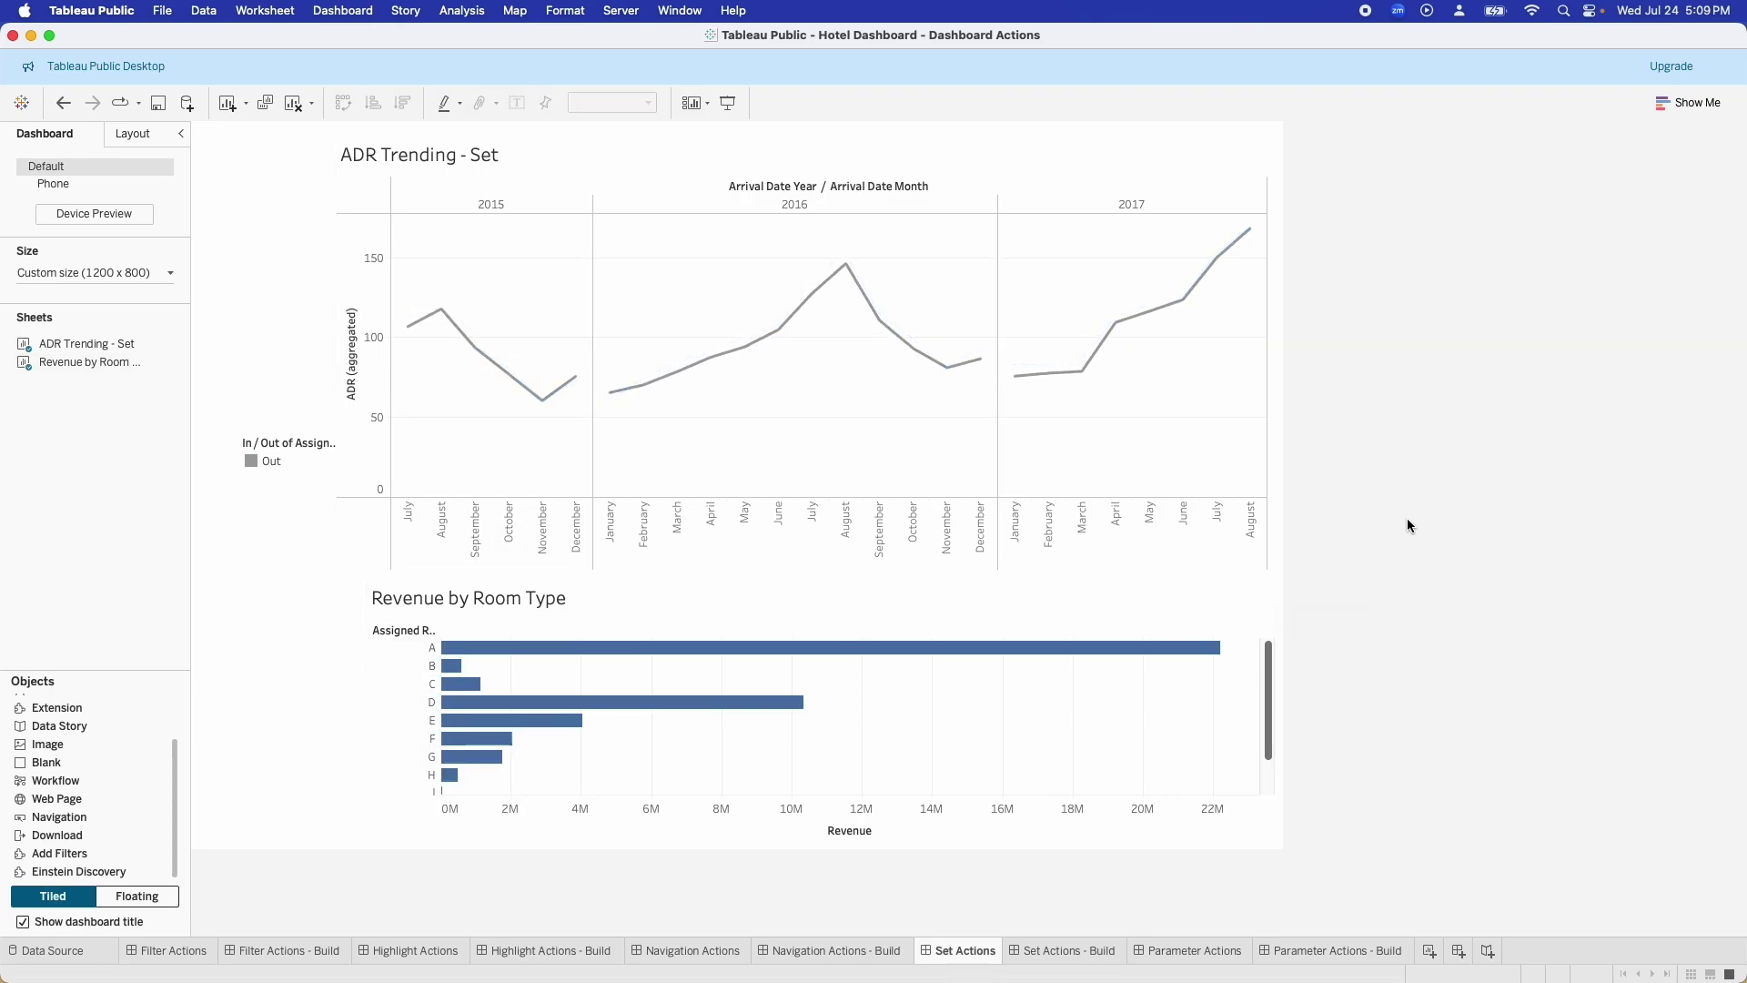
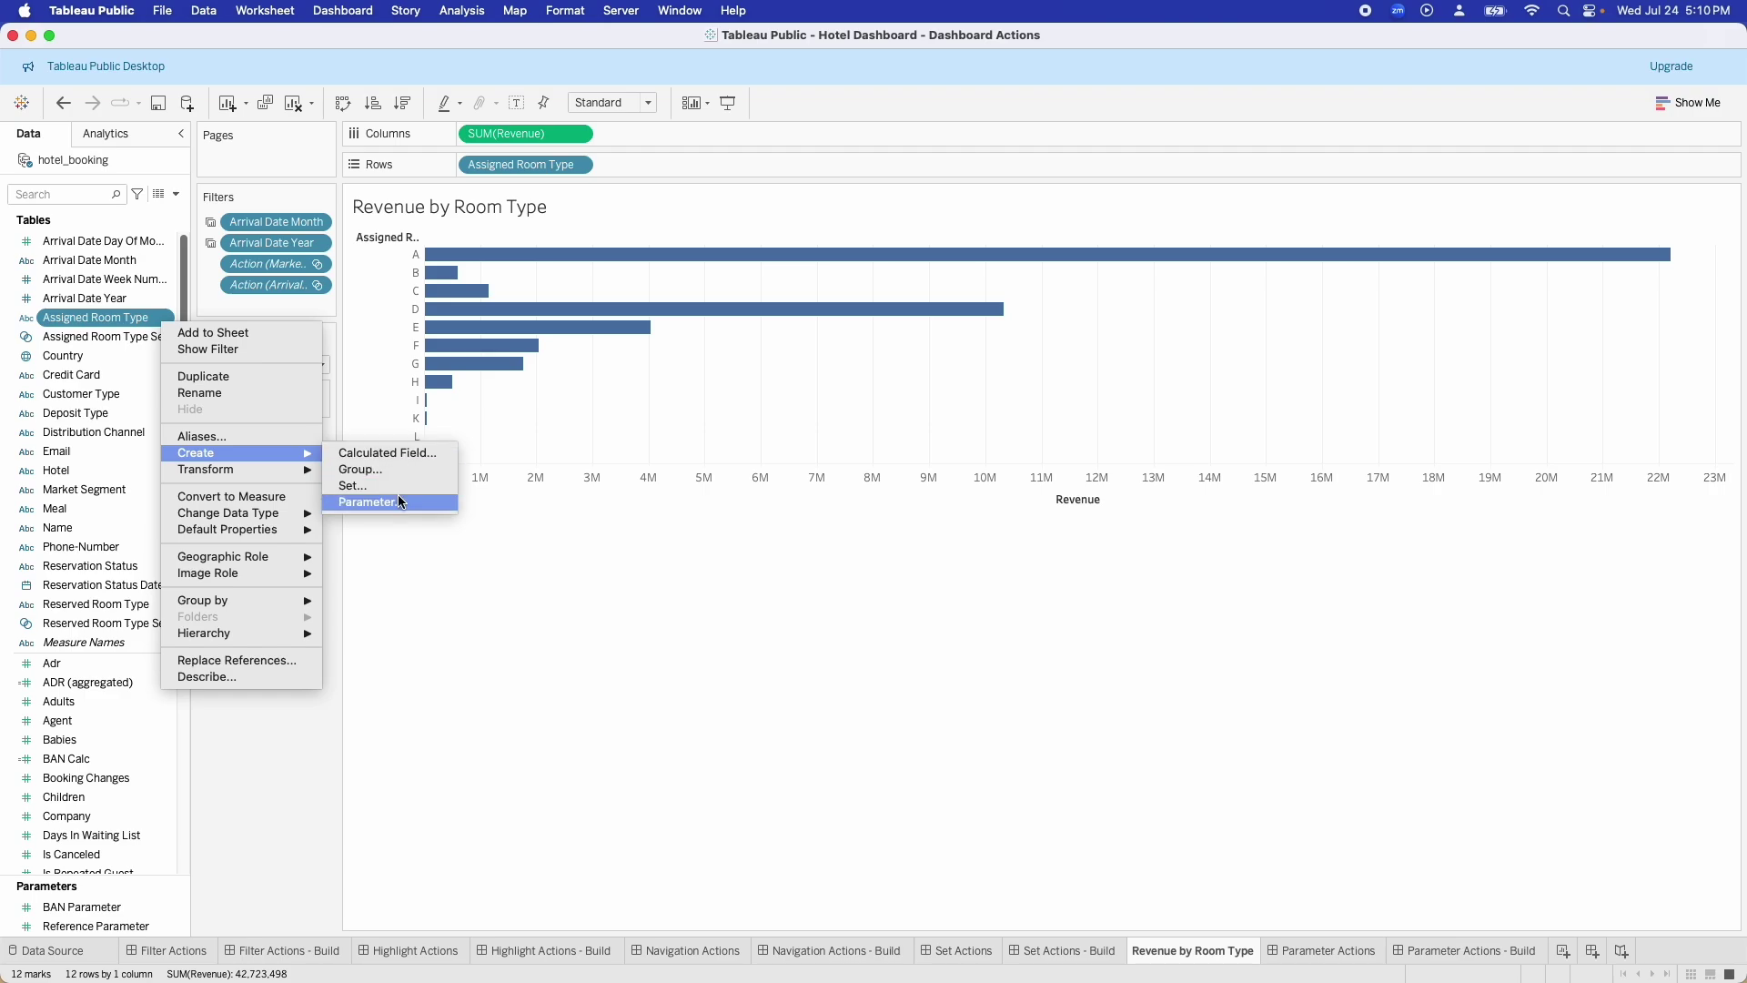
Step: View the Create Set dialog for Assigned Room Type, cancel it and widen the Data pane to show the full field names
click(397, 487)
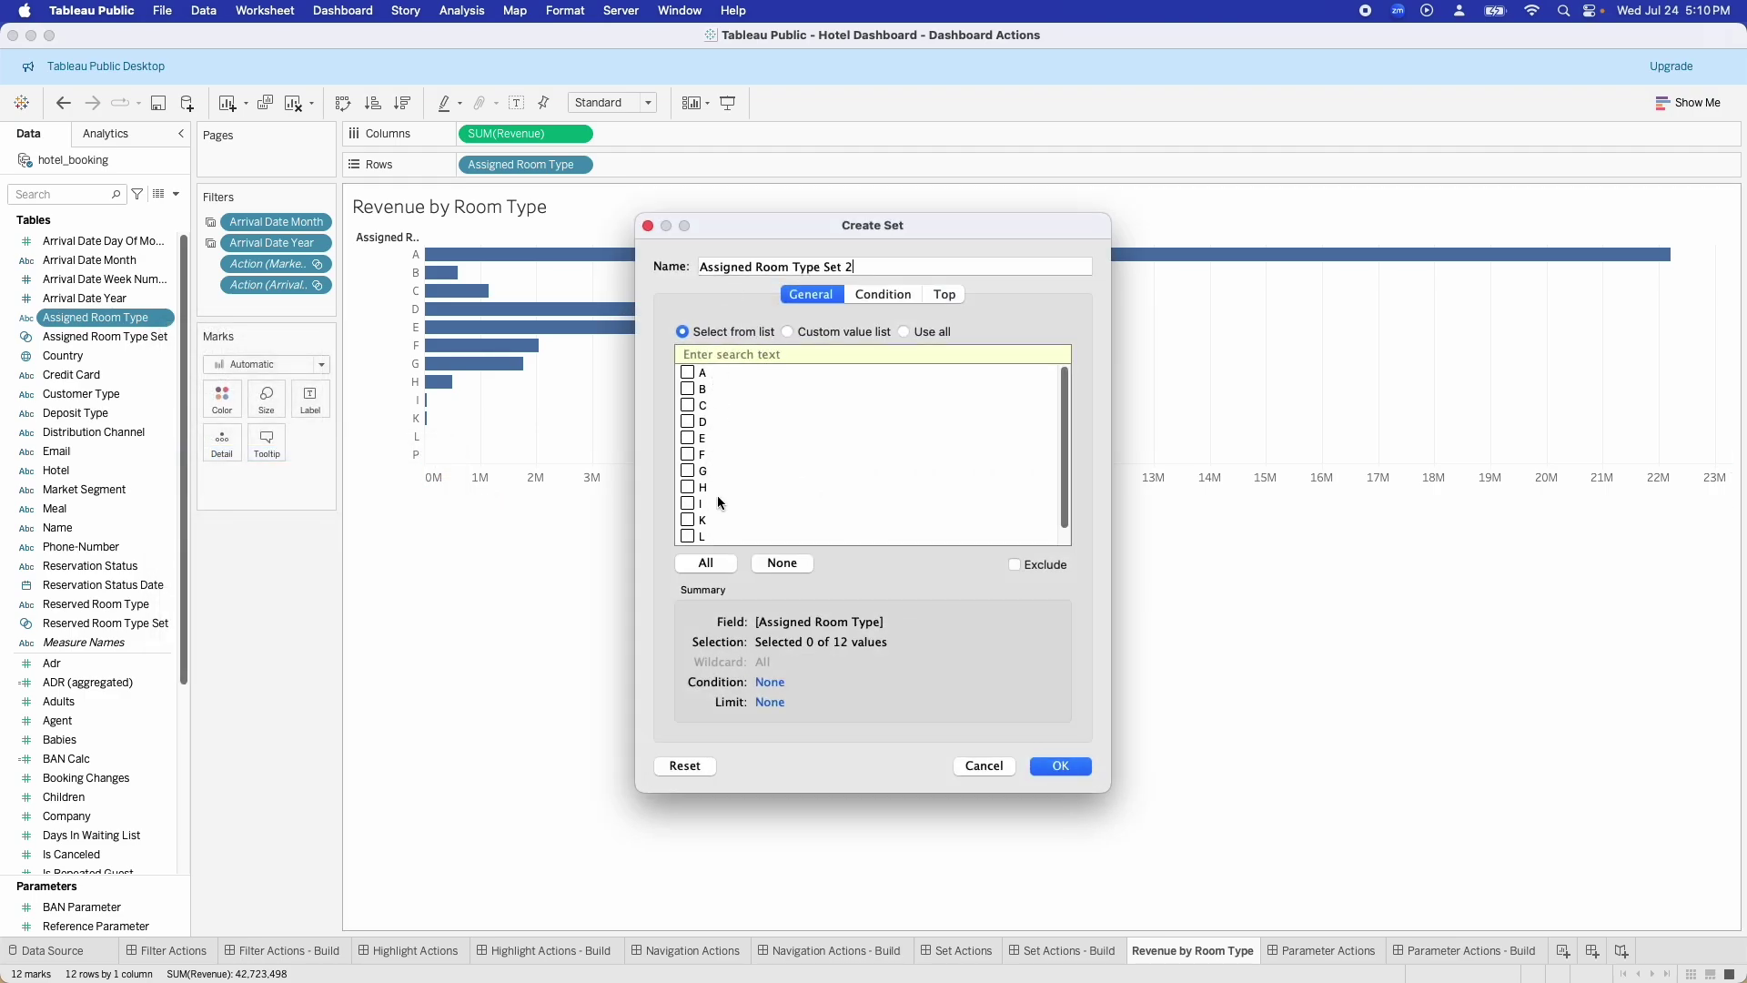
click(991, 769)
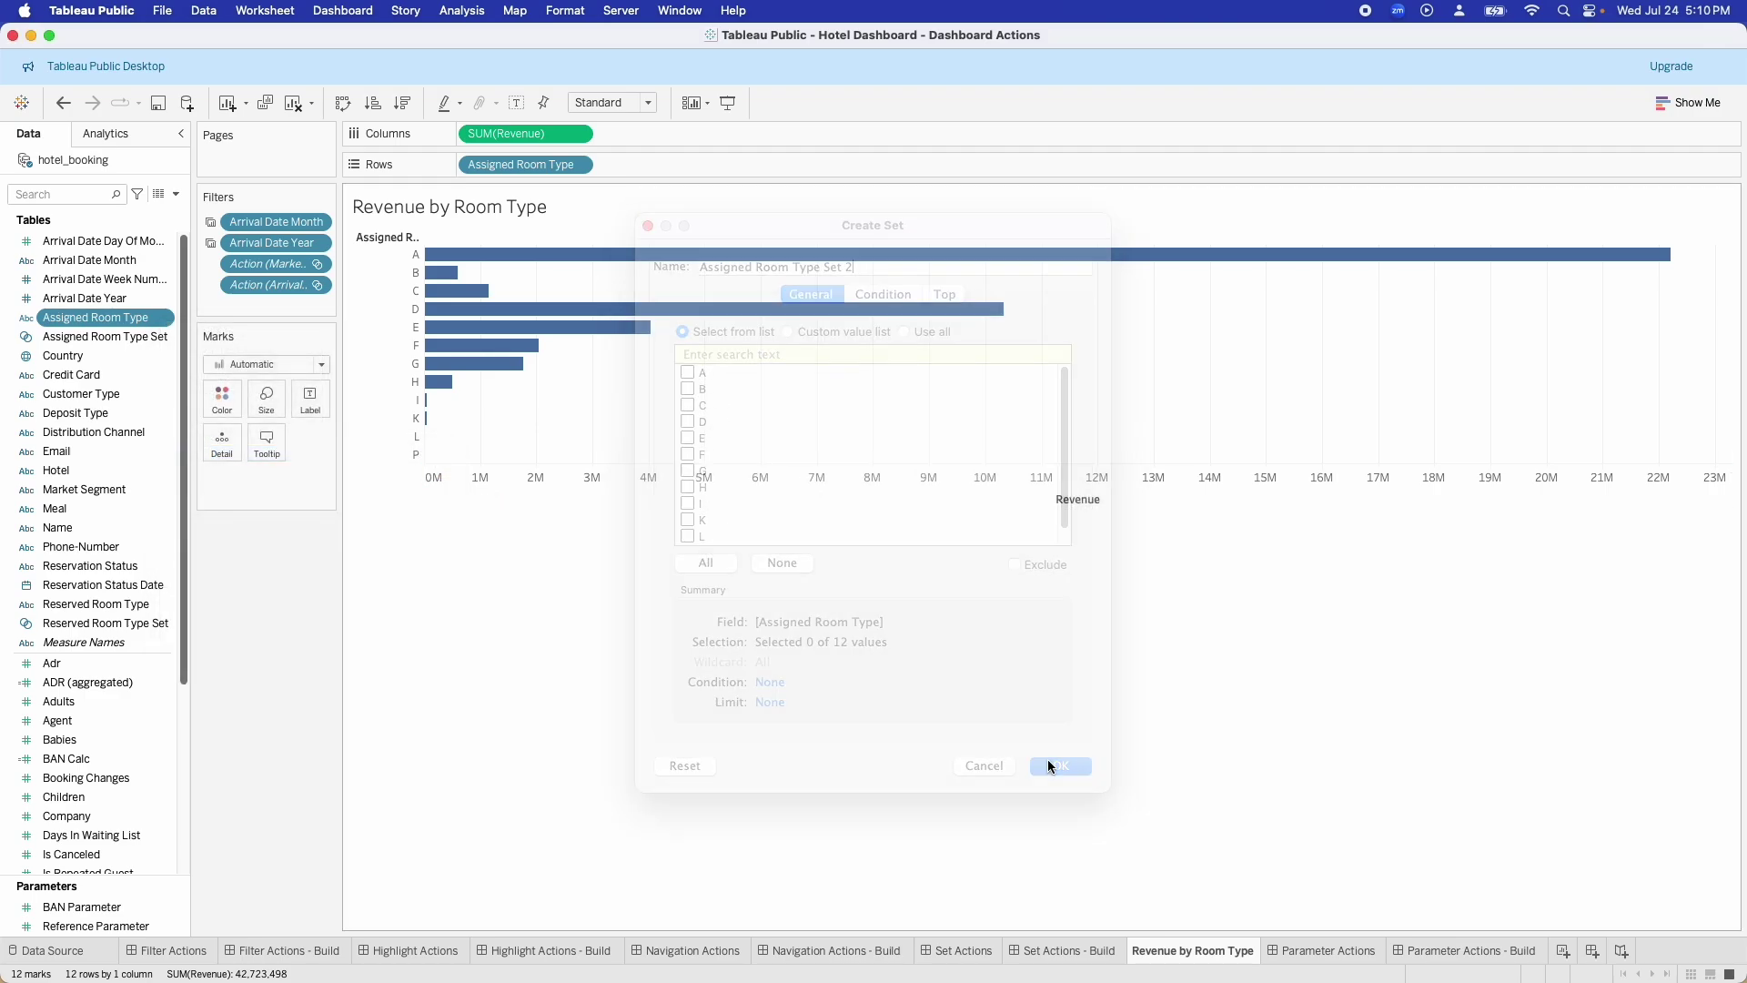
click(98, 338)
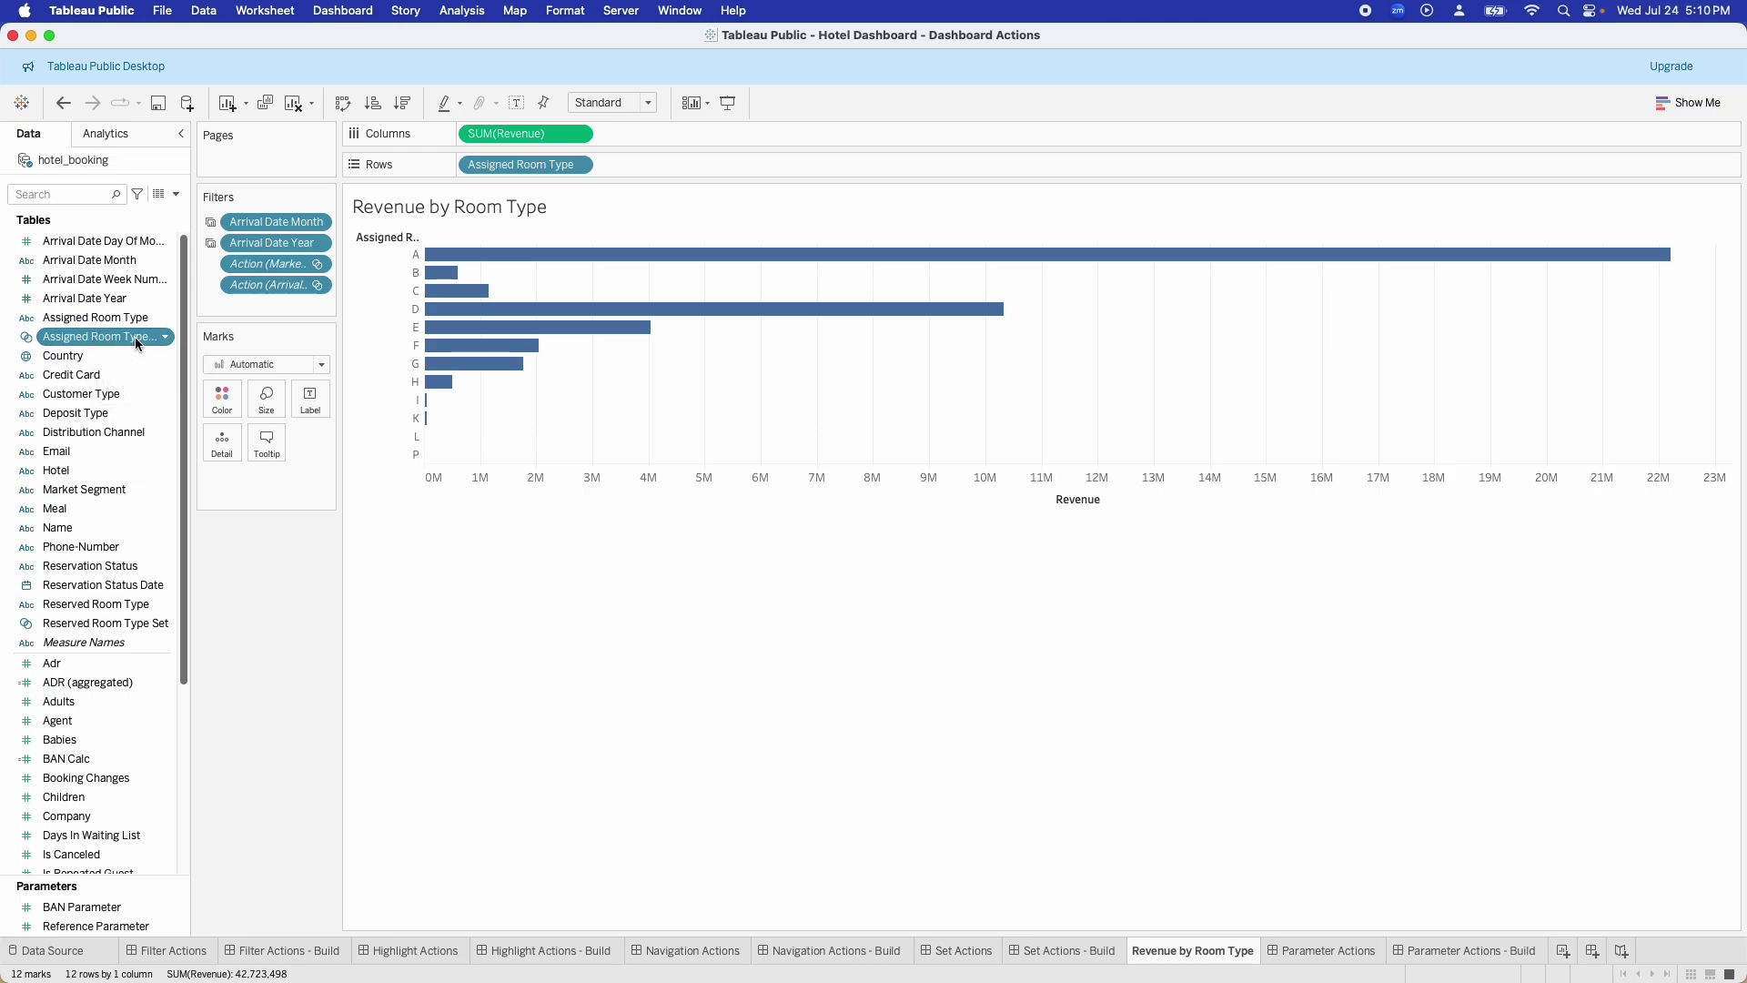
drag(192, 338, 216, 338)
right_click(187, 339)
key(Escape)
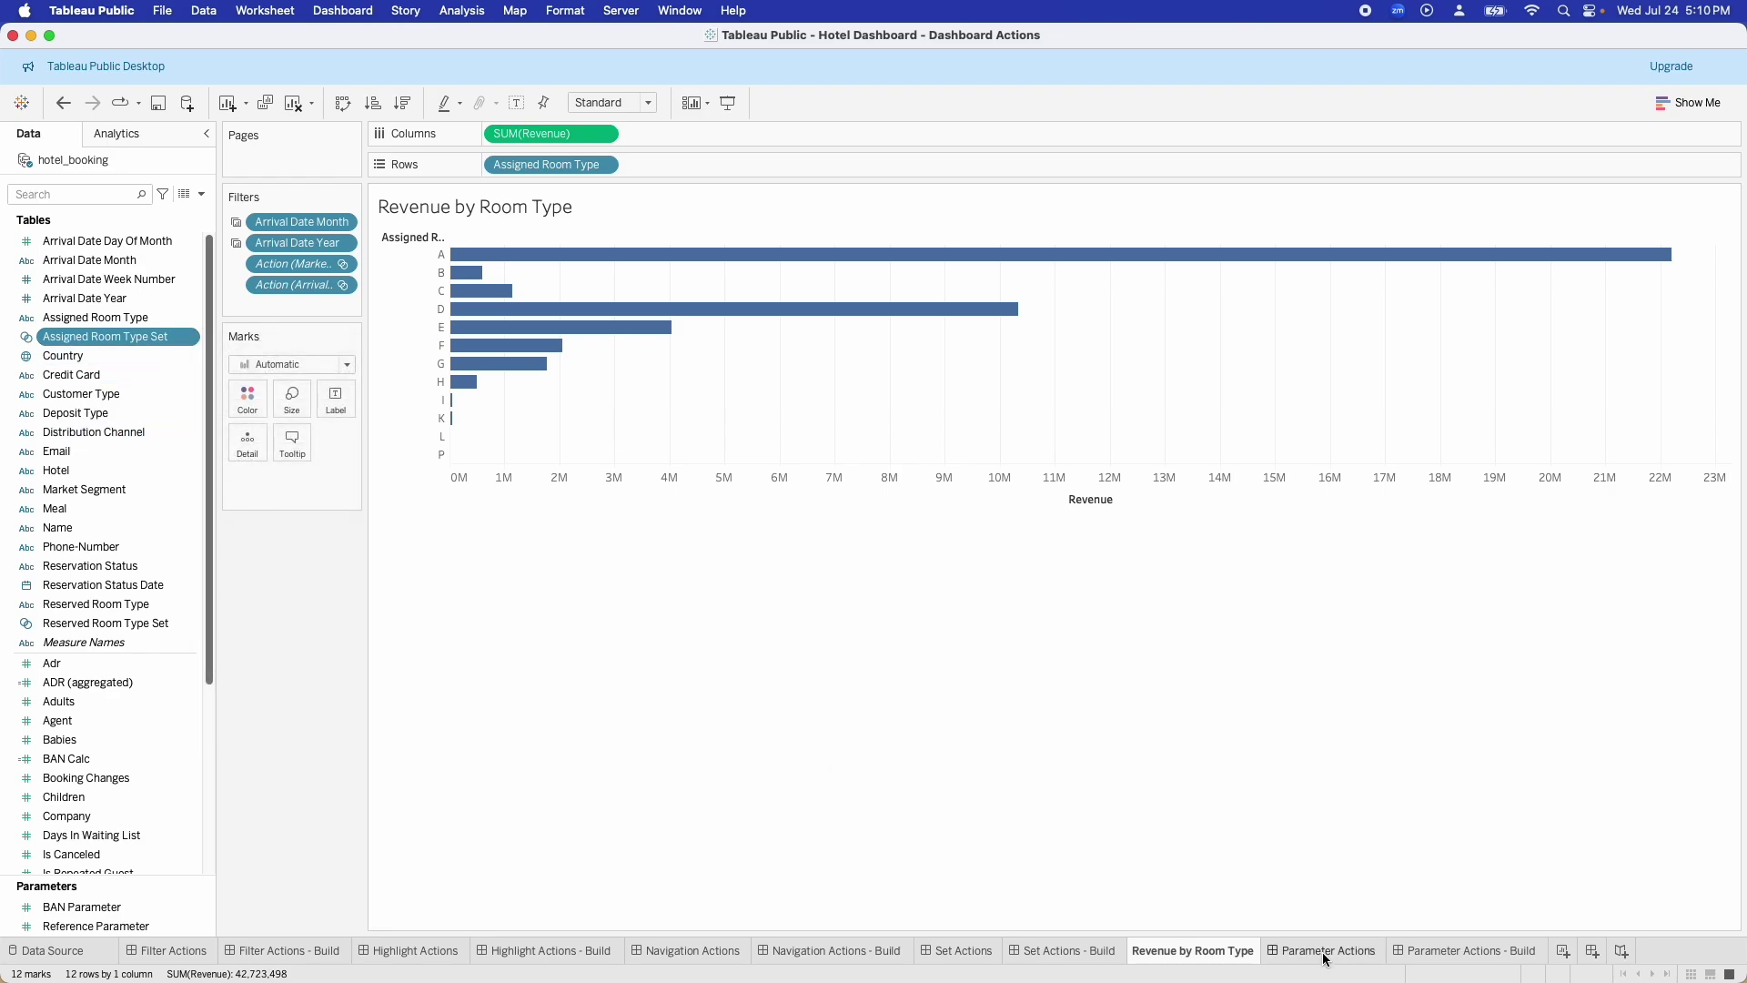
Step: Switch to the Set Actions - Build dashboard and open the ADR Trending - Set worksheet from it
click(1105, 962)
click(1439, 780)
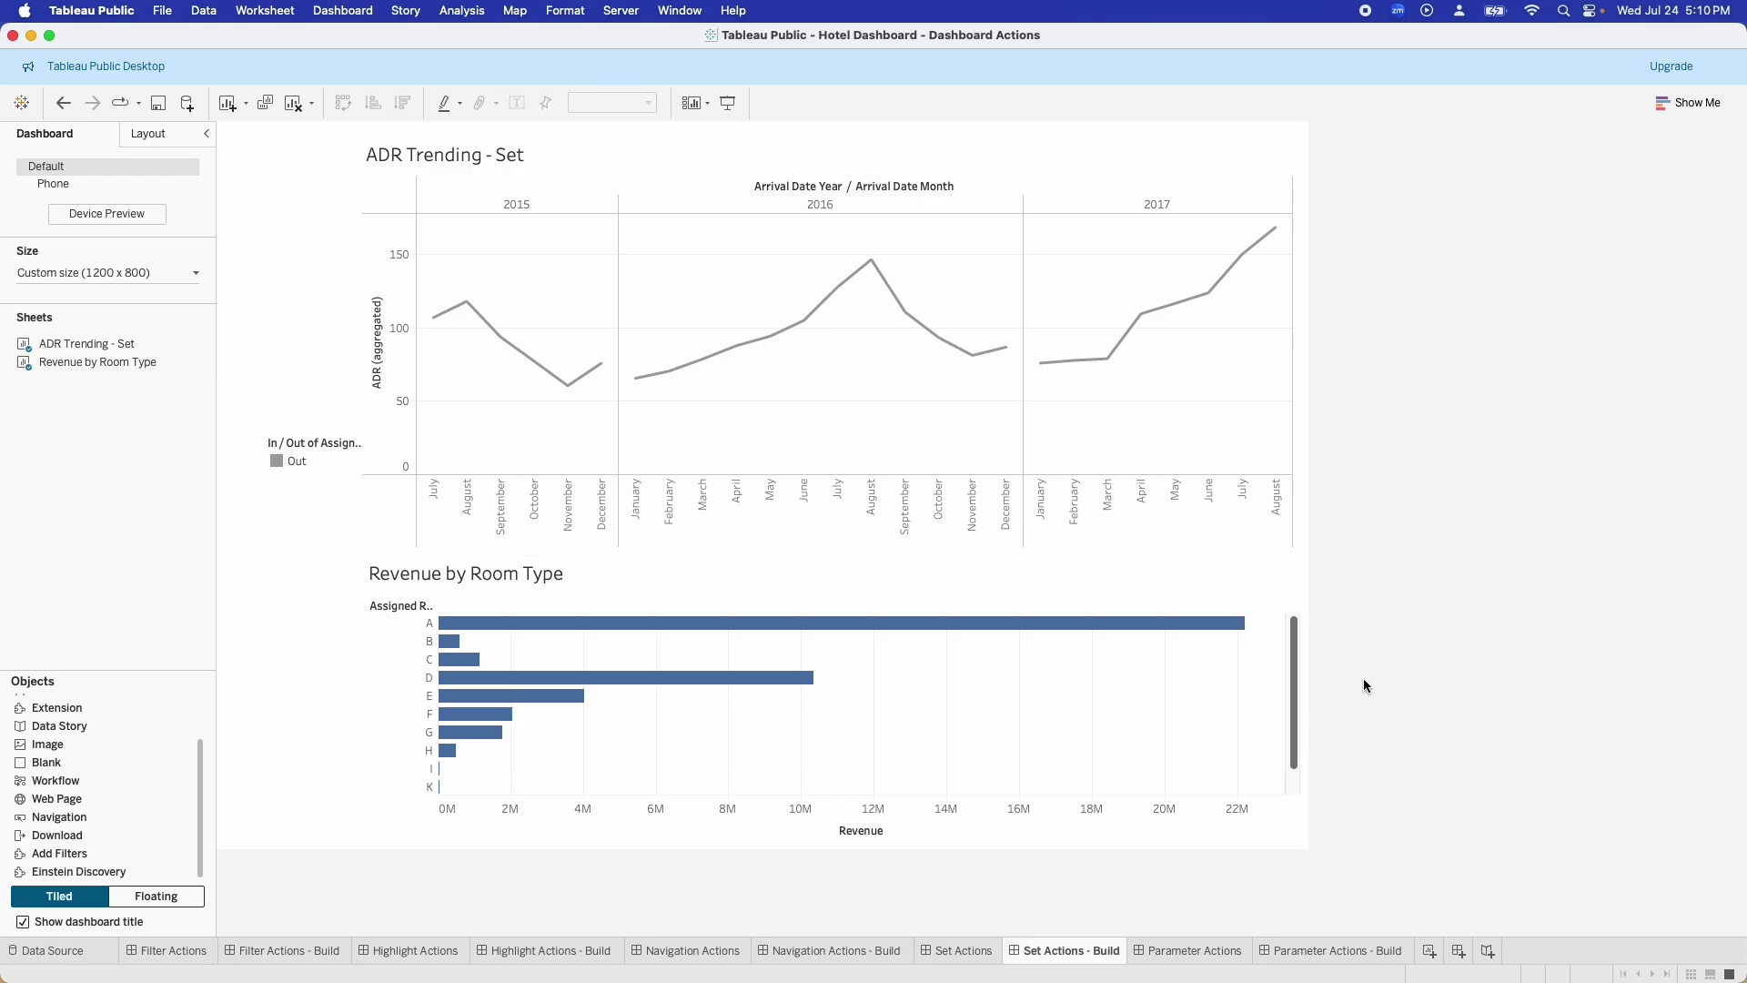
click(728, 172)
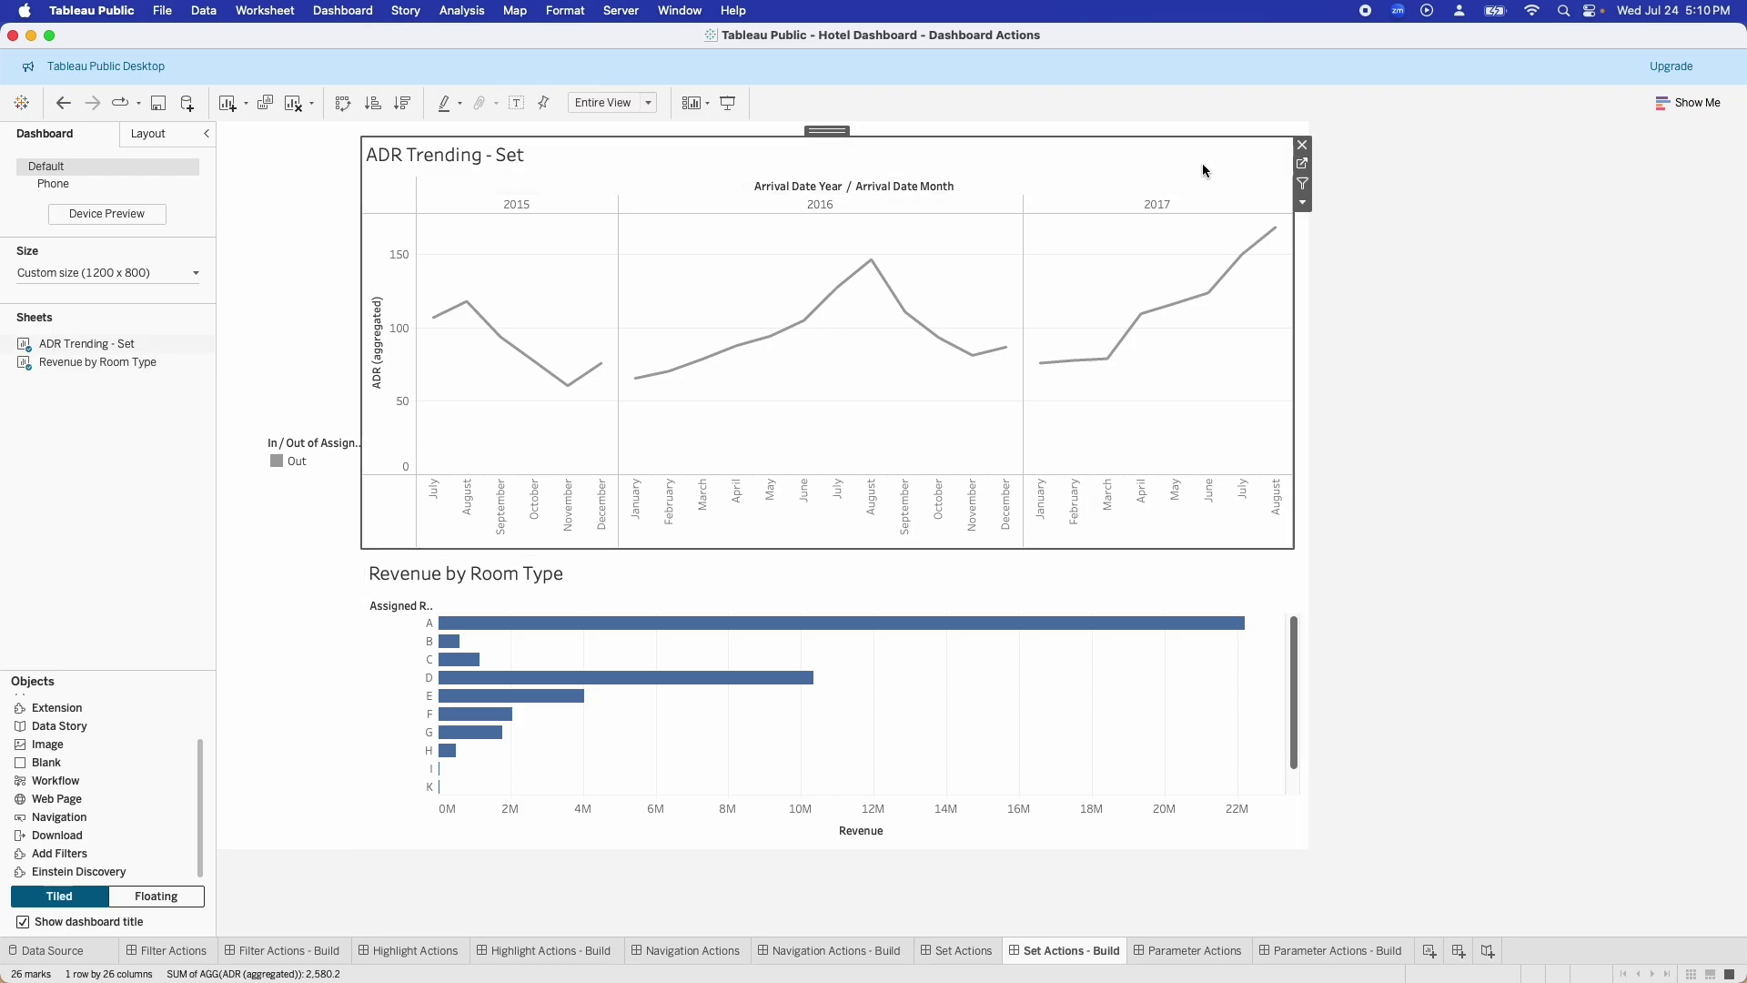
click(1302, 163)
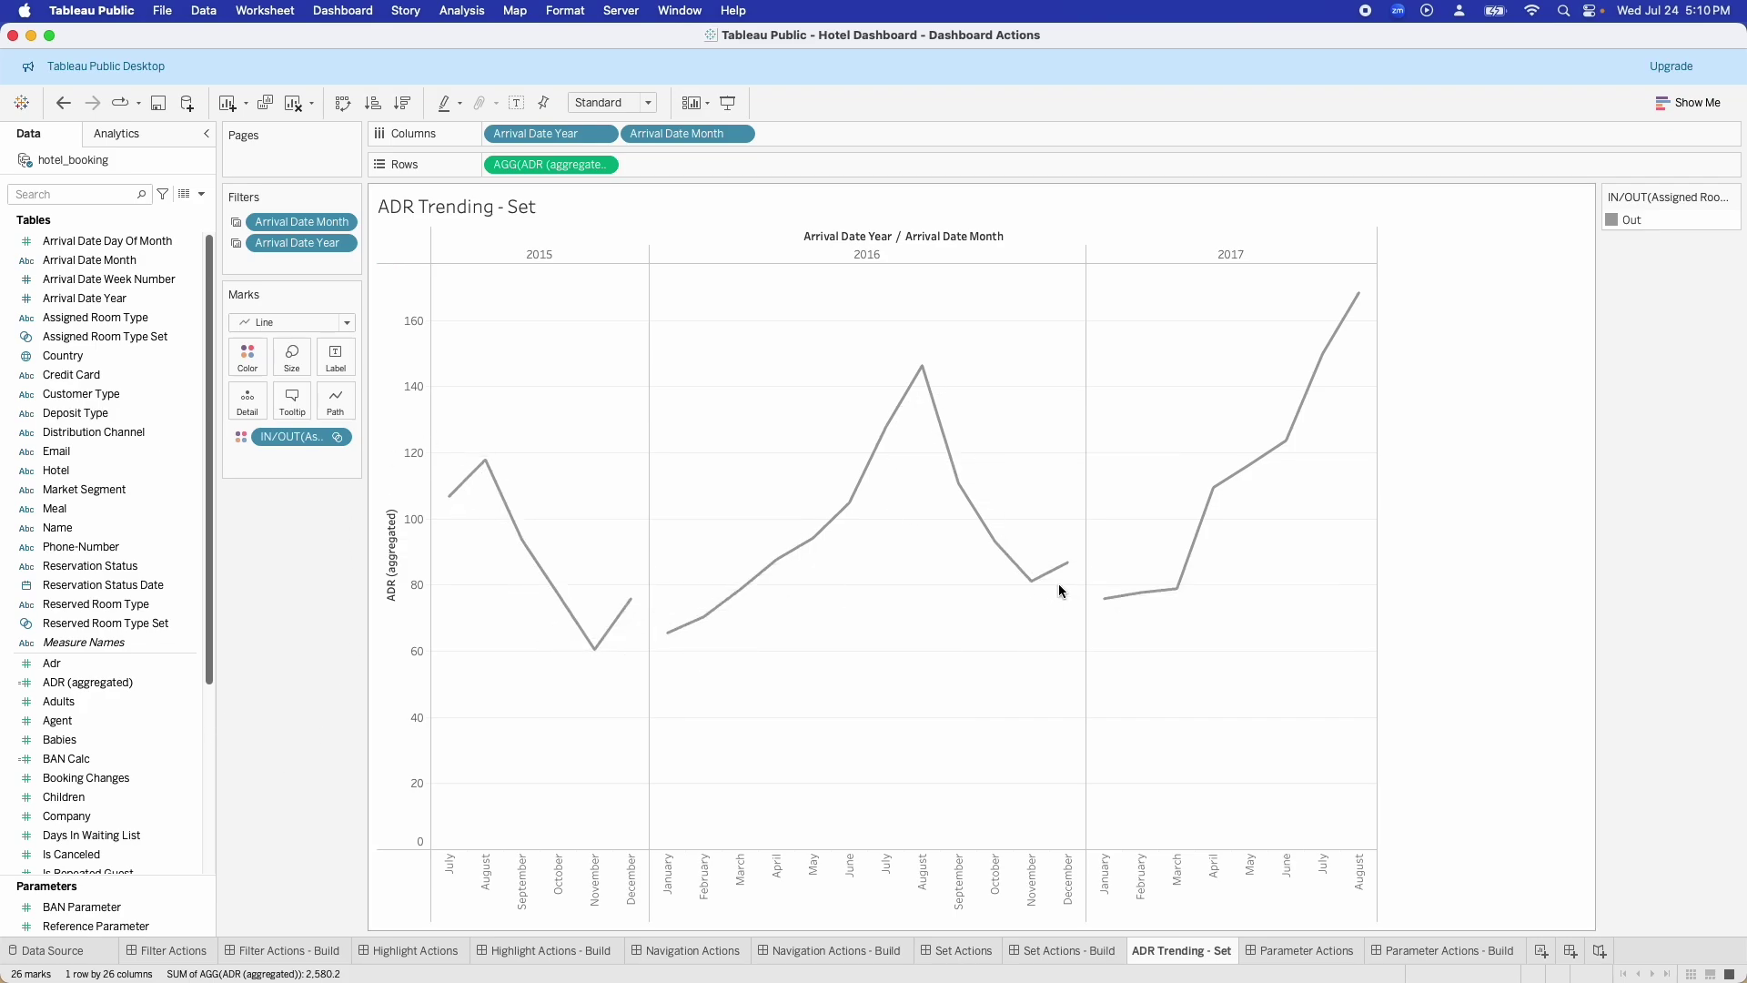
Step: Check the In/Out options of the set field on the marks and place Assigned Room Type Set on Color
click(337, 438)
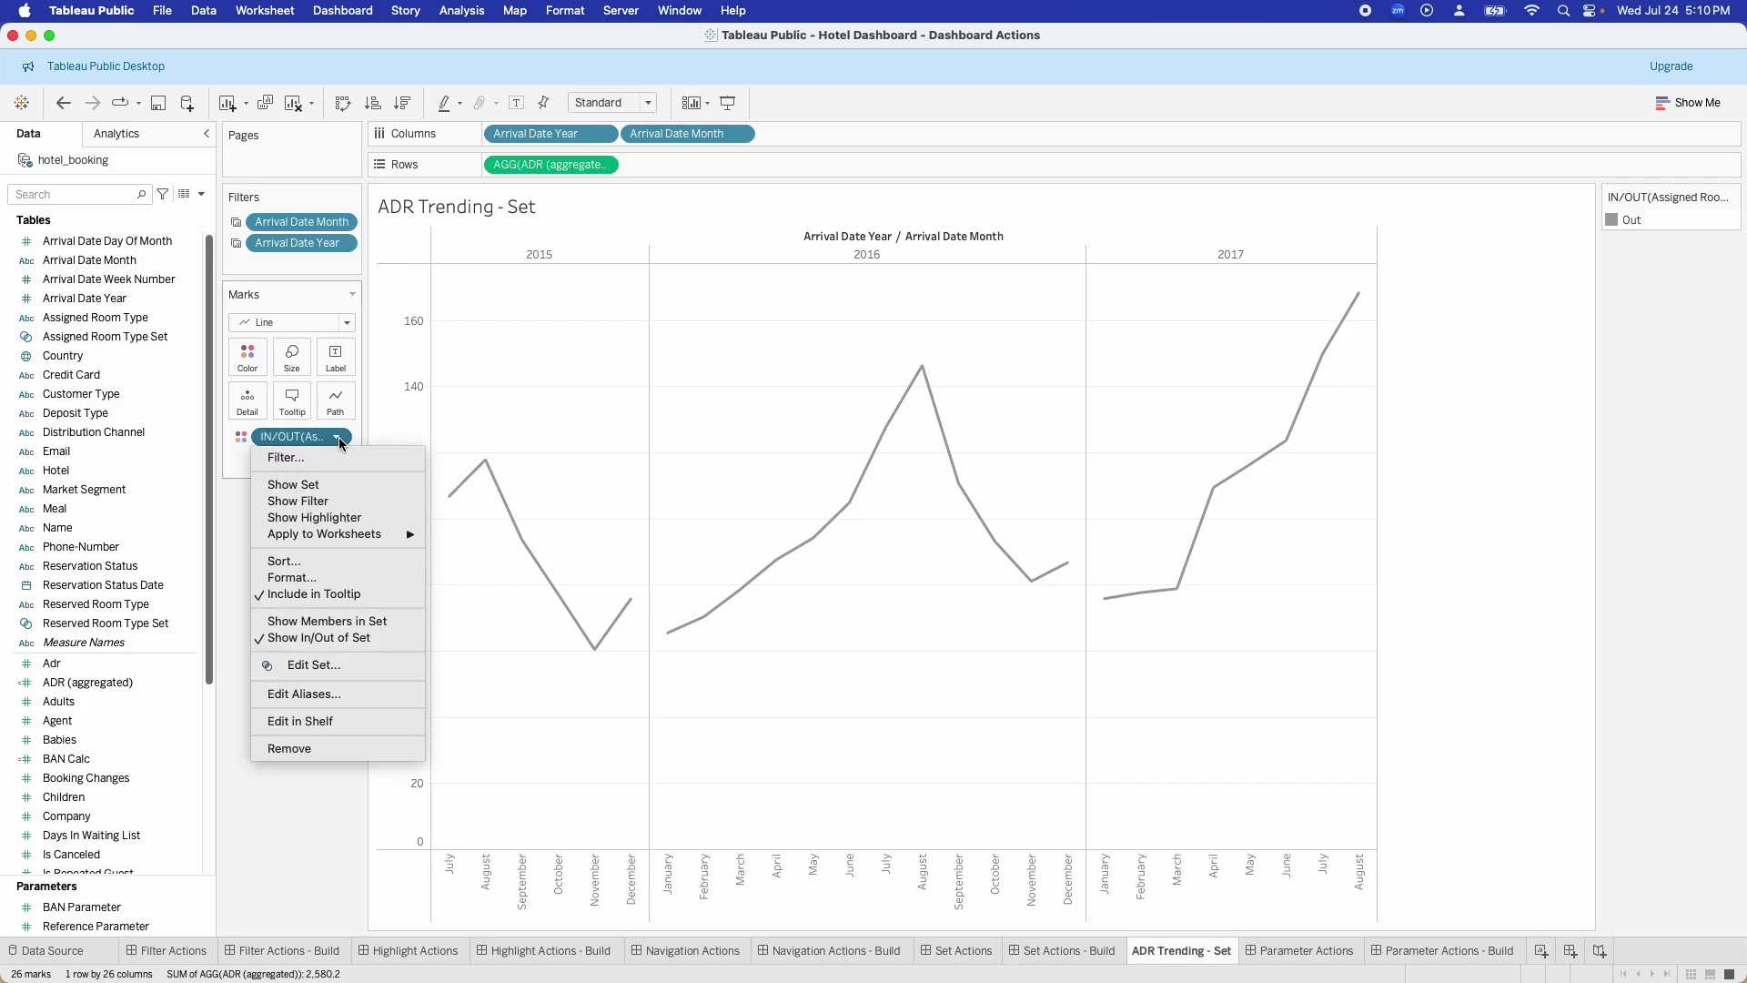
click(260, 378)
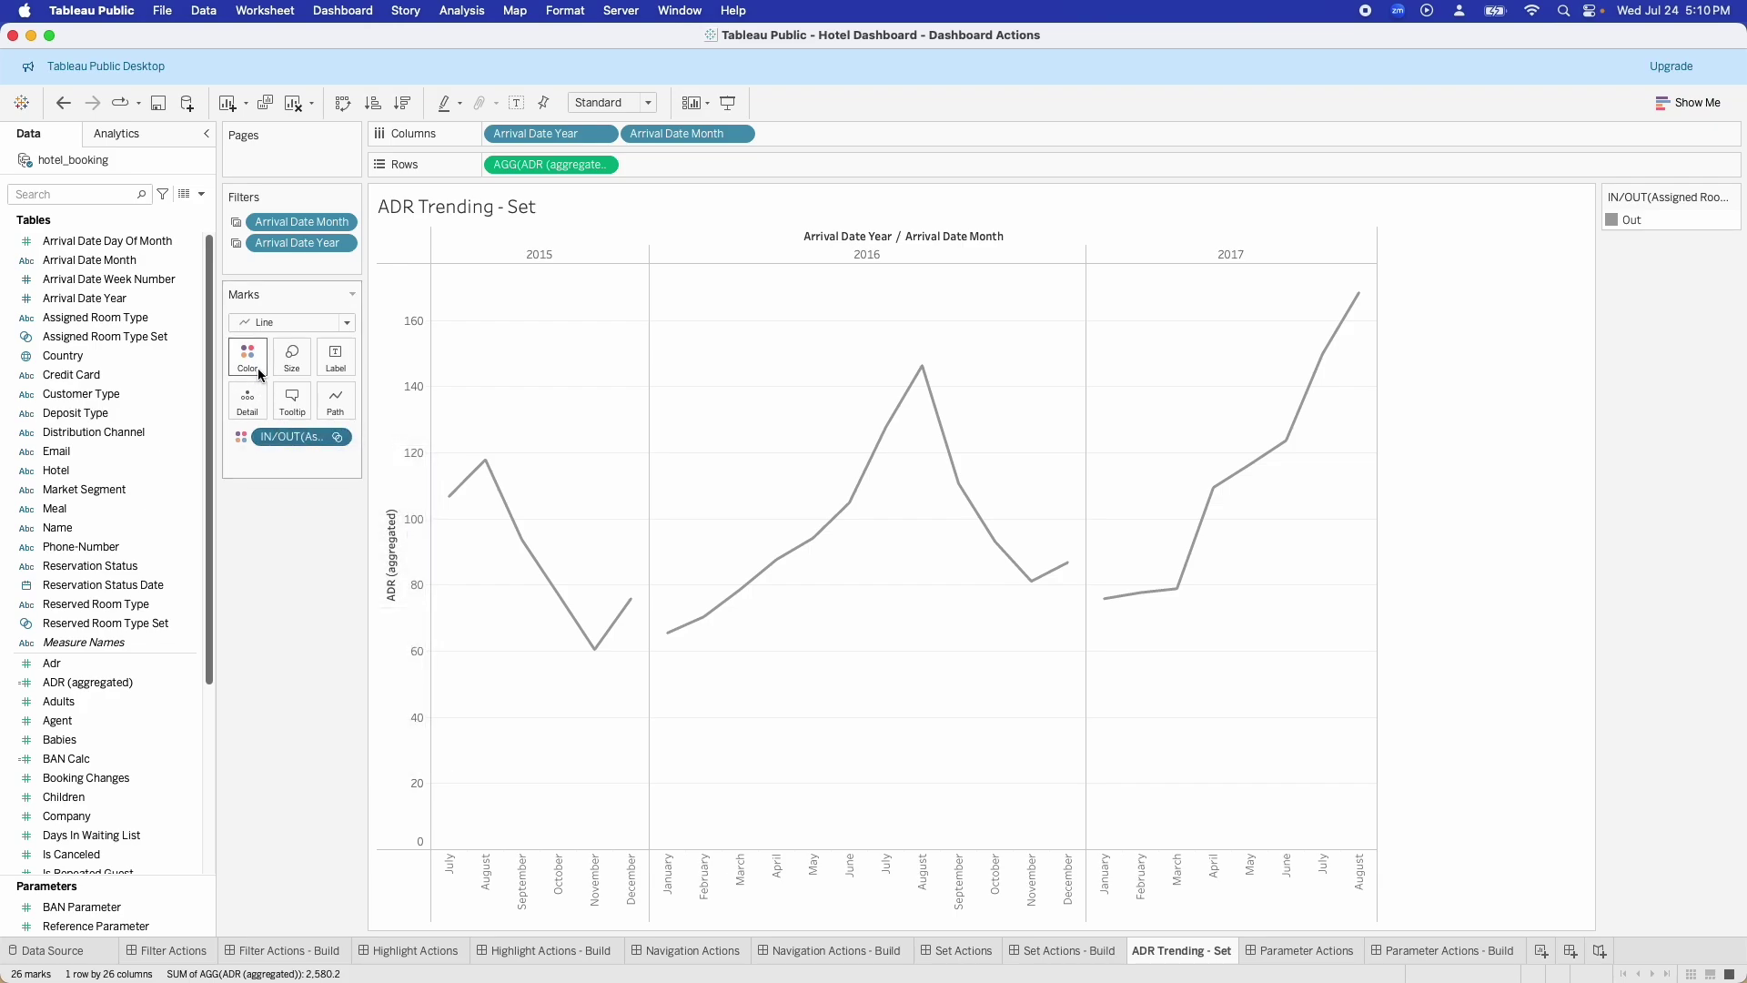
click(133, 344)
drag(132, 344, 253, 362)
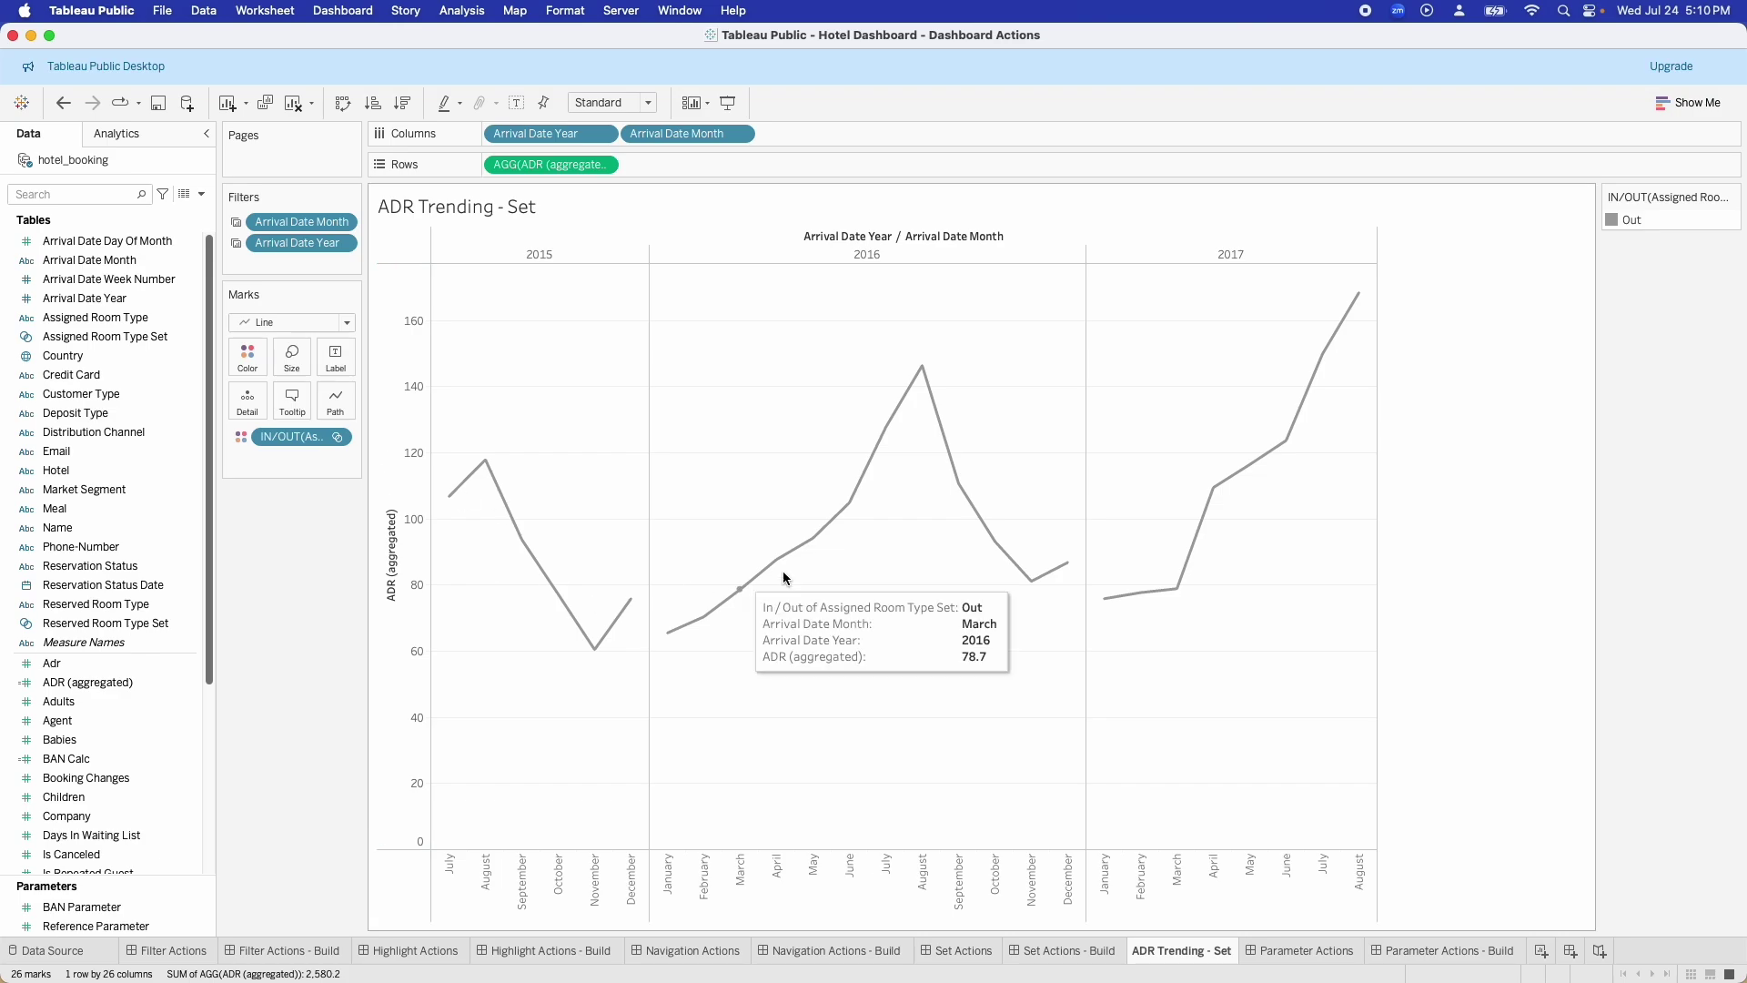
Step: Inspect the color assignments for In/Out of Assigned Room Type Set and cancel without changing them
click(247, 357)
click(331, 414)
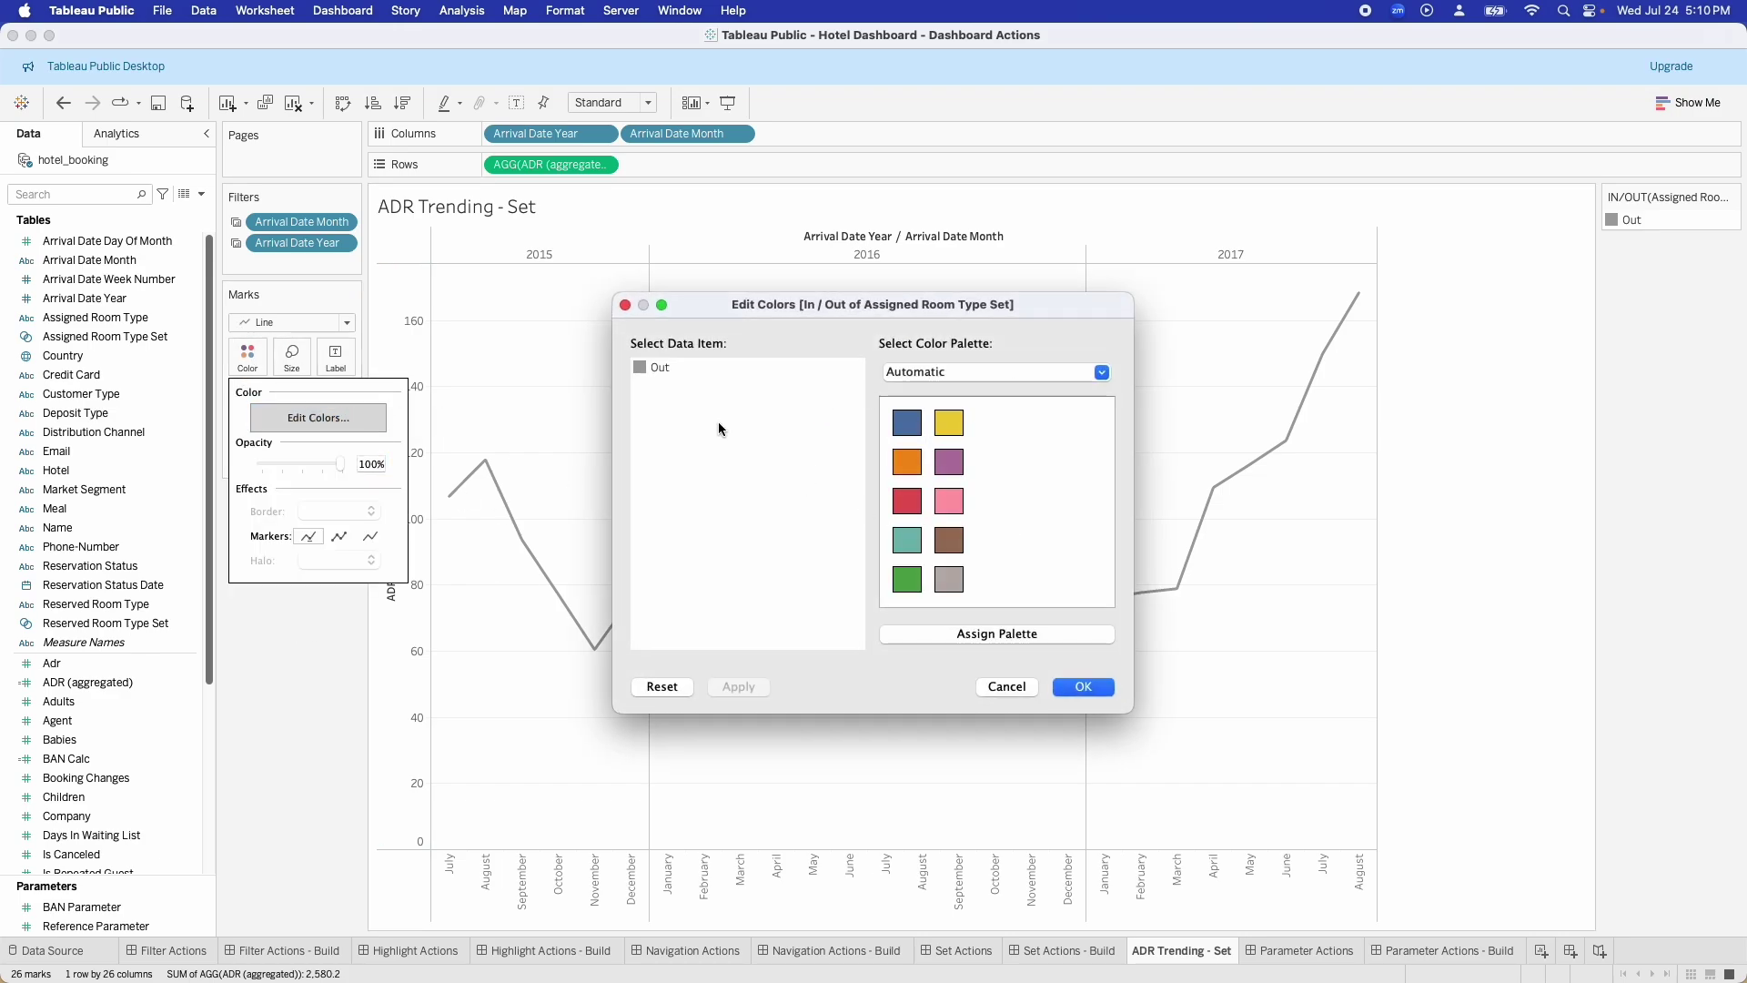
click(1007, 686)
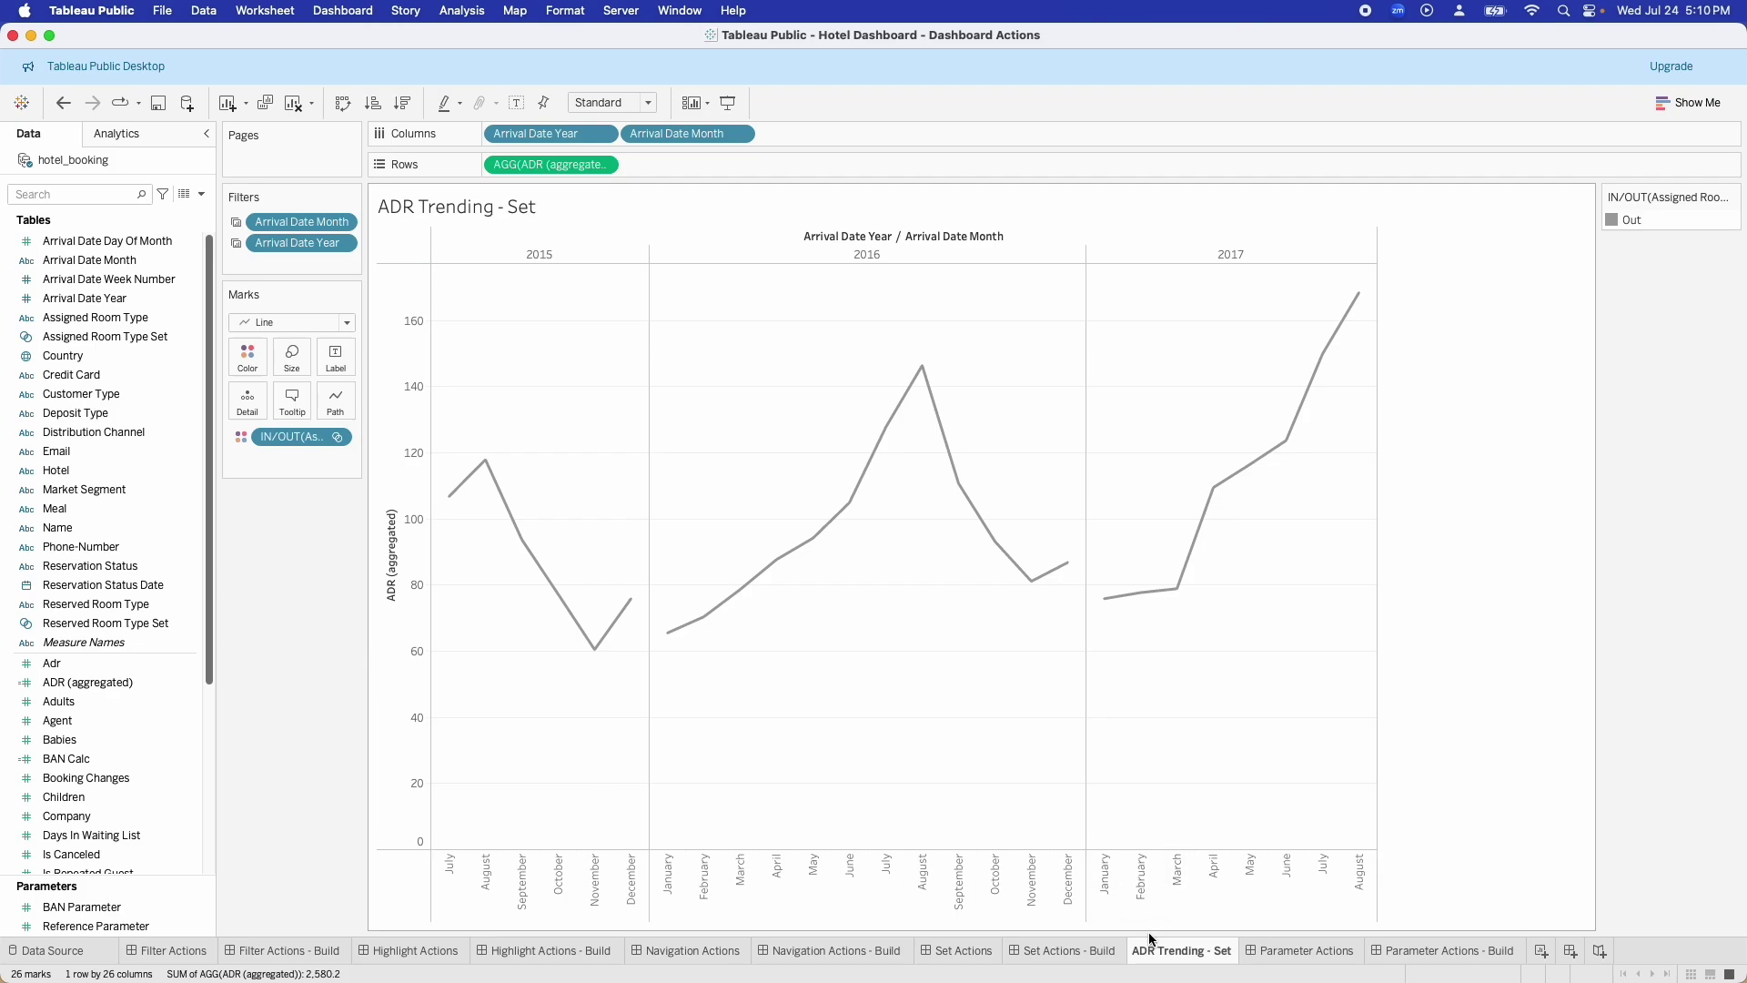
Step: On the Set Actions - Build dashboard, show actions for this sheet only and start a new Change Set Values action
click(1058, 951)
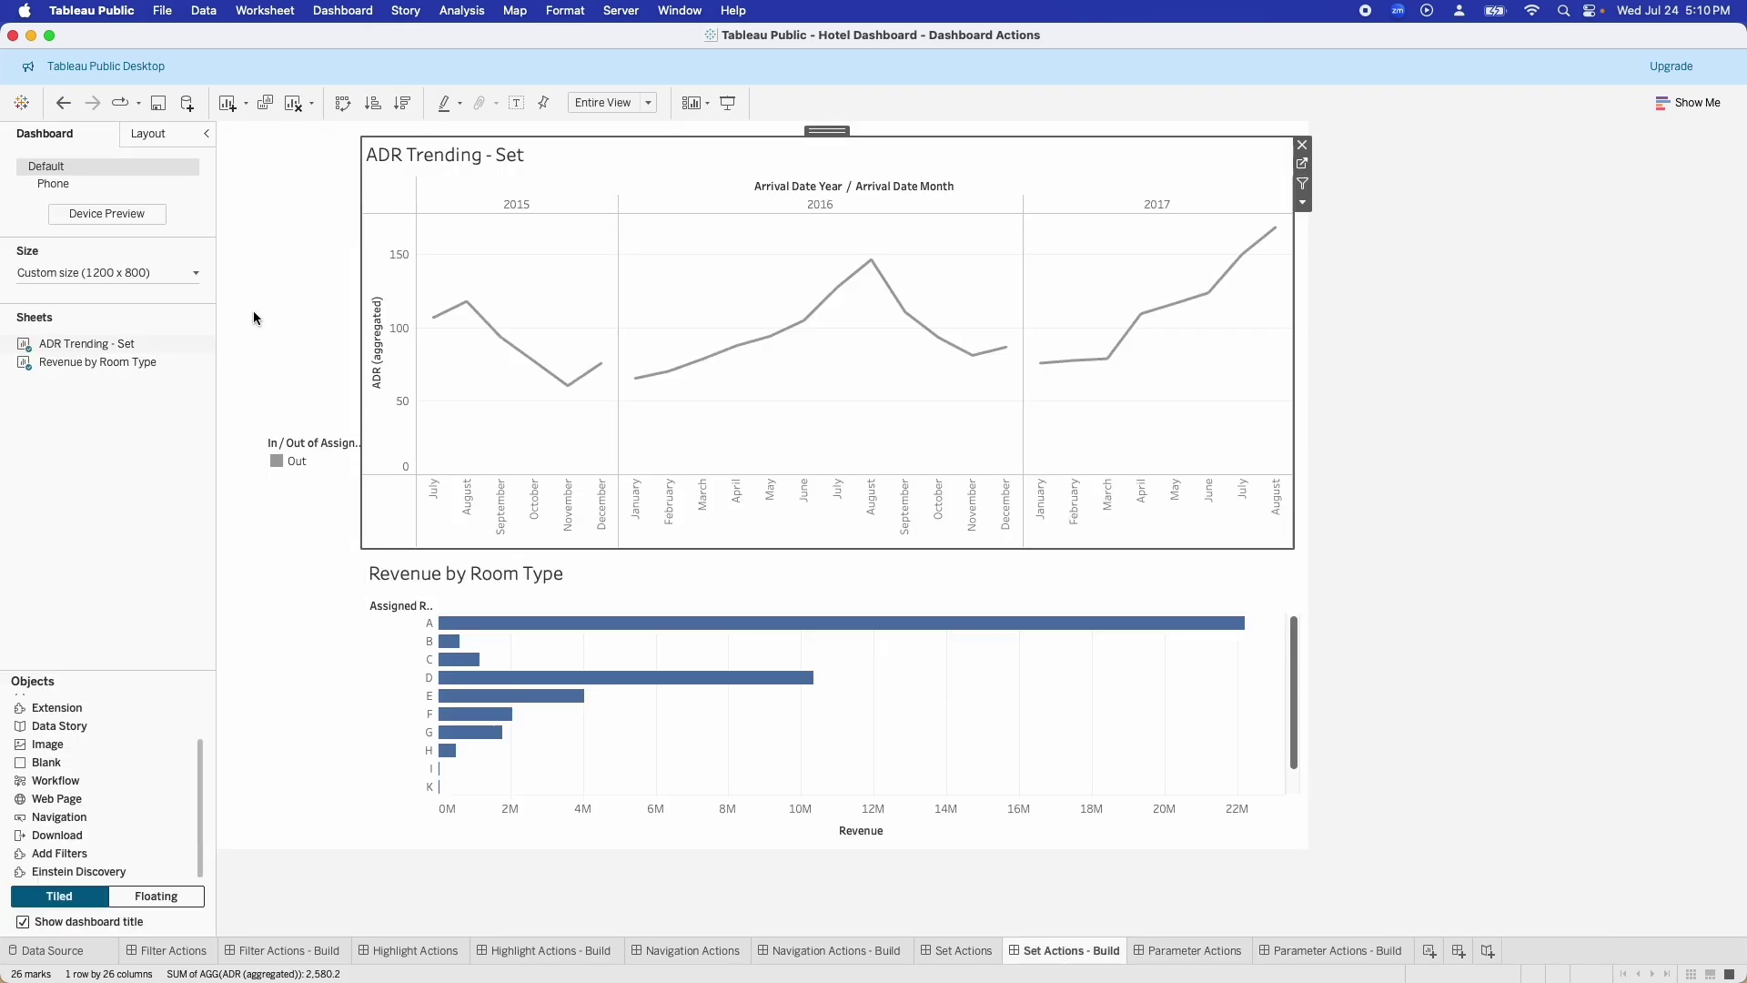
click(376, 571)
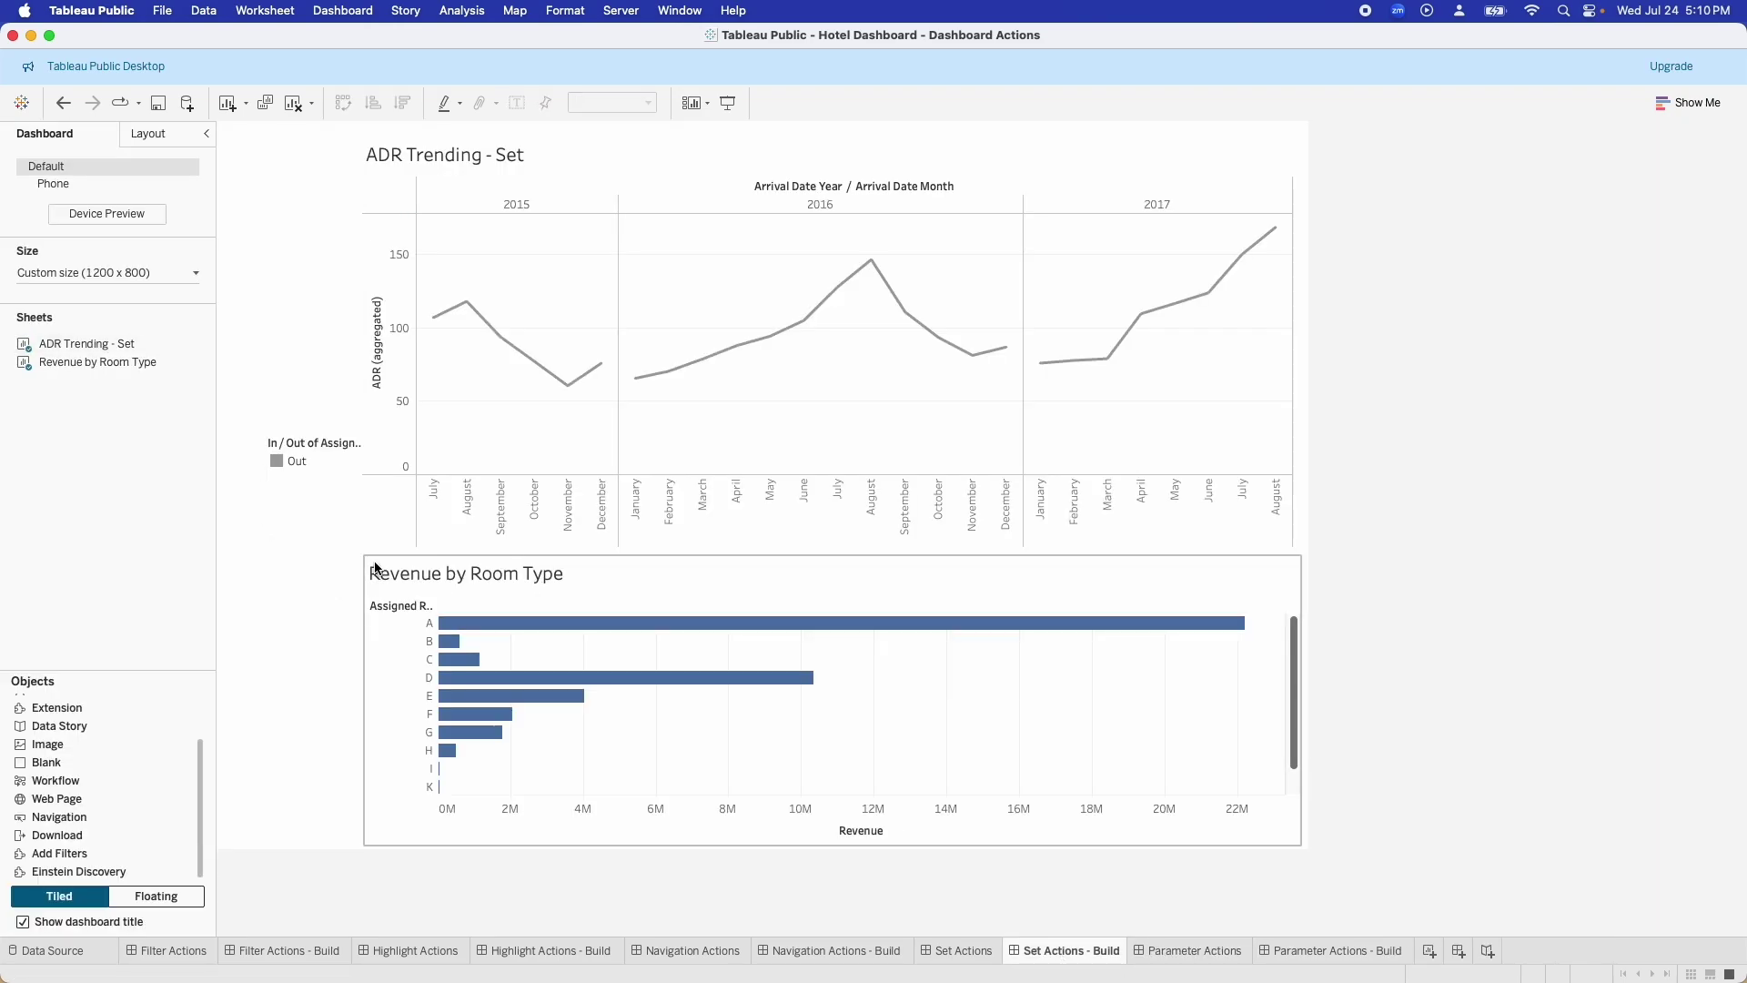
click(351, 12)
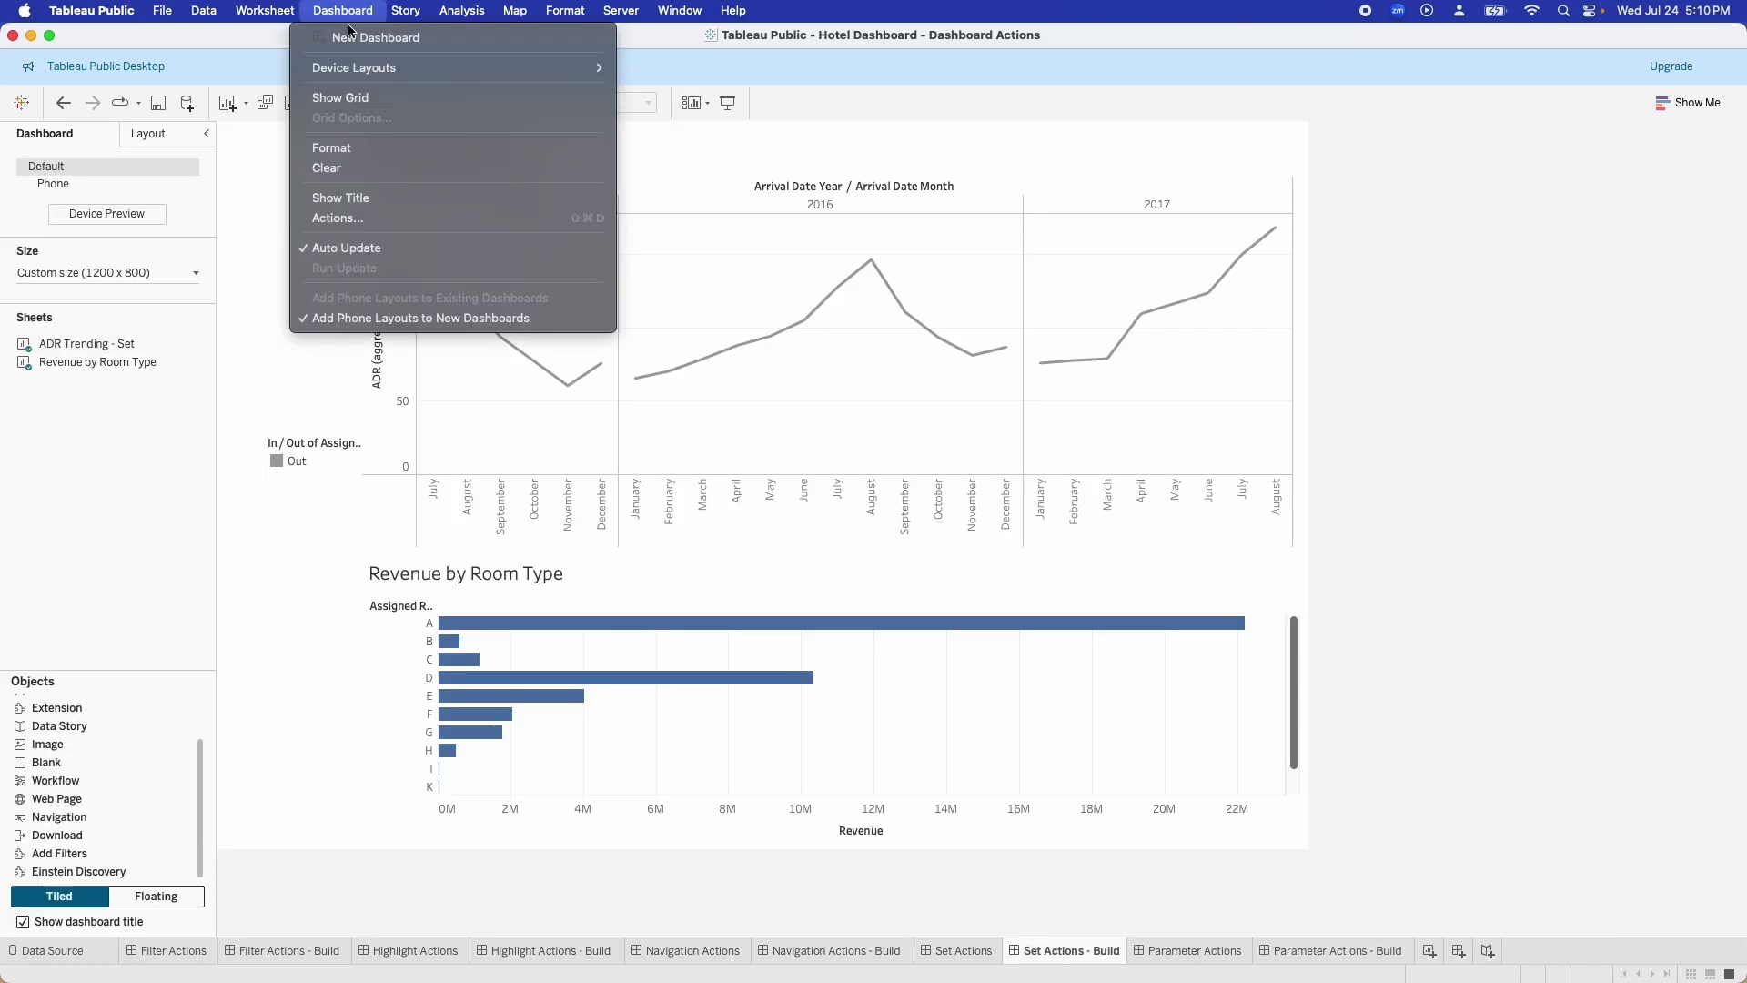
click(362, 219)
click(750, 437)
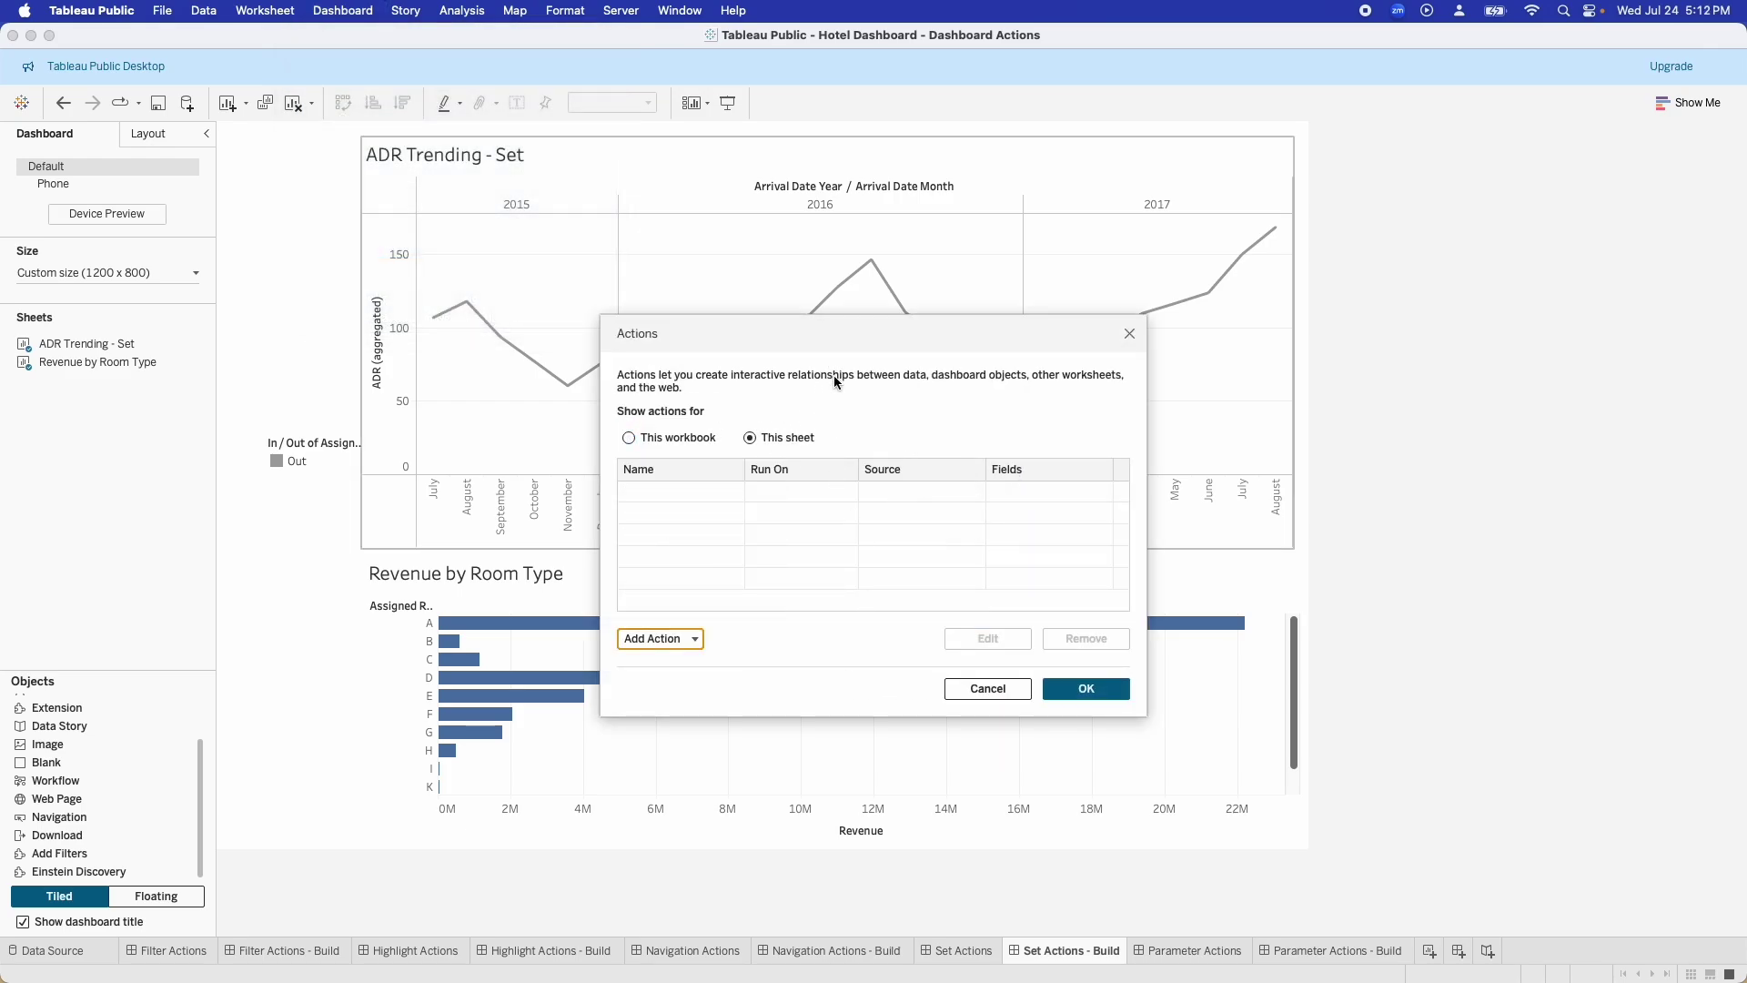
click(692, 640)
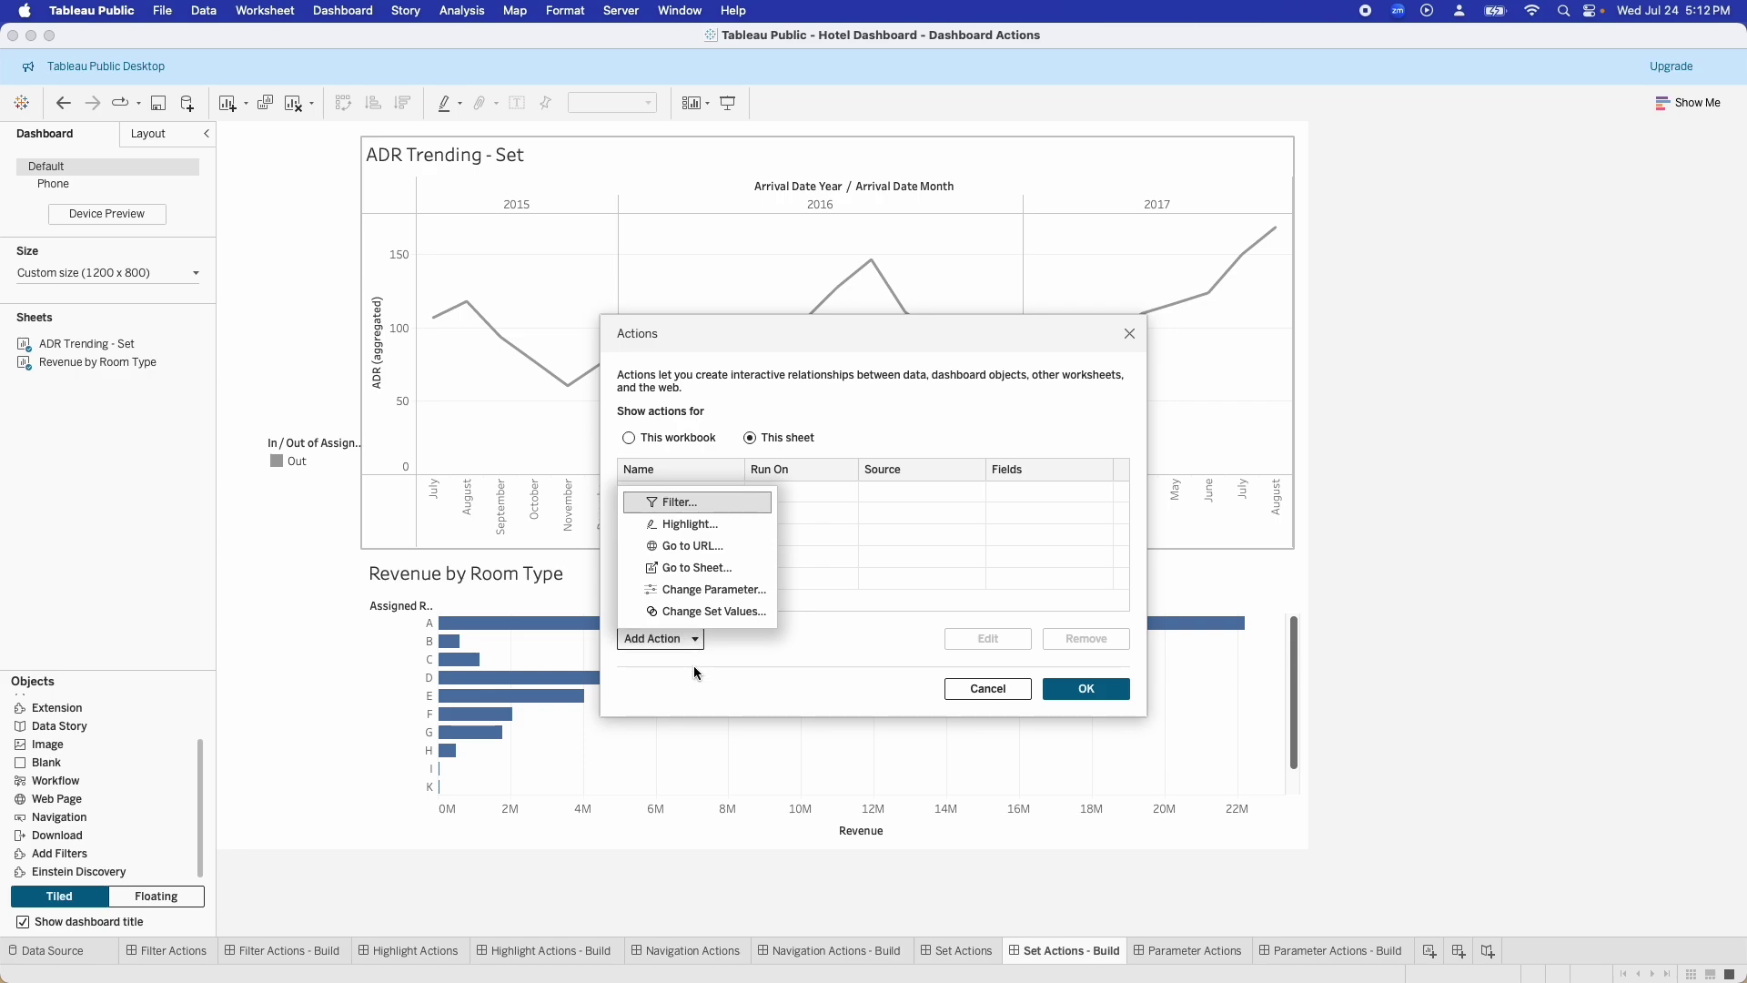
click(714, 611)
drag(859, 300, 493, 190)
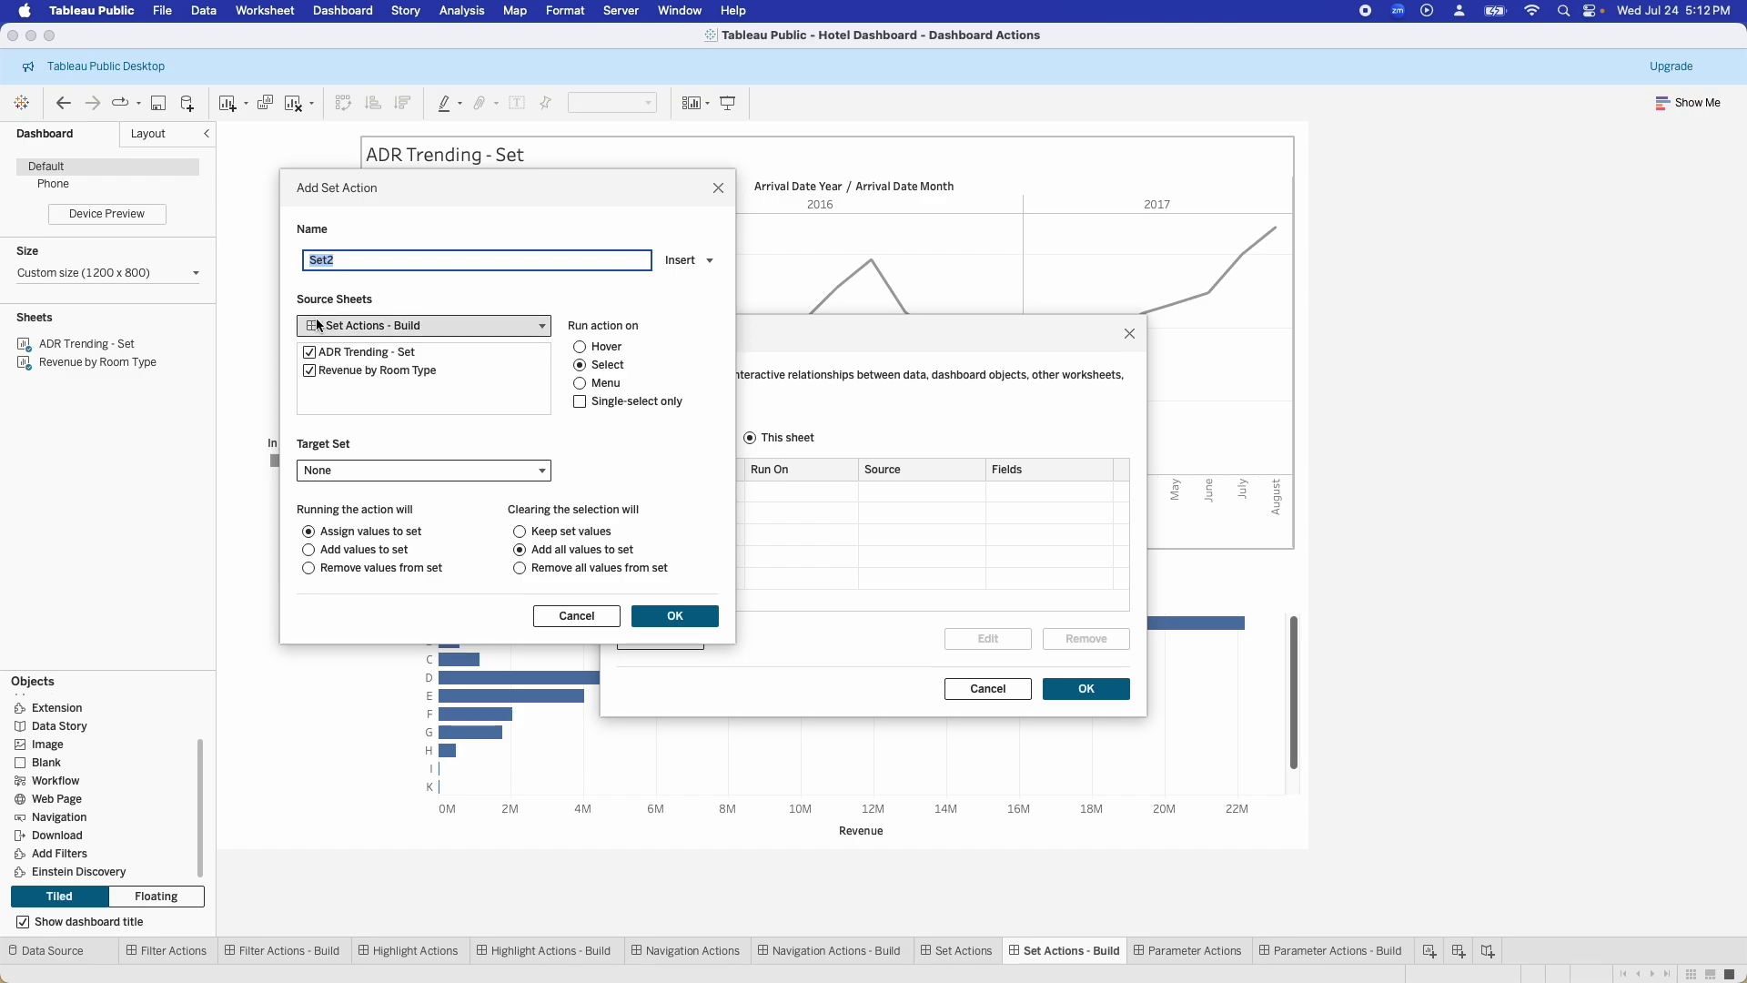
Step: Use only Revenue by Room Type as source, target Assigned Room Type Set, remove all values when the selection clears, and save the set action
click(309, 352)
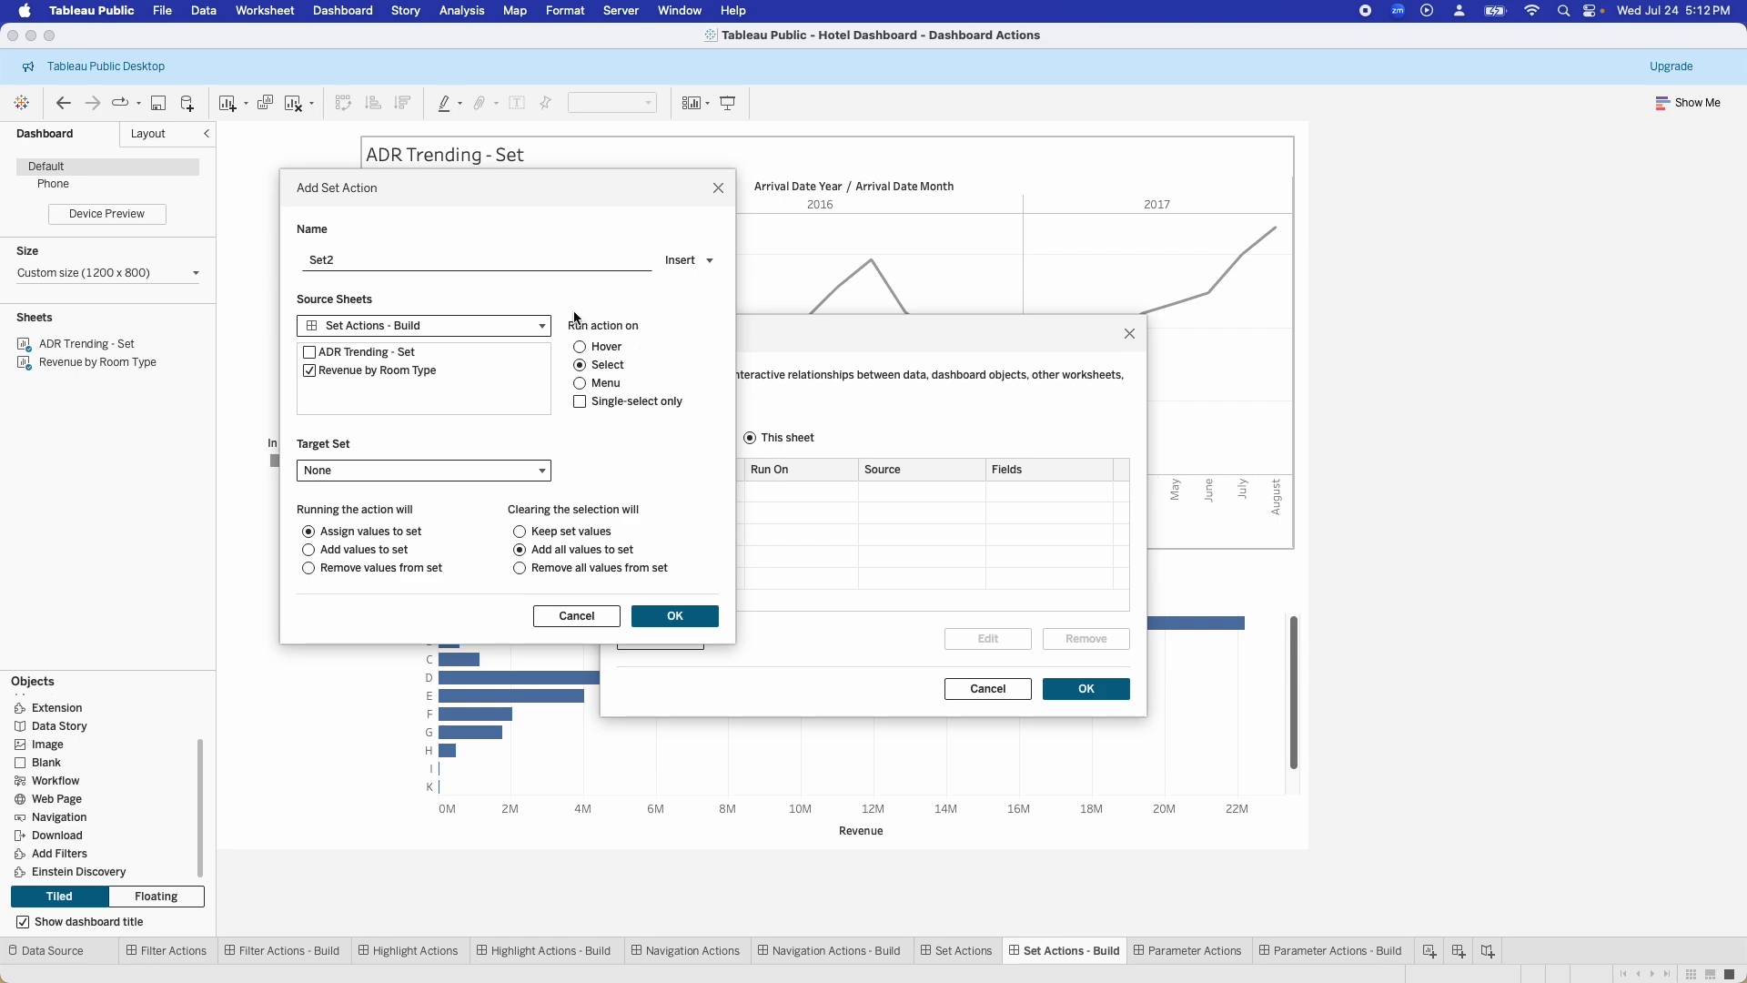
click(438, 472)
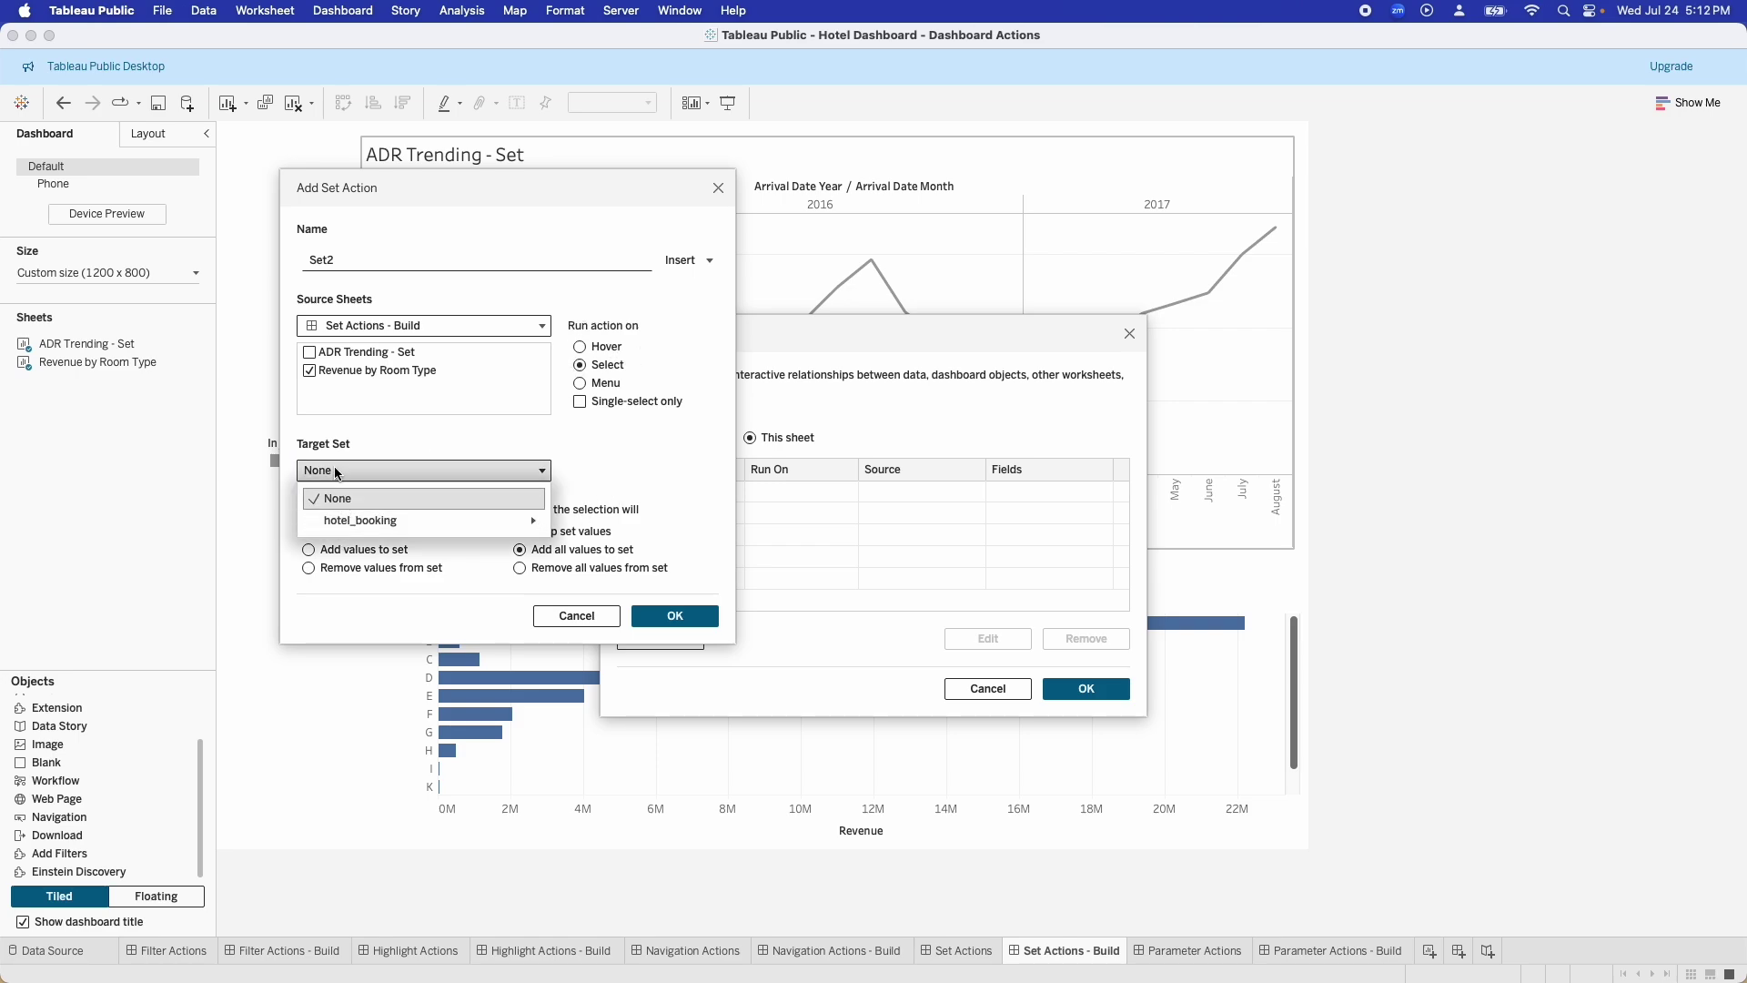
mouse_move(347, 525)
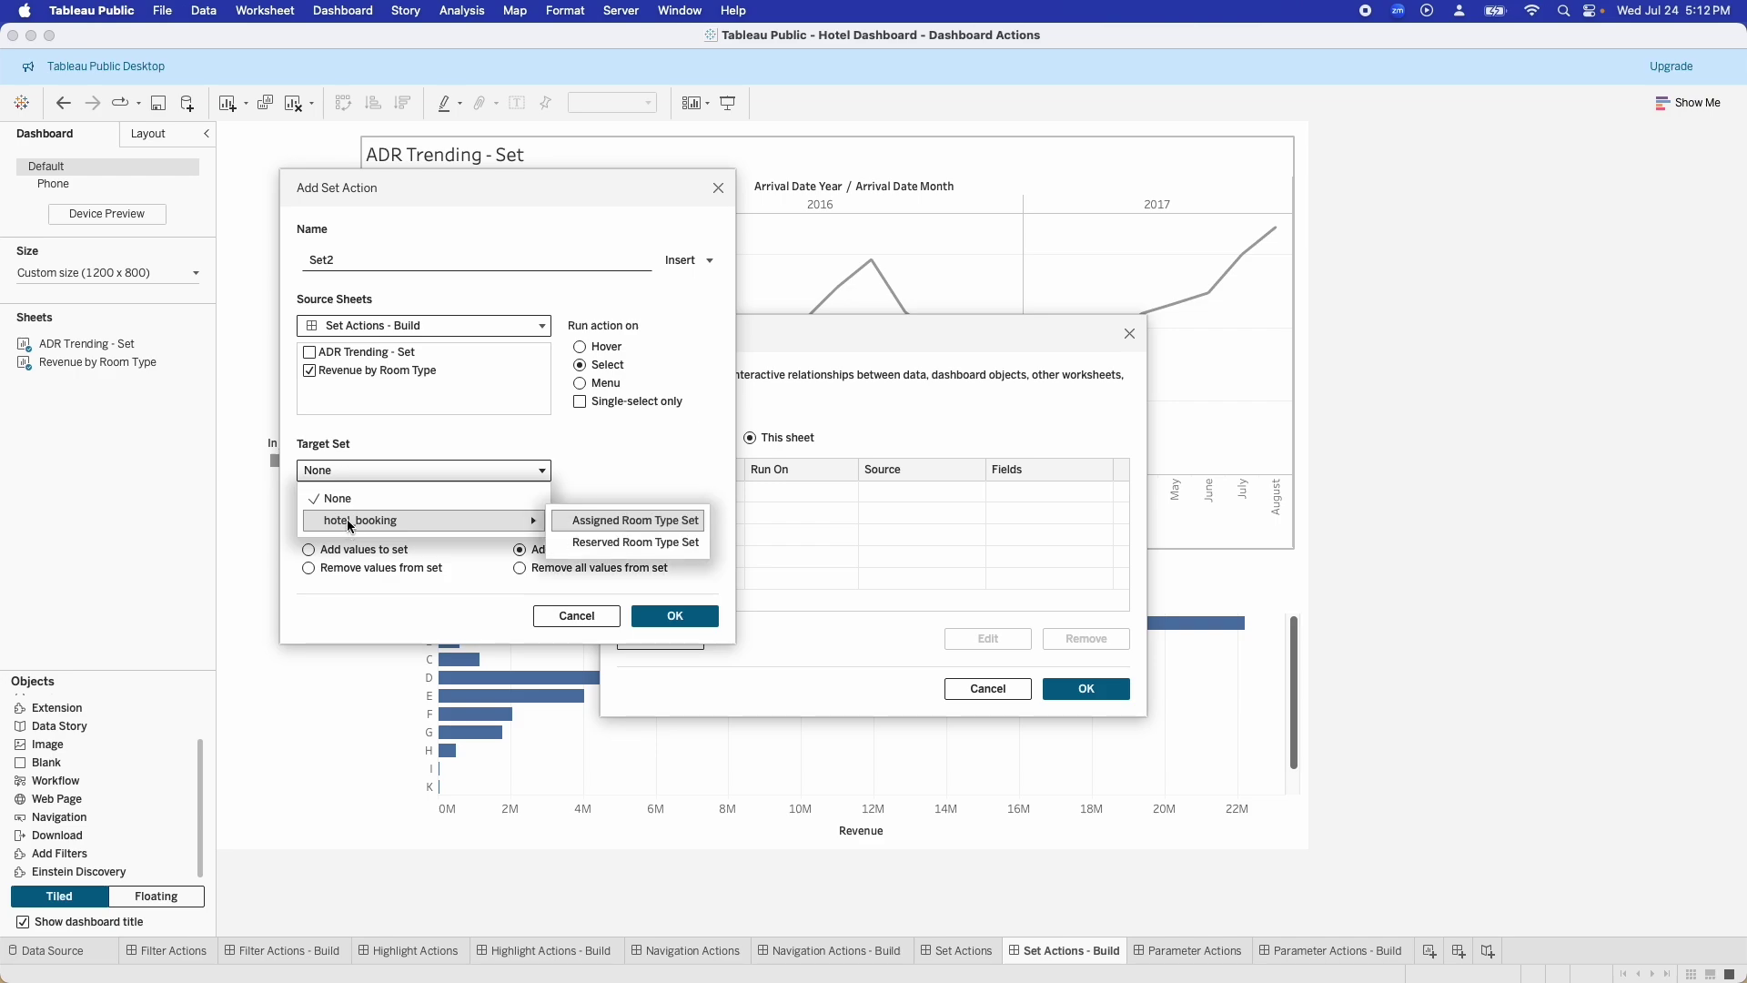
click(600, 521)
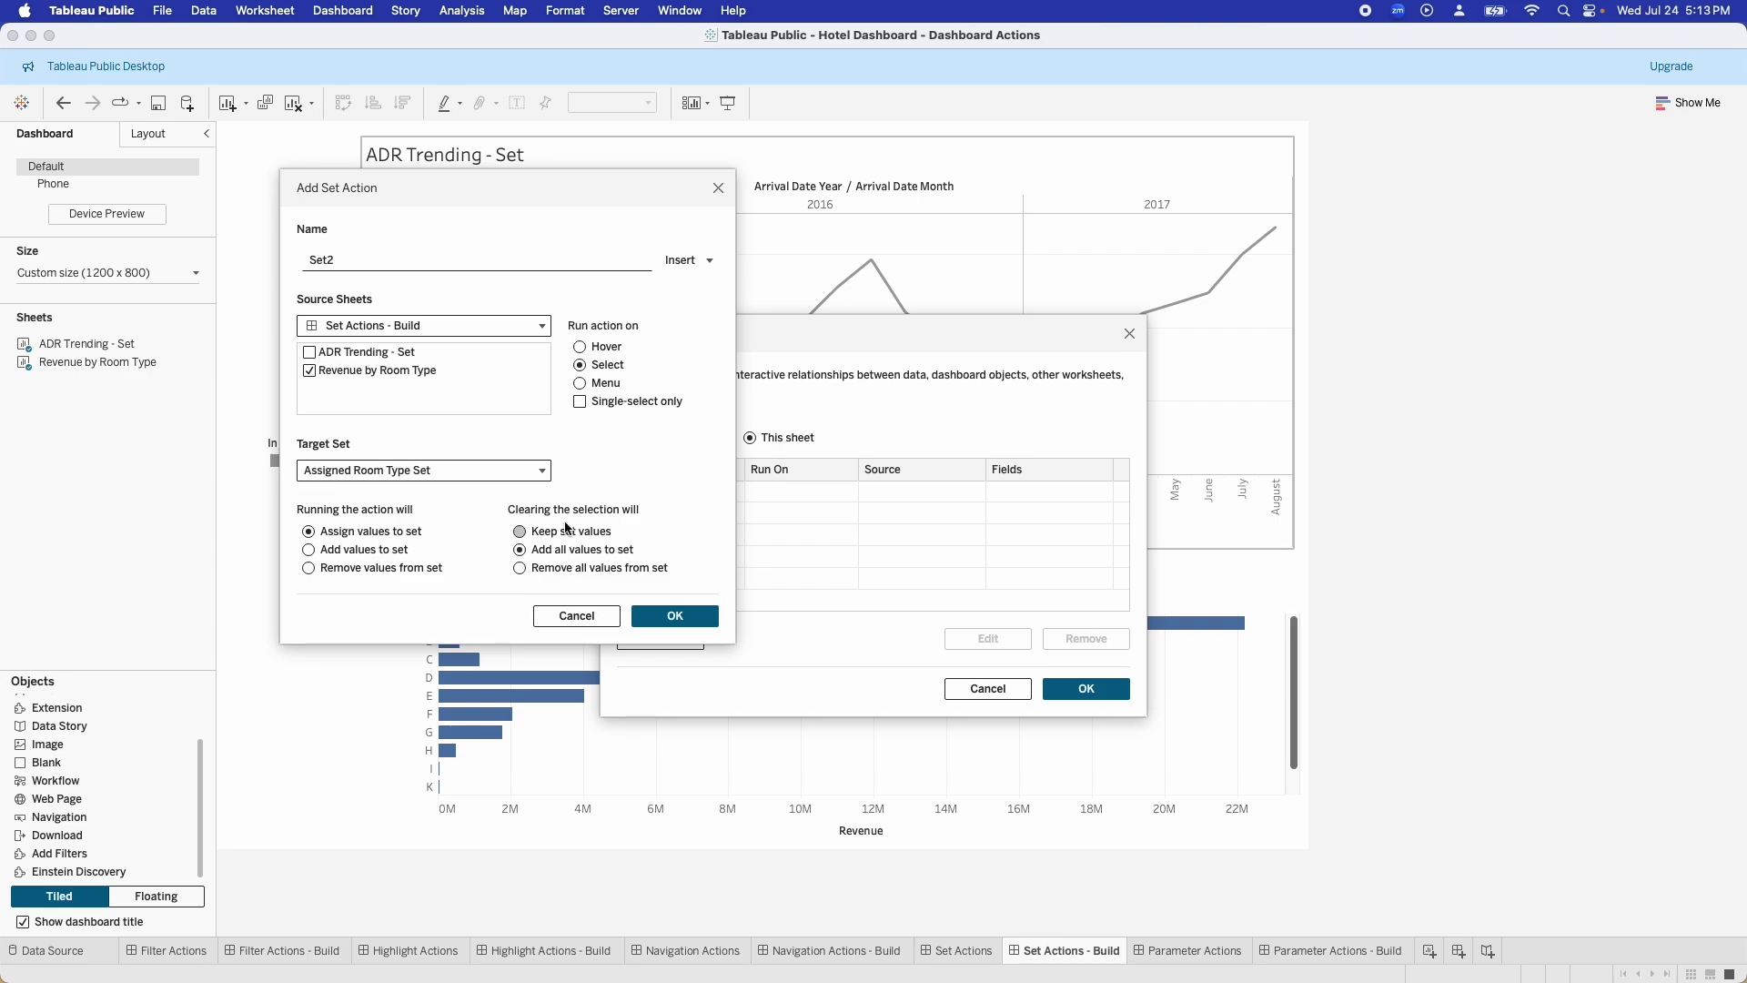
click(560, 569)
click(673, 617)
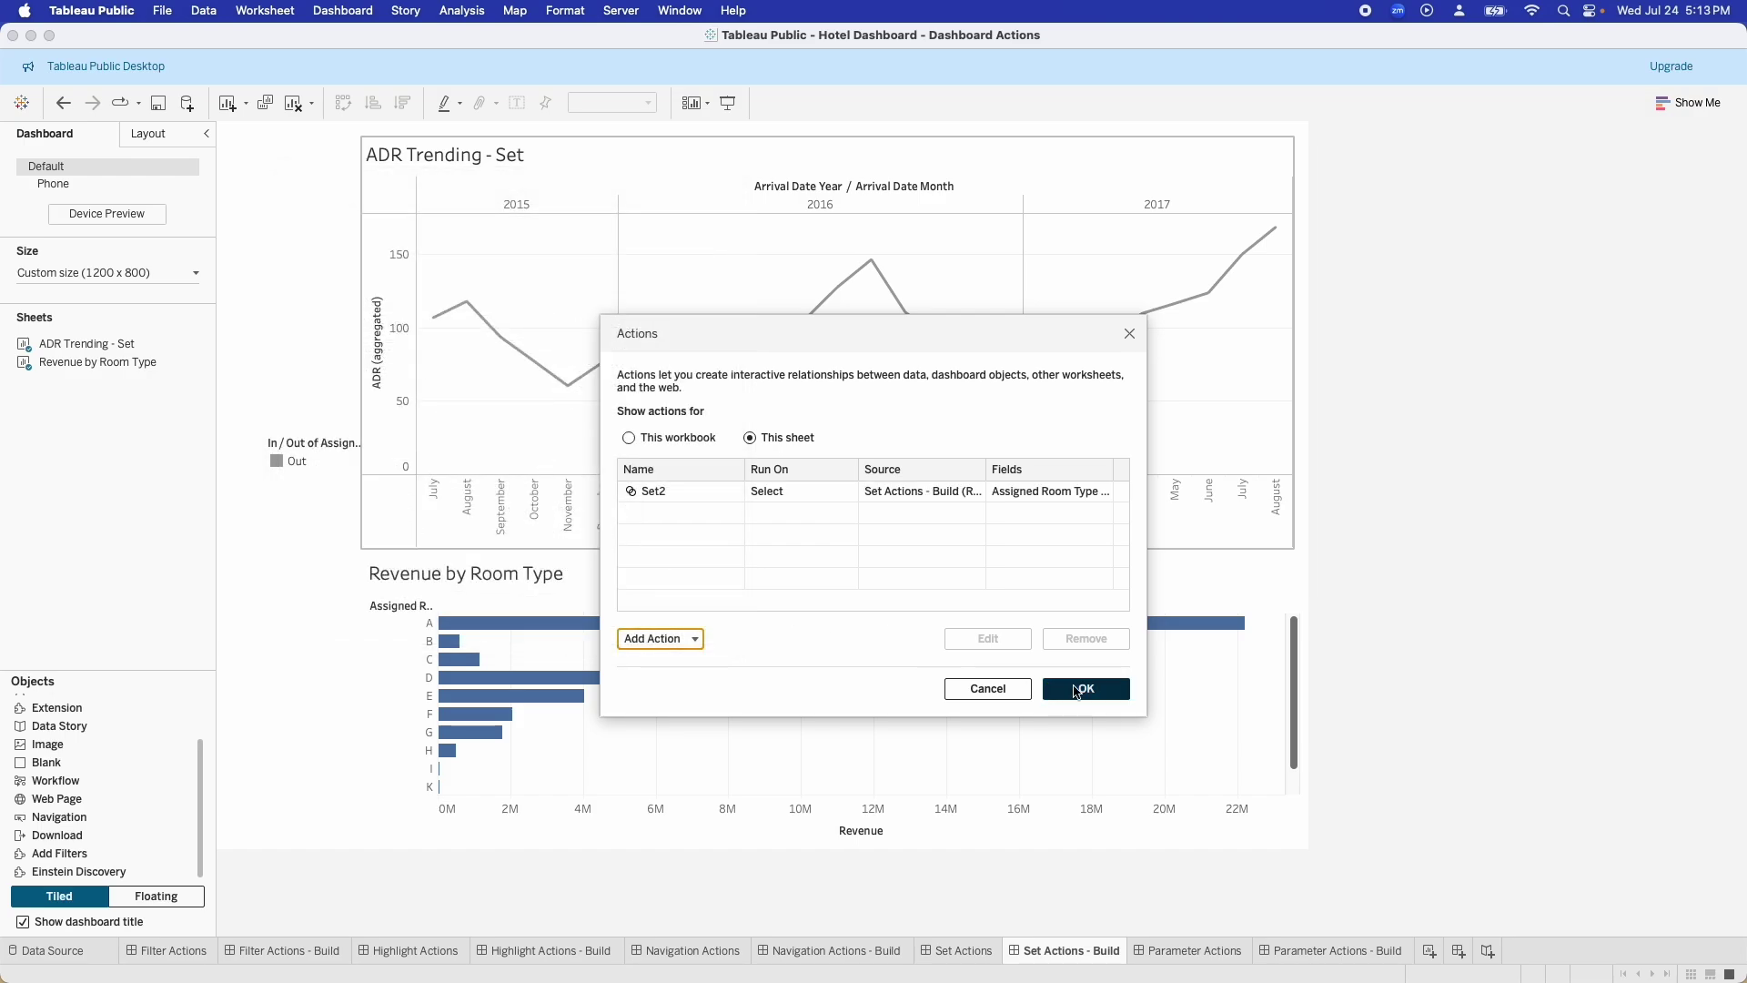
Step: Confirm the dashboard's actions and test the set action by selecting room types A and D in Revenue by Room Type
click(1082, 688)
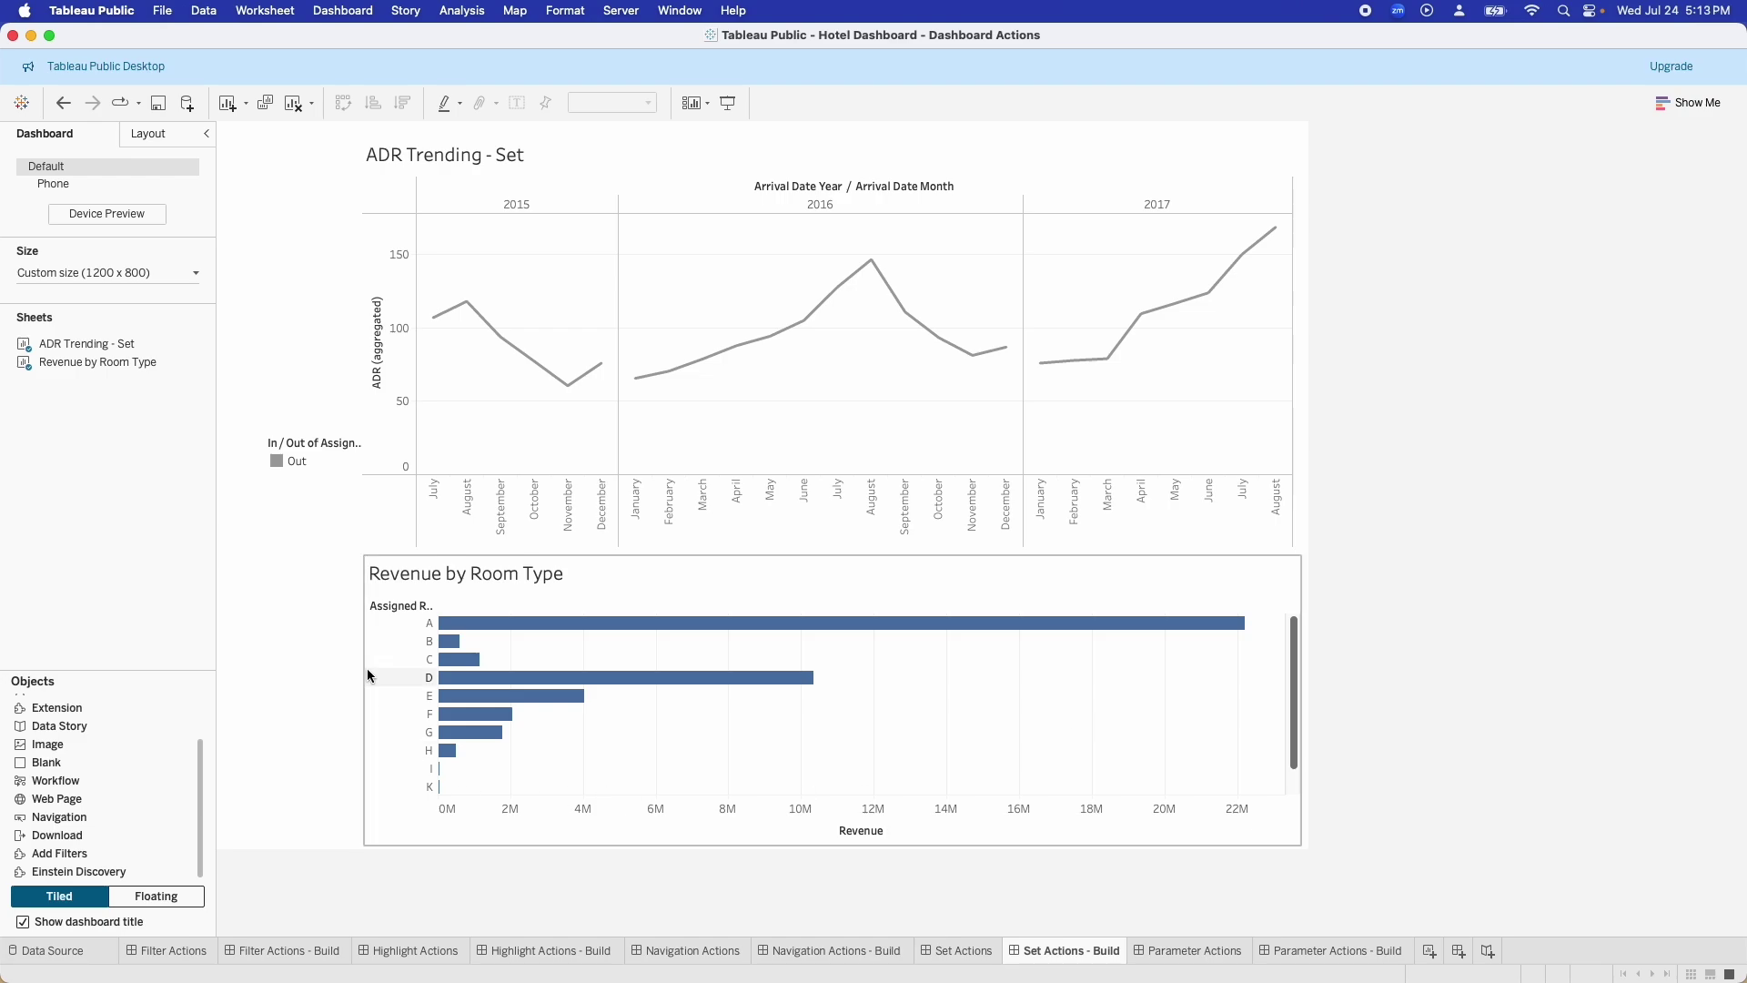
click(419, 626)
click(418, 624)
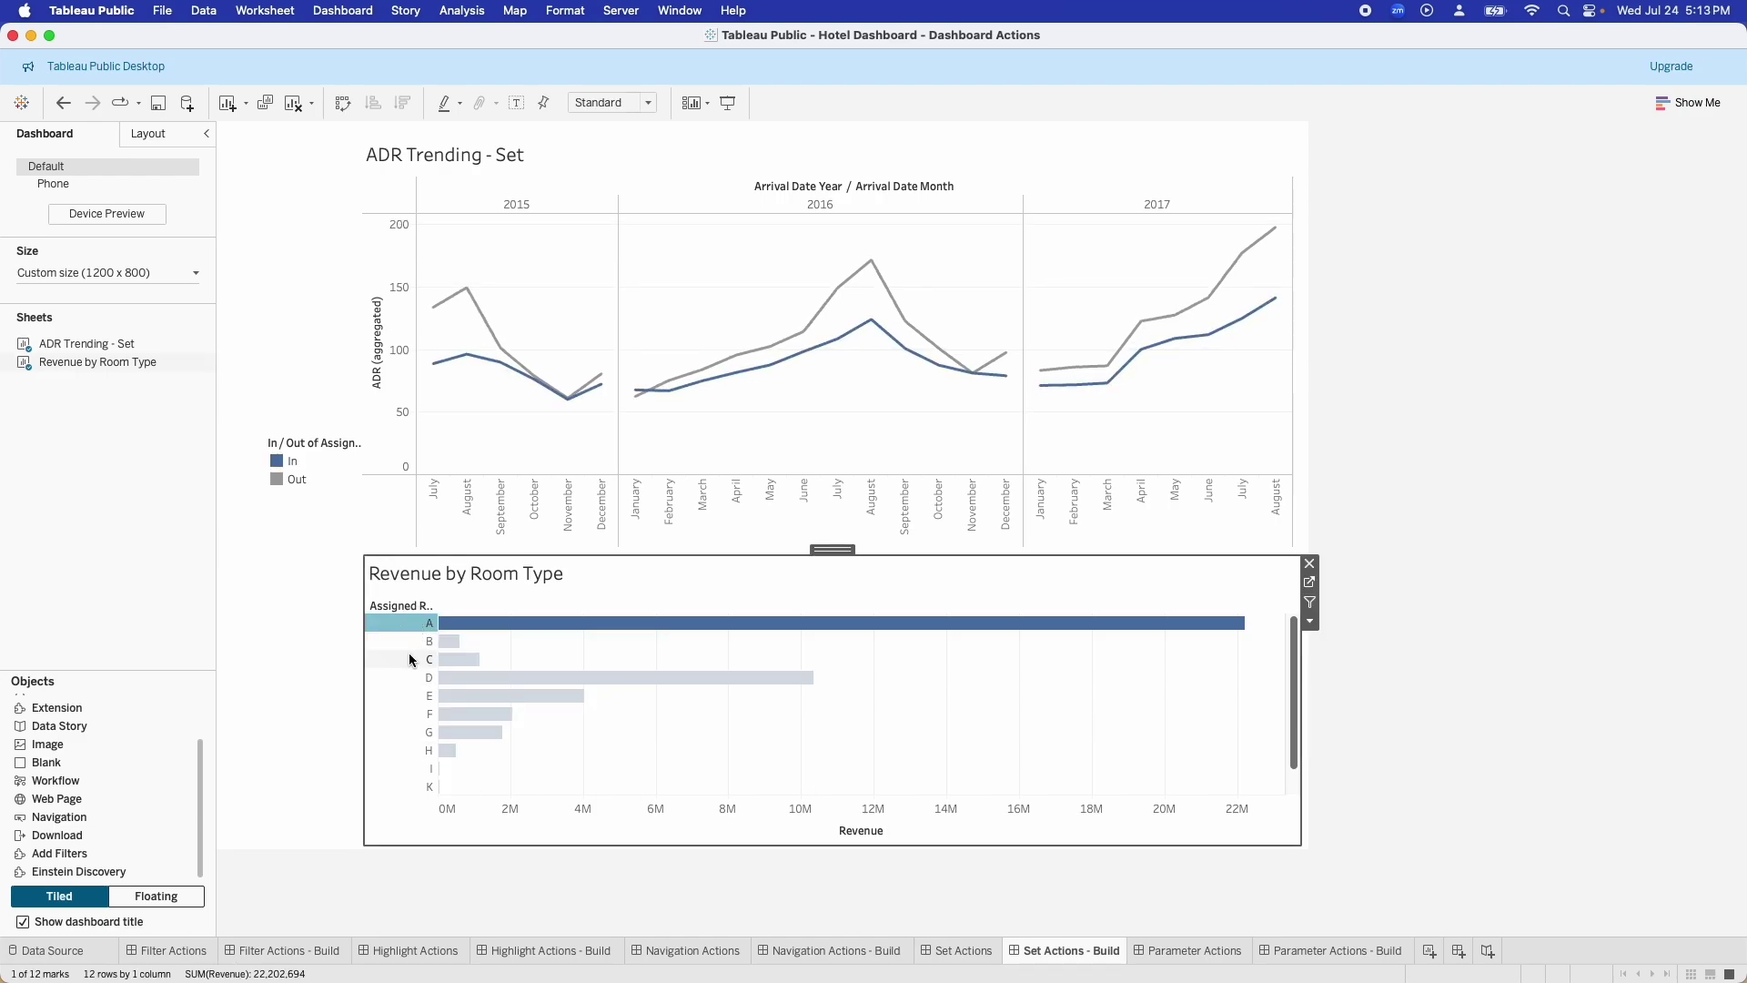
click(412, 677)
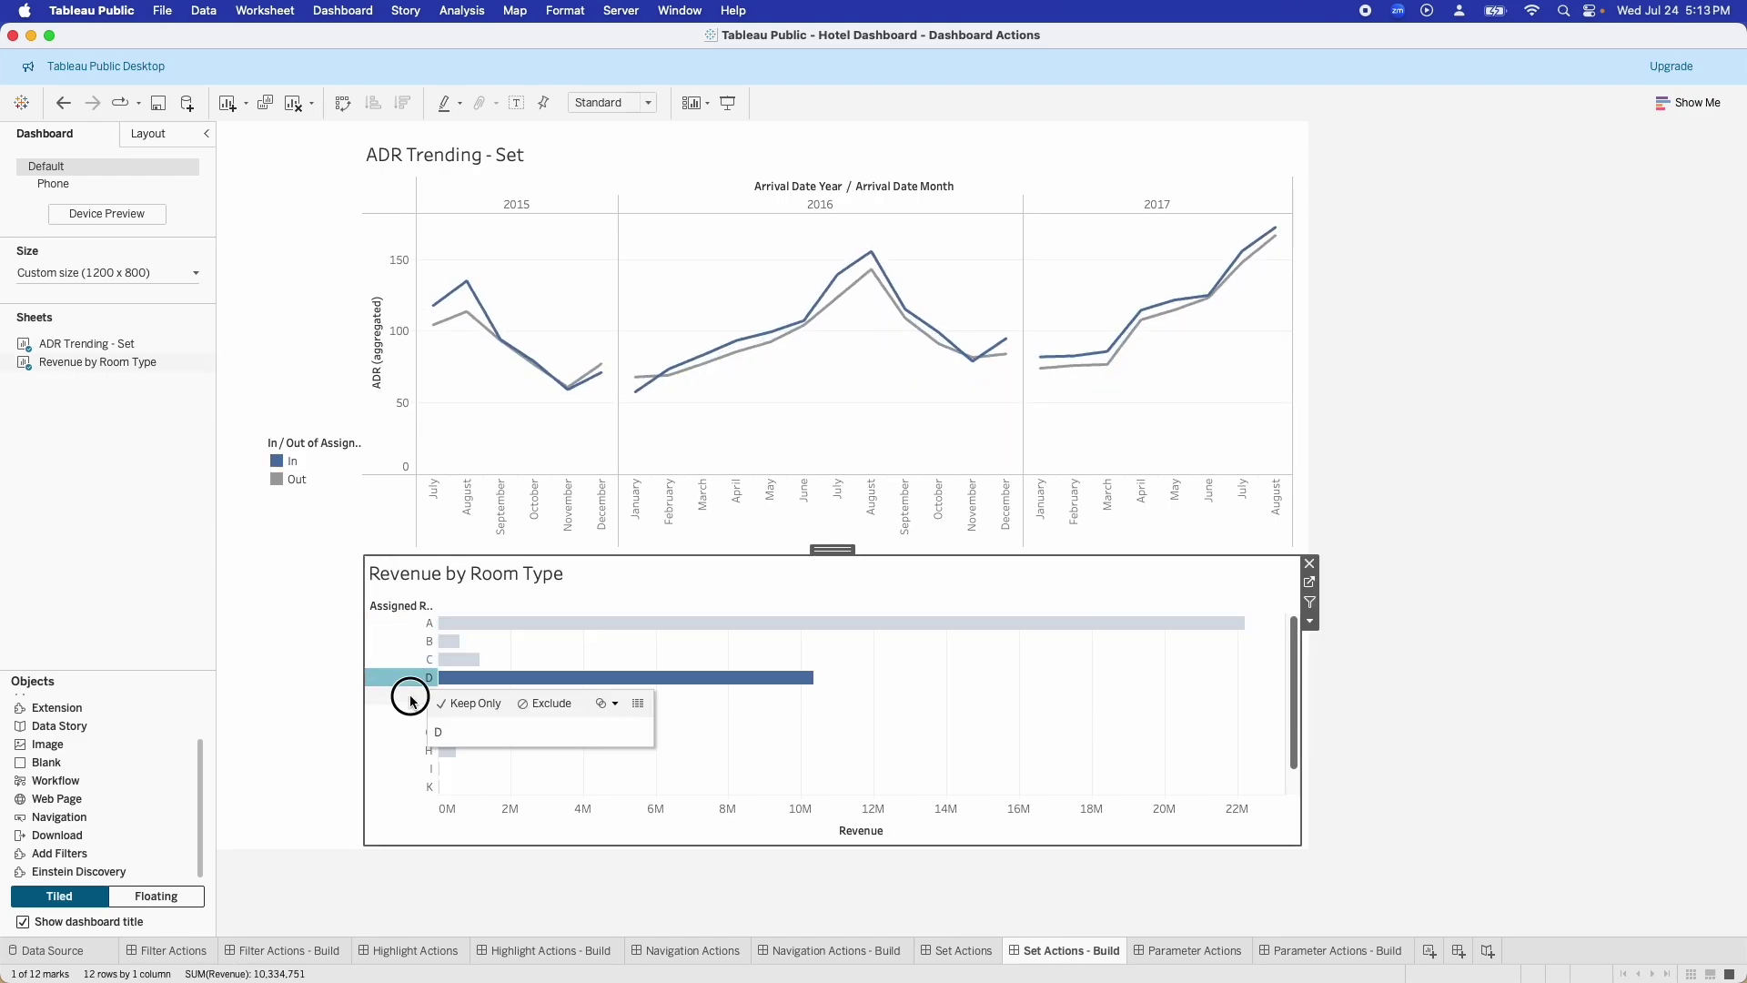
click(412, 680)
Step: Select room types A, B, C, E and F together in Revenue by Room Type to compare them in ADR Trending - Set
click(417, 659)
drag(419, 707, 413, 692)
super+click(410, 641)
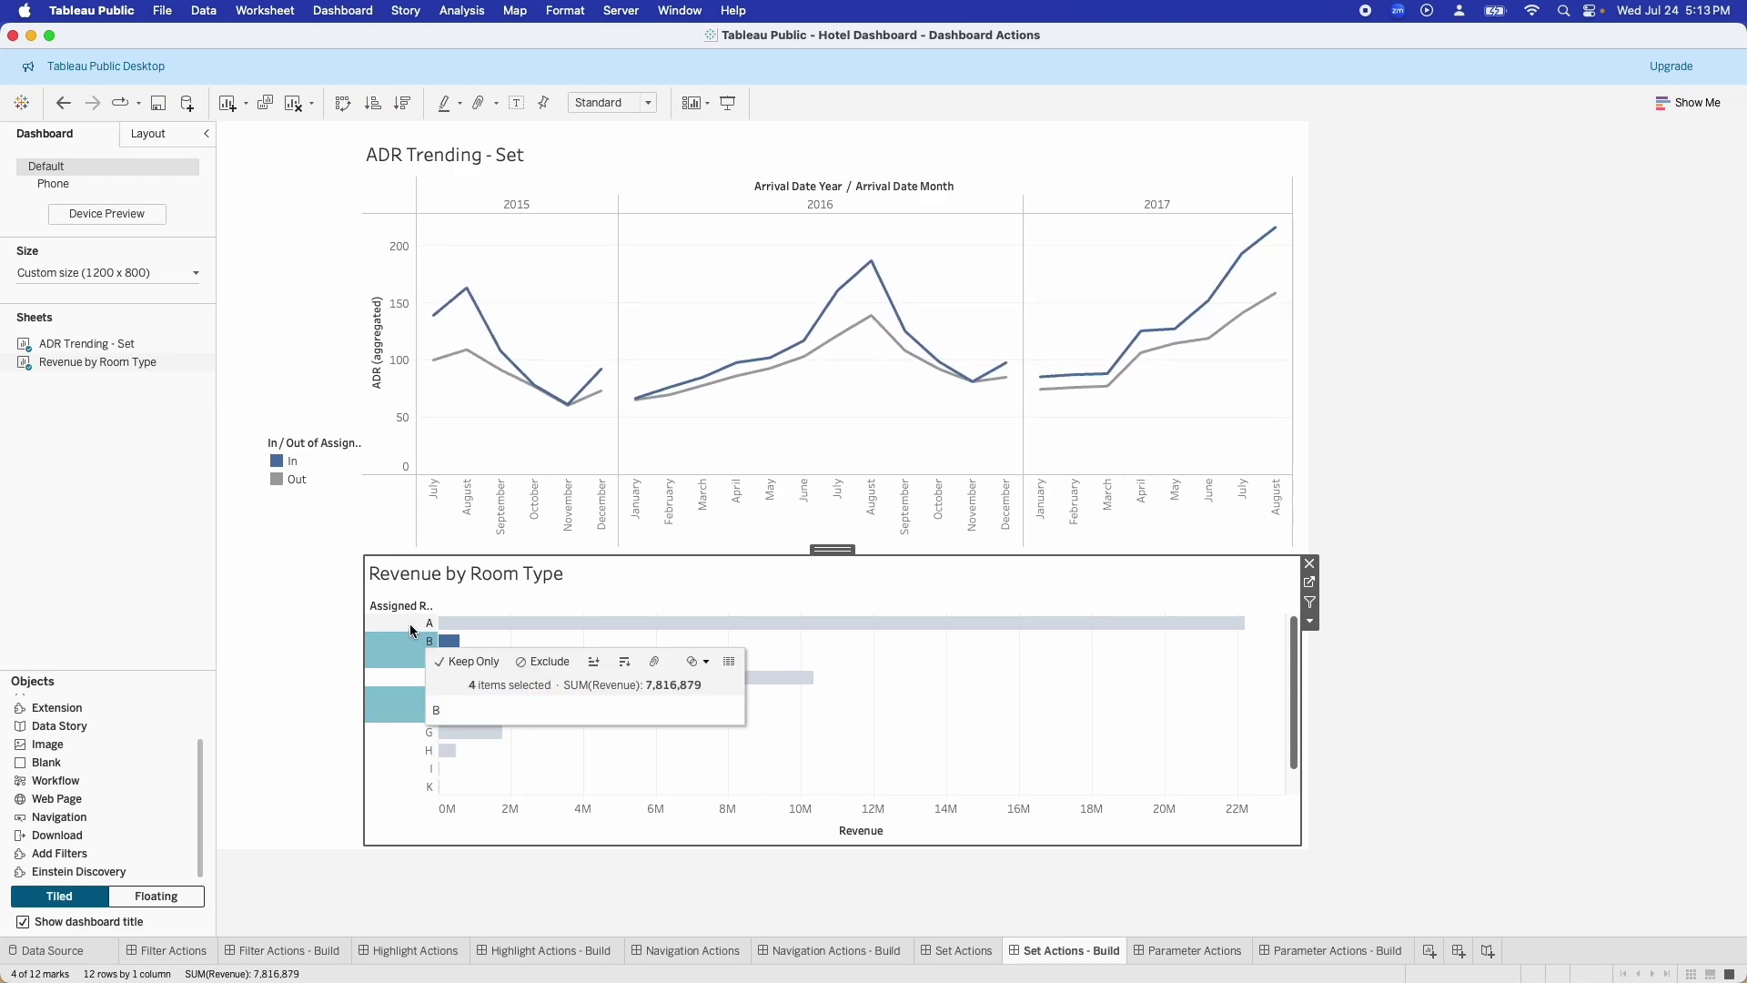
super+click(409, 624)
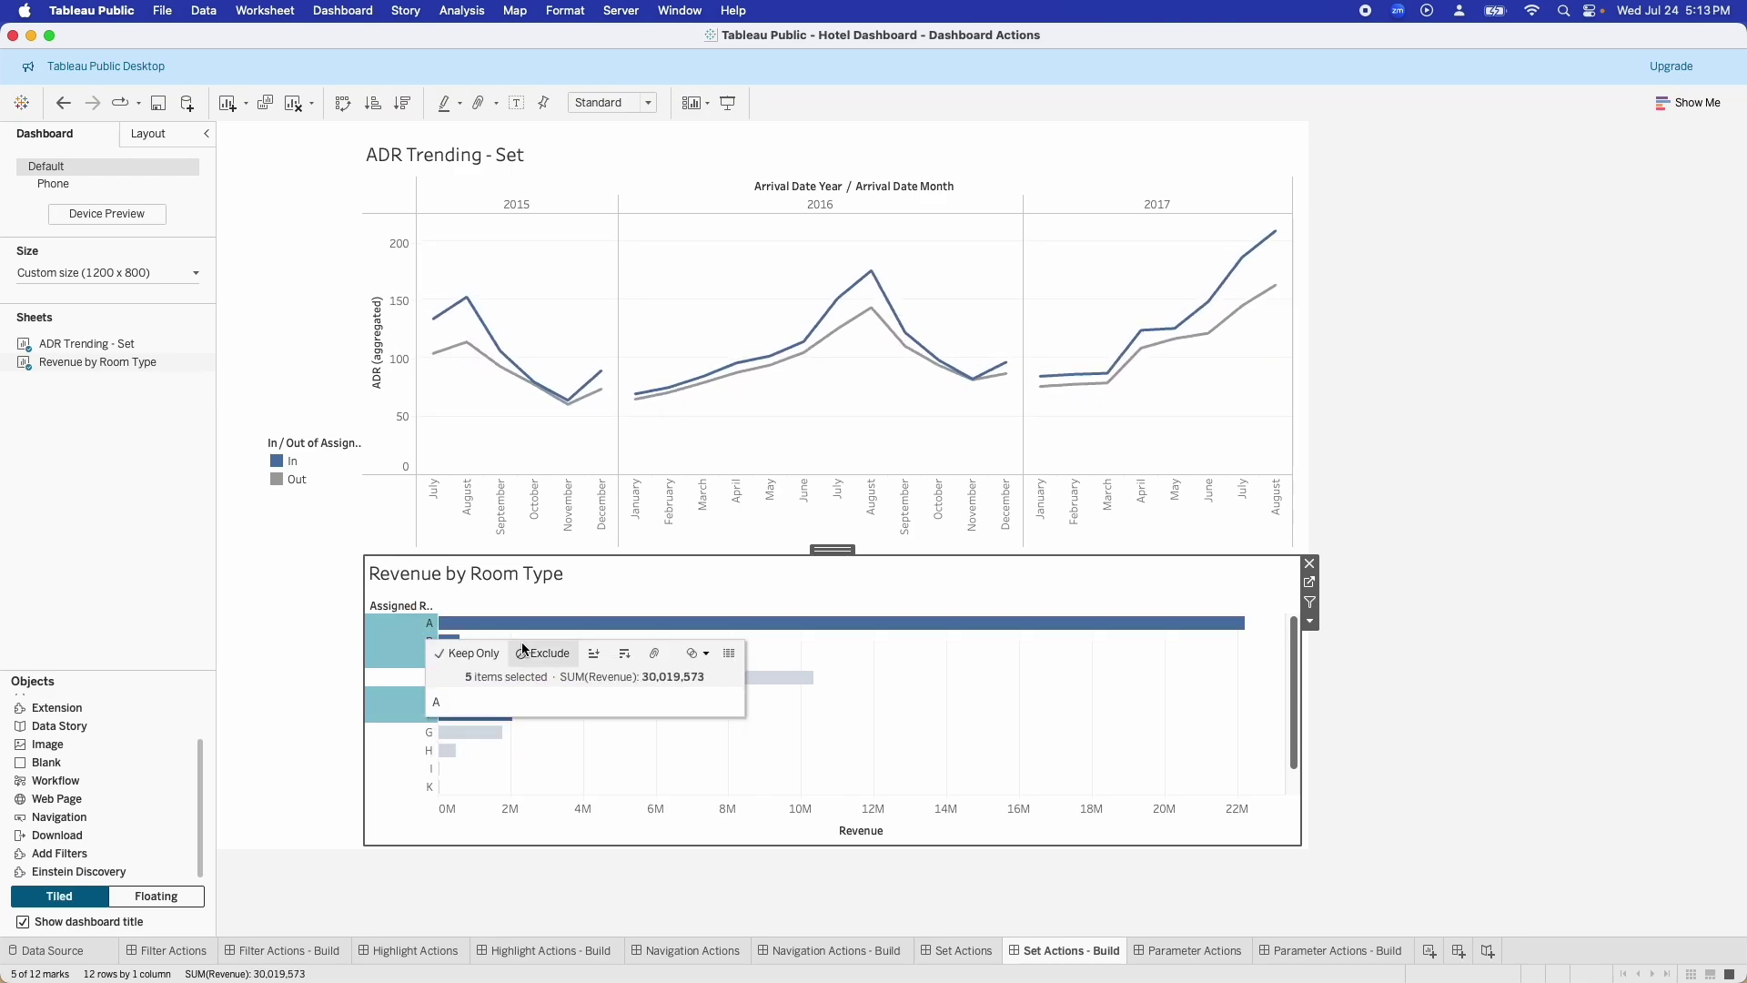
Step: Select only room type B in Revenue by Room Type and clear the selection to check how the set empties
click(414, 657)
click(414, 642)
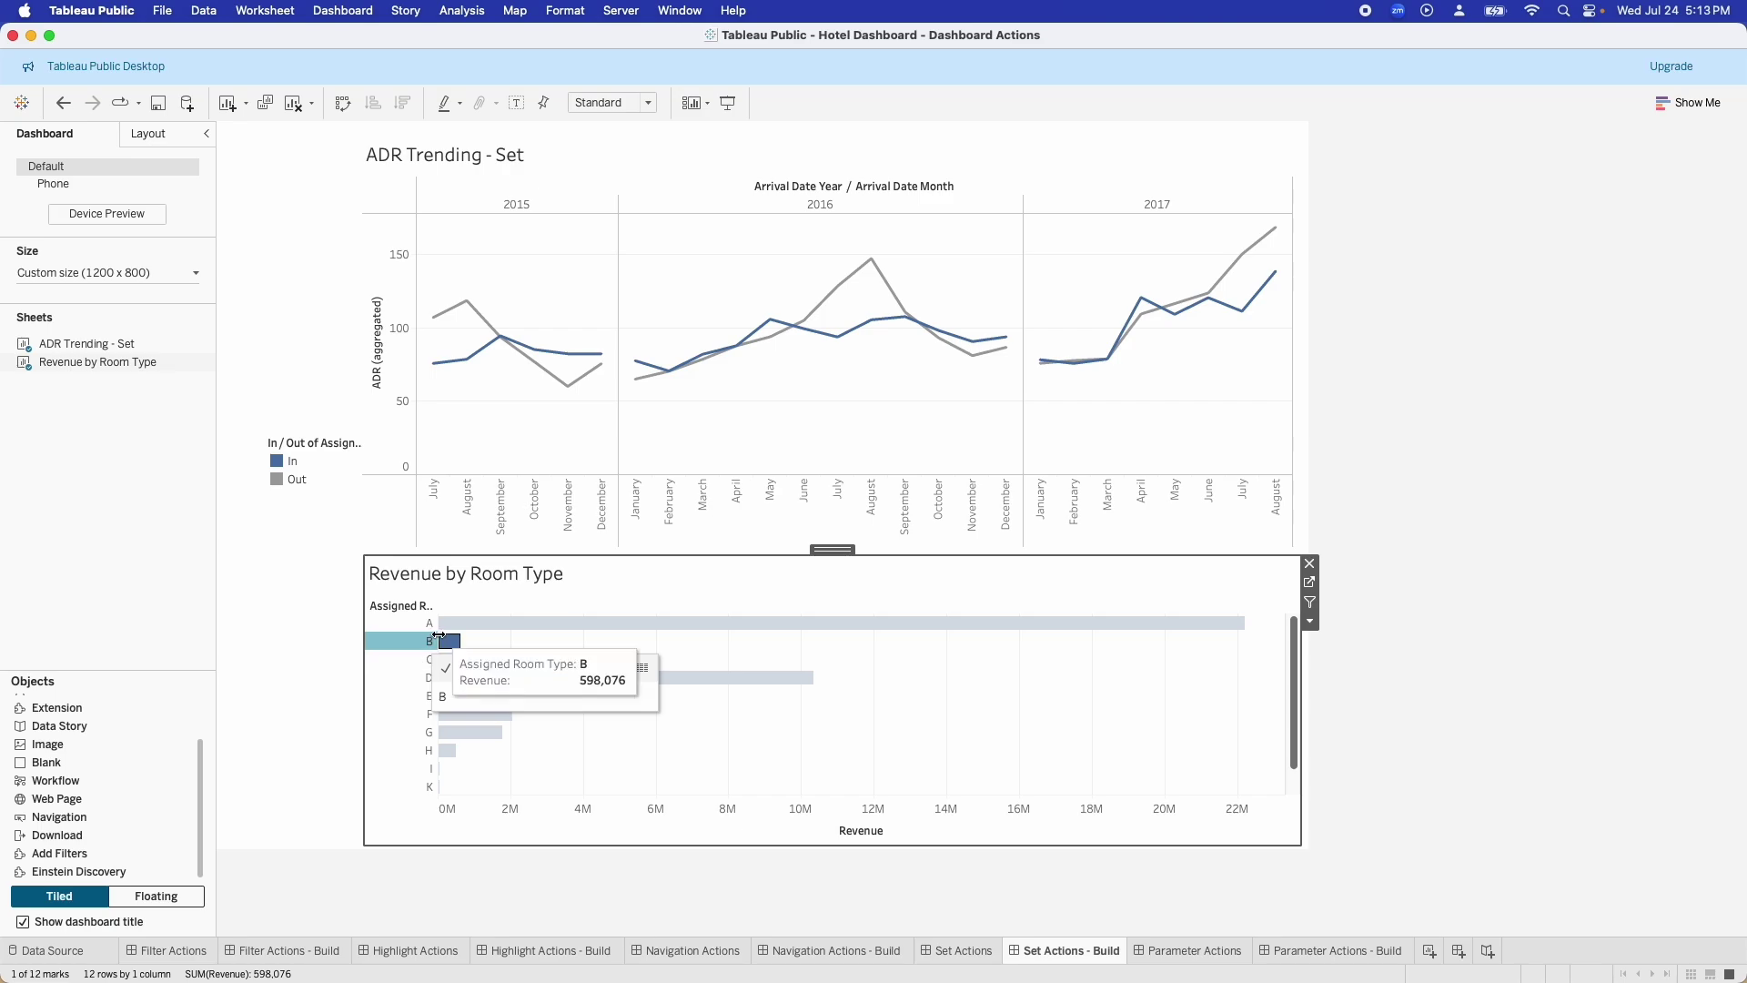
click(391, 634)
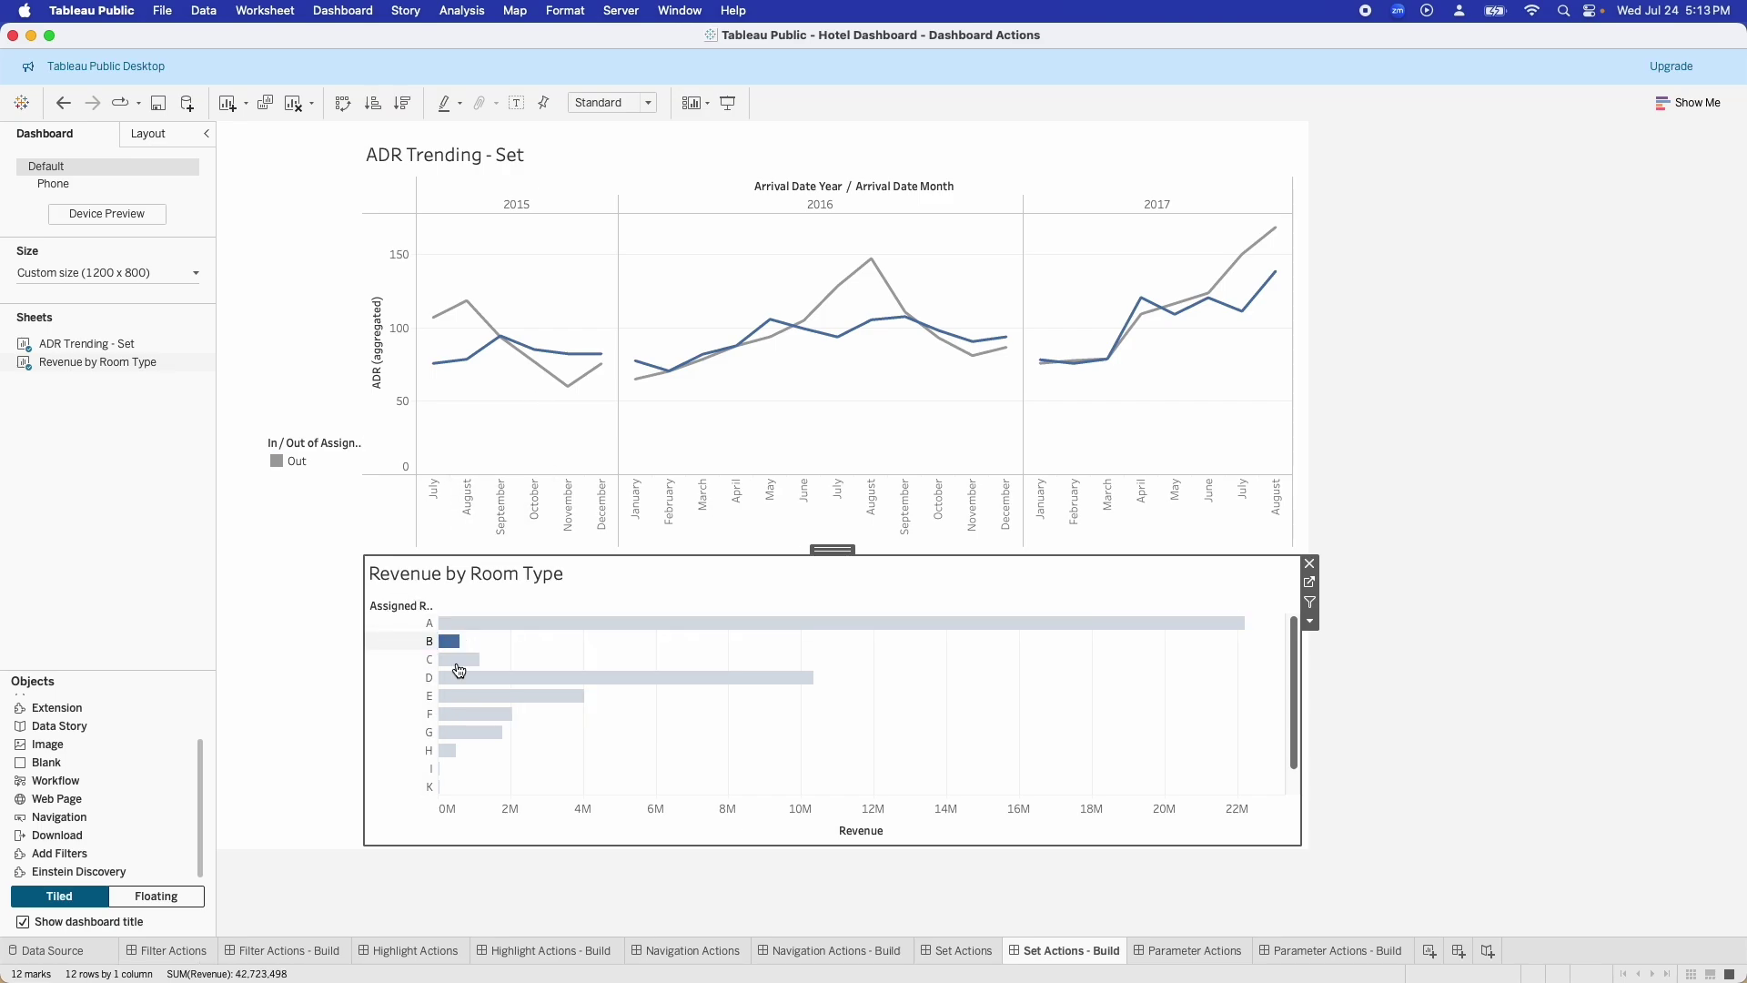
click(270, 603)
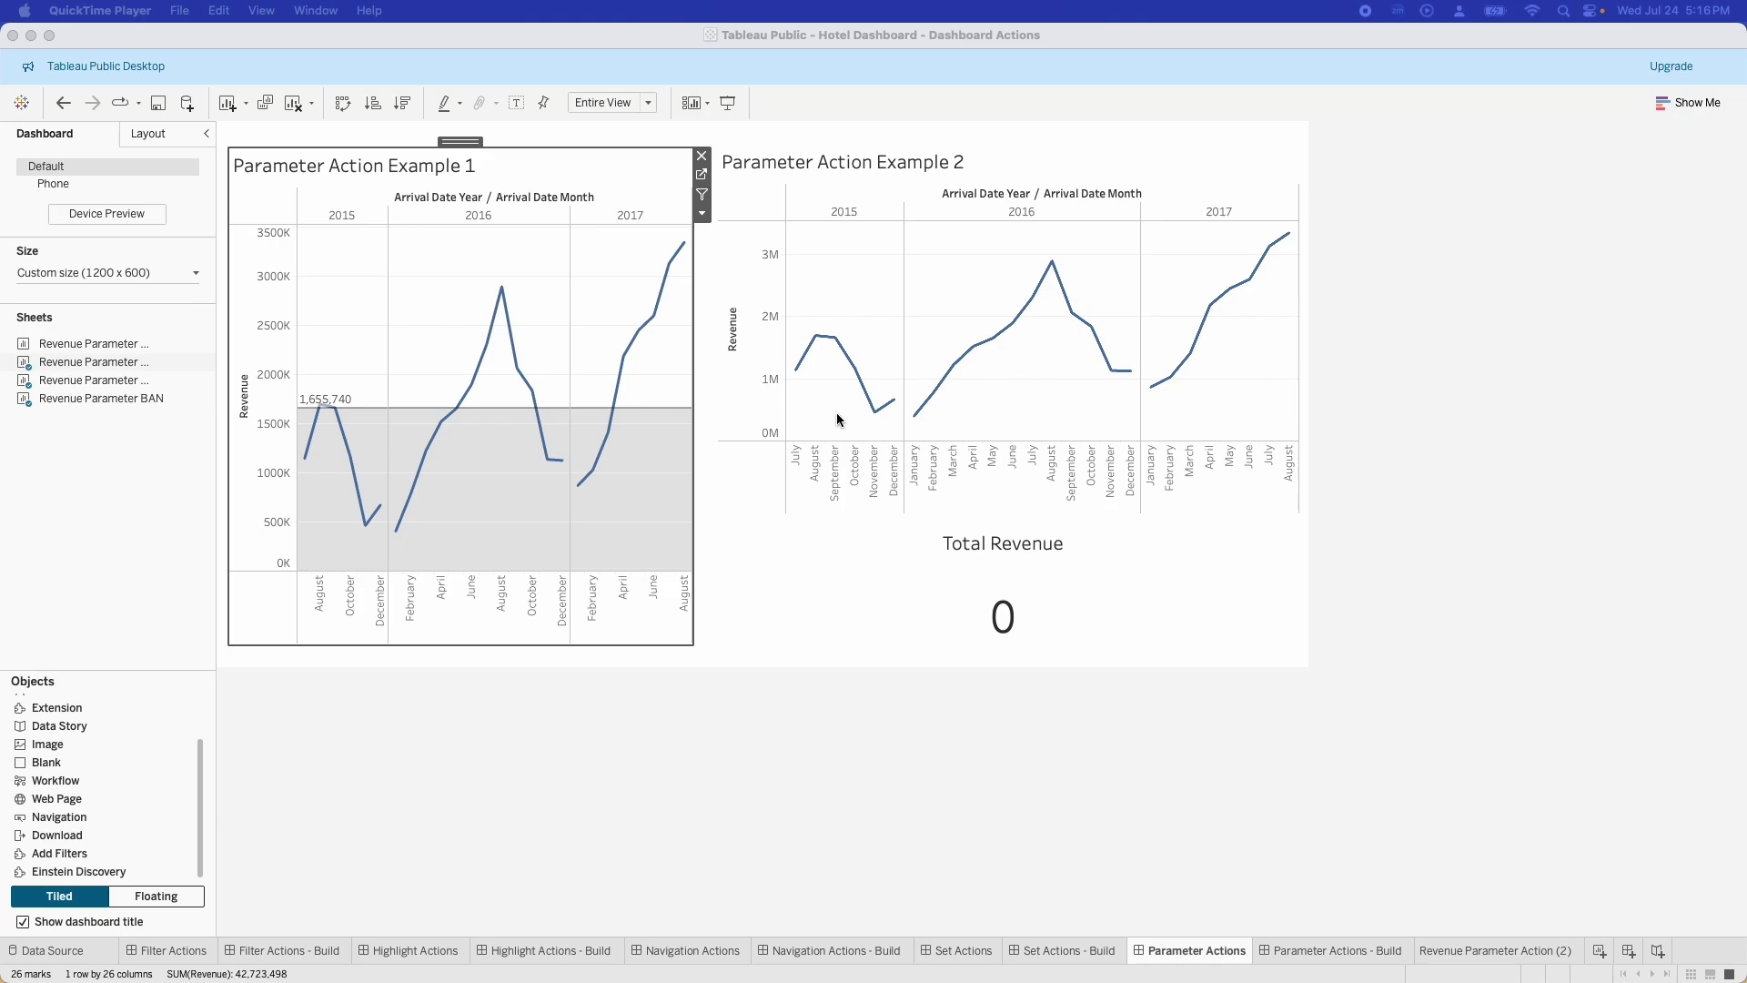
Step: Test Parameter Action Example 1 by selecting 2016 months such as September, June, February and April, and clear the selection
click(520, 373)
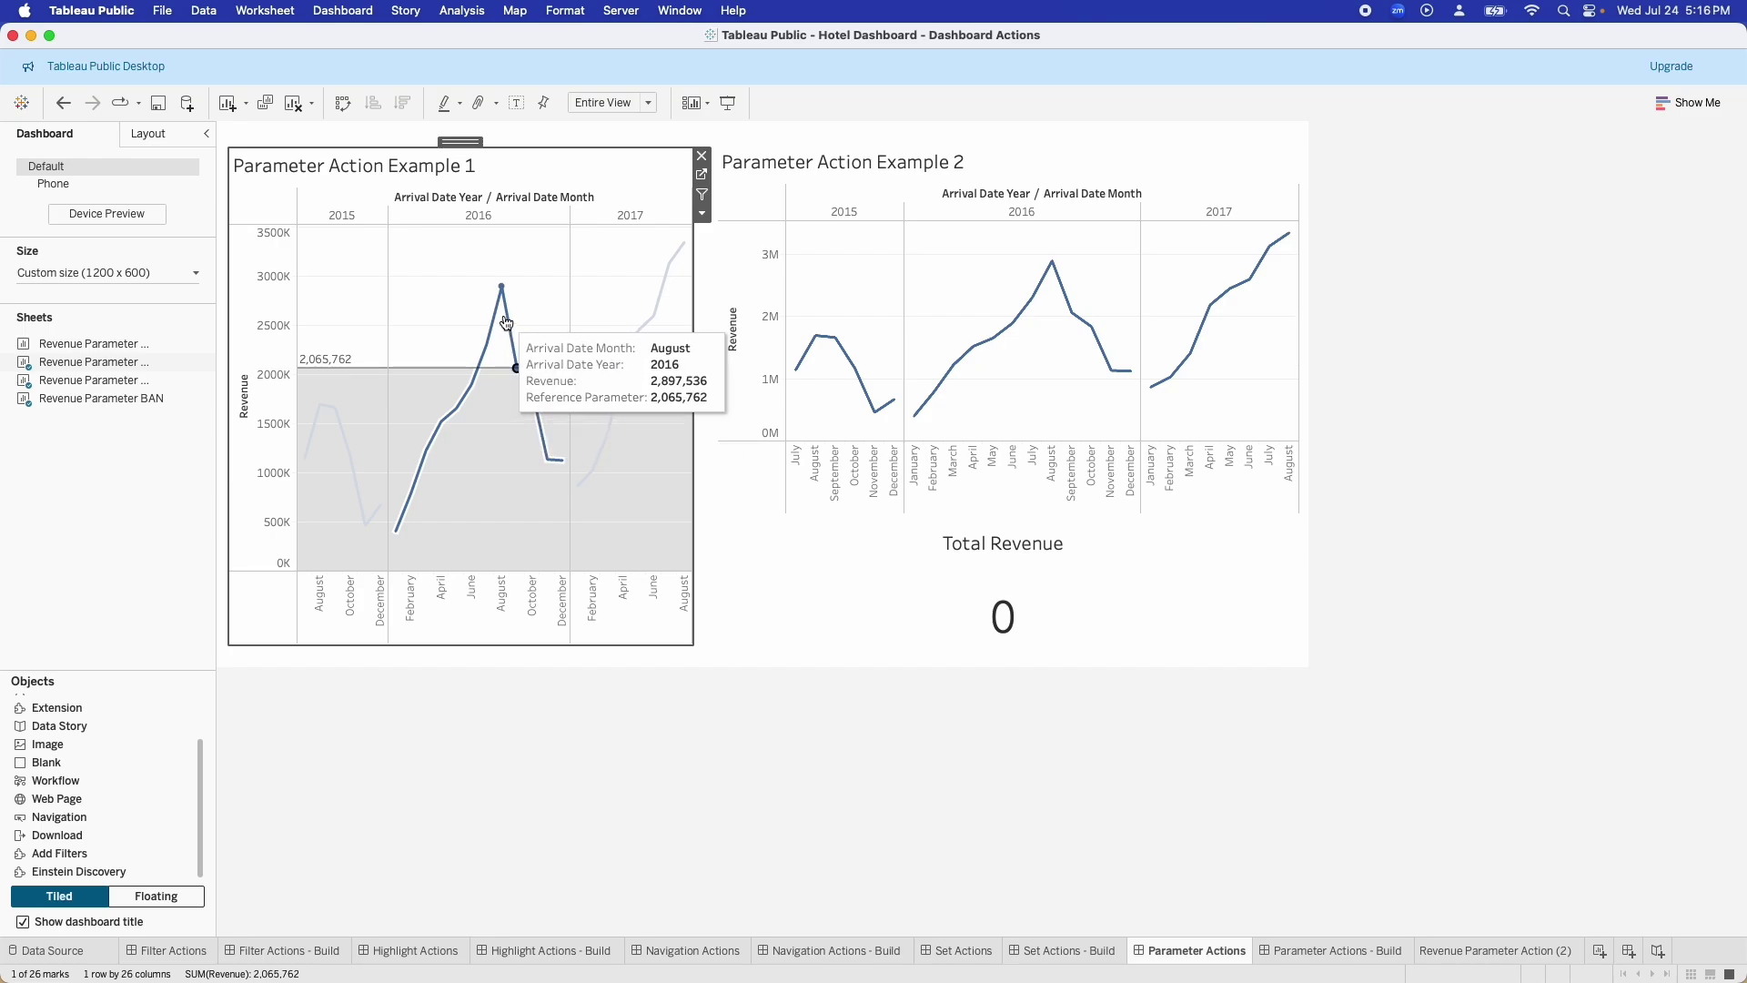
click(501, 288)
click(441, 421)
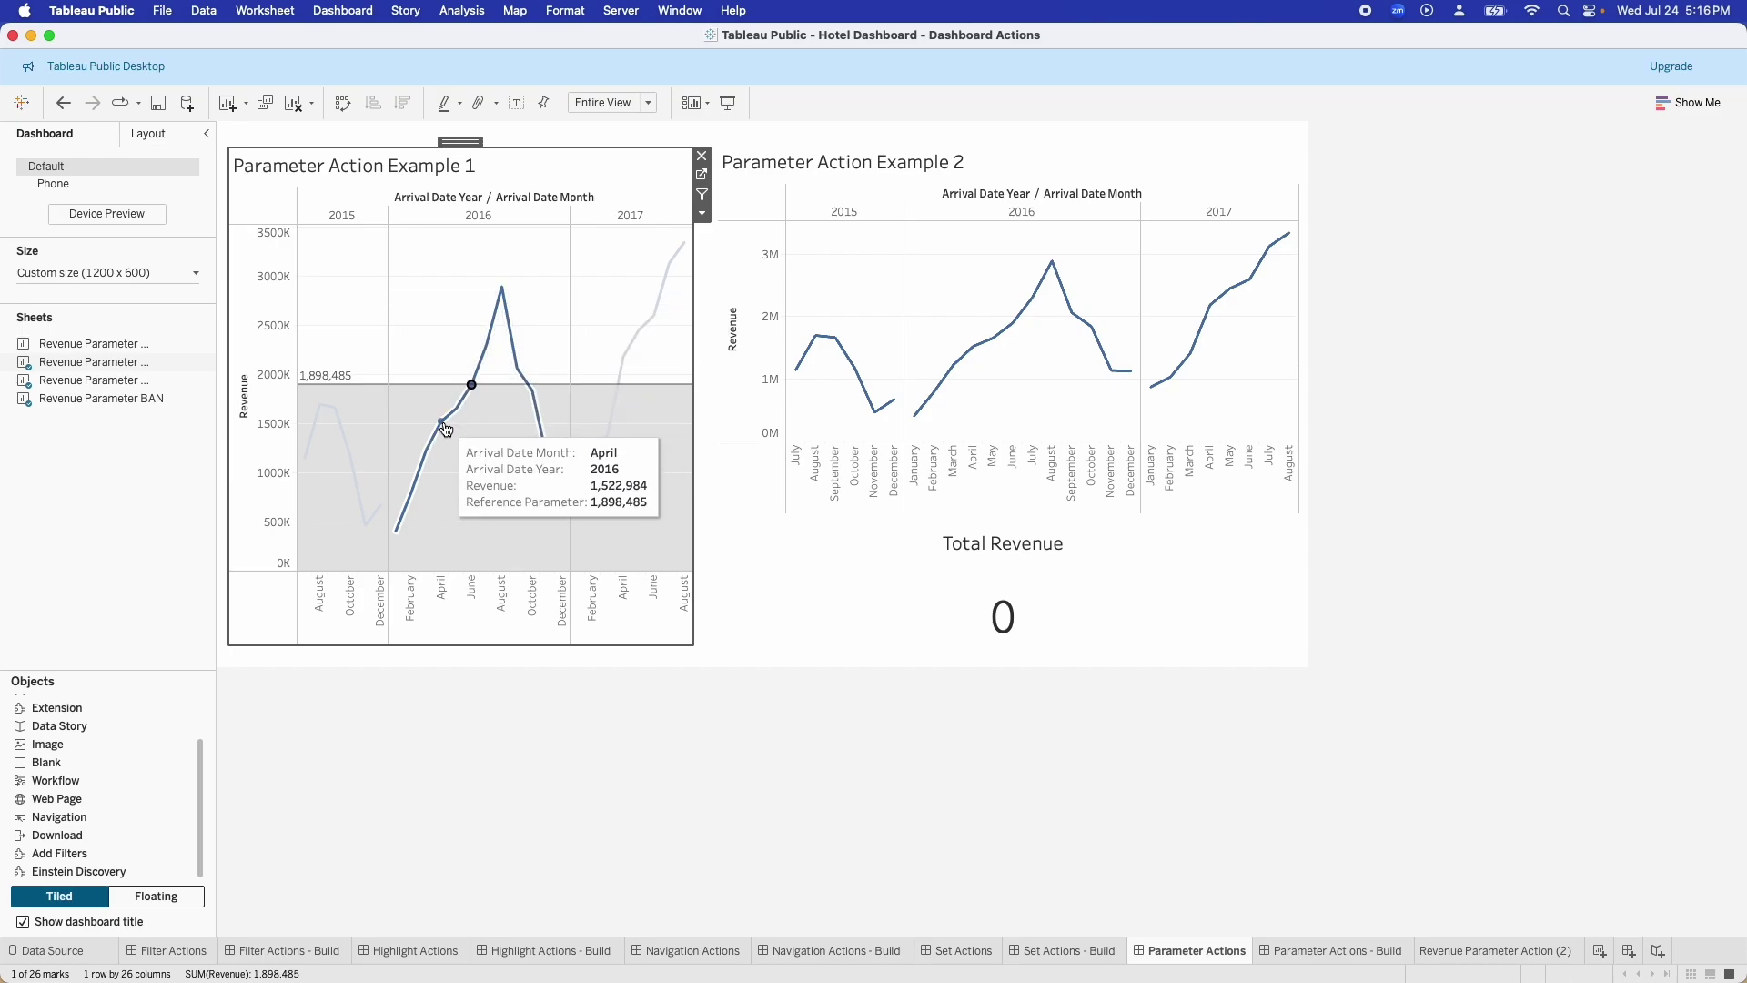
click(410, 493)
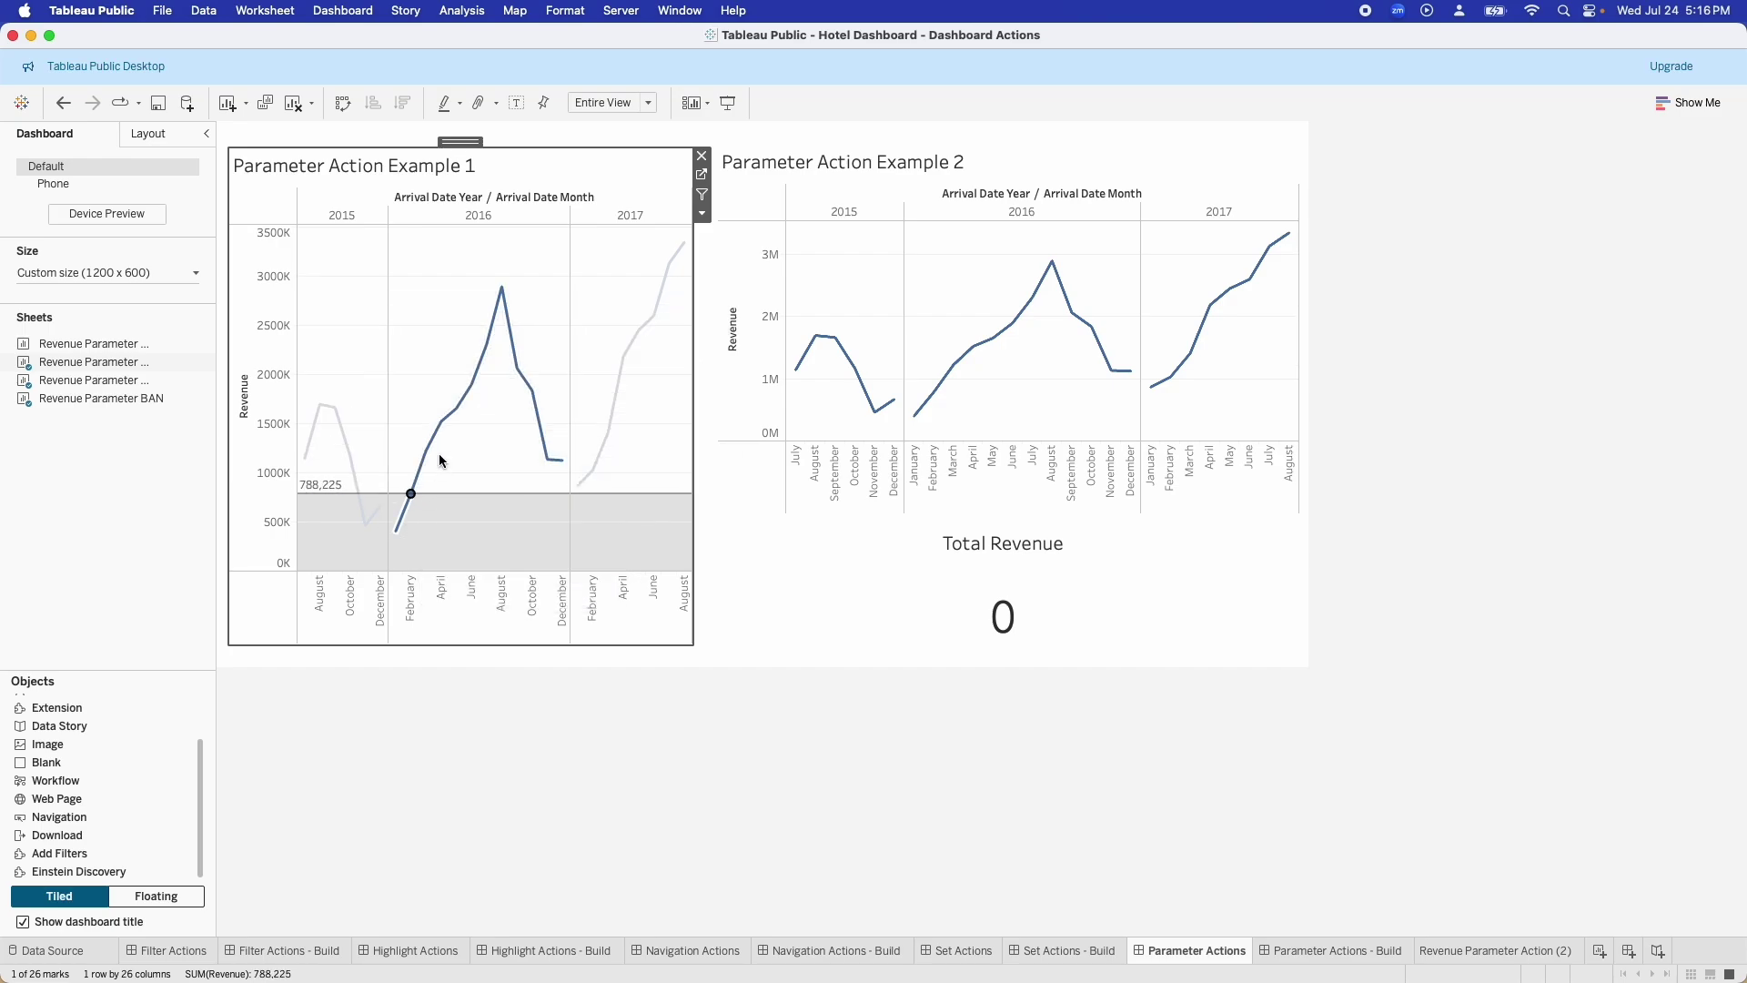
click(441, 421)
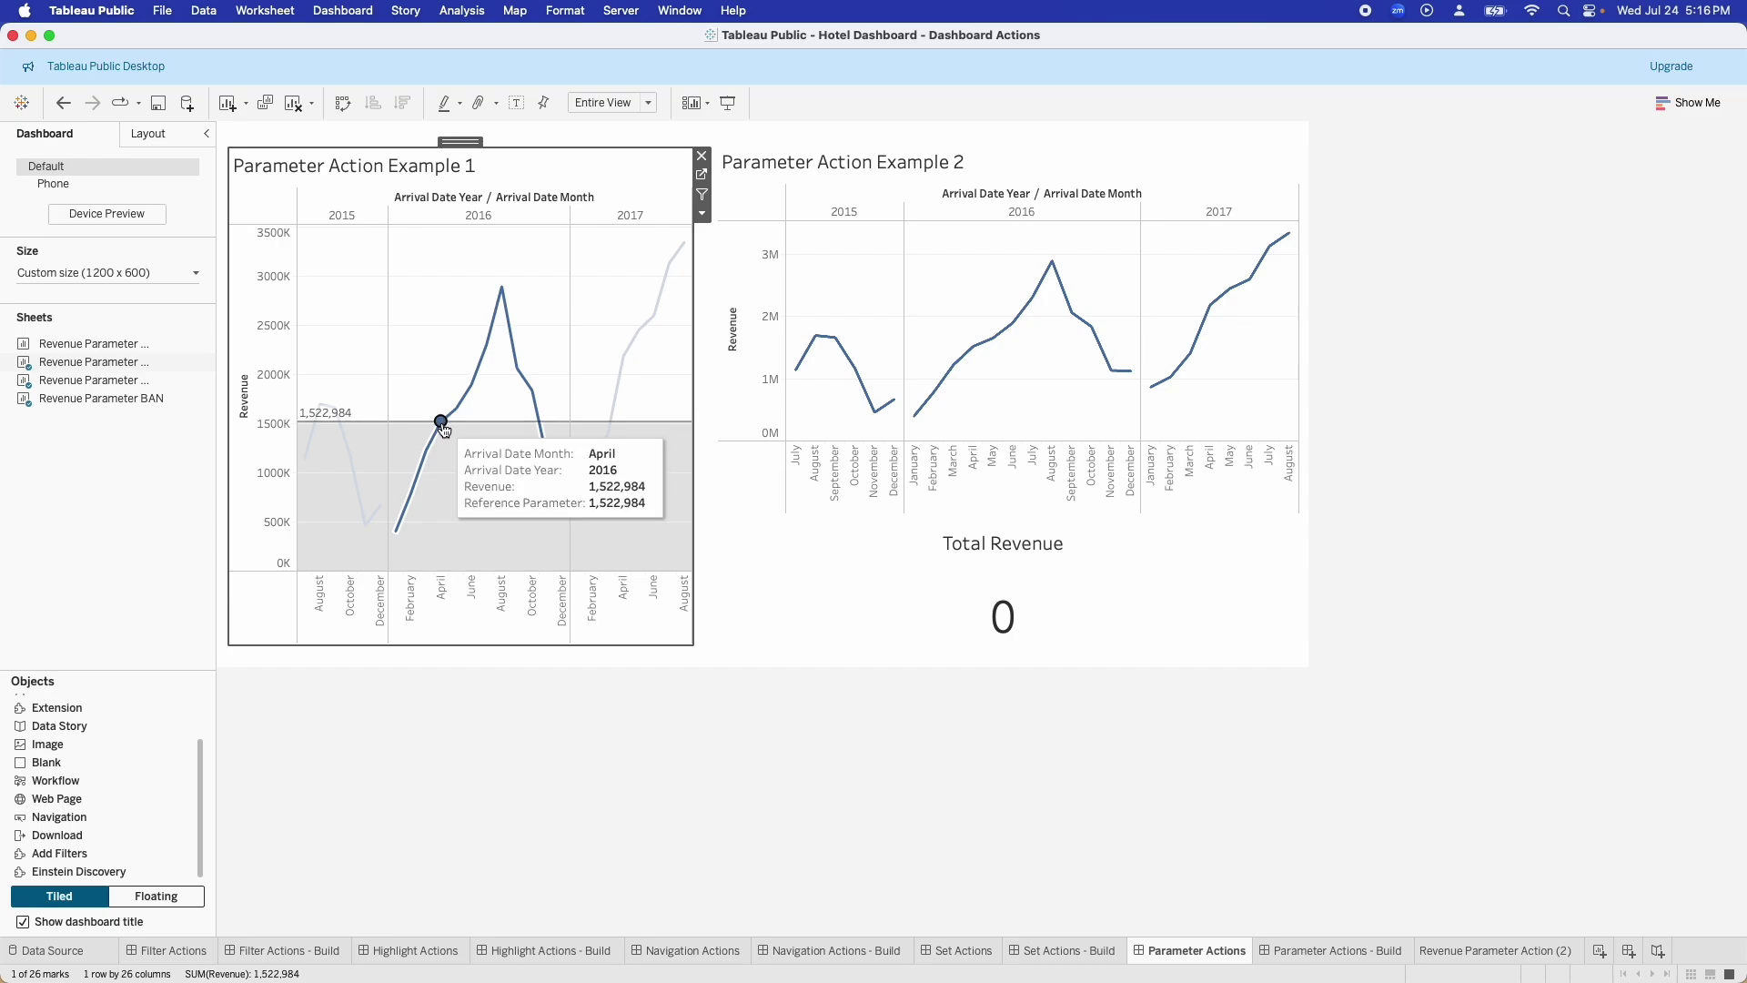
mouse_move(445, 430)
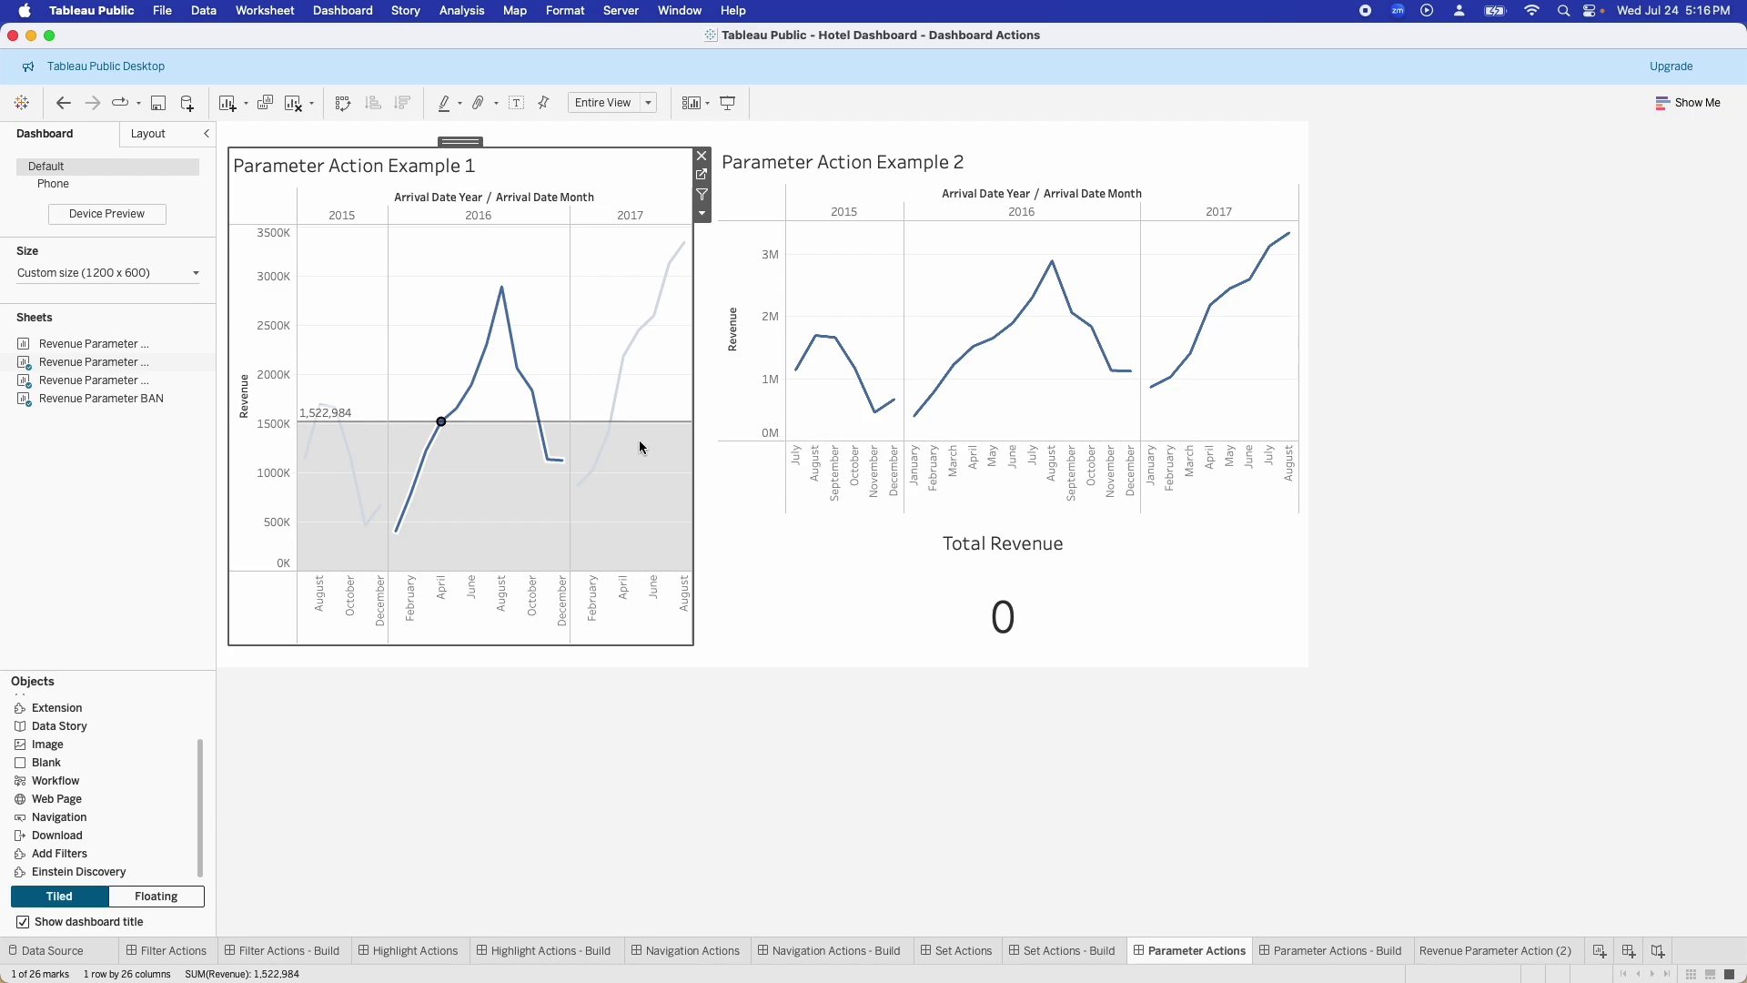
click(495, 461)
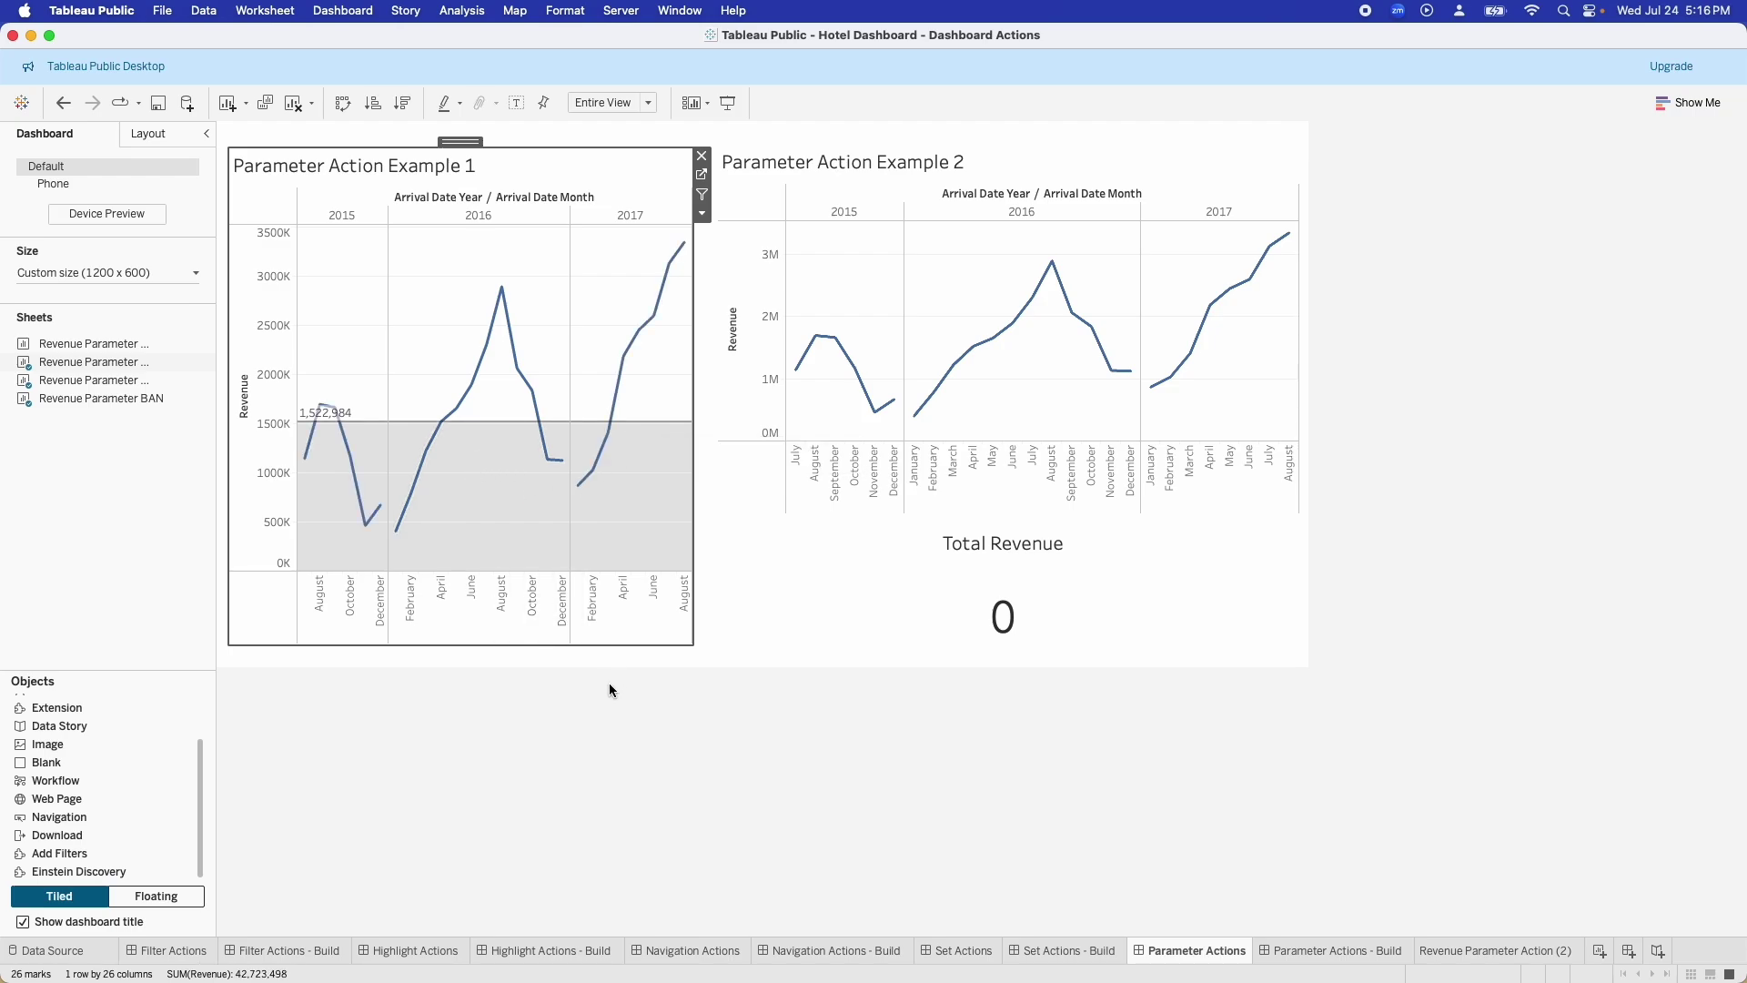
click(706, 706)
Step: Test Parameter Action Example 2 by selecting March to June 2016, single months and other month ranges, and clear the selection
drag(951, 302, 1044, 367)
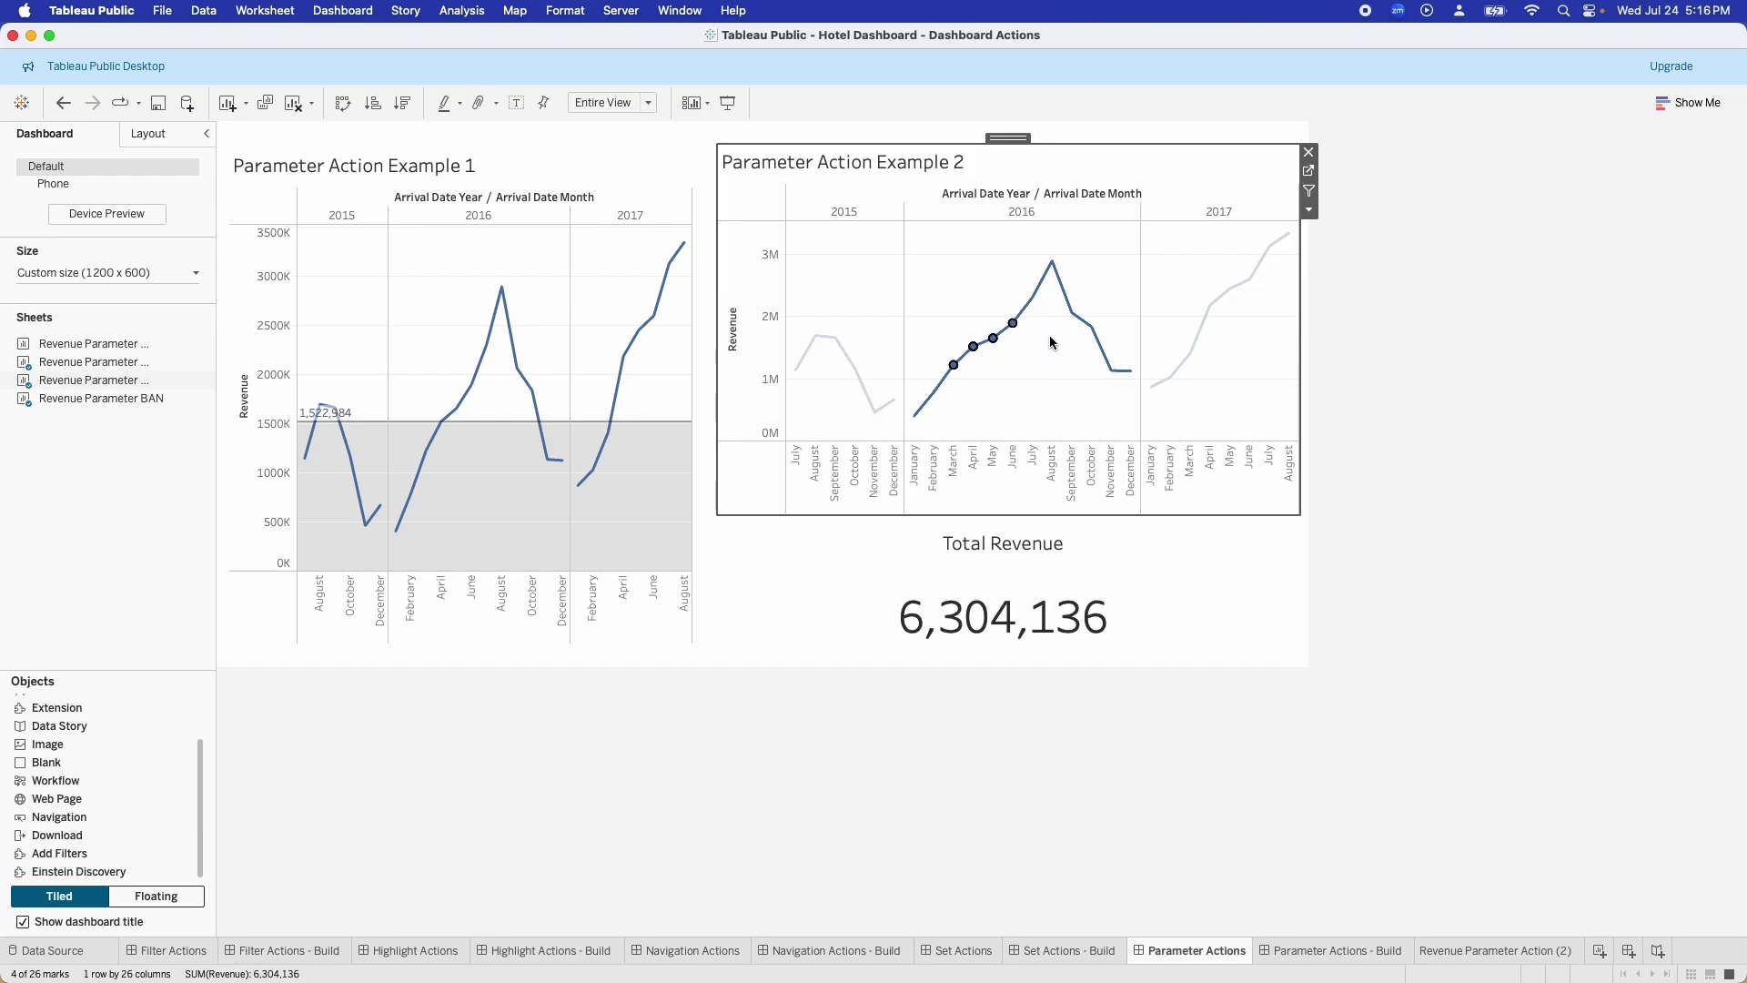
click(1088, 335)
click(1055, 273)
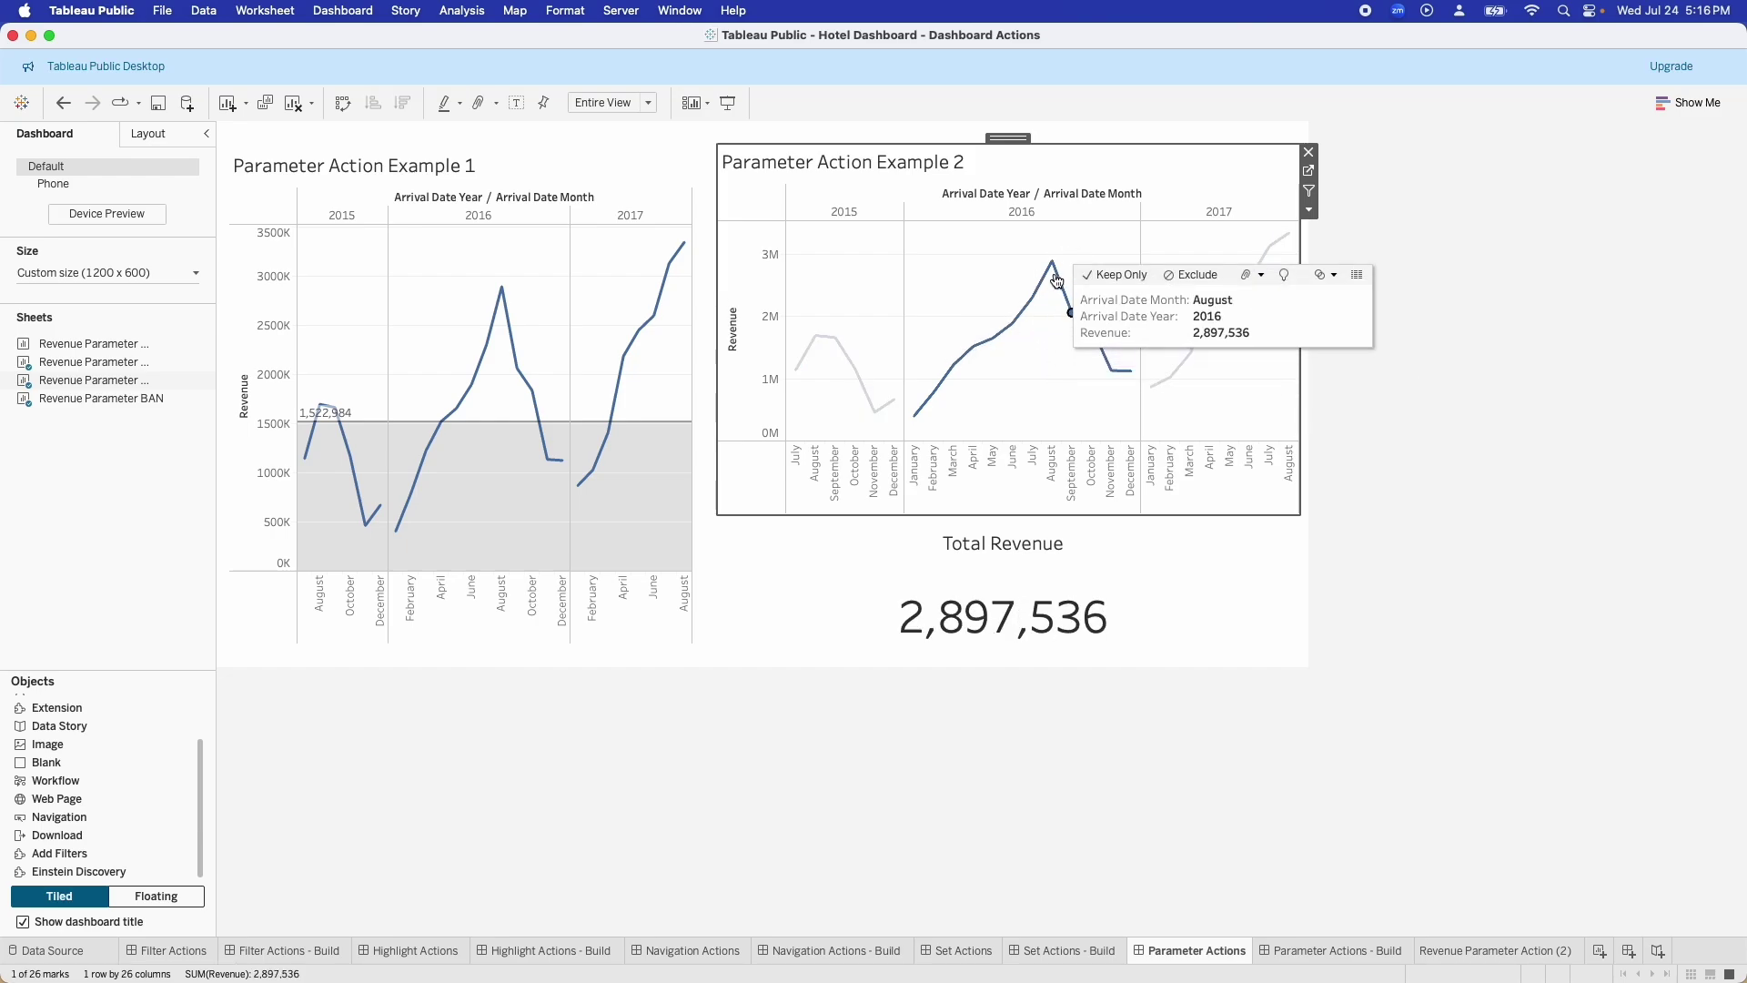
click(1015, 326)
drag(957, 330, 1028, 384)
drag(922, 353, 979, 409)
click(1054, 343)
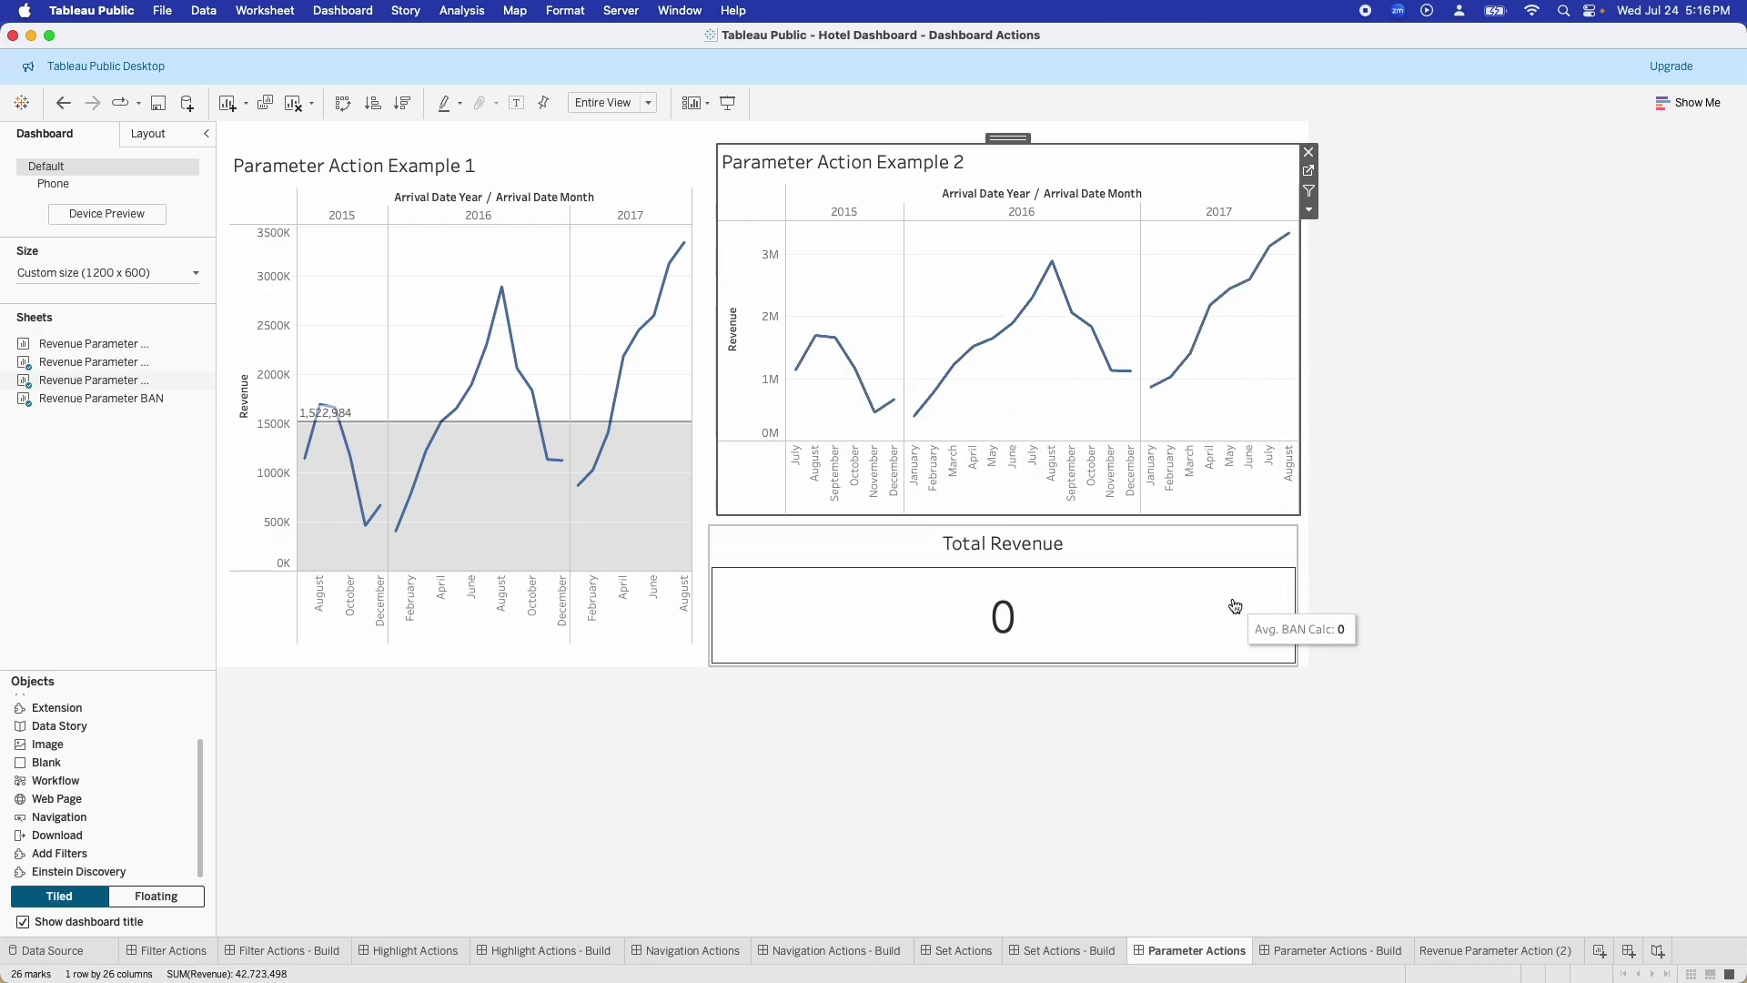
click(1458, 598)
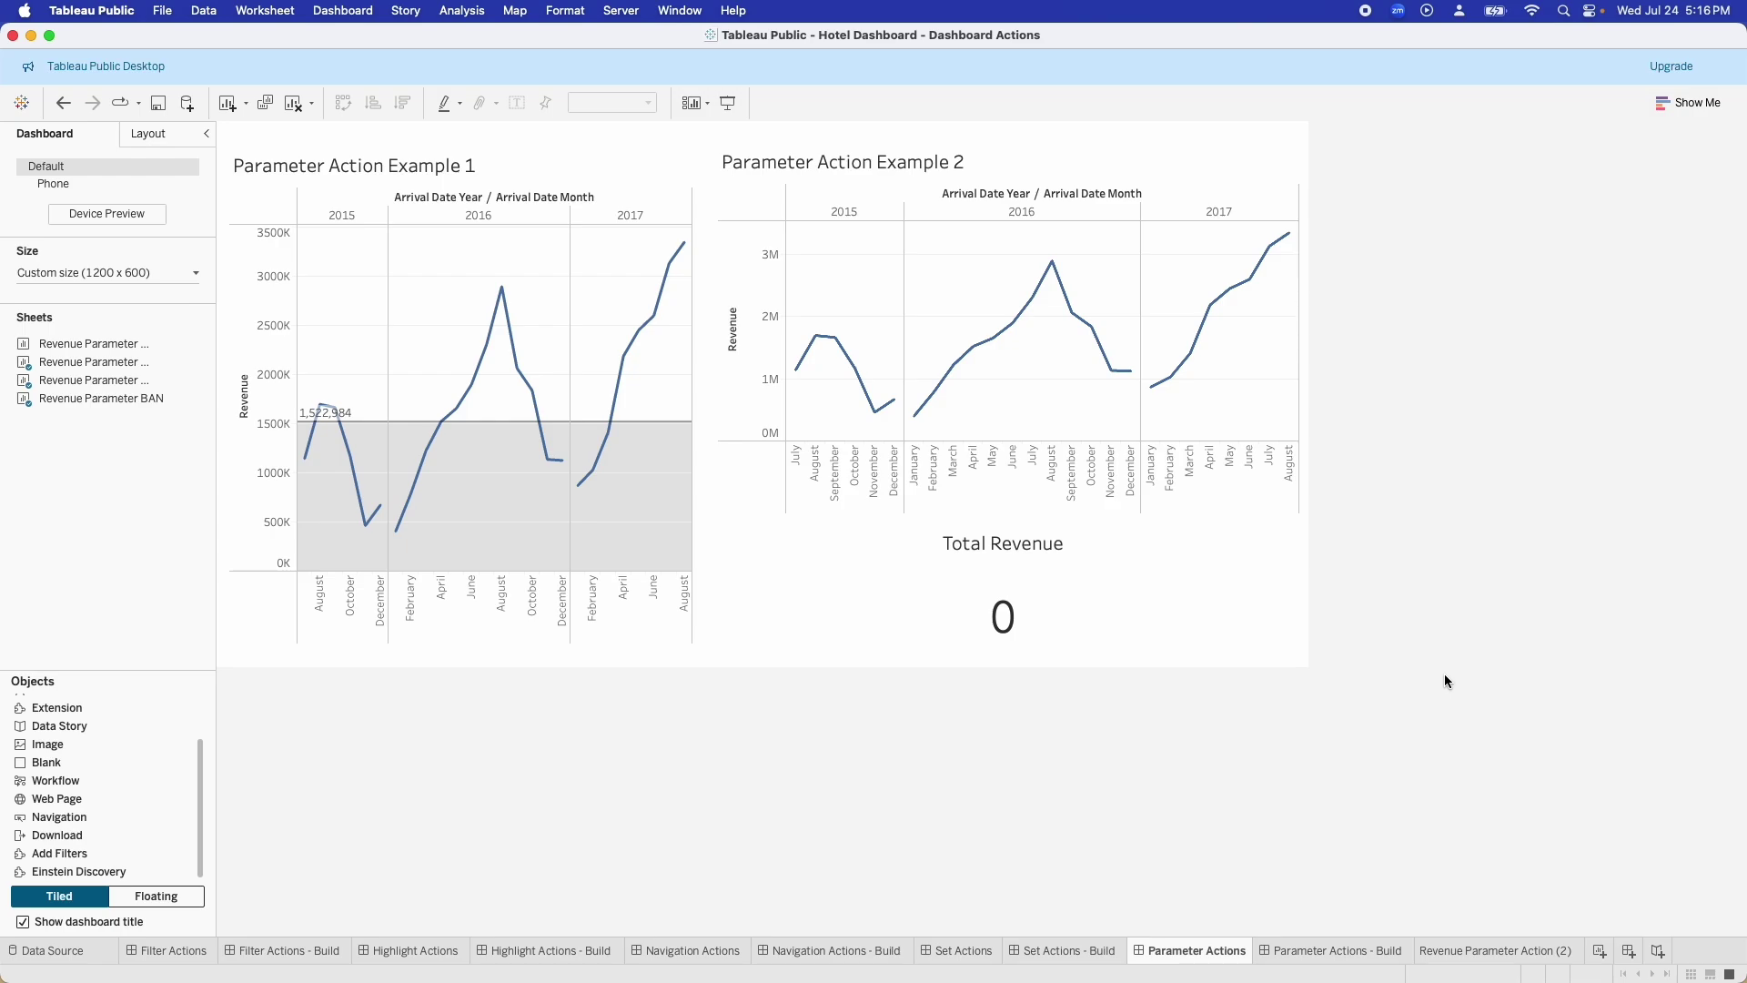
Step: From the Parameter Actions - Build dashboard, open the Parameter Action Example 1 worksheet and point out sample months on its revenue line
click(1310, 952)
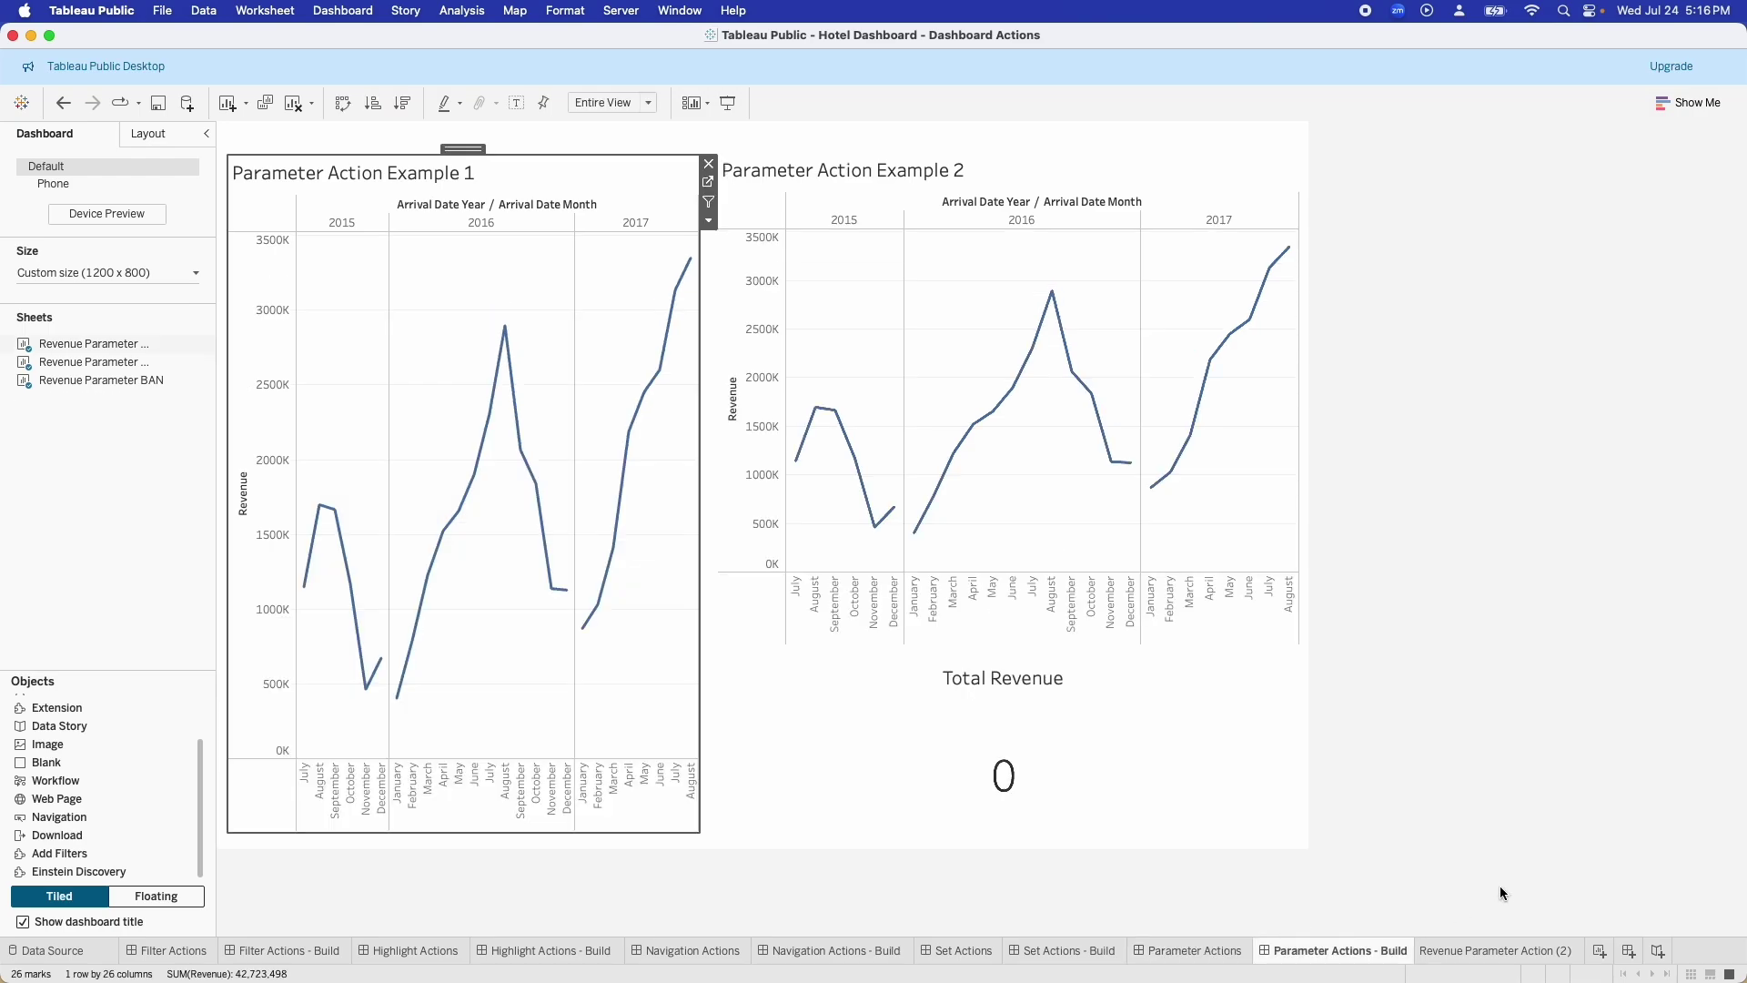
click(623, 179)
click(709, 185)
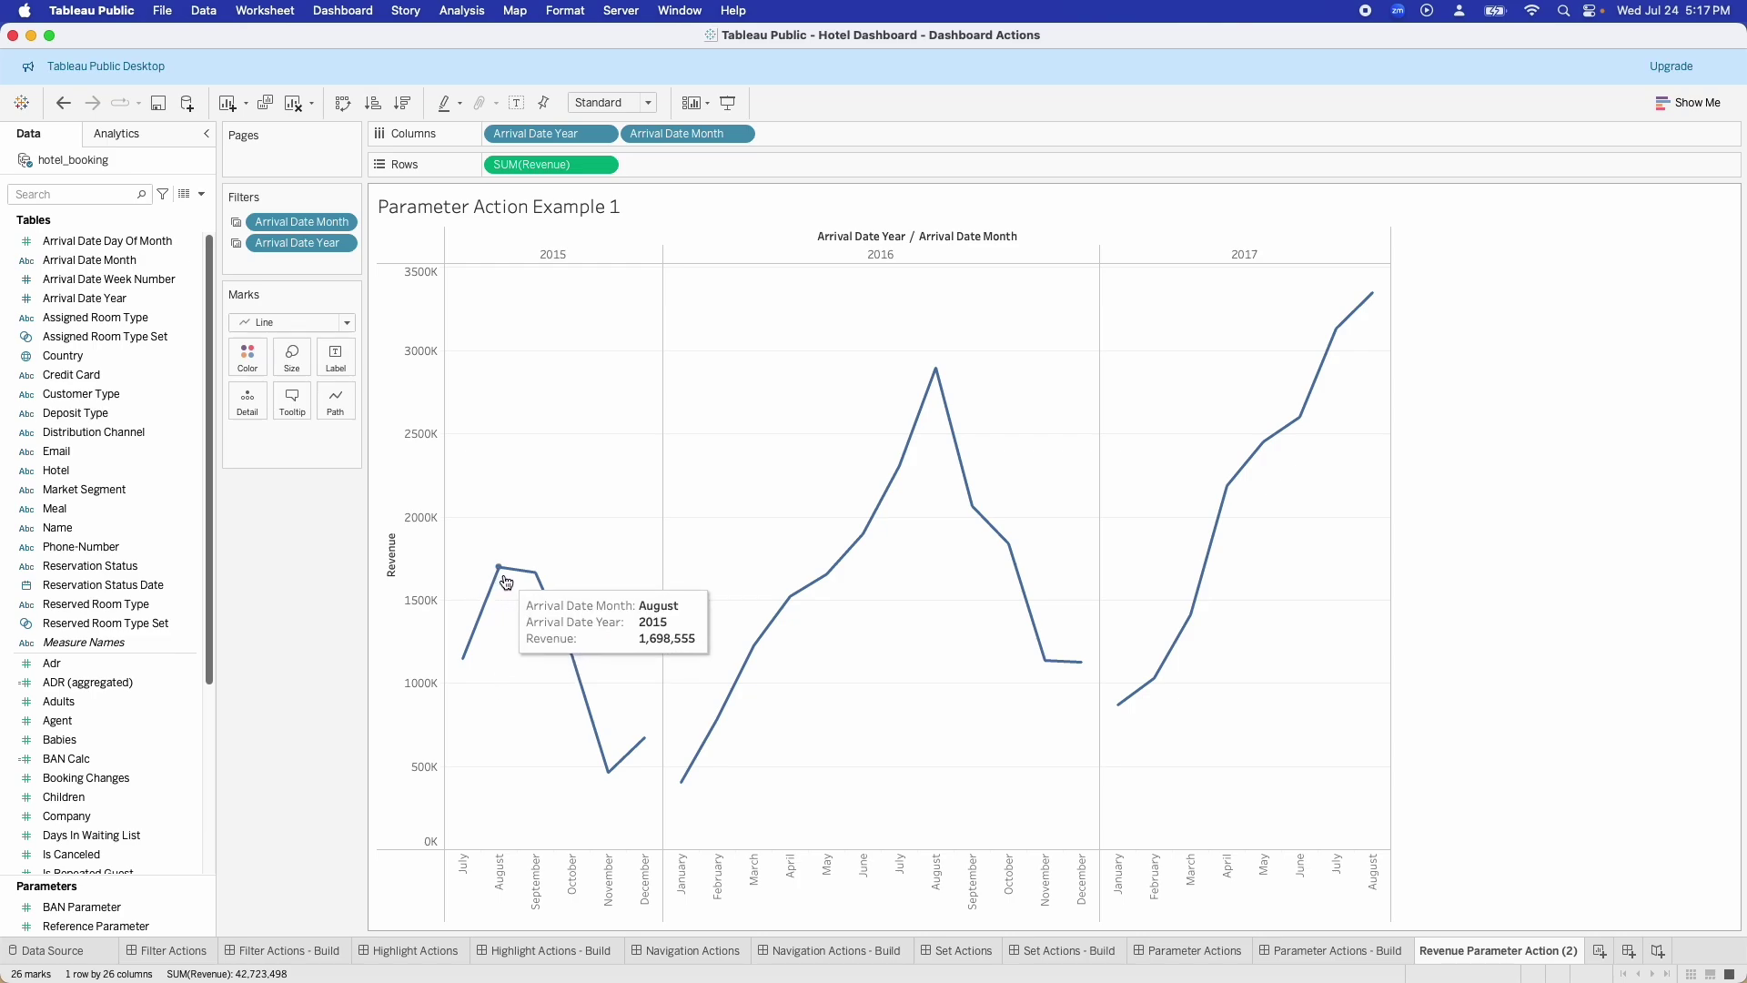
click(535, 572)
click(862, 535)
click(863, 535)
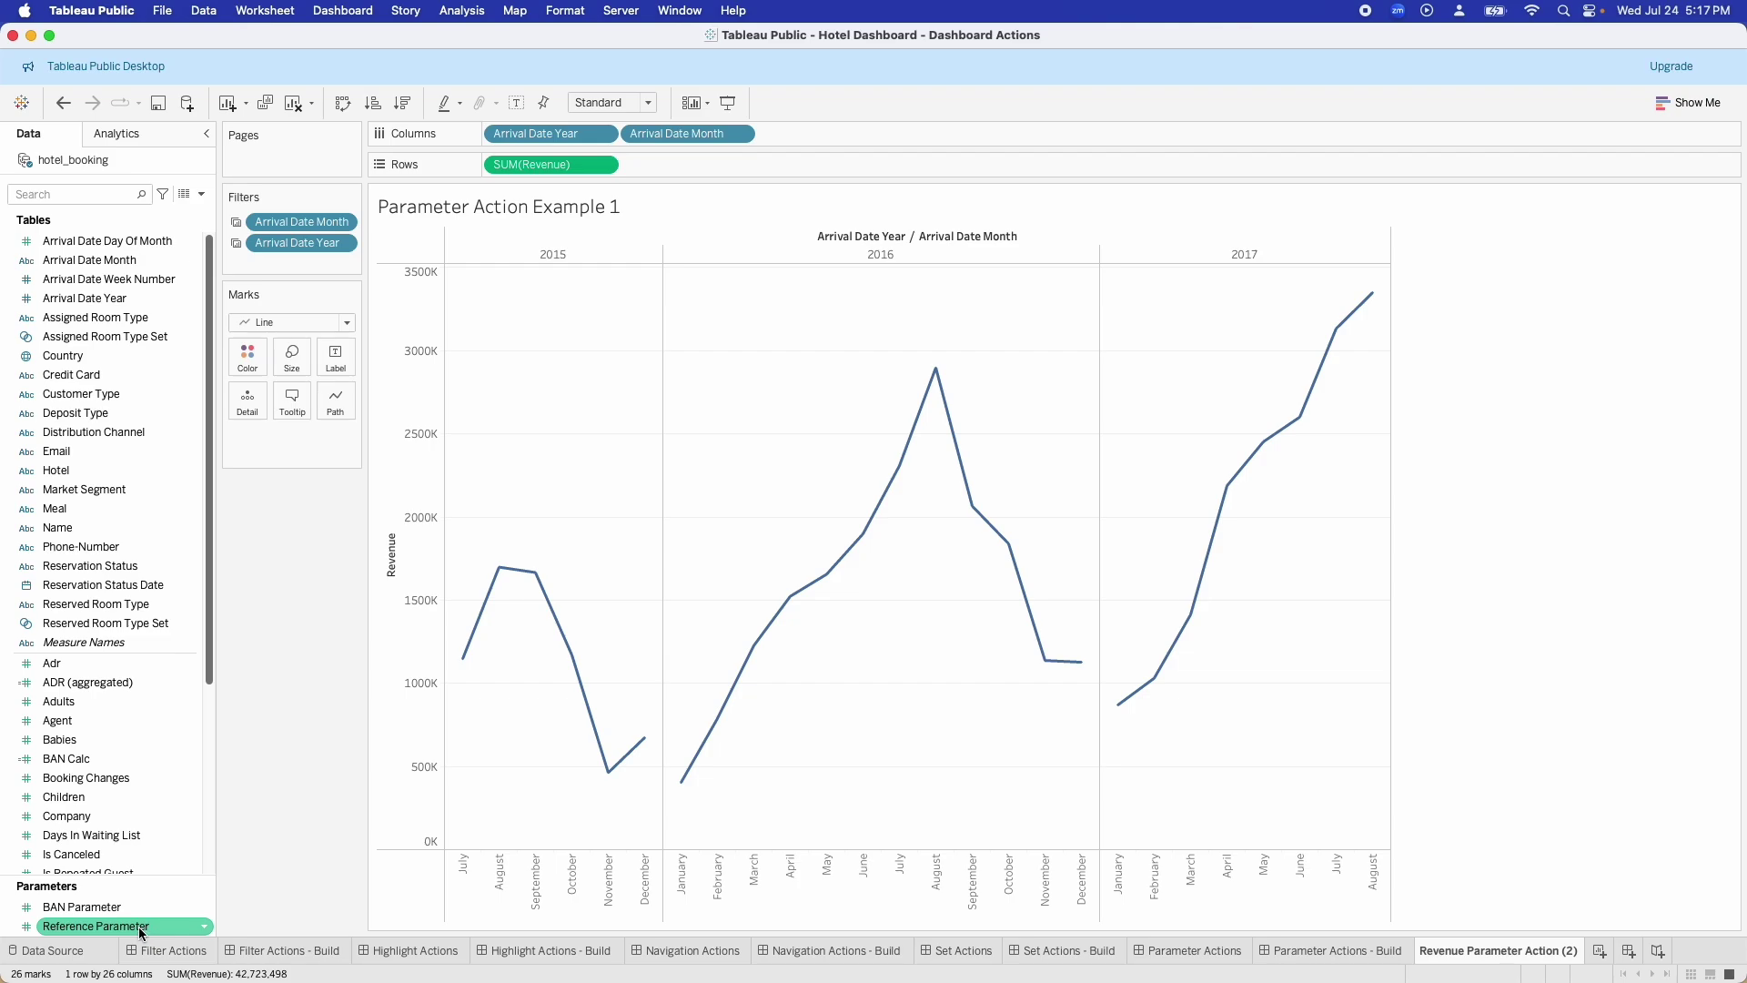
Step: Create a float parameter with the default name, current value 1 and all values allowed
click(202, 193)
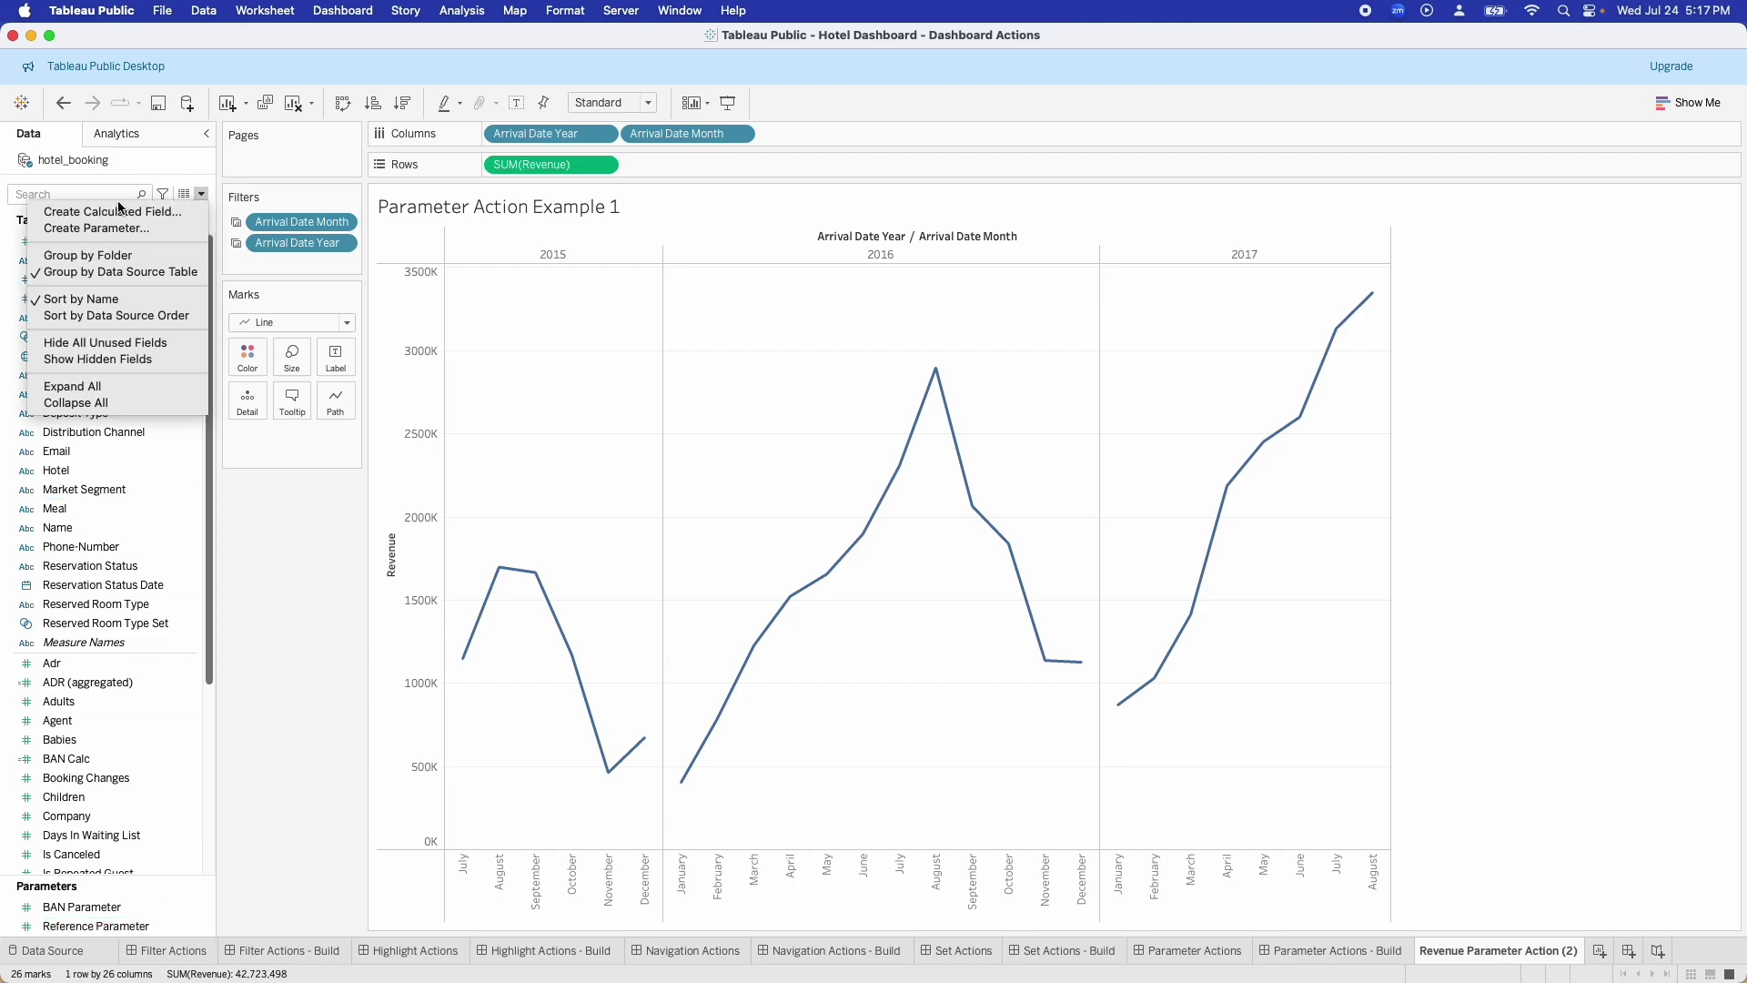
click(111, 230)
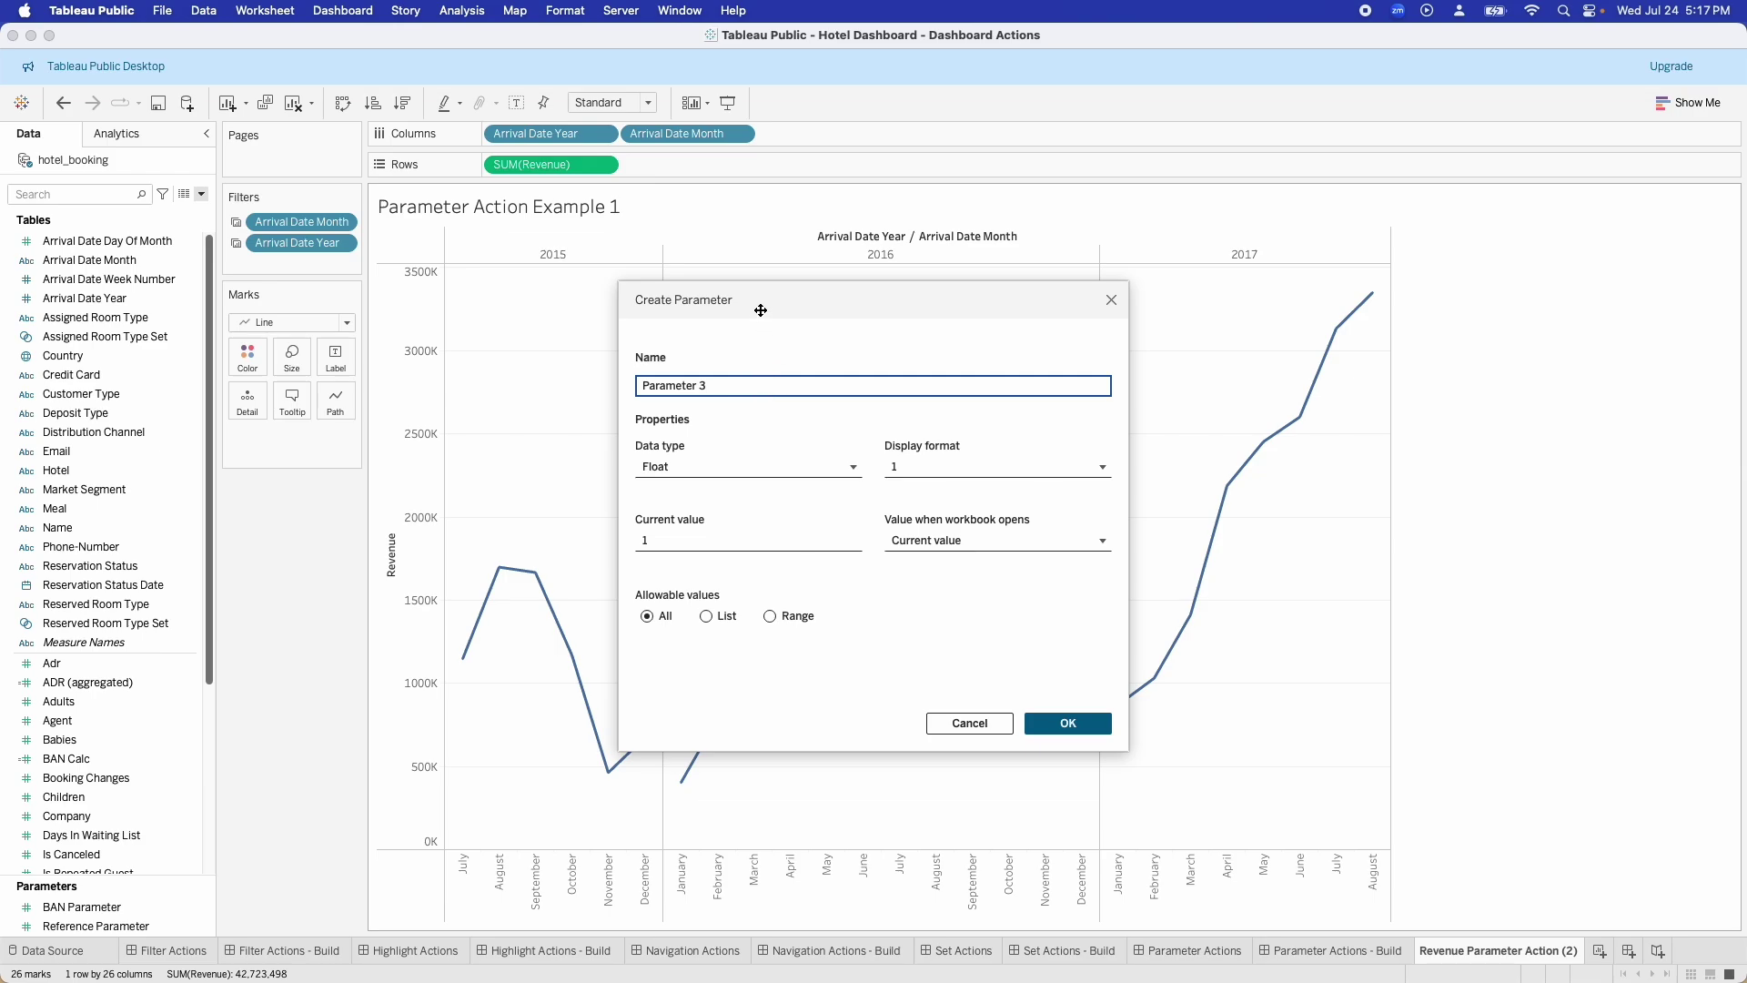
drag(760, 304, 723, 267)
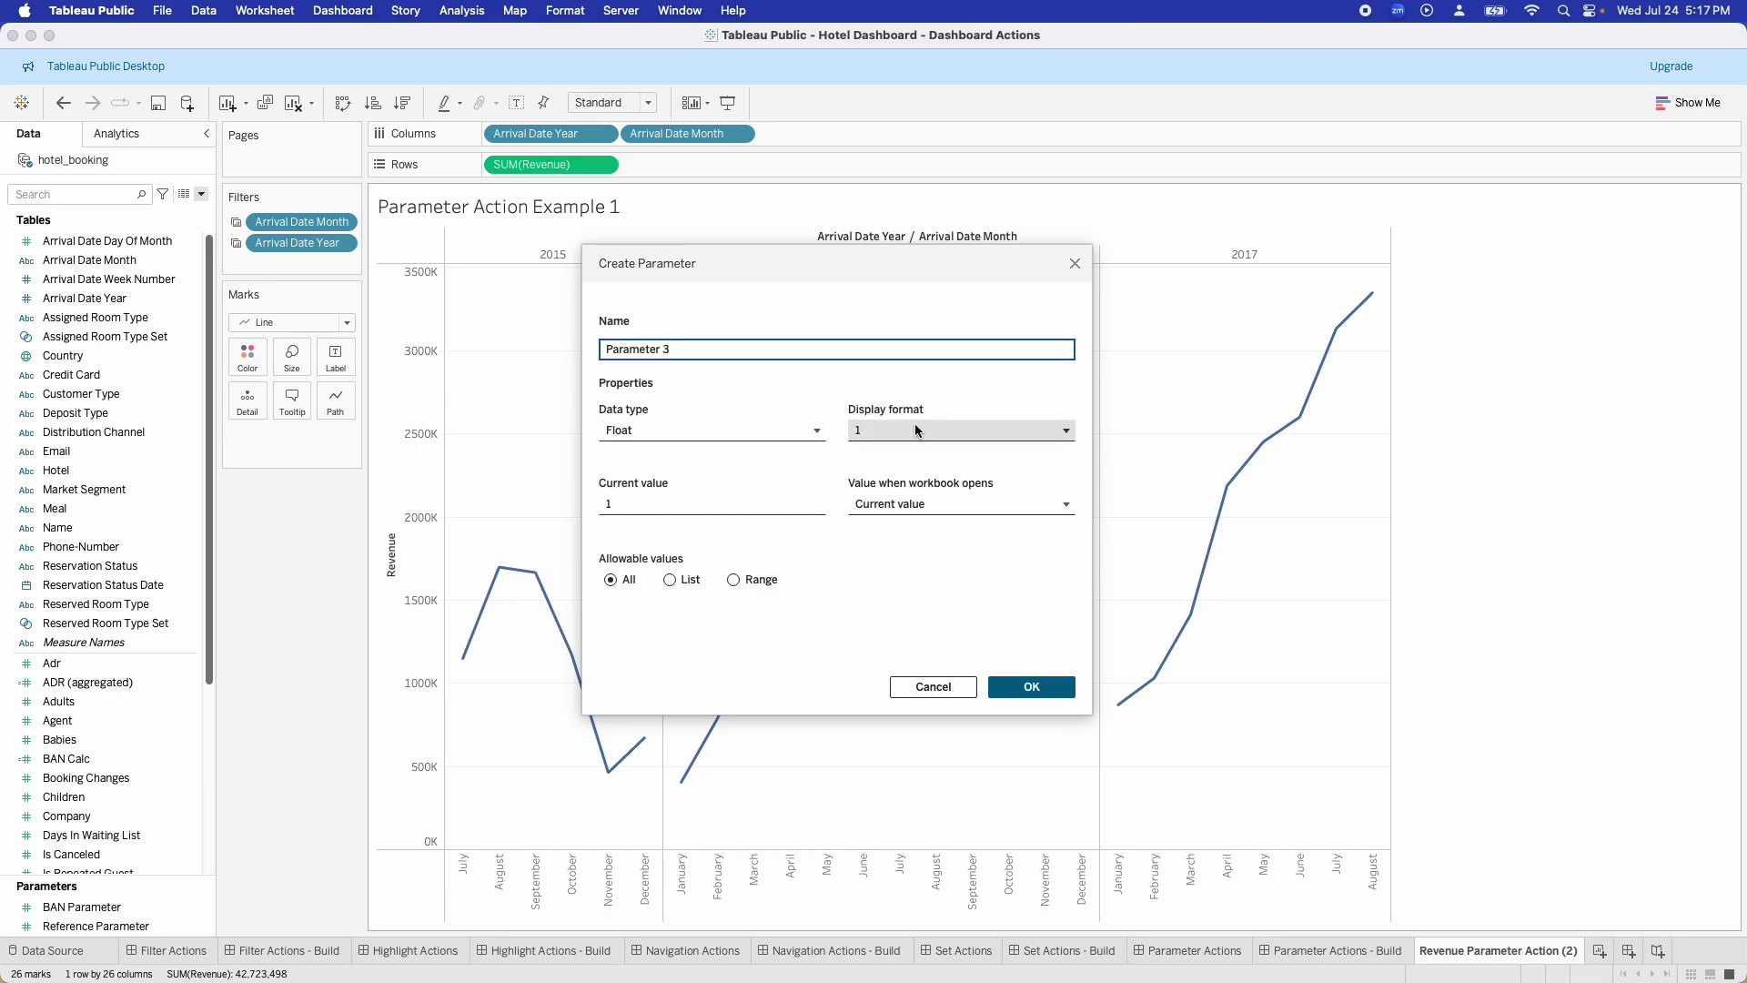
click(1021, 684)
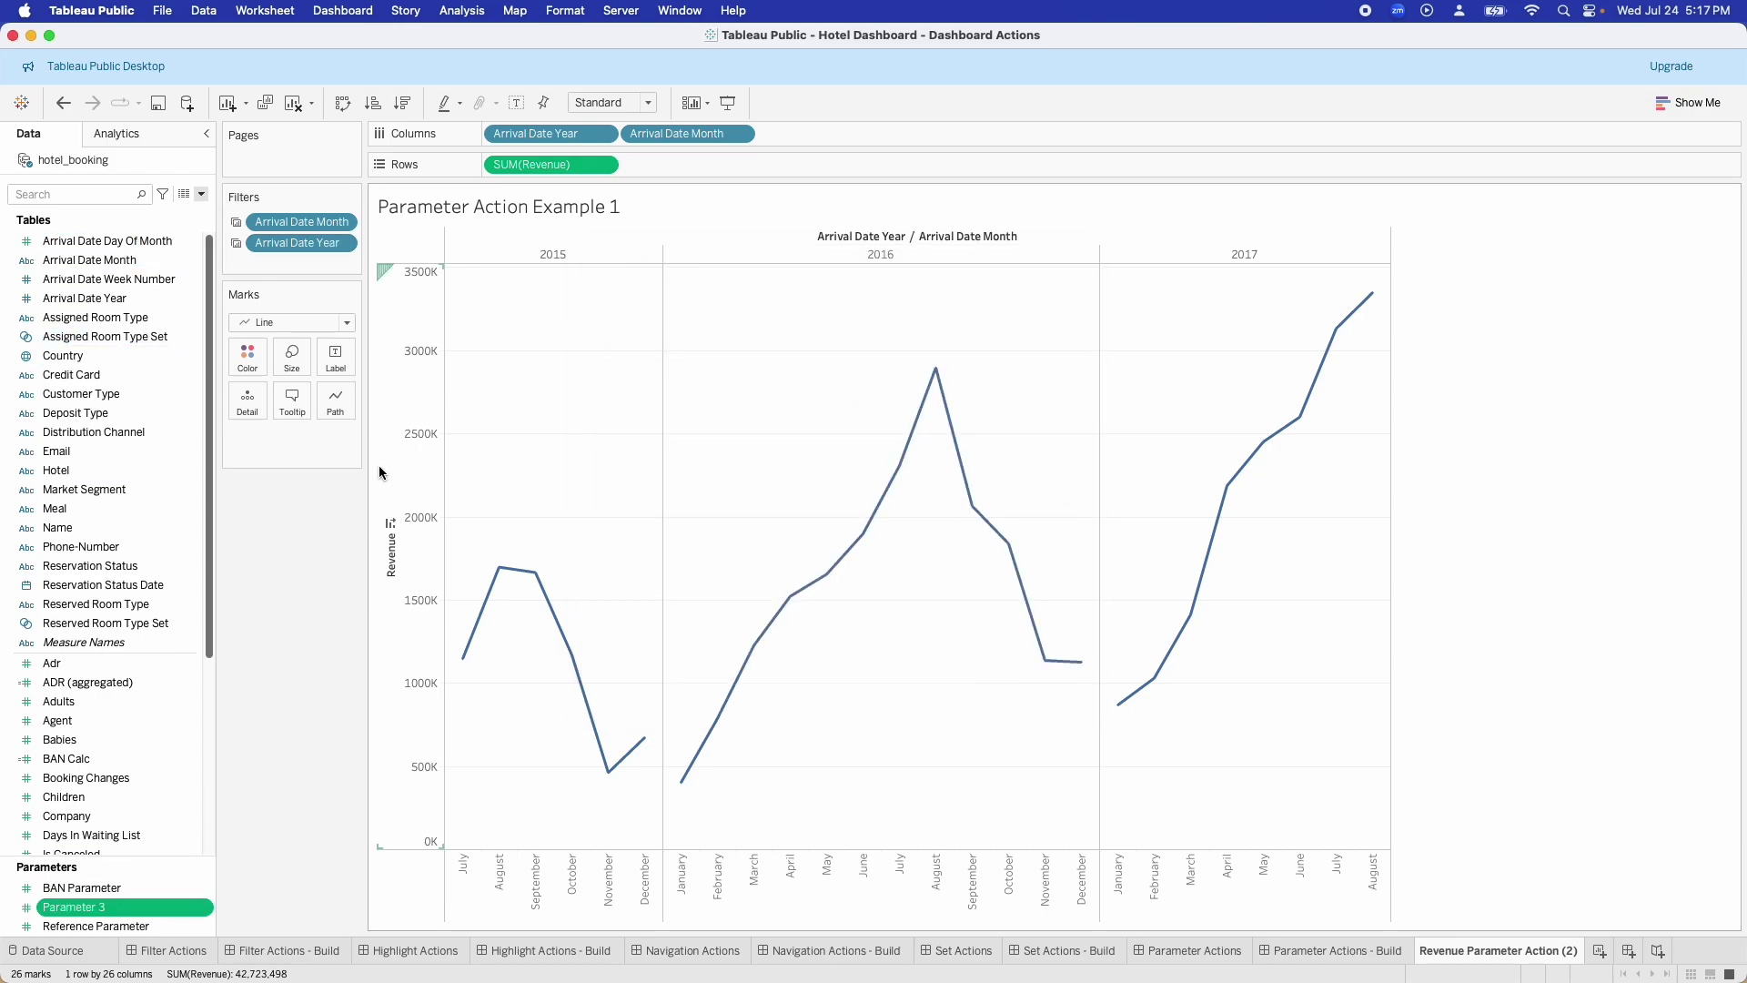
Step: Add a reference line for the entire table to the revenue chart and base its value on Reference Parameter
click(150, 138)
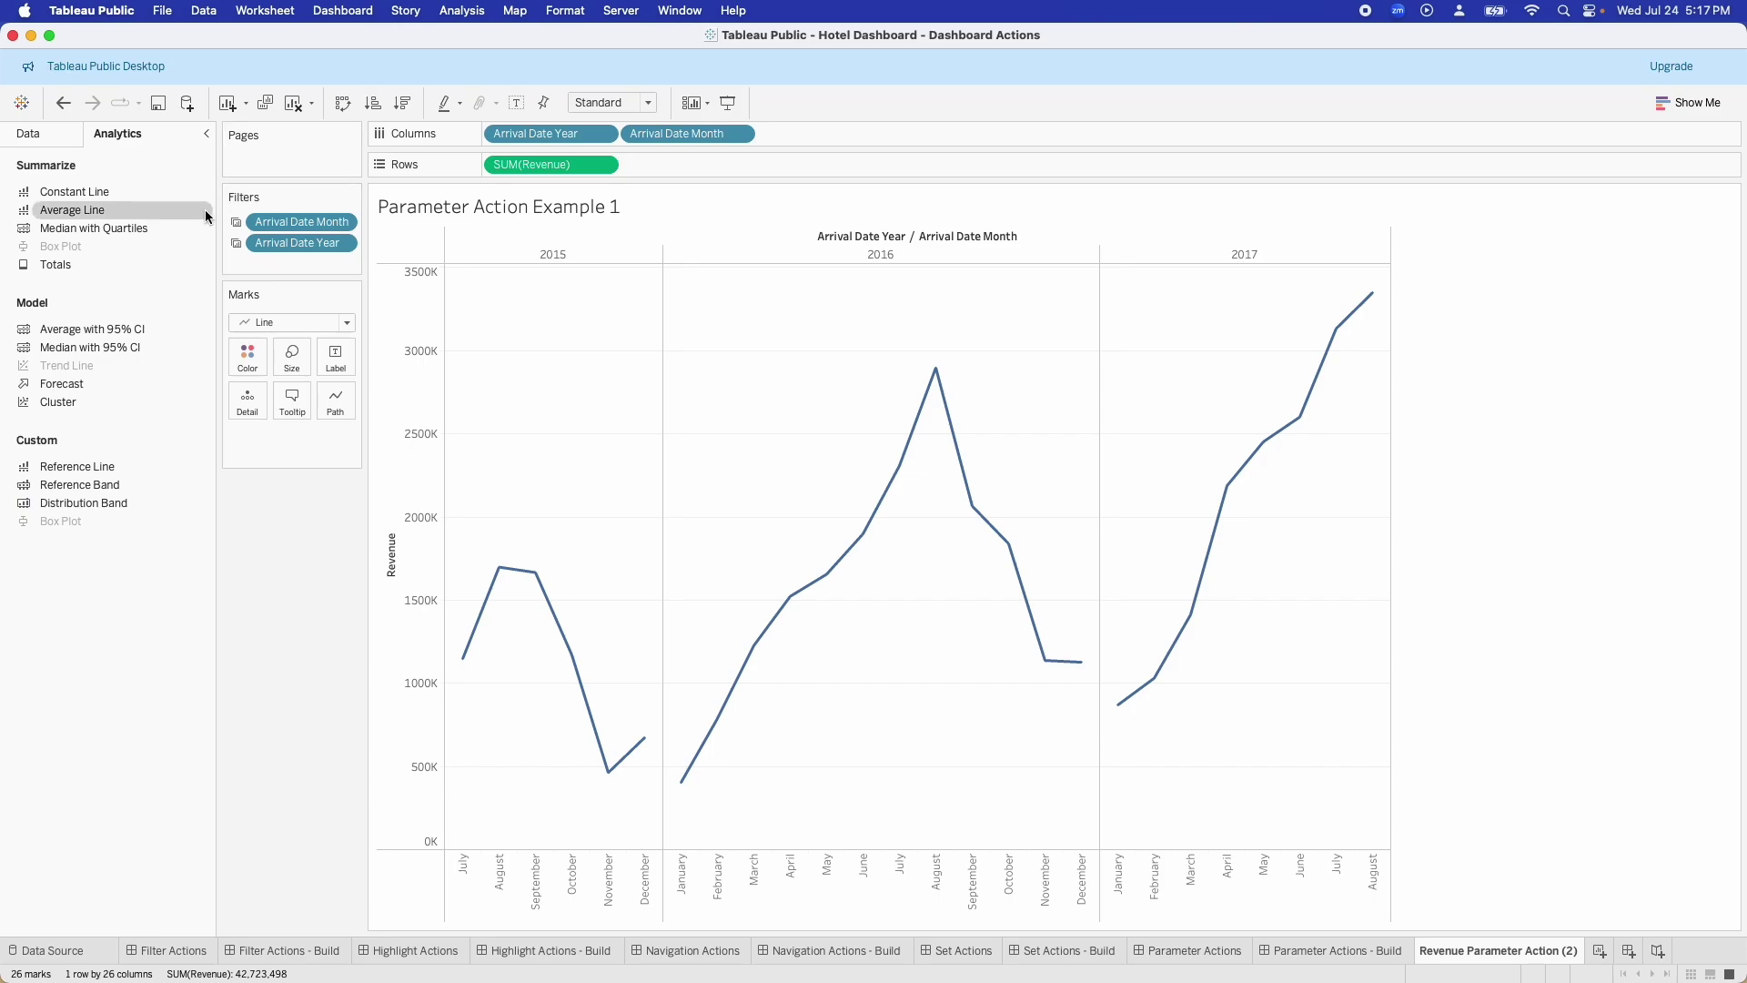
mouse_move(83, 475)
mouse_down()
mouse_move(740, 480)
mouse_move(543, 282)
mouse_up()
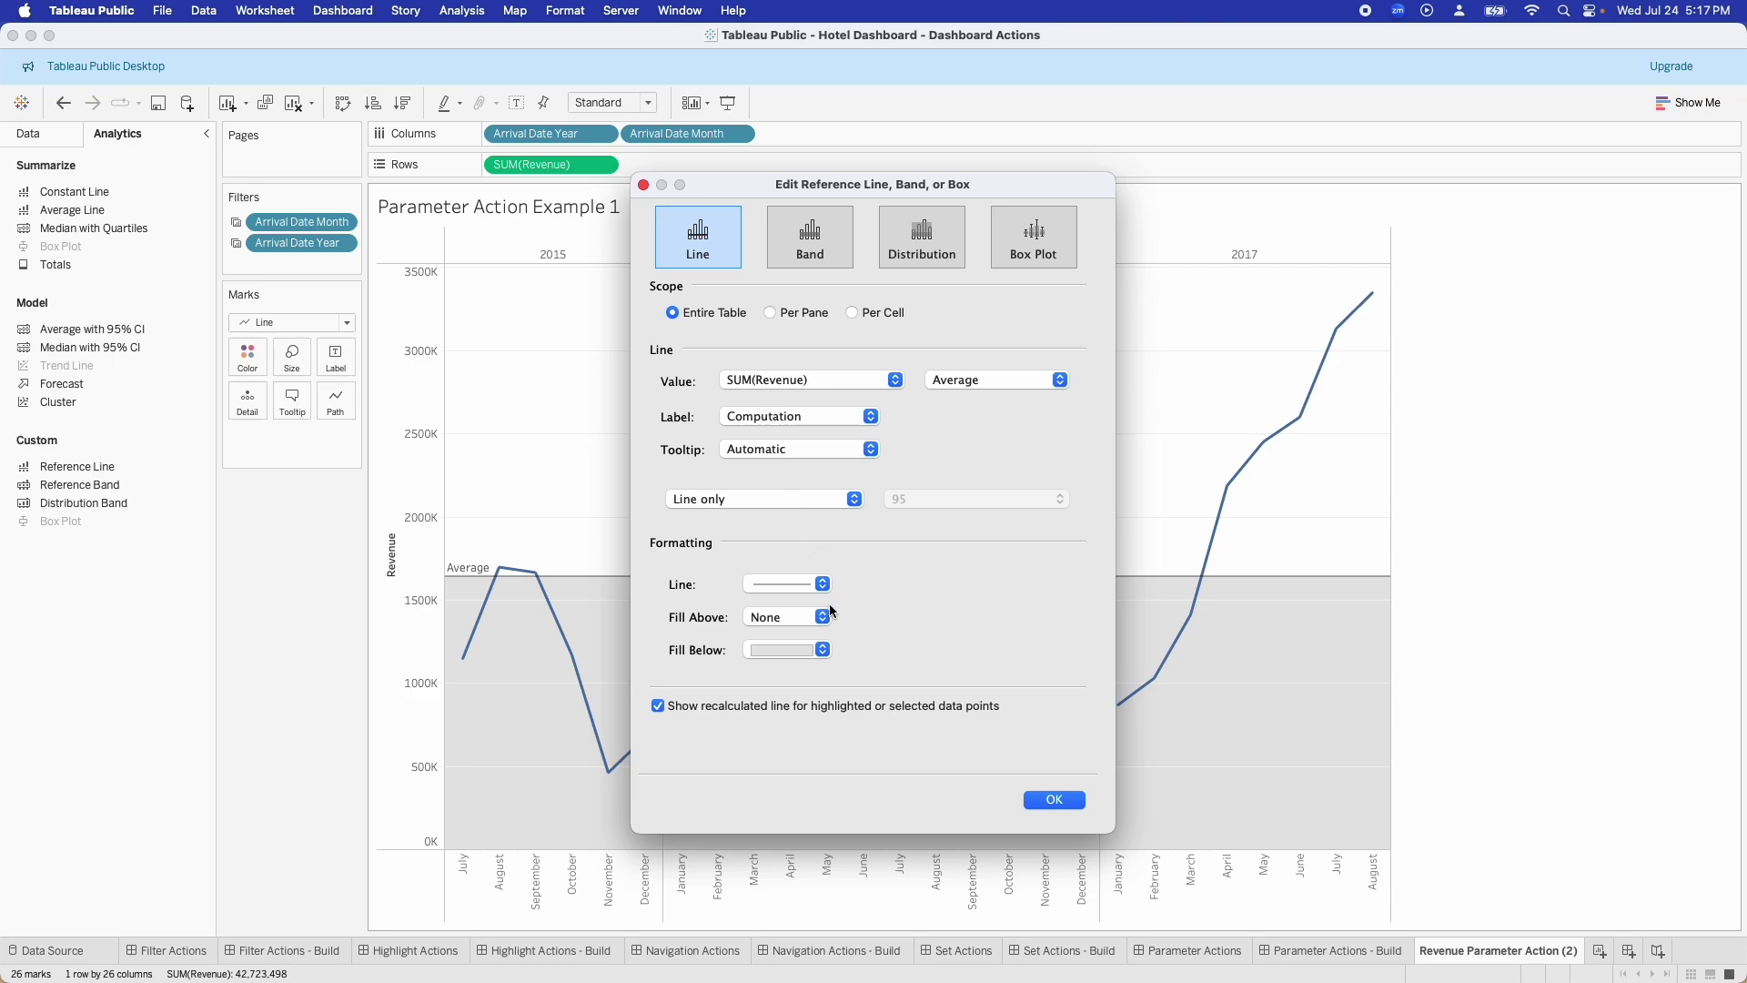
click(830, 378)
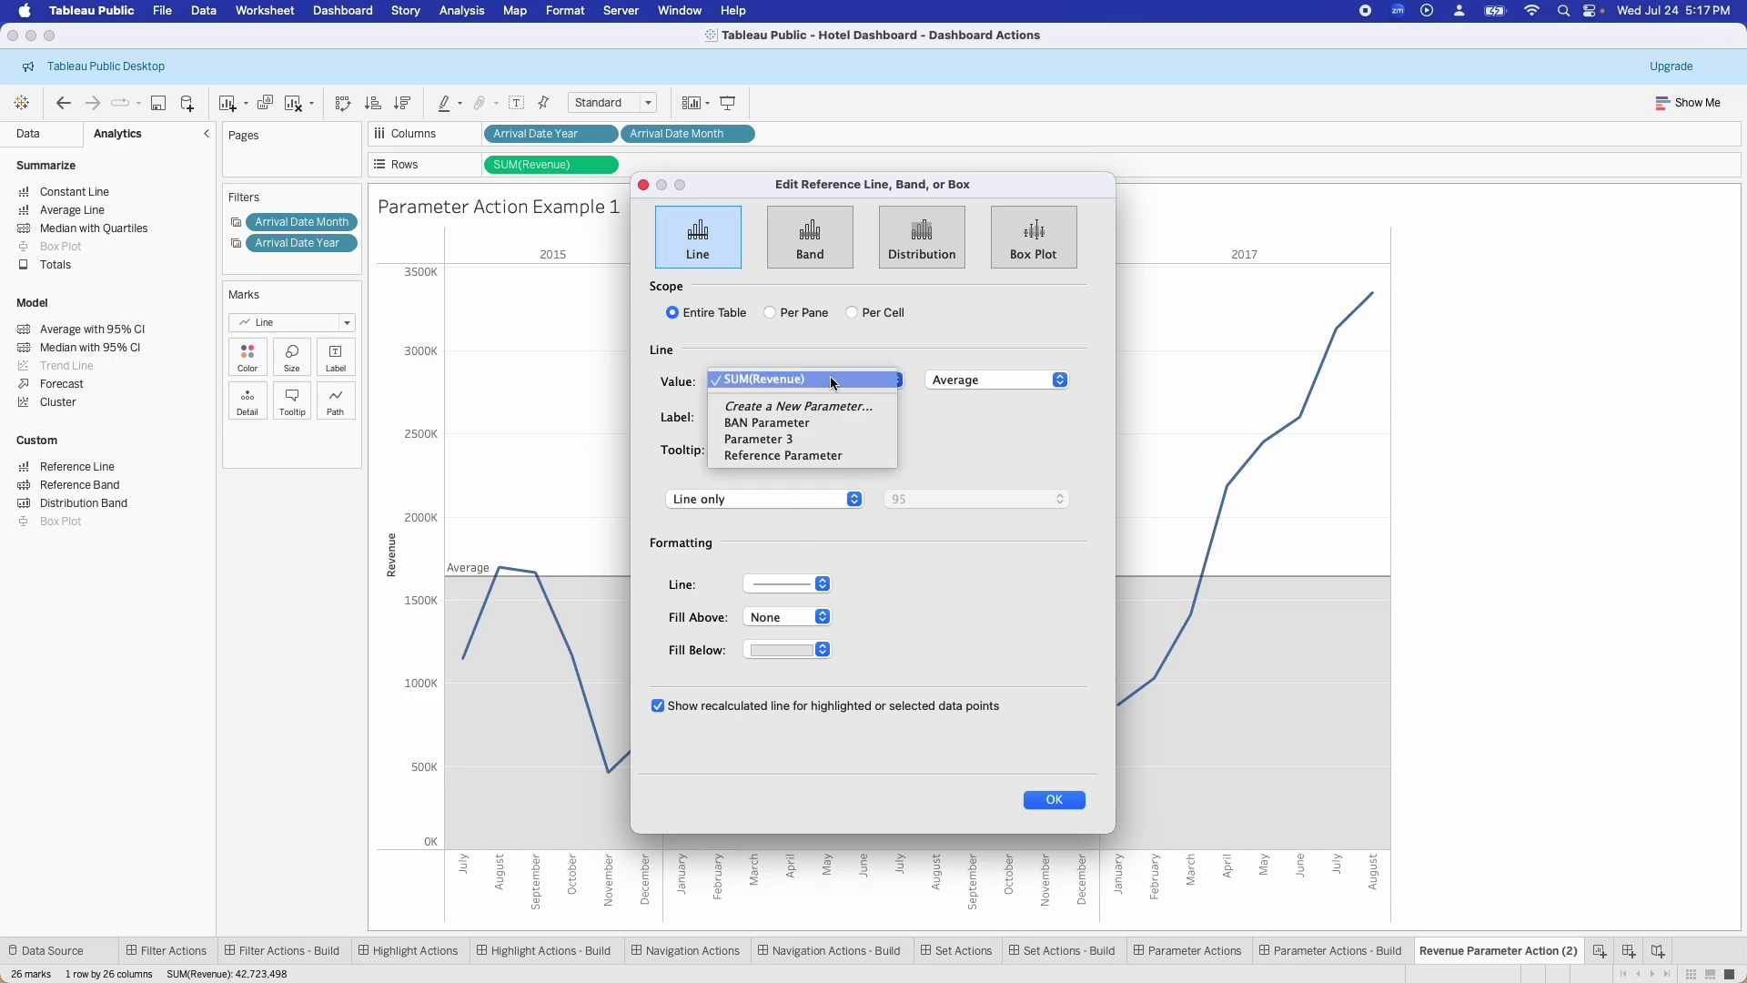
click(797, 455)
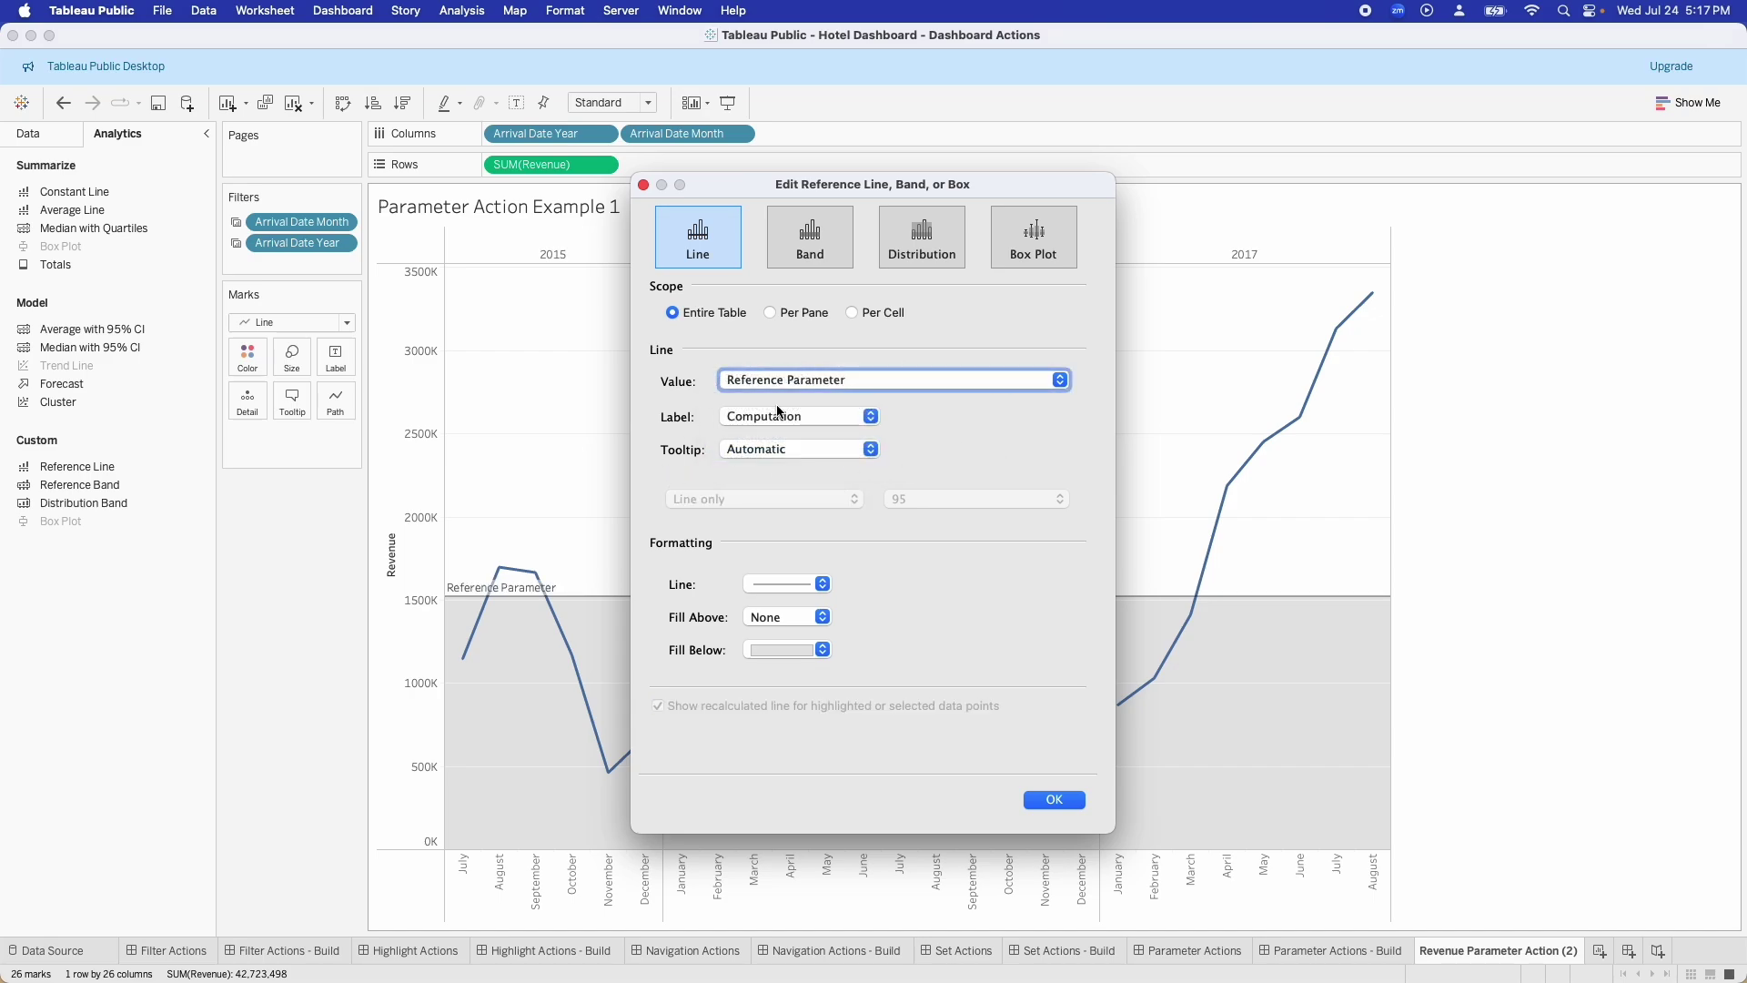
Step: Label the reference line with its value and confirm the reference line settings
click(786, 417)
click(793, 415)
click(830, 416)
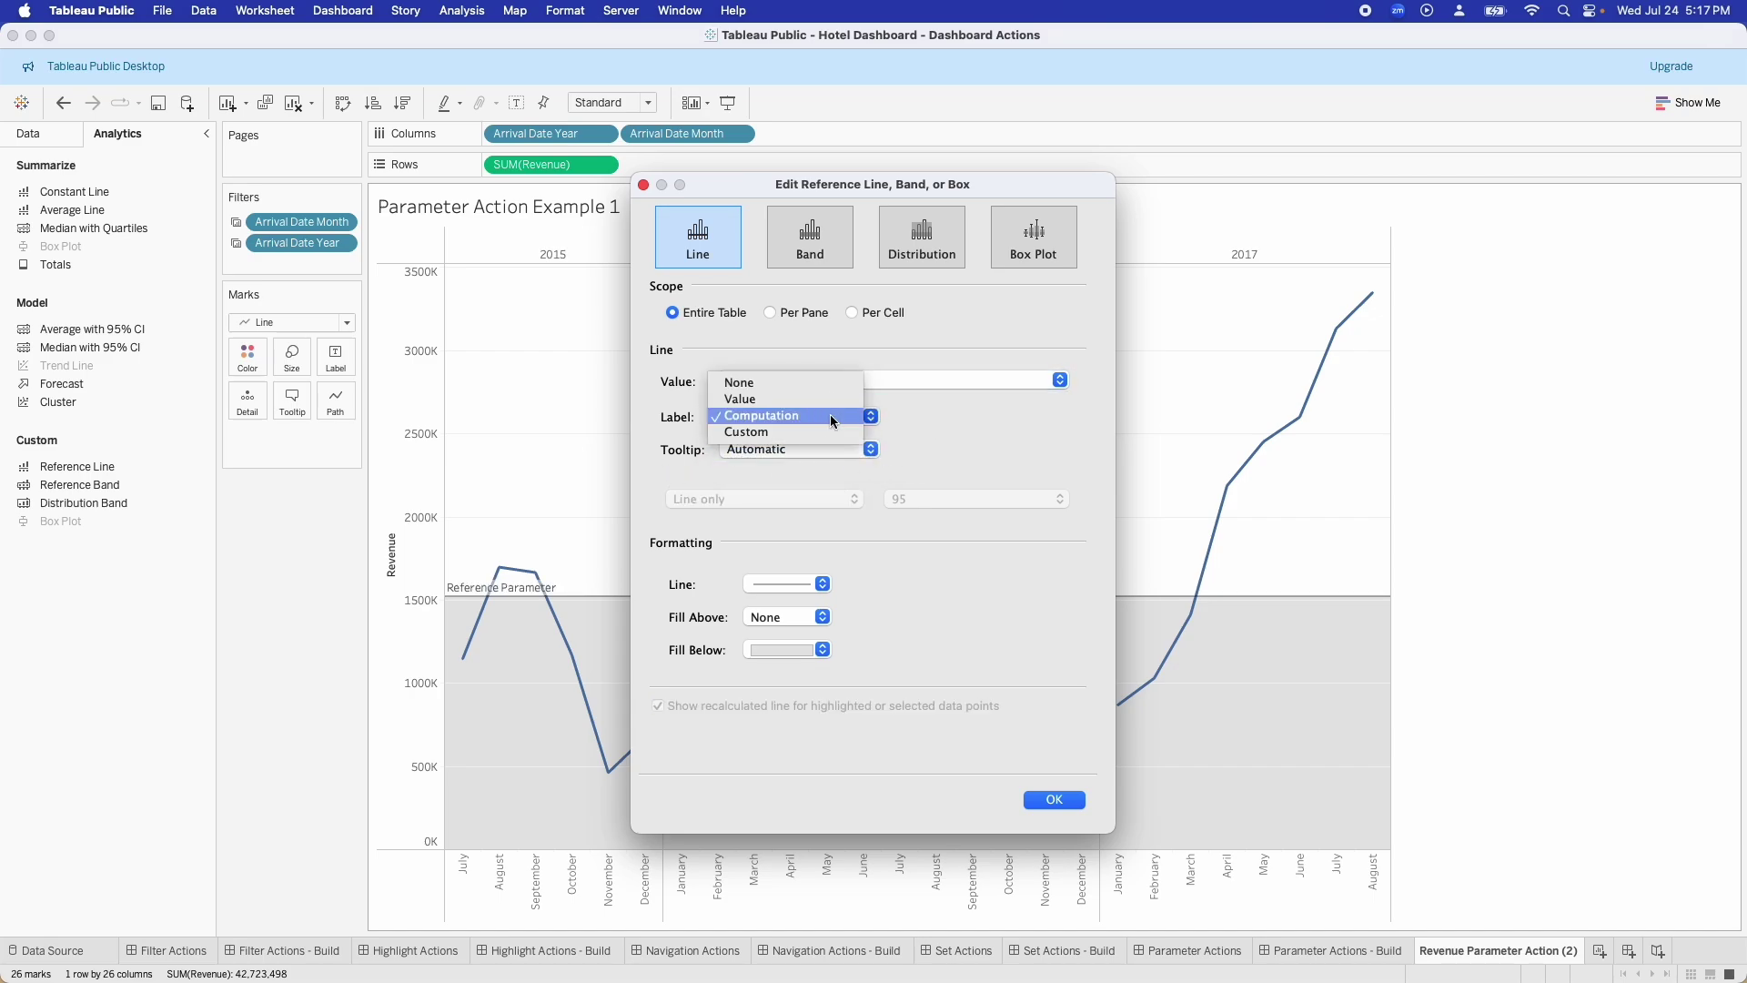
click(750, 402)
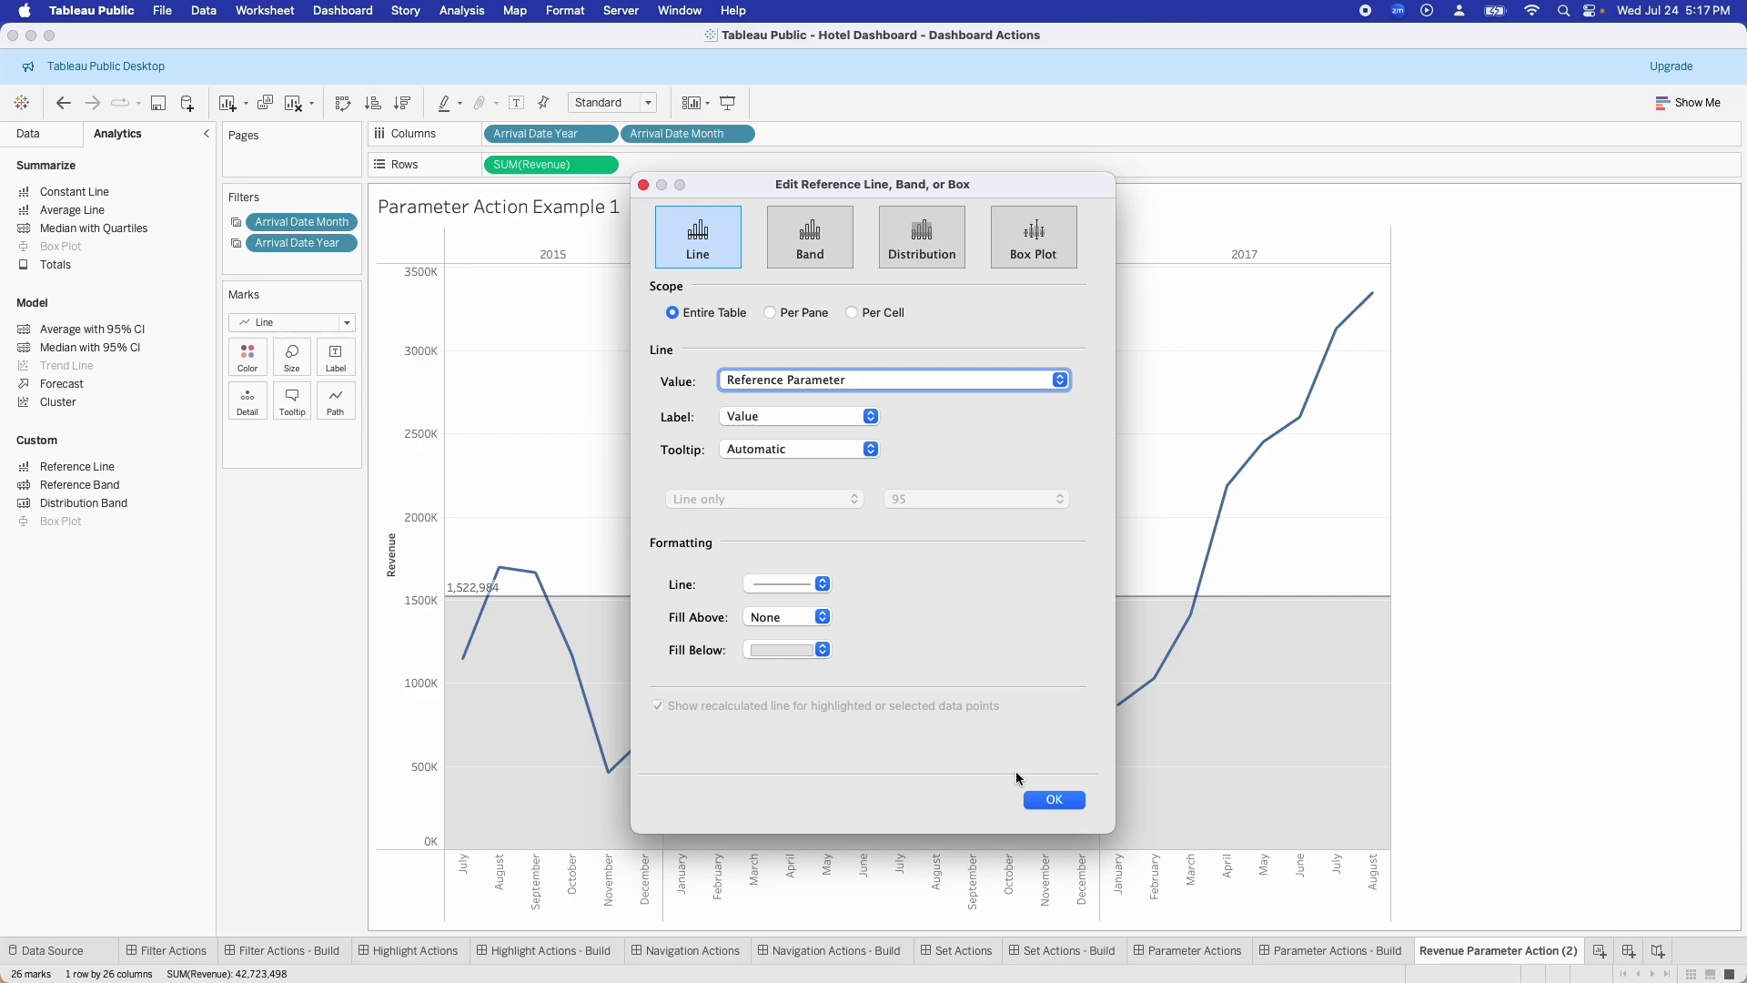
click(1055, 800)
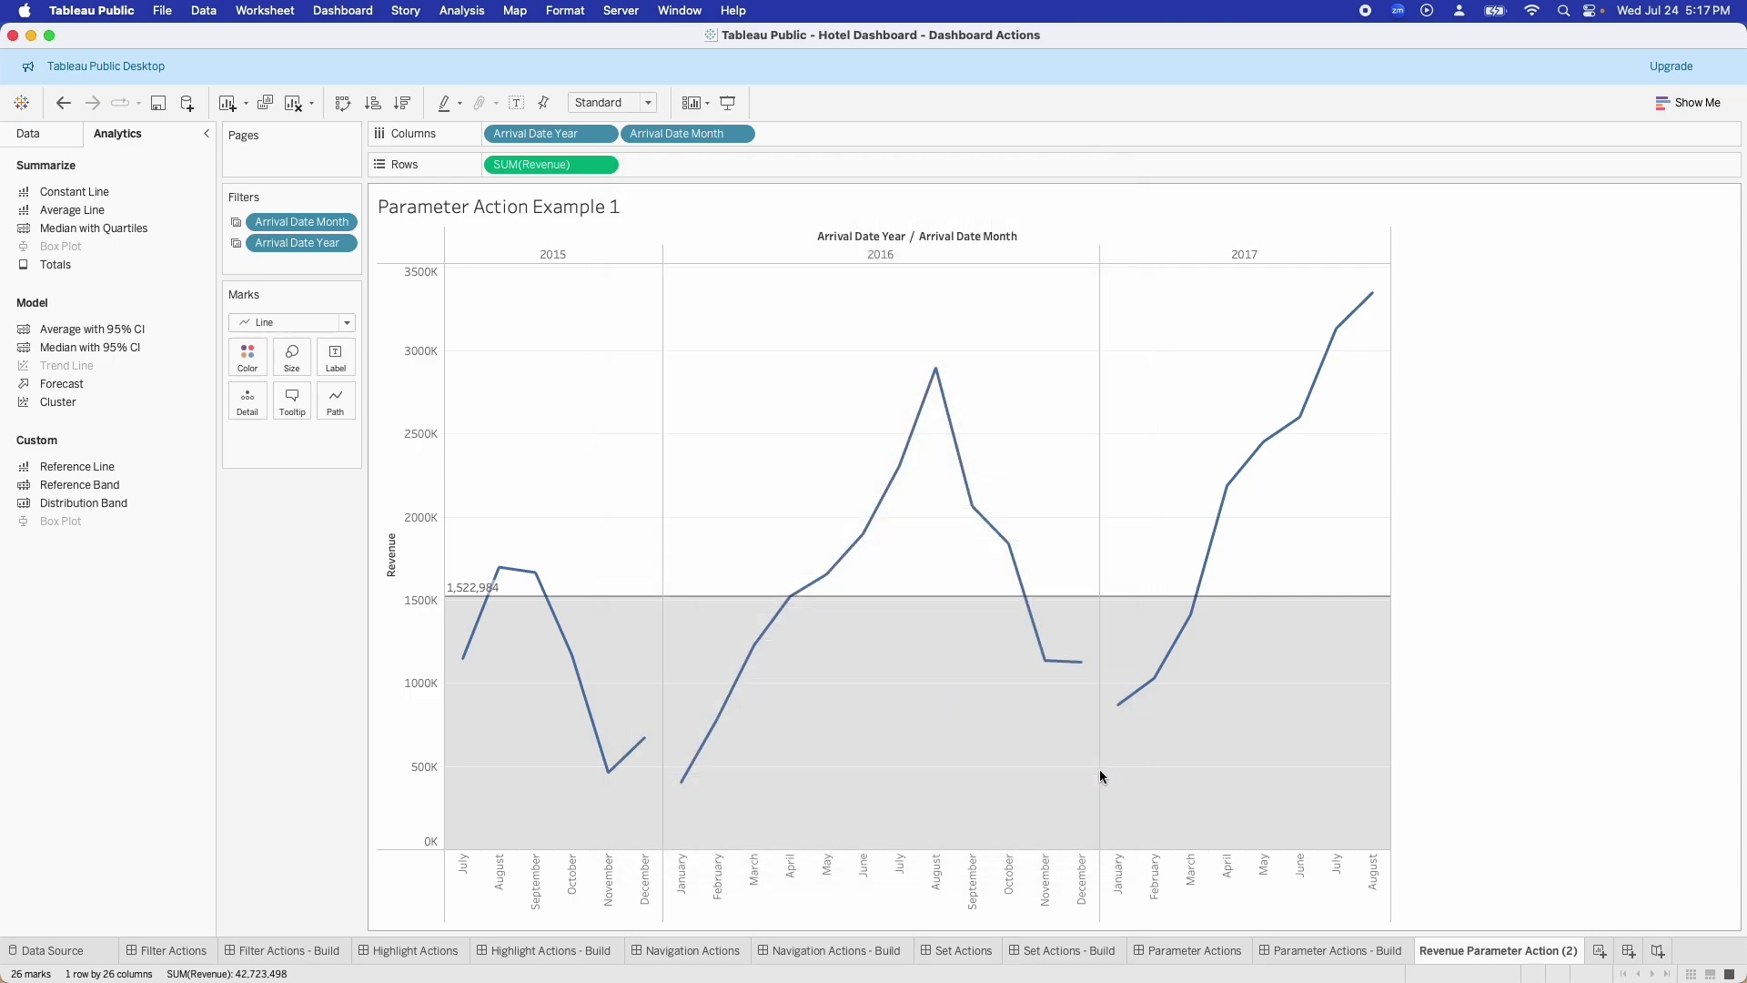
Step: Select June and September 2016 on the revenue line to check whether the reference line responds without a parameter action
click(827, 575)
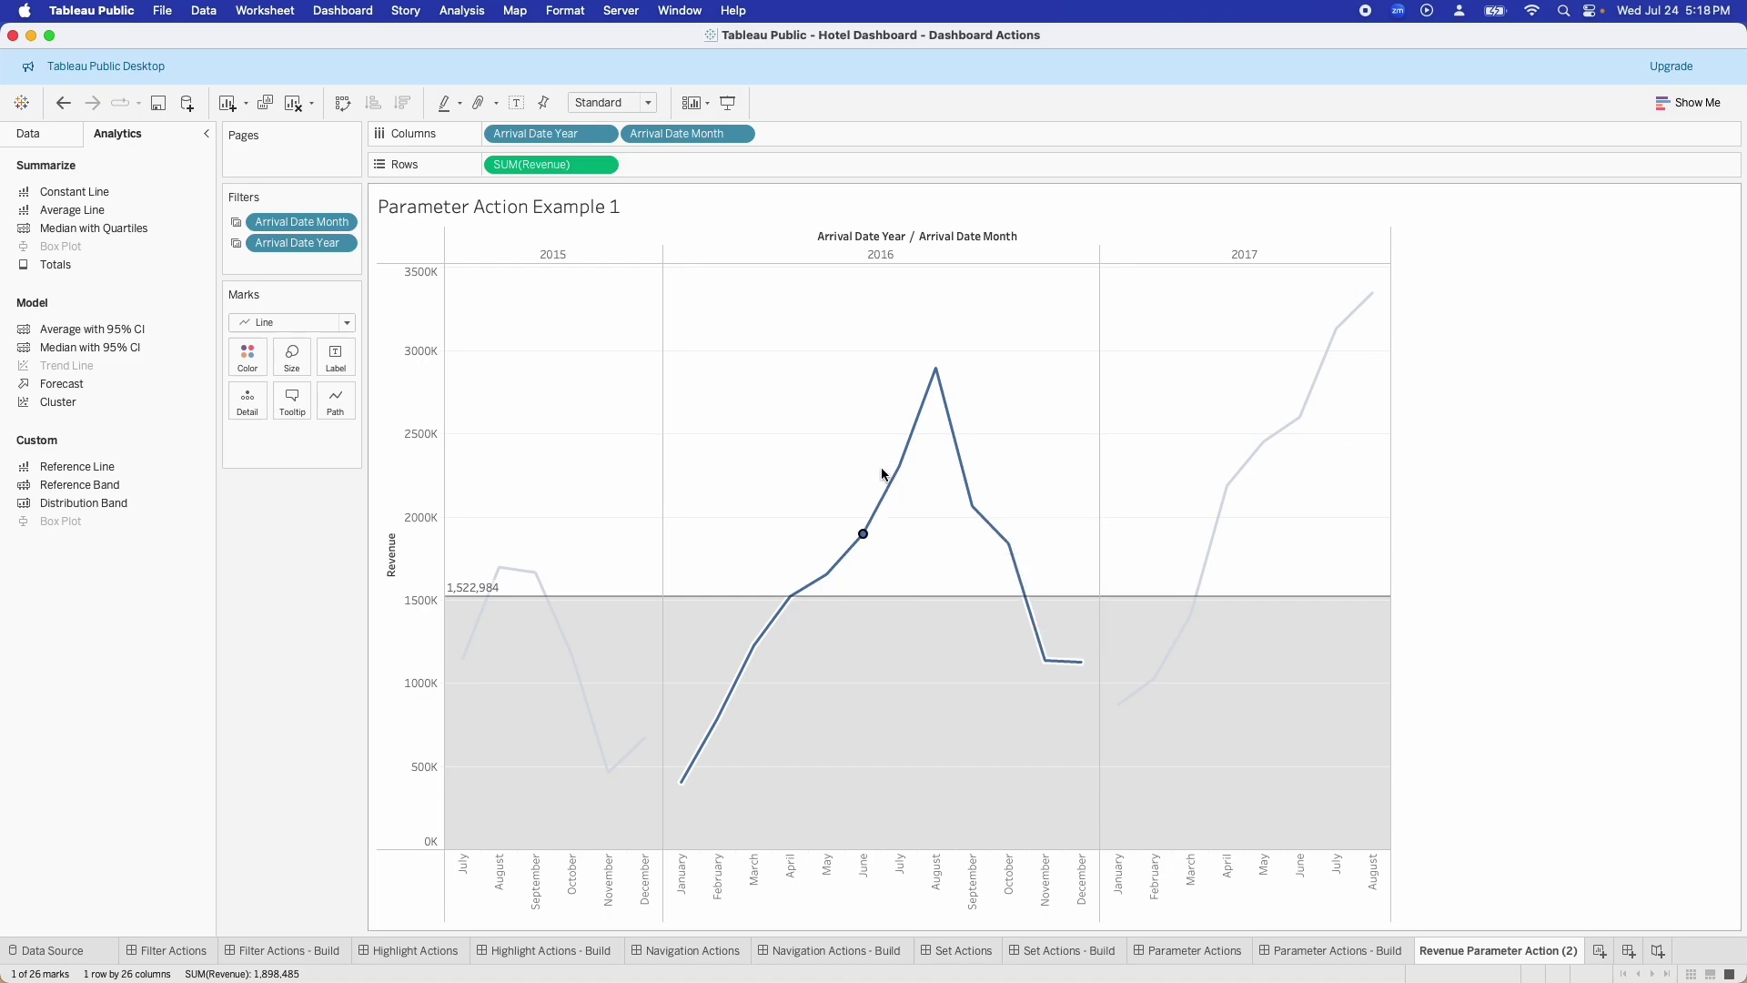
click(883, 511)
click(863, 544)
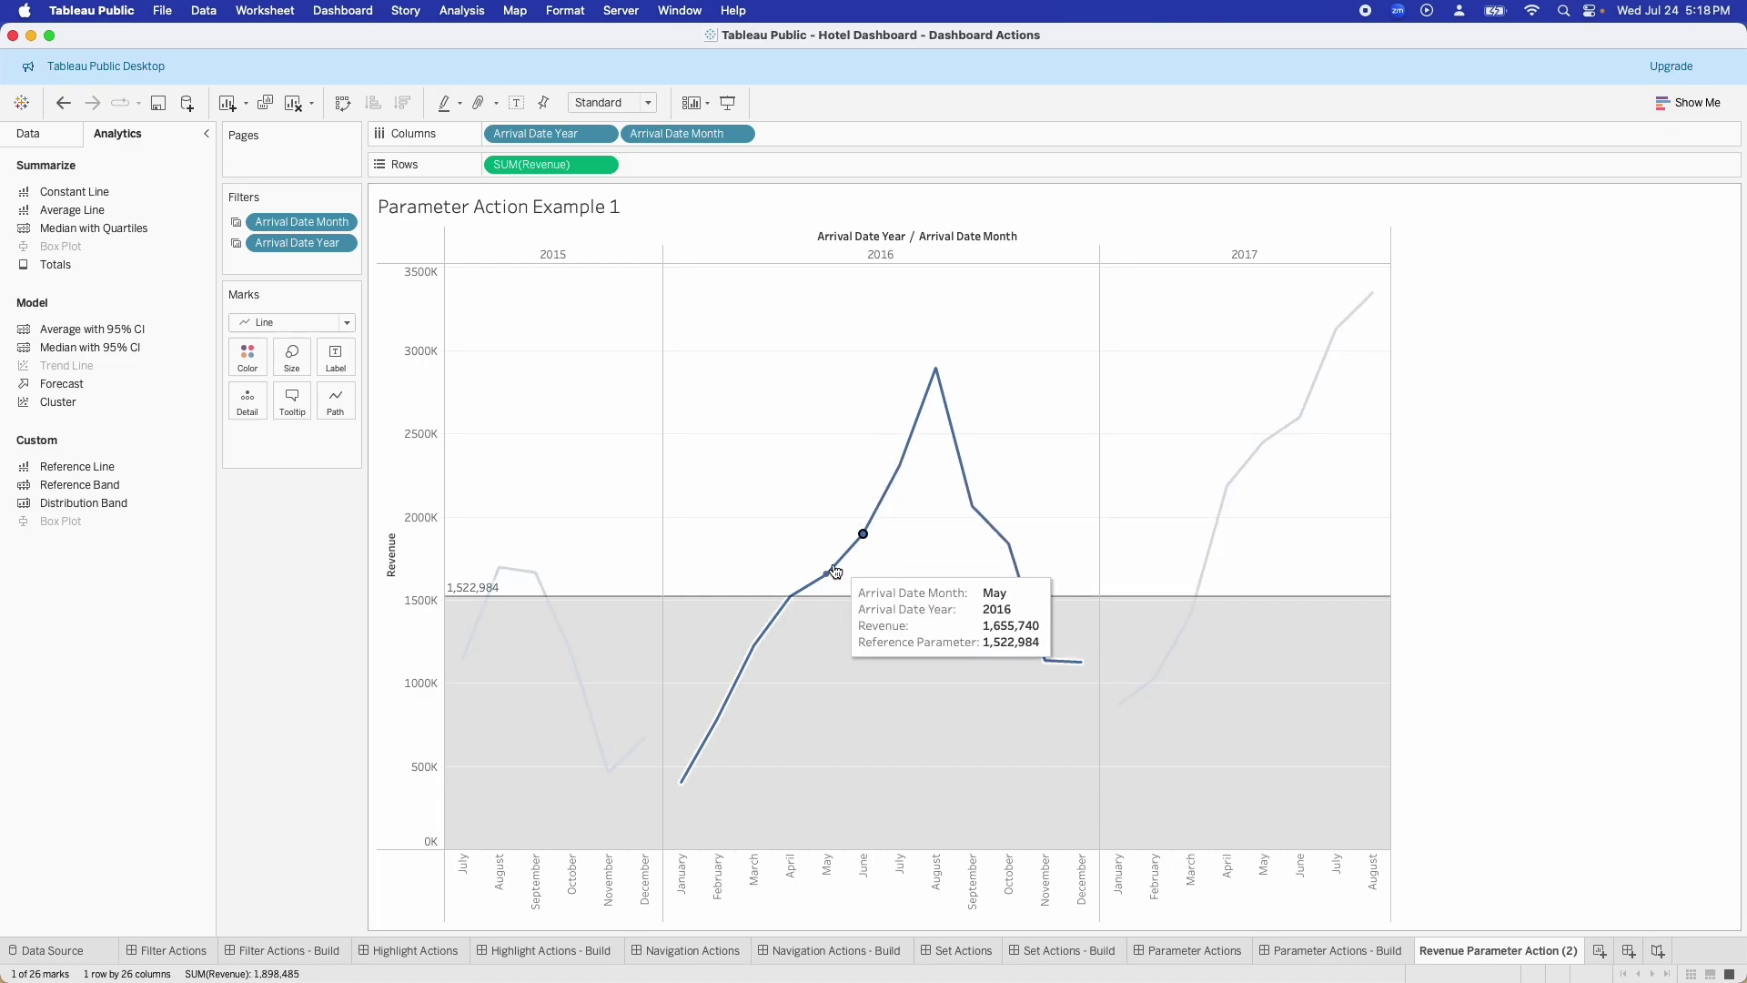
click(970, 508)
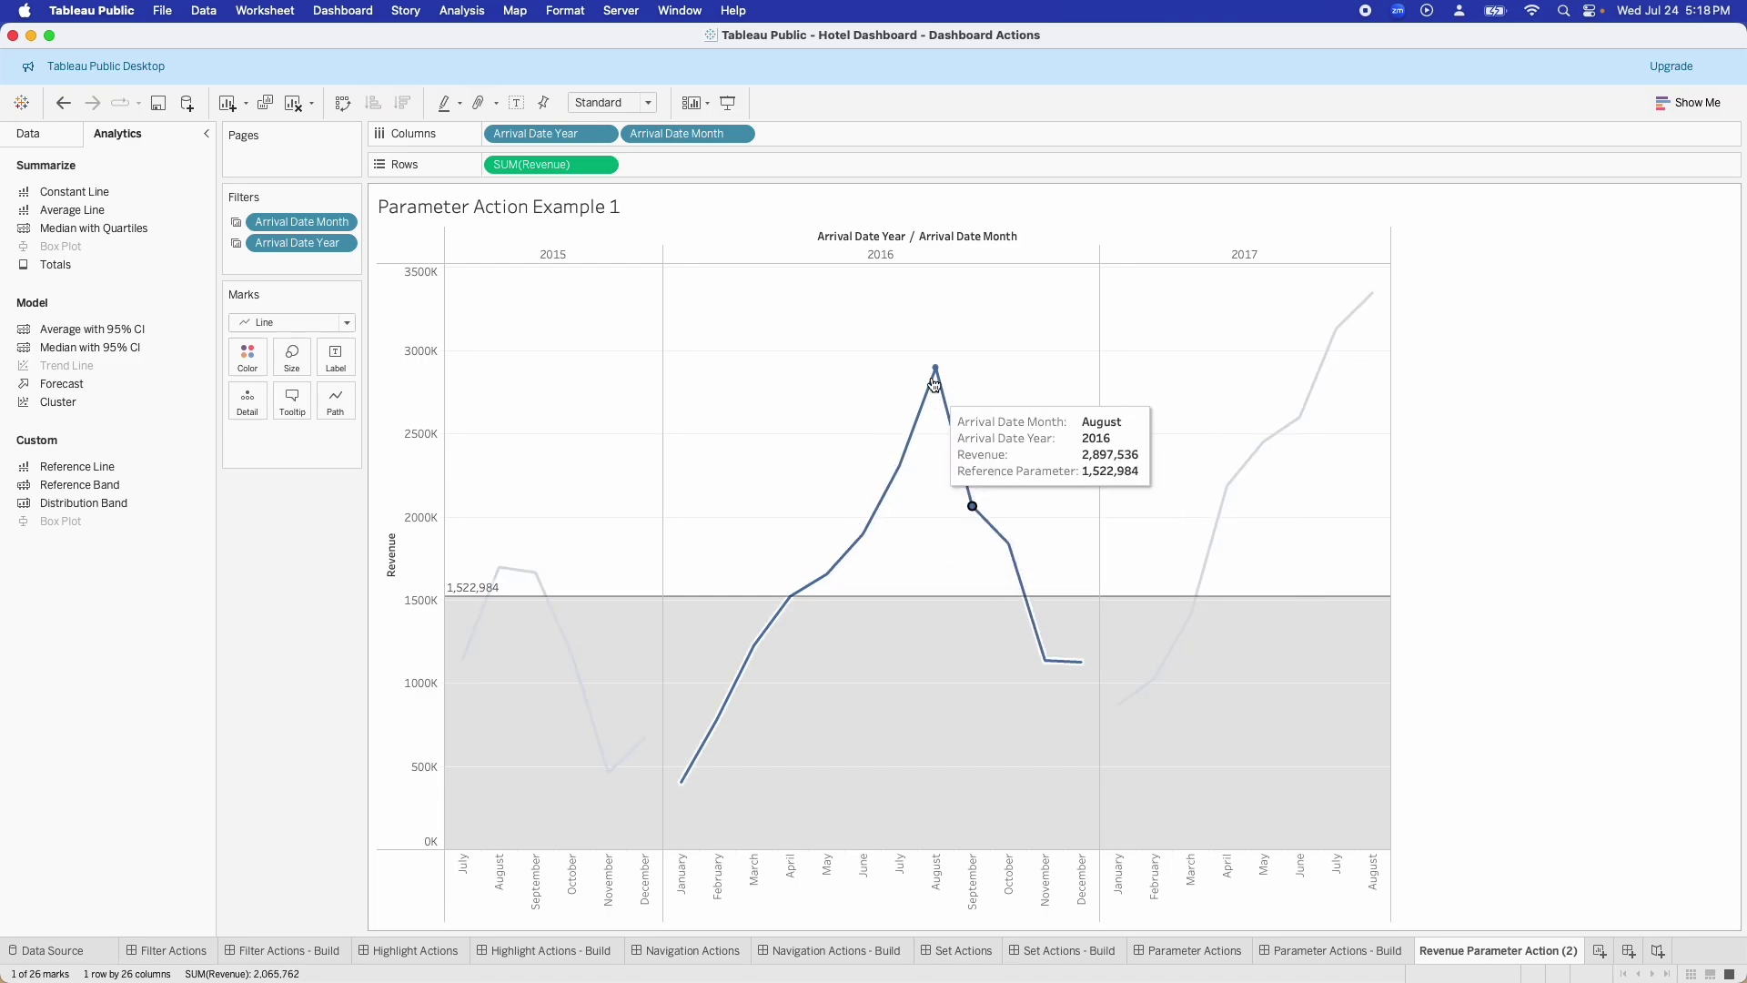
Step: Open the actions of the Parameter Actions - Build dashboard, limit them to this sheet and remove the listed action
click(364, 13)
click(682, 359)
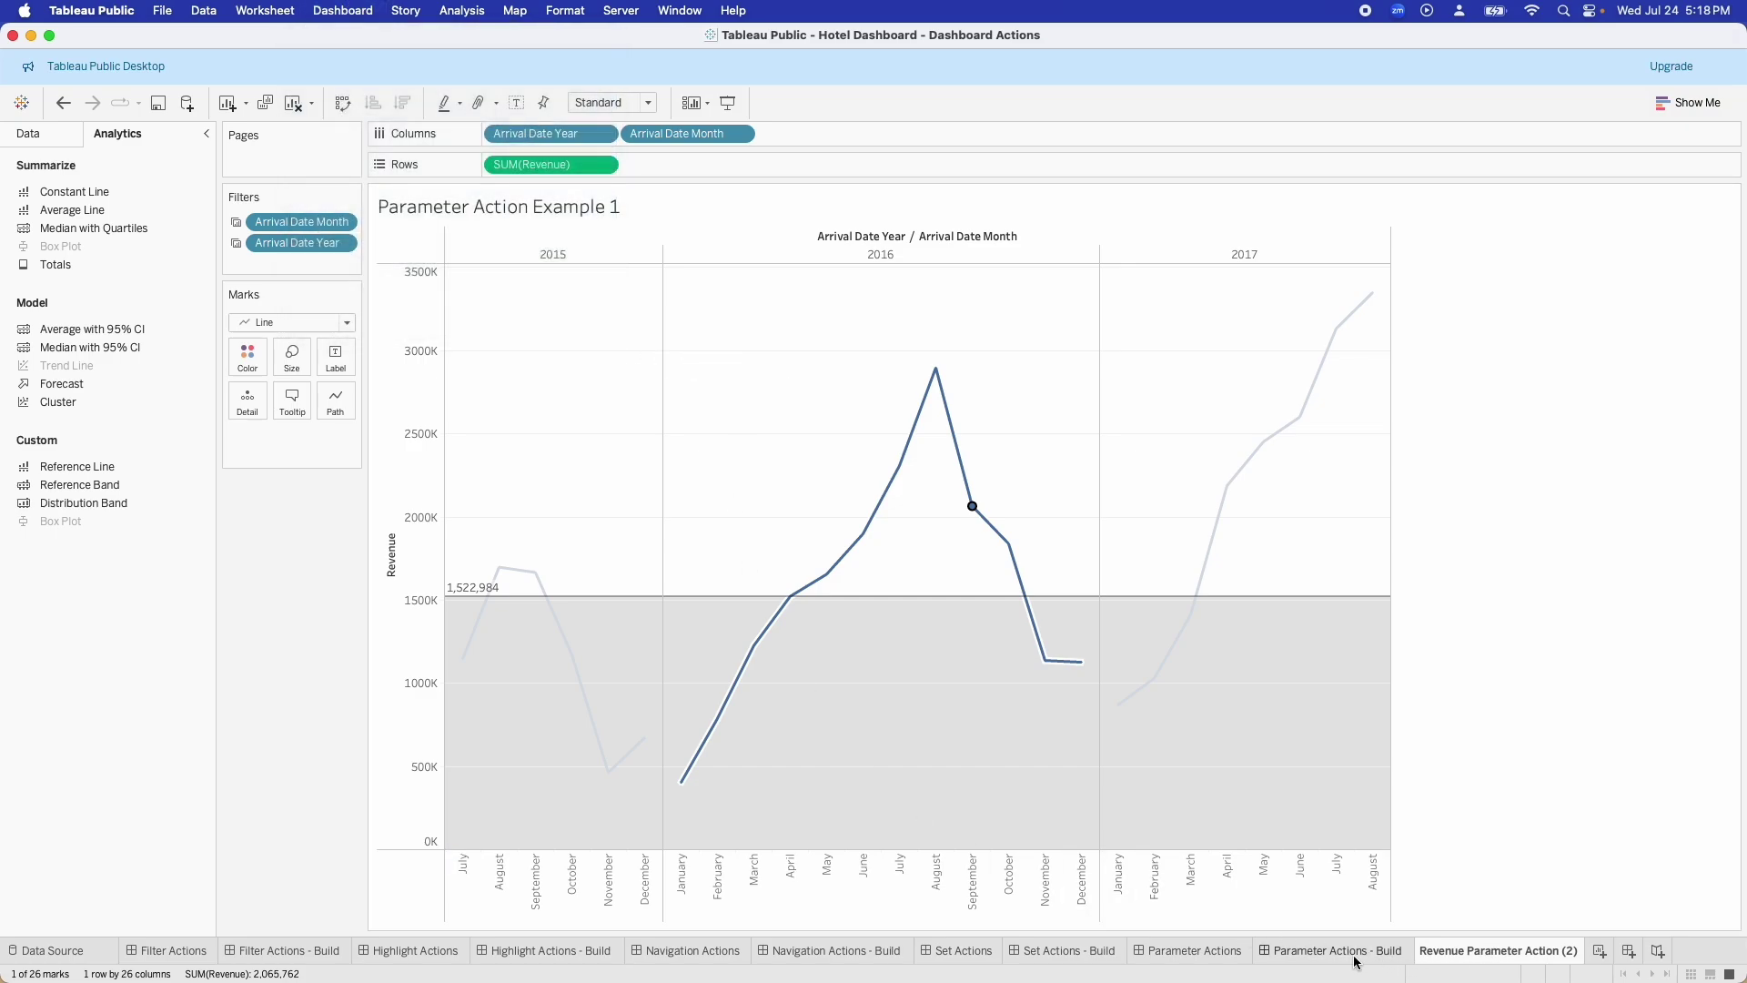
click(1318, 952)
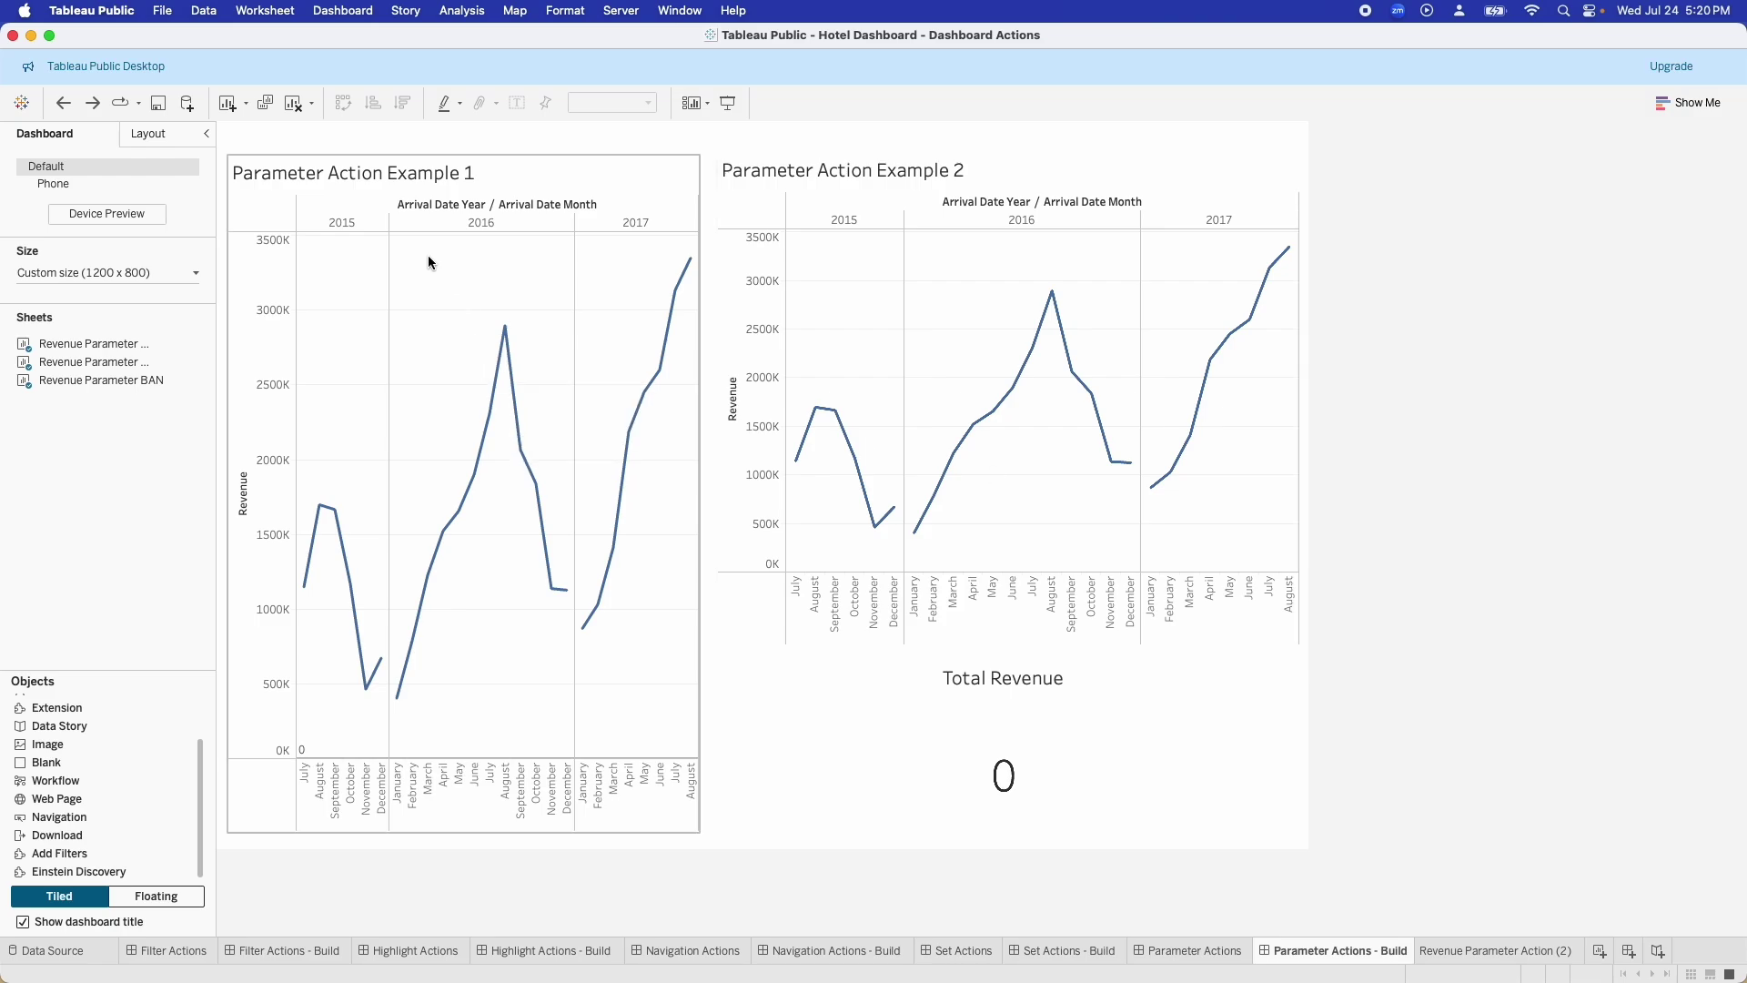
click(368, 12)
click(368, 219)
click(758, 441)
click(777, 494)
click(1087, 638)
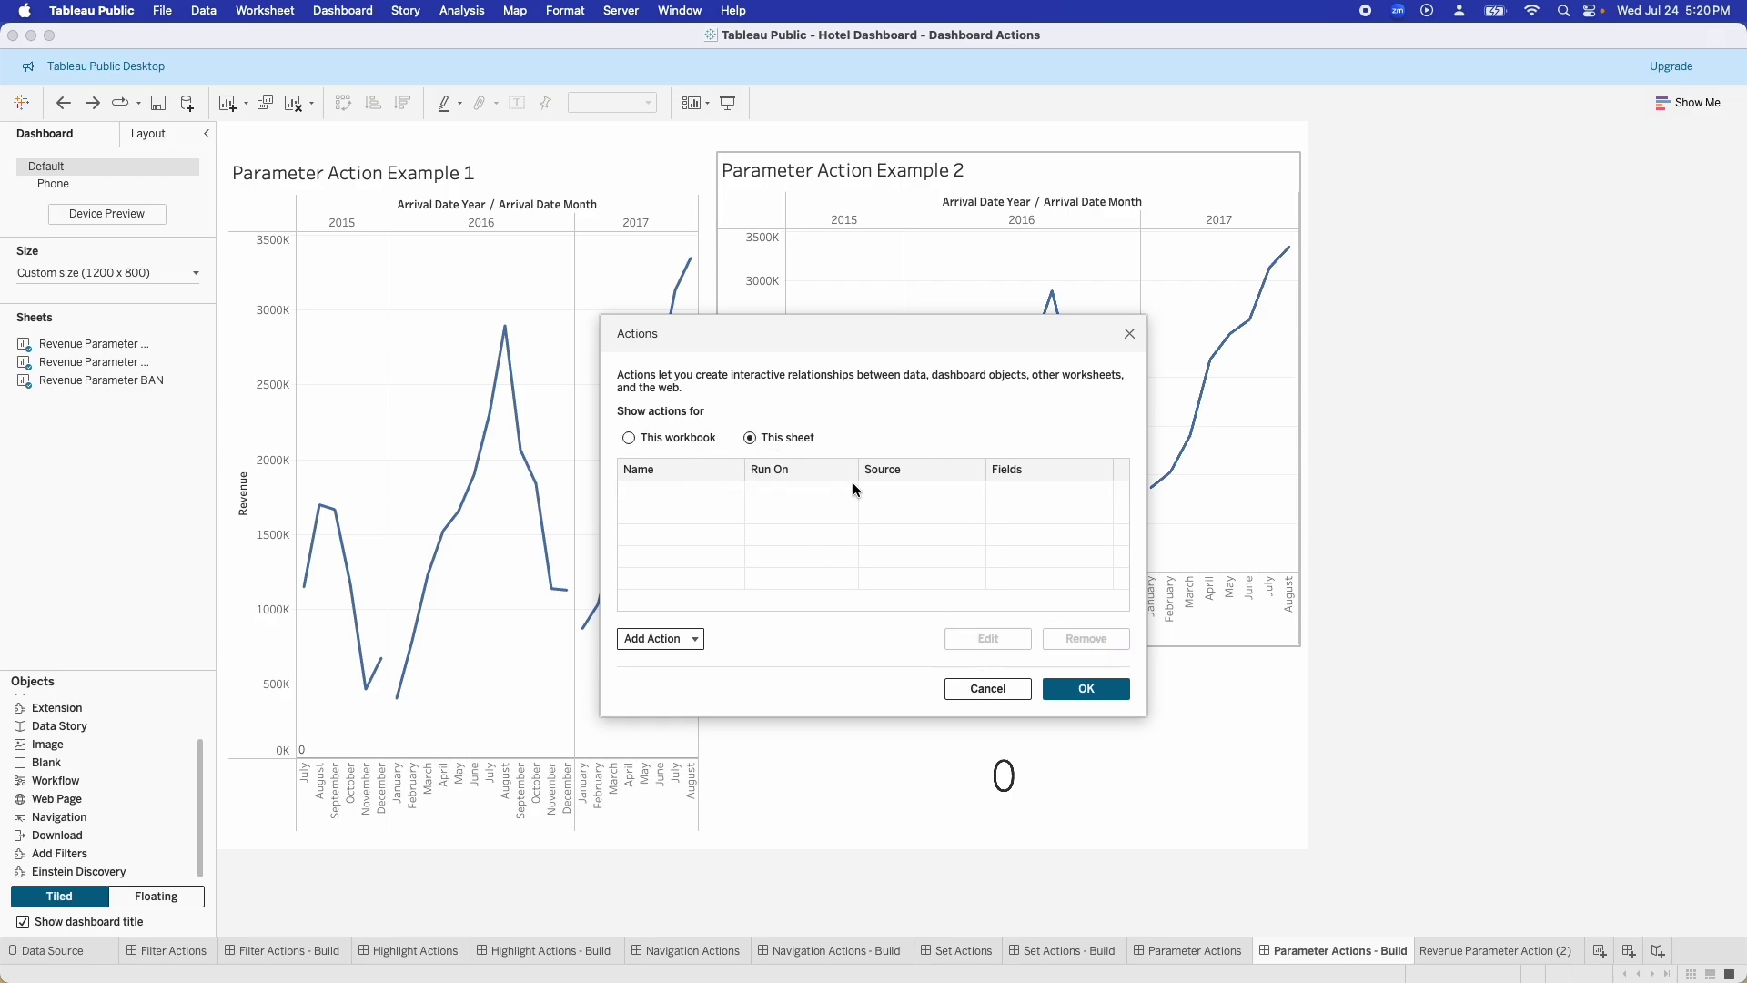
Step: Add a Change Parameter action with only Revenue Parameter Action (2) as its source sheet
click(655, 638)
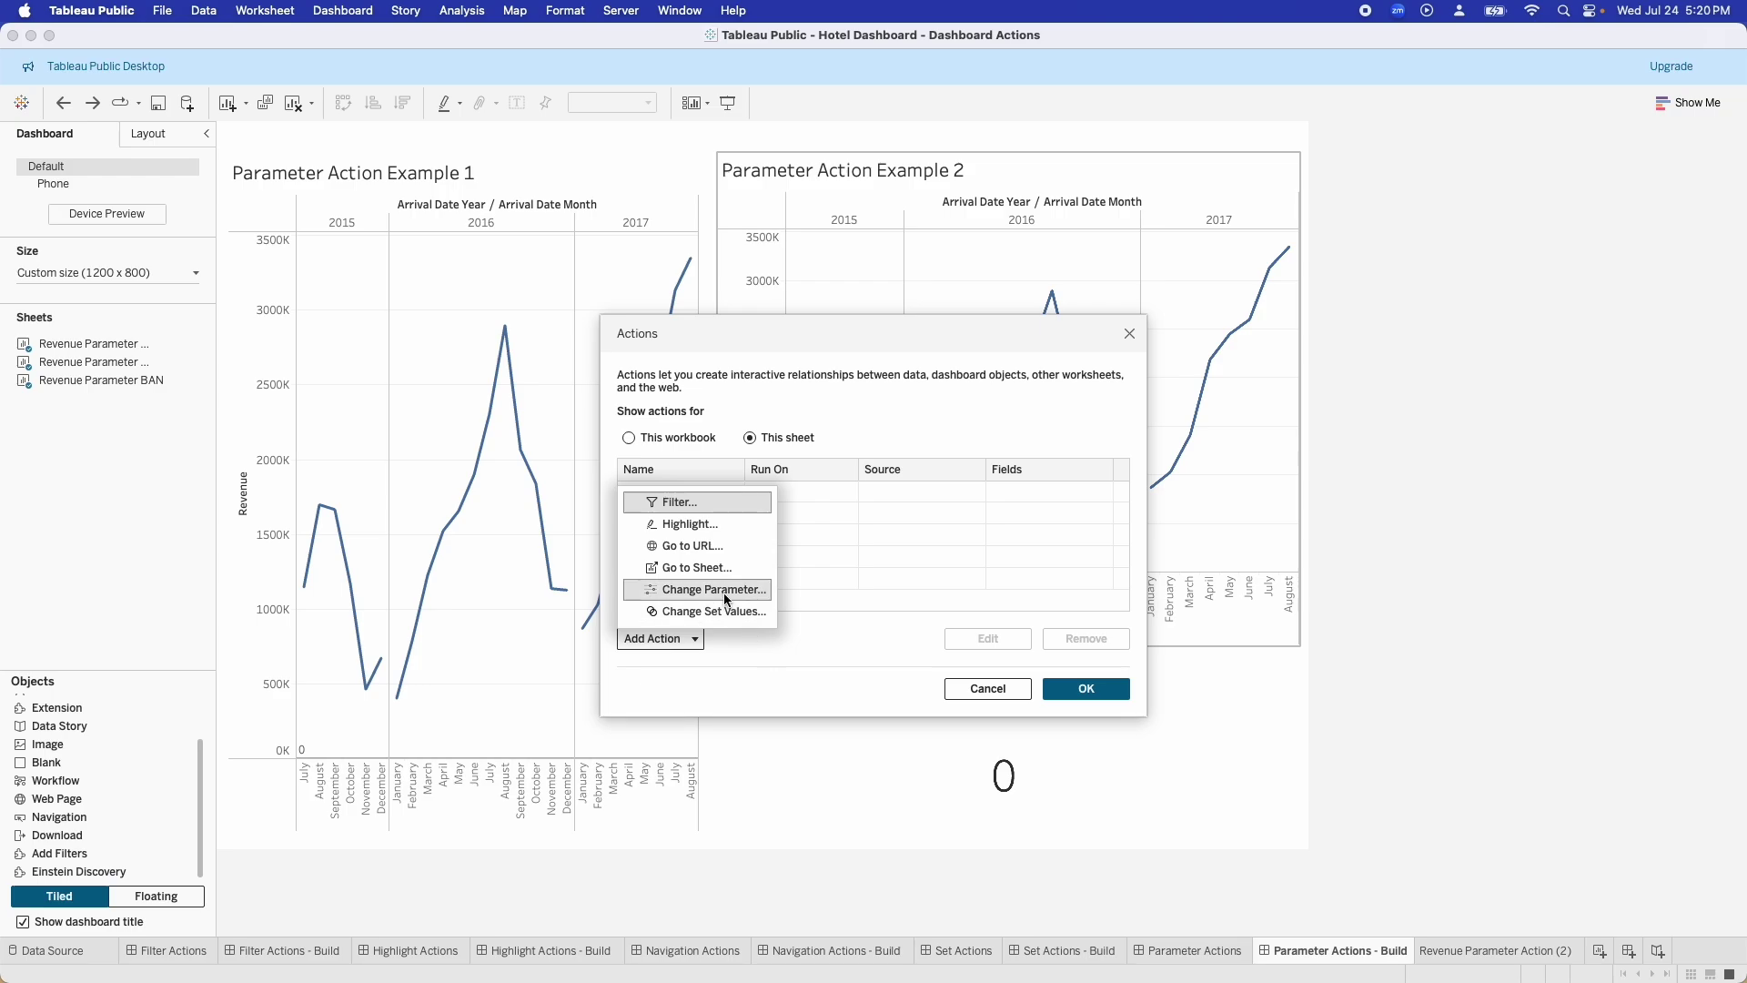
click(724, 592)
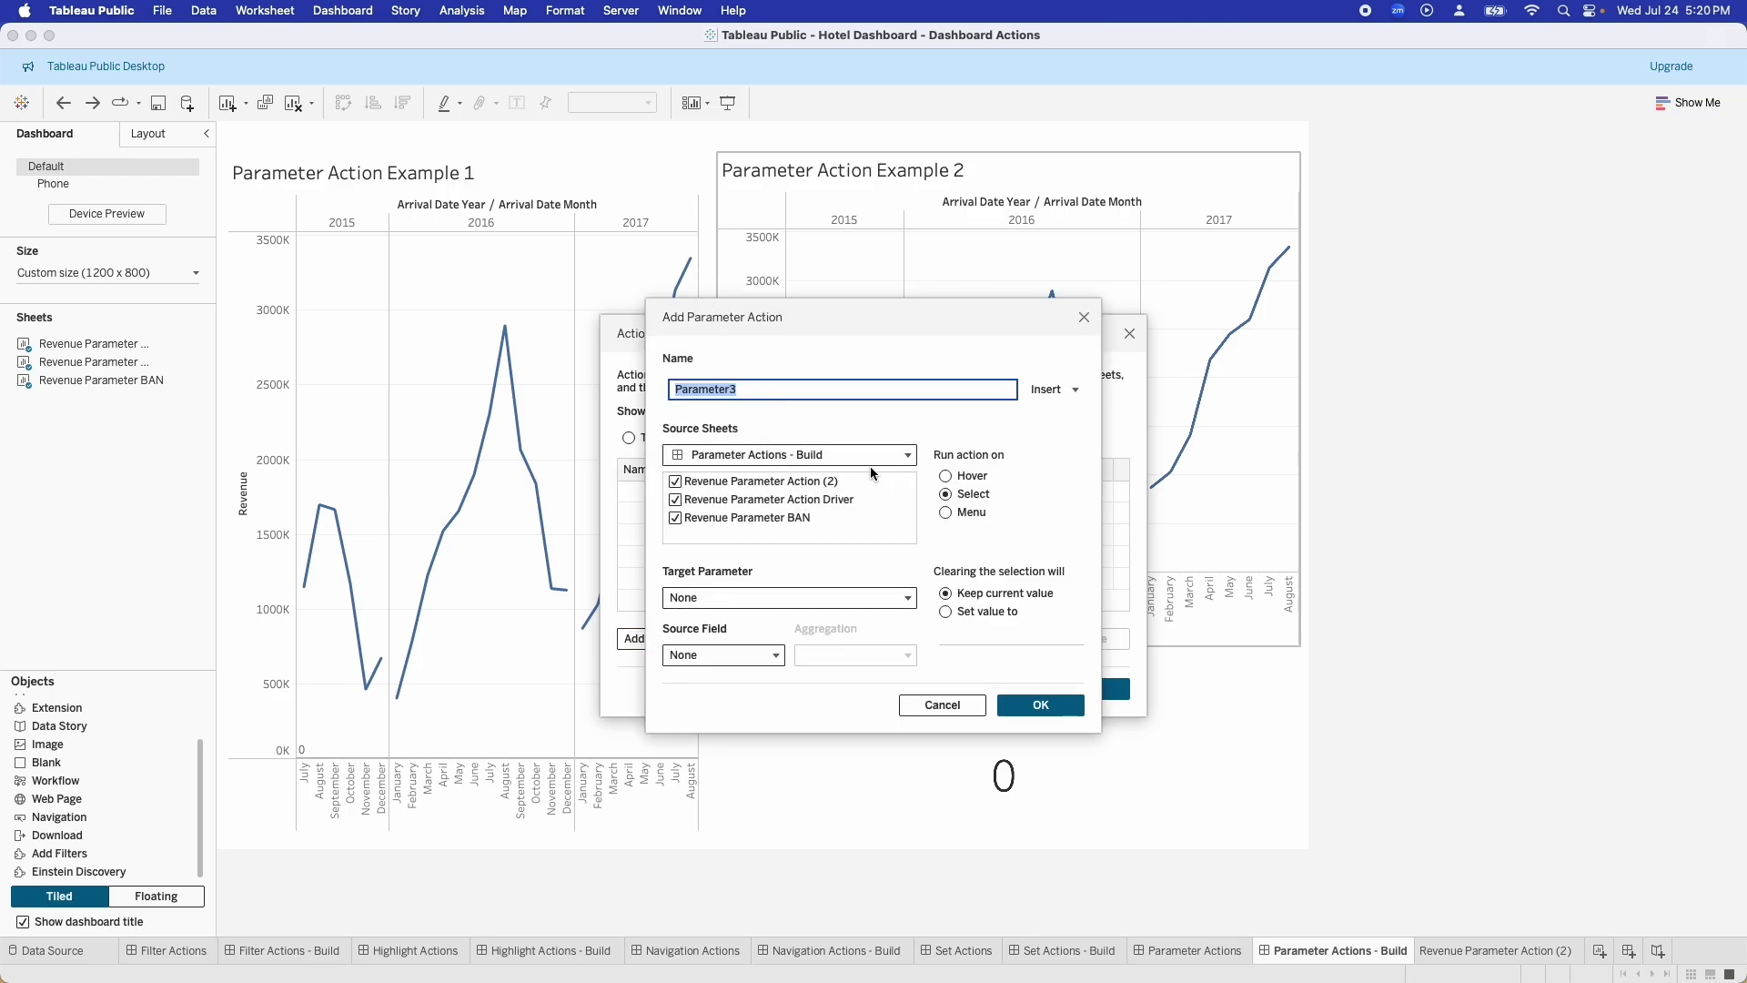
click(676, 500)
click(675, 518)
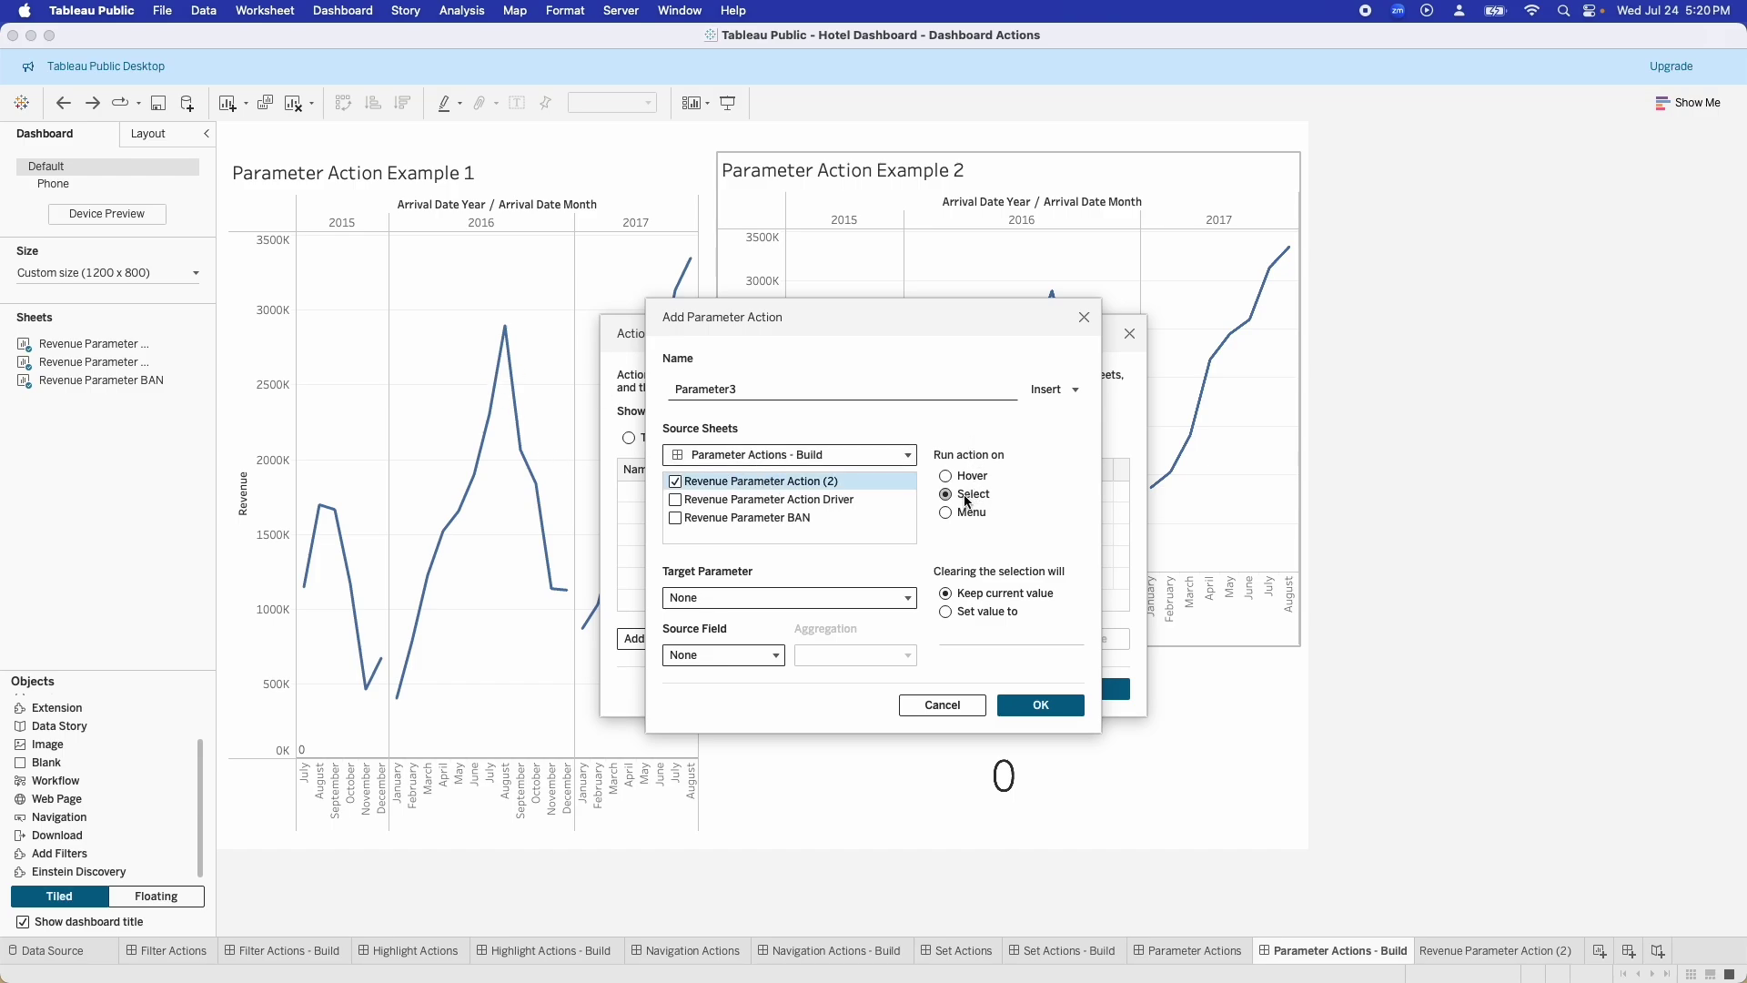
Step: Set the action's target parameter to Reference Parameter and its source field to SUM(Revenue), keeping the Sum aggregation
click(782, 598)
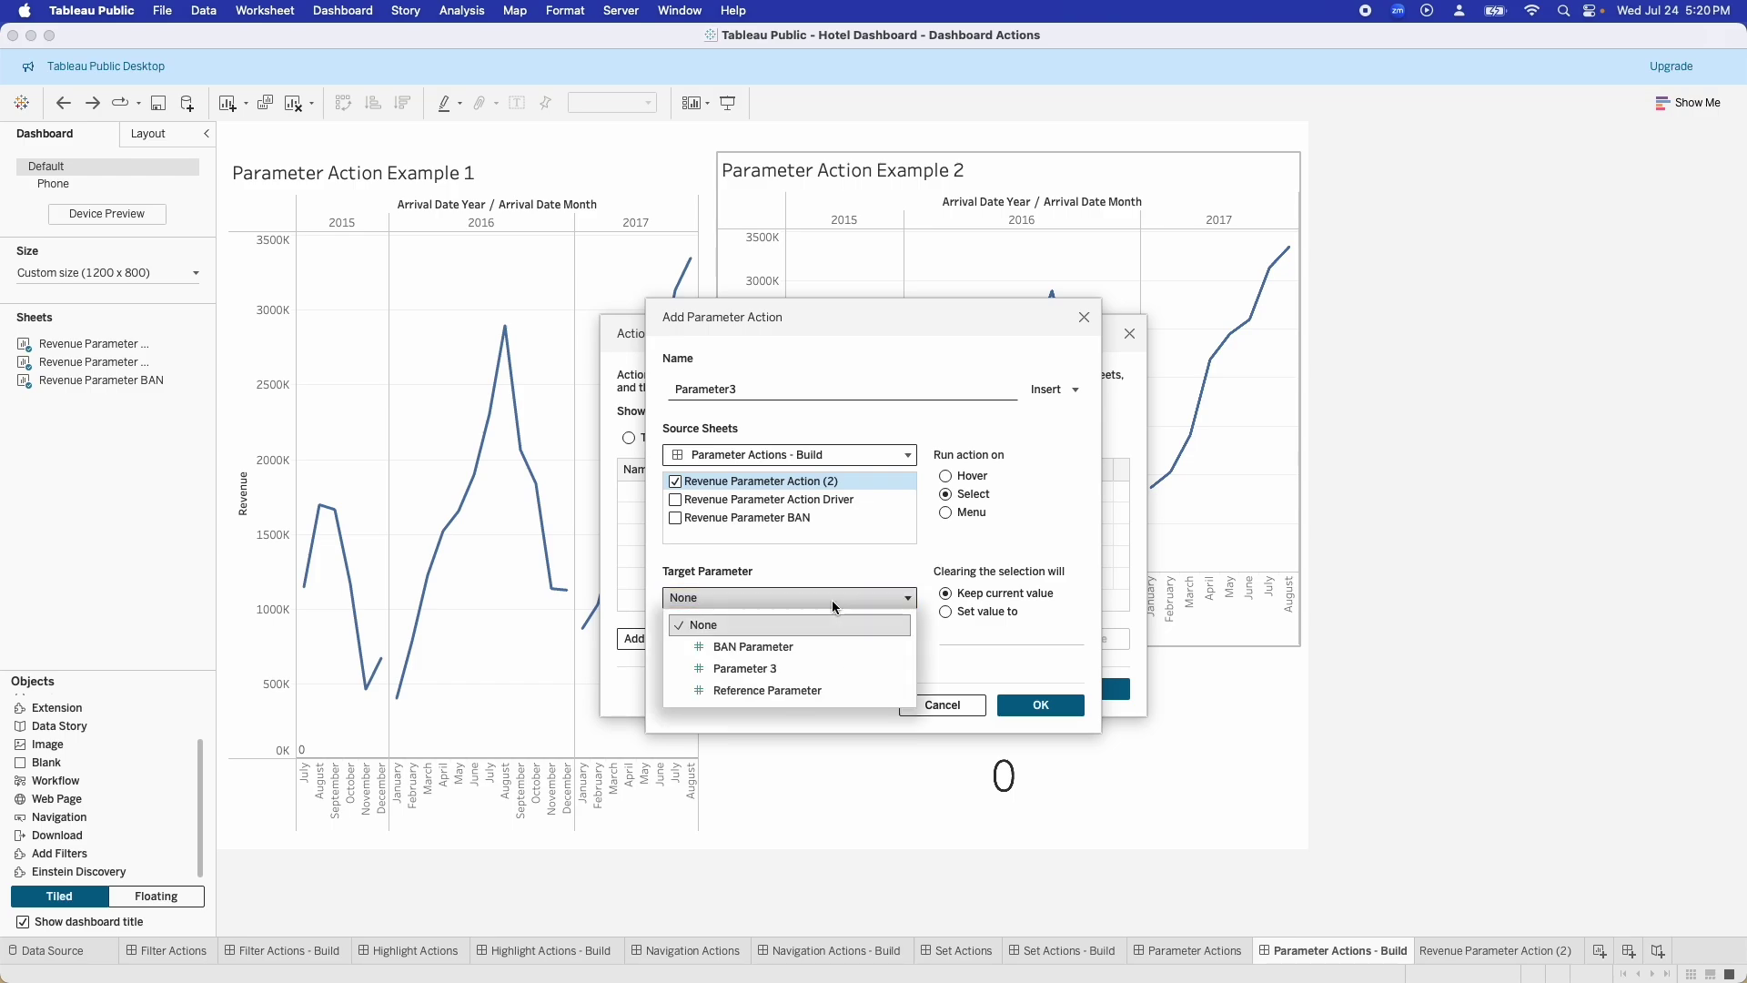
click(763, 690)
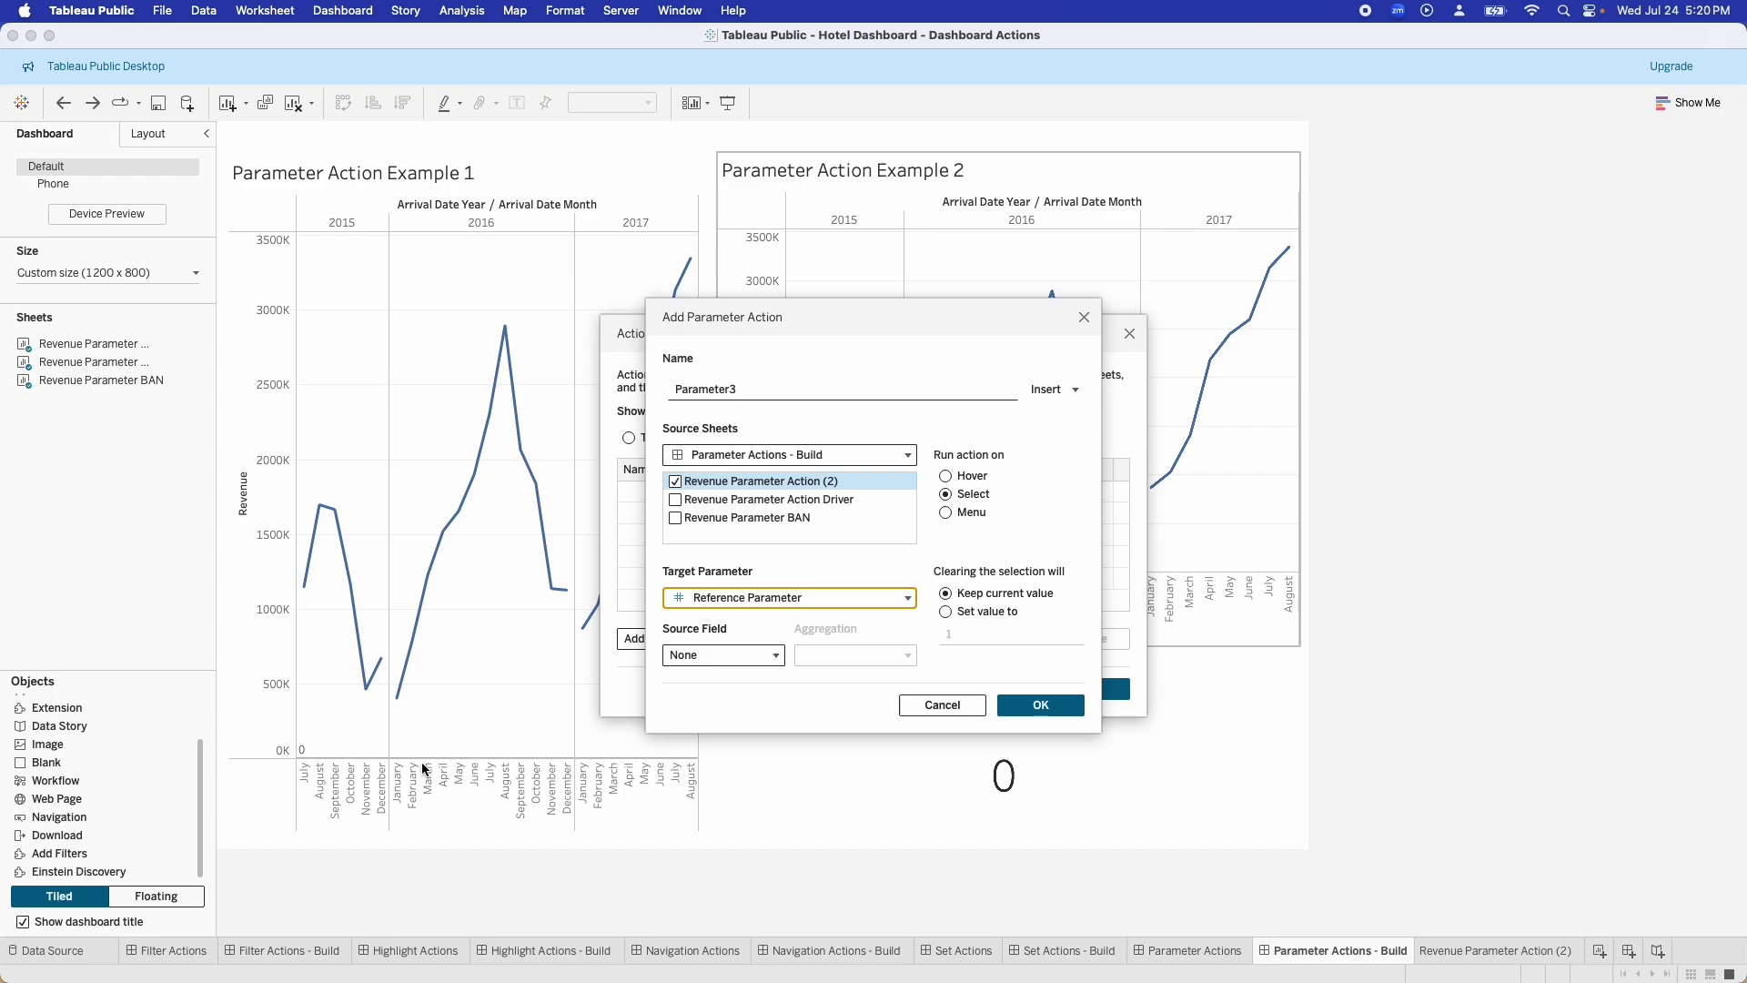
click(727, 656)
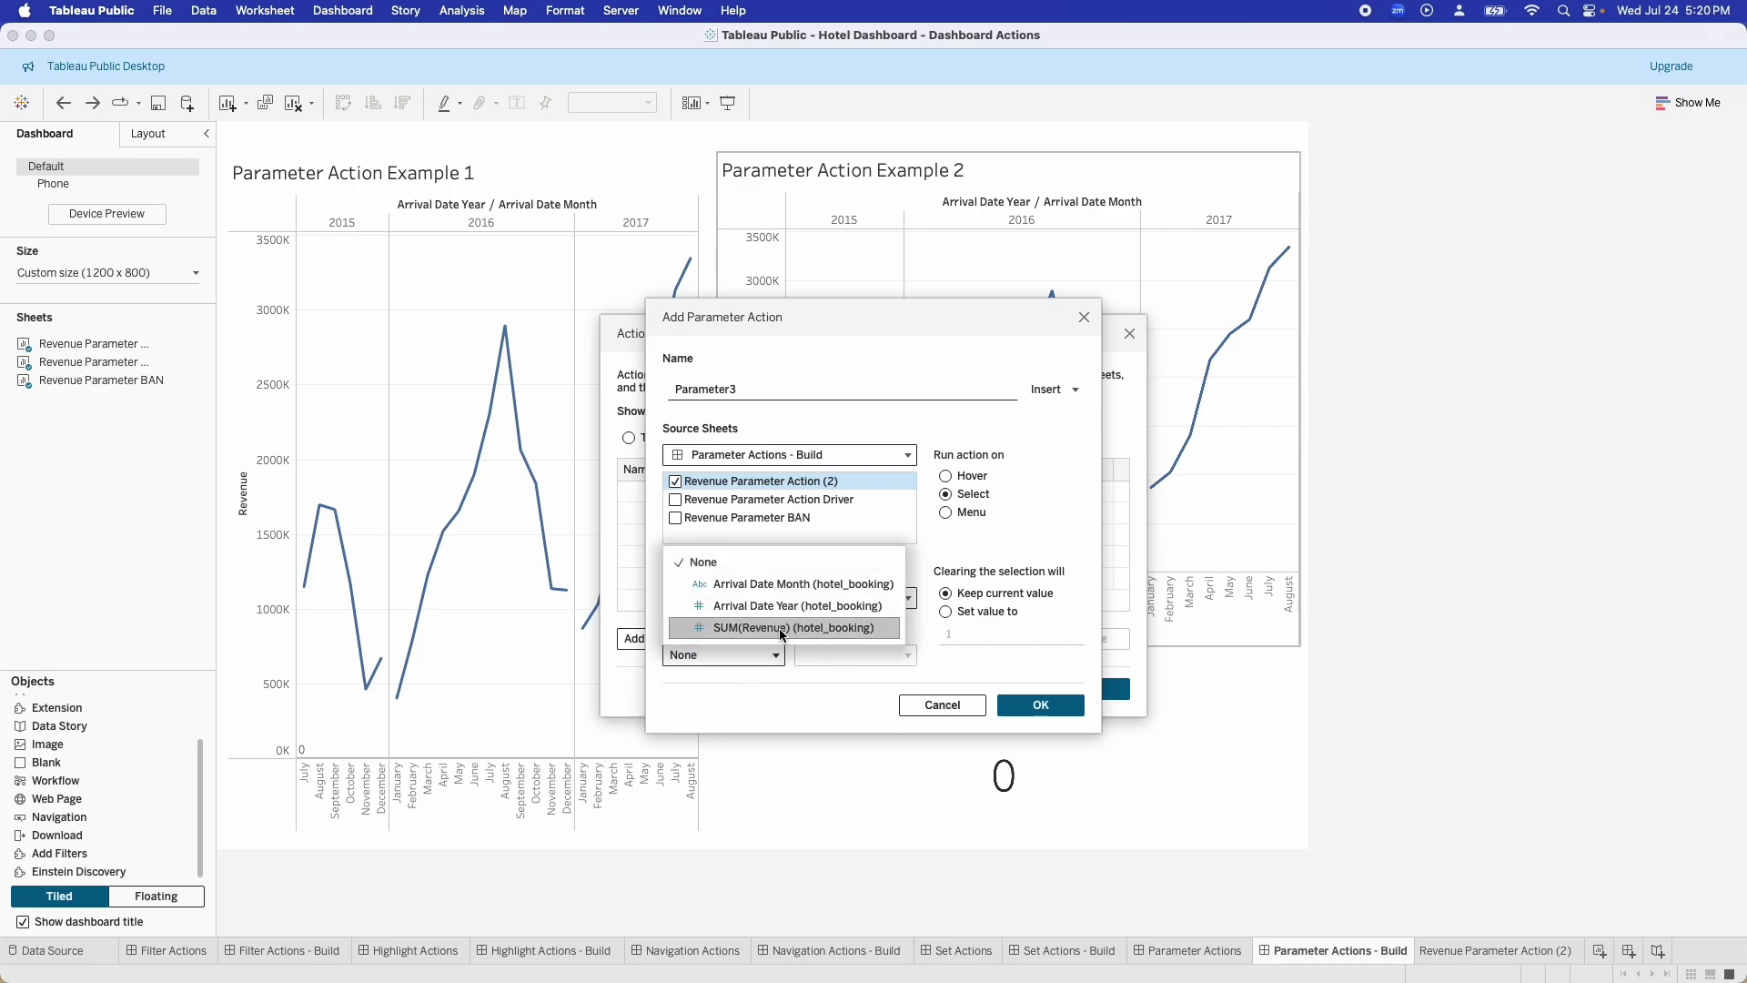
click(781, 628)
click(817, 655)
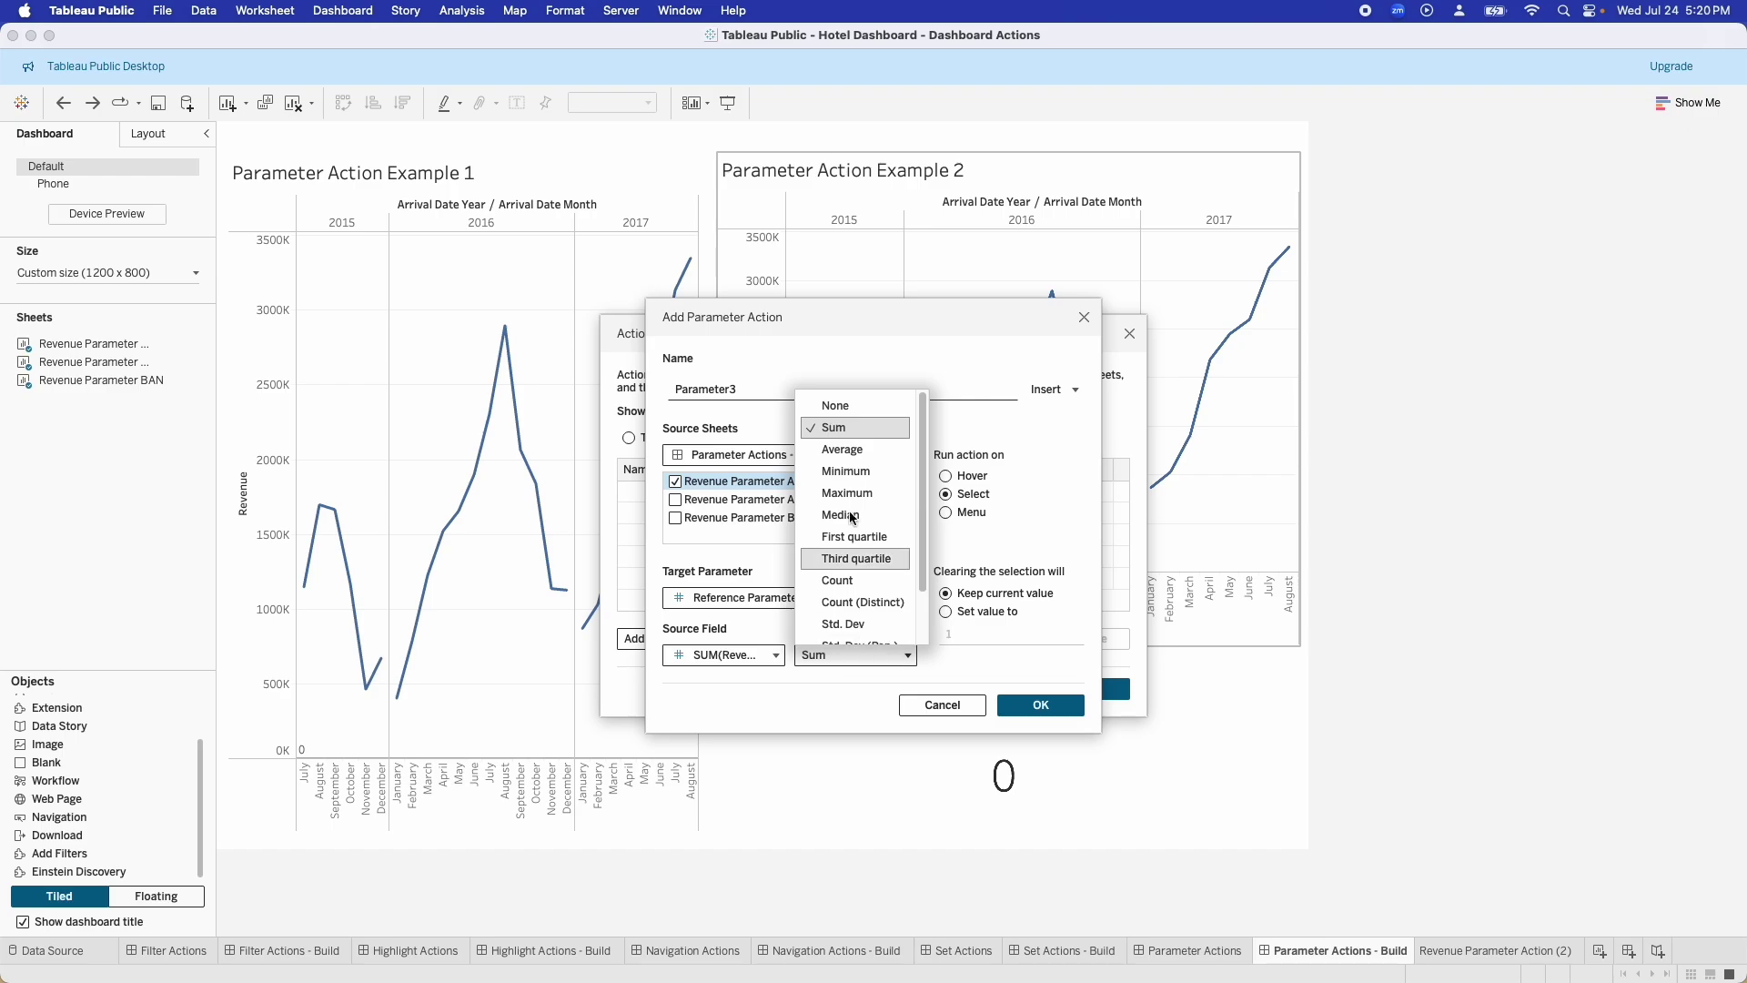
scroll(856, 530, down, 3)
scroll(856, 529, up, 3)
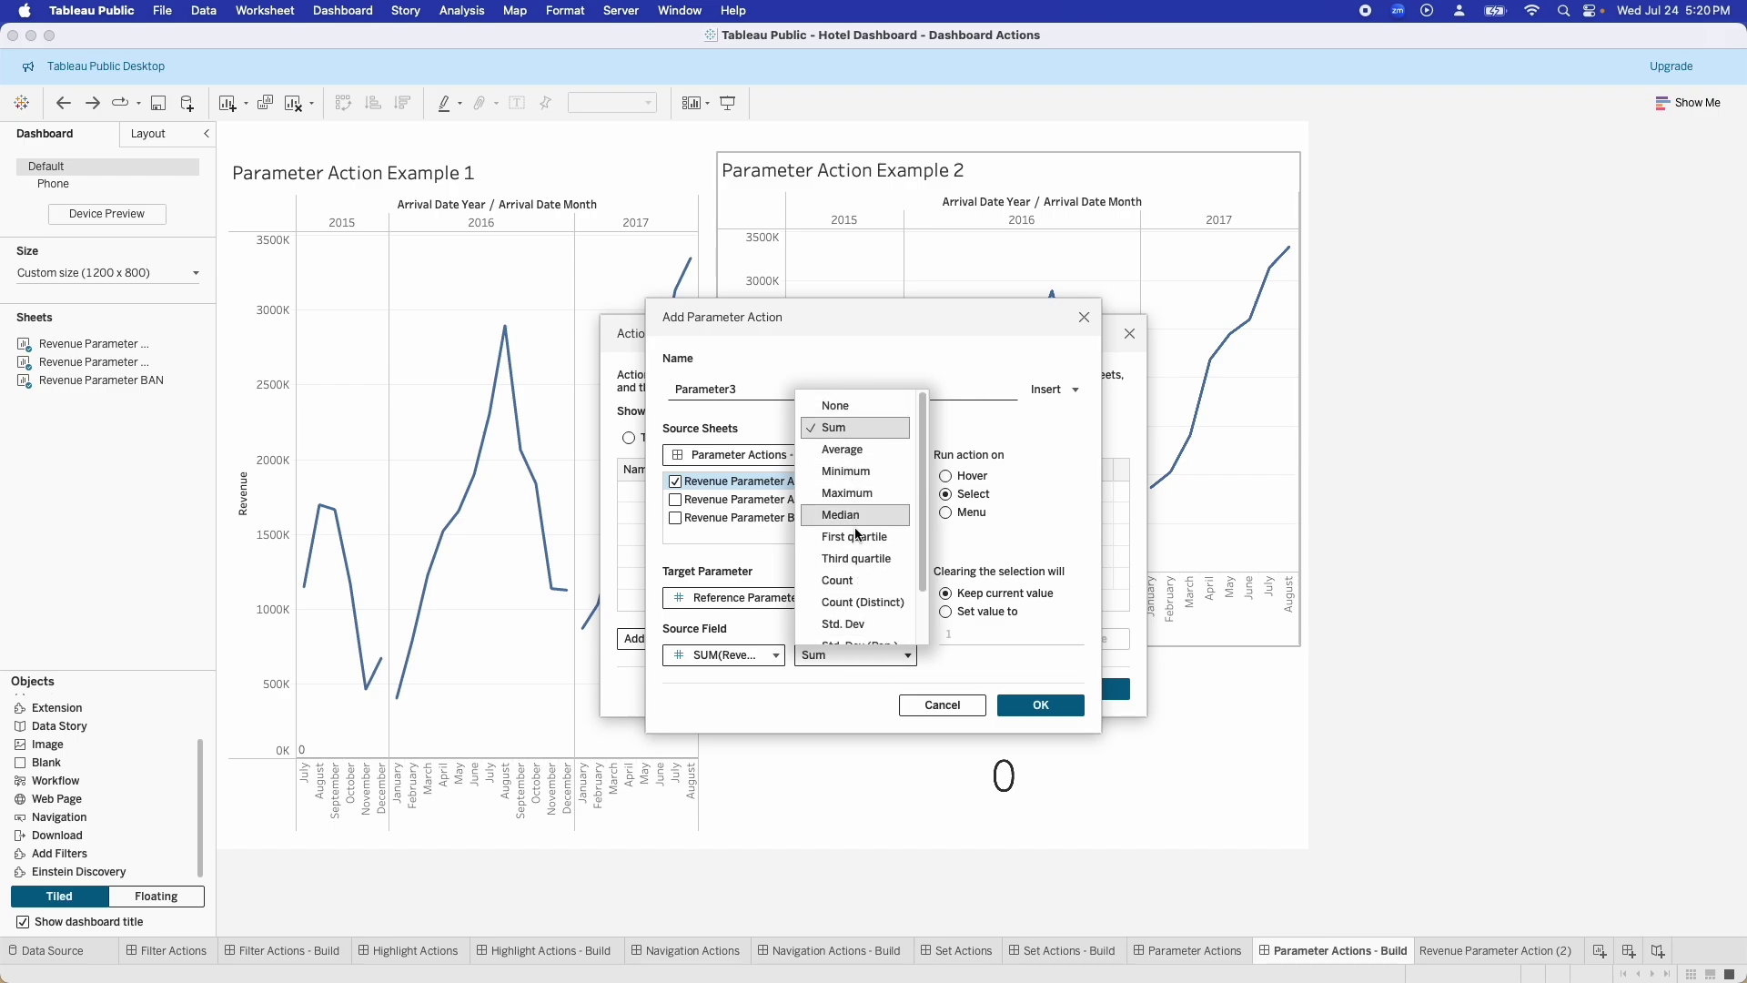
scroll(858, 541, down, 3)
scroll(858, 554, up, 3)
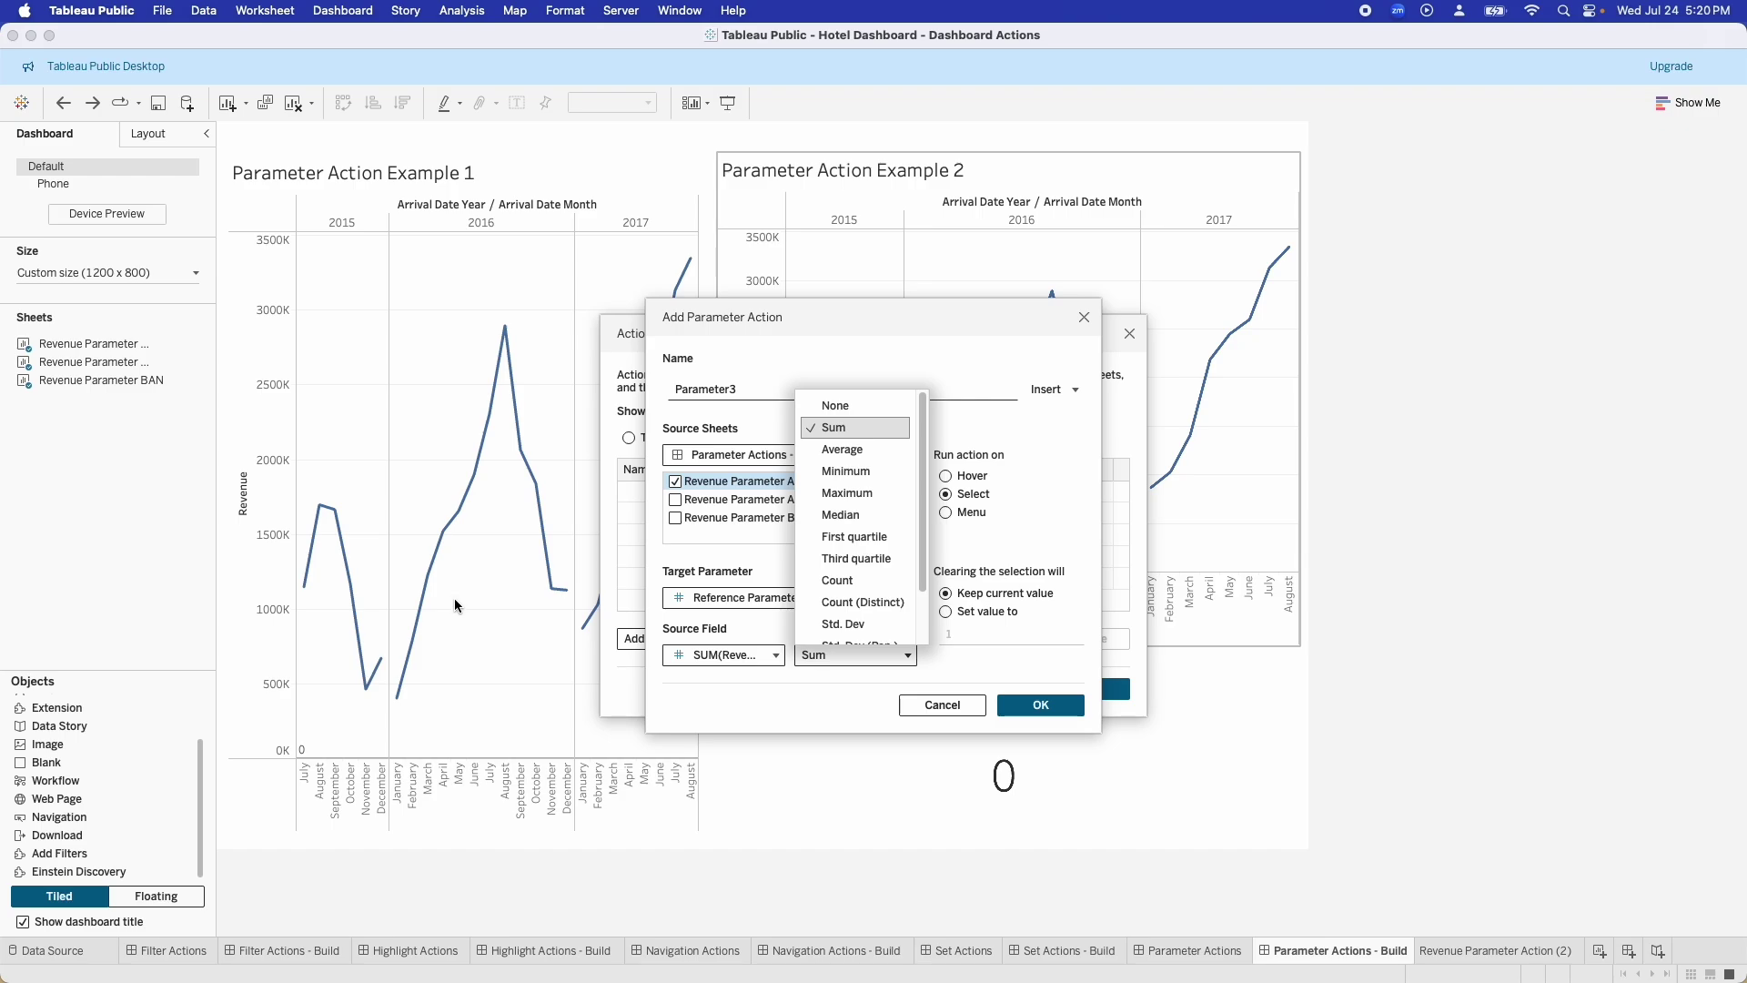
click(1041, 514)
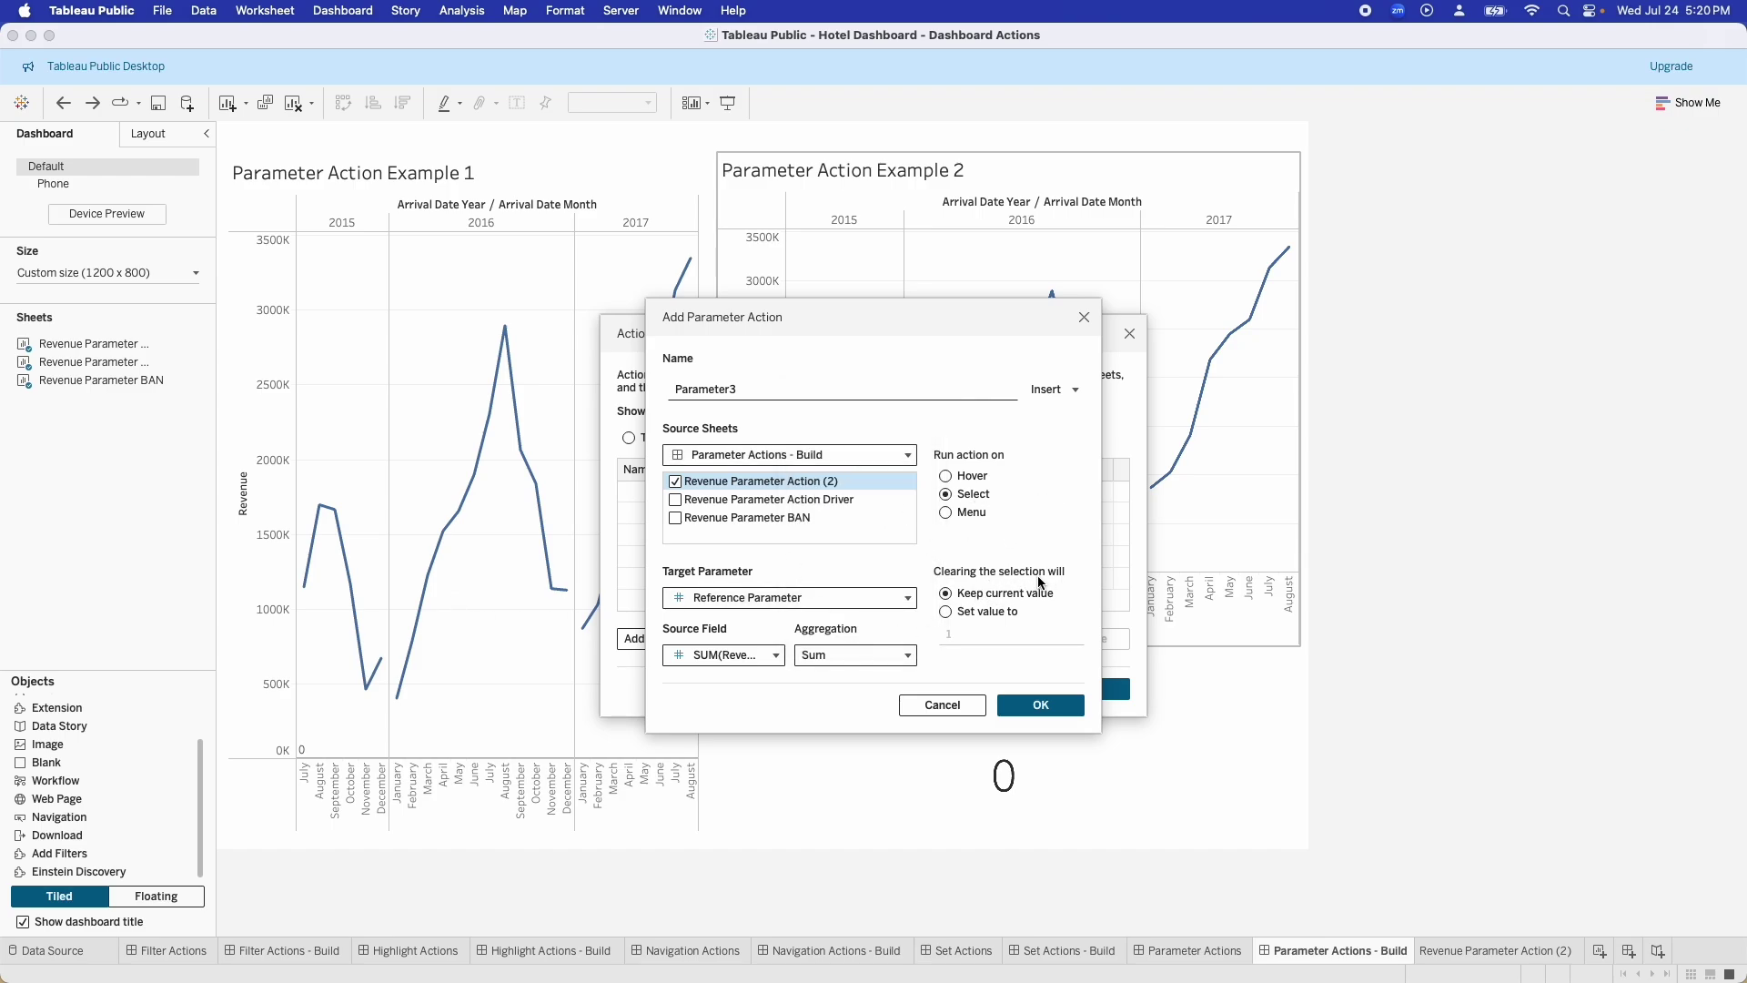
Step: Make clearing the selection set the parameter to 0, and confirm the parameter action and the actions list
click(966, 611)
click(1010, 631)
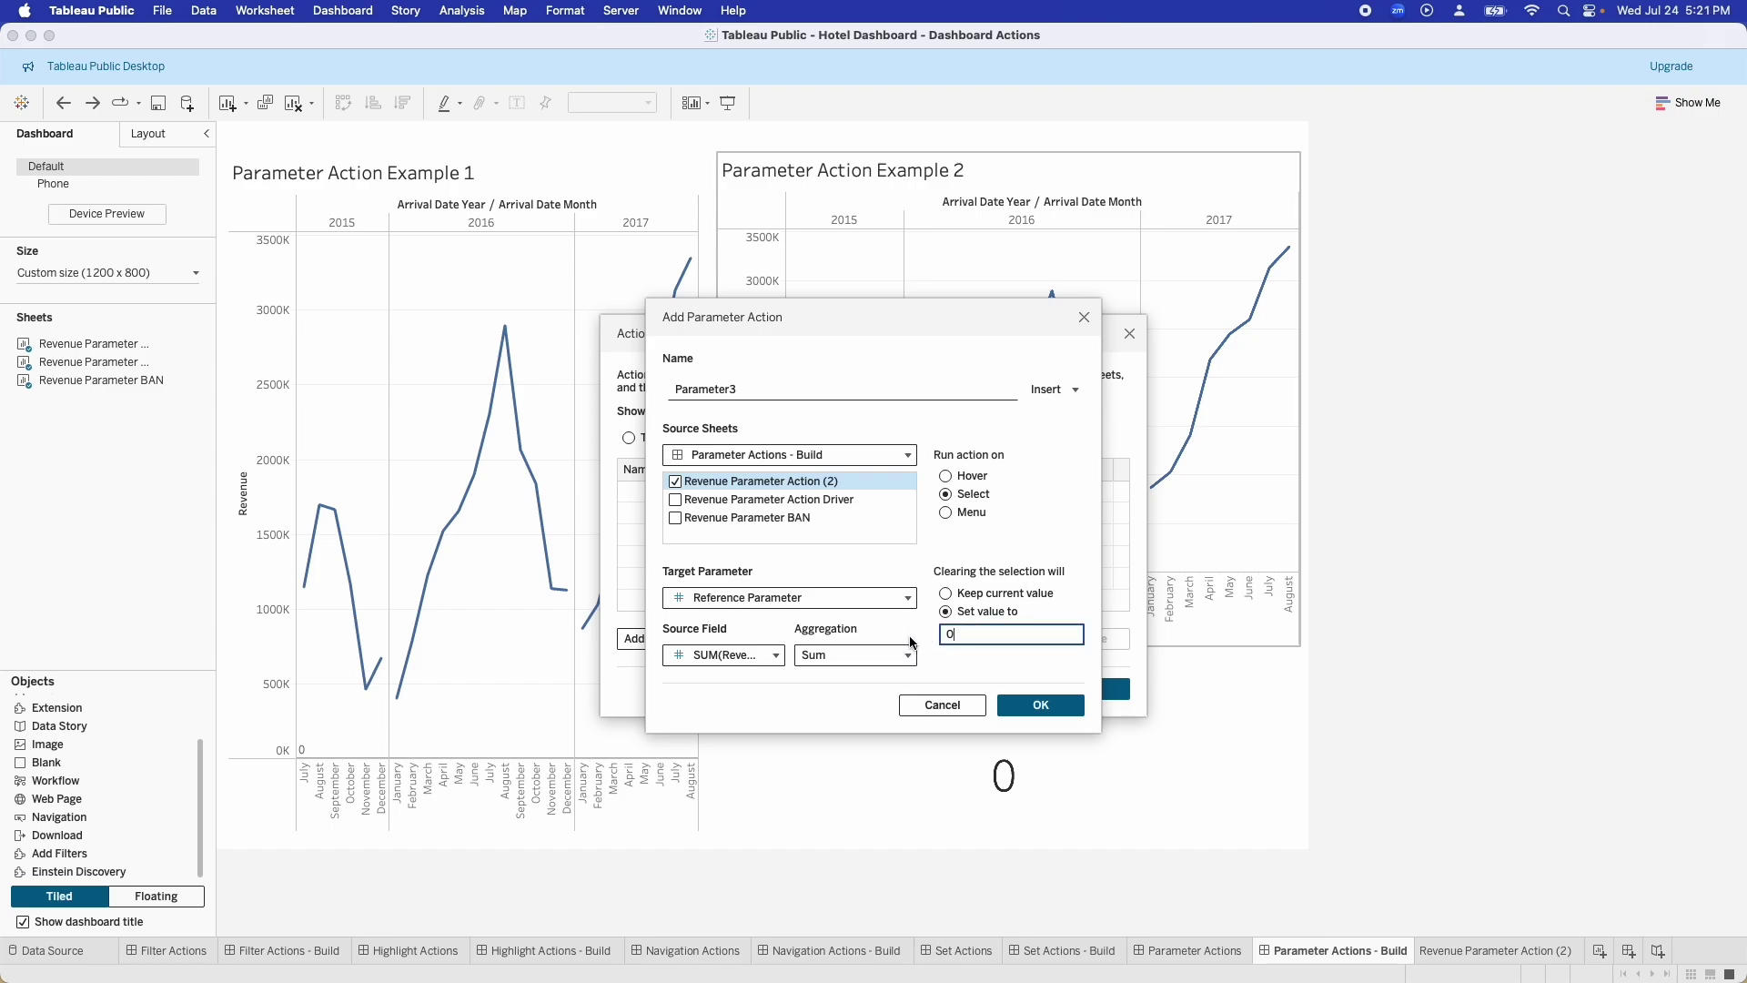
click(1005, 683)
click(1055, 708)
click(1087, 689)
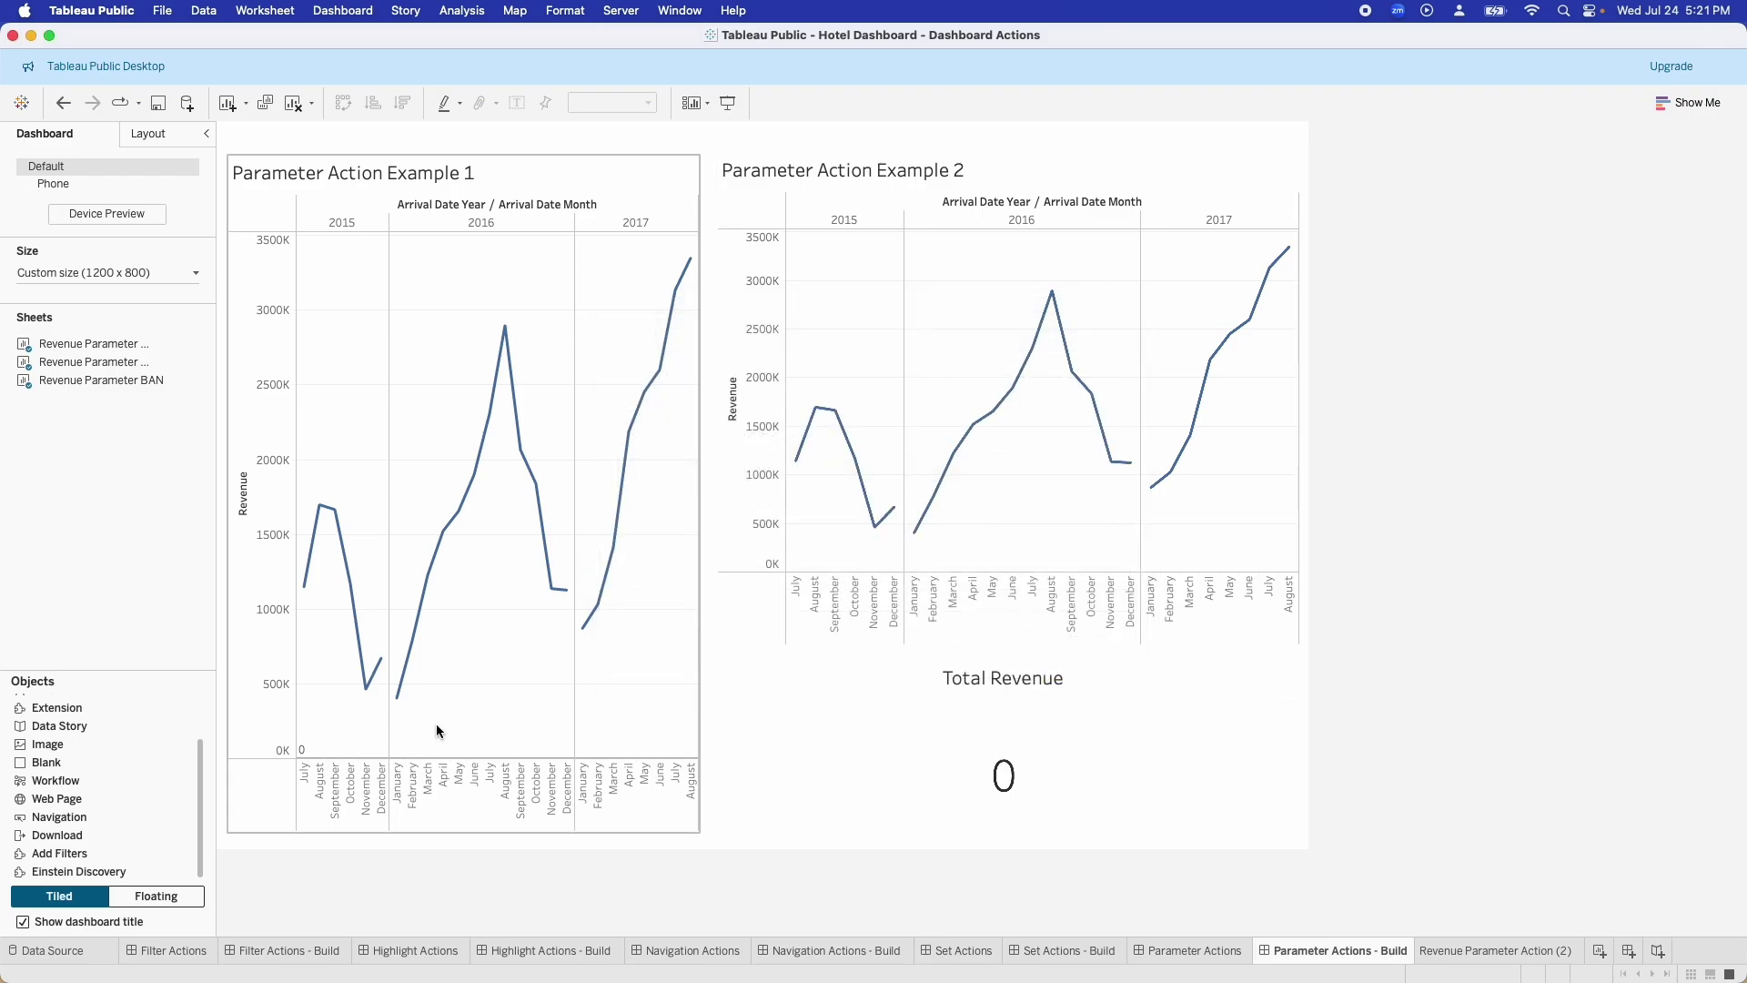
Step: Test the reference line in Parameter Action Example 1 by selecting April 2016, August 2016 and April 2017 and clearing the selections
click(437, 565)
click(444, 531)
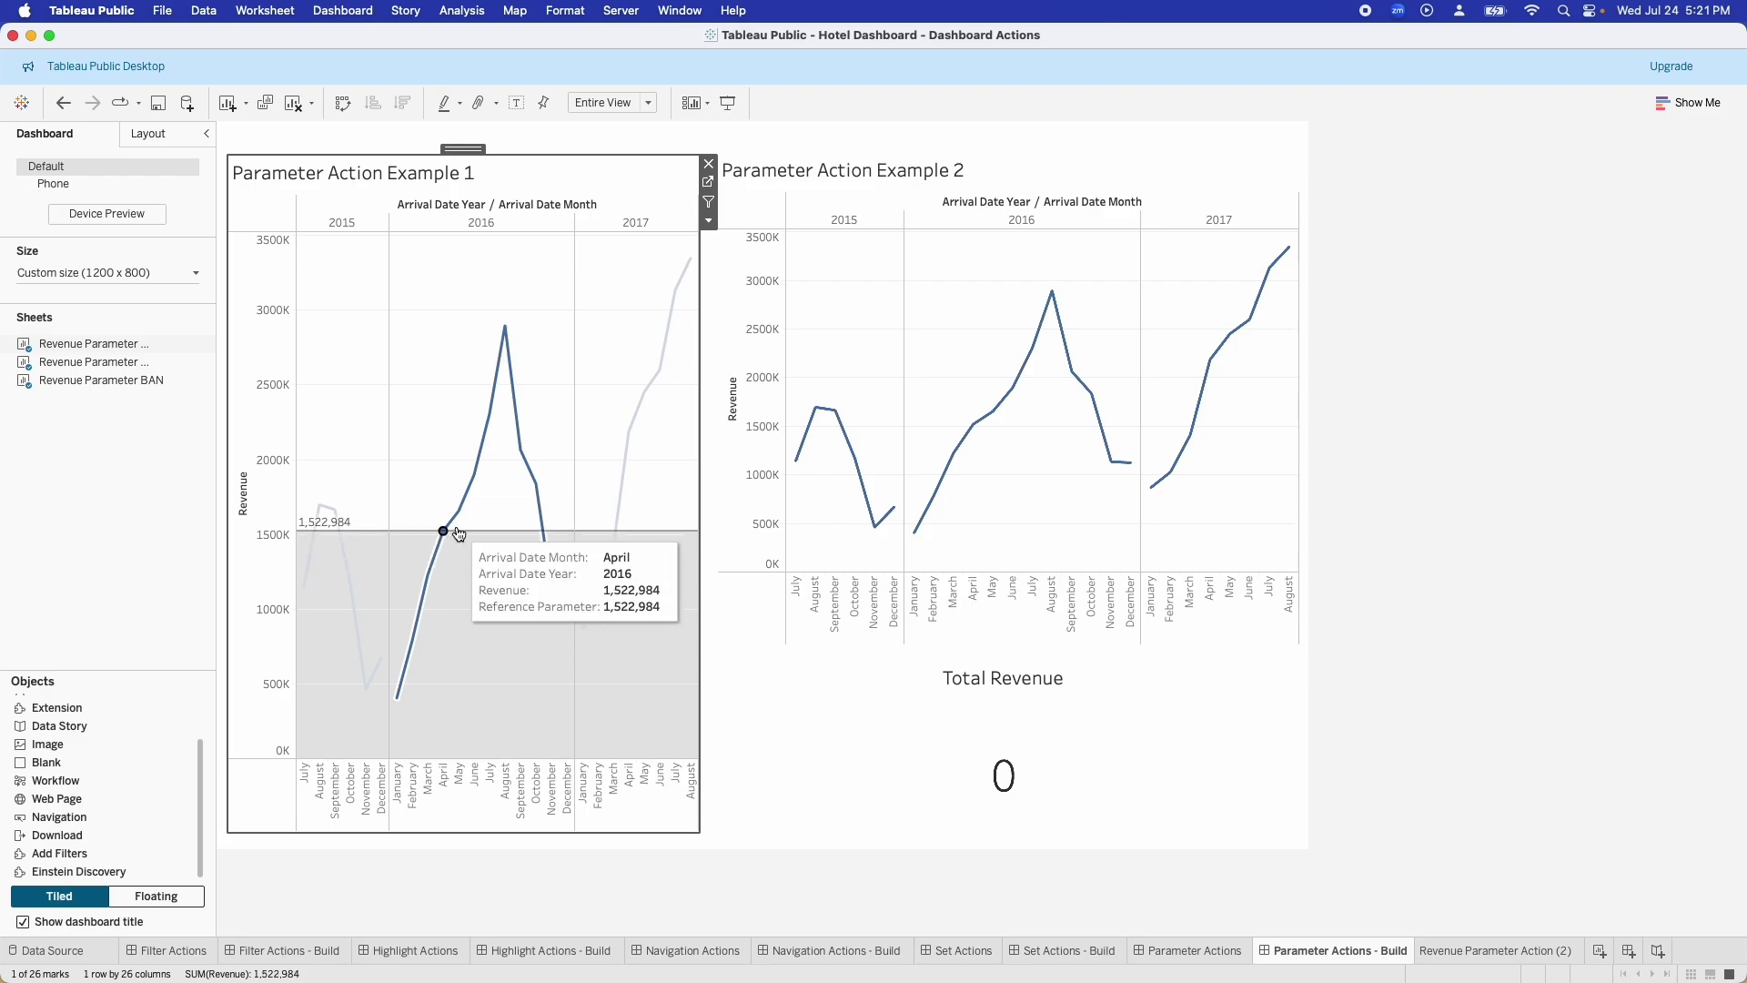
click(458, 511)
click(505, 328)
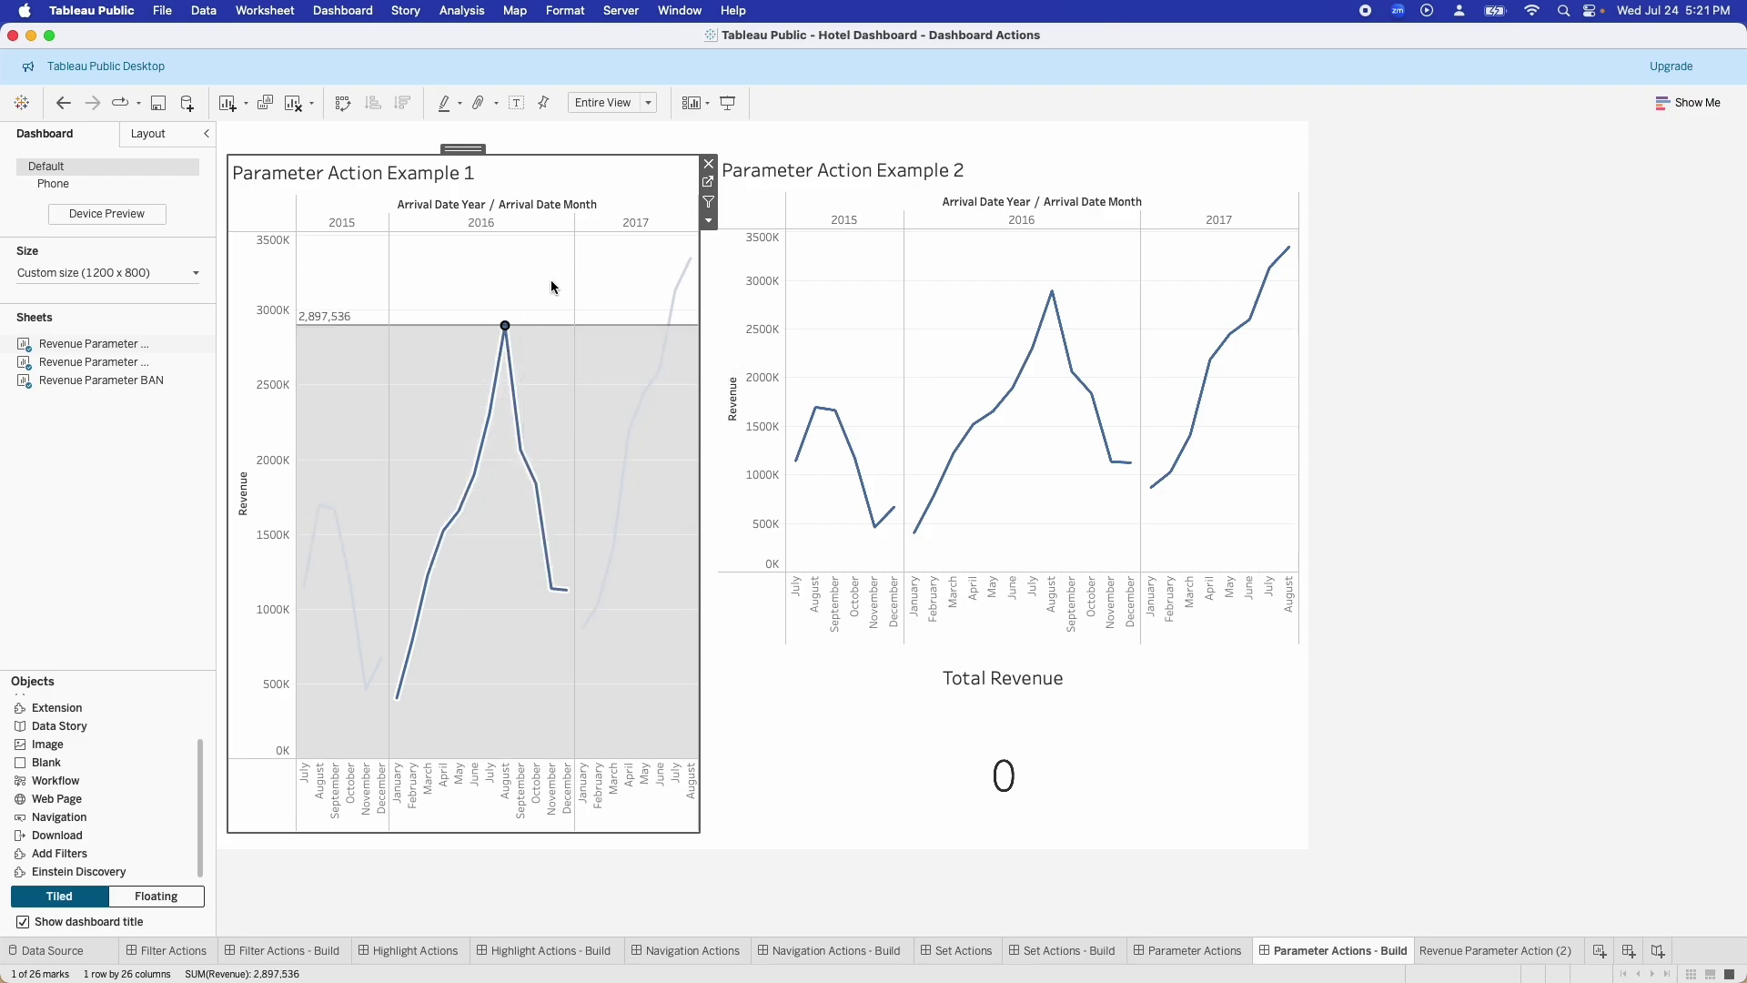
click(560, 566)
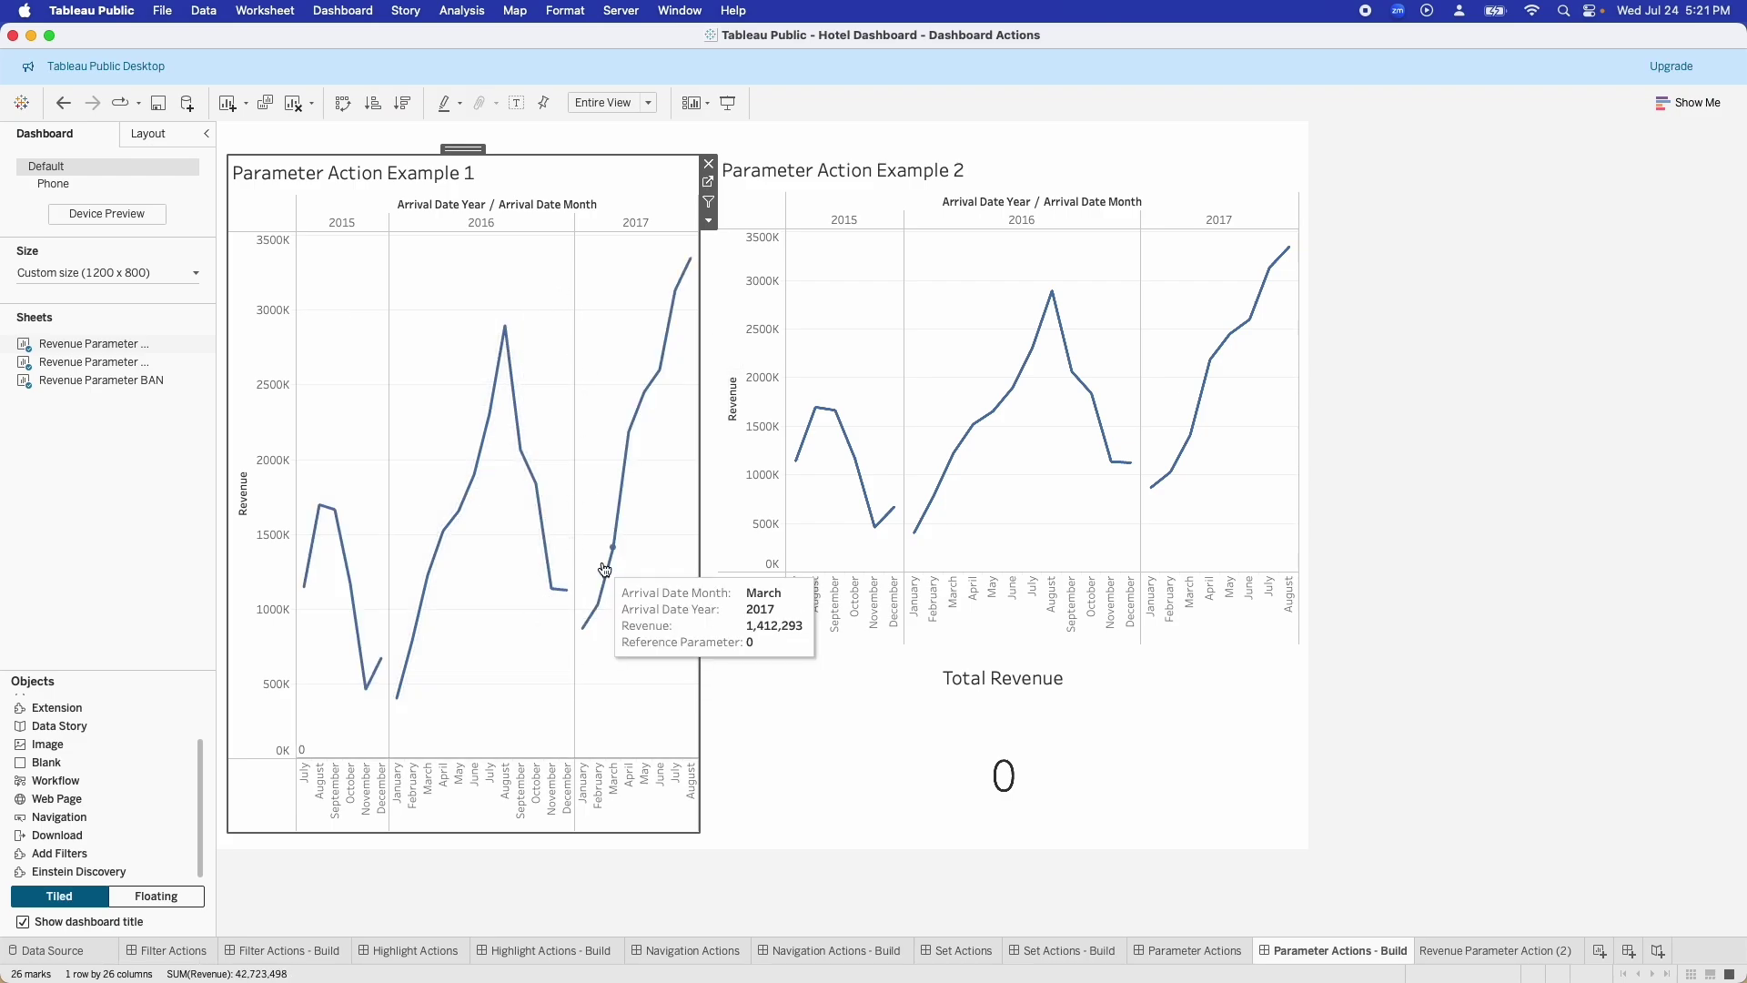
click(599, 607)
click(626, 510)
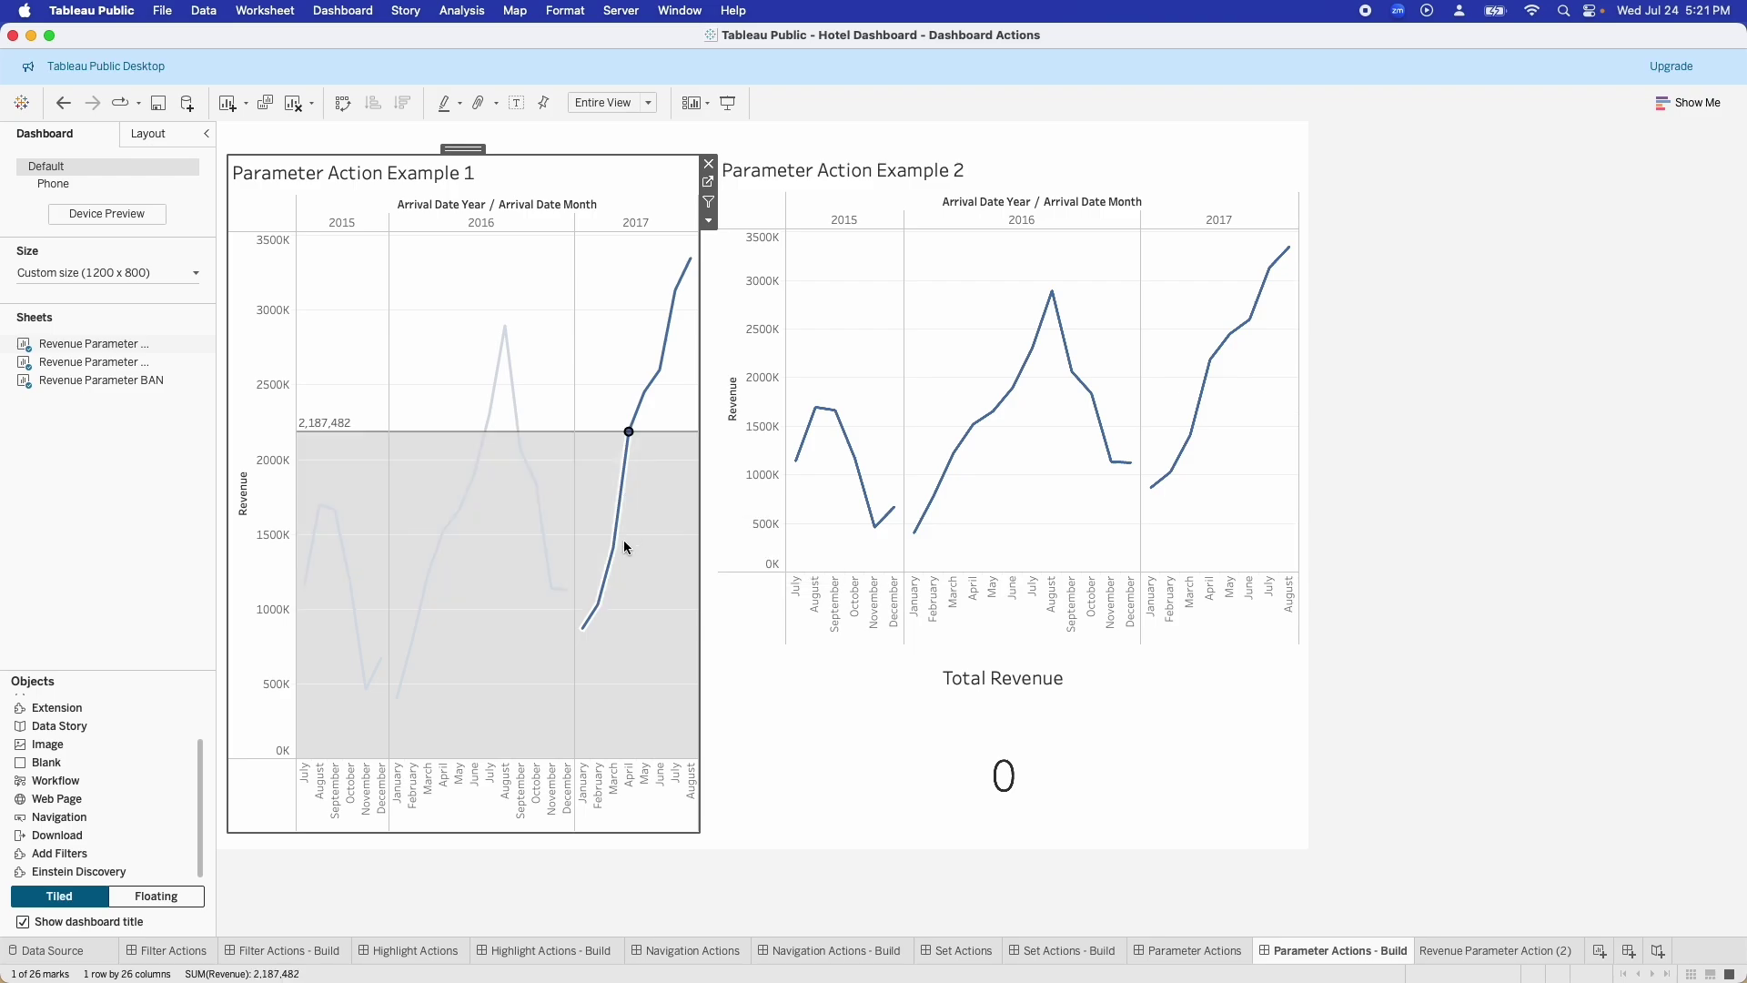
click(634, 494)
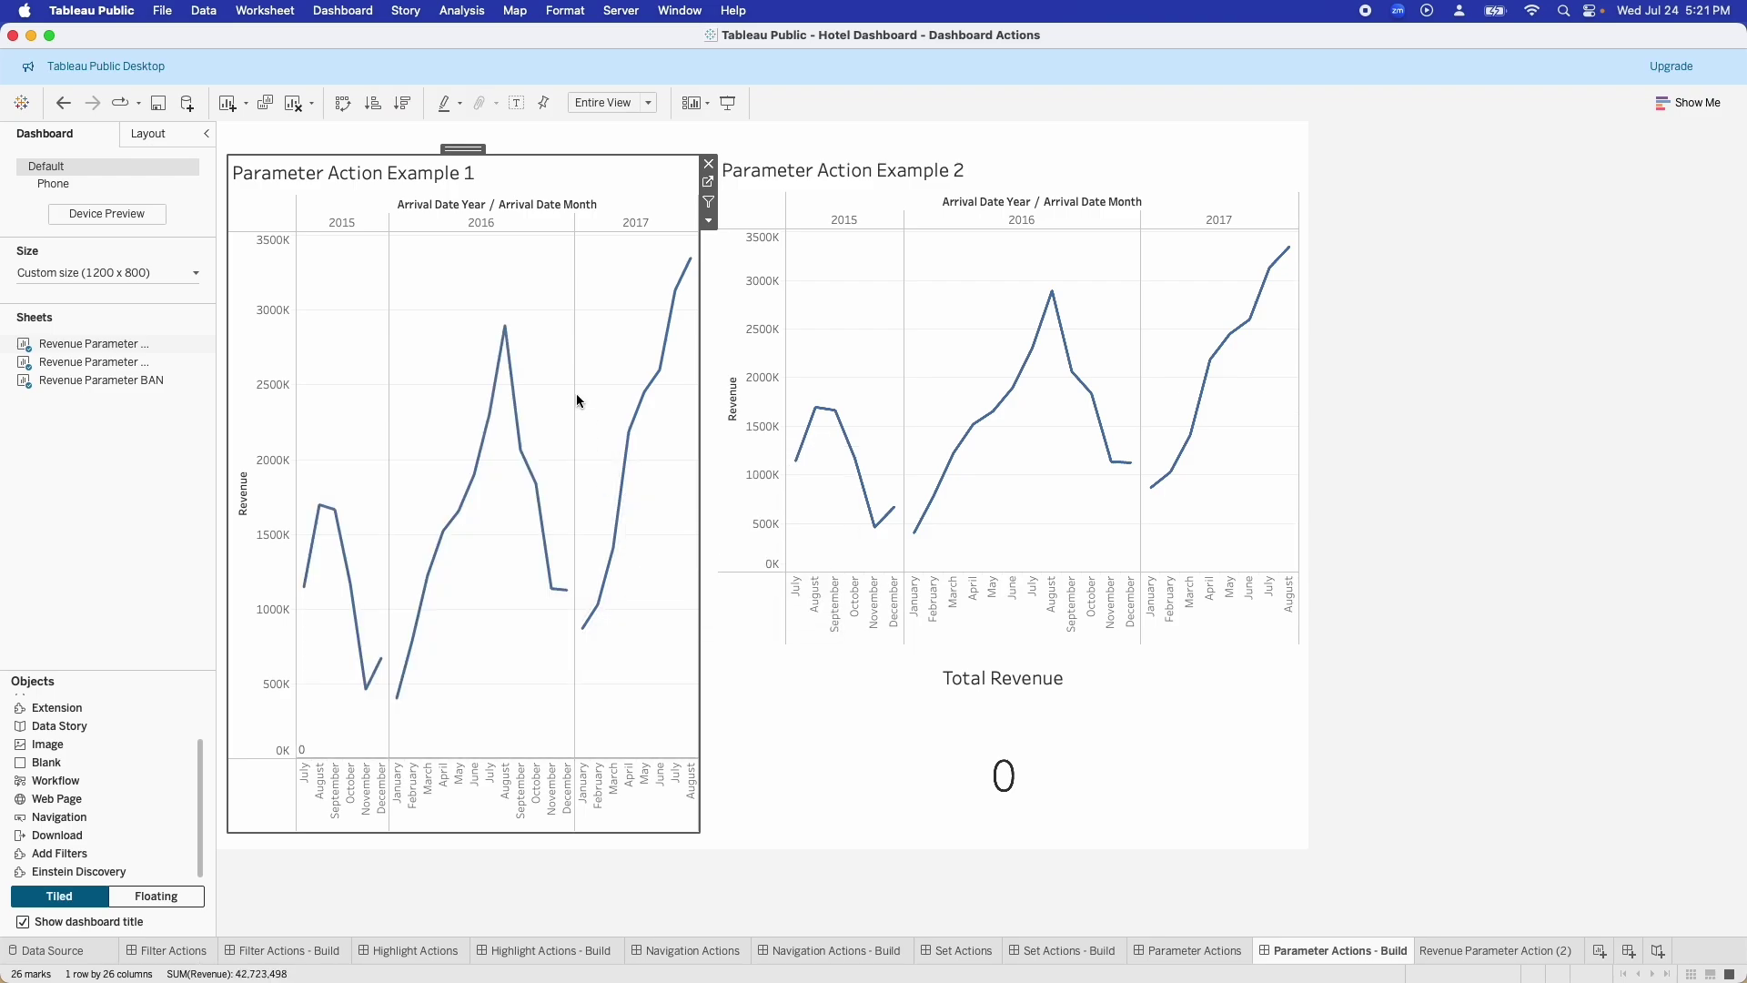
Step: Select March through July 2016 in Parameter Action Example 2 to check whether Total Revenue responds, and clear the selection
click(1460, 320)
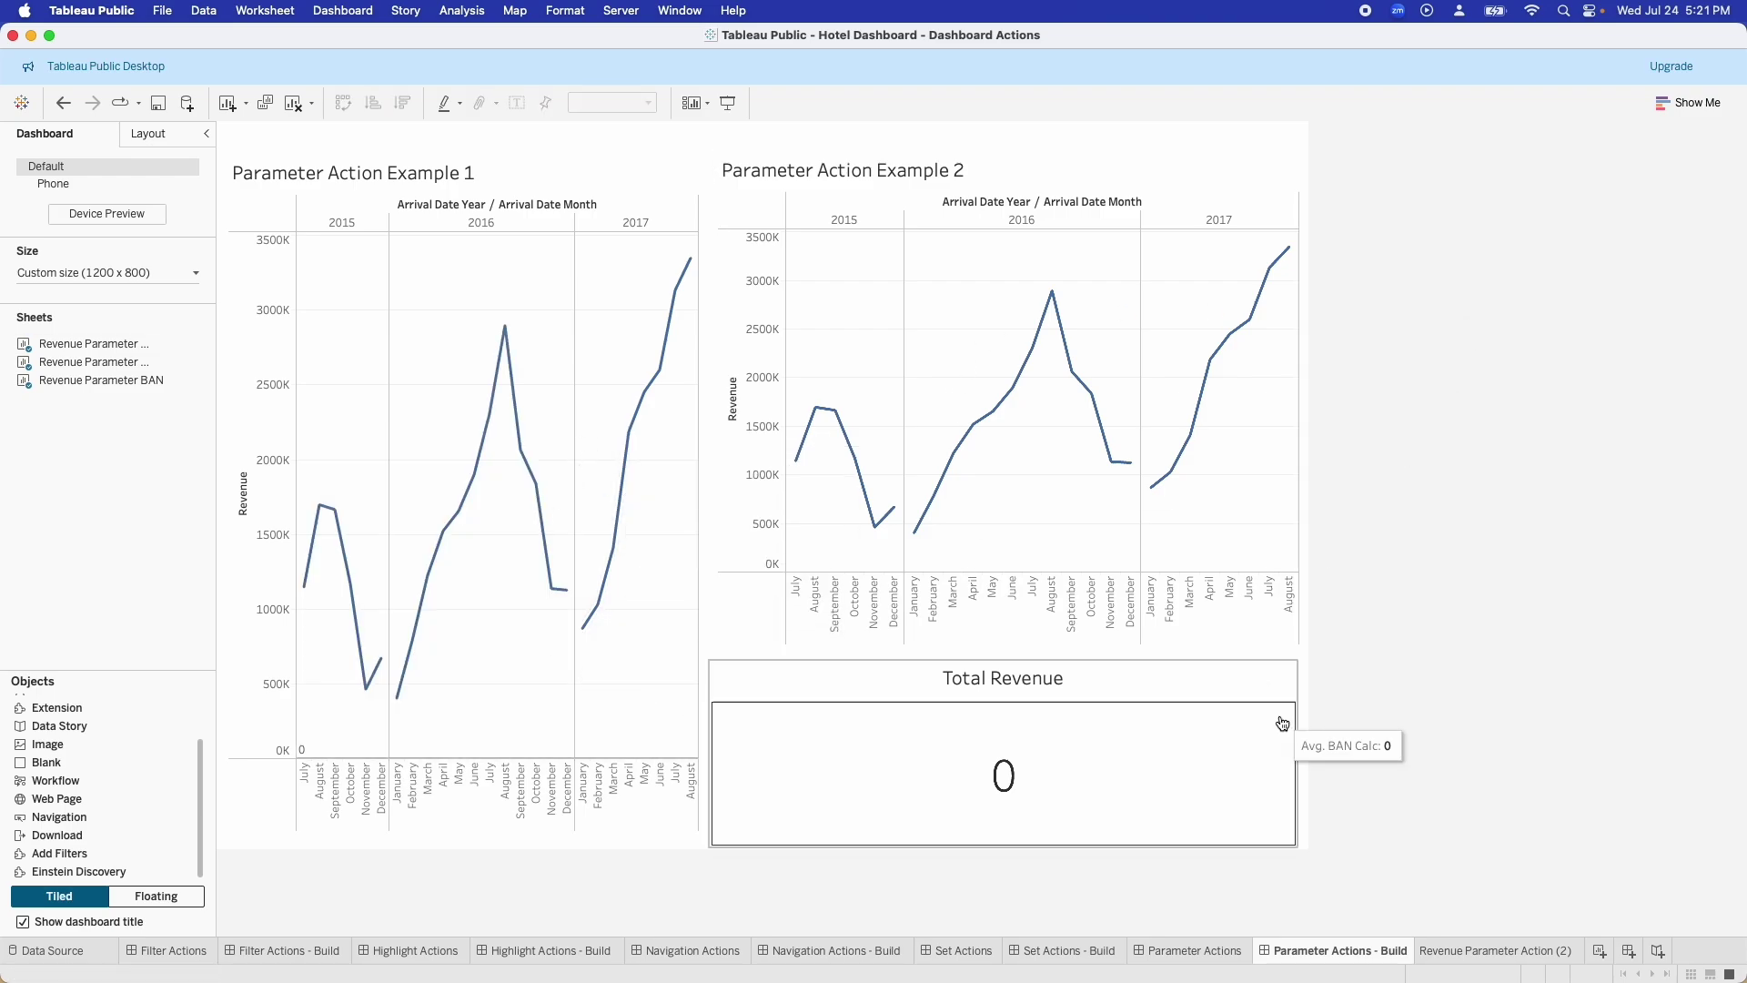
drag(952, 368, 1077, 448)
click(975, 353)
drag(965, 328, 1044, 500)
click(1019, 461)
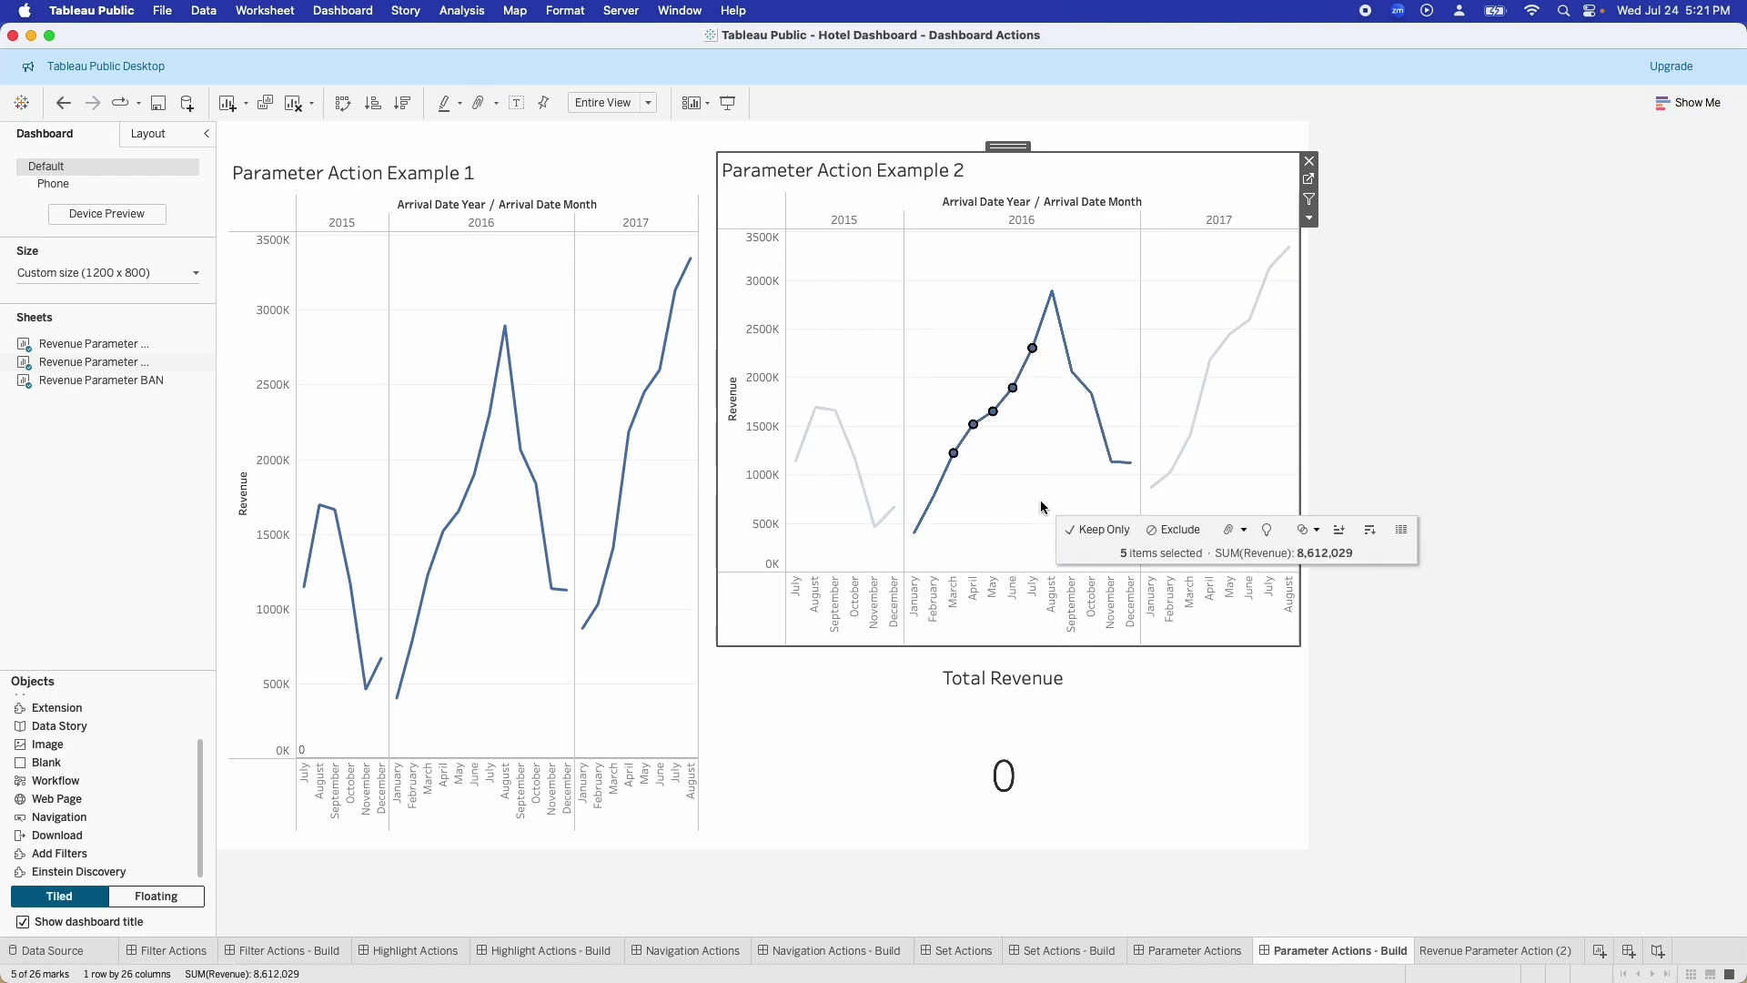
click(1051, 488)
click(1405, 663)
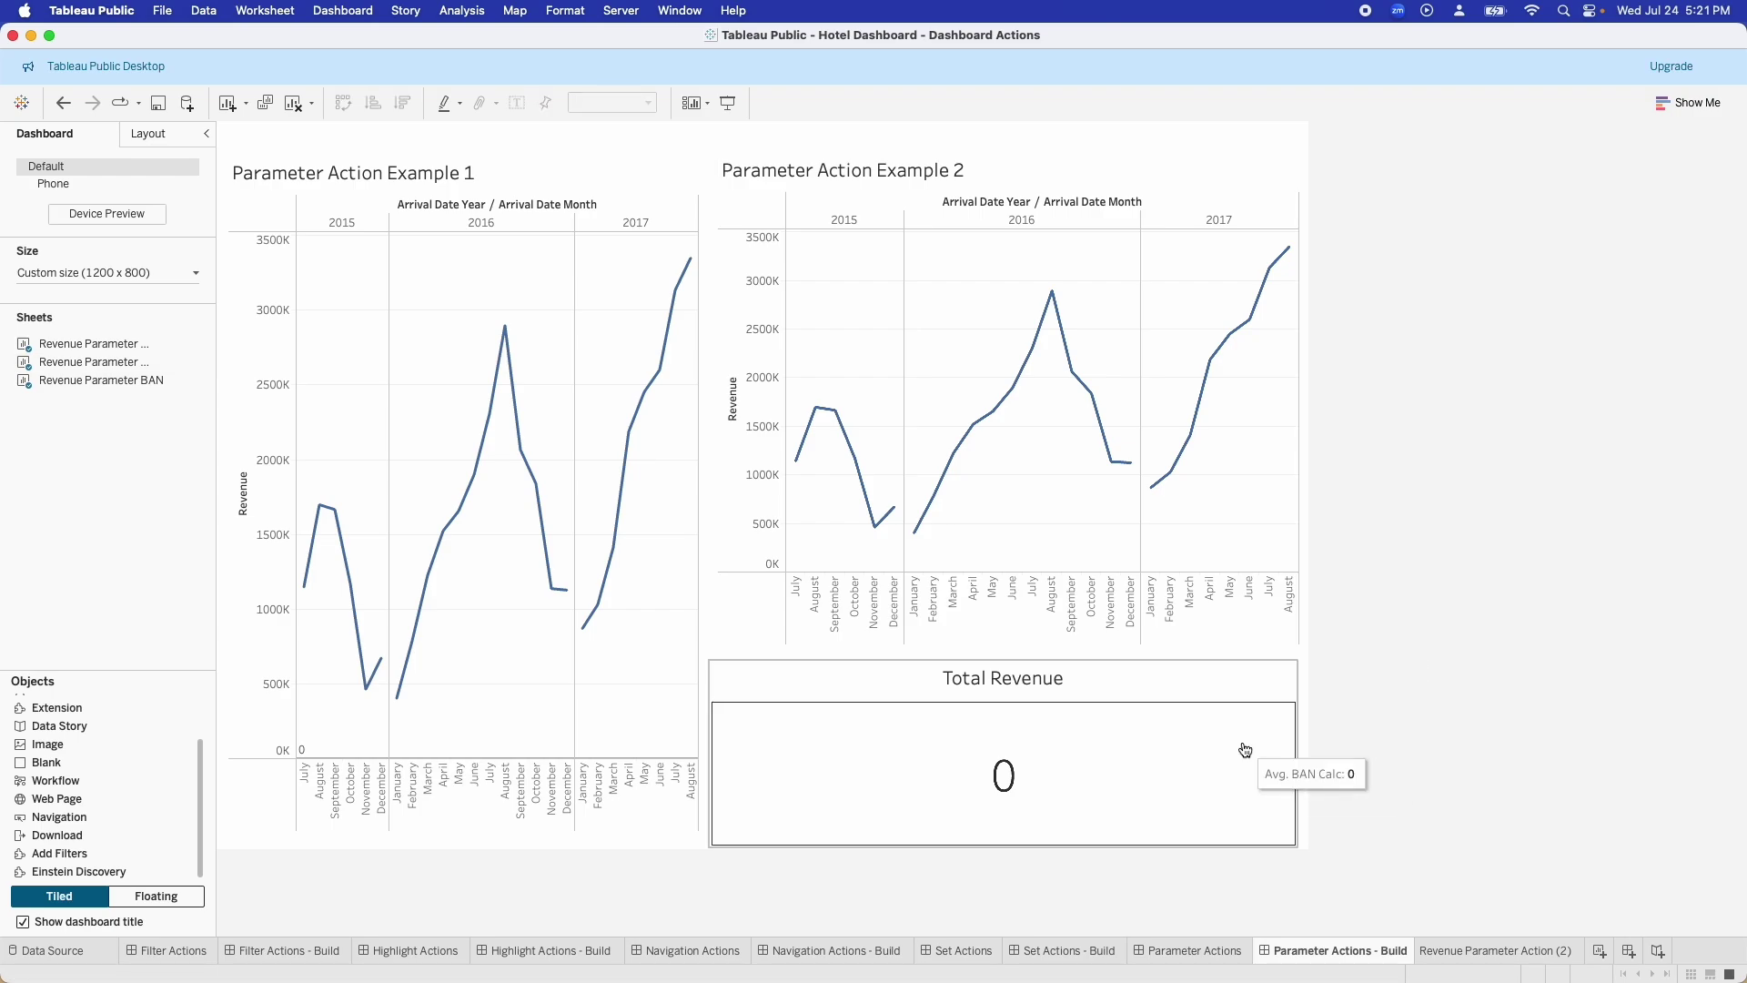
Step: On the Total Revenue worksheet, create a float parameter with the default name, current value 1 and all values allowed
click(1260, 678)
click(1308, 688)
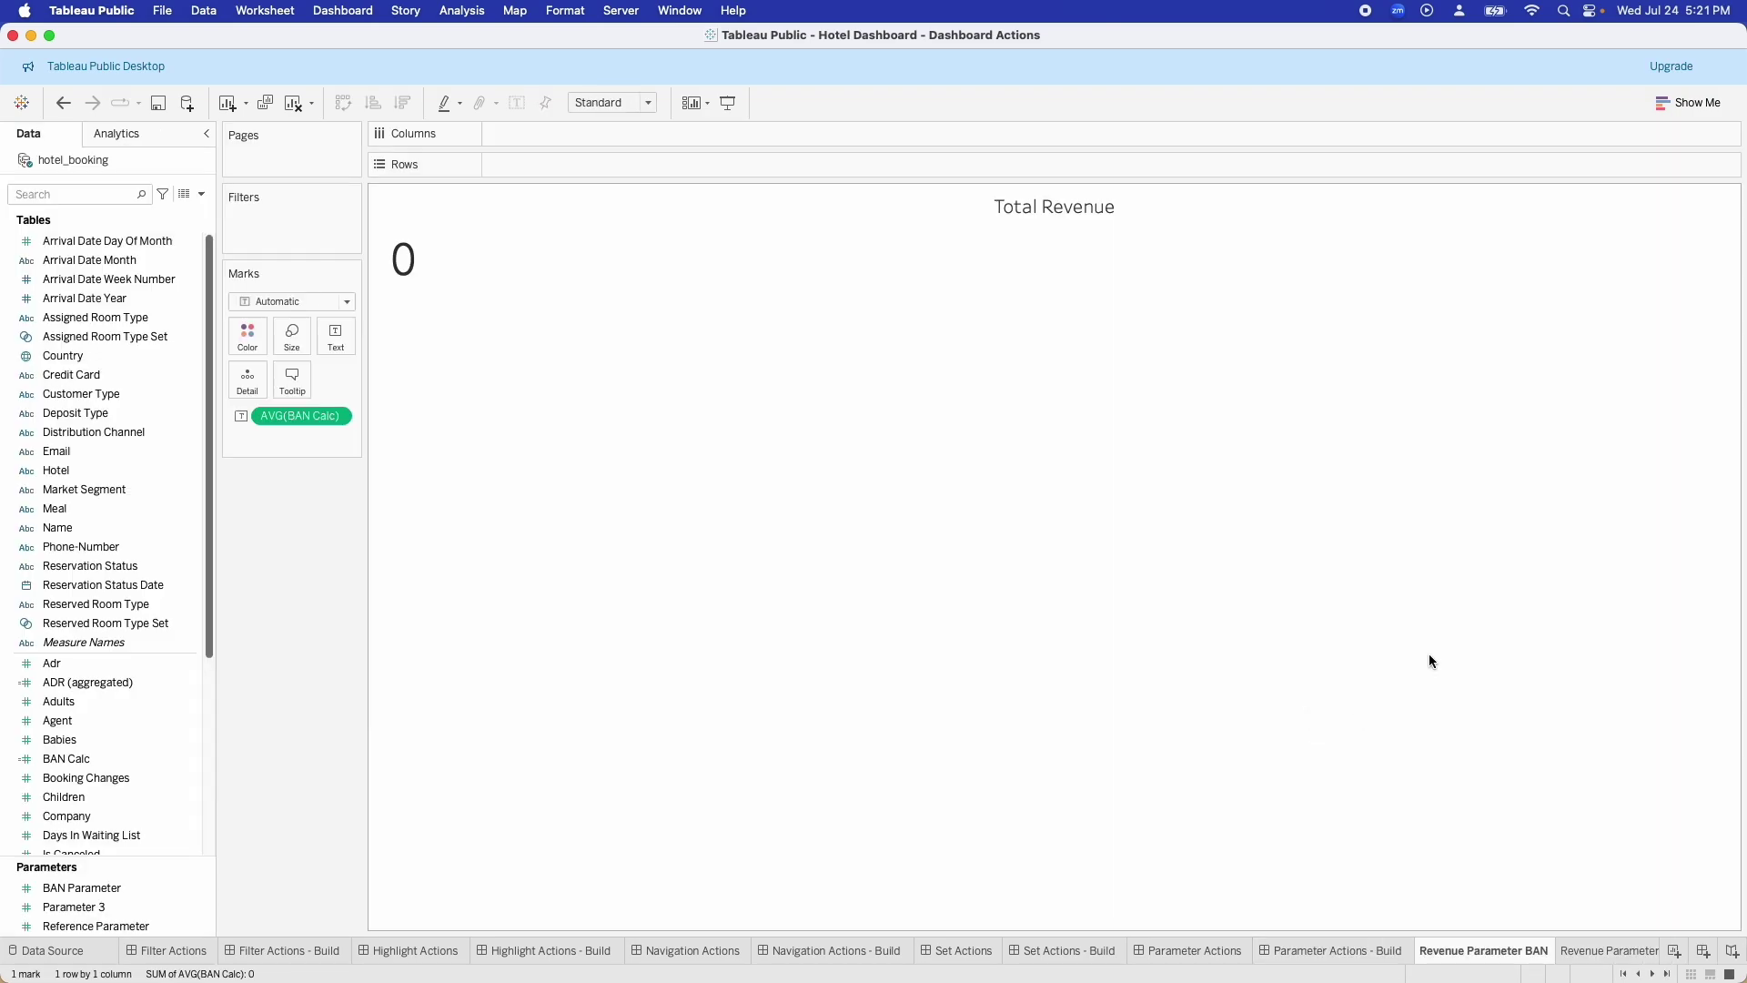
mouse_move(403, 267)
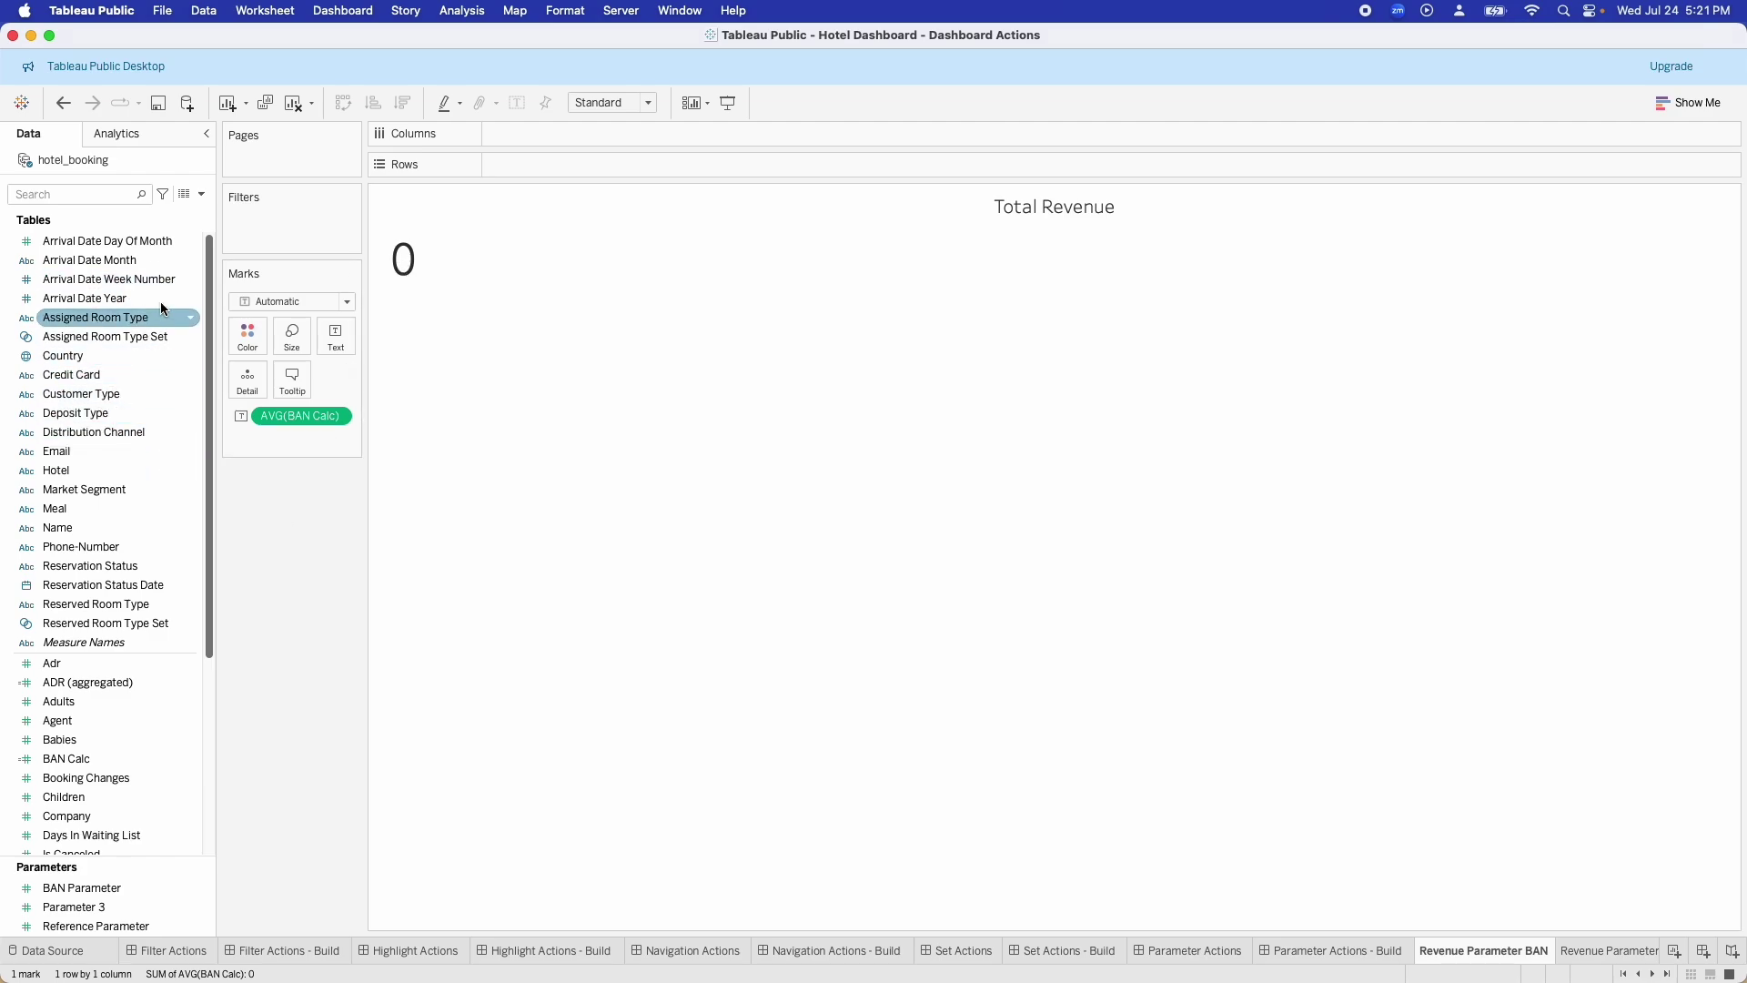
click(201, 194)
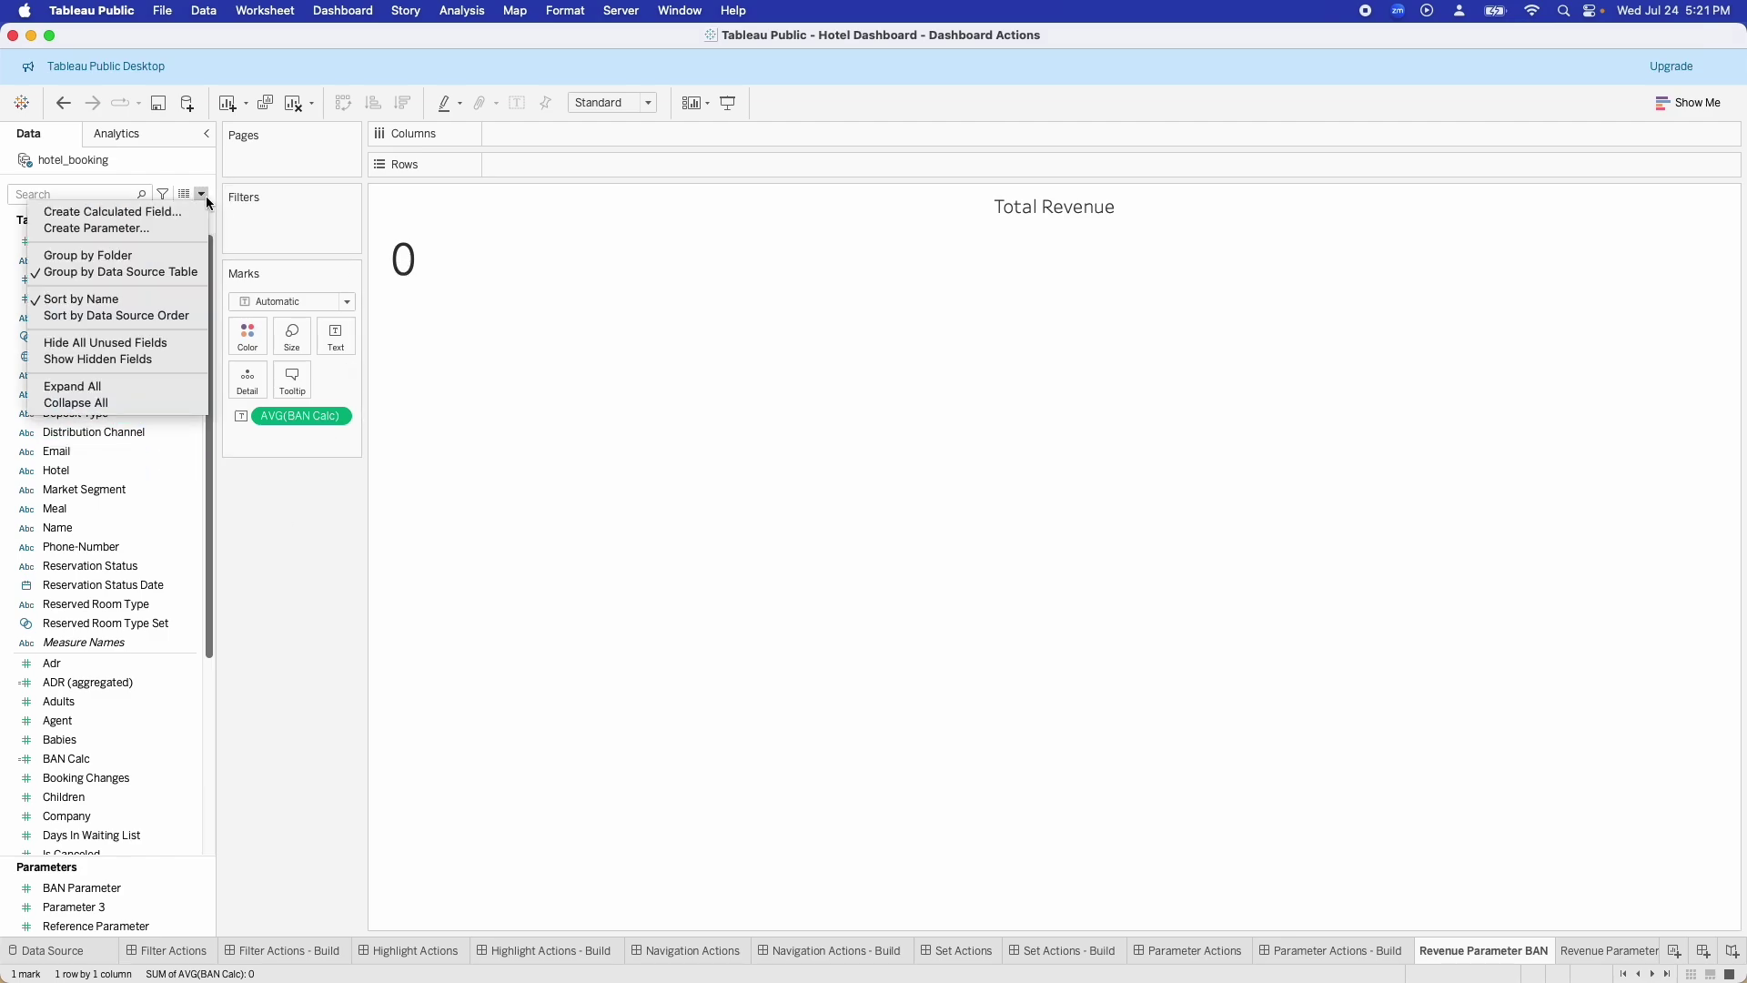
click(118, 227)
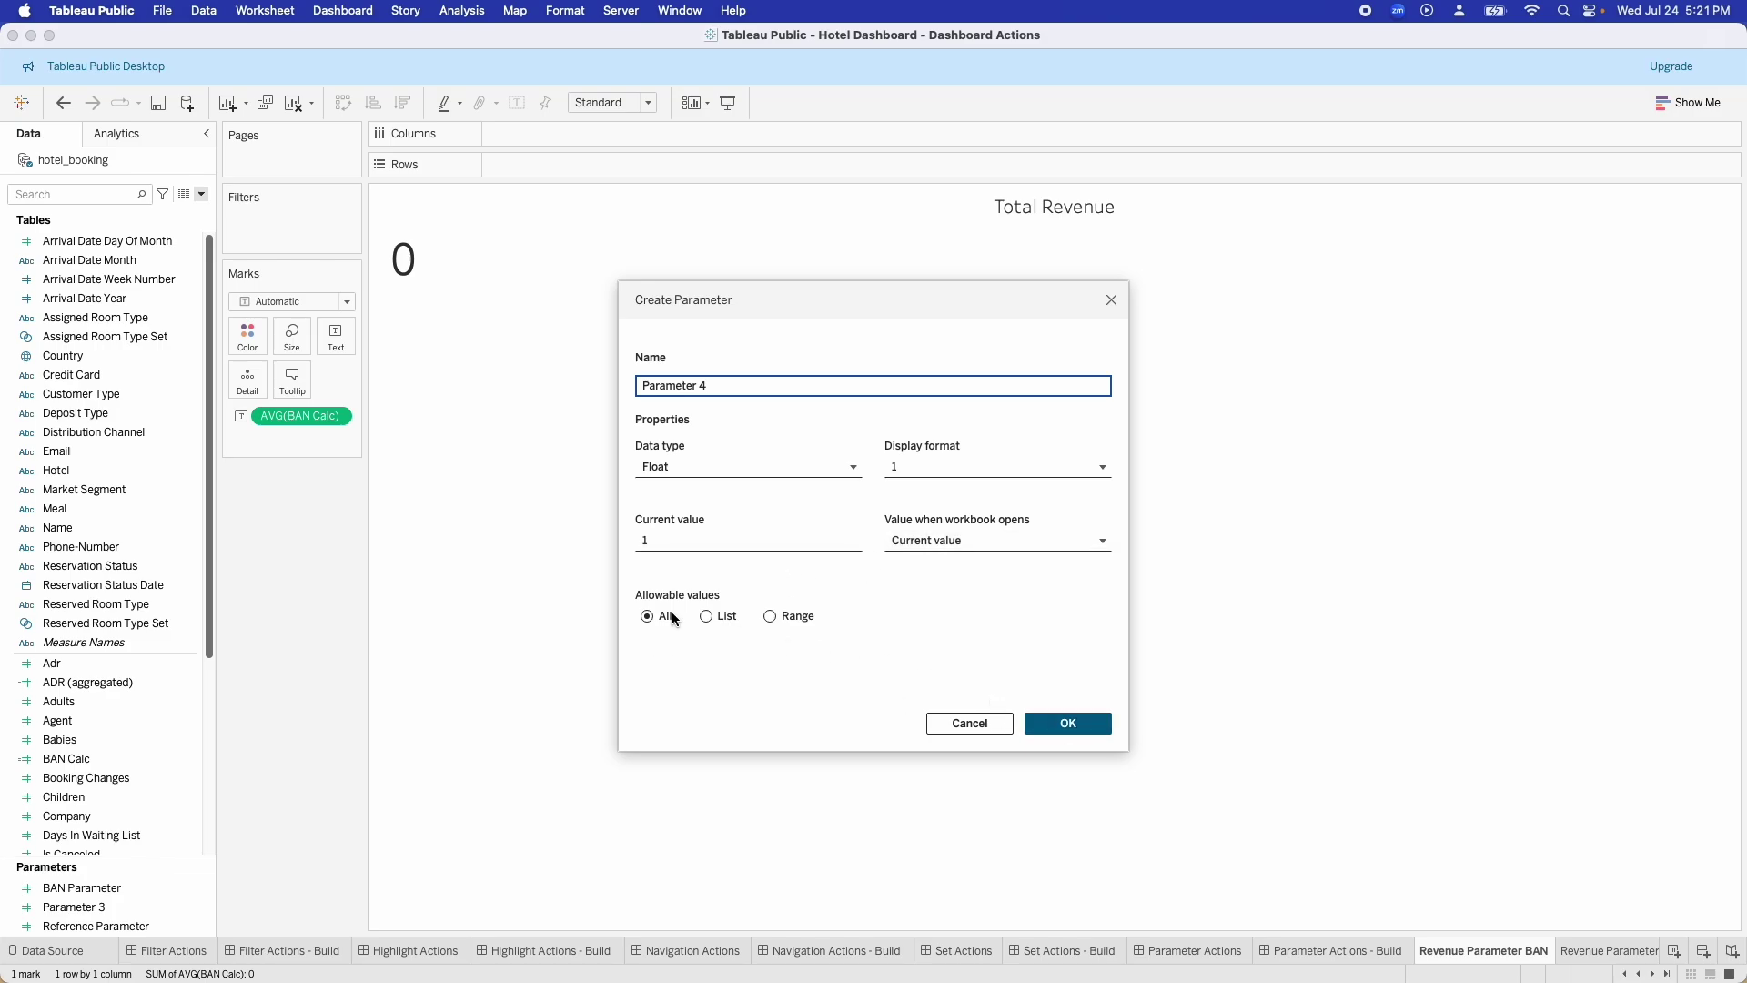
click(1082, 726)
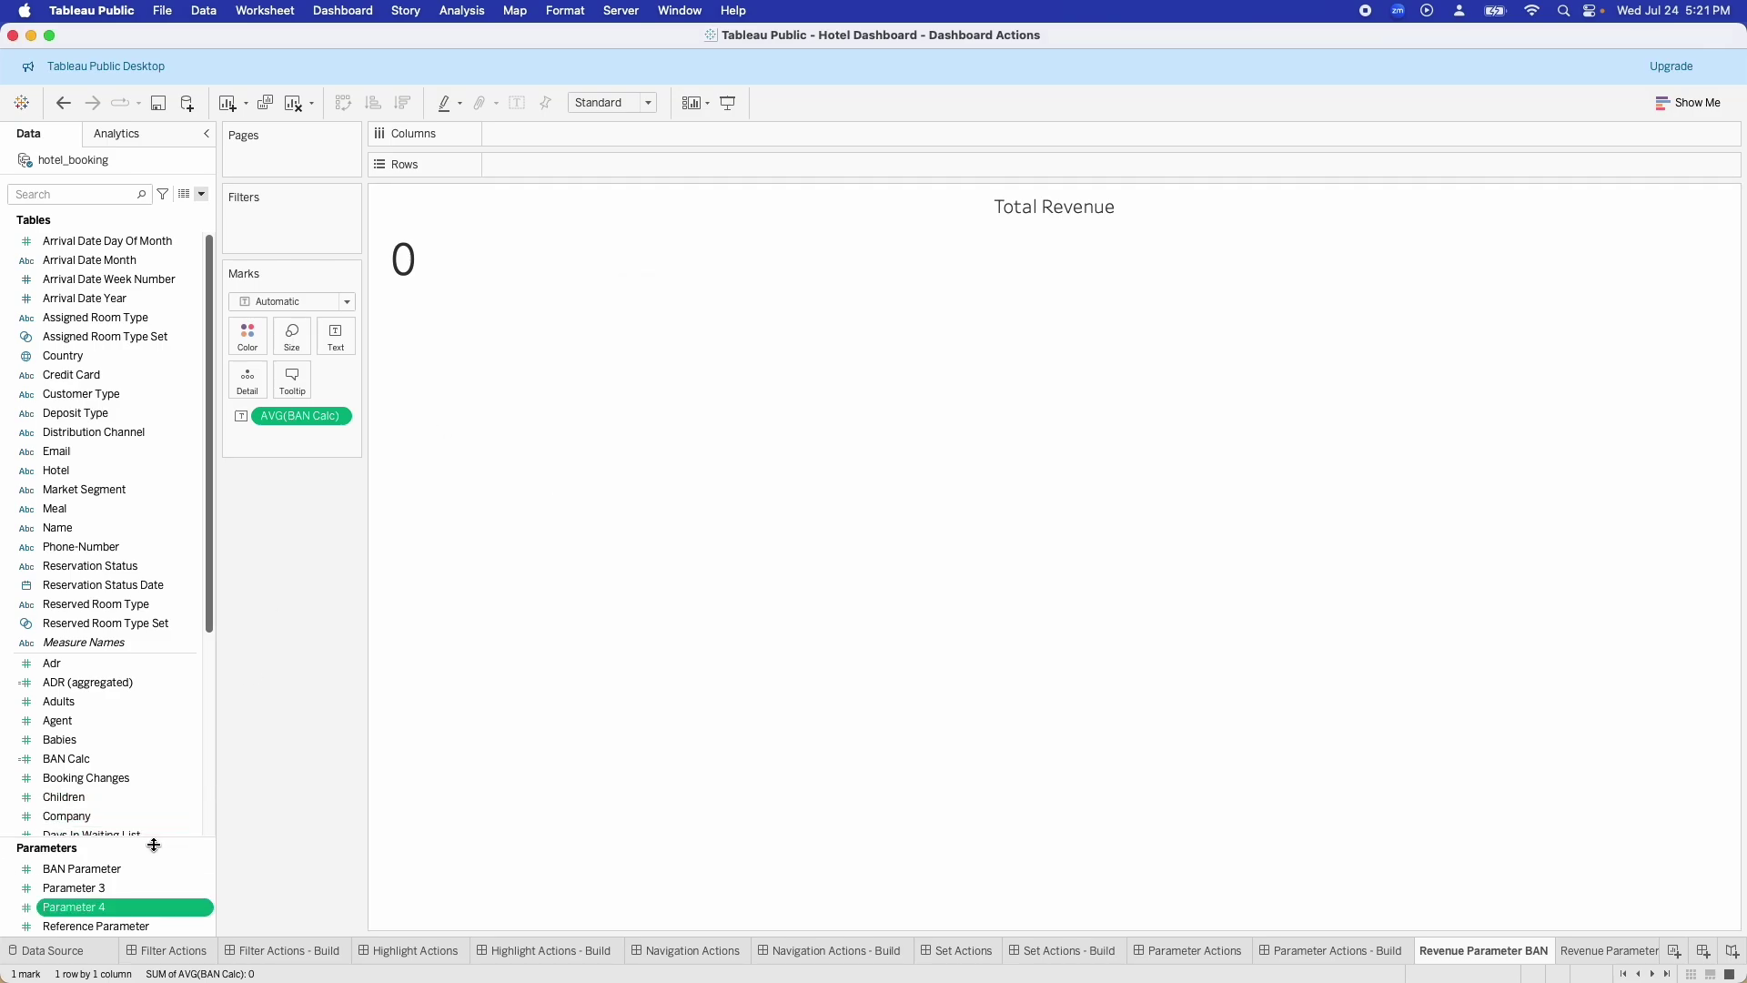
Step: Review the data type, display format, current value and allowable values of BAN Parameter, and close its settings
click(122, 870)
click(206, 869)
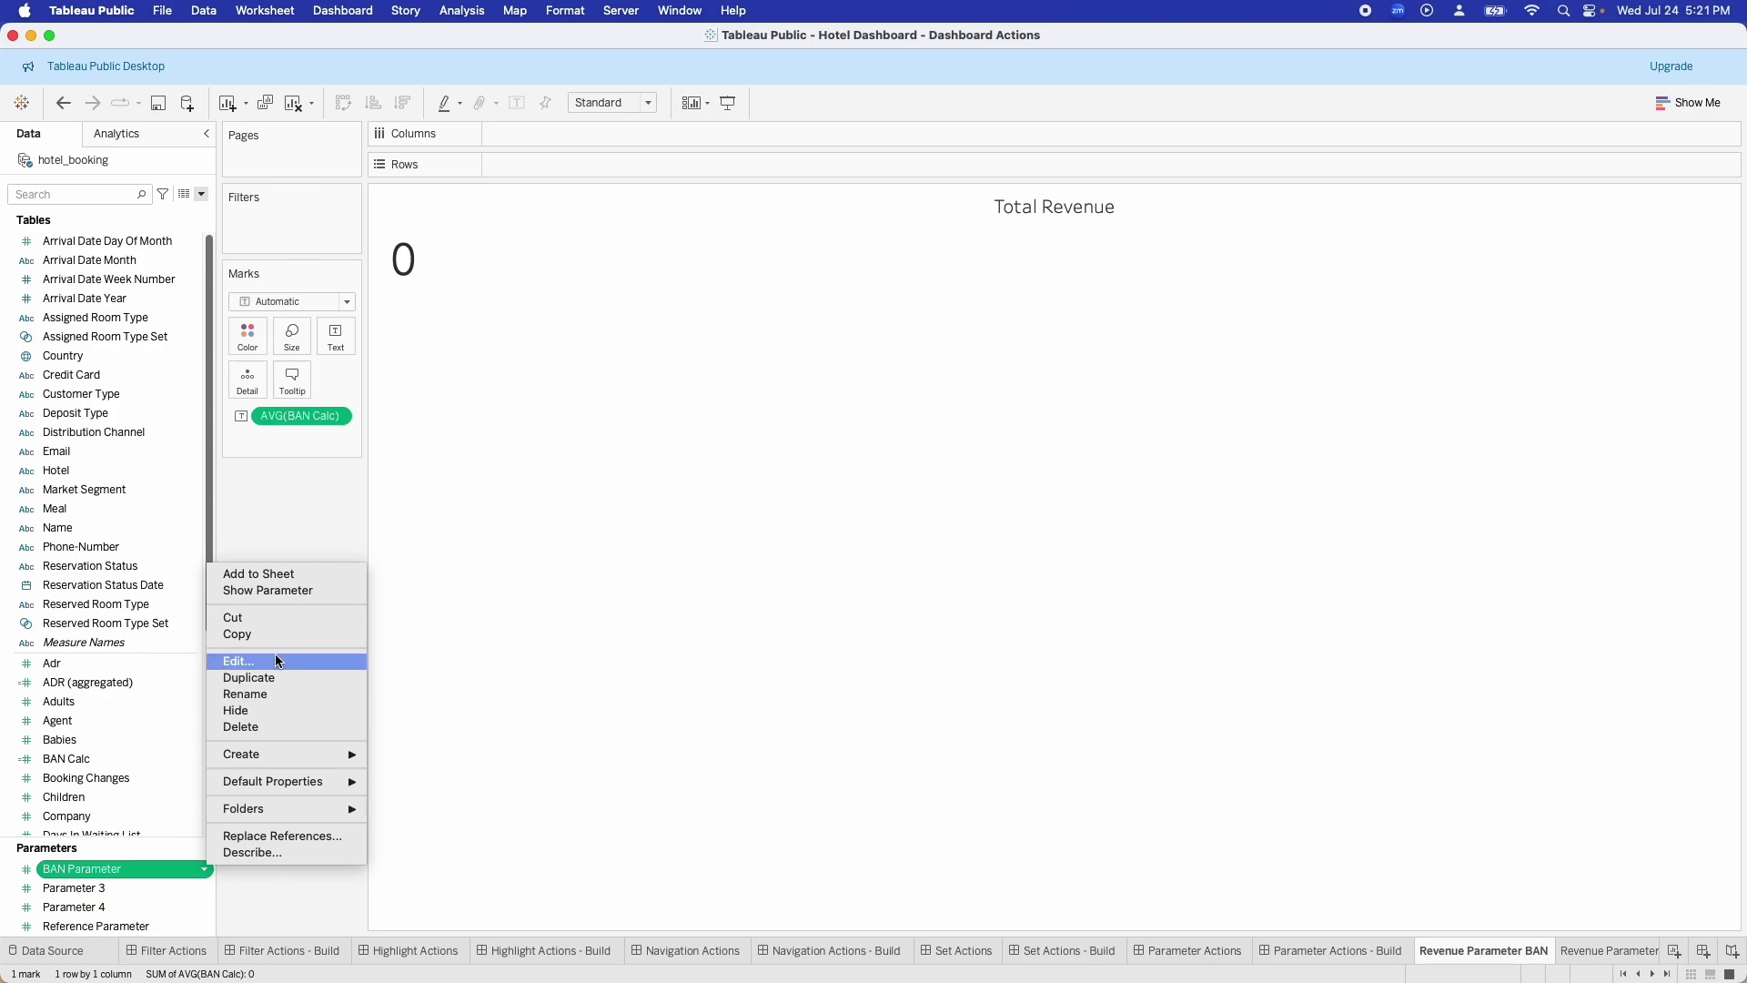
click(319, 659)
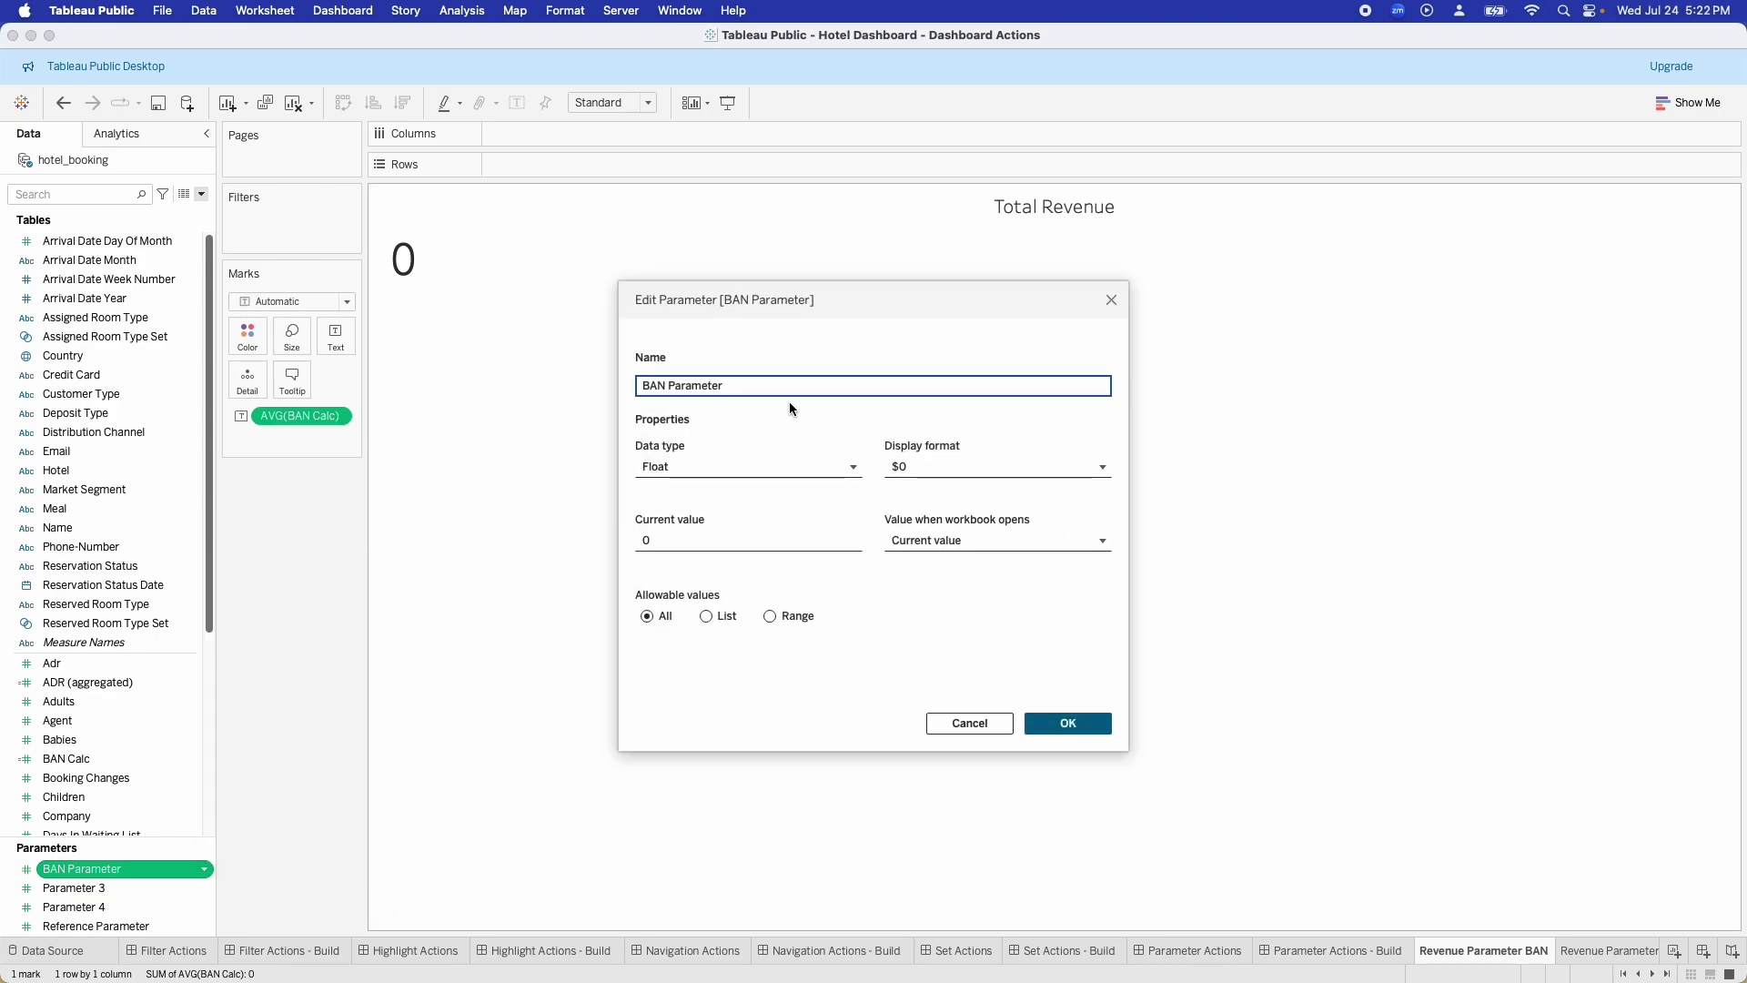
drag(923, 298, 915, 223)
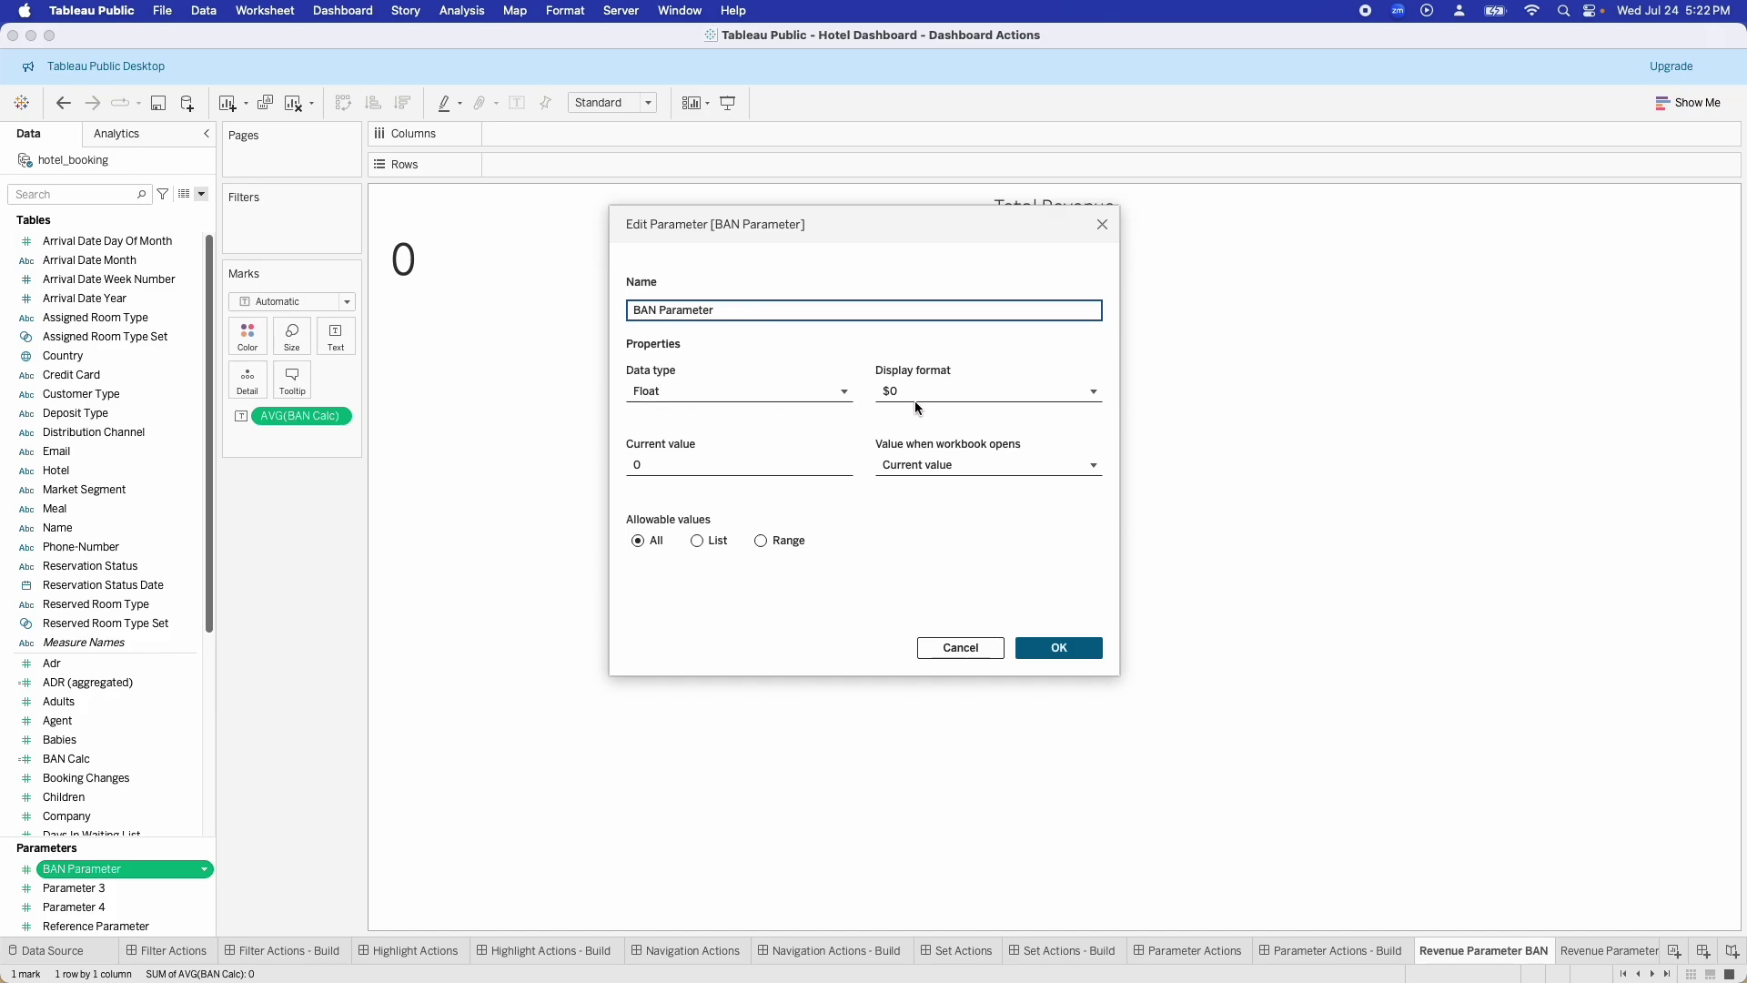
click(1044, 651)
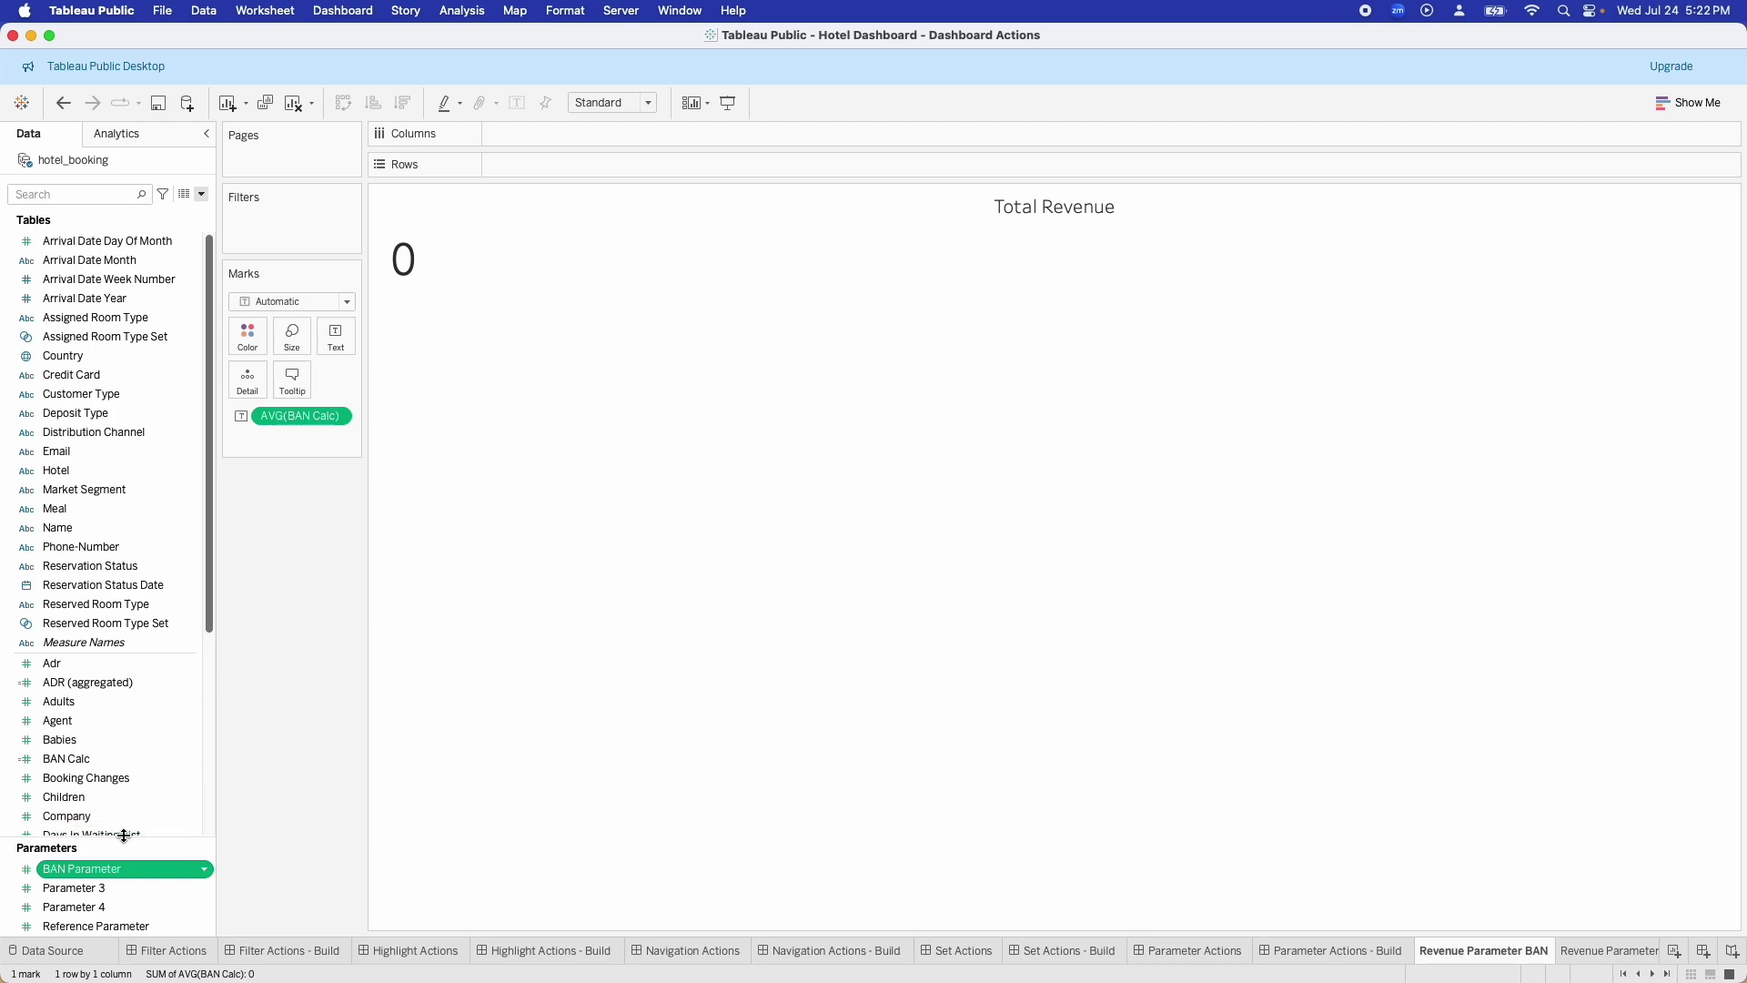
Step: Review the formula of the BAN Calc calculated field and its average placed as text on the Total Revenue worksheet
drag(134, 865, 128, 925)
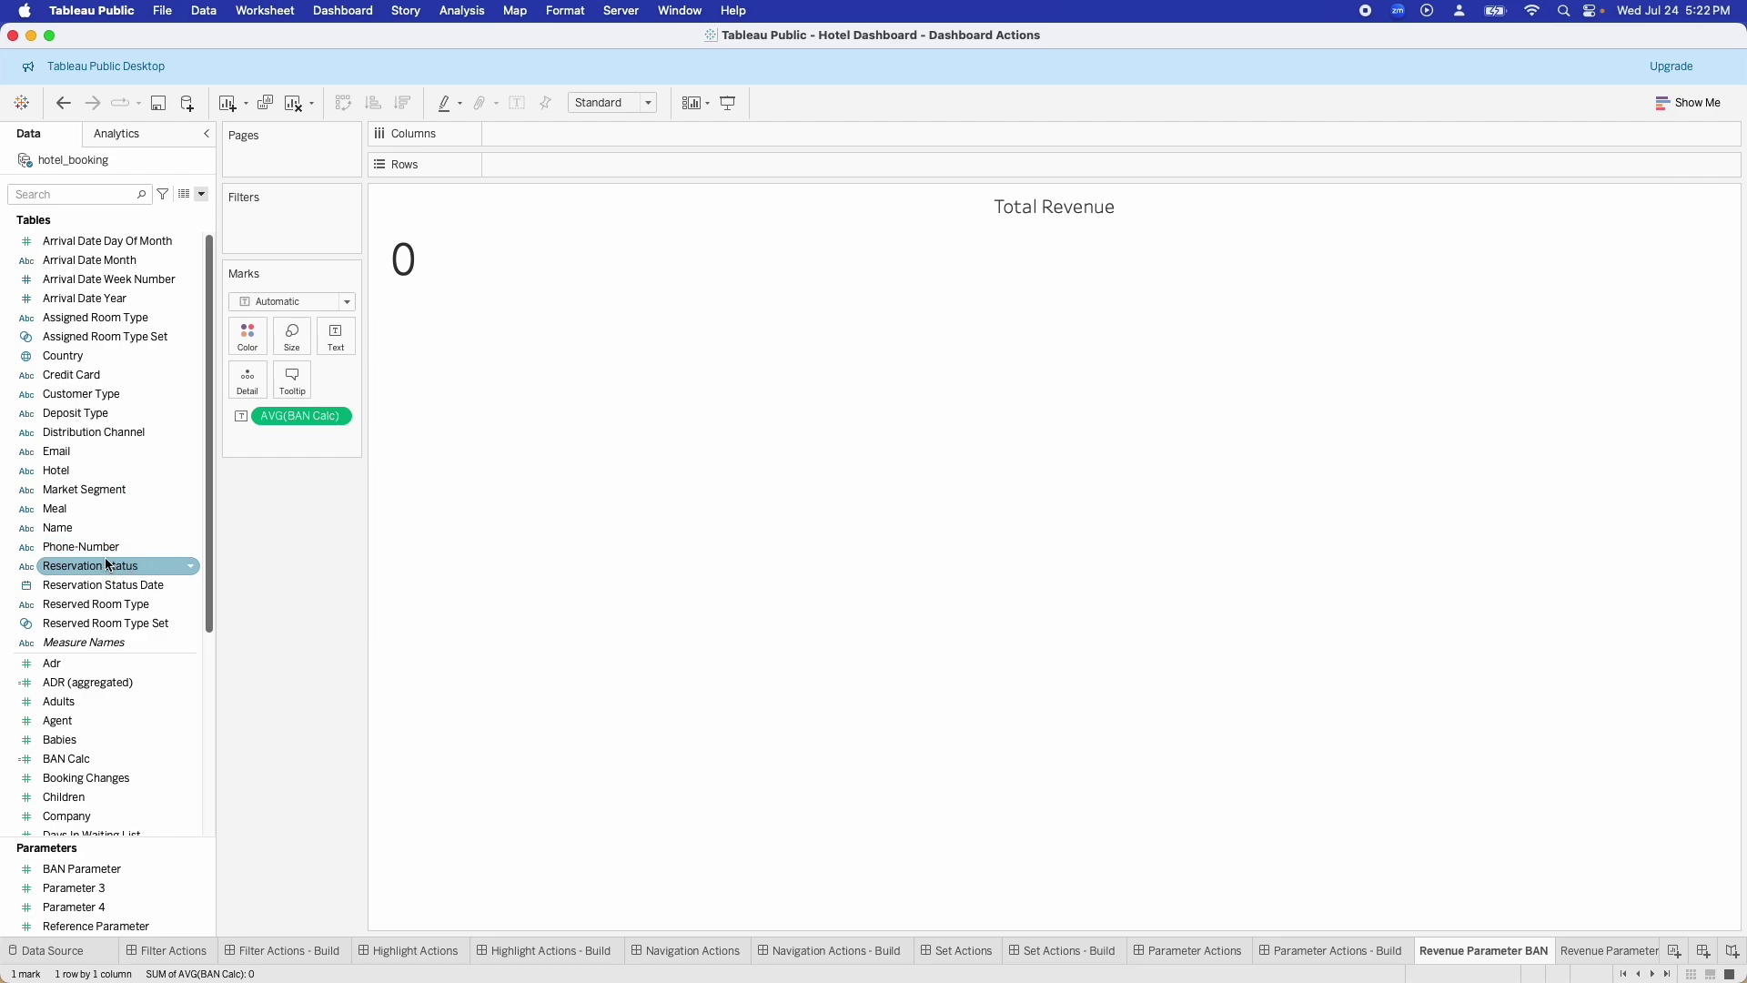
scroll(95, 401, down, 6)
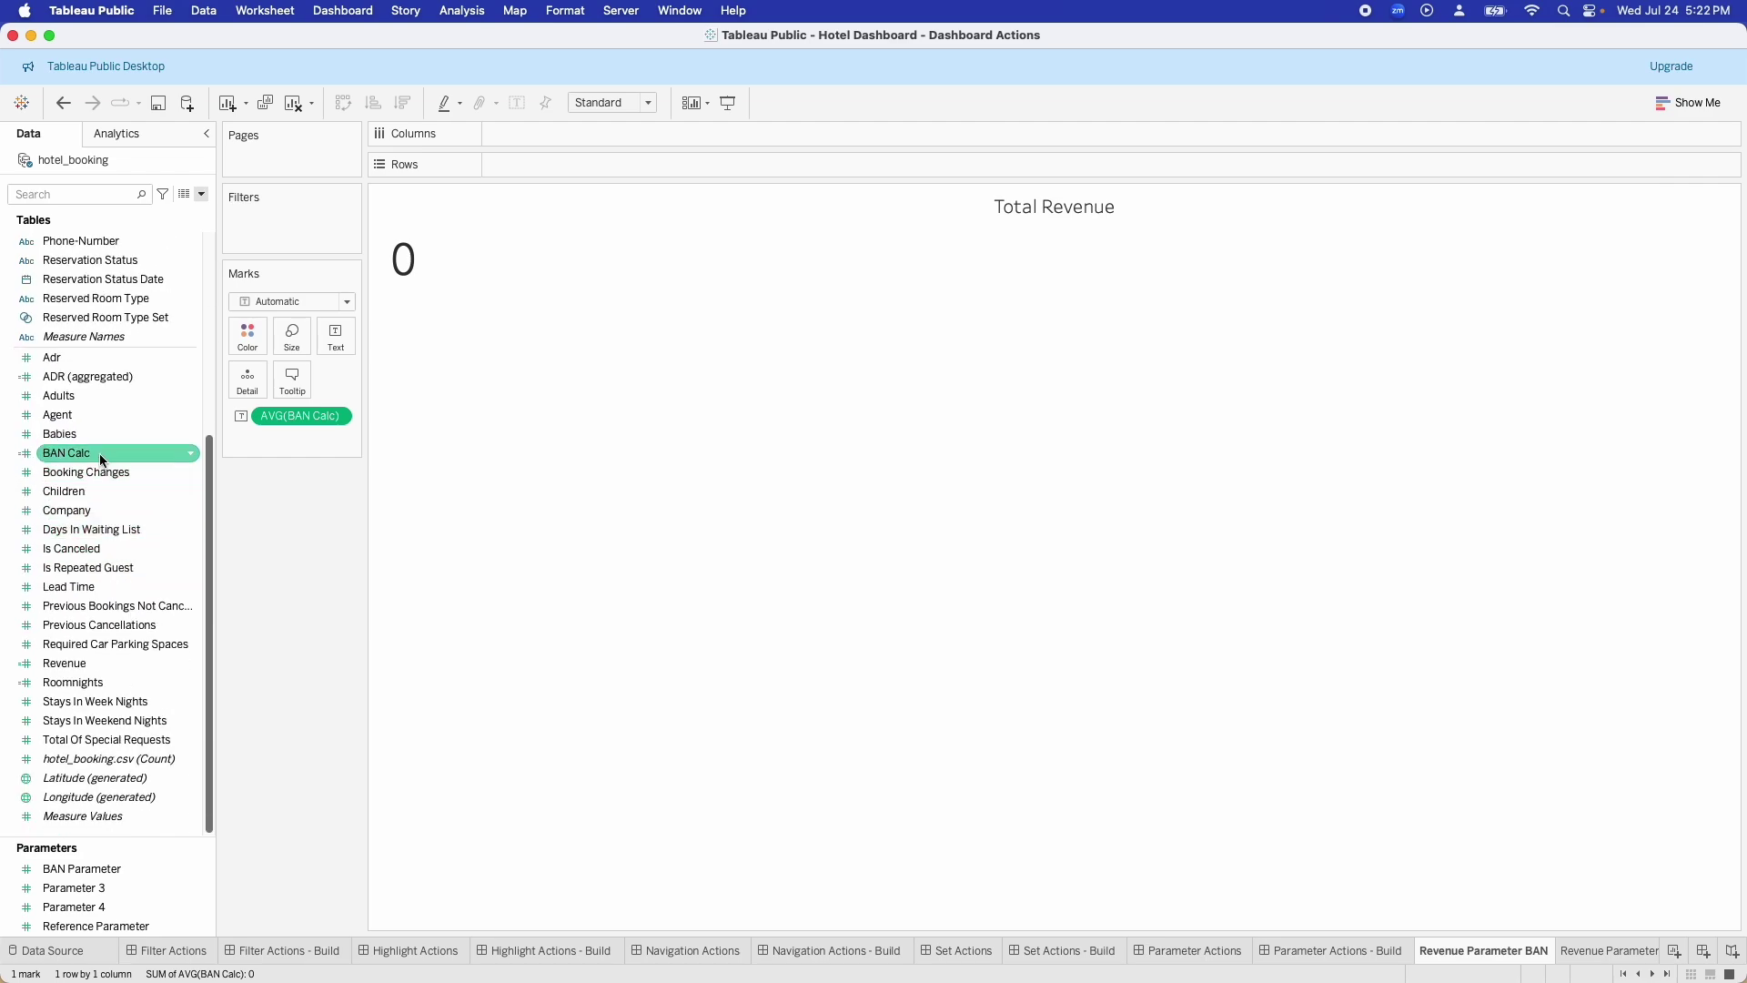
click(95, 454)
click(192, 460)
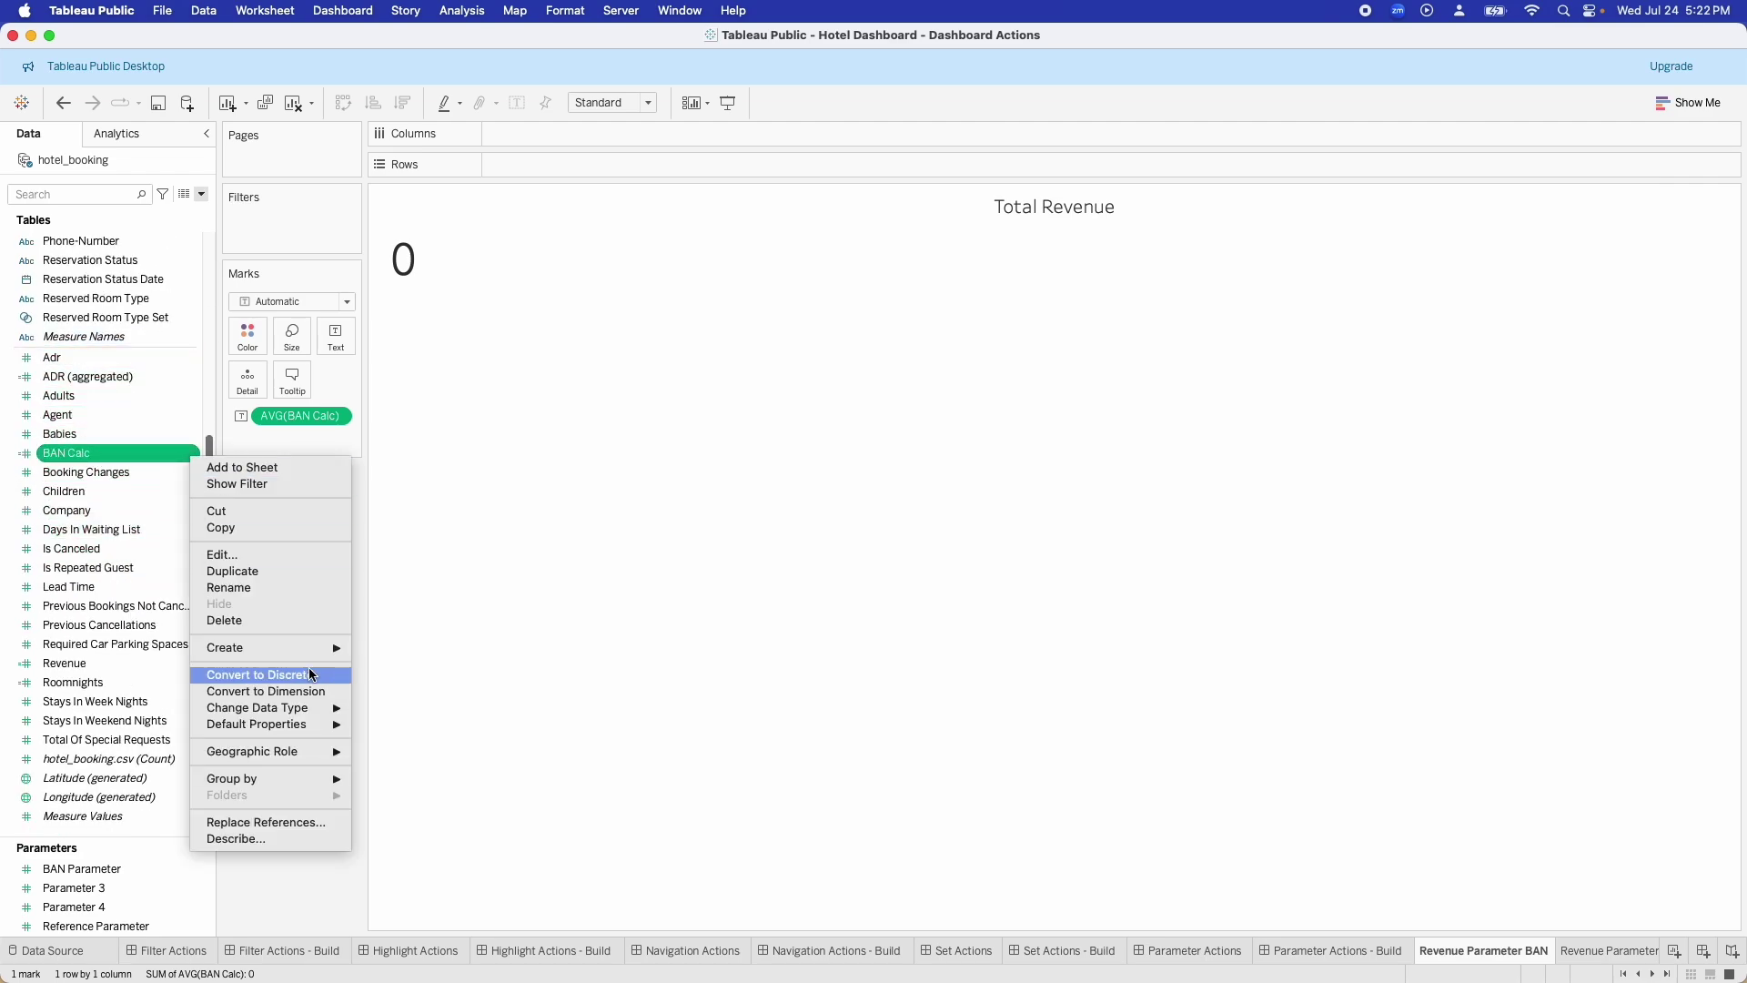
click(380, 566)
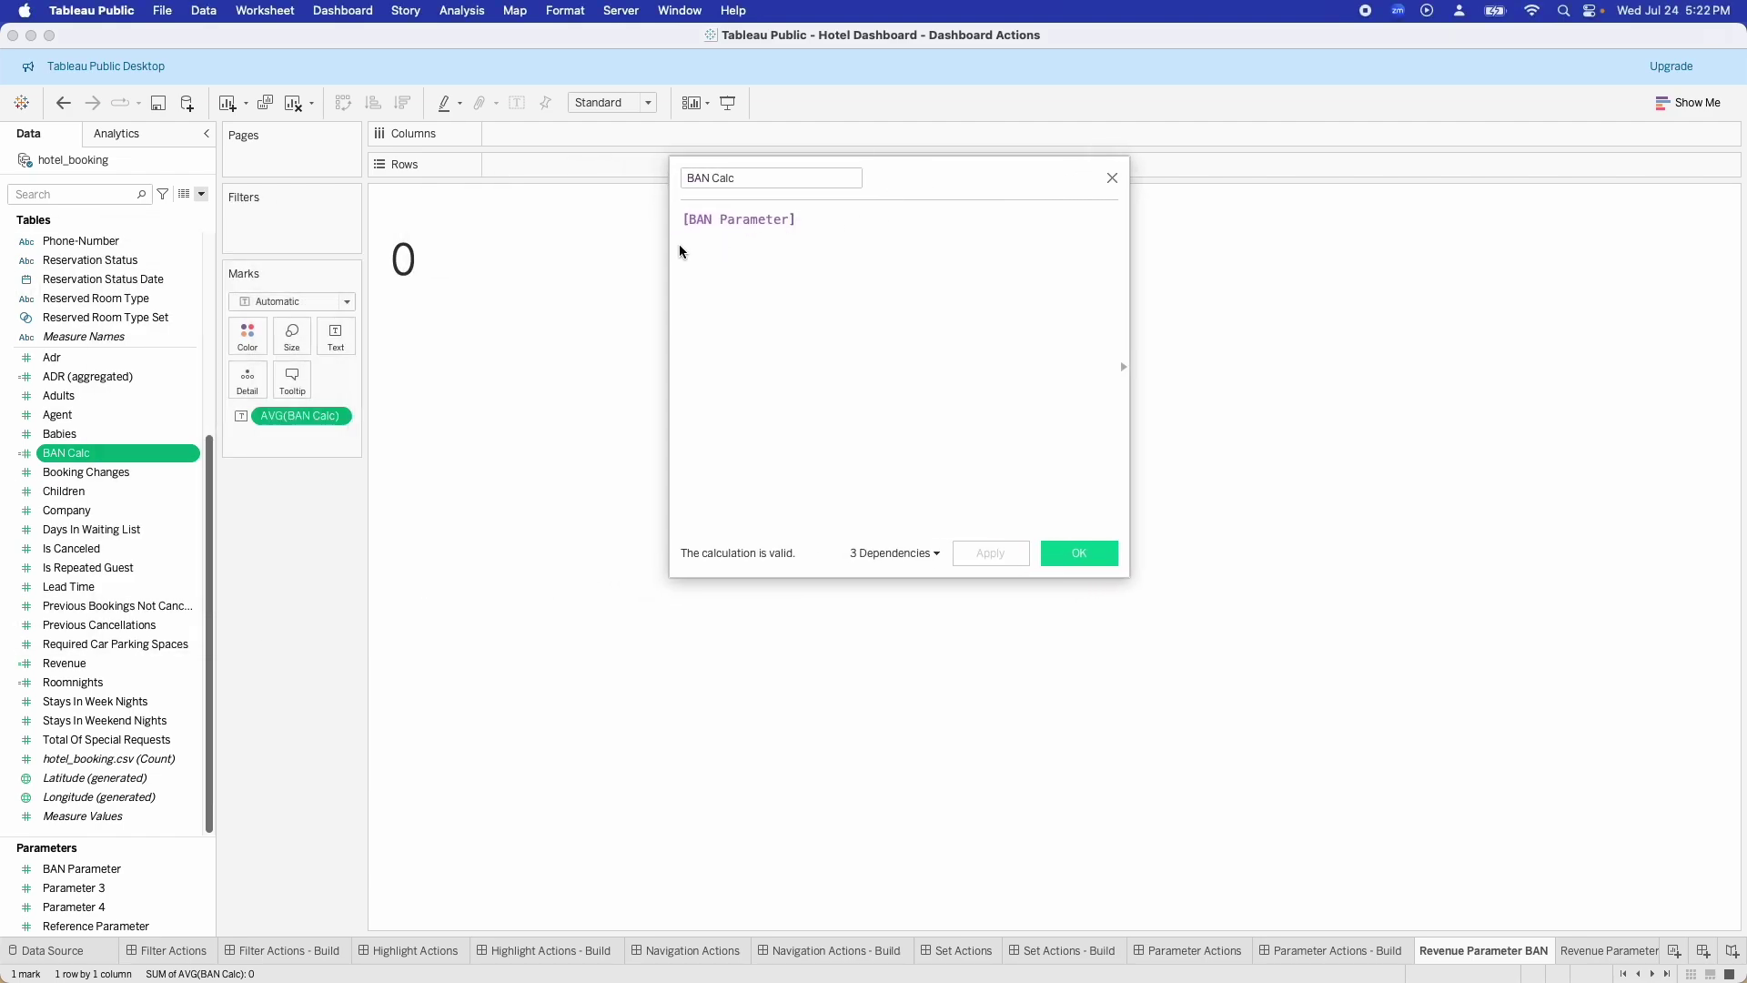
click(754, 181)
click(1079, 554)
drag(118, 453, 84, 441)
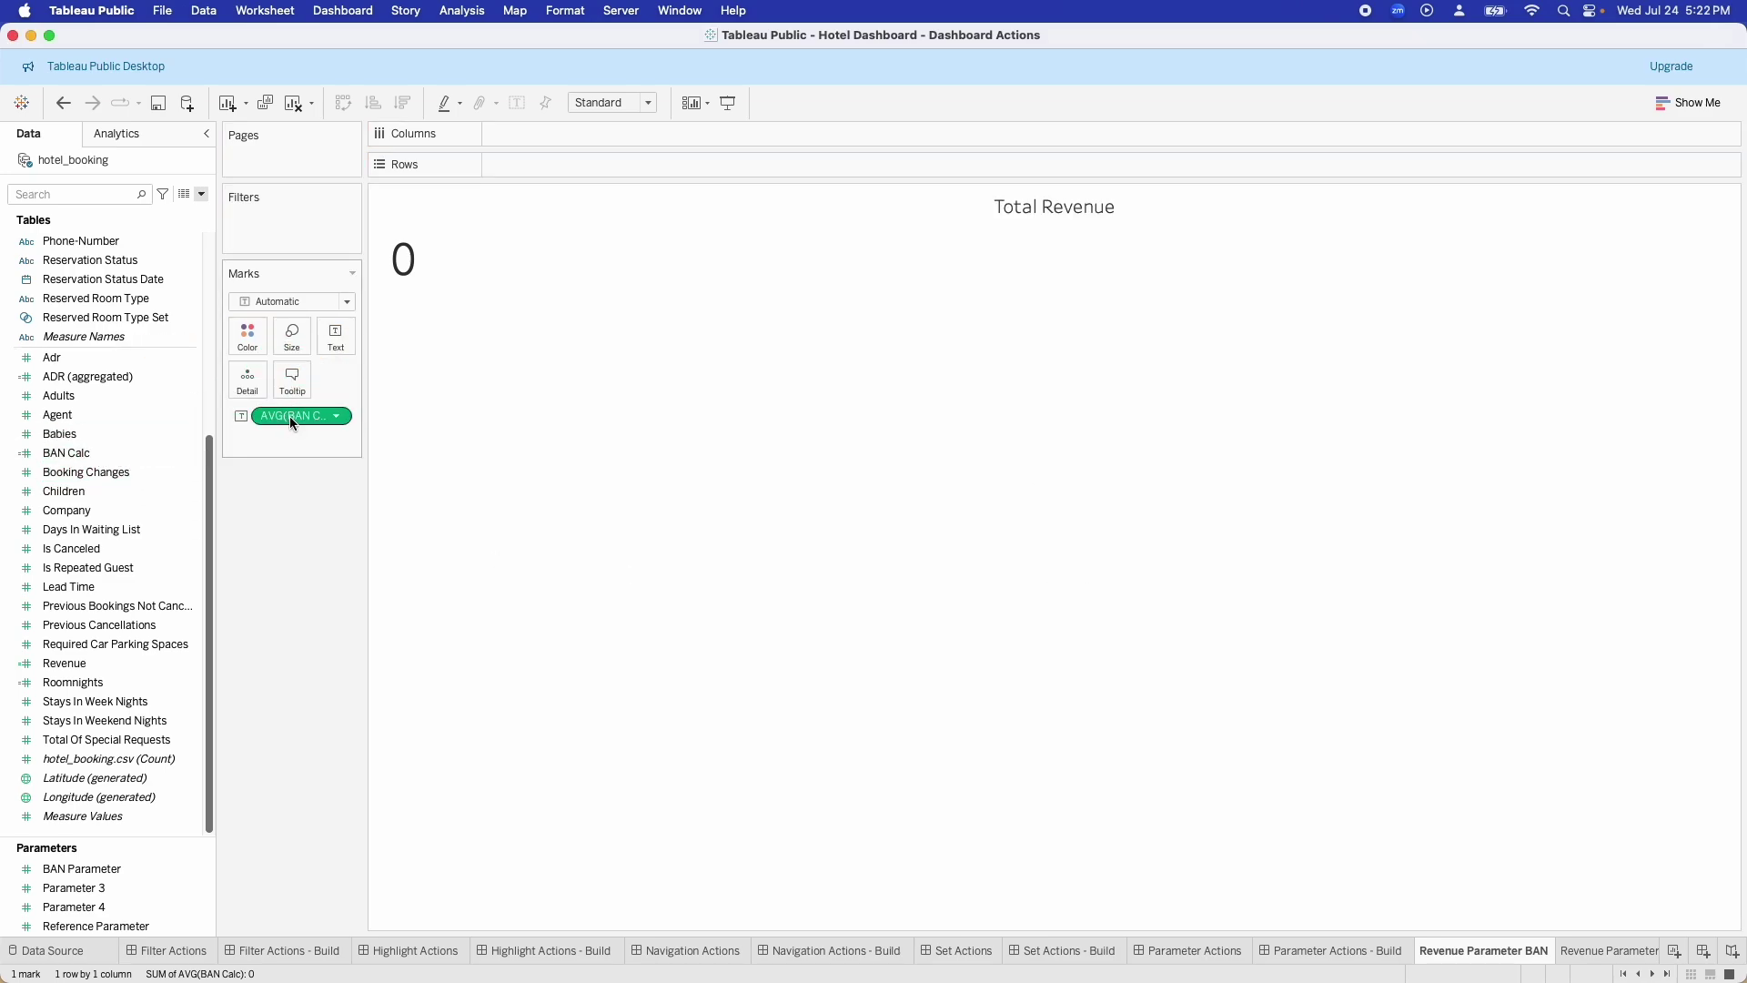
mouse_move(408, 258)
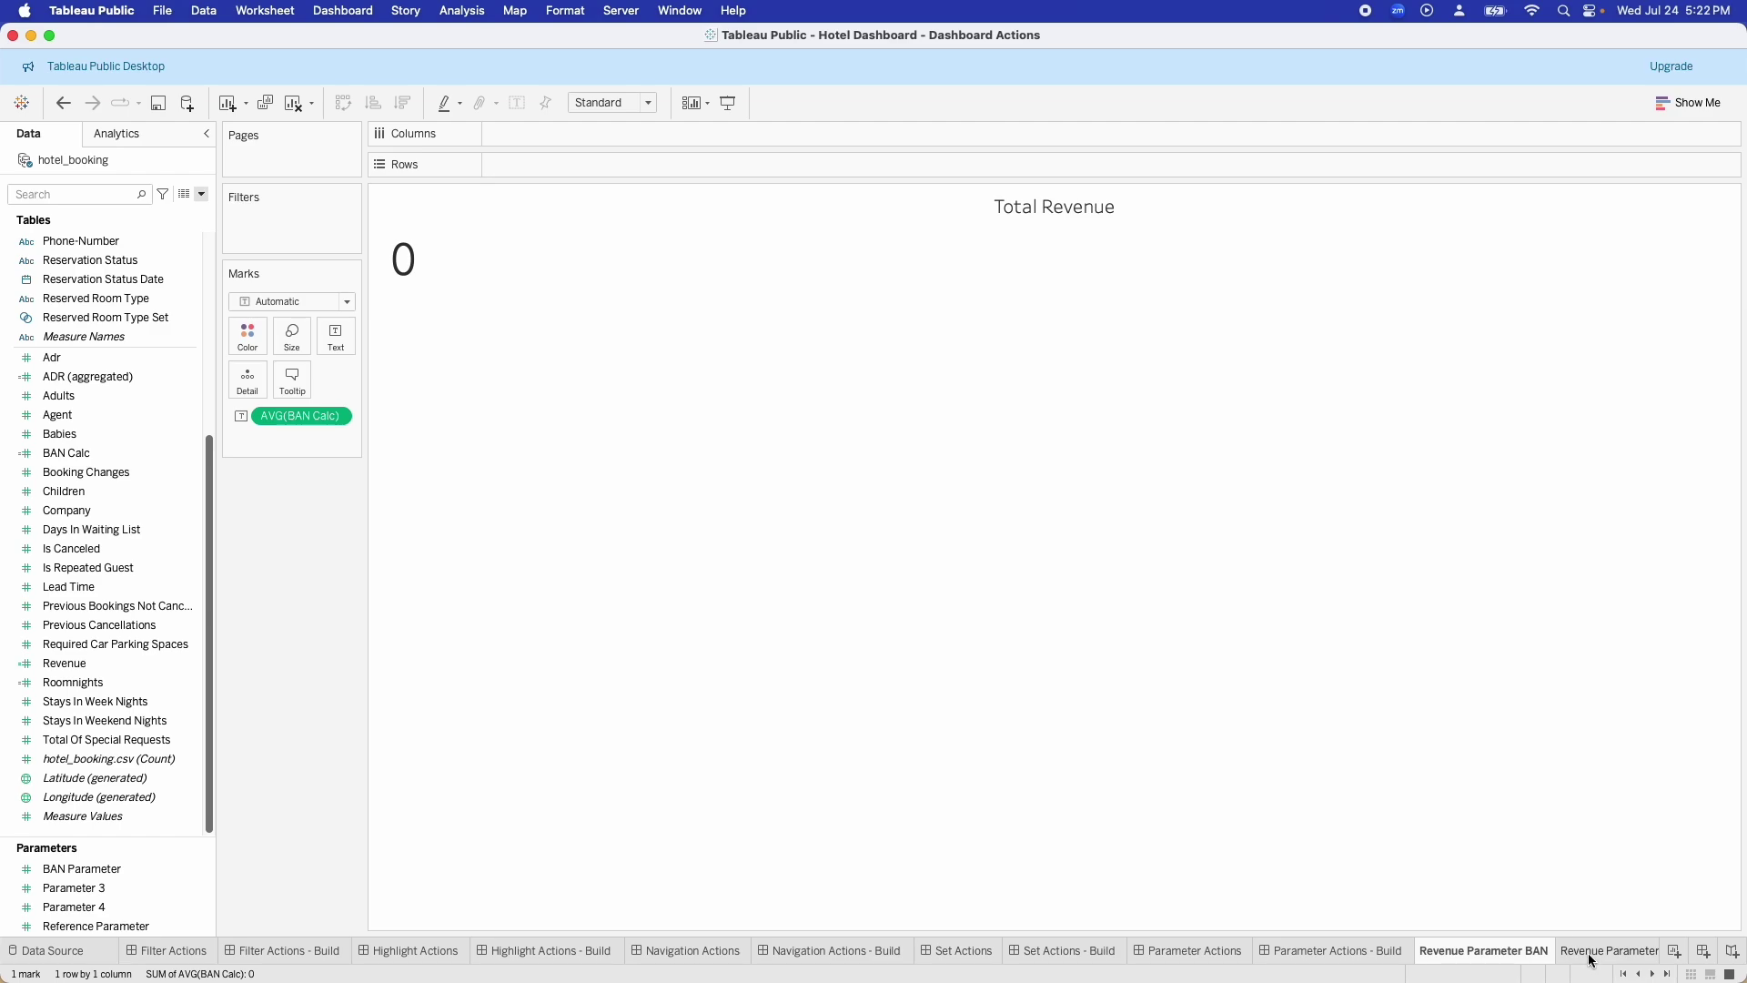
Step: On the Parameter Actions - Build dashboard, select February through June and October 2016 in Parameter Action Example 2 to check Total Revenue, and clear the selection
click(1376, 952)
click(1395, 633)
drag(921, 382, 1106, 495)
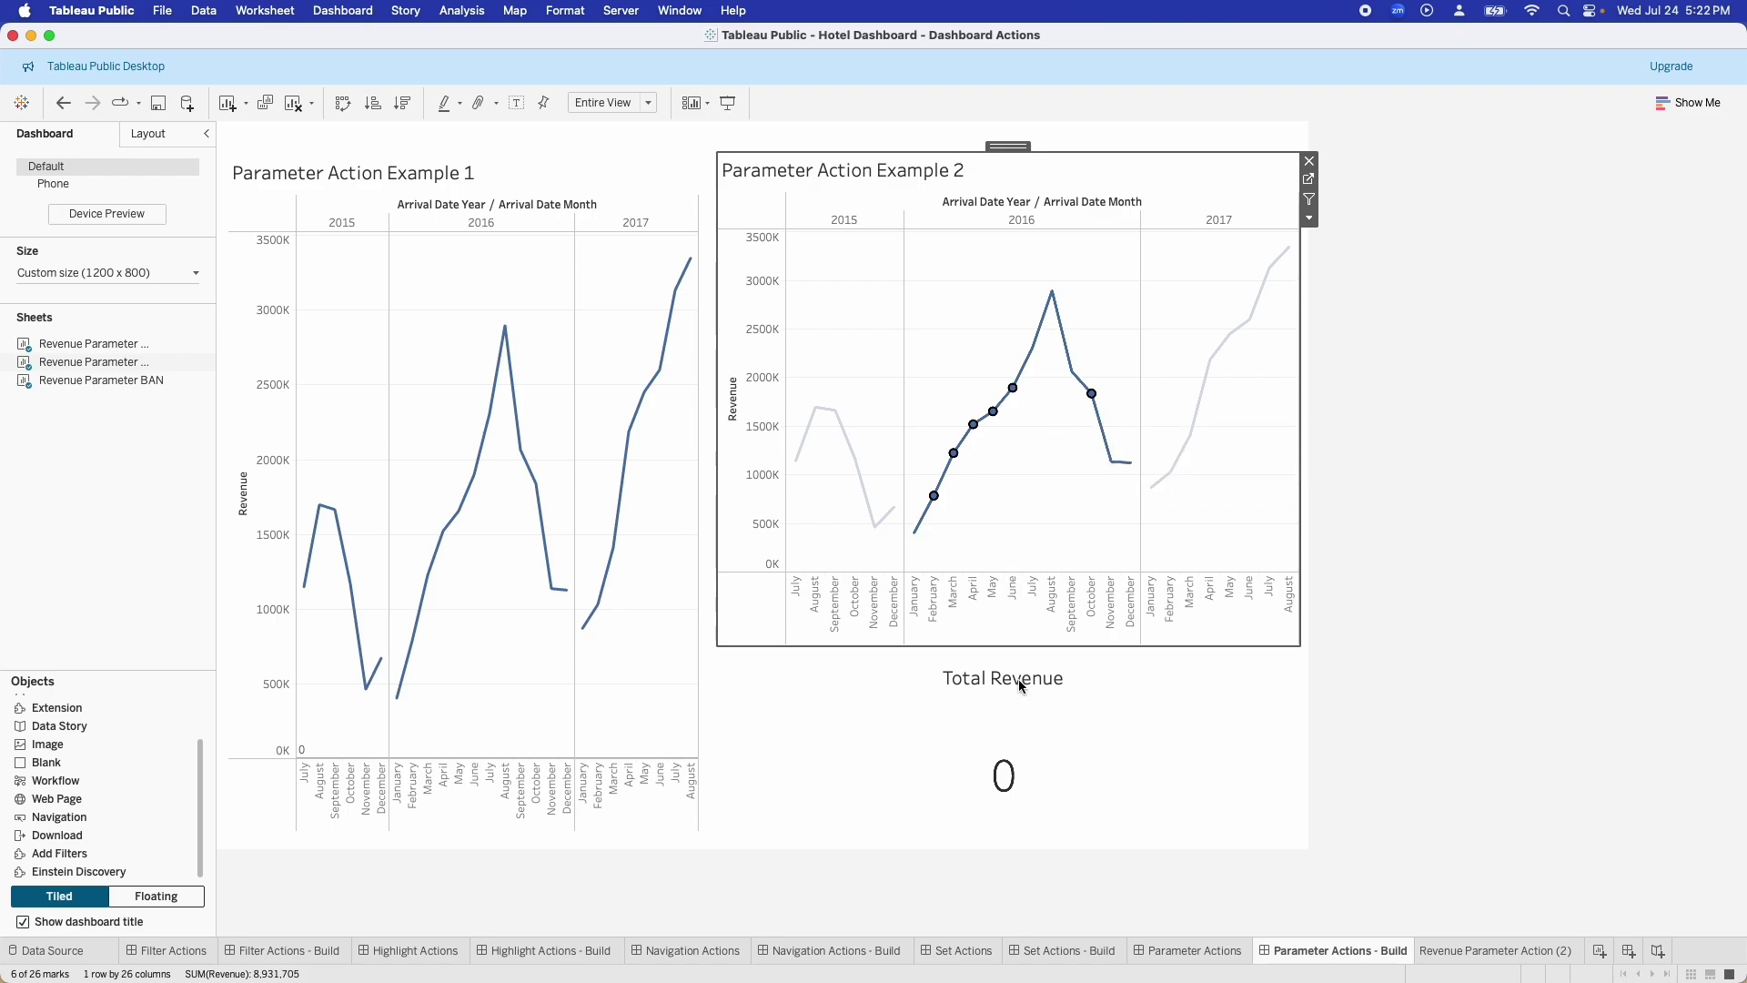
click(1035, 450)
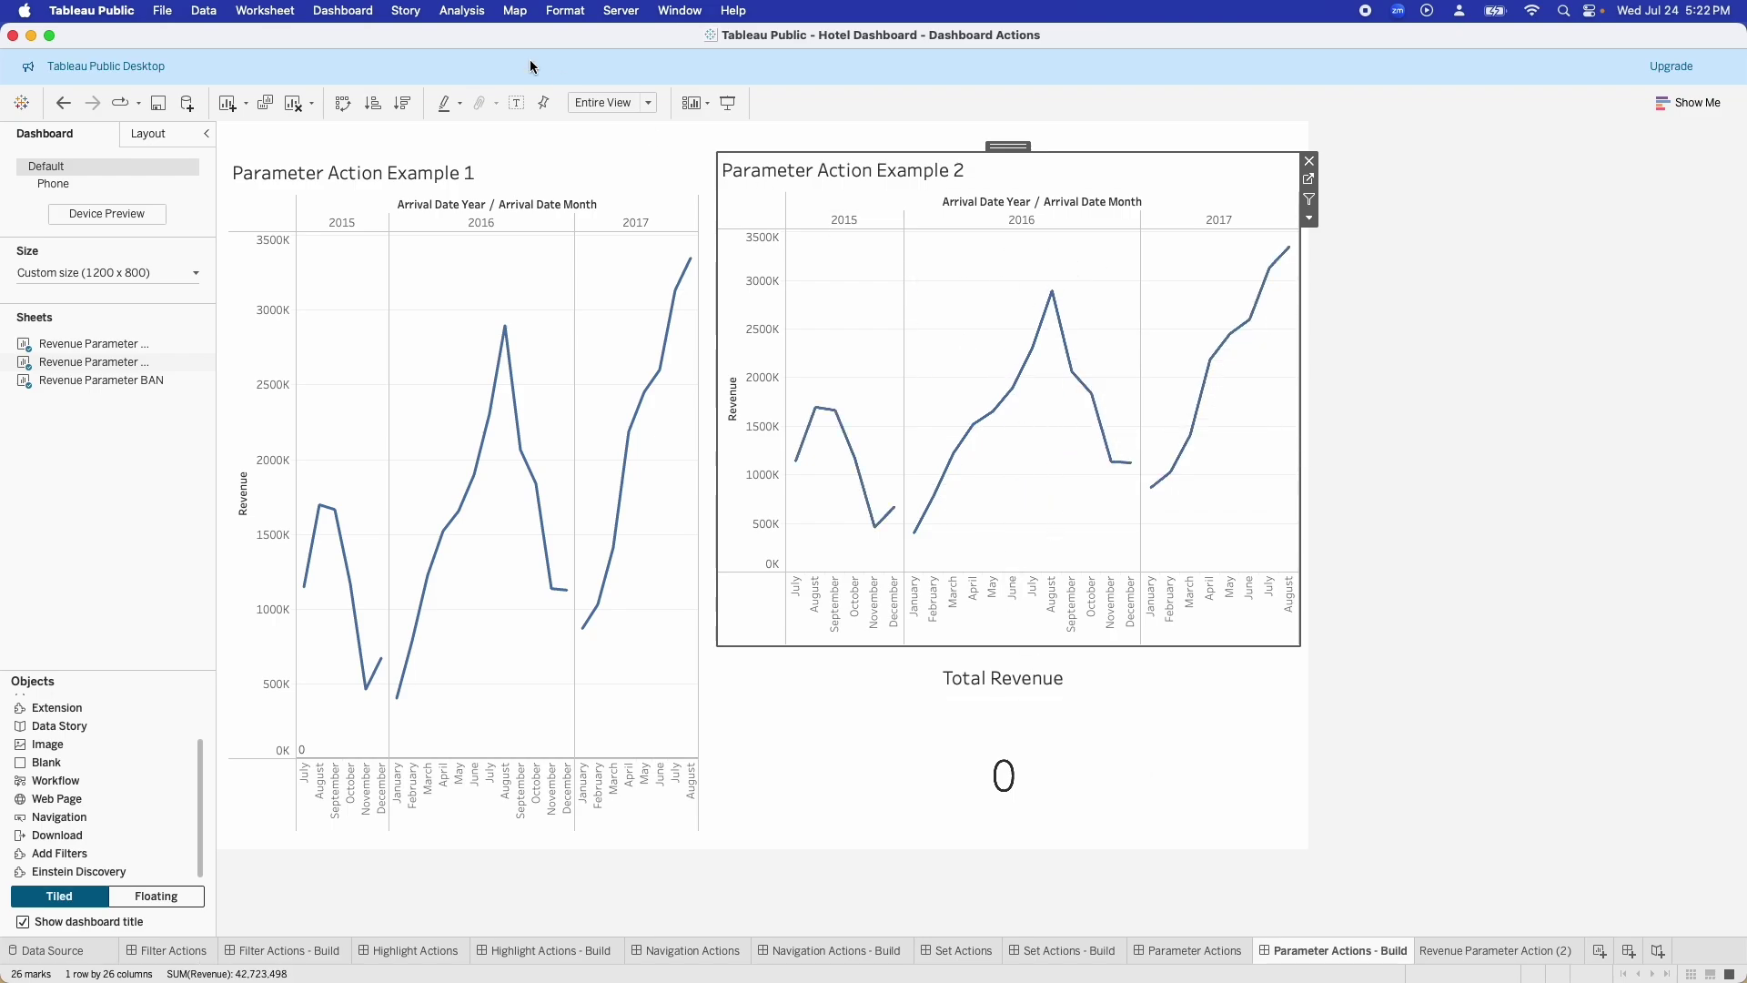
Step: Add a change parameter action for this dashboard with only Revenue Parameter Action Driver as its source sheet
click(343, 11)
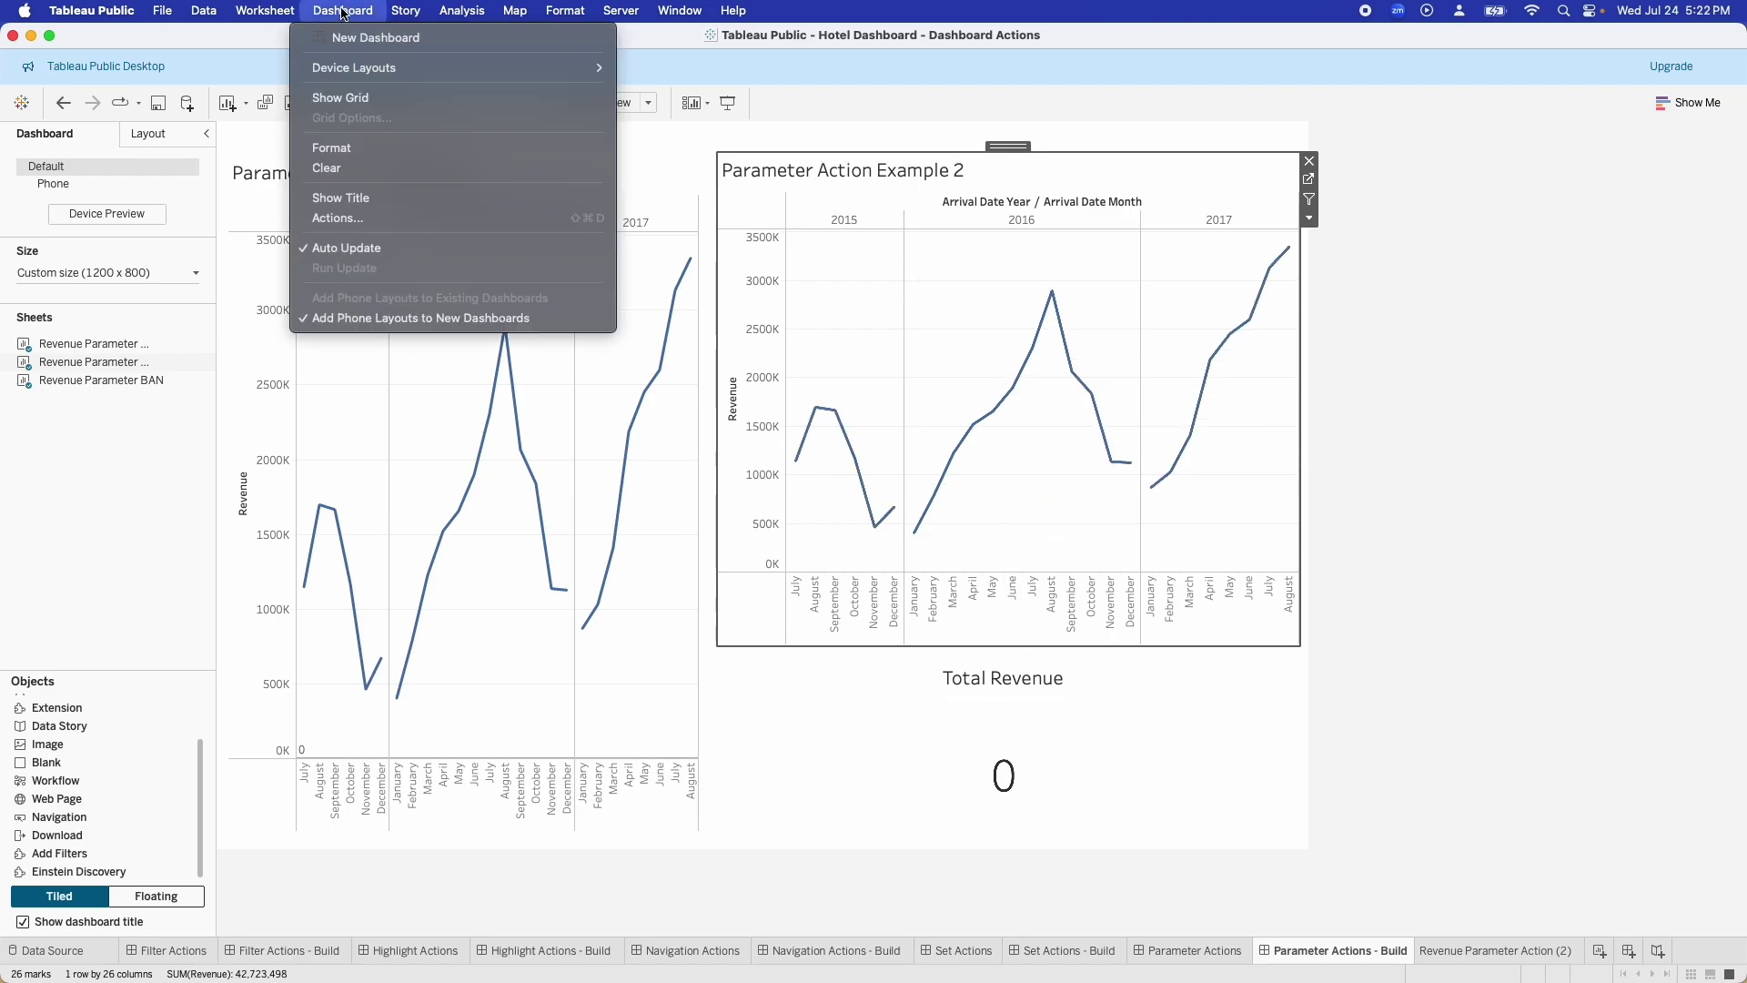
click(346, 217)
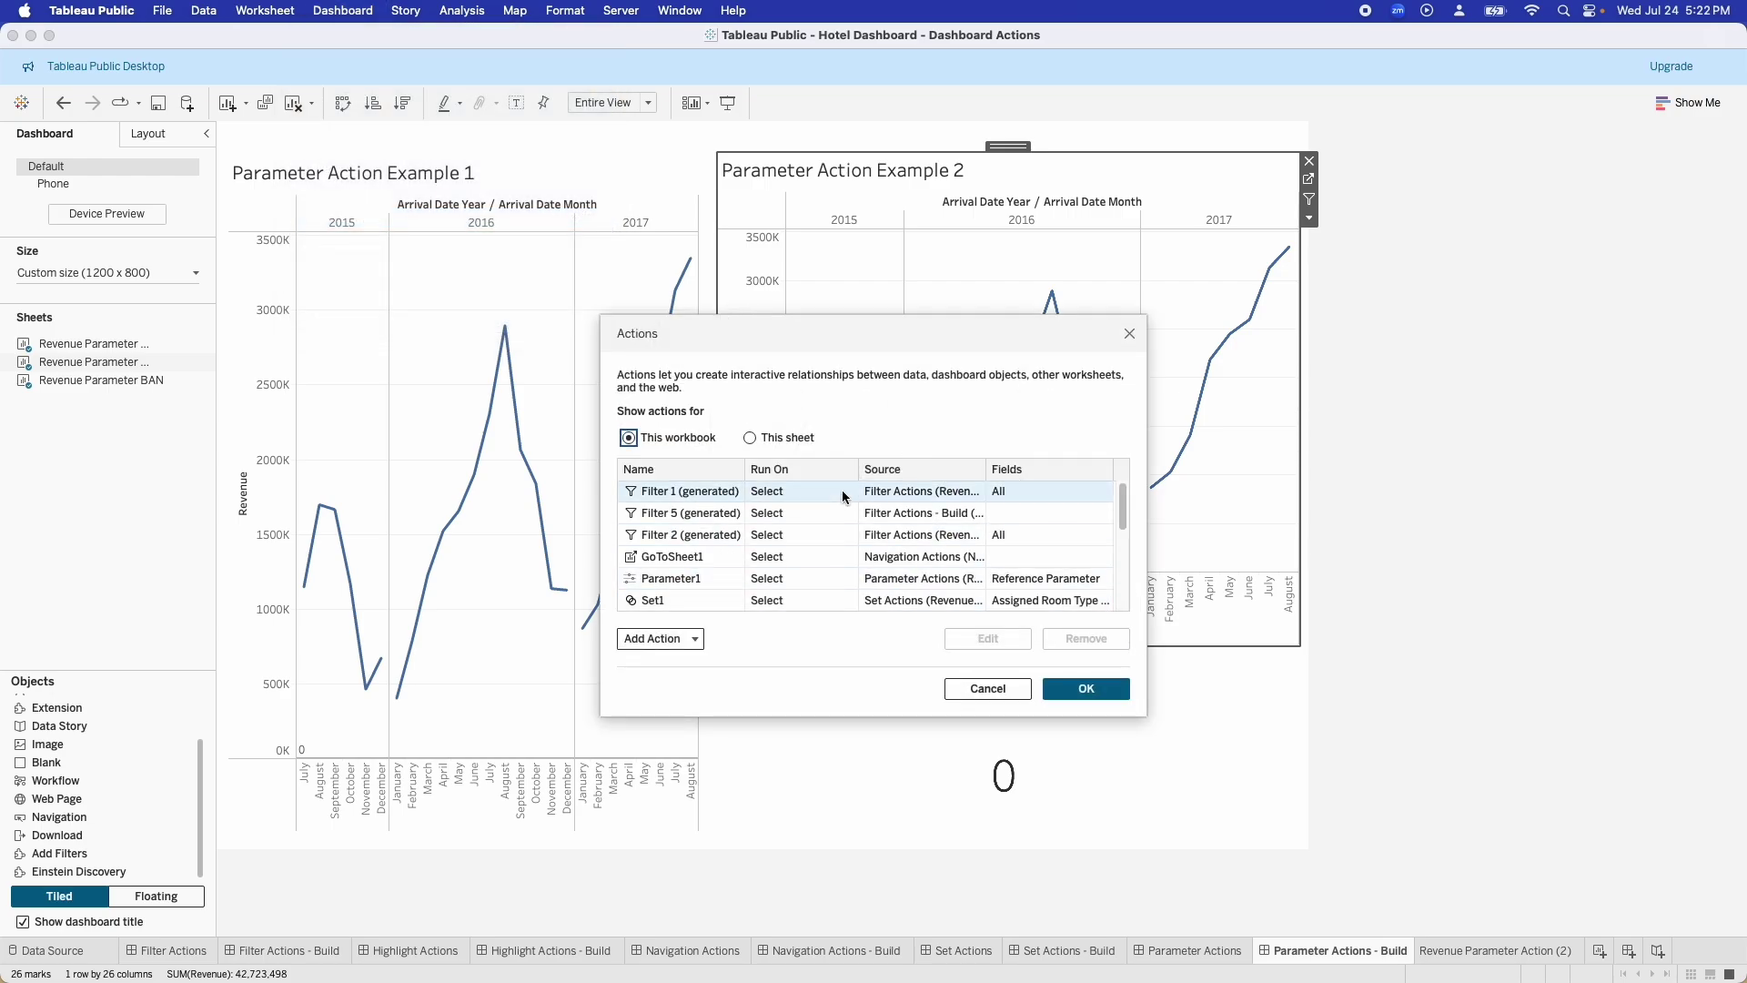
click(760, 438)
click(693, 639)
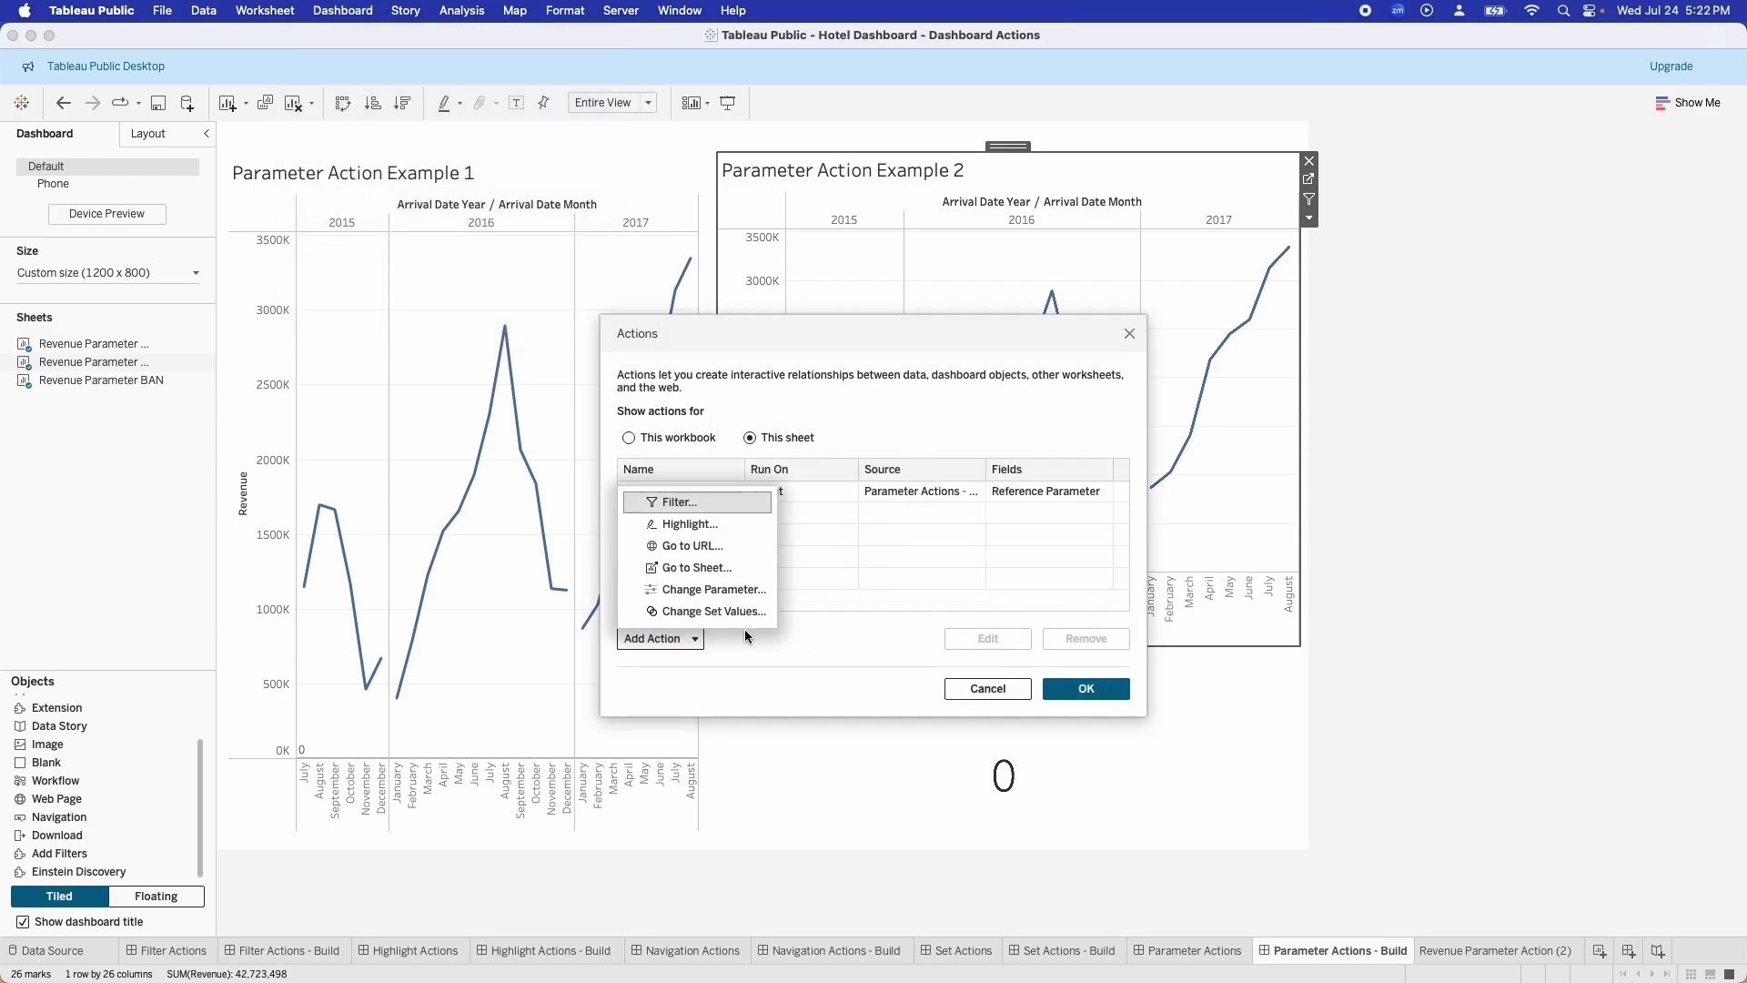
click(712, 590)
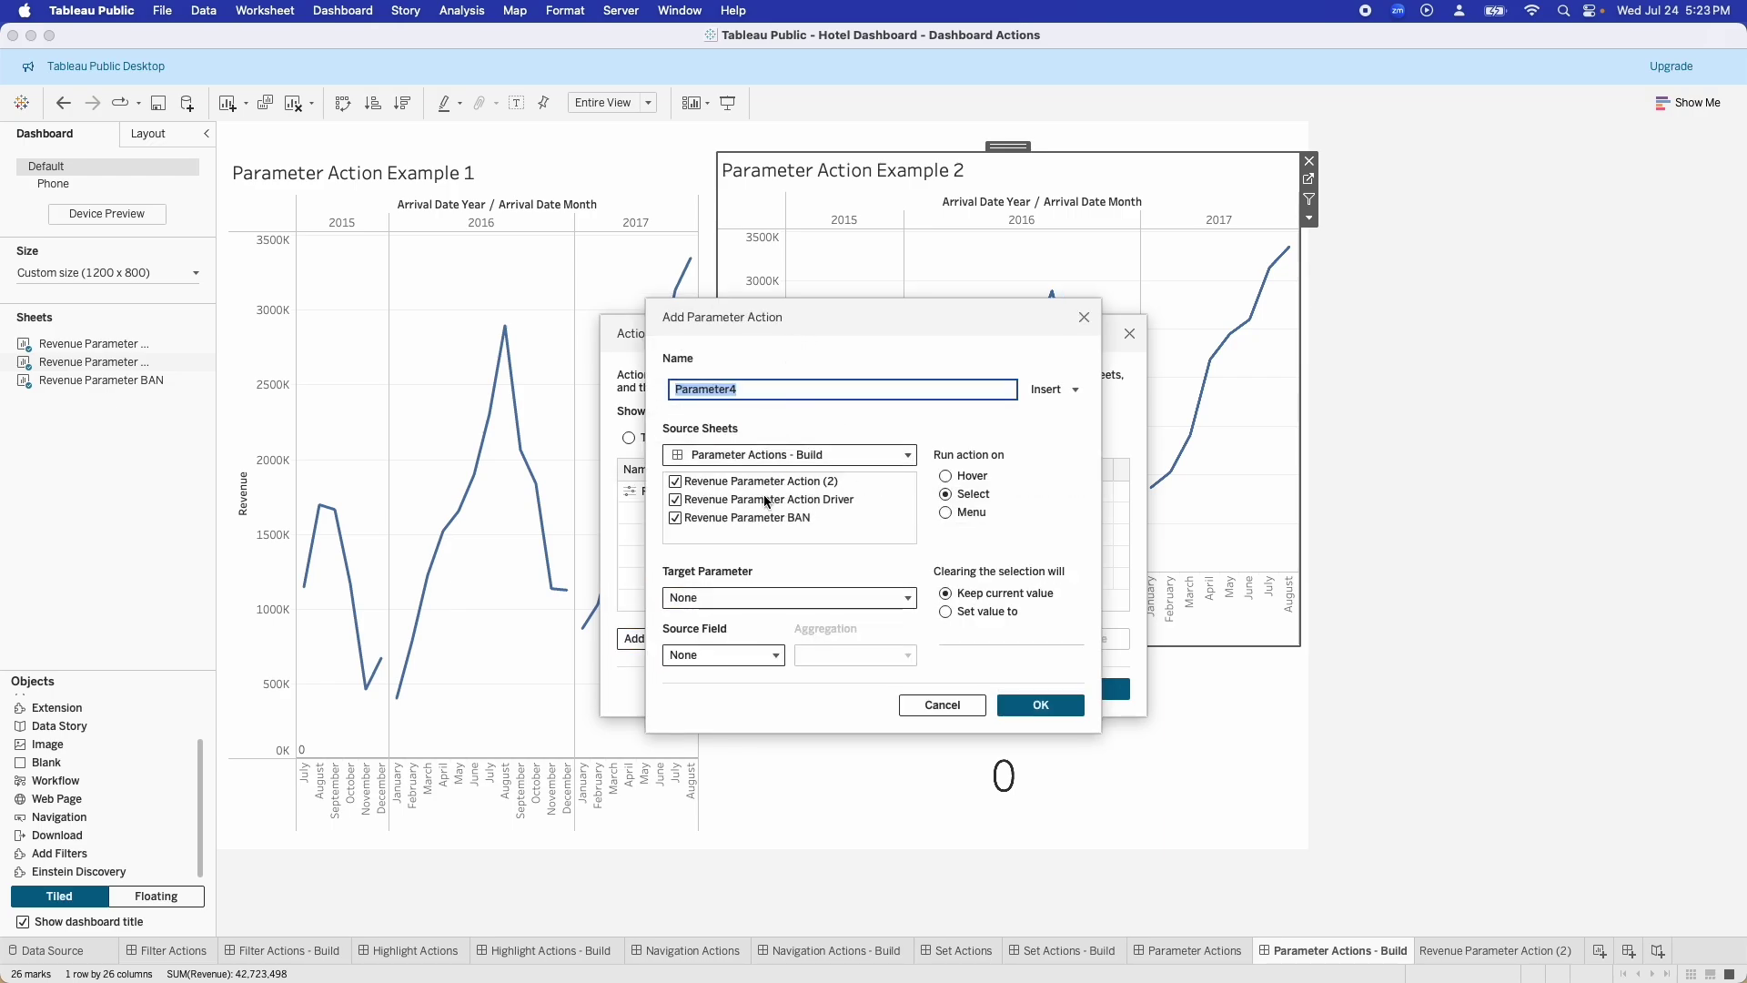
click(675, 481)
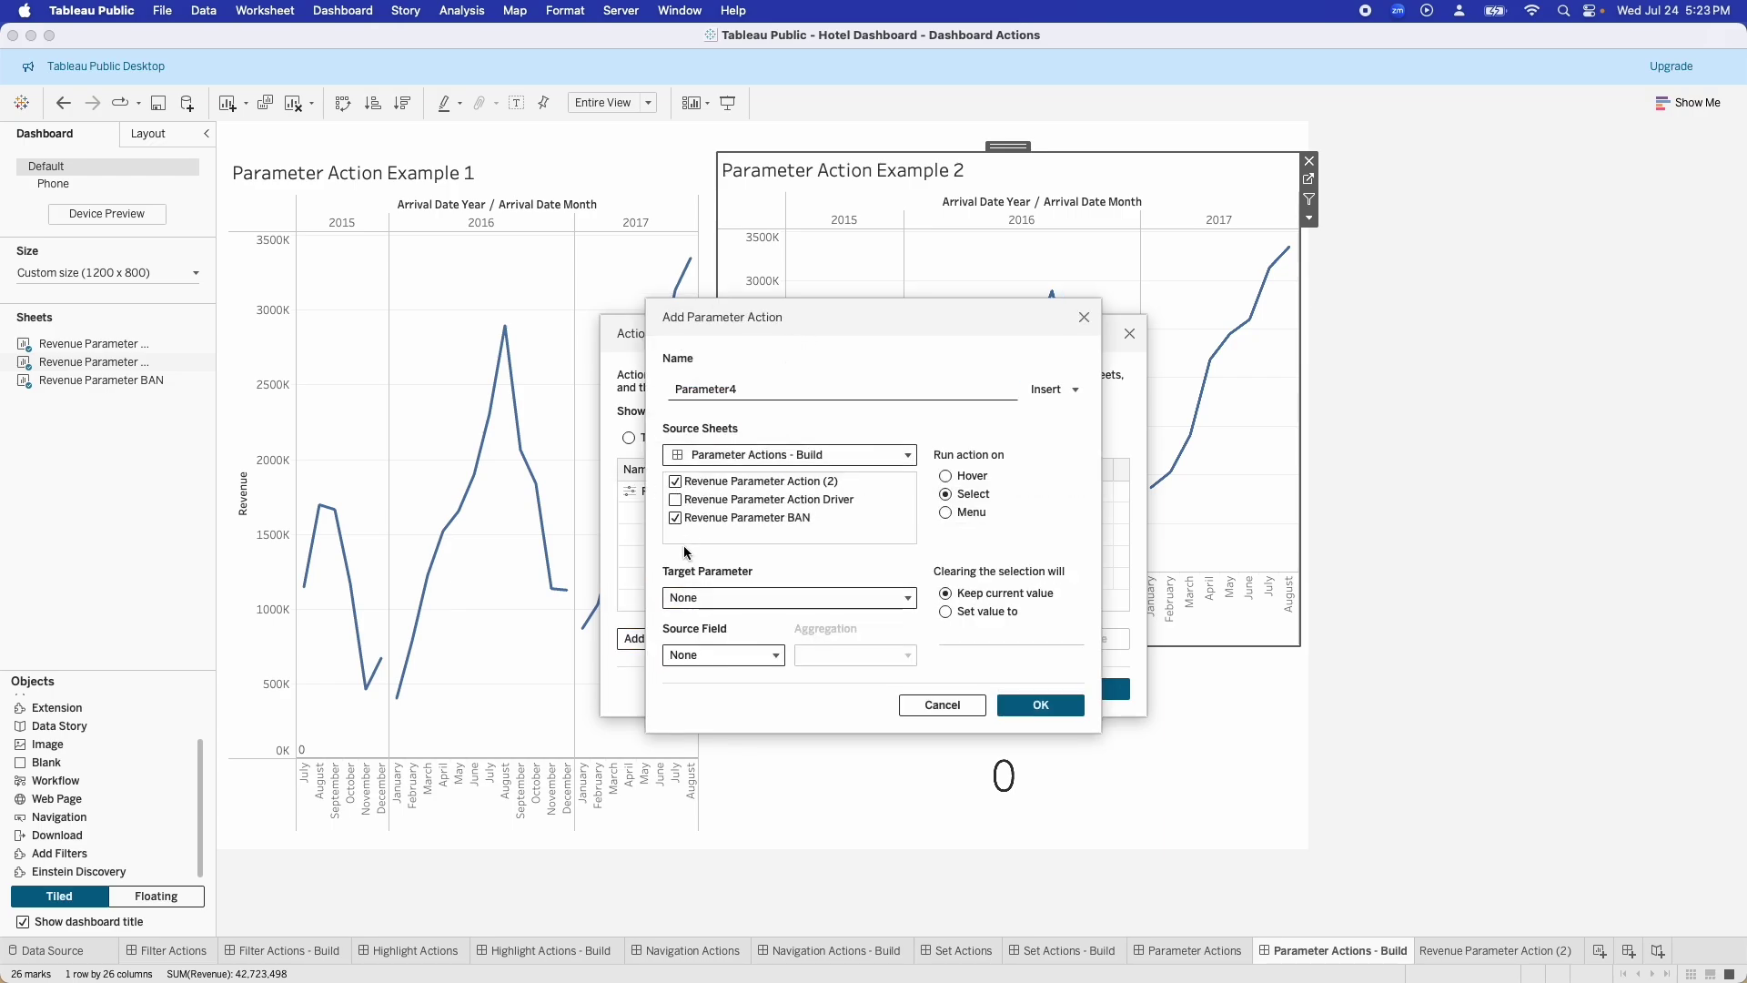
click(675, 500)
click(675, 517)
click(675, 500)
Step: Set the action's target parameter to BAN Parameter and its source field to SUM(Revenue) with Sum aggregation
click(781, 597)
click(790, 647)
click(695, 664)
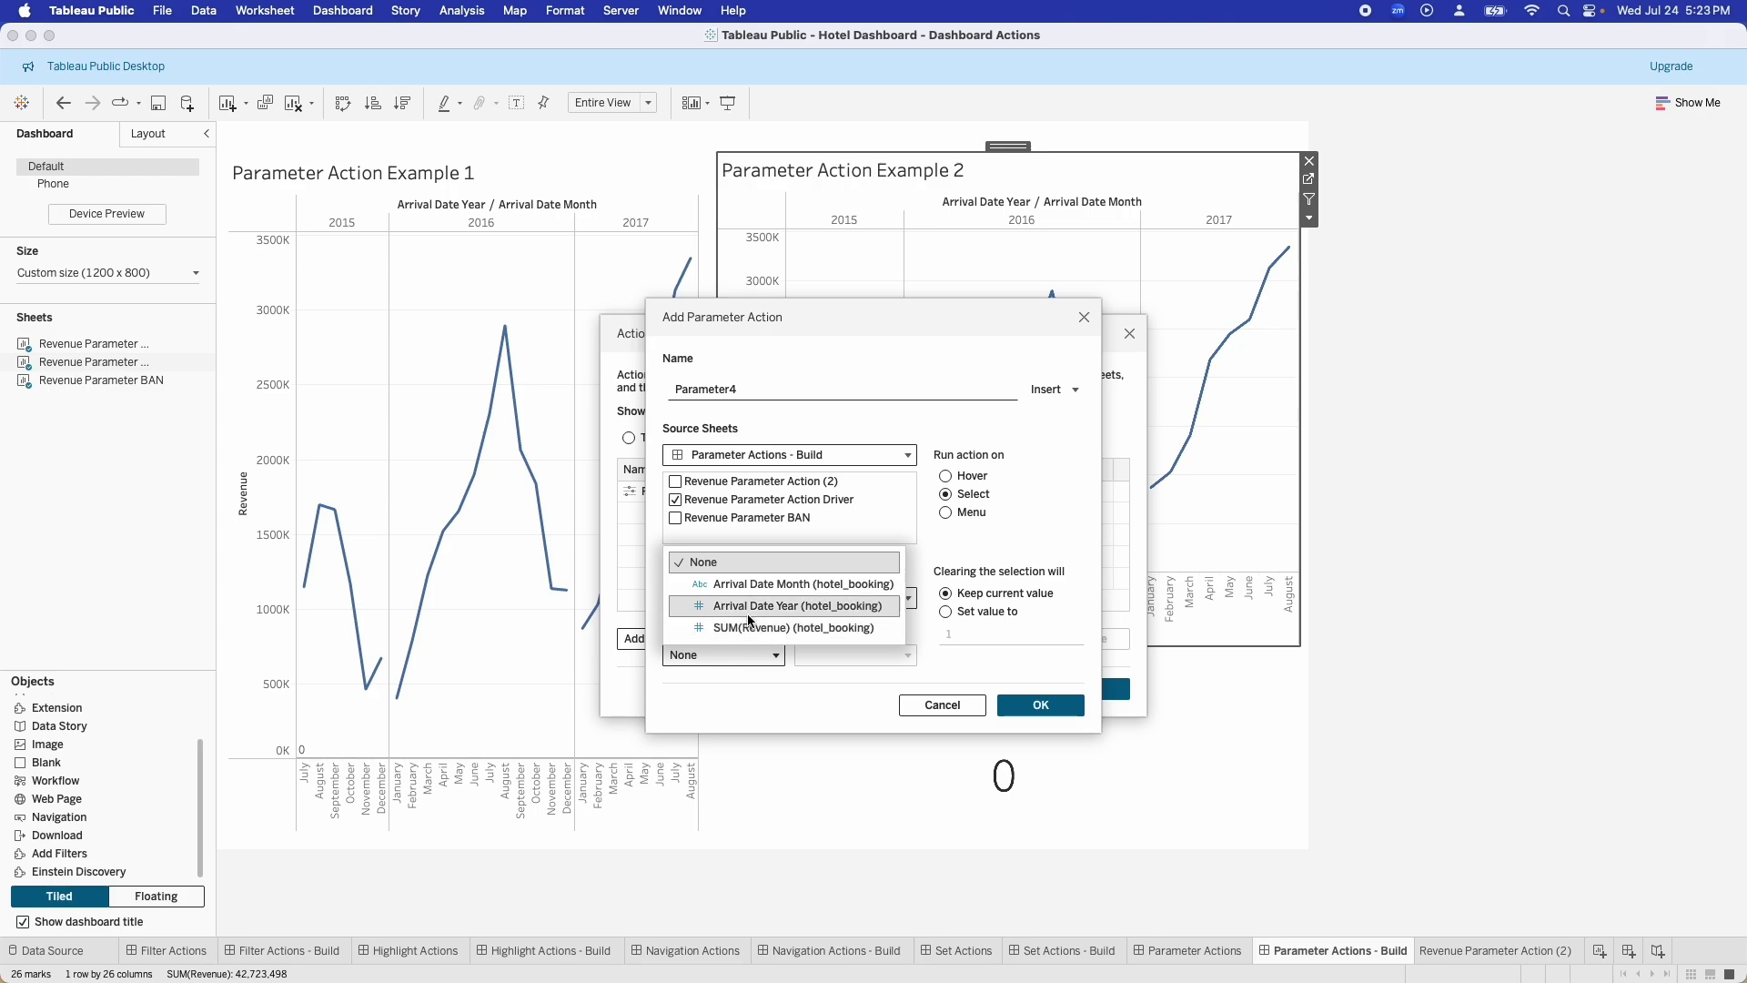
click(748, 630)
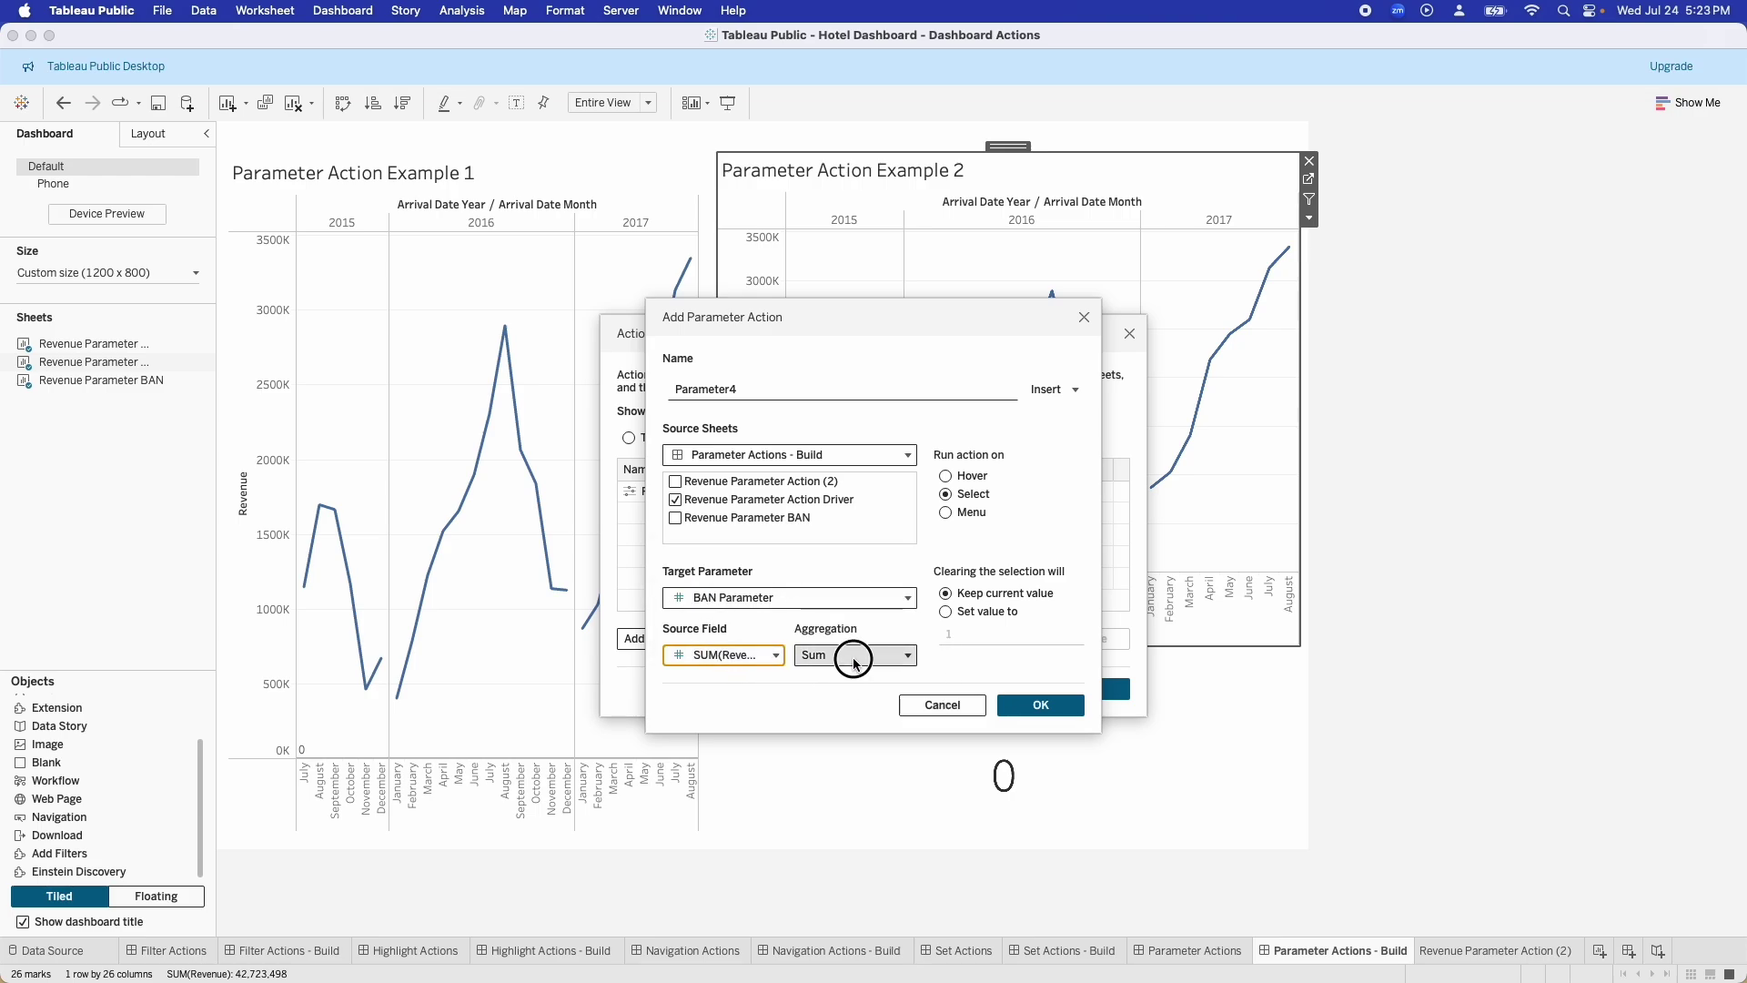
click(855, 655)
click(843, 432)
Step: Make clearing the selection set the parameter to 0, and save the new action on the dashboard
click(986, 614)
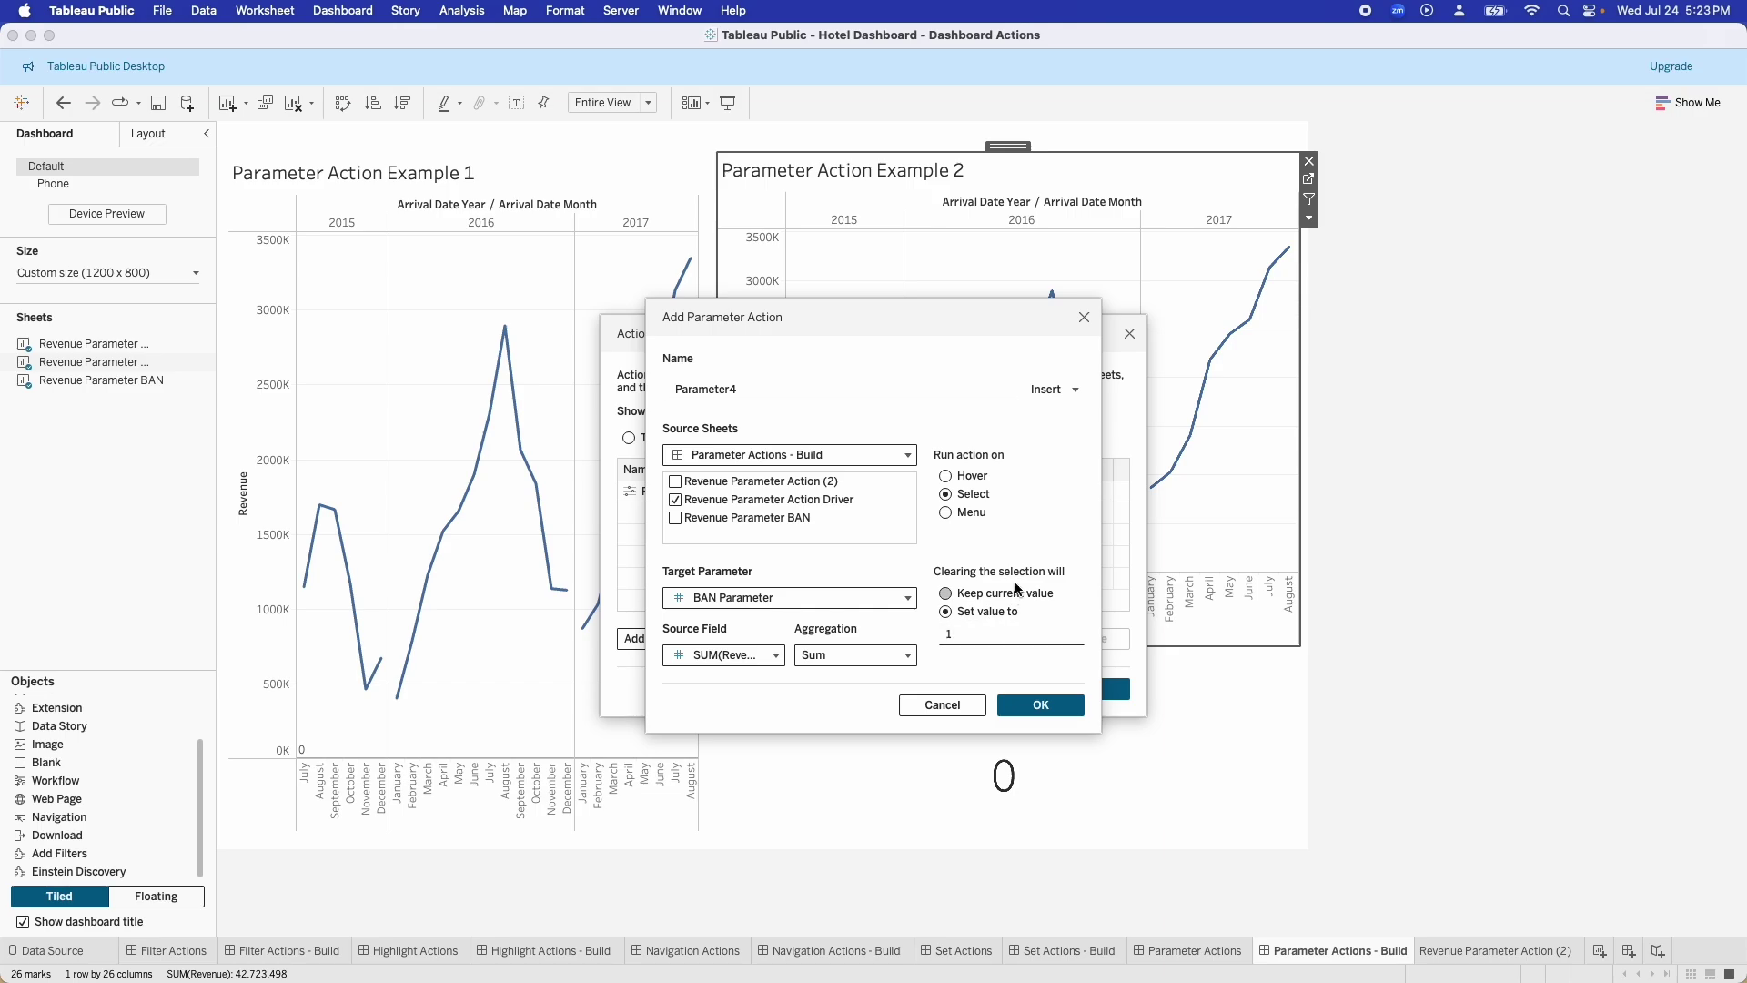
click(1009, 634)
text(0)
click(1057, 577)
click(1040, 707)
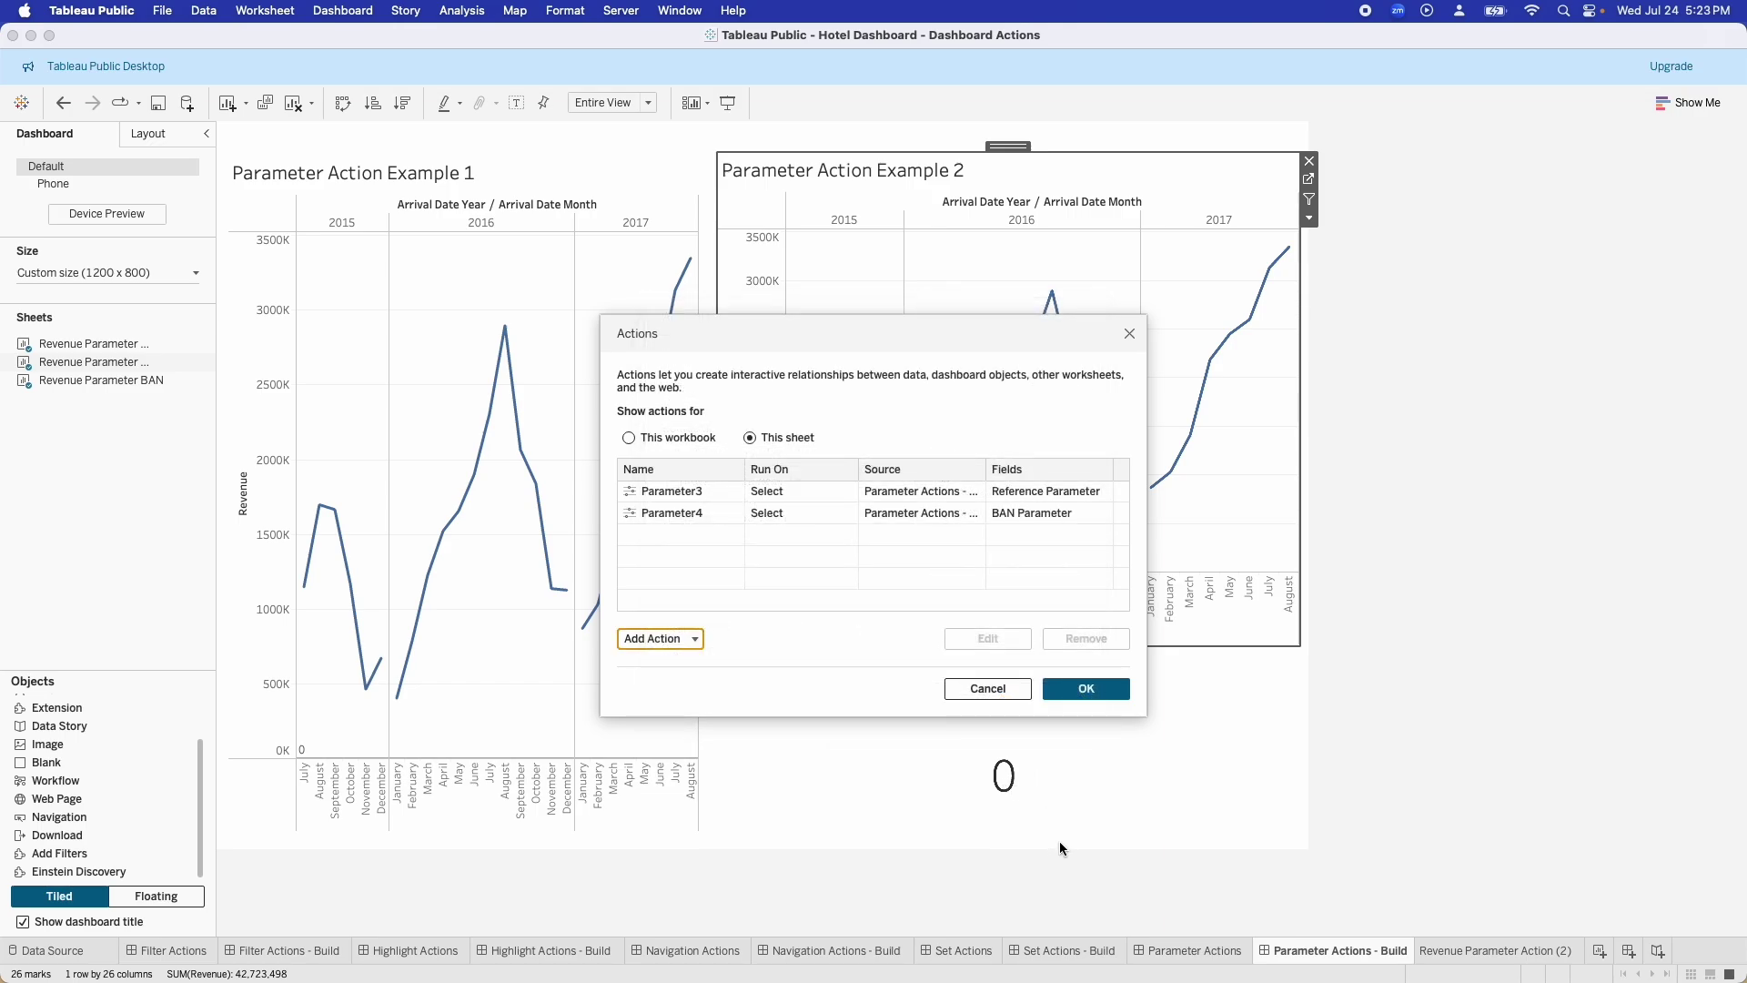
click(1087, 689)
Step: Test Total Revenue by selecting month groups in Parameter Action Example 2, including March–May 2016, and June 2016 with April 2017 and September 2015; clear the selection
drag(943, 343, 1052, 457)
drag(1047, 353, 1125, 511)
drag(976, 395, 1024, 540)
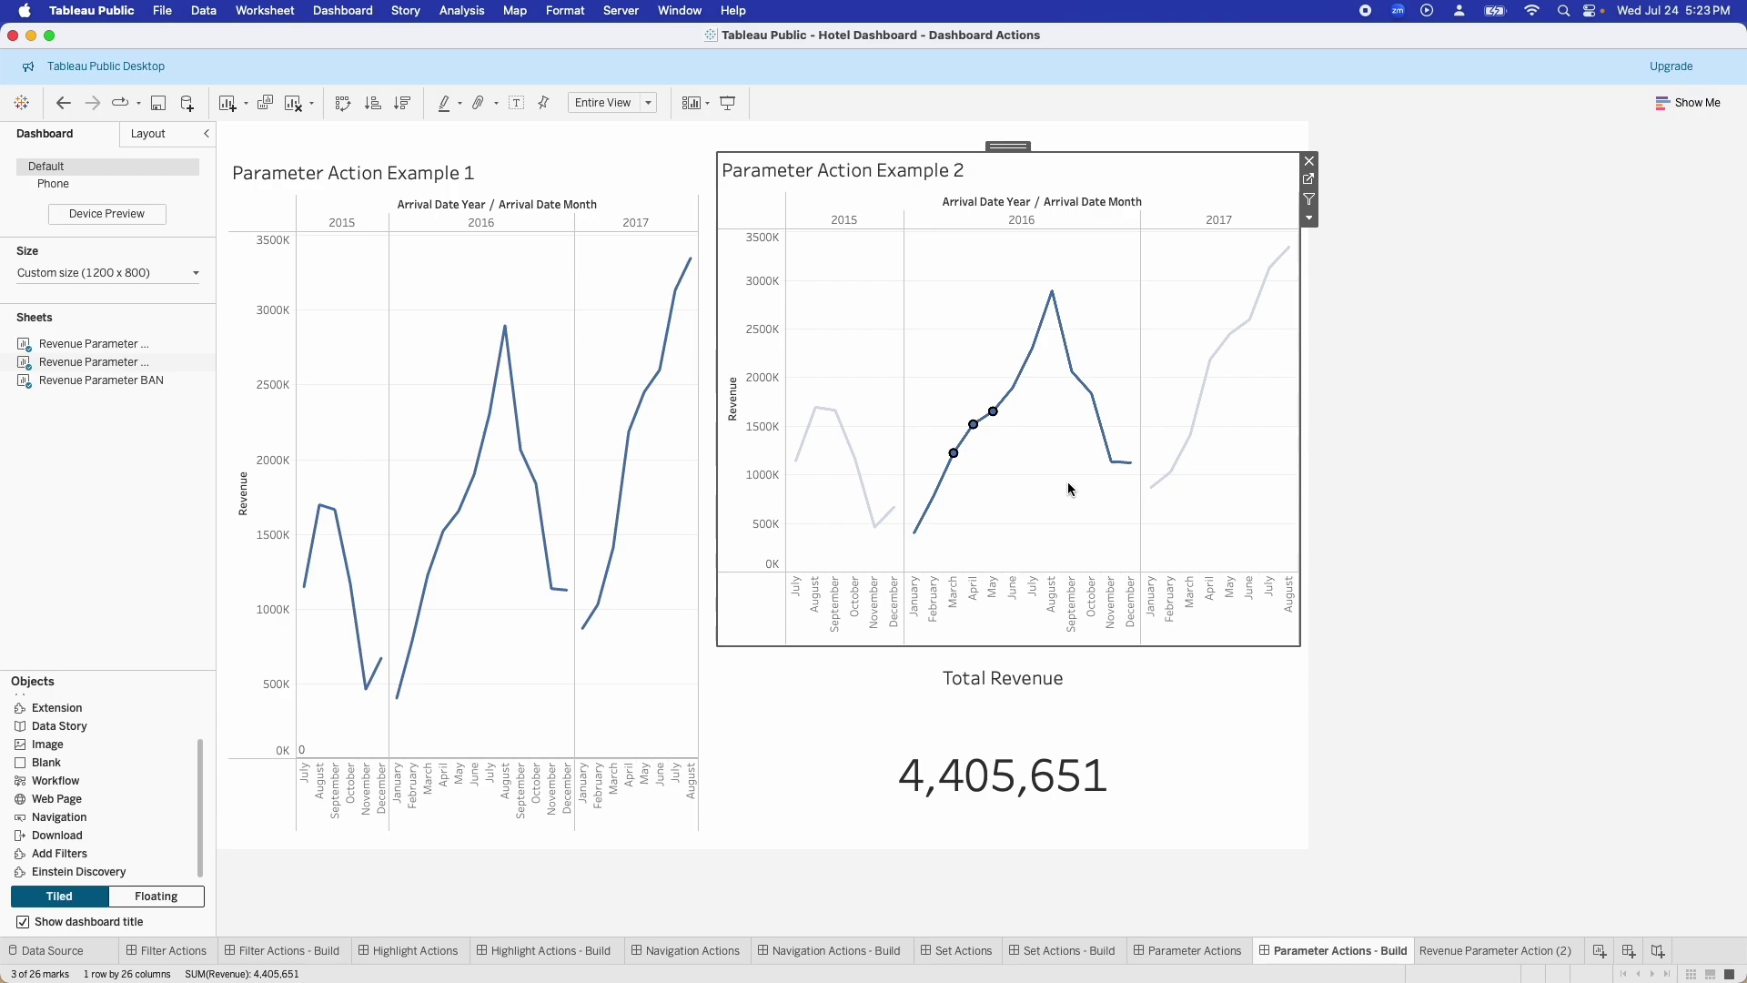
click(1014, 387)
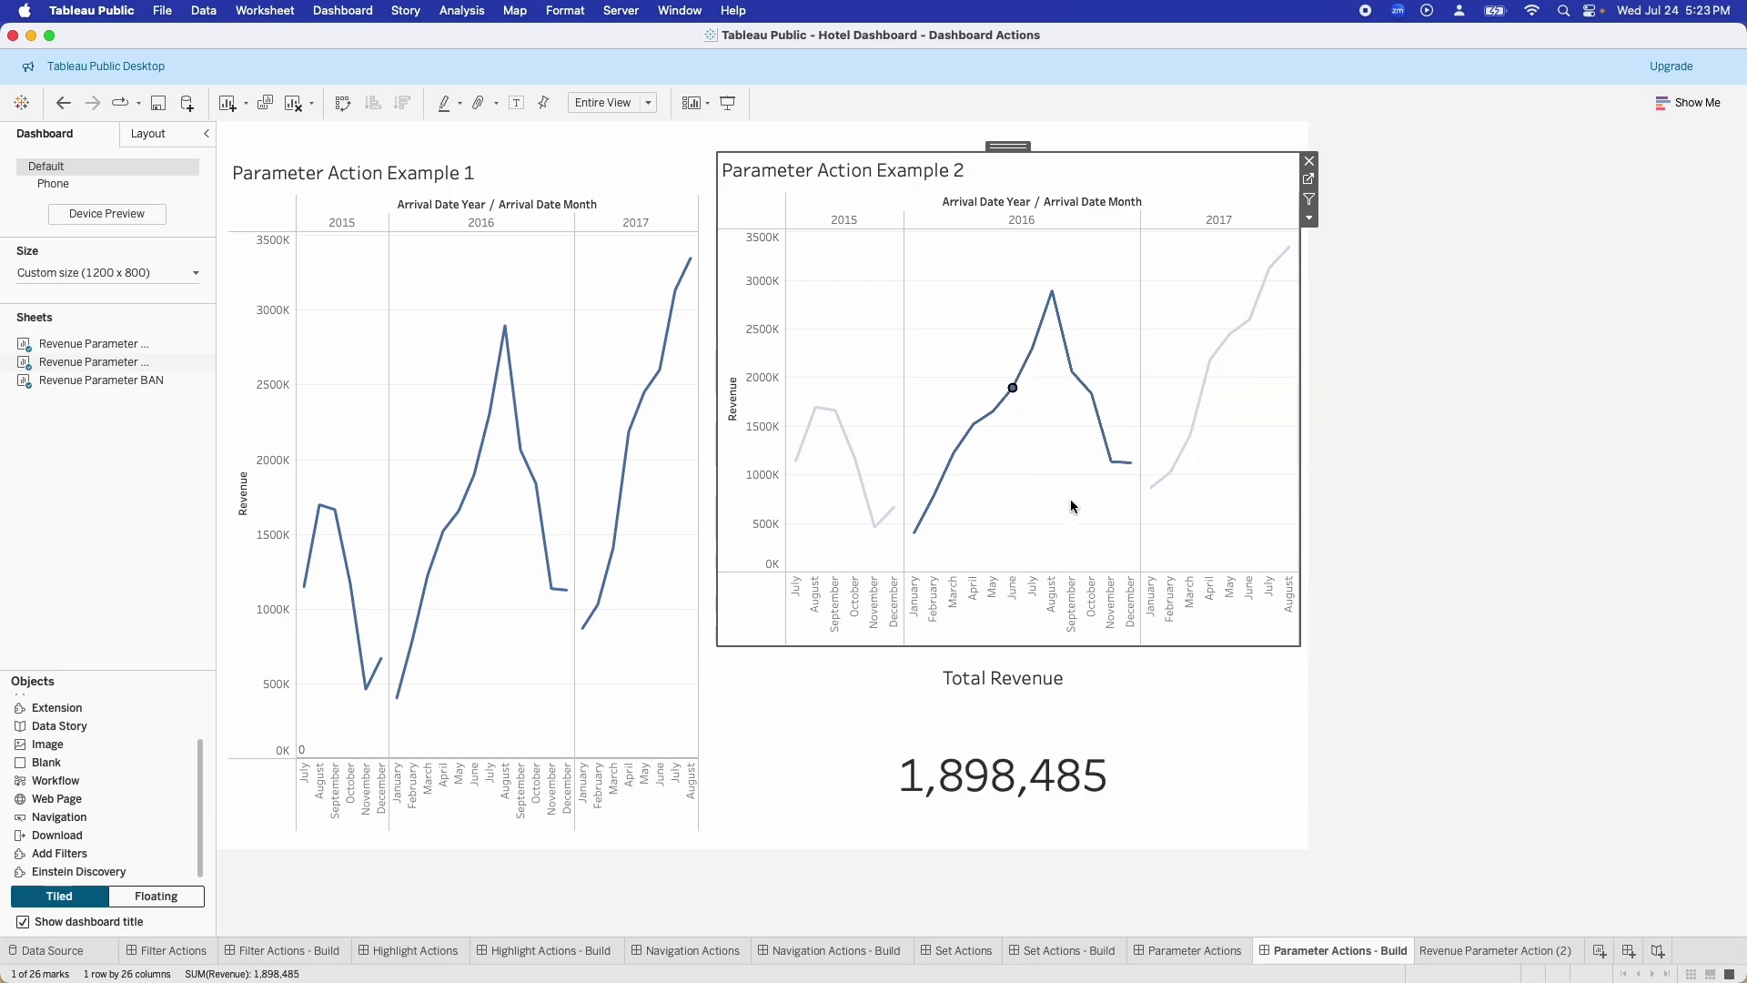
super+click(1210, 360)
super+click(837, 411)
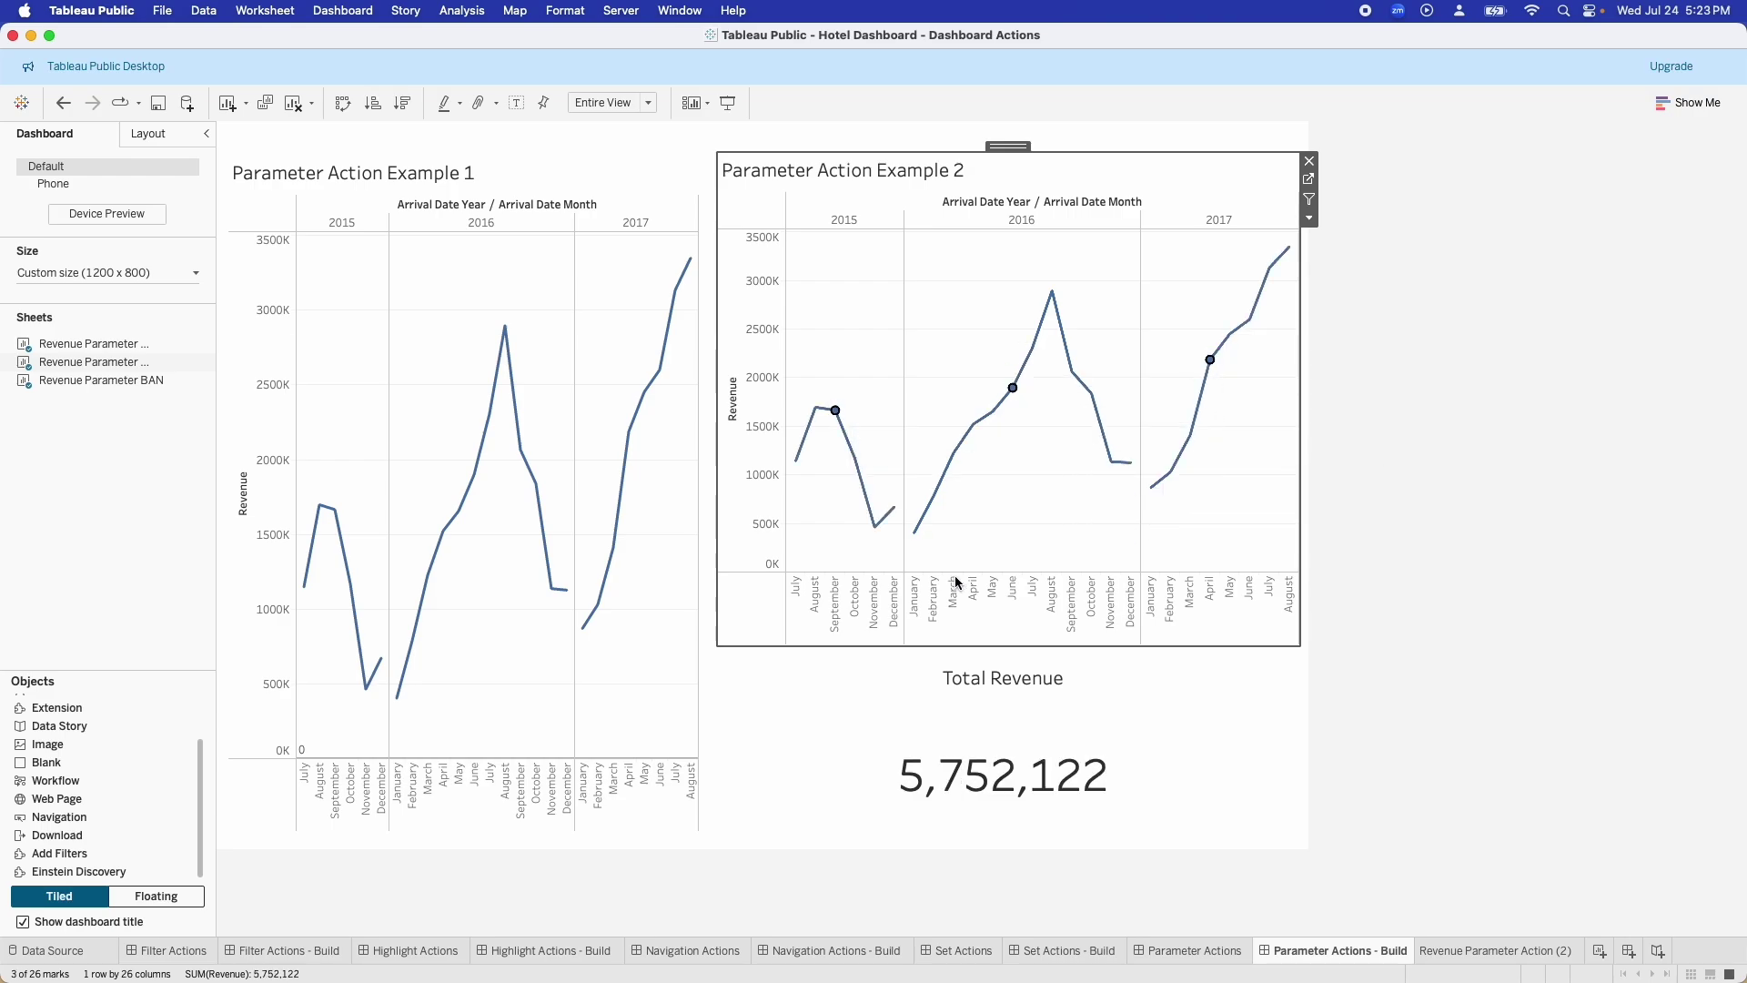
click(1019, 496)
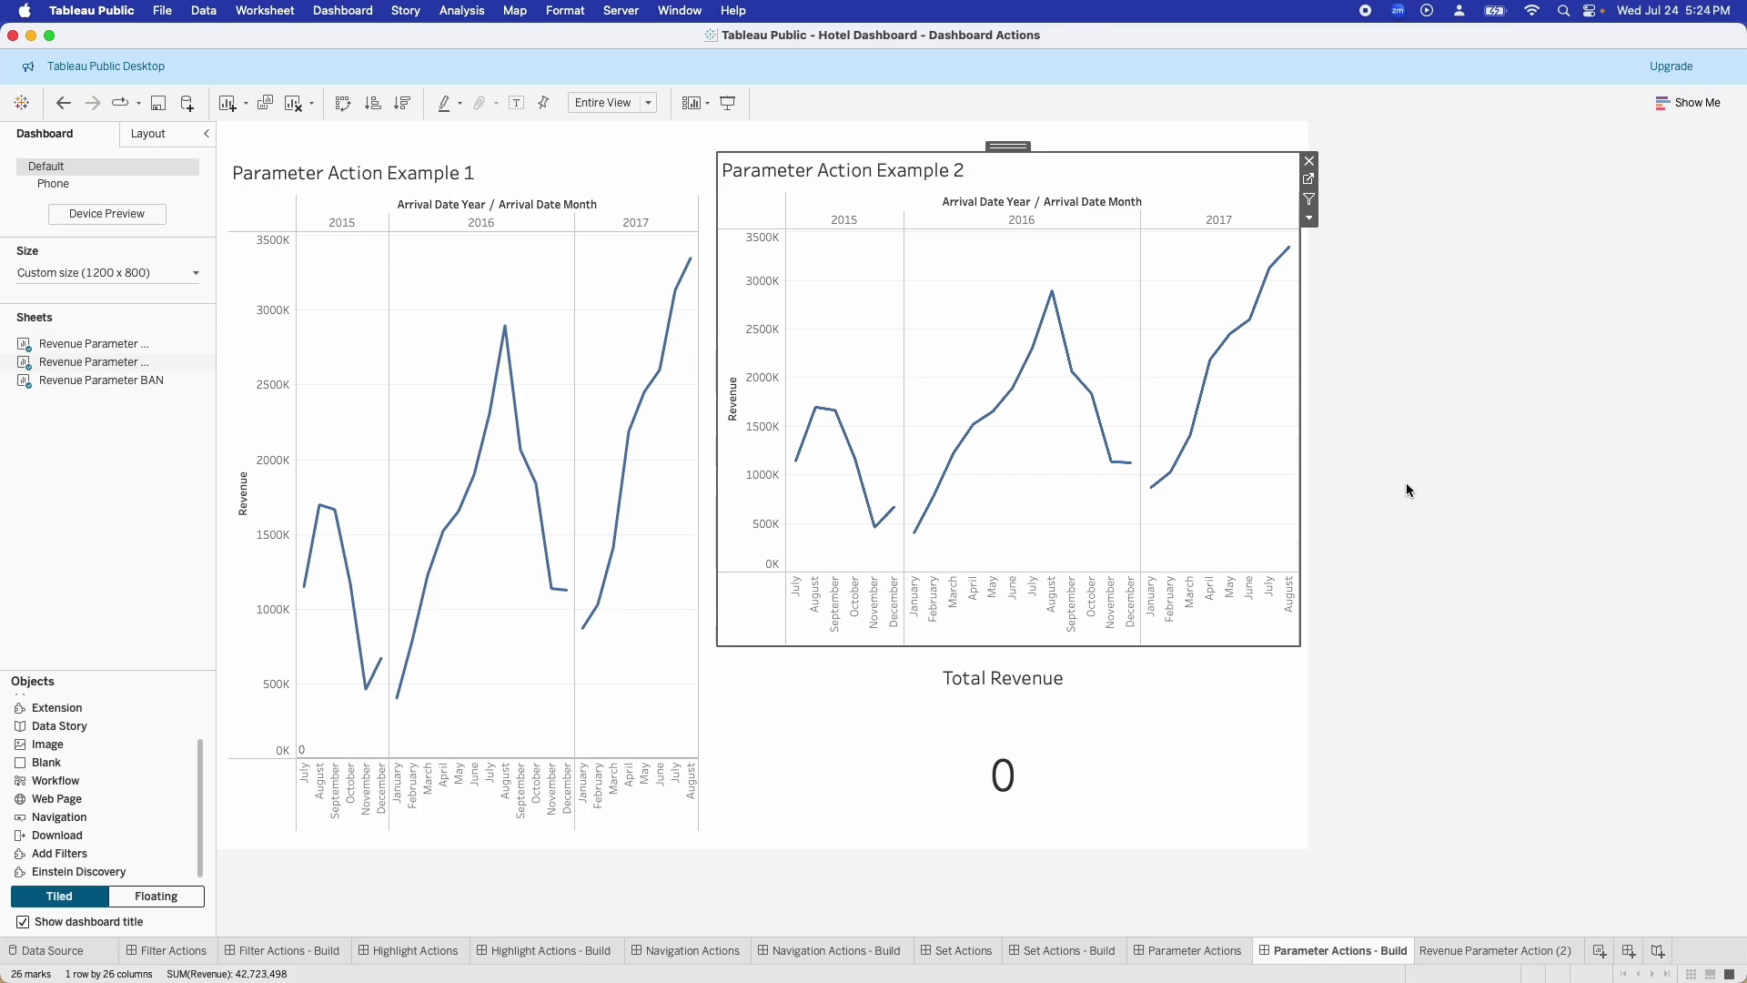
key(ctrl+super+Escape)
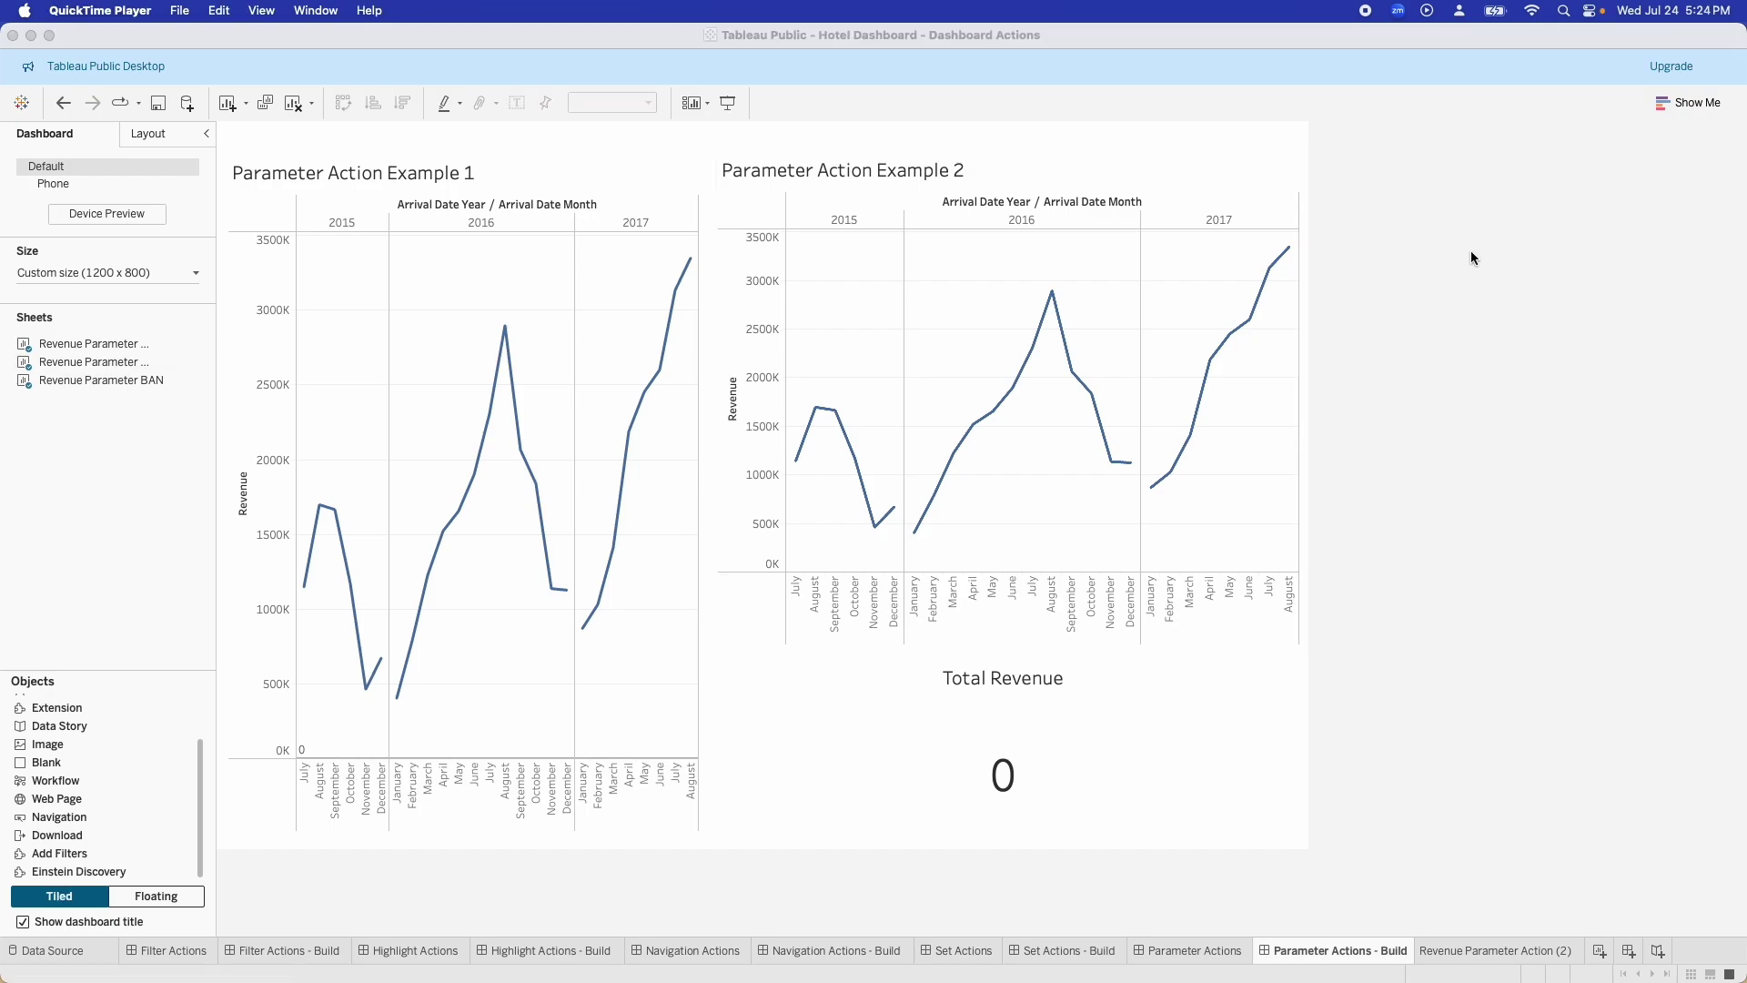